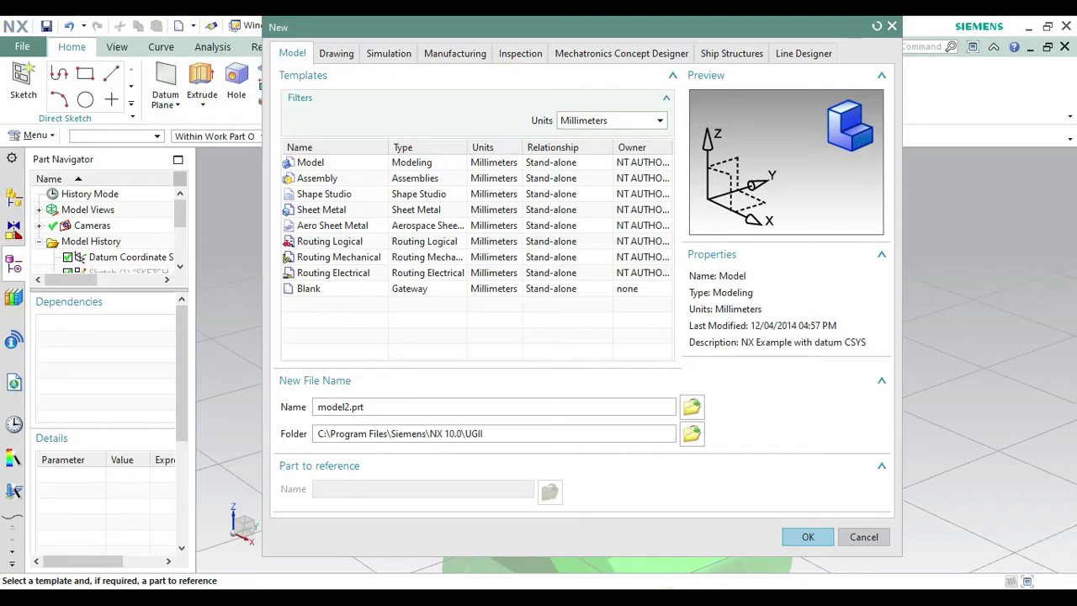
- Create a new part from the millimetre Model template and start a sketch on the XY plane
{"action": "left_click", "coordinate": [332, 163]}
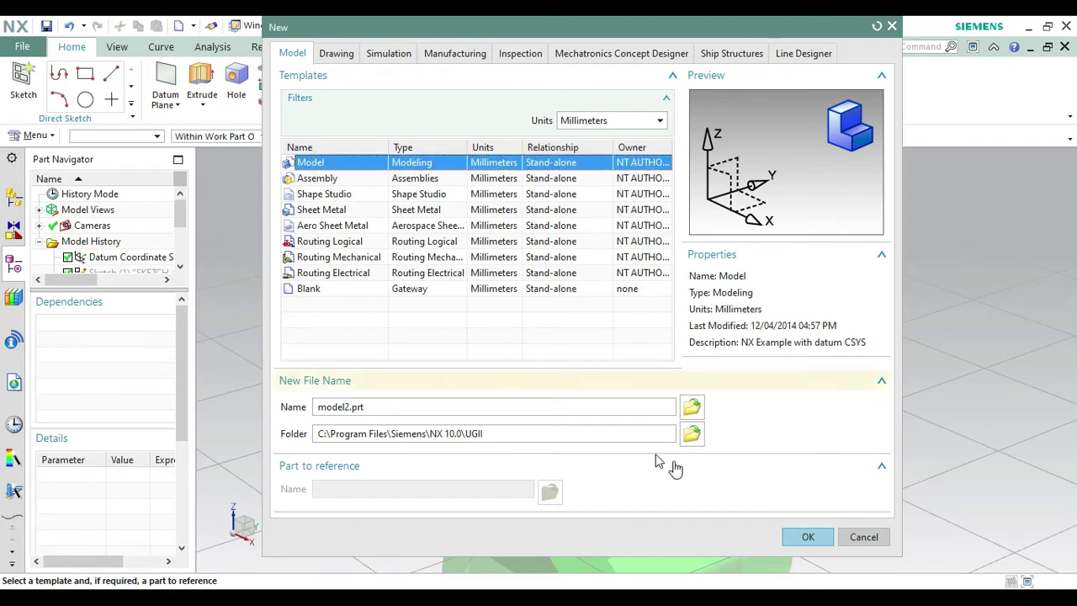
{"action": "left_click", "coordinate": [808, 539]}
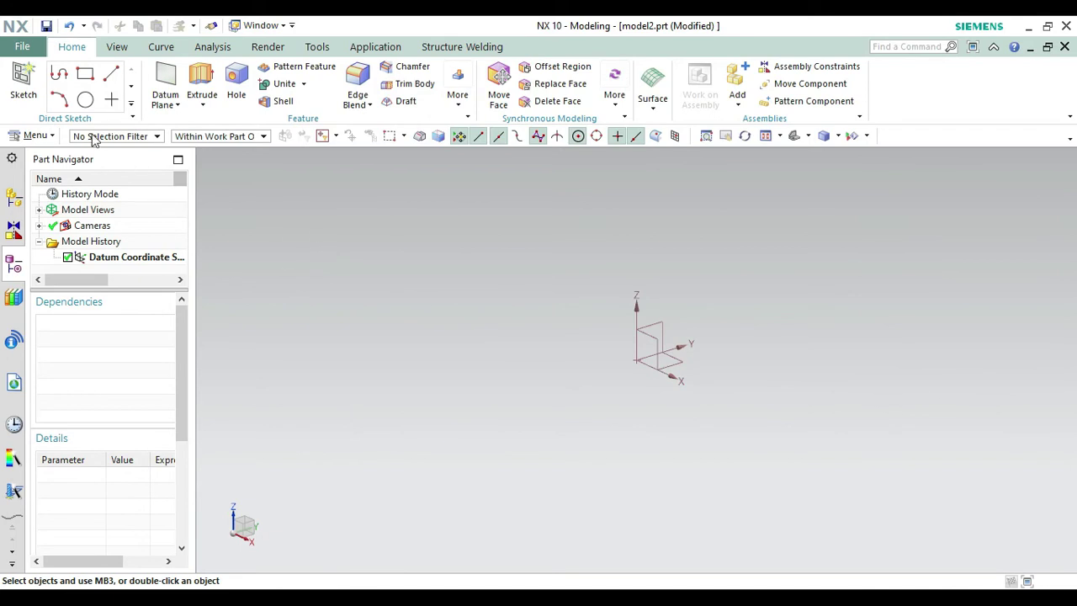
{"action": "left_click", "coordinate": [30, 94]}
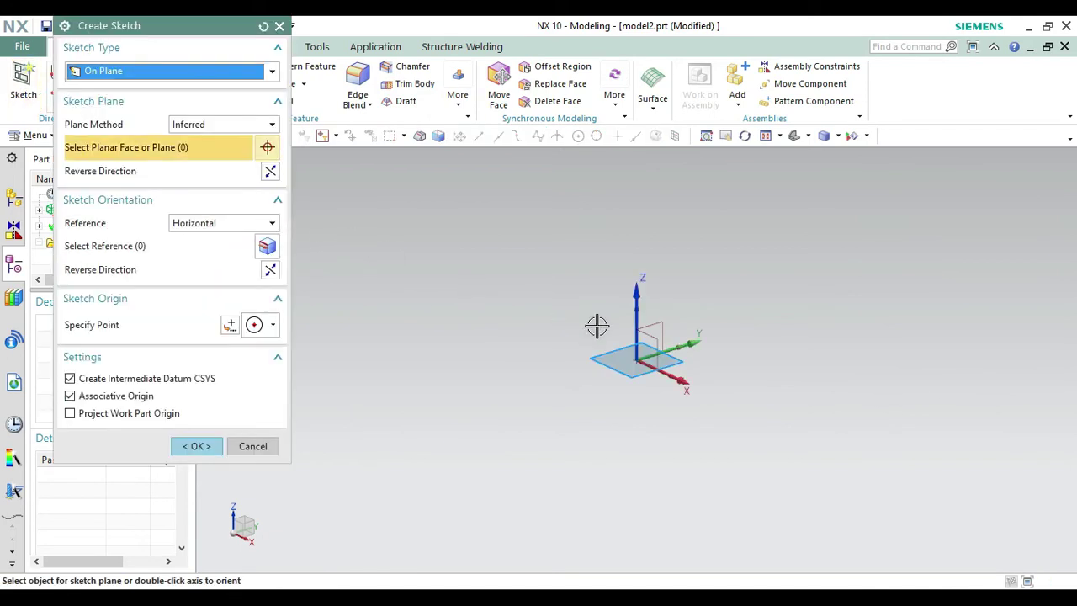
{"action": "left_click", "coordinate": [676, 365]}
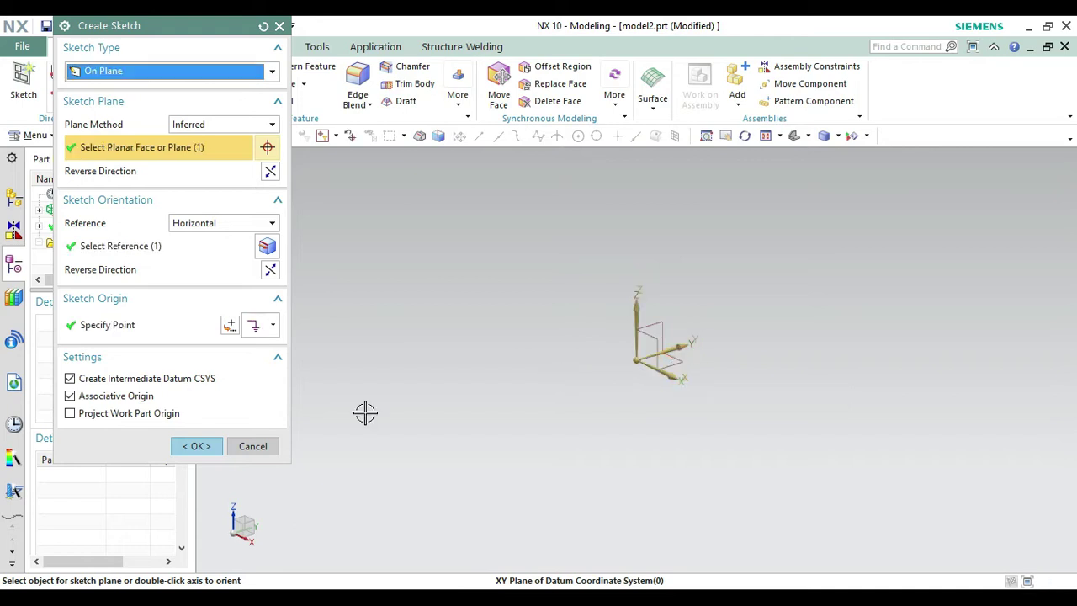
{"action": "left_click", "coordinate": [198, 447]}
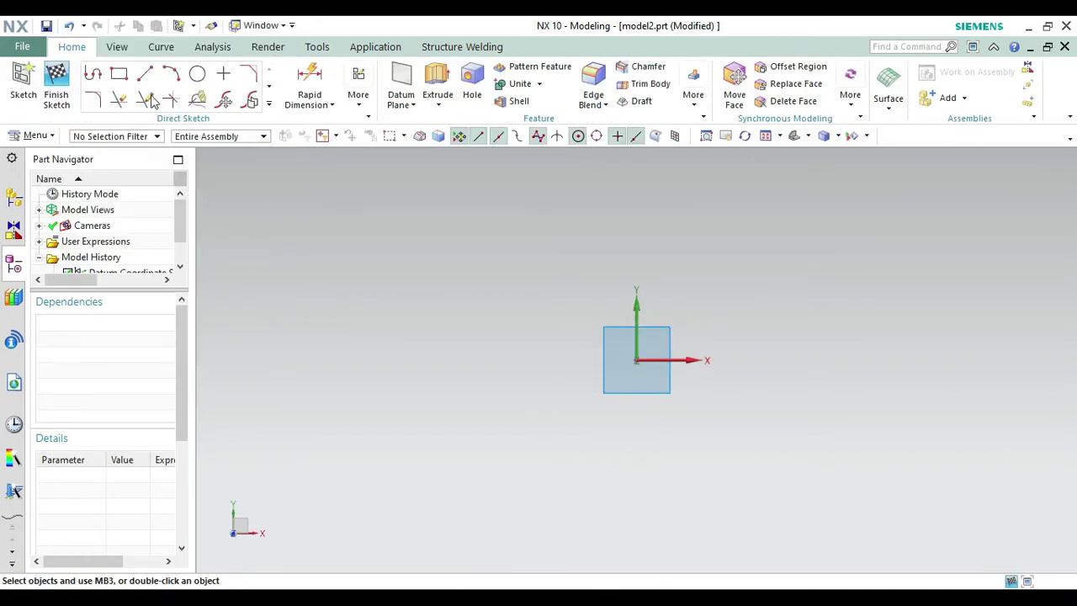
- Draw connected profile lines from the origin: 70 mm along X, 20 mm up, and 20 mm back towards the Y axis
{"action": "left_click", "coordinate": [92, 74]}
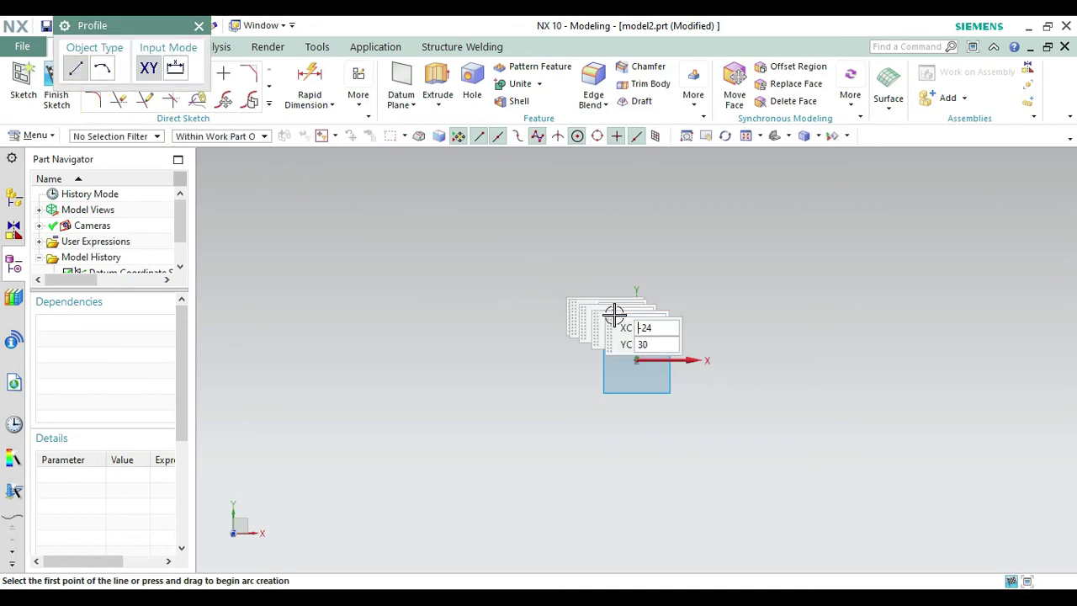
{"action": "left_click", "coordinate": [638, 360]}
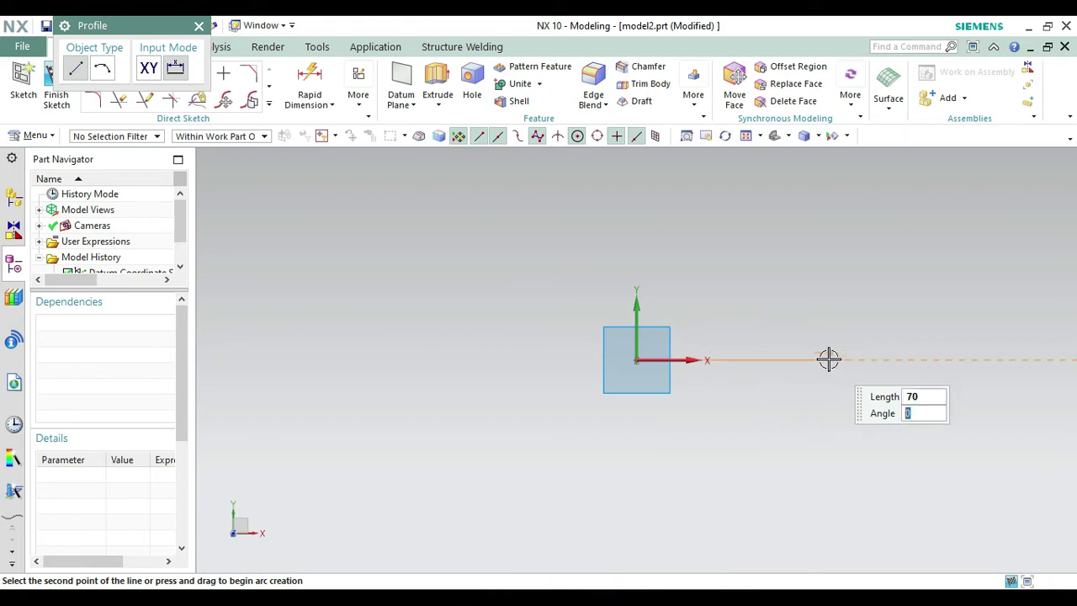
{"action": "key", "text": "Return"}
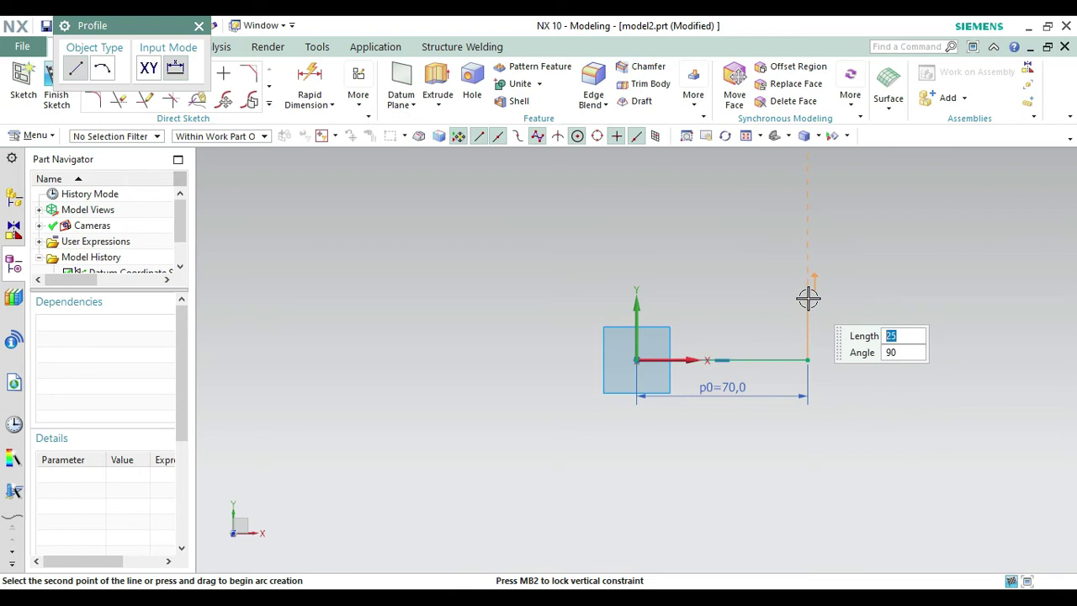
{"action": "key", "text": "Return"}
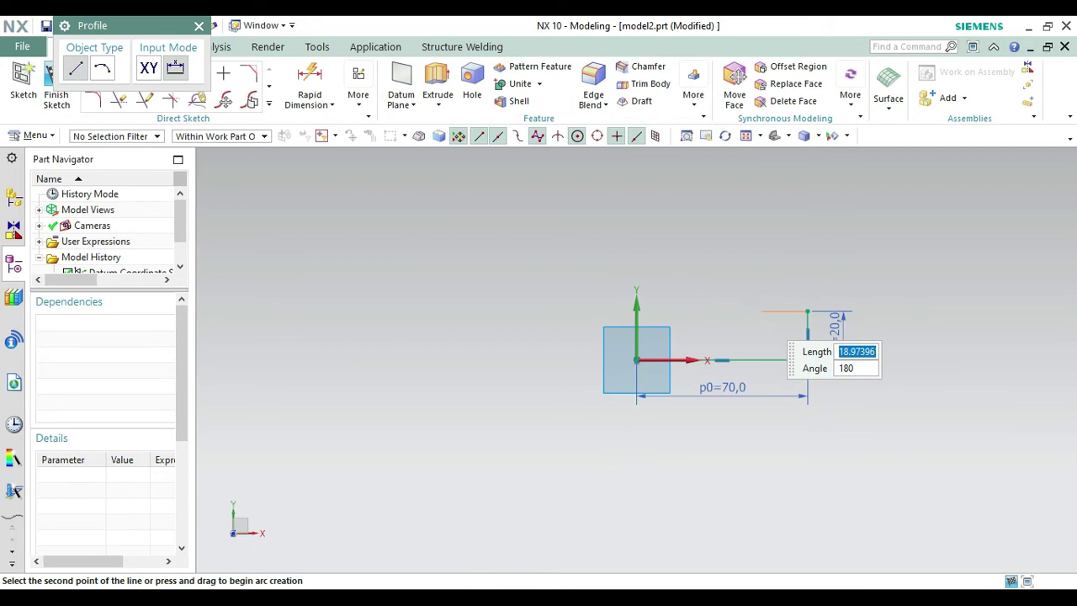
{"action": "left_click", "coordinate": [760, 313]}
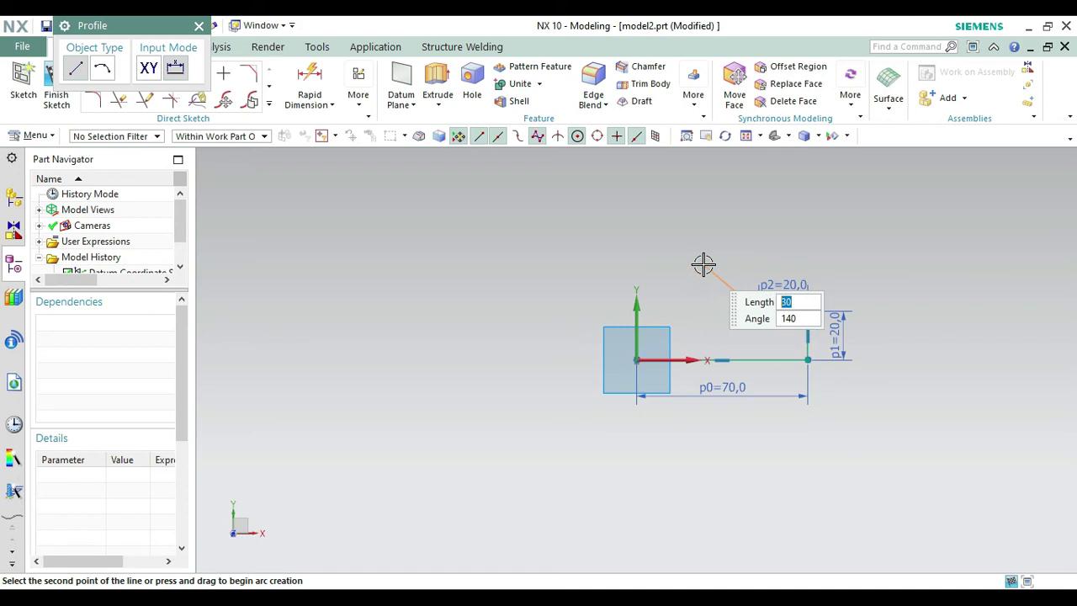
{"action": "key", "text": "Escape"}
- Close the profile with lines from the origin 180 mm up, 35 mm across, 40 mm down, and sloping to the open 20 mm line's end
{"action": "left_click", "coordinate": [625, 353]}
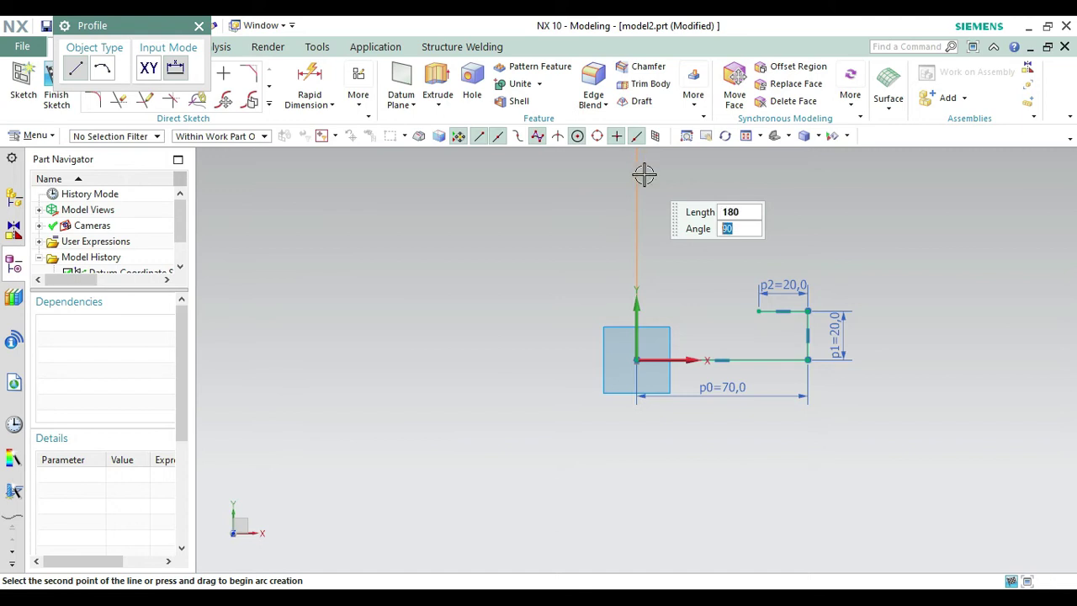
{"action": "key", "text": "Return"}
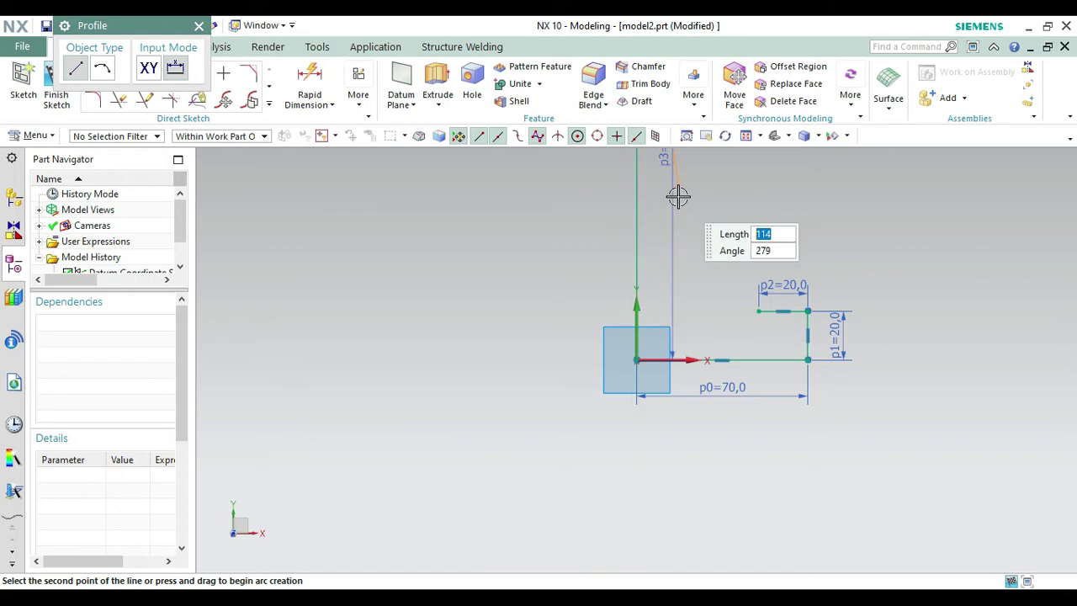
{"action": "right_click", "coordinate": [678, 196]}
{"action": "left_click", "coordinate": [711, 292]}
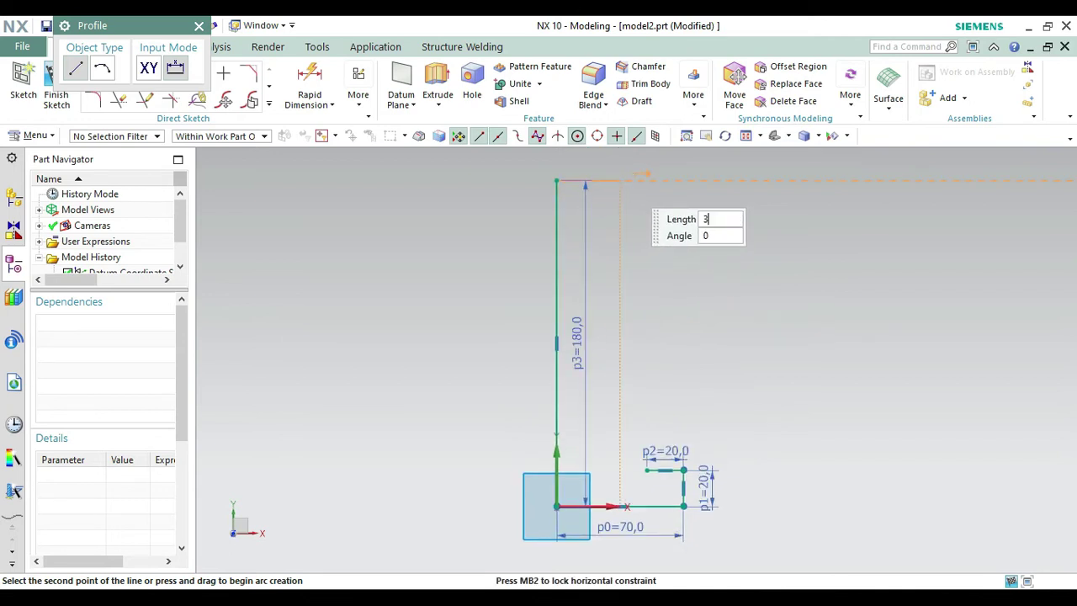
{"action": "key", "text": "Return"}
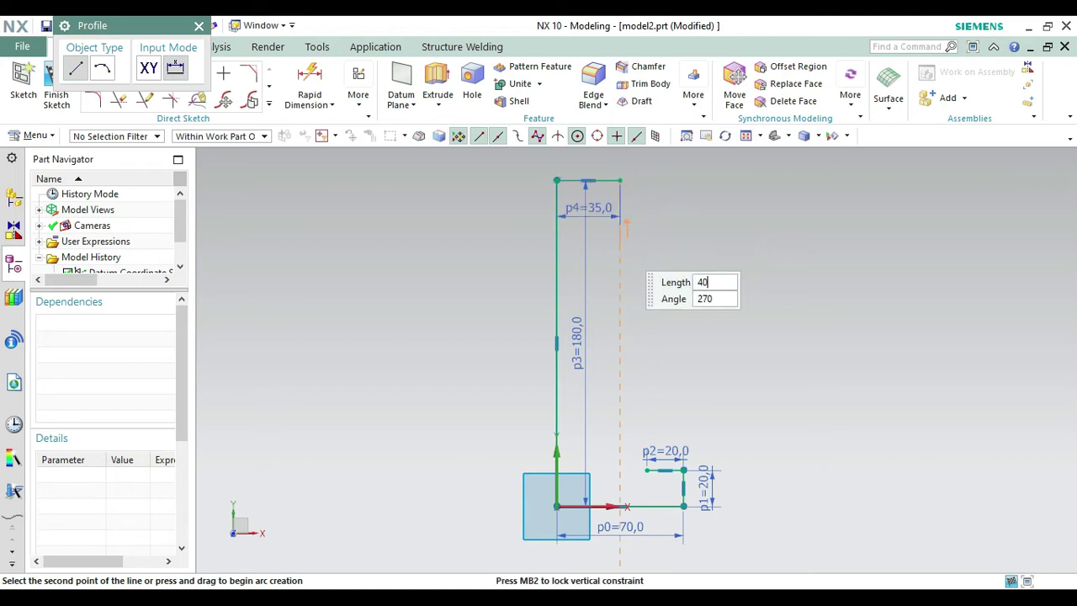
{"action": "key", "text": "Return"}
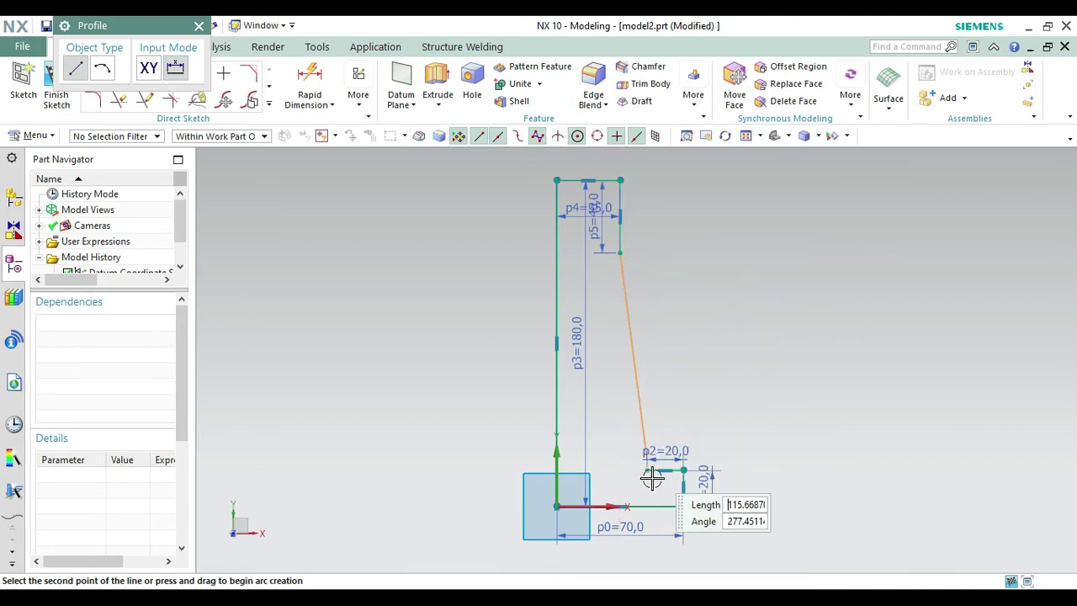
{"action": "left_click", "coordinate": [648, 471]}
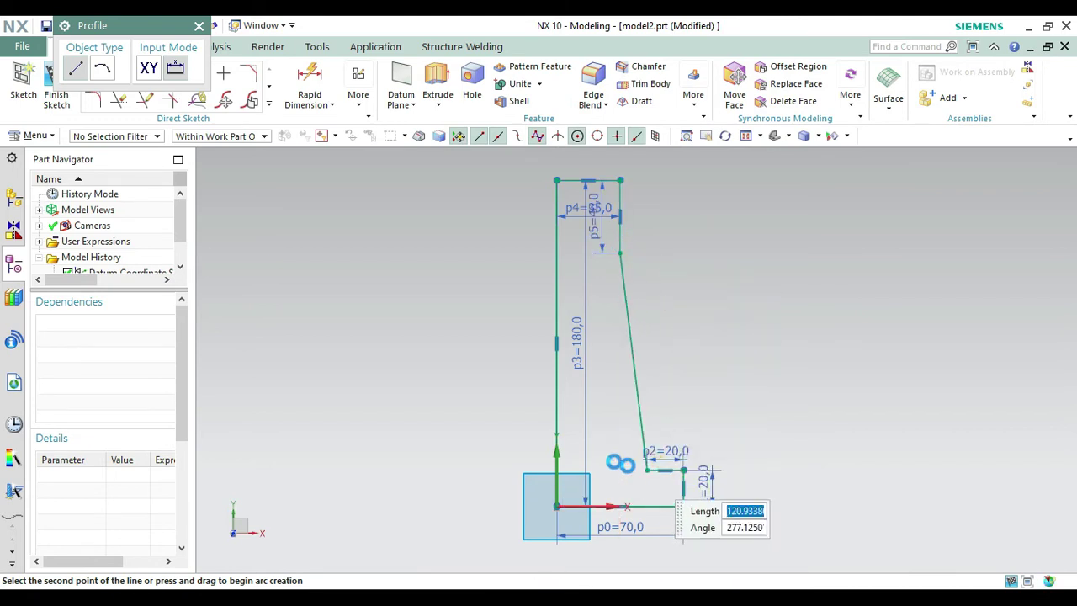
{"action": "left_click", "coordinate": [199, 29]}
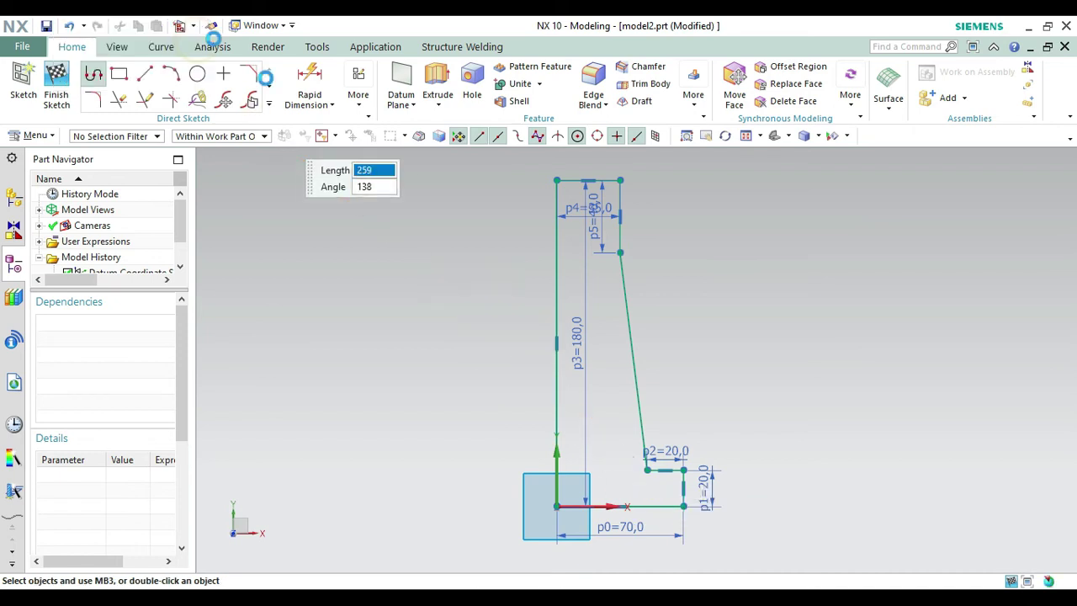
- Fillet the corner between the sloped line and the short horizontal flange line with an 8 mm radius
{"action": "left_click", "coordinate": [94, 101]}
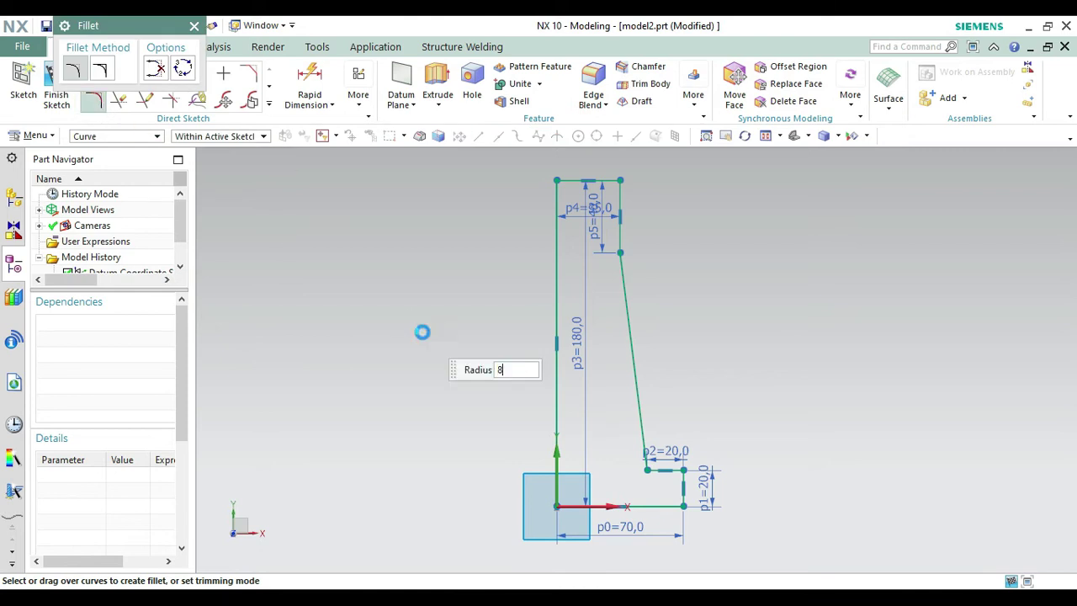
{"action": "left_click", "coordinate": [645, 460]}
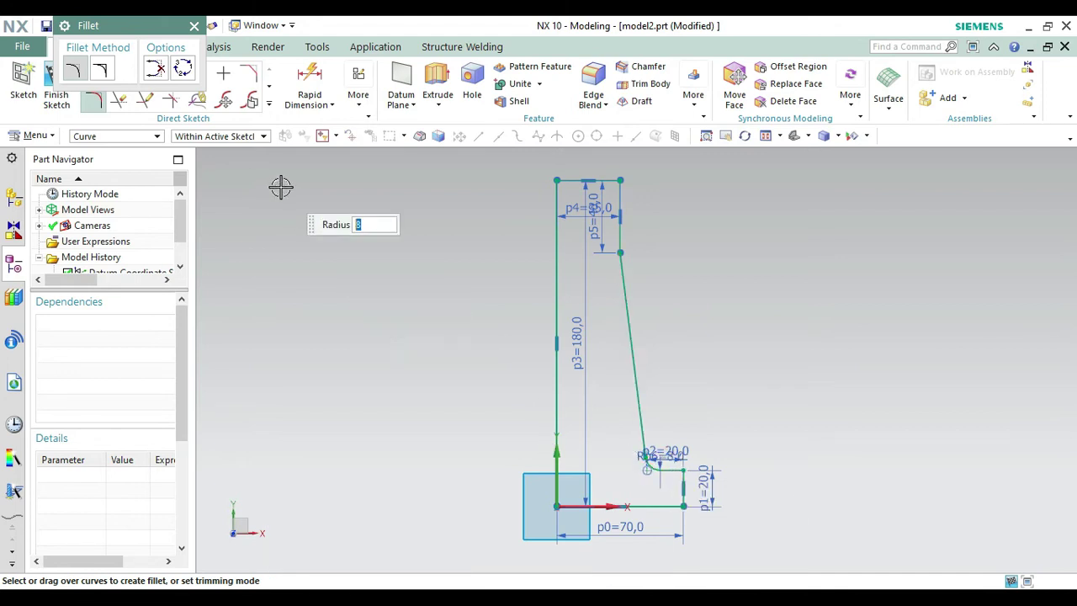
{"action": "left_click", "coordinate": [195, 27]}
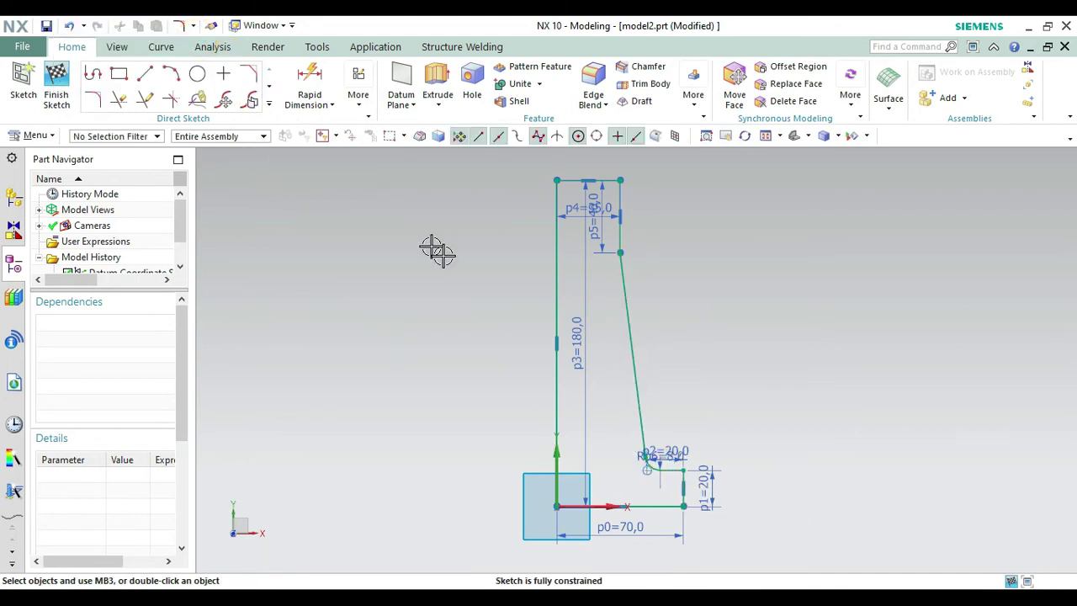
- Convert the 180 mm vertical line along the Y axis to a reference line and finish the sketch
{"action": "right_click", "coordinate": [554, 297]}
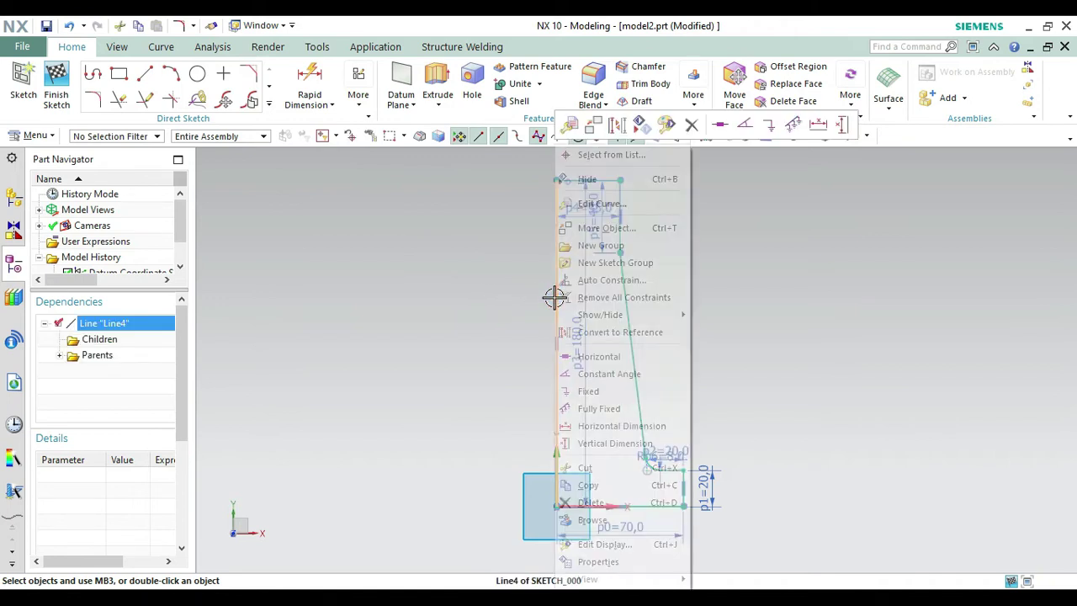
{"action": "left_click", "coordinate": [587, 334]}
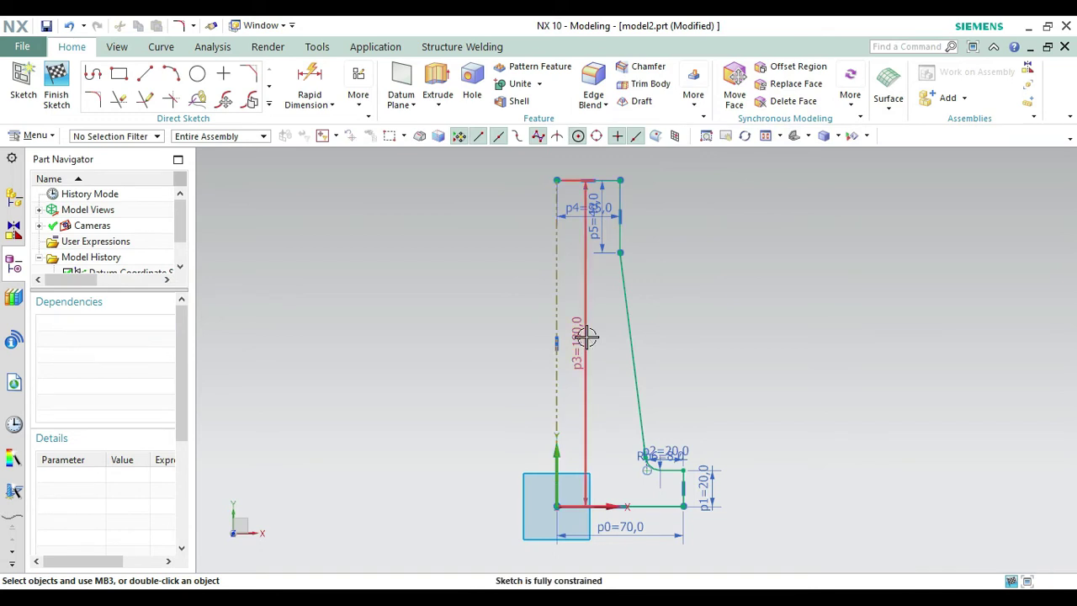
{"action": "left_click", "coordinate": [57, 88]}
{"action": "left_click", "coordinate": [795, 136]}
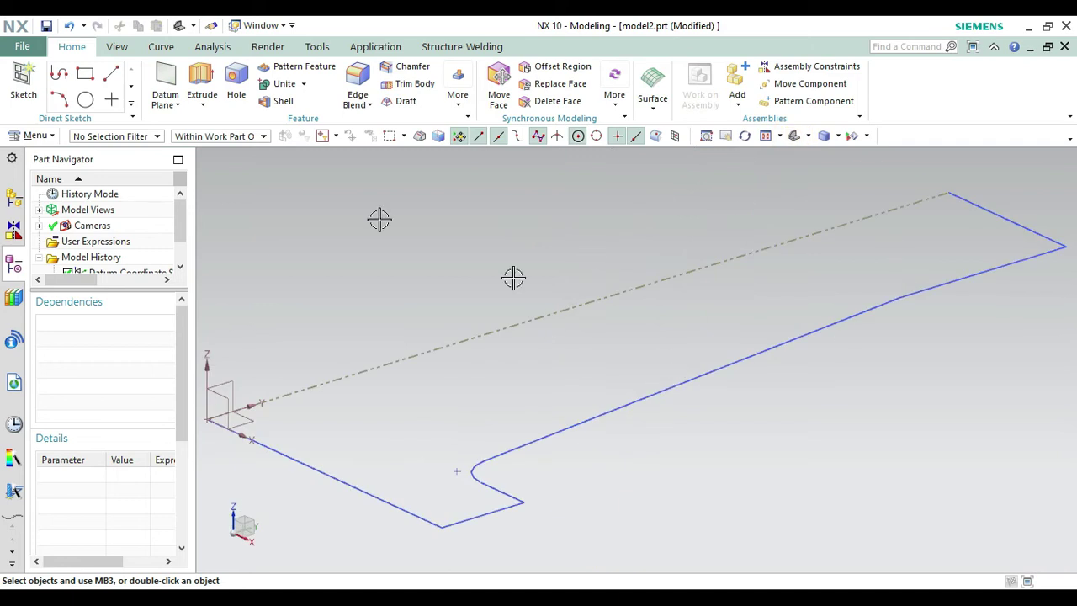
- Revolve the connected profile curves 360 degrees about the Y direction through a point on the dashed reference line
{"action": "left_click", "coordinate": [201, 101]}
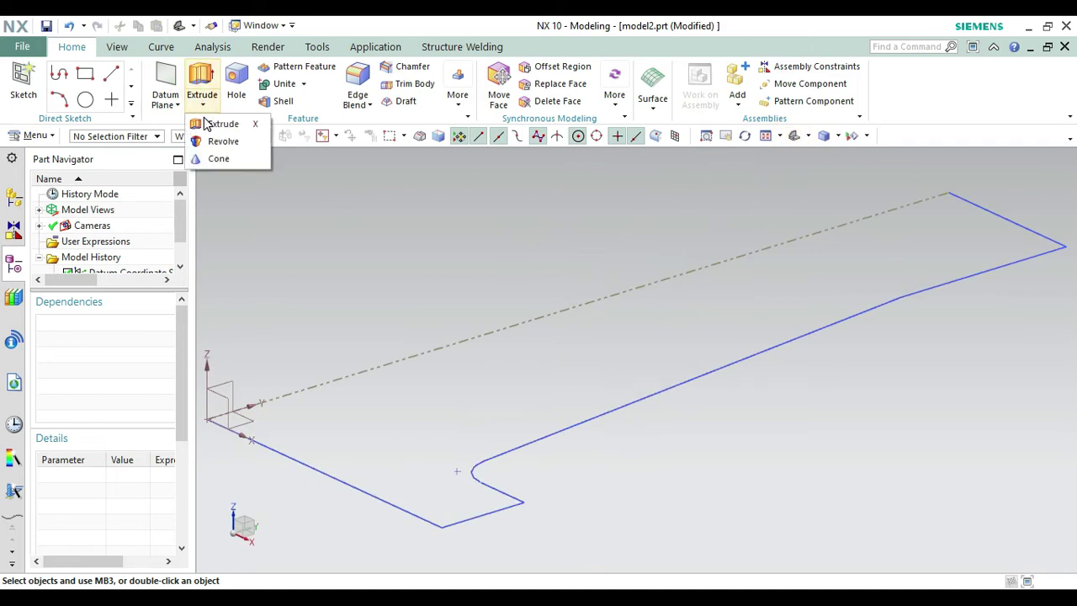
{"action": "left_click", "coordinate": [224, 141]}
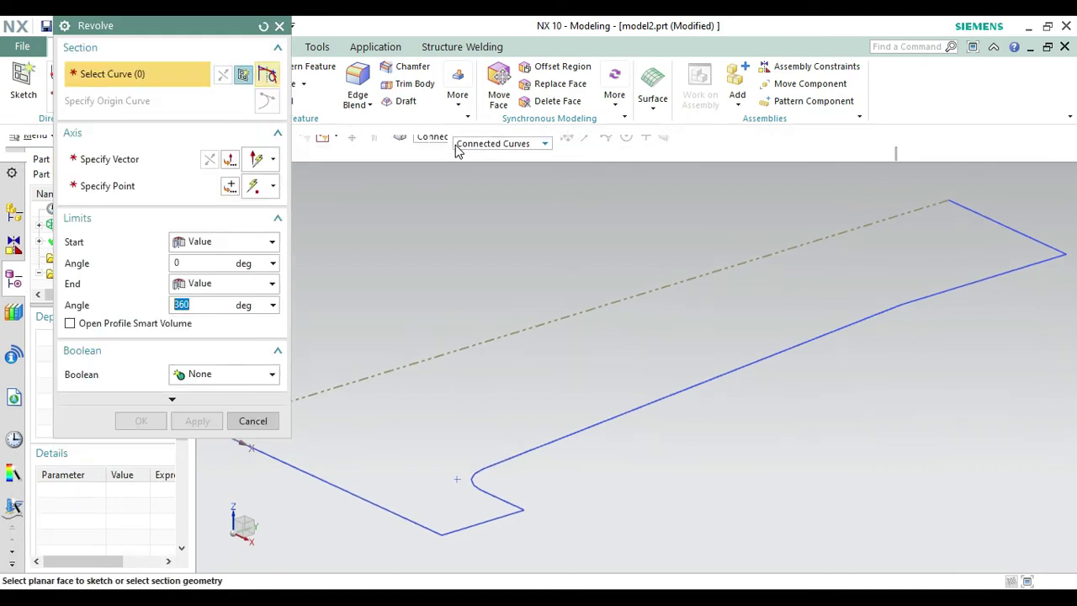
{"action": "left_click", "coordinate": [646, 407]}
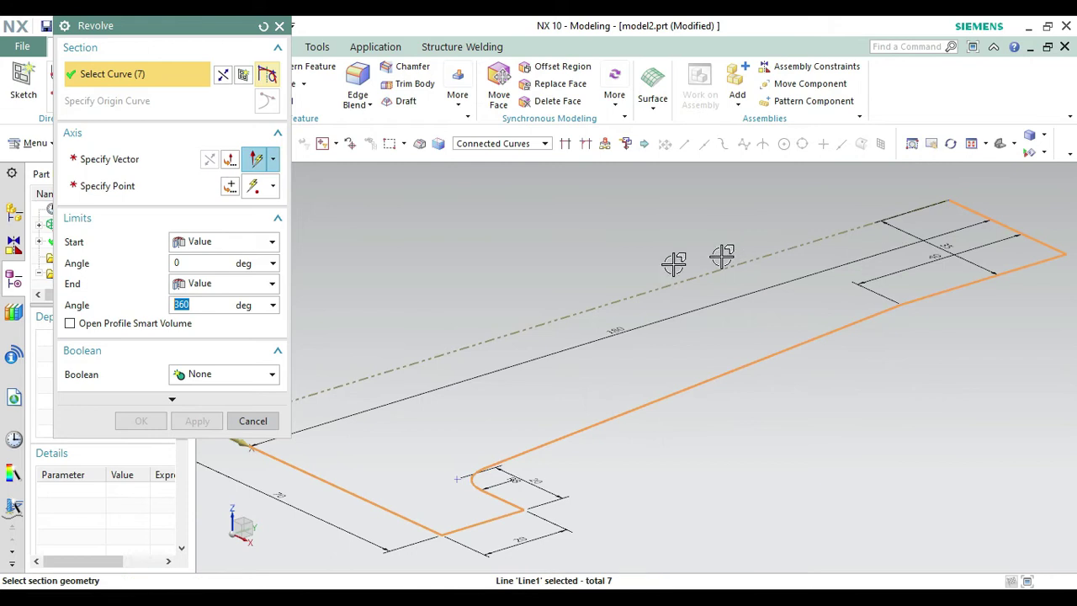
{"action": "left_click", "coordinate": [126, 167]}
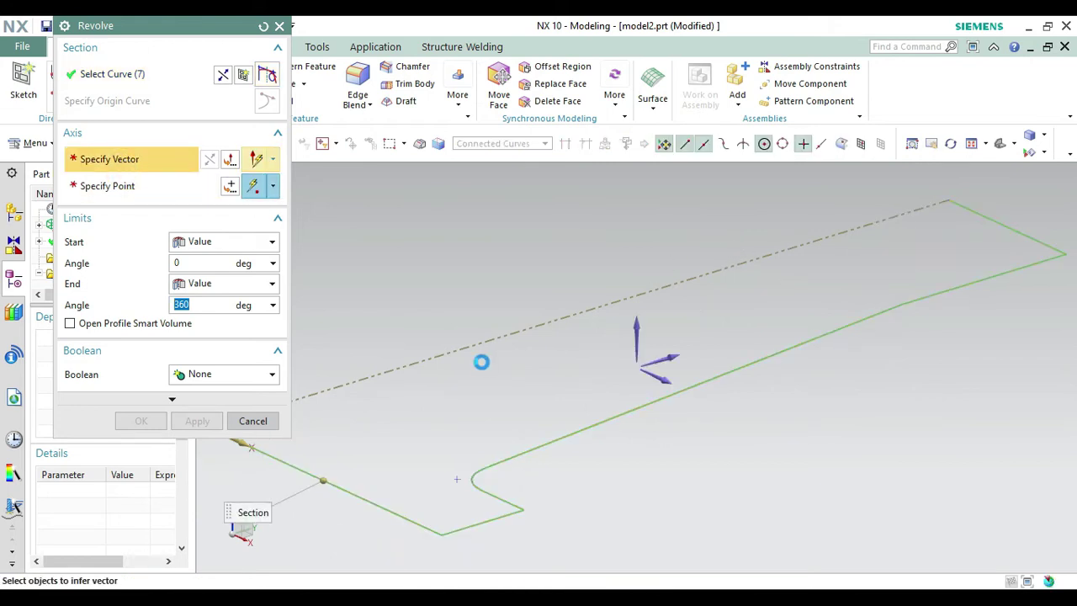
{"action": "left_click", "coordinate": [671, 346]}
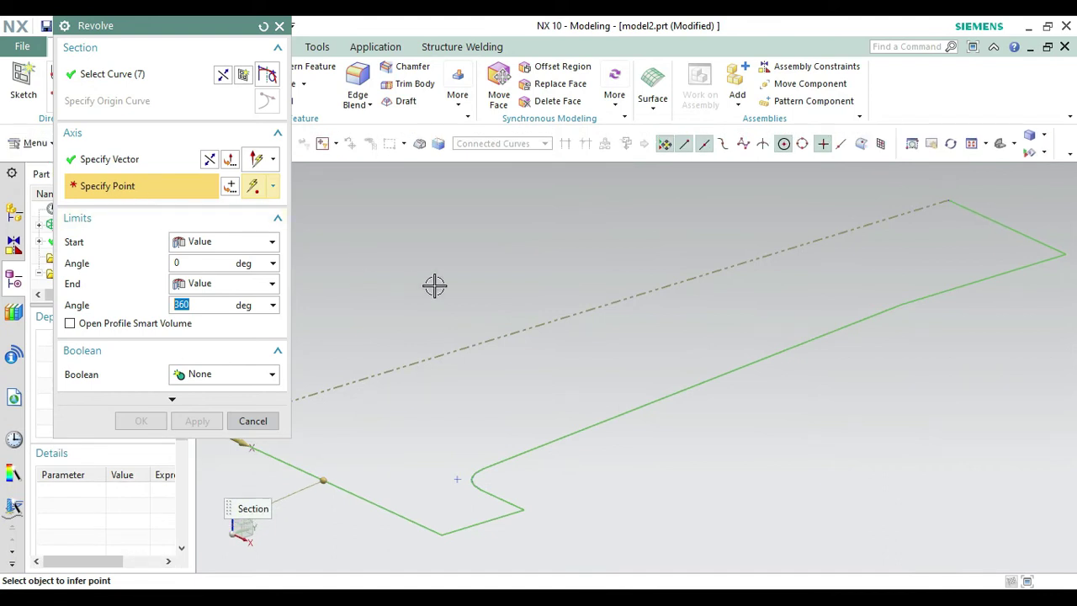
{"action": "left_click", "coordinate": [578, 313]}
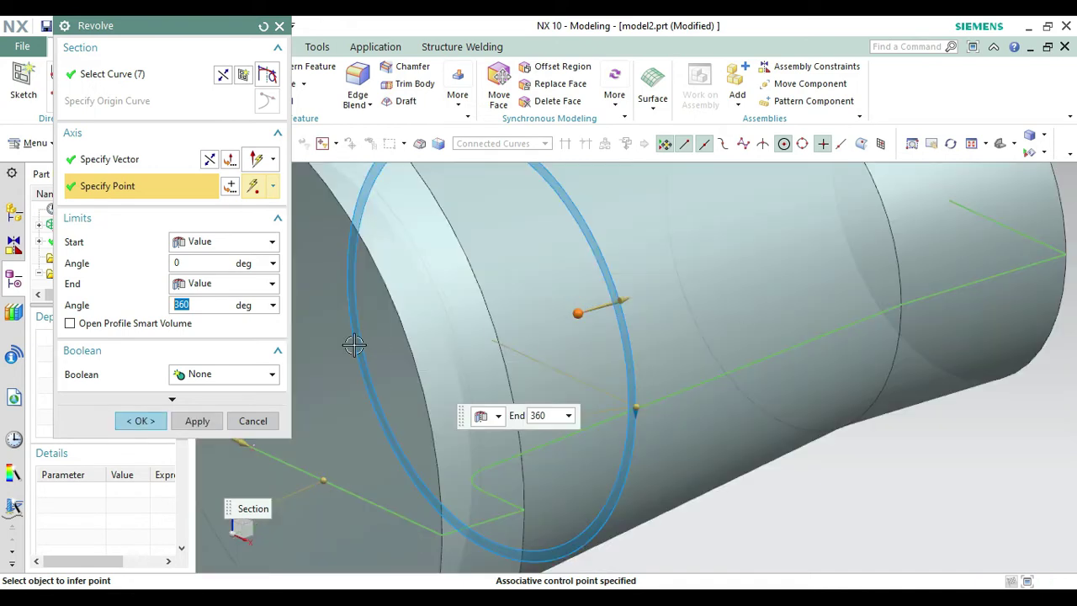
{"action": "left_click", "coordinate": [140, 421]}
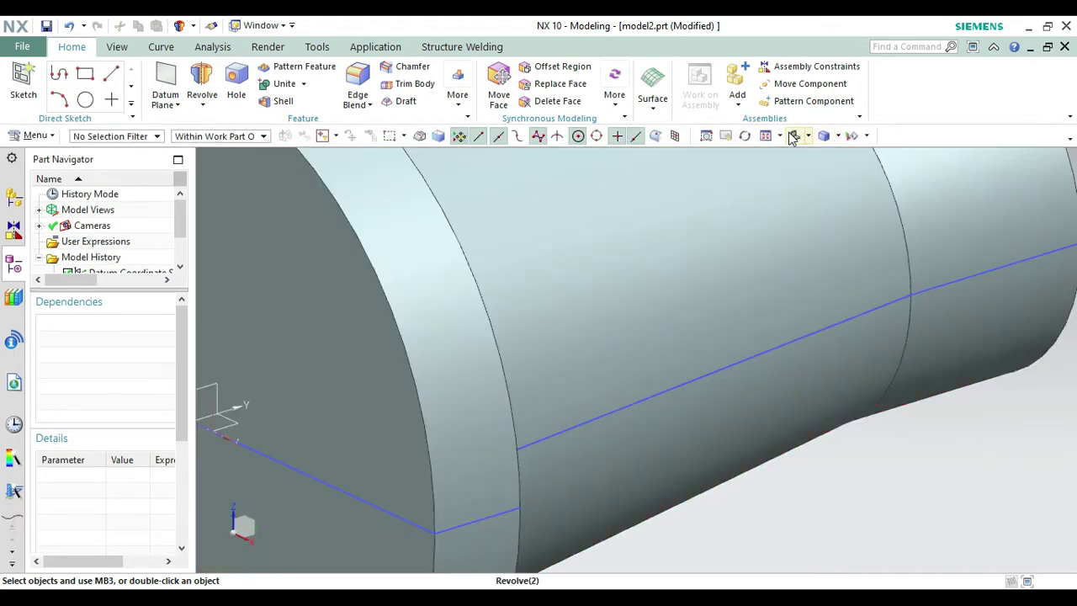
- Hide the profile sketch on the revolved body
{"action": "left_click", "coordinate": [792, 136]}
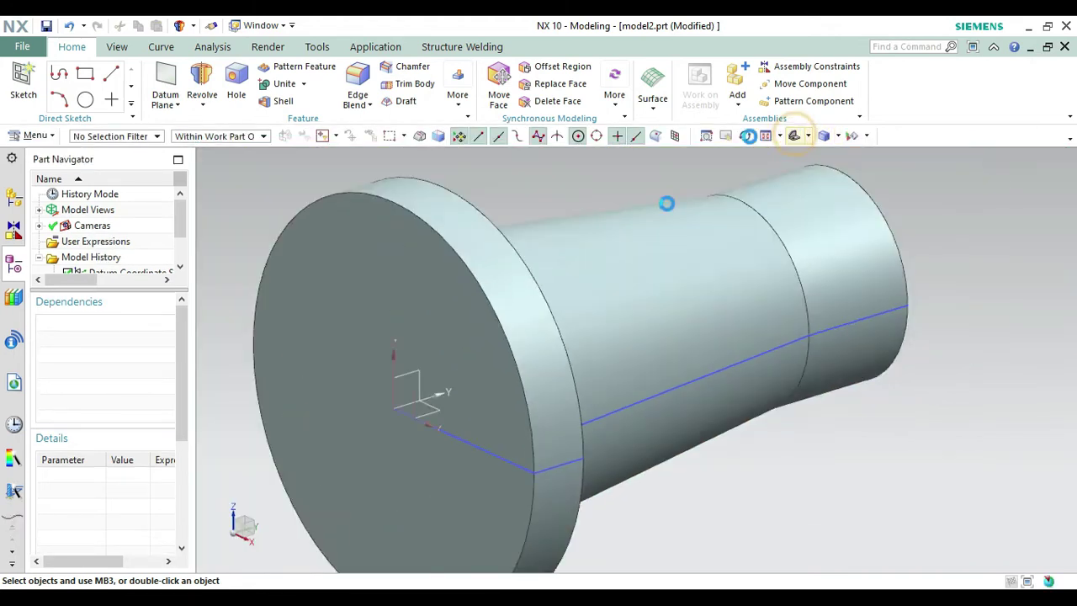
{"action": "scroll", "coordinate": [670, 364], "scroll_direction": "down", "scroll_amount": 3}
{"action": "left_click", "coordinate": [686, 377]}
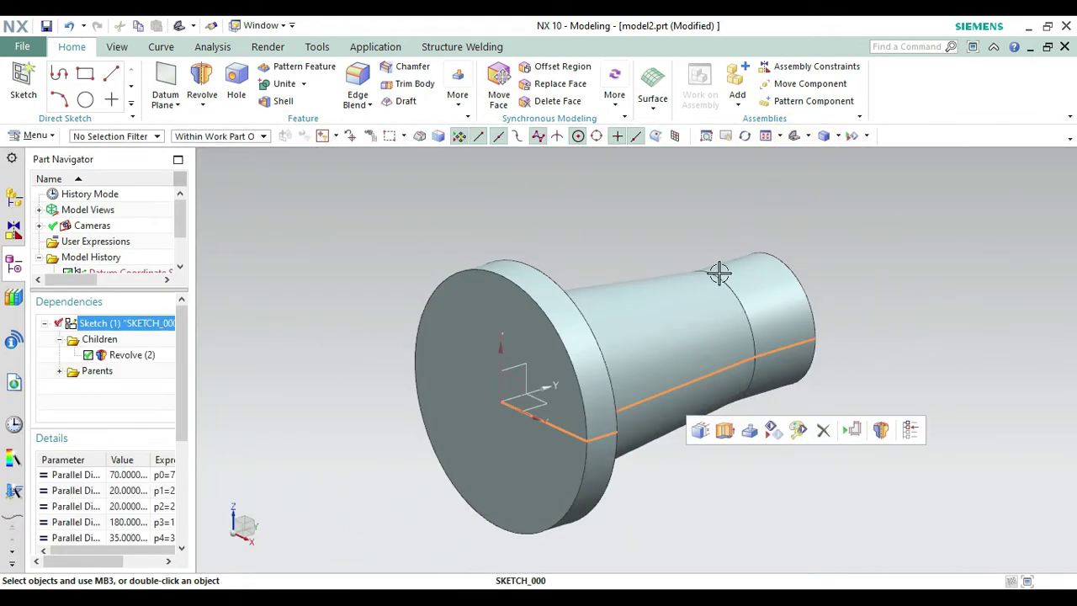
{"action": "right_click", "coordinate": [714, 284]}
{"action": "left_click", "coordinate": [713, 52]}
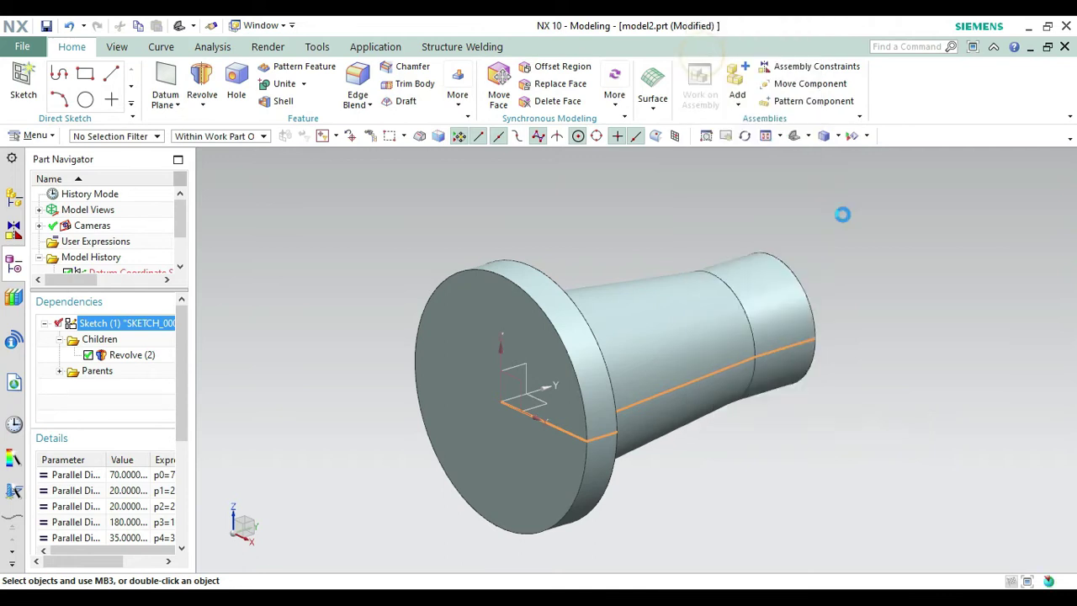
- Shell the revolved body with a 10 mm wall thickness, removing the flat end face of the narrow end
{"action": "right_click", "coordinate": [862, 253]}
{"action": "left_click", "coordinate": [880, 278]}
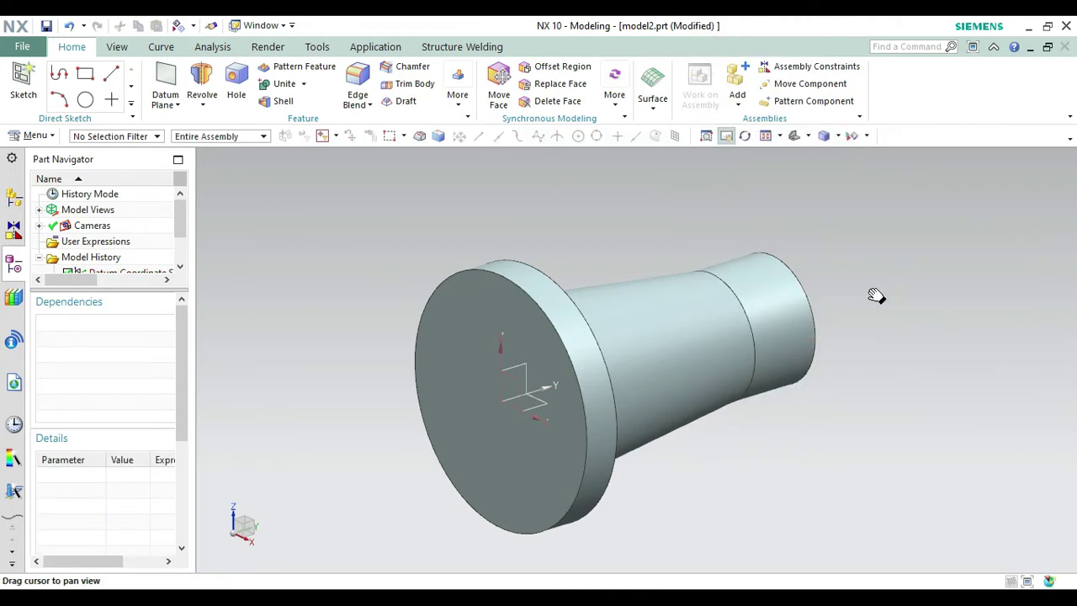
{"action": "right_click", "coordinate": [880, 303]}
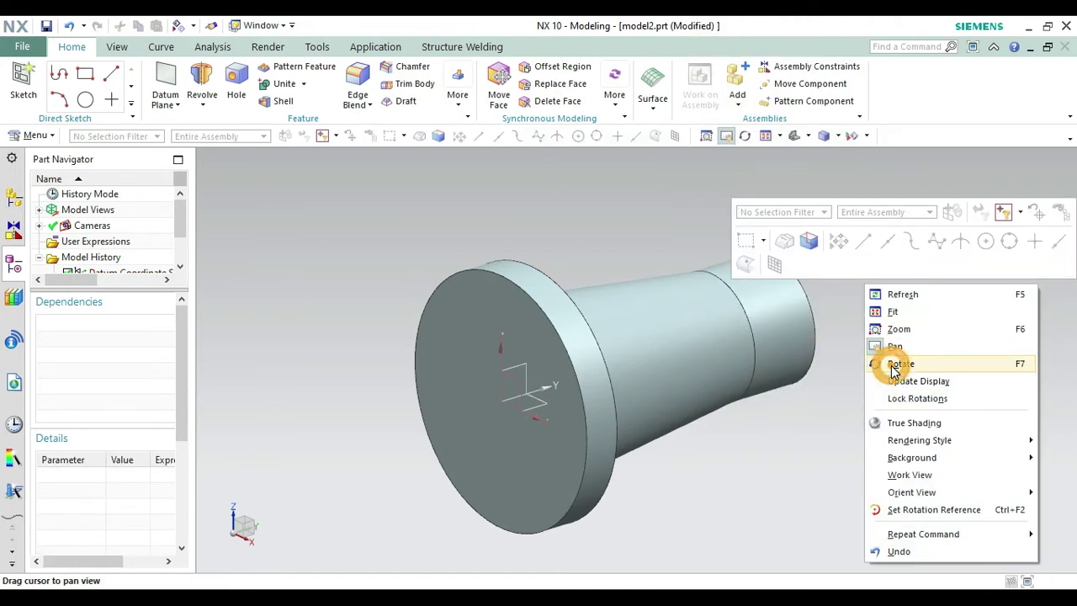
{"action": "left_click", "coordinate": [899, 364]}
{"action": "left_click_drag", "start_coordinate": [837, 336], "coordinate": [765, 334]}
{"action": "key", "text": "Escape"}
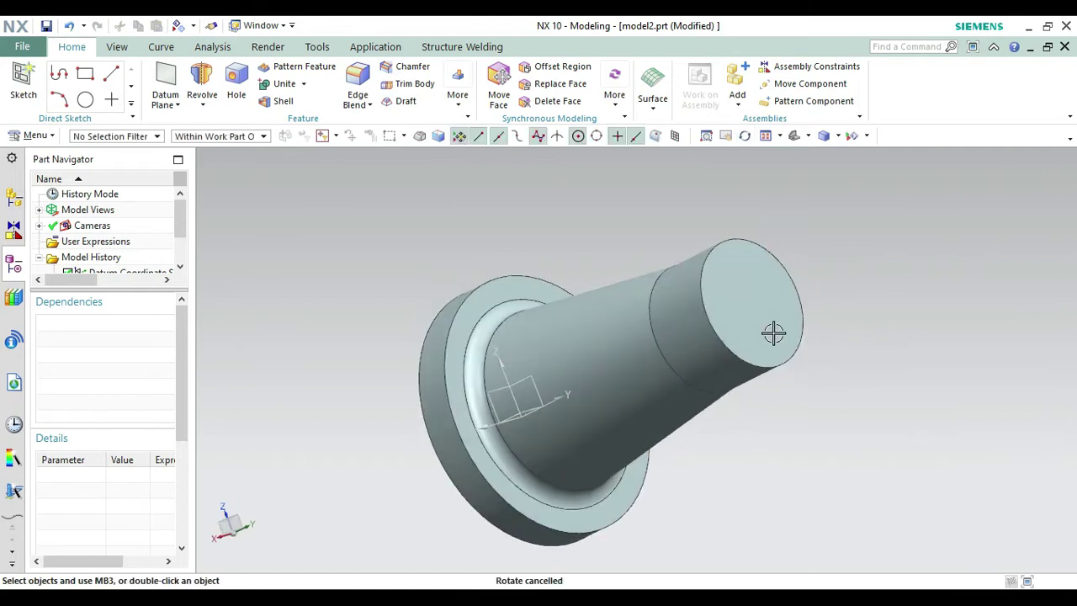
{"action": "left_click", "coordinate": [272, 103]}
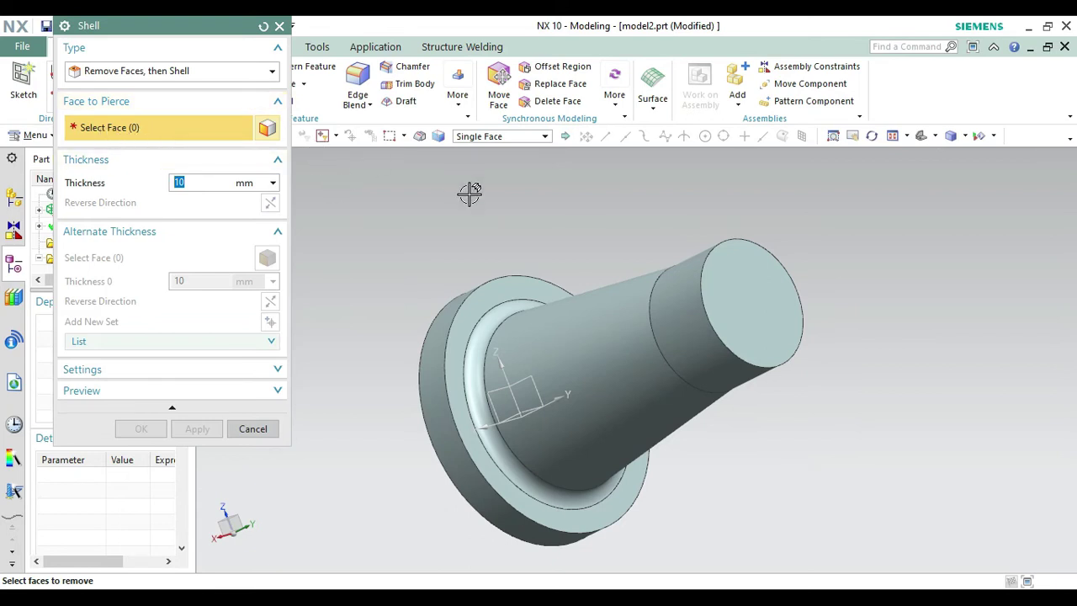
{"action": "left_click", "coordinate": [744, 278]}
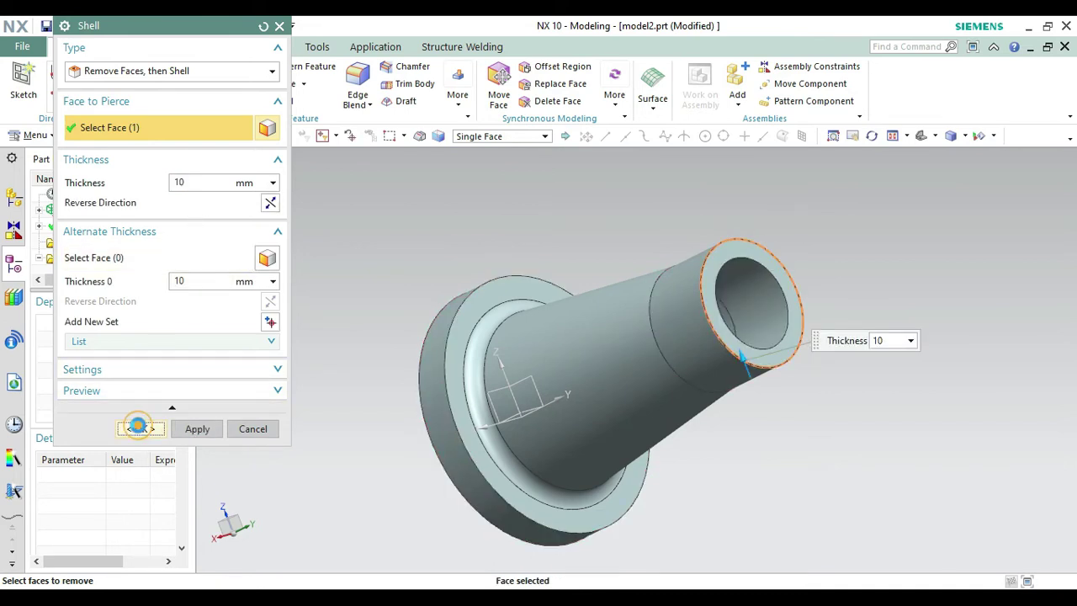
{"action": "left_click", "coordinate": [141, 428]}
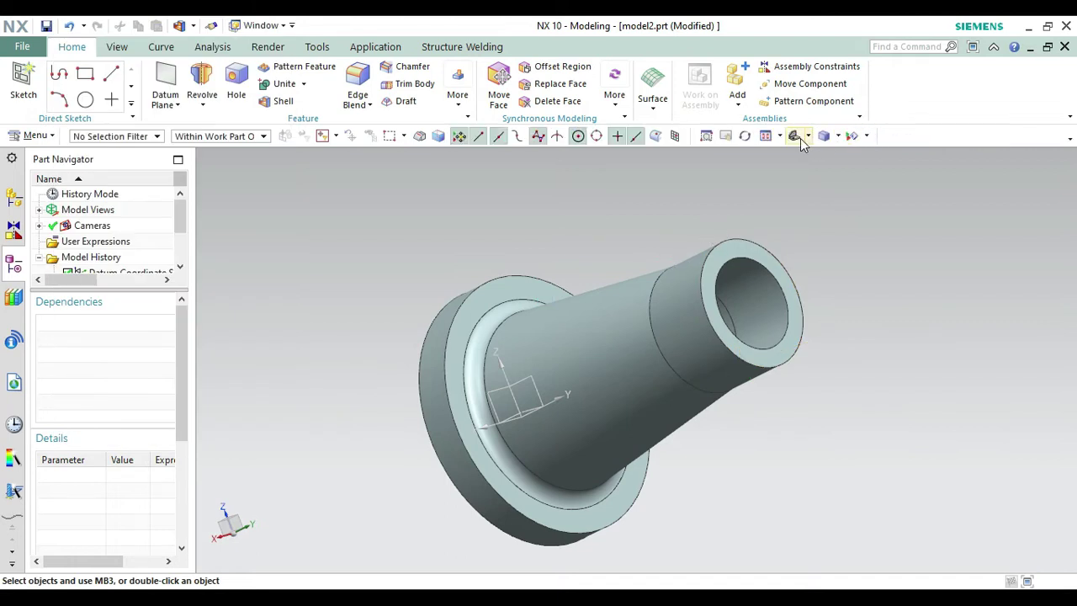
- Sketch a 100 mm diameter circle centred on the origin on the flange's outer end face and finish the sketch
{"action": "left_click", "coordinate": [746, 137]}
{"action": "mouse_move", "coordinate": [824, 238]}
{"action": "left_mouse_down"}
{"action": "mouse_move", "coordinate": [783, 239]}
{"action": "mouse_move", "coordinate": [783, 250]}
{"action": "mouse_move", "coordinate": [806, 243]}
{"action": "left_mouse_up"}
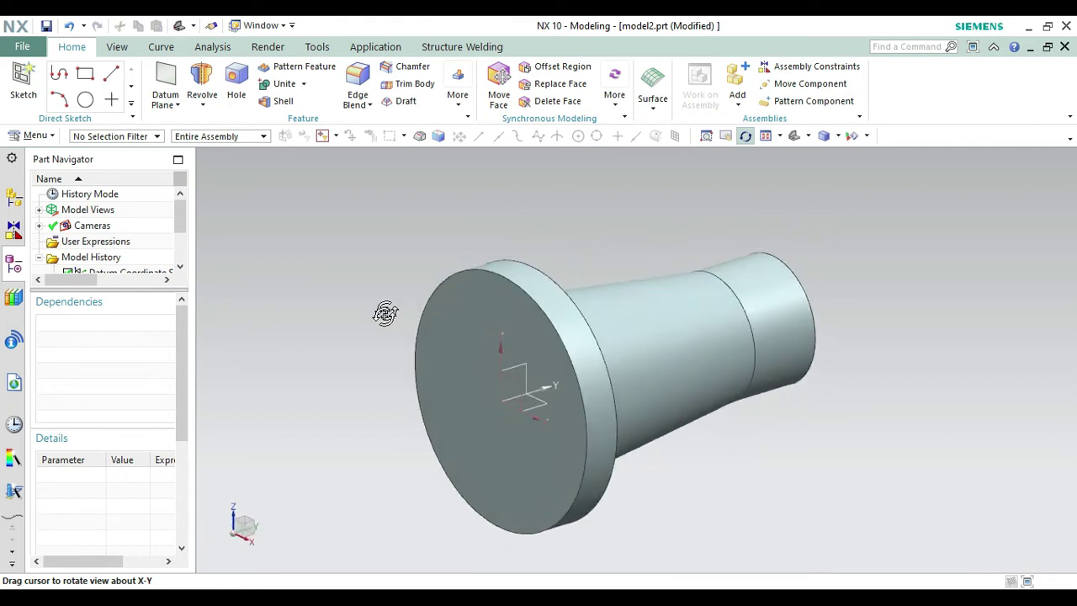
{"action": "key", "text": "Escape"}
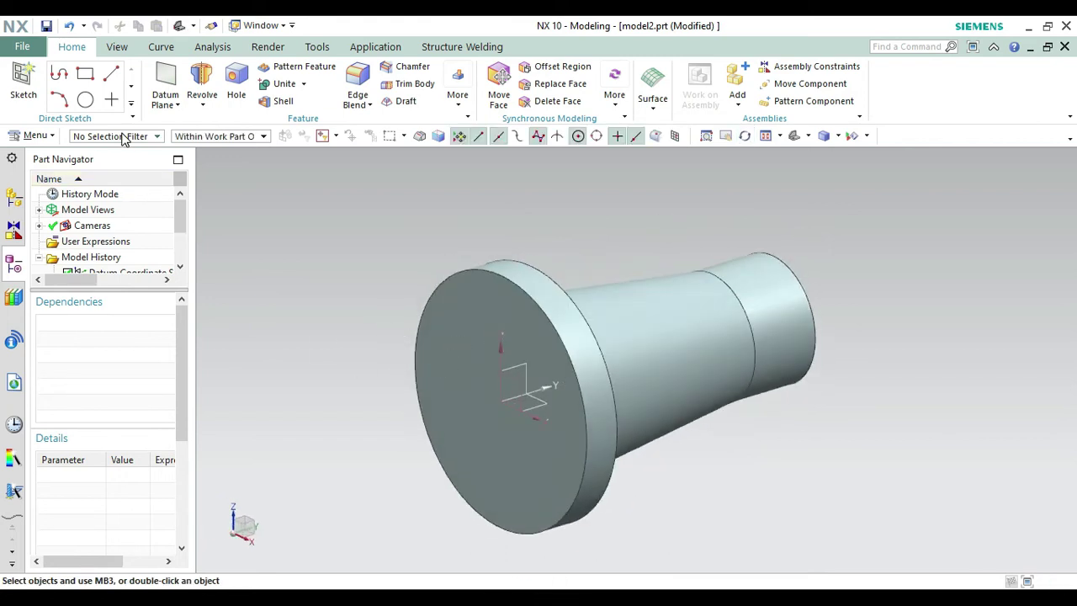
{"action": "left_click", "coordinate": [28, 94]}
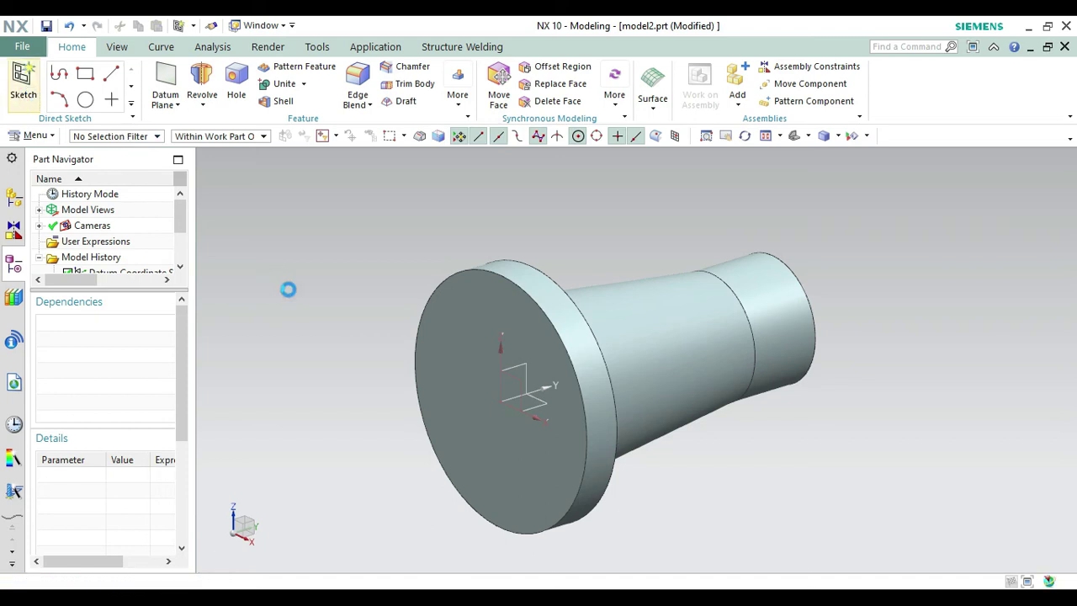
{"action": "left_click", "coordinate": [462, 390]}
{"action": "left_click", "coordinate": [201, 449]}
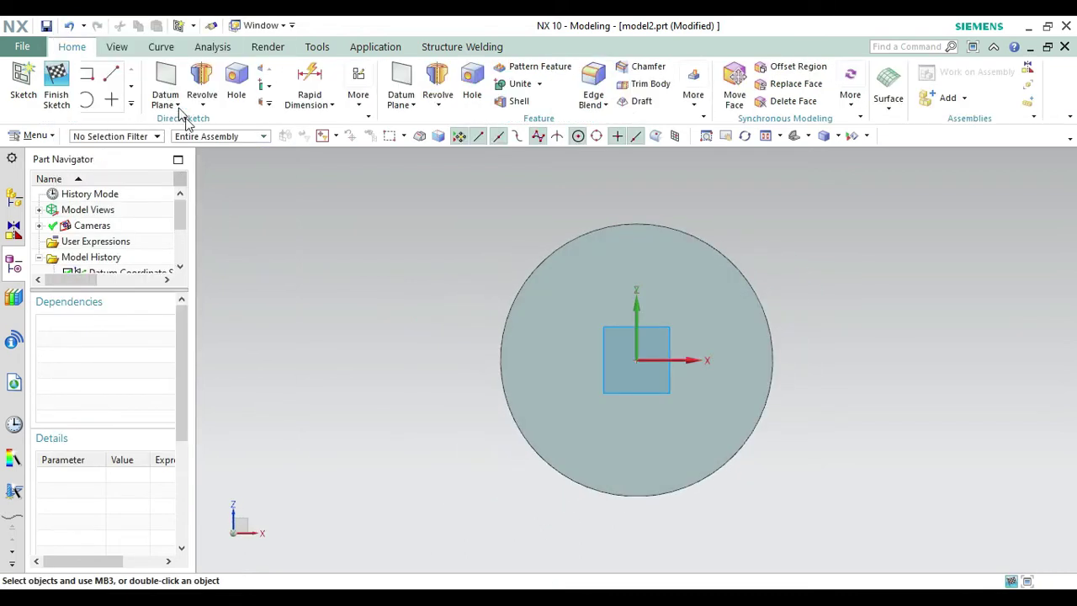
{"action": "left_click", "coordinate": [192, 76]}
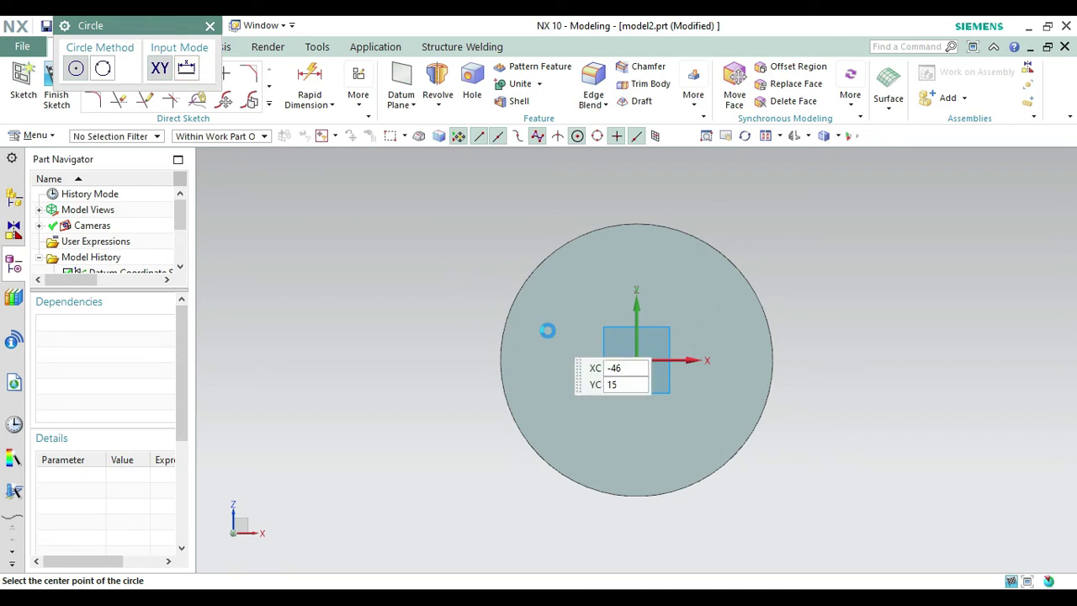
{"action": "left_click", "coordinate": [637, 361]}
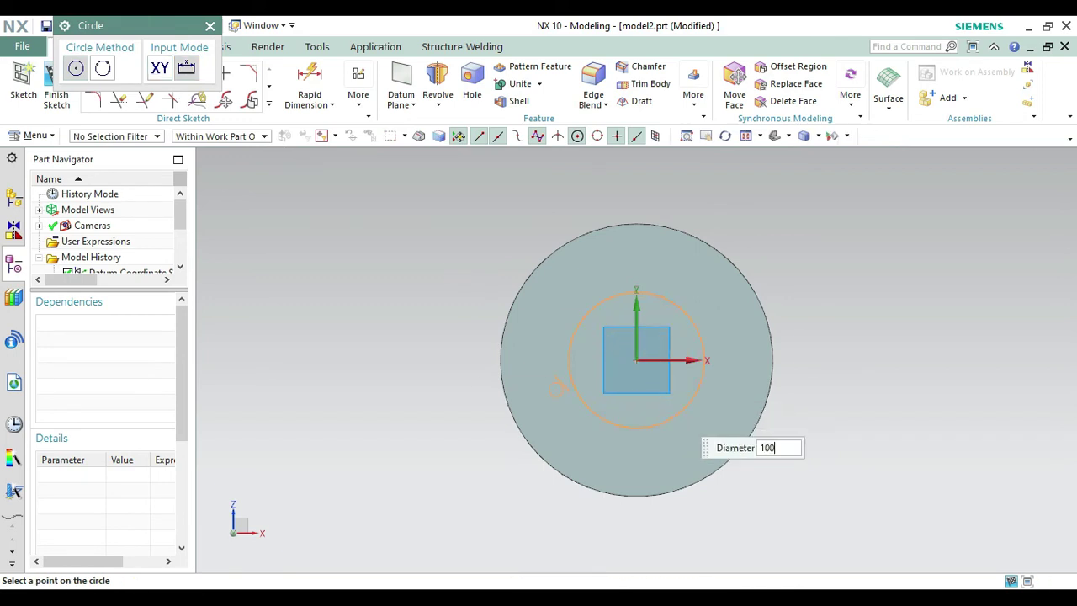
{"action": "left_click", "coordinate": [210, 26]}
{"action": "left_click", "coordinate": [57, 97]}
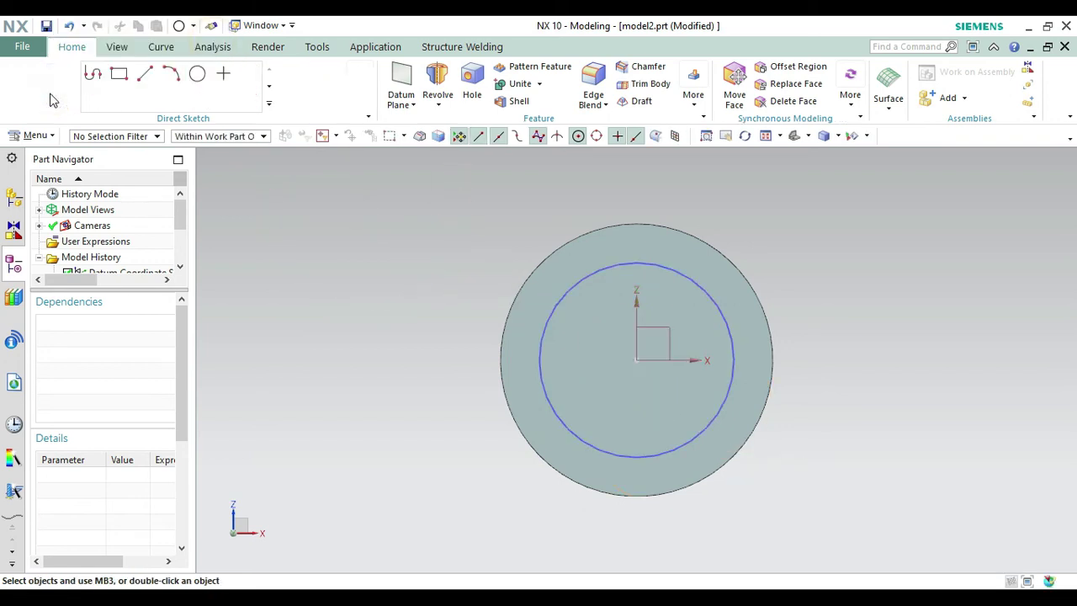
- Extrude the 100 mm circle 3 mm into the flange as a subtract, with the direction reversed toward the body
{"action": "left_click", "coordinate": [793, 137]}
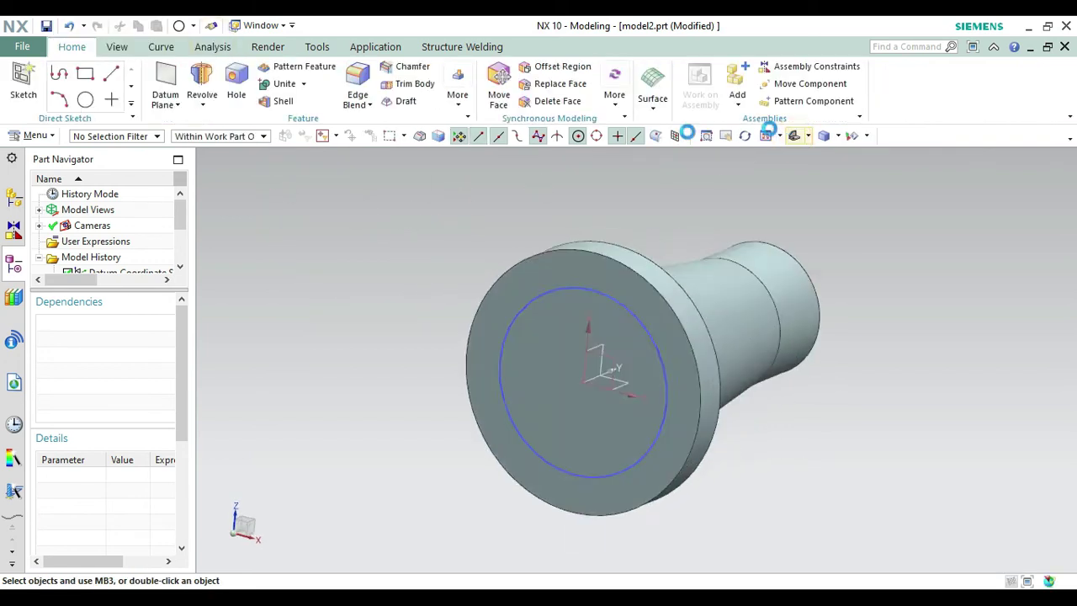
{"action": "left_click", "coordinate": [196, 101]}
{"action": "left_click", "coordinate": [202, 120]}
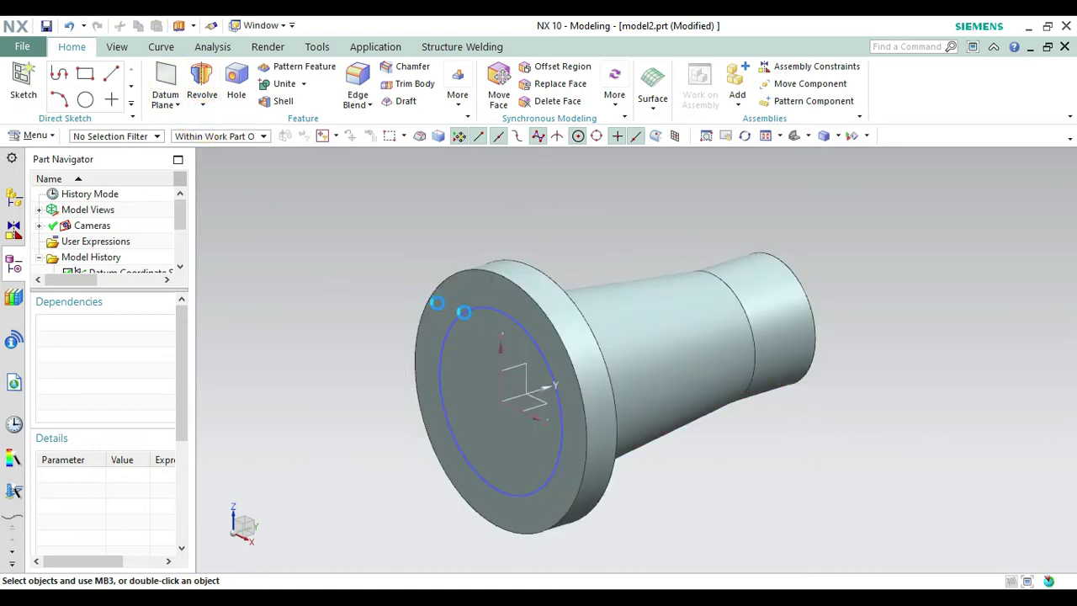
{"action": "left_click", "coordinate": [481, 320]}
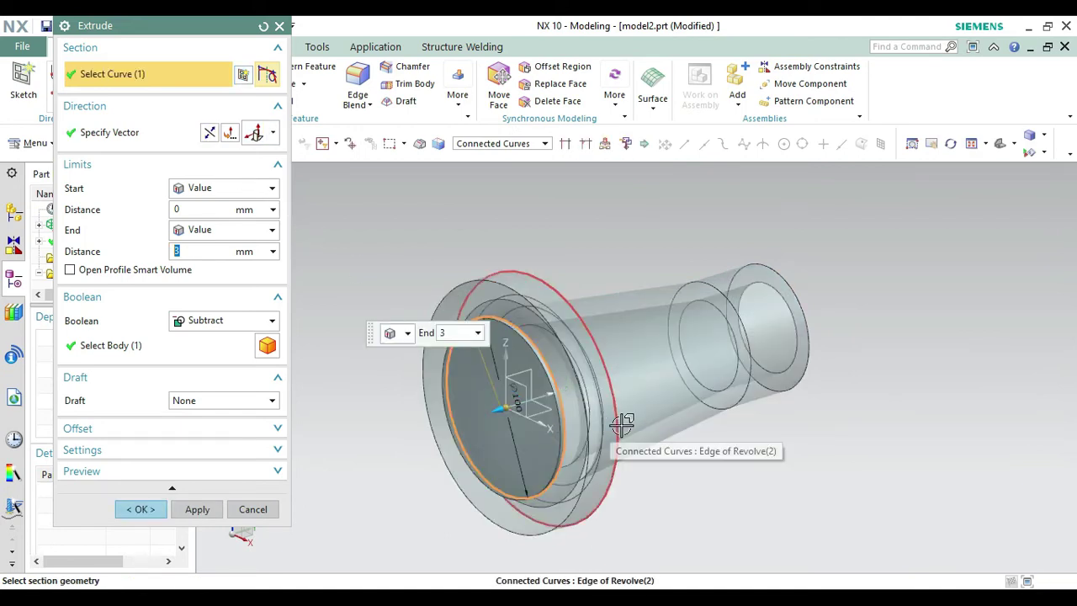
{"action": "left_click", "coordinate": [210, 132]}
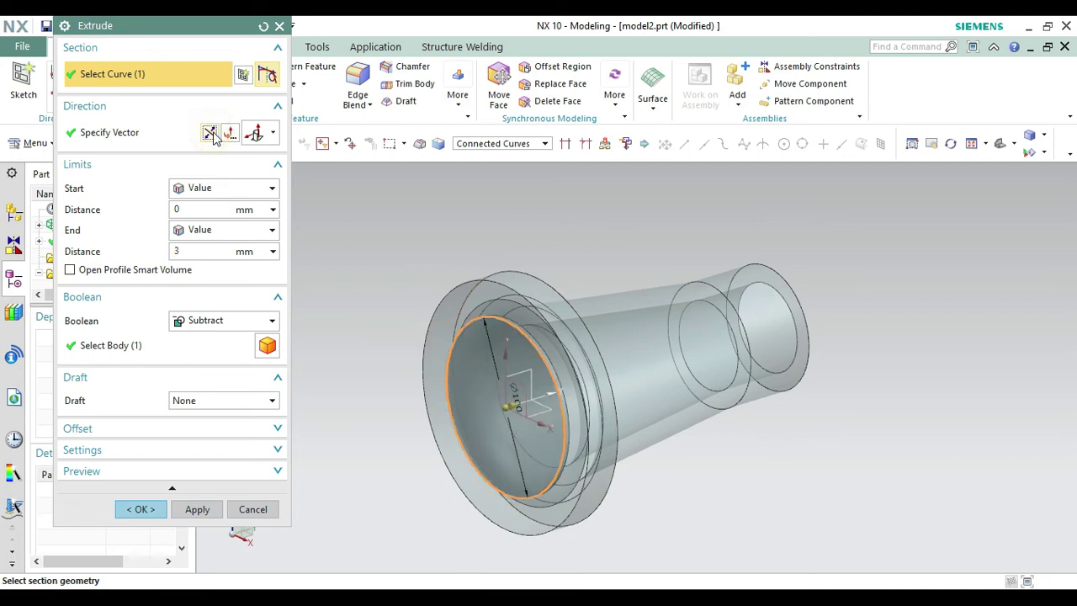
{"action": "left_click", "coordinate": [189, 250]}
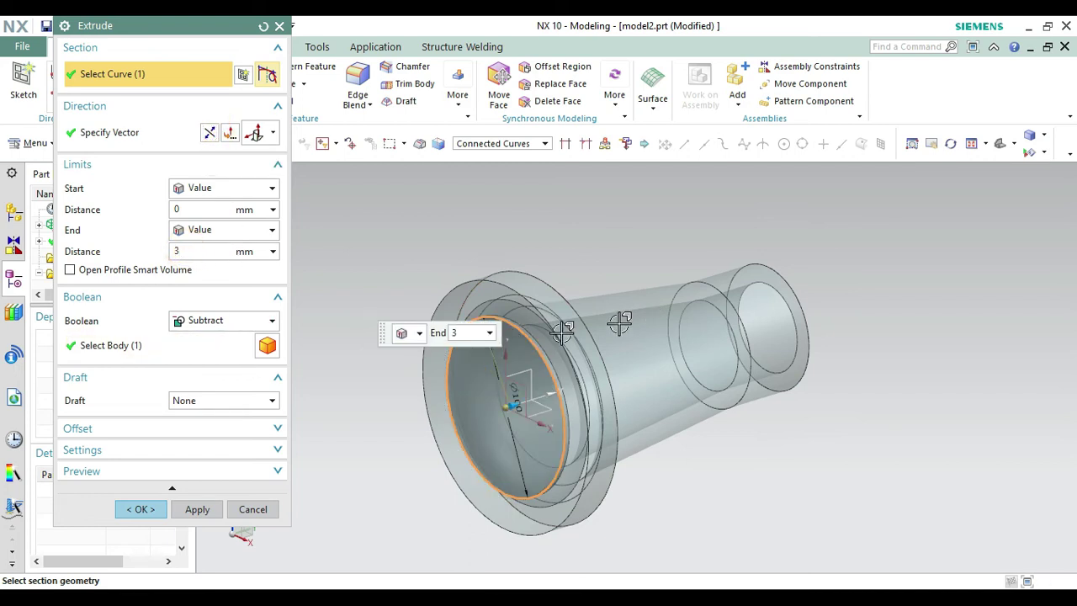
{"action": "left_click", "coordinate": [141, 510]}
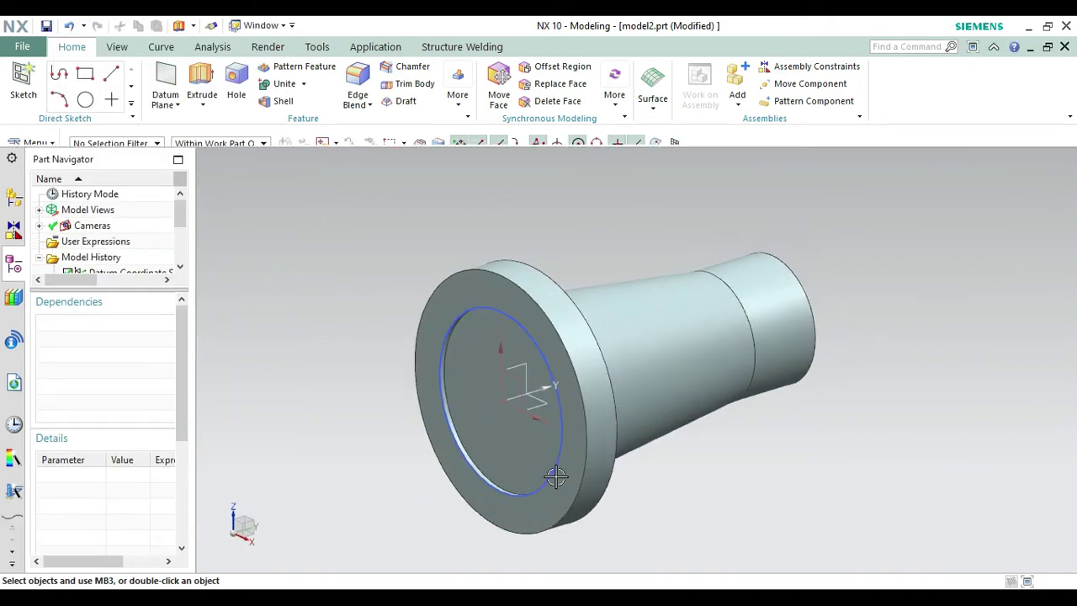
- Hide the circle sketch on the flange's recessed end face
{"action": "right_click", "coordinate": [555, 365]}
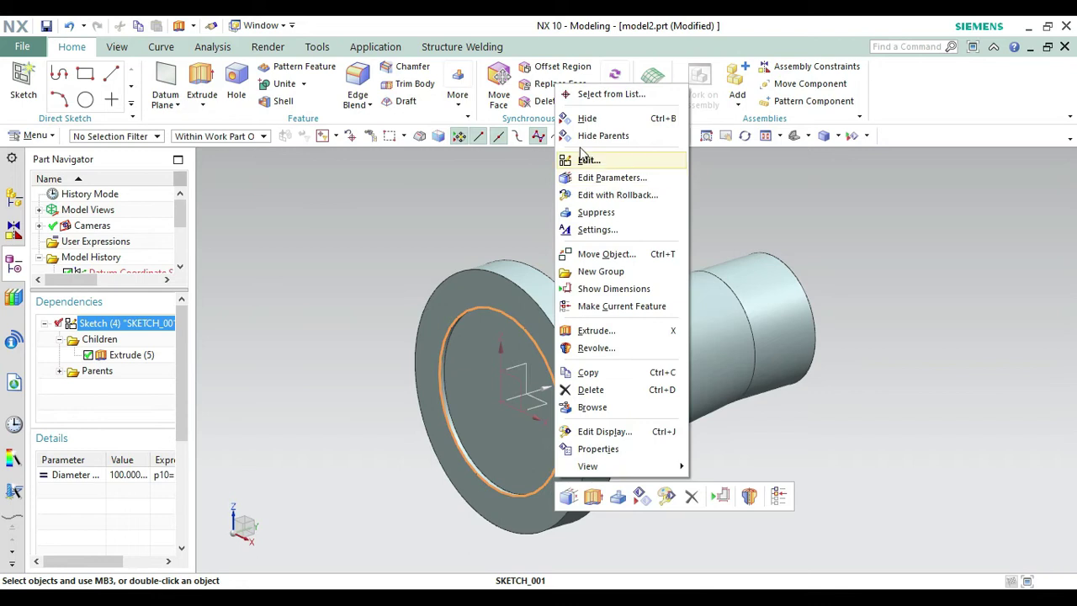
{"action": "left_click", "coordinate": [569, 117]}
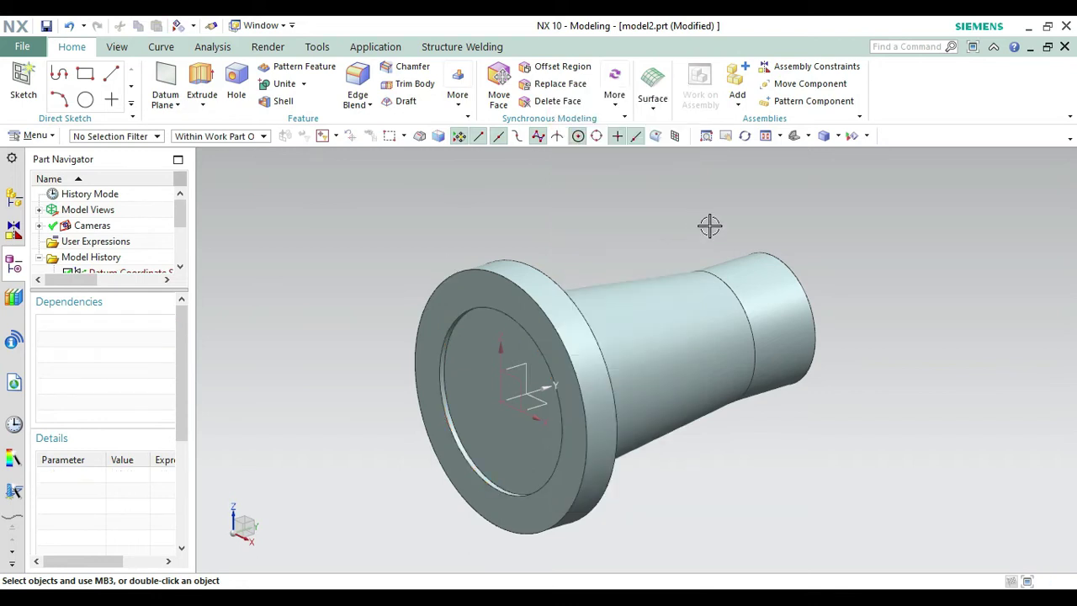
{"action": "right_click", "coordinate": [827, 212]}
{"action": "left_click", "coordinate": [858, 286]}
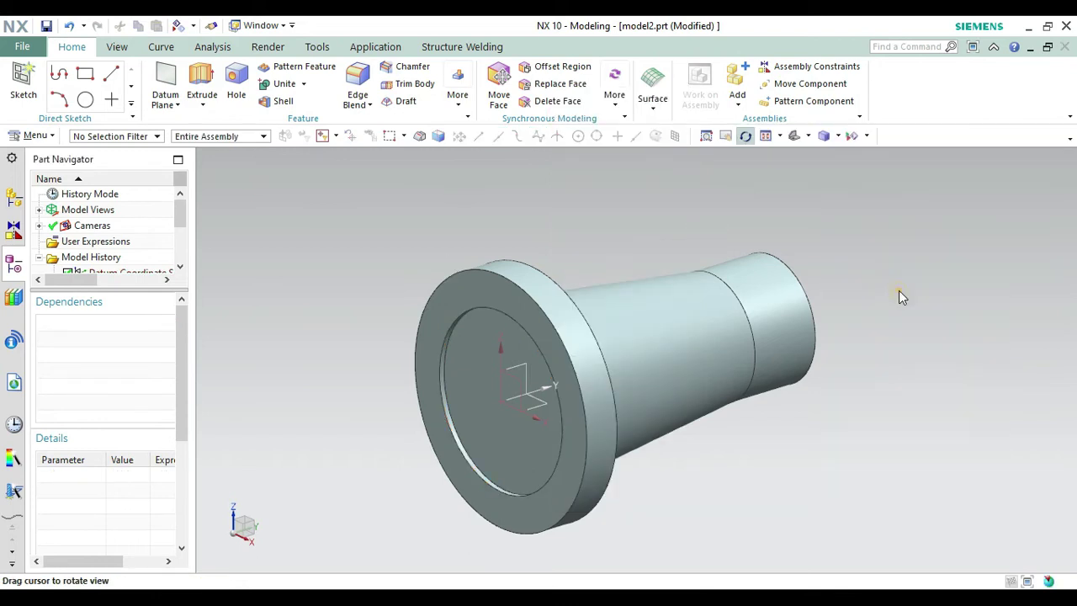
{"action": "left_click_drag", "start_coordinate": [900, 295], "coordinate": [836, 291]}
{"action": "key", "text": "Home"}
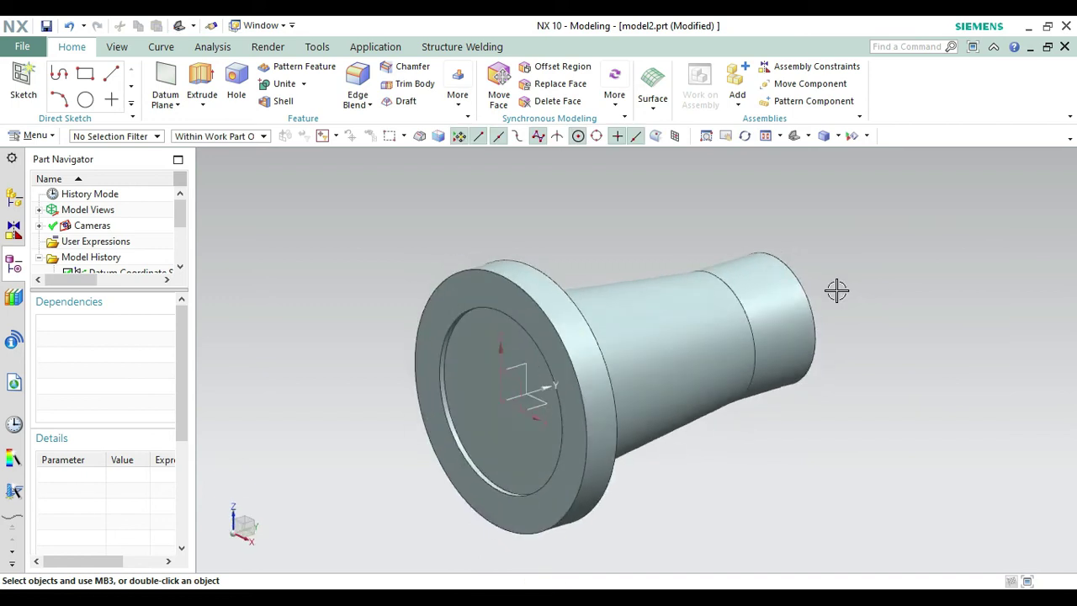
- Change the solid body's display colour to Green
{"action": "key", "text": "ctrl+j"}
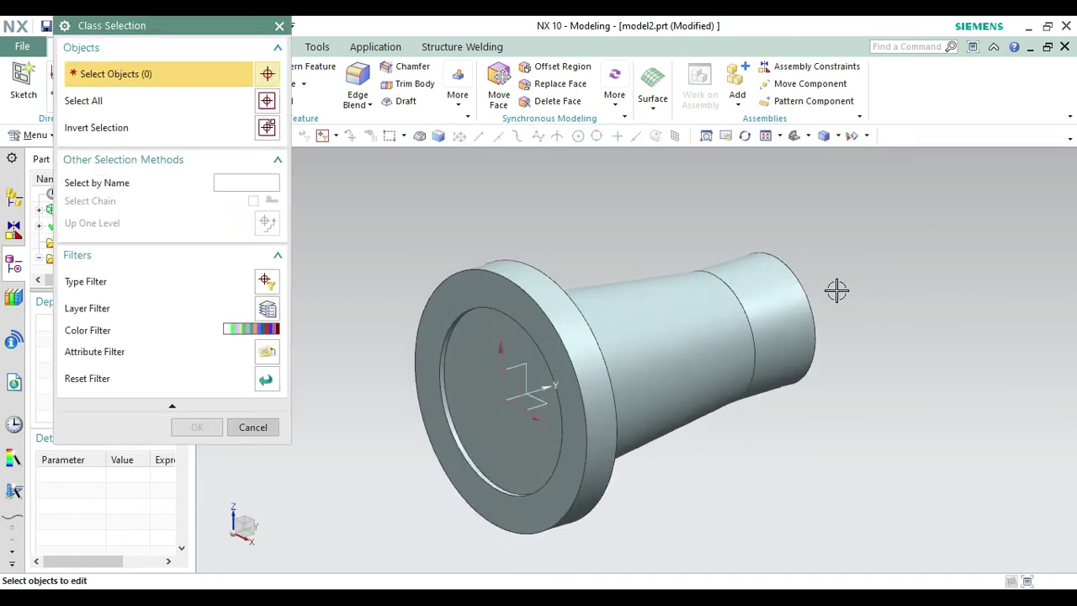
{"action": "left_click", "coordinate": [666, 357]}
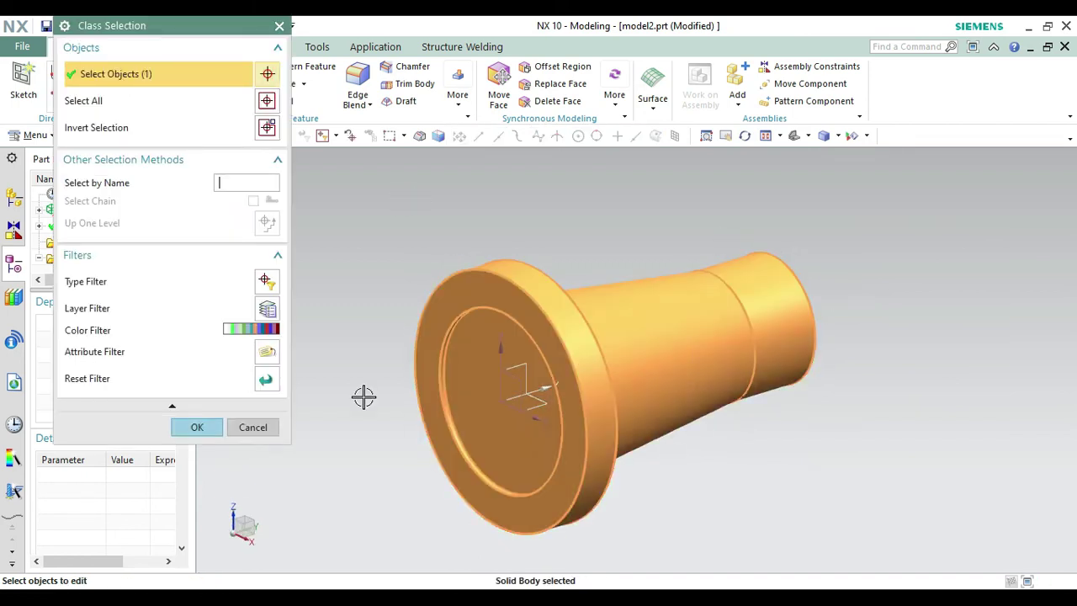
{"action": "left_click", "coordinate": [208, 427]}
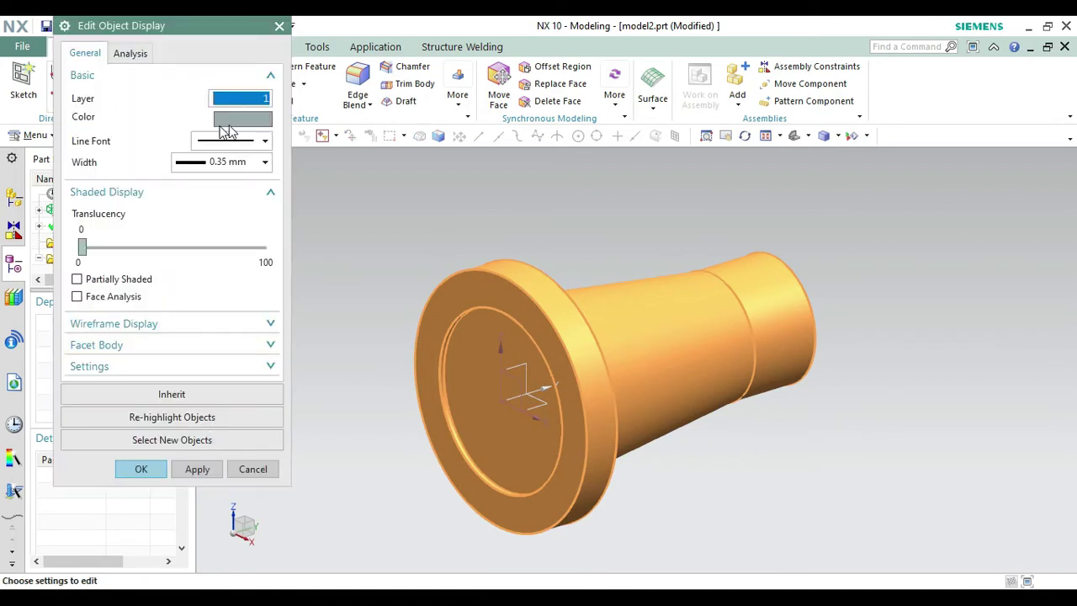
{"action": "left_click", "coordinate": [237, 121]}
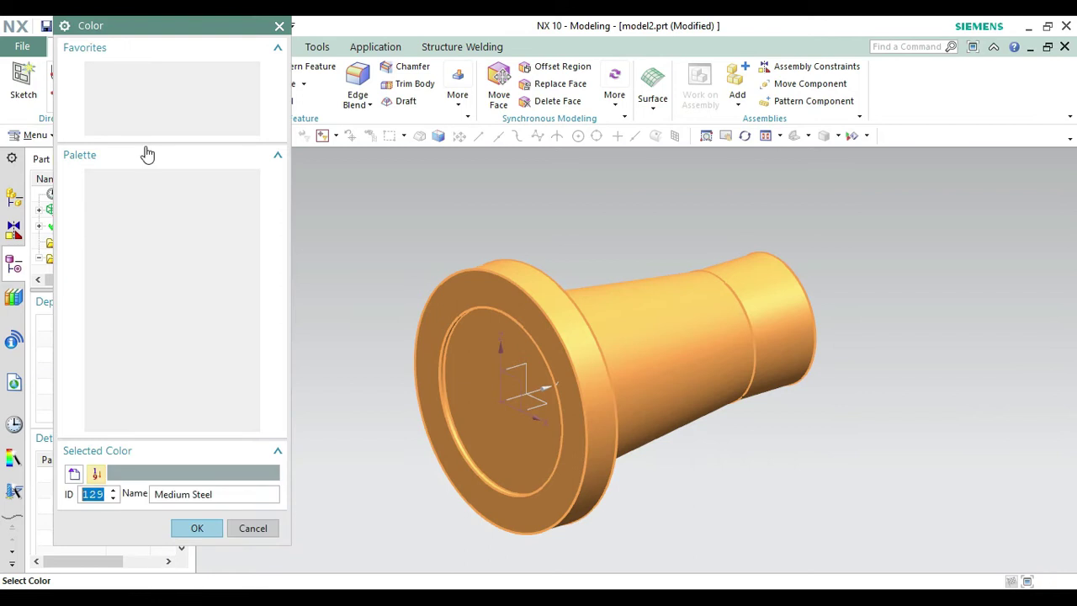
{"action": "left_click", "coordinate": [164, 71]}
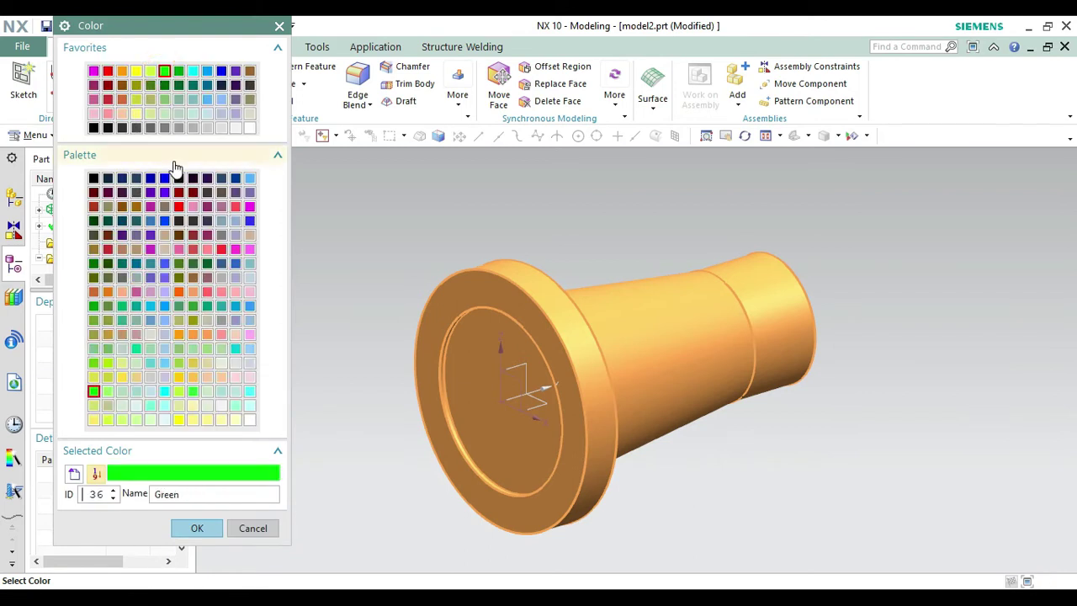
{"action": "left_click", "coordinate": [198, 528]}
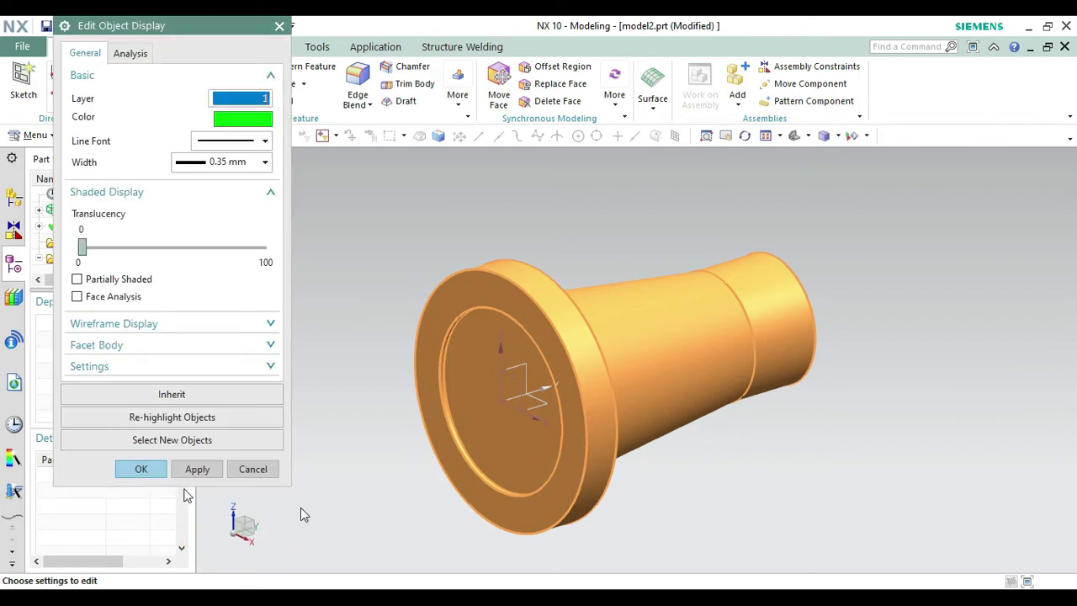
{"action": "left_click", "coordinate": [141, 475]}
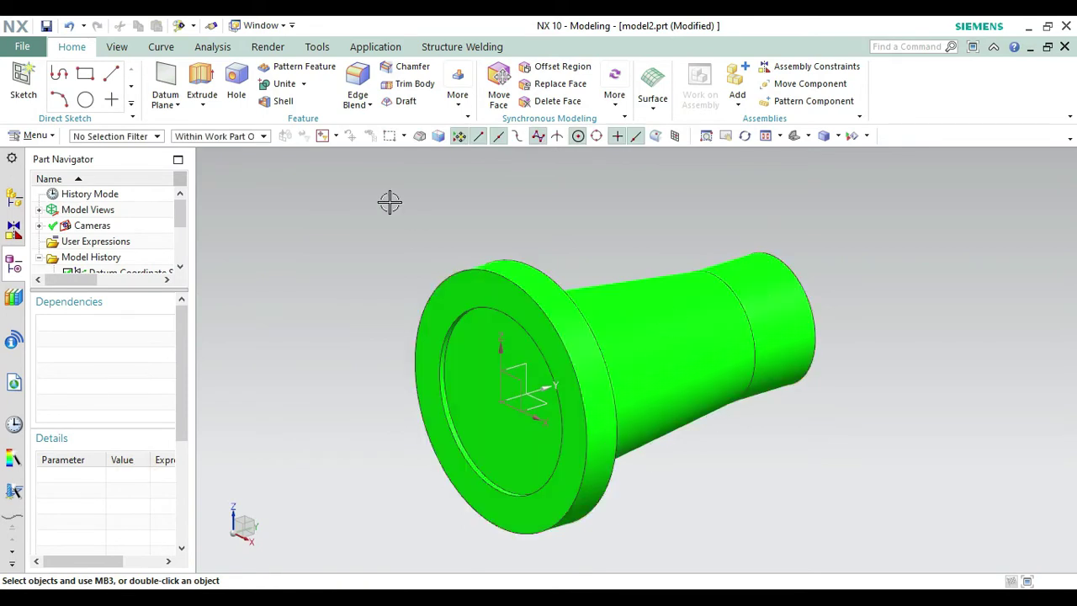
- Turn on True Shading rendering for the model
{"action": "left_click", "coordinate": [267, 47]}
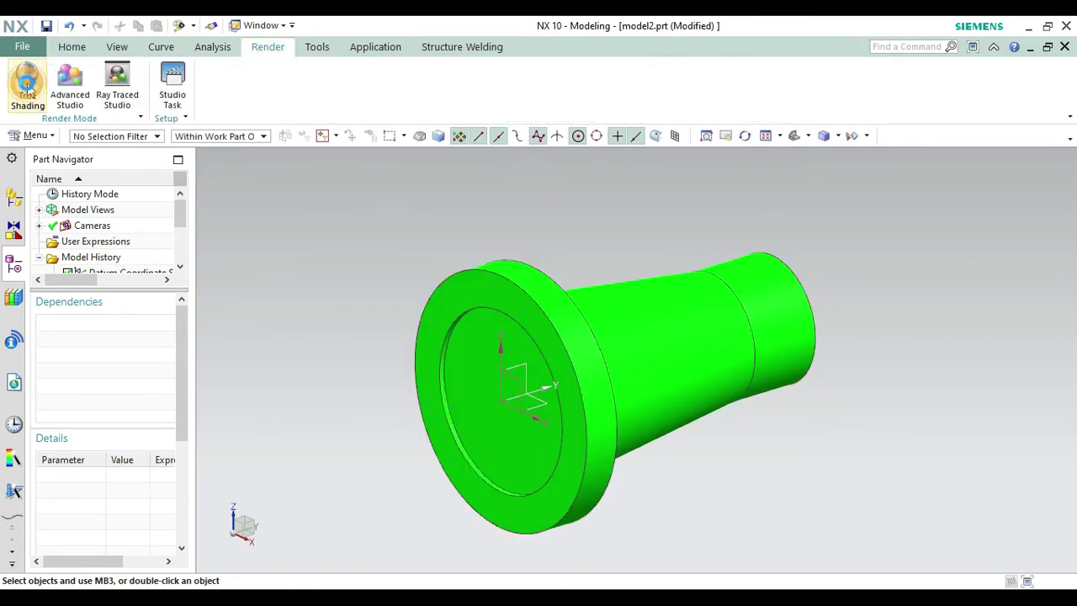
{"action": "left_click", "coordinate": [31, 88]}
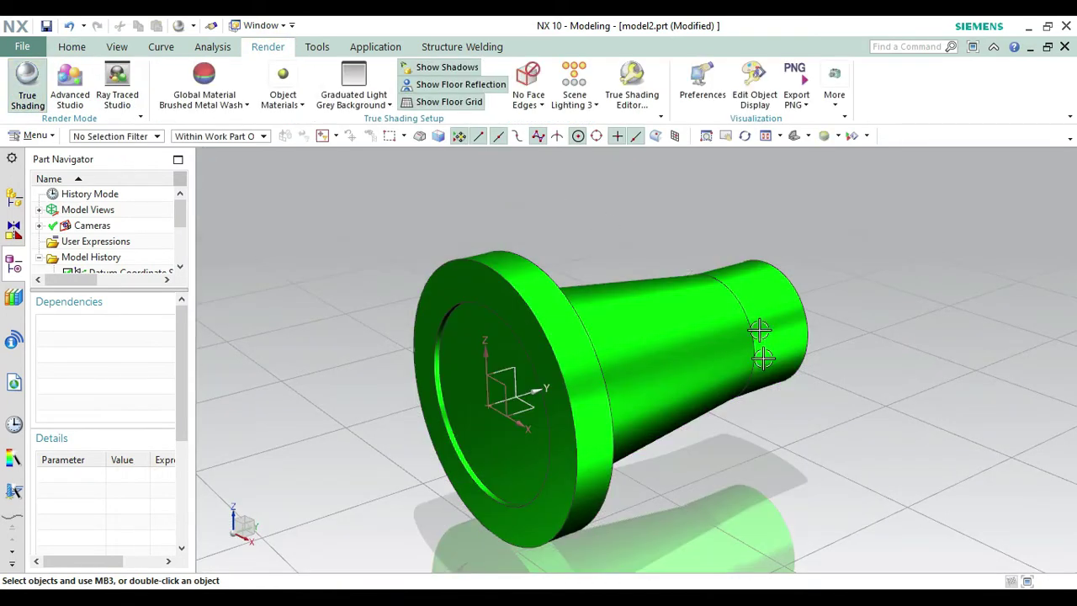
{"action": "scroll", "coordinate": [791, 345], "scroll_direction": "down", "scroll_amount": 2}
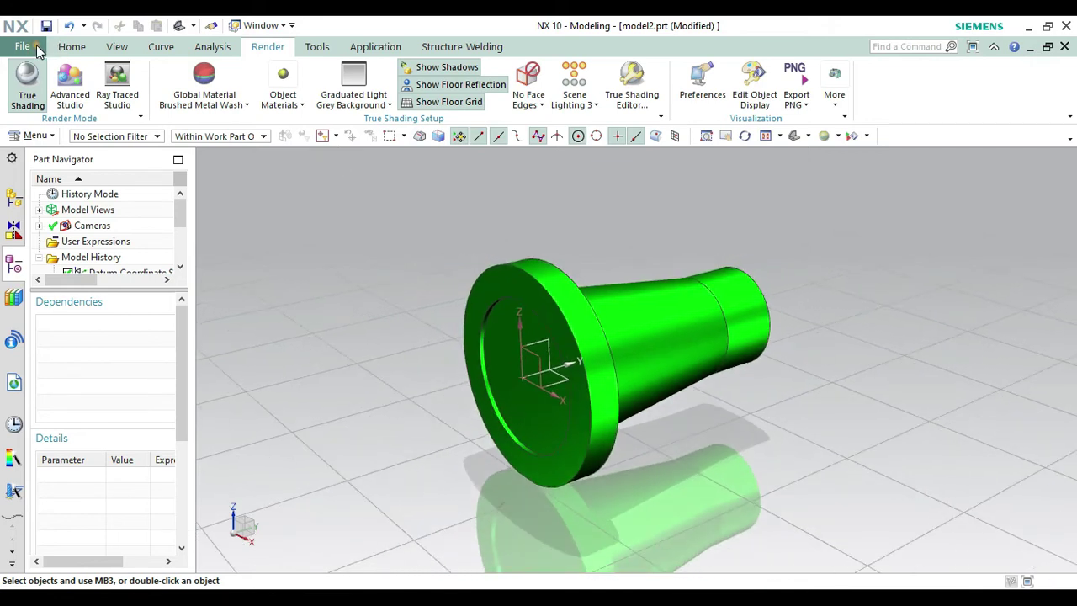
- Save the green part under the new name "body 2 of the screw jack" in the YOUTUBE NX folder
{"action": "left_click", "coordinate": [33, 47]}
{"action": "mouse_move", "coordinate": [125, 150]}
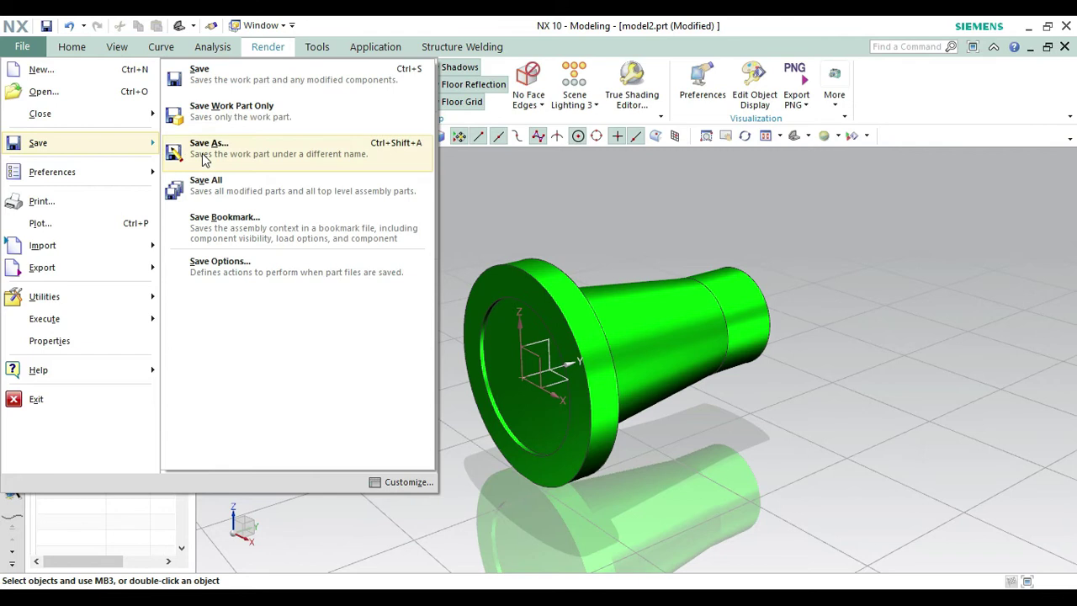
{"action": "left_click", "coordinate": [216, 153]}
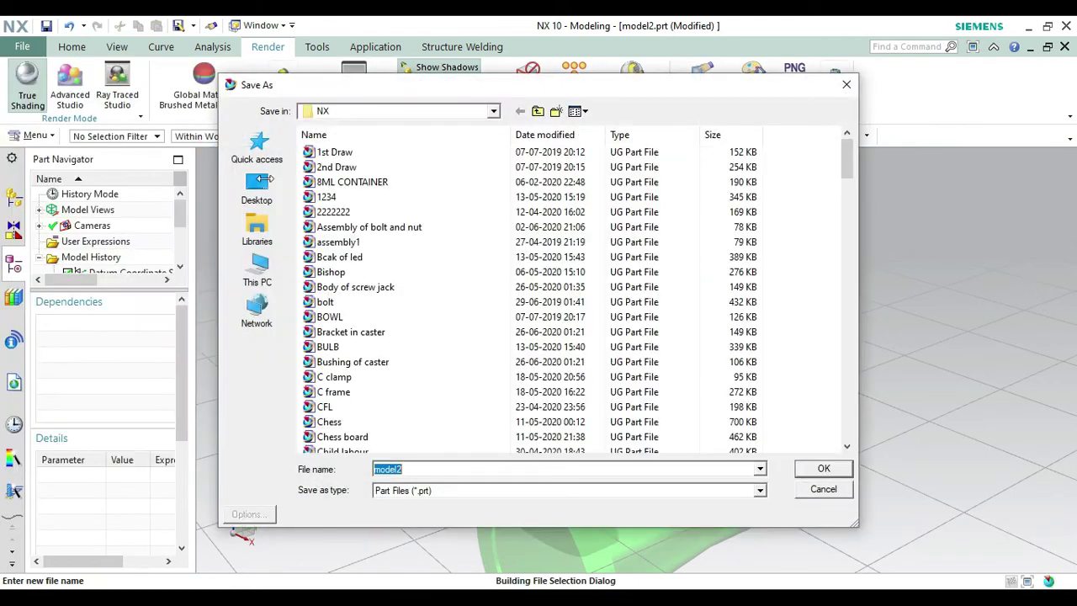
{"action": "left_click", "coordinate": [239, 270]}
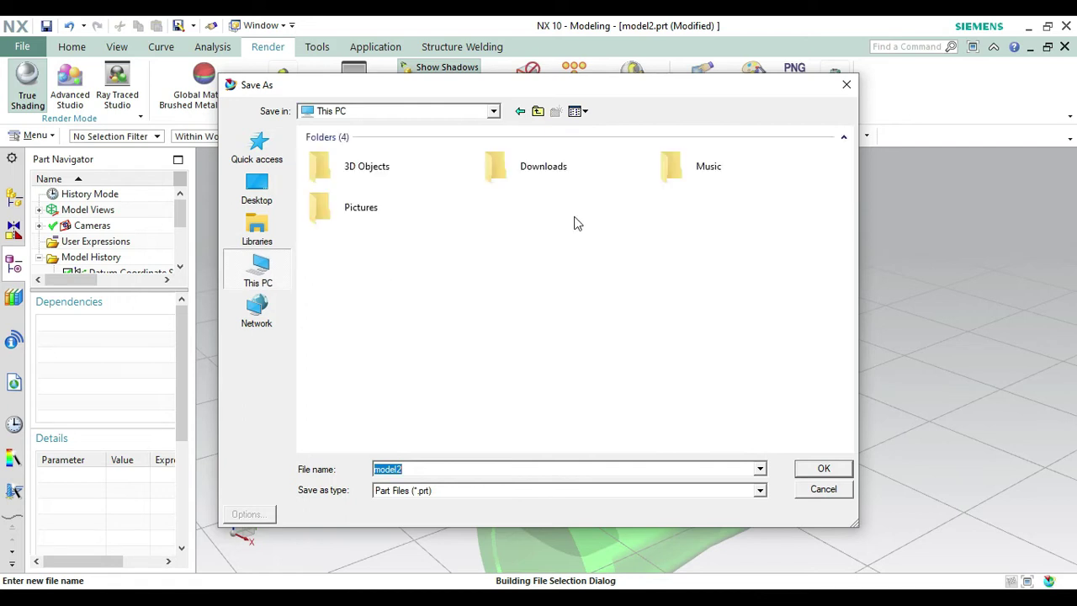
{"action": "double_click", "coordinate": [428, 352]}
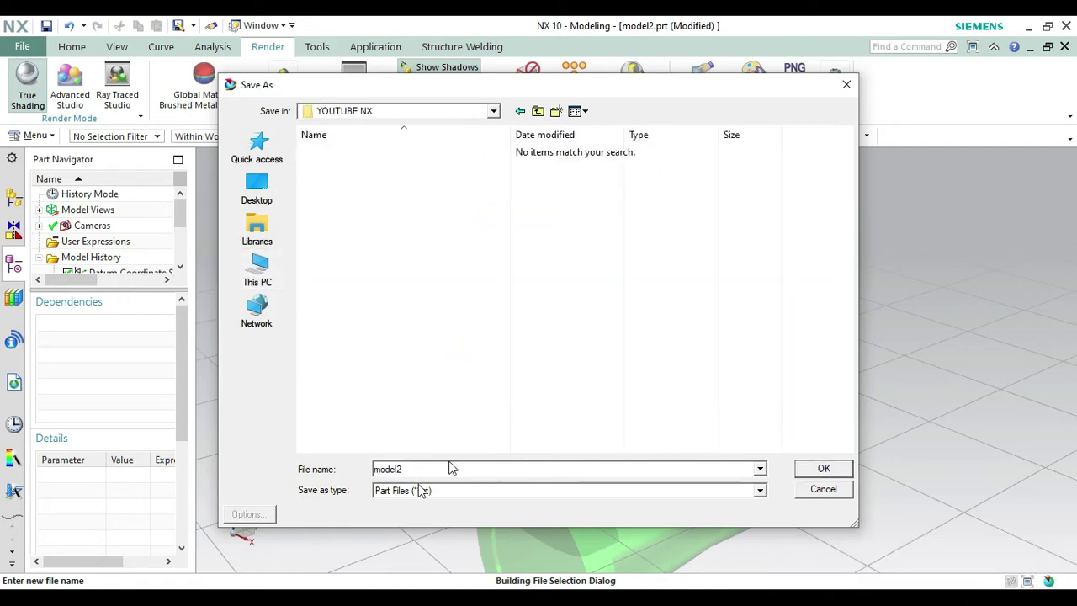
{"action": "double_click", "coordinate": [393, 469]}
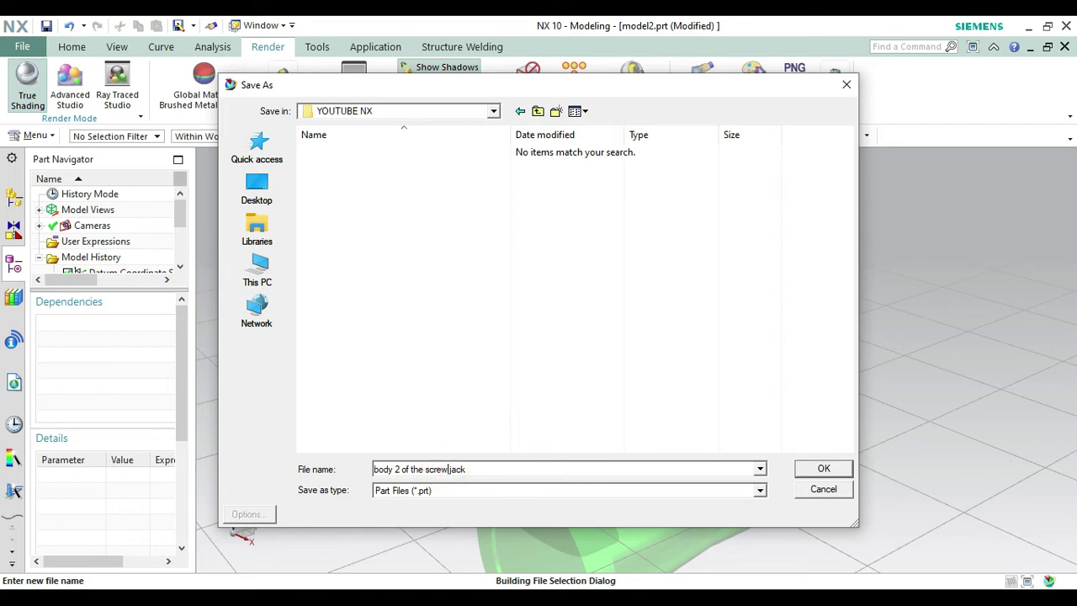
{"action": "left_click", "coordinate": [809, 475]}
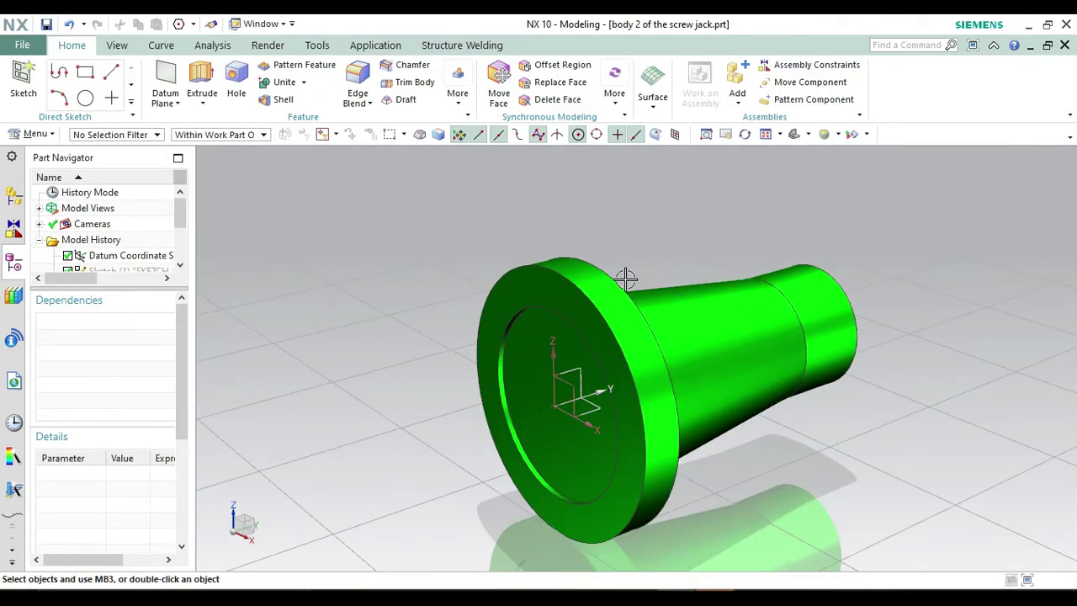
- Check the nut dimensions in the Mechanical Drawing PDF in Acrobat Reader and create a new millimetre Model part in NX
{"action": "left_click", "coordinate": [644, 591]}
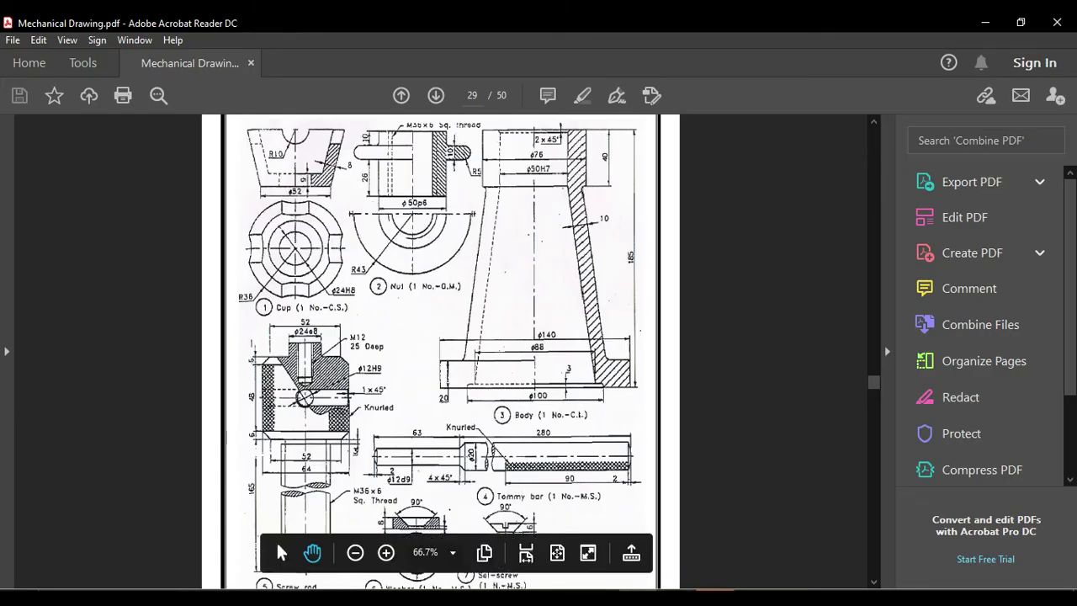
{"action": "left_click", "coordinate": [510, 591]}
{"action": "left_click", "coordinate": [22, 44]}
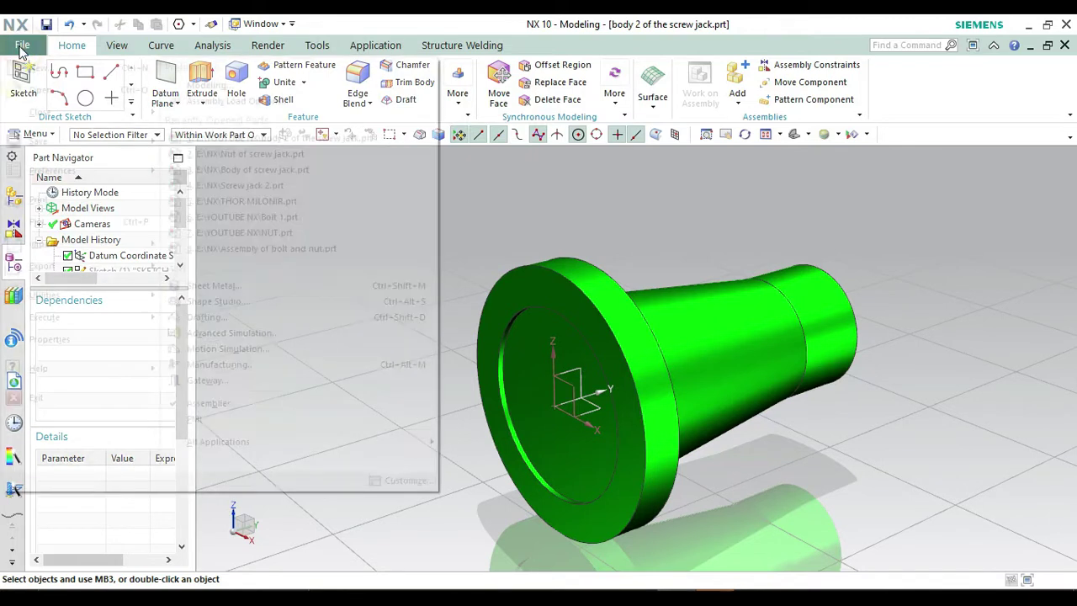
{"action": "left_click", "coordinate": [36, 70]}
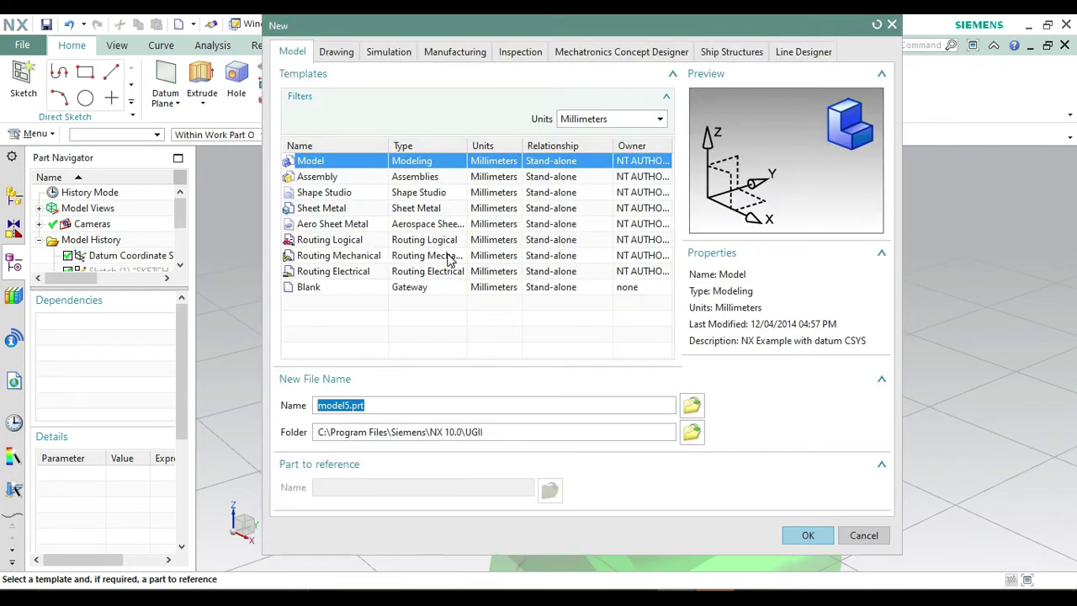
{"action": "left_click", "coordinate": [808, 535]}
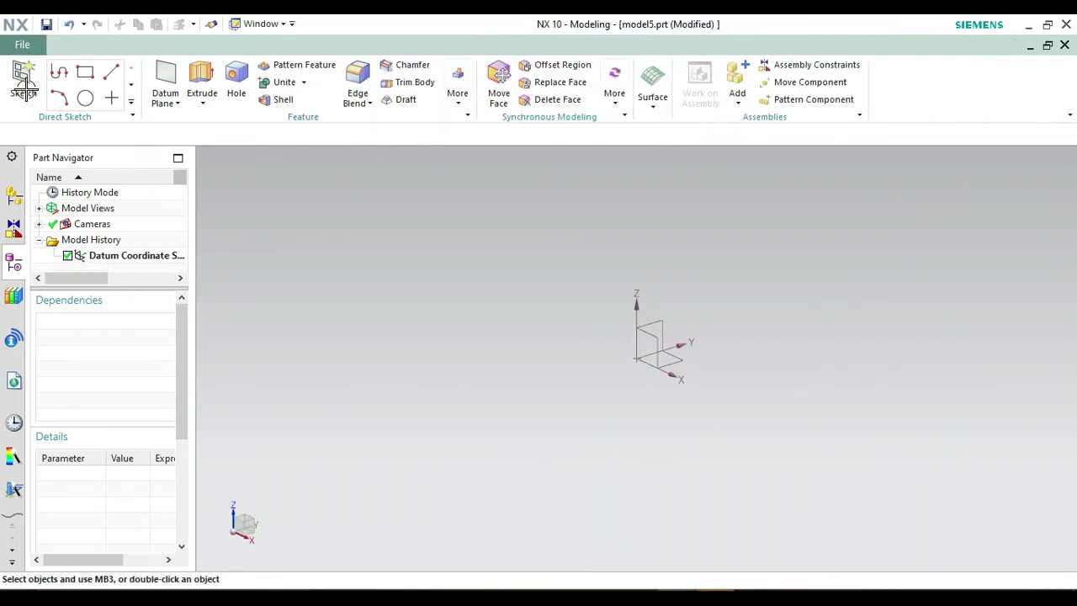
- Create a sketch on the XY plane of the datum coordinate system
{"action": "left_click", "coordinate": [32, 95]}
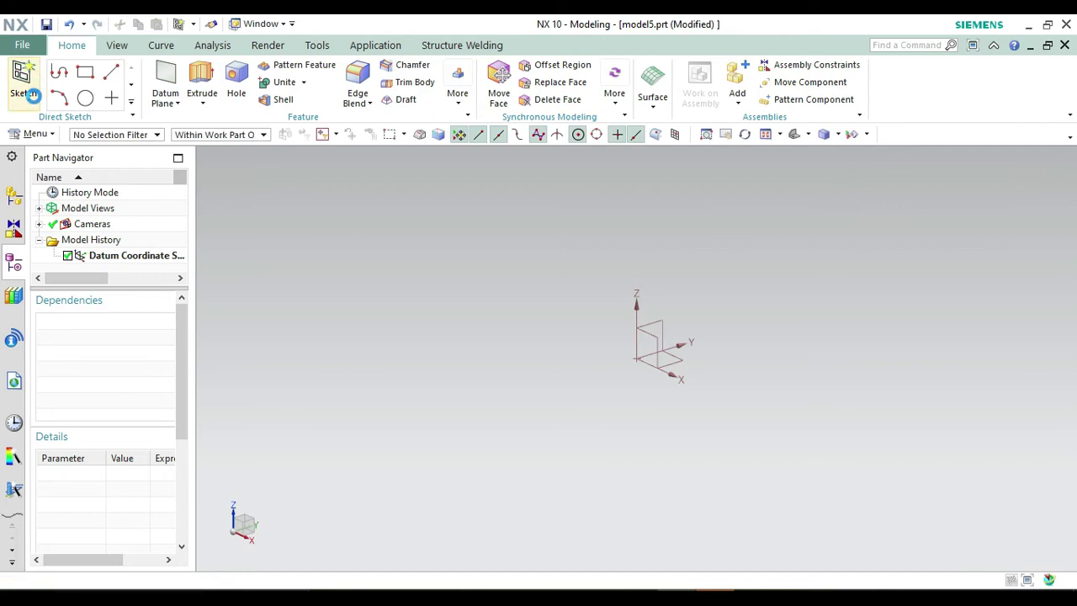
{"action": "left_click", "coordinate": [692, 370]}
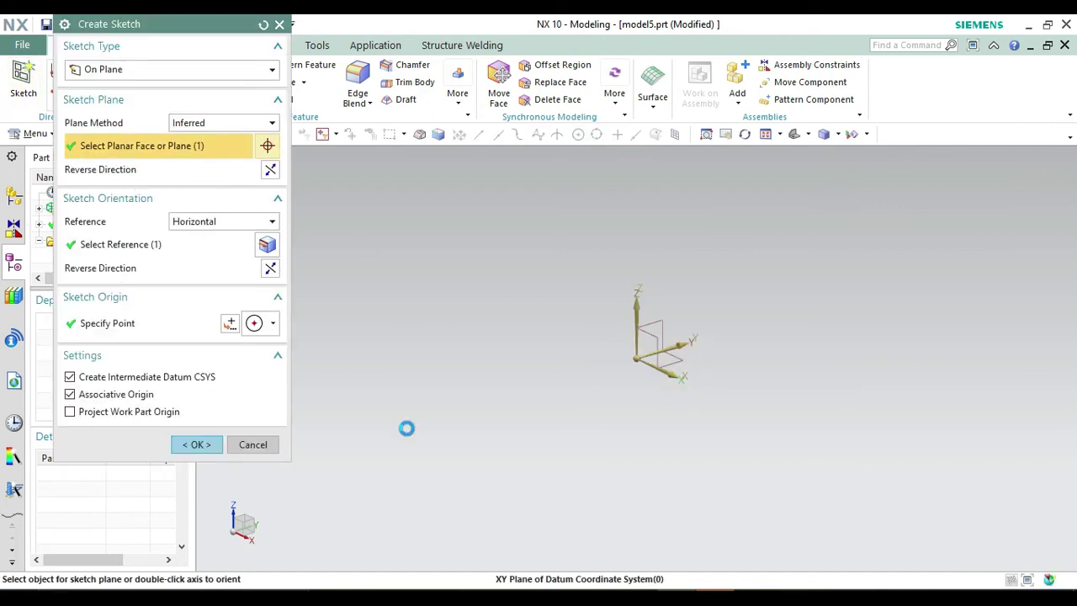
{"action": "left_click", "coordinate": [202, 446]}
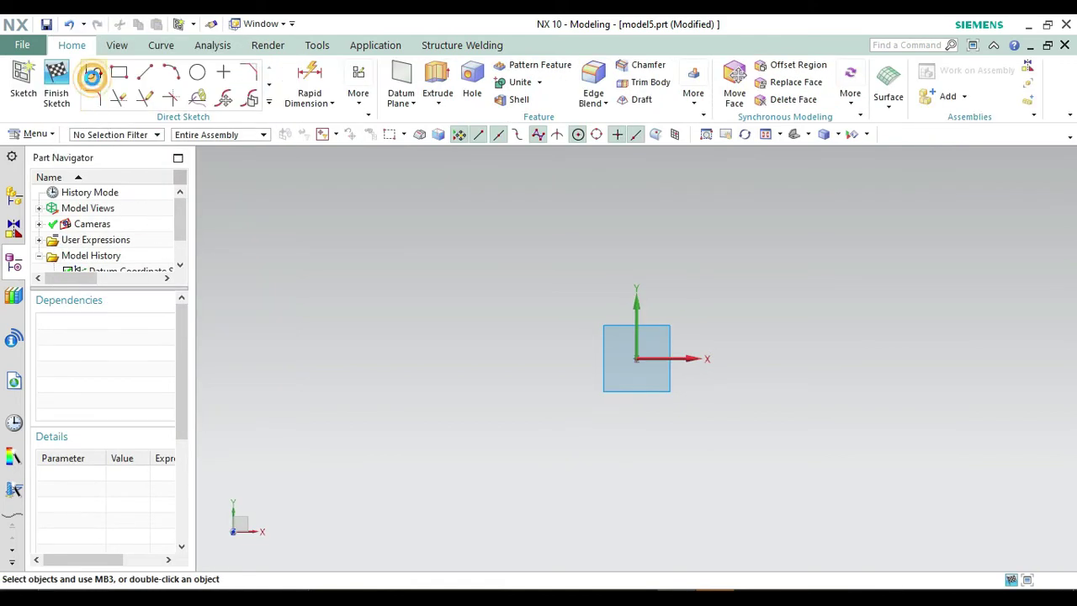
- Draw a stepped profile from the origin: 25 mm along negative X, 25 mm up along Y, and 20 mm along negative X
{"action": "left_click", "coordinate": [94, 77]}
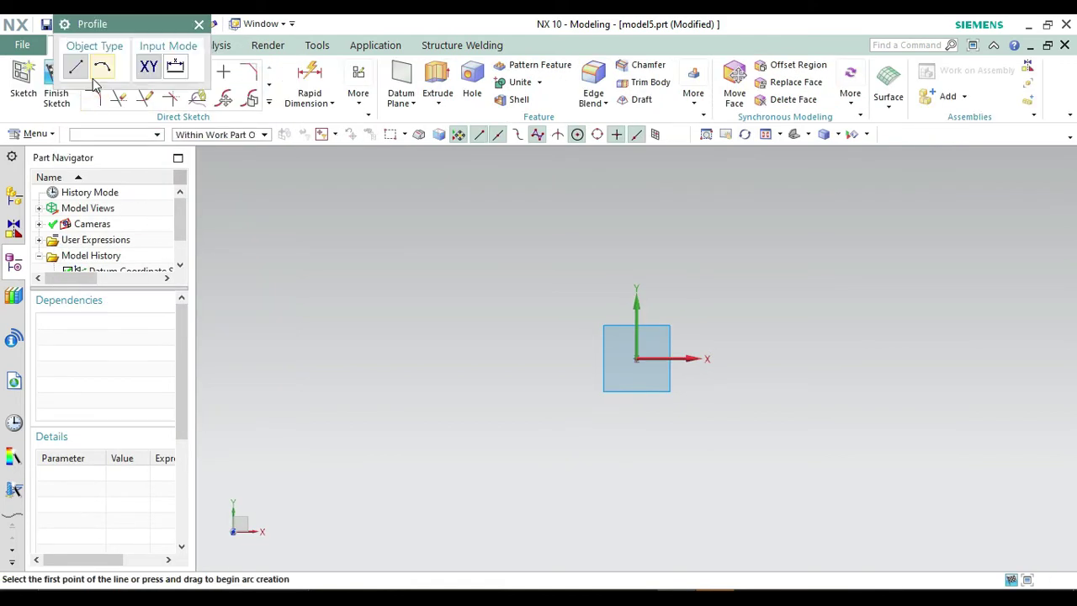
{"action": "left_click", "coordinate": [635, 360]}
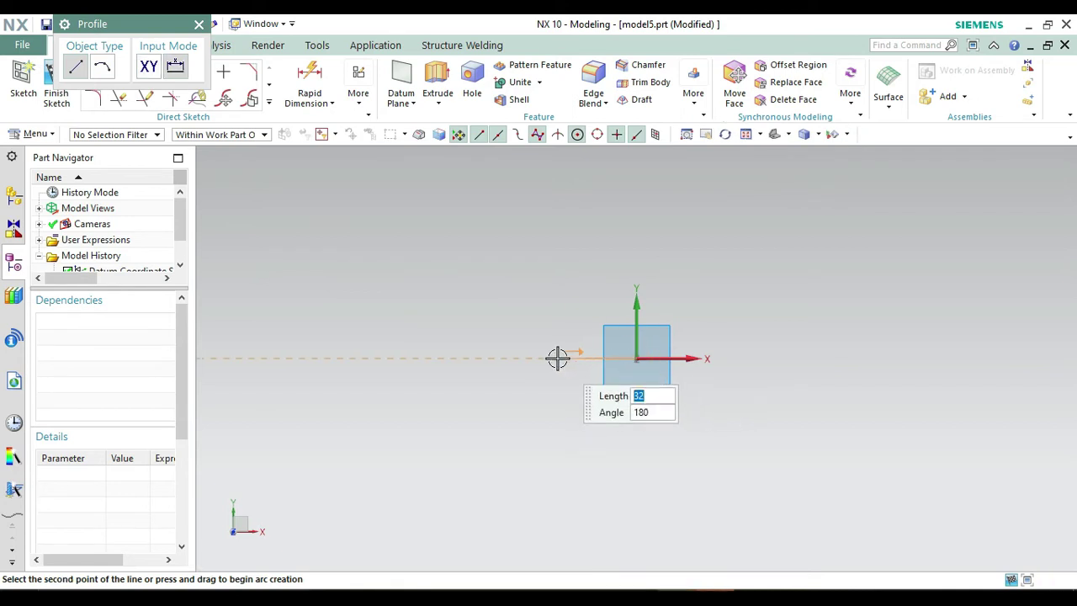
{"action": "key", "text": "Tab"}
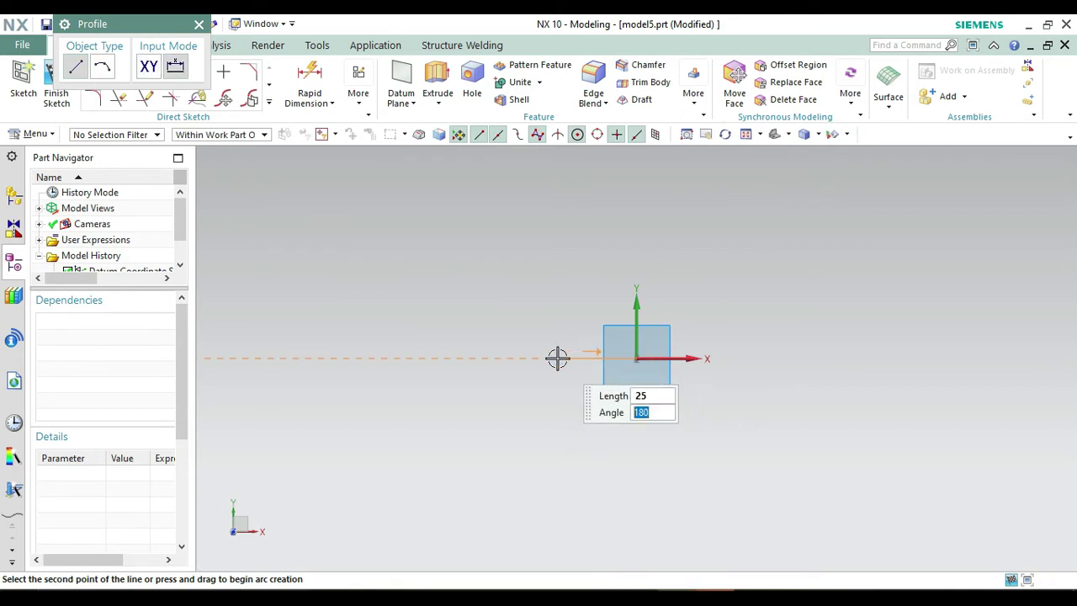
{"action": "key", "text": "Return"}
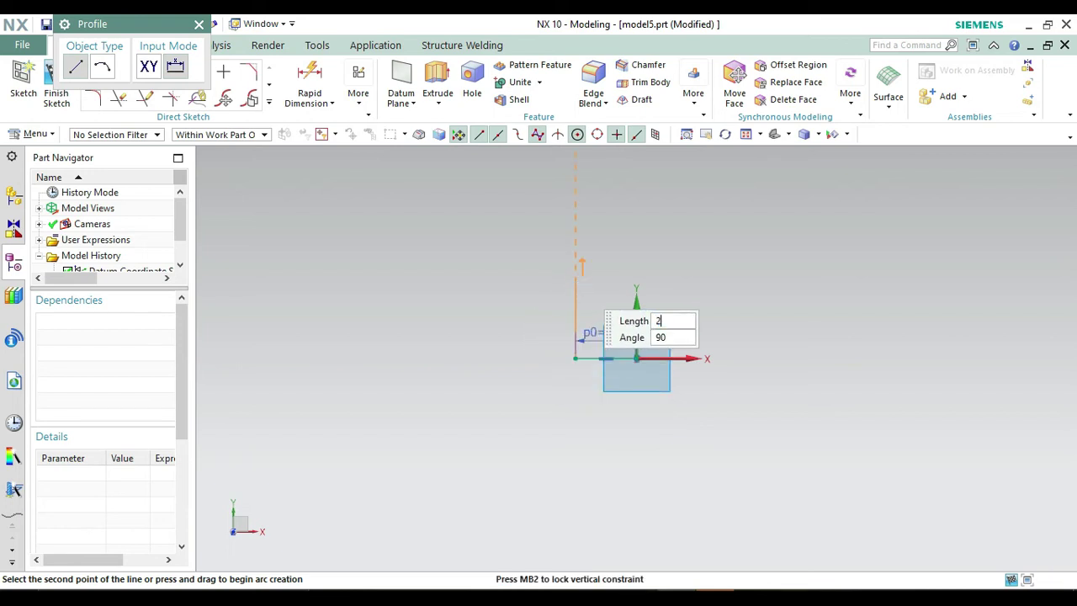
{"action": "key", "text": "Return"}
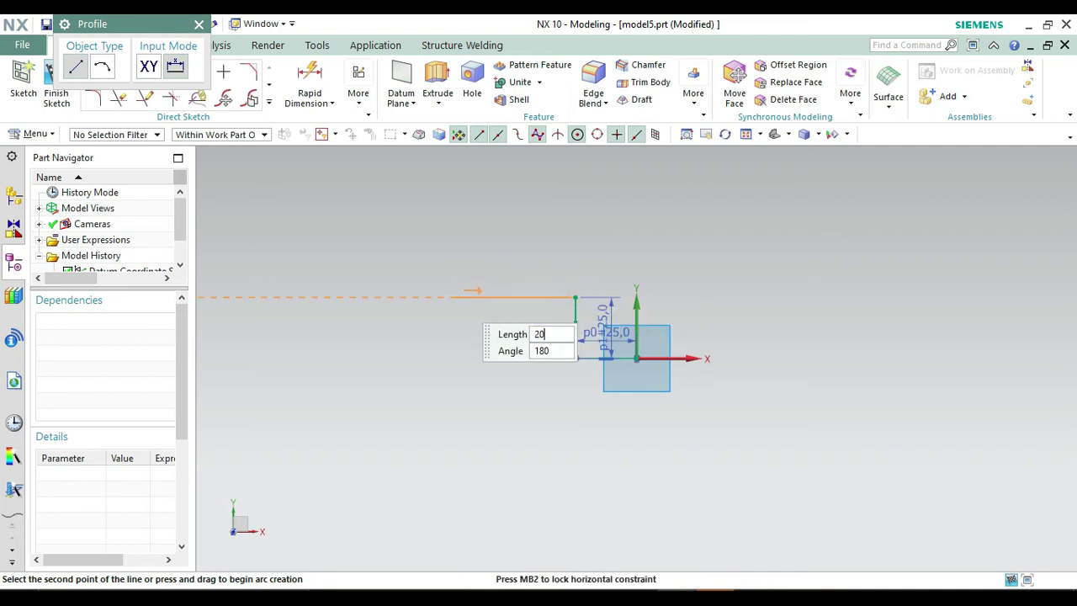
{"action": "type", "text": "20"}
{"action": "key", "text": "Tab"}
{"action": "key", "text": "Return"}
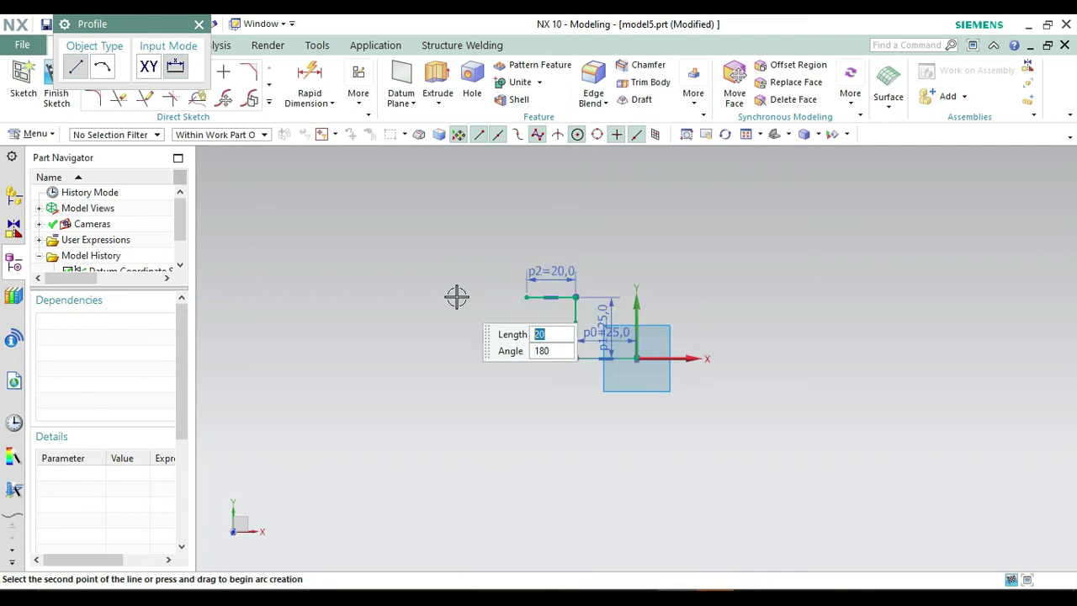
{"action": "key", "text": "Escape"}
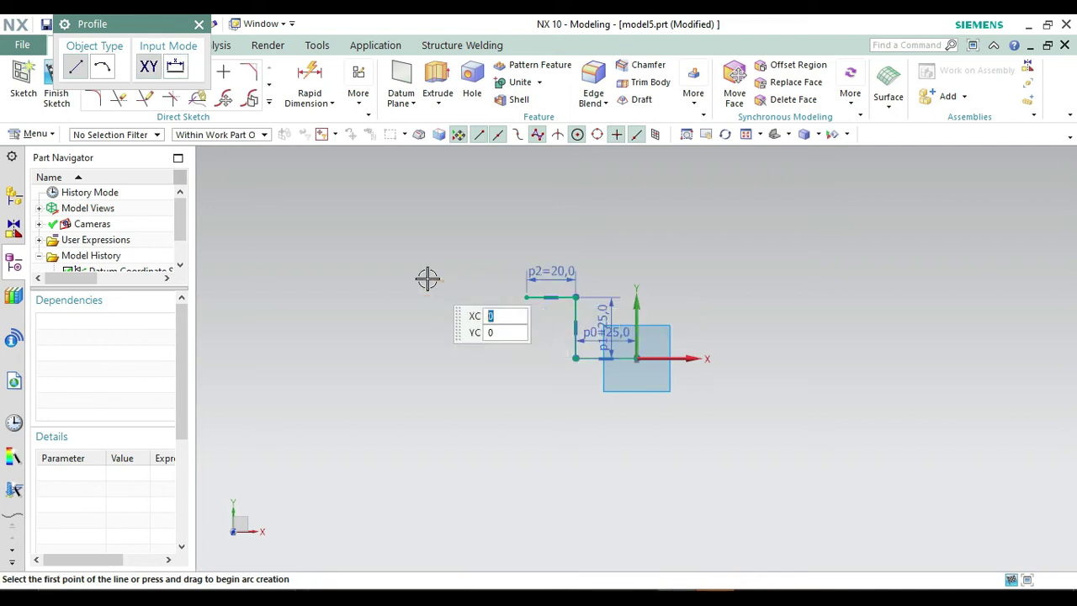
- Draw a second profile chain from the origin: 46 mm up along Y, 25 mm along negative X, 10 mm down, and 20 mm along negative X
{"action": "left_click", "coordinate": [636, 359]}
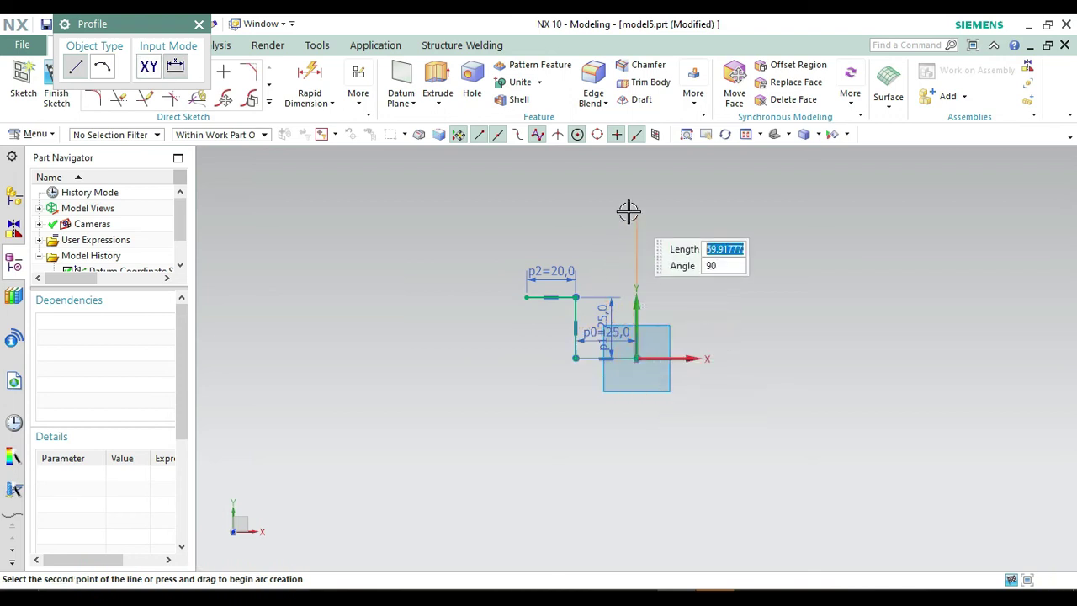
{"action": "type", "text": "46"}
{"action": "key", "text": "Return"}
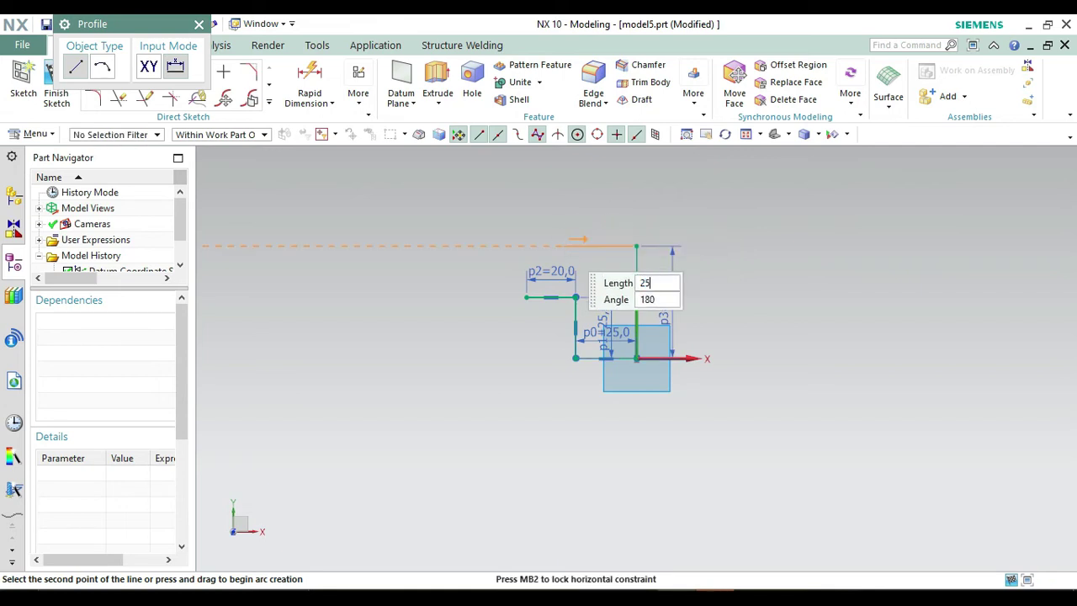
{"action": "type", "text": "25"}
{"action": "key", "text": "Tab"}
{"action": "left_click", "coordinate": [563, 245]}
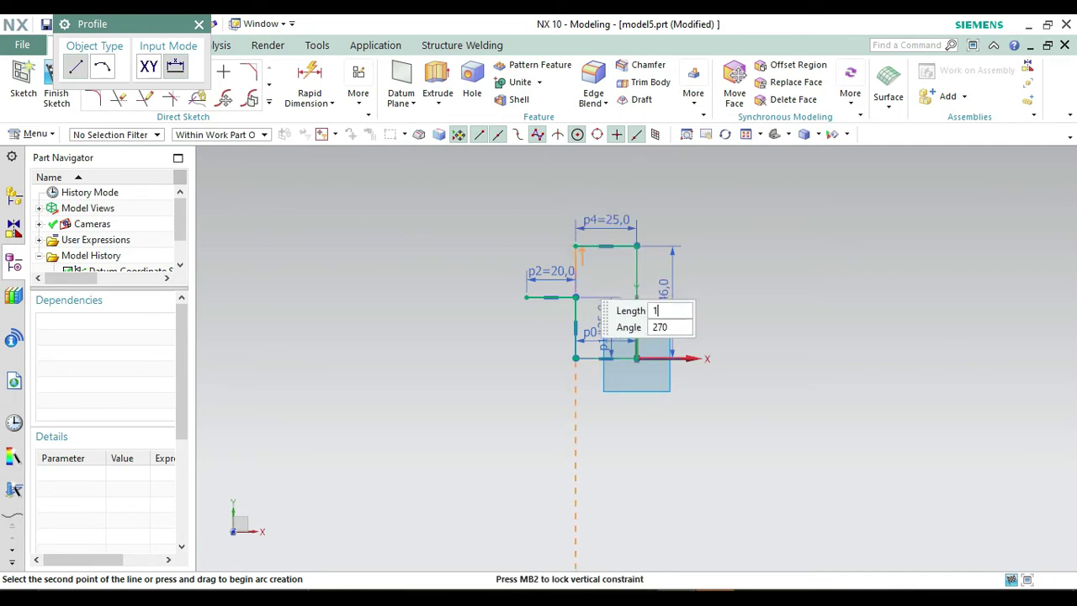
{"action": "left_click", "coordinate": [575, 272]}
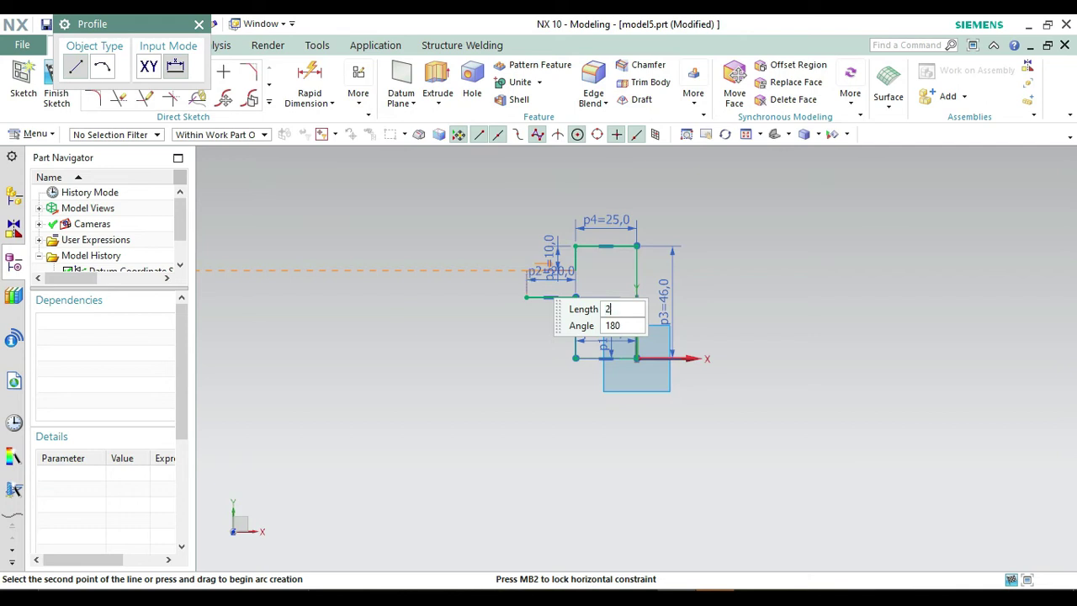
{"action": "key", "text": "Tab"}
{"action": "key", "text": "Return"}
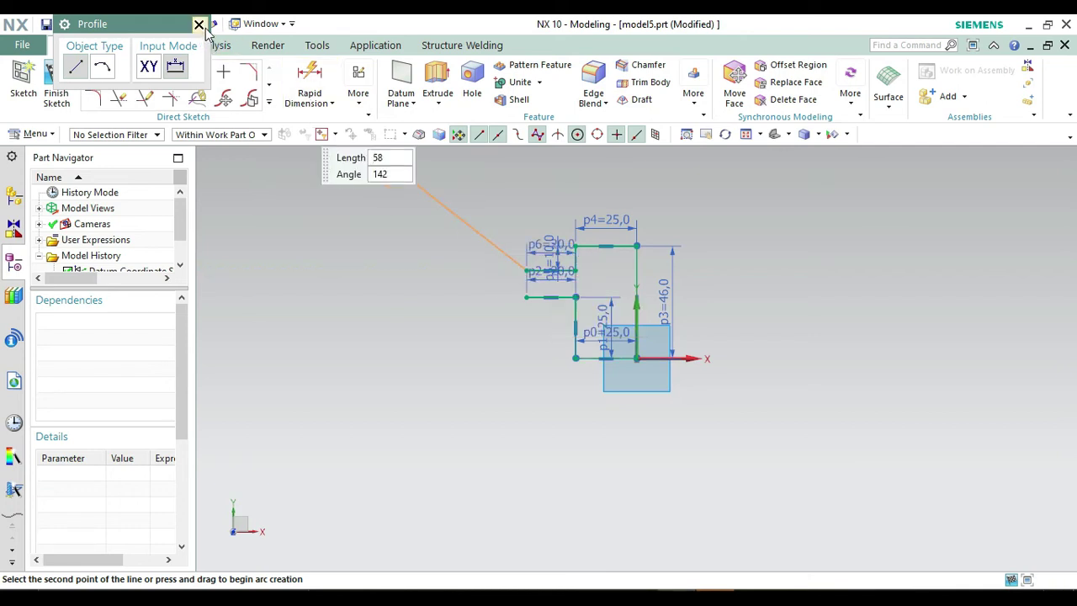
{"action": "left_click", "coordinate": [200, 26]}
- Join the free ends of the two 20 mm horizontal lines with an outward-bulging arc, entering a radius of 5 mm
{"action": "left_click", "coordinate": [173, 76]}
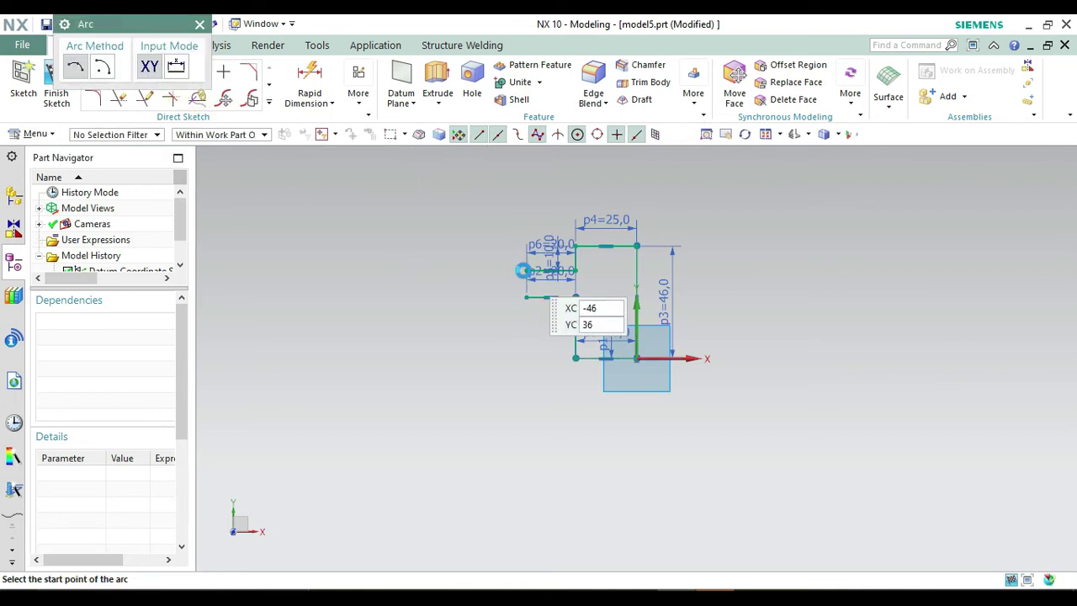
{"action": "left_click", "coordinate": [526, 271]}
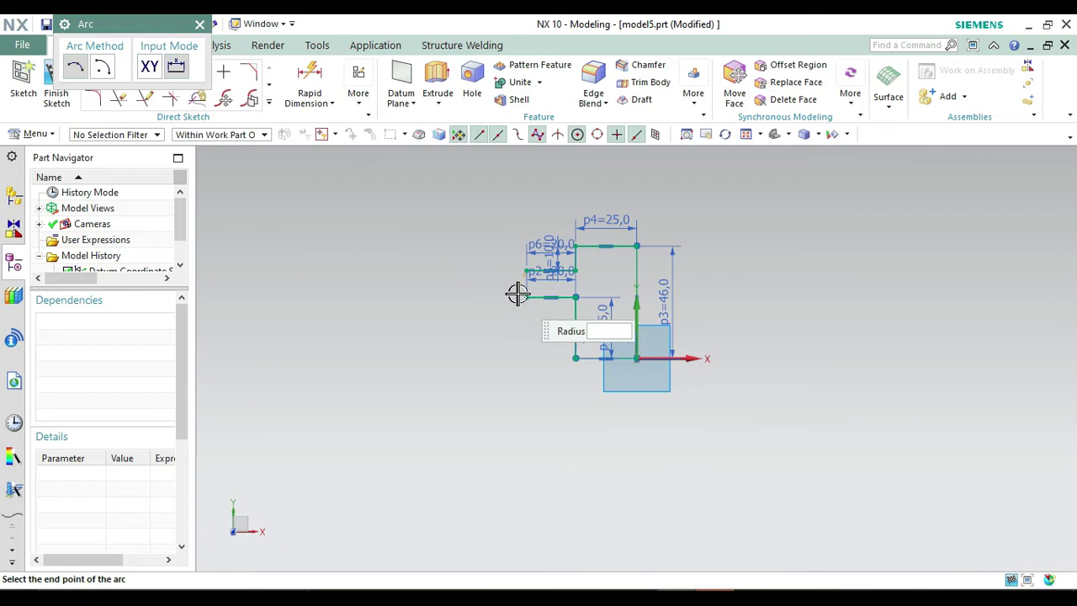
{"action": "left_click", "coordinate": [516, 294]}
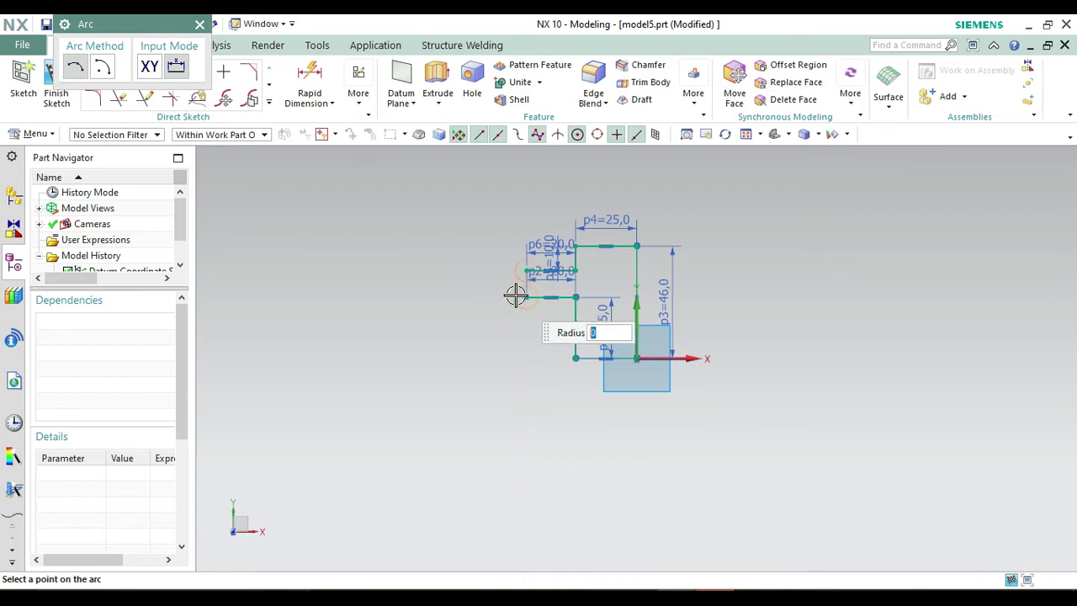
{"action": "type", "text": "5"}
{"action": "key", "text": "Return"}
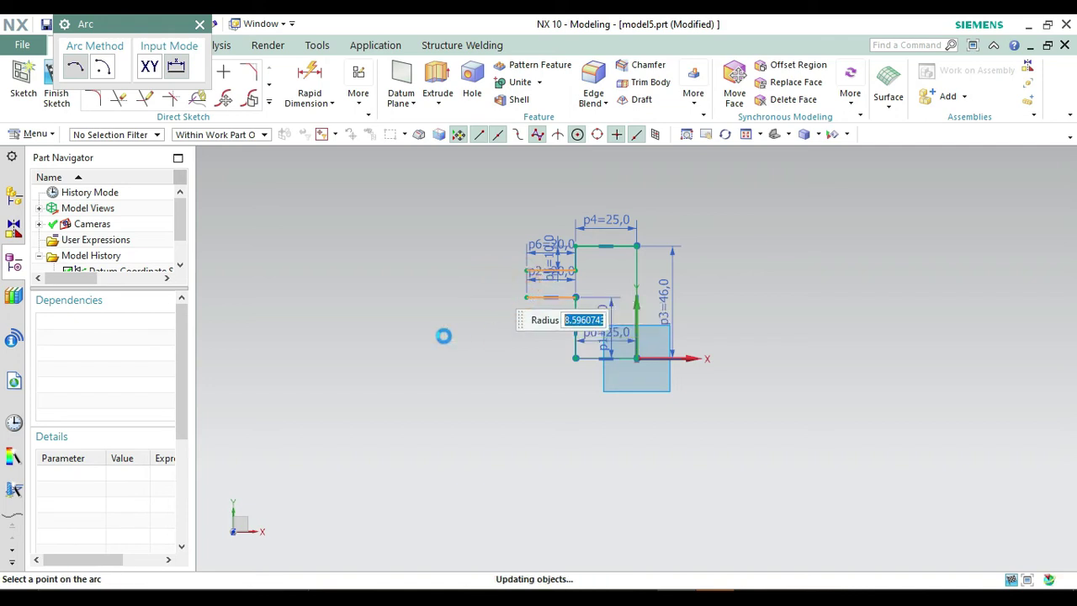
{"action": "left_click", "coordinate": [201, 27]}
- Fillet the corner between the 10 mm vertical line and the upper 20 mm horizontal line with a 5 mm radius
{"action": "left_click", "coordinate": [94, 99]}
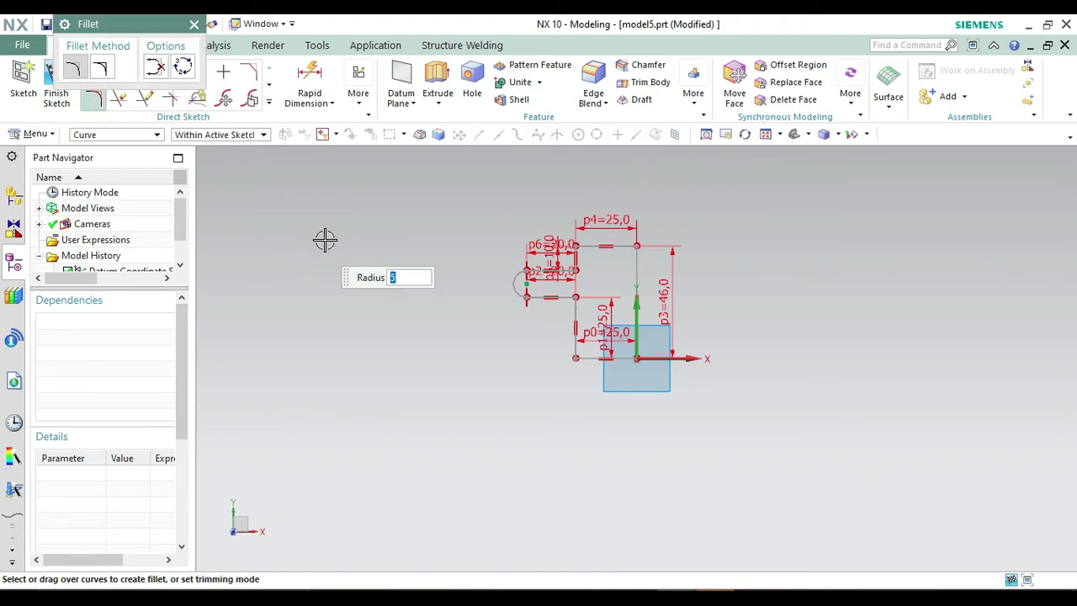
{"action": "left_click", "coordinate": [562, 267]}
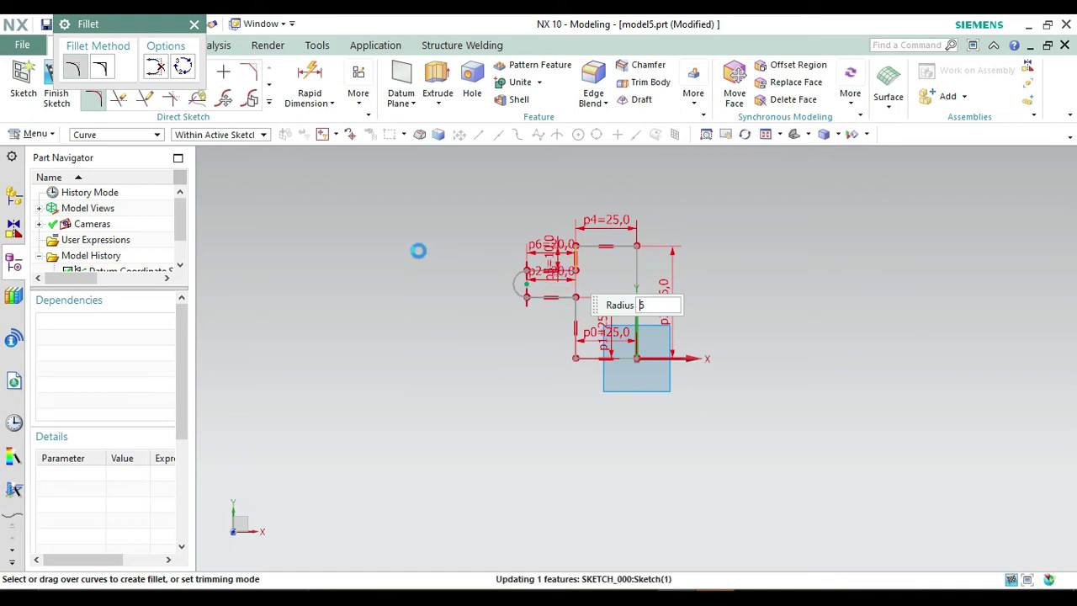
{"action": "left_click", "coordinate": [196, 24]}
- Convert the 46 mm vertical line on the Y axis to a reference line and finish the sketch
{"action": "right_click", "coordinate": [642, 274]}
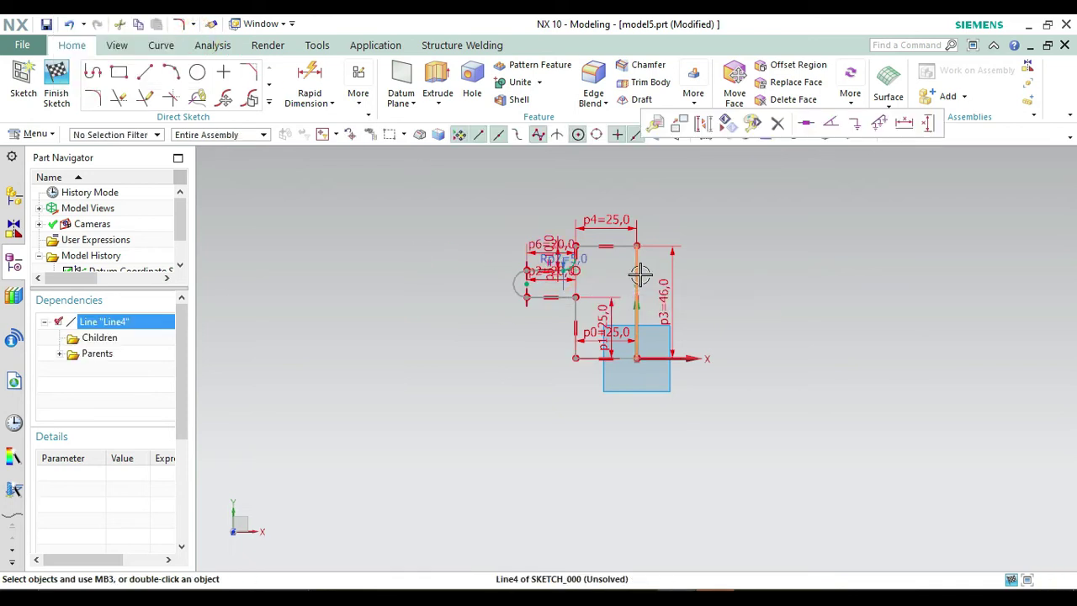
{"action": "left_click", "coordinate": [673, 330]}
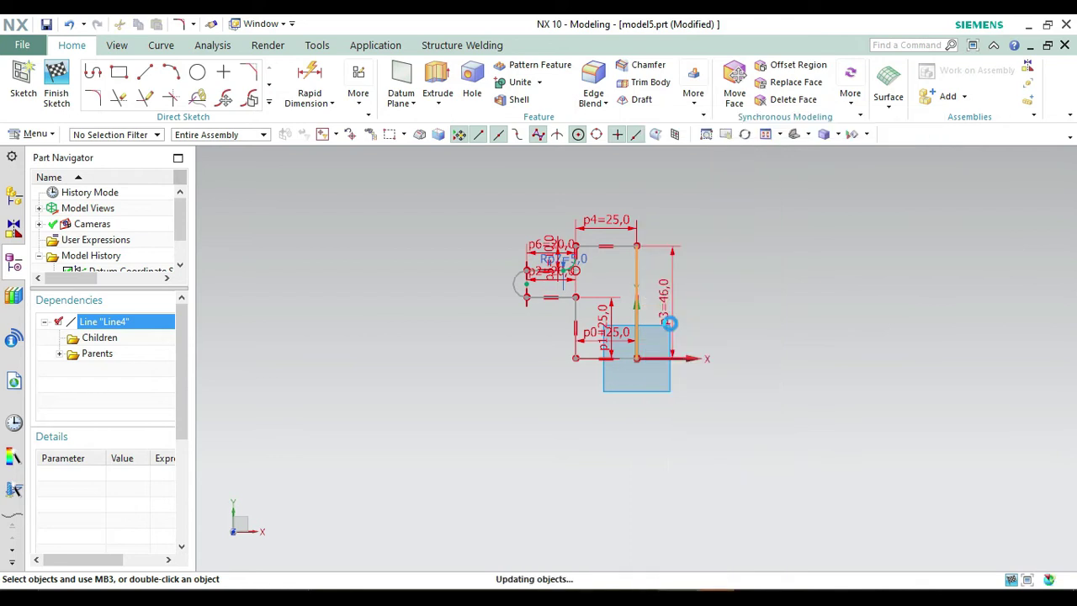
{"action": "left_click", "coordinate": [57, 80]}
{"action": "key", "text": "Home"}
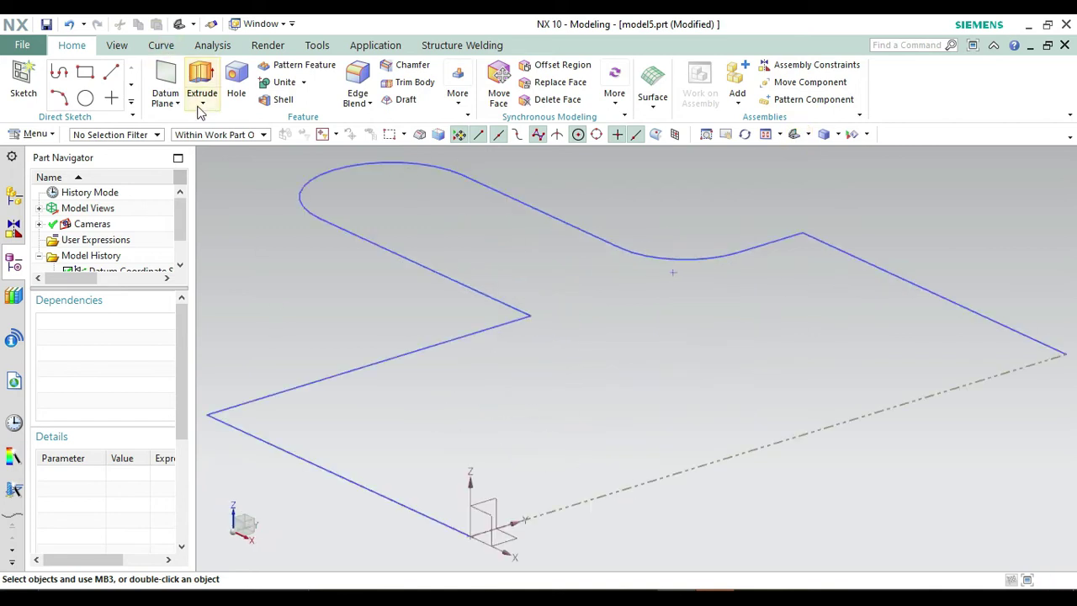
- Revolve the connected sketch profile 360 degrees about the Y direction through the midpoint of the dashed reference line
{"action": "left_click", "coordinate": [208, 99]}
{"action": "left_click", "coordinate": [221, 139]}
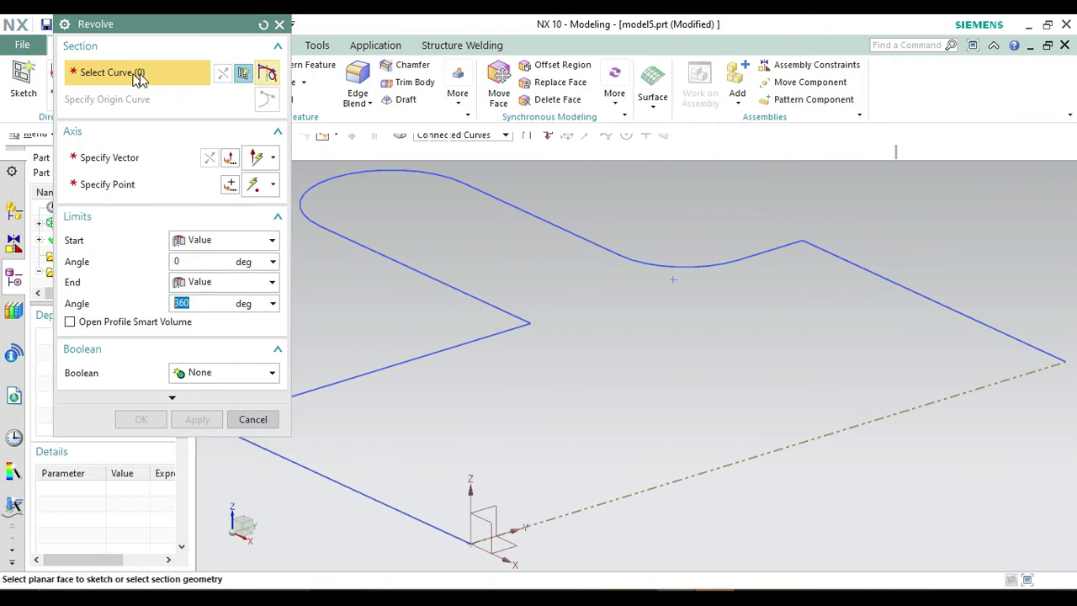
{"action": "left_click", "coordinate": [444, 286]}
{"action": "left_click", "coordinate": [128, 156]}
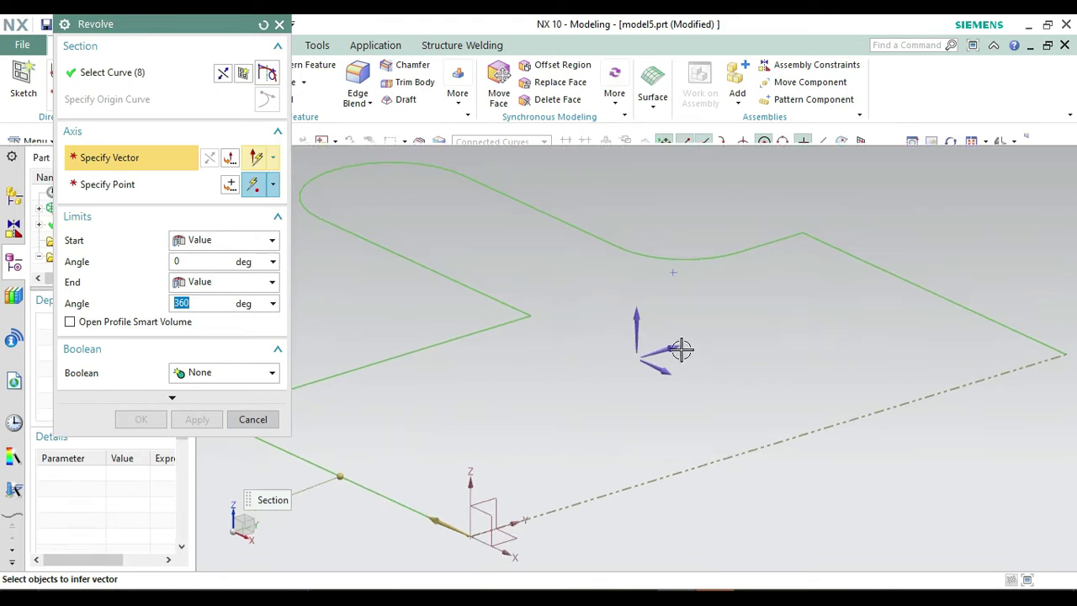
{"action": "left_click", "coordinate": [674, 345]}
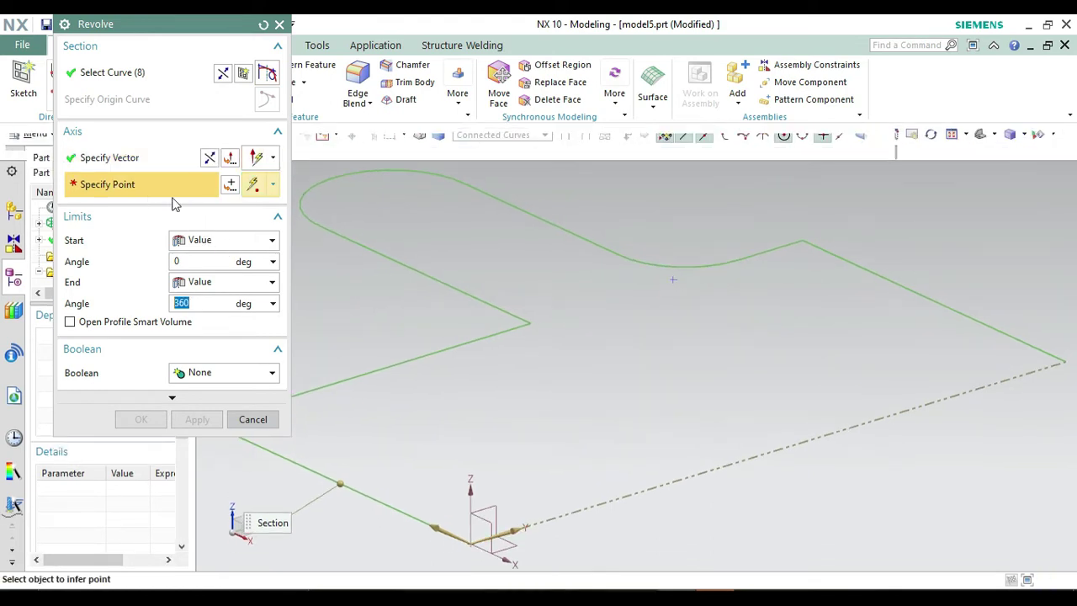
{"action": "left_click", "coordinate": [770, 455]}
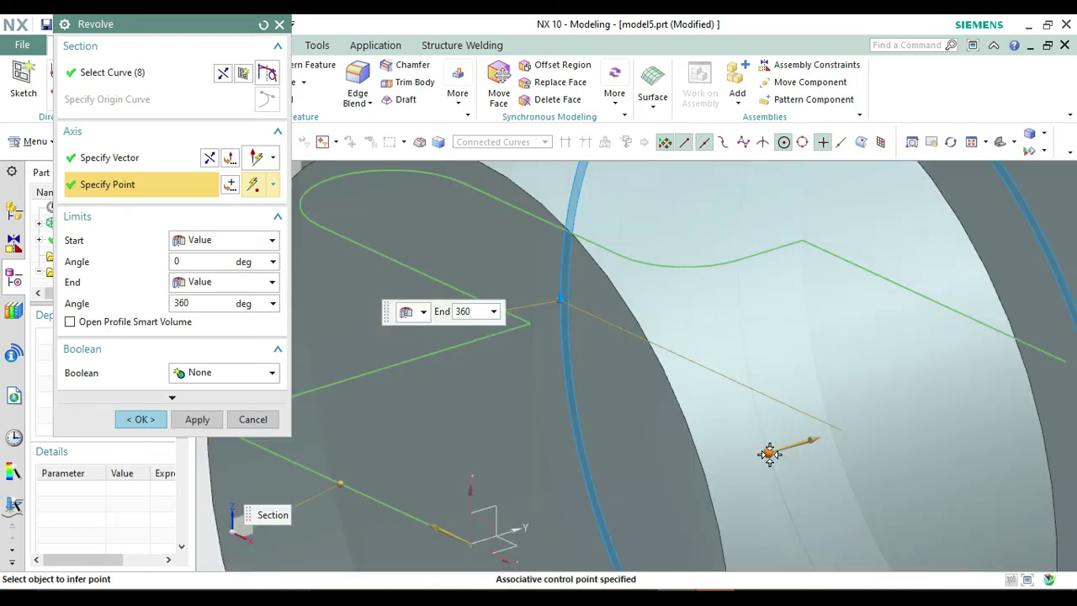
{"action": "left_click", "coordinate": [140, 419]}
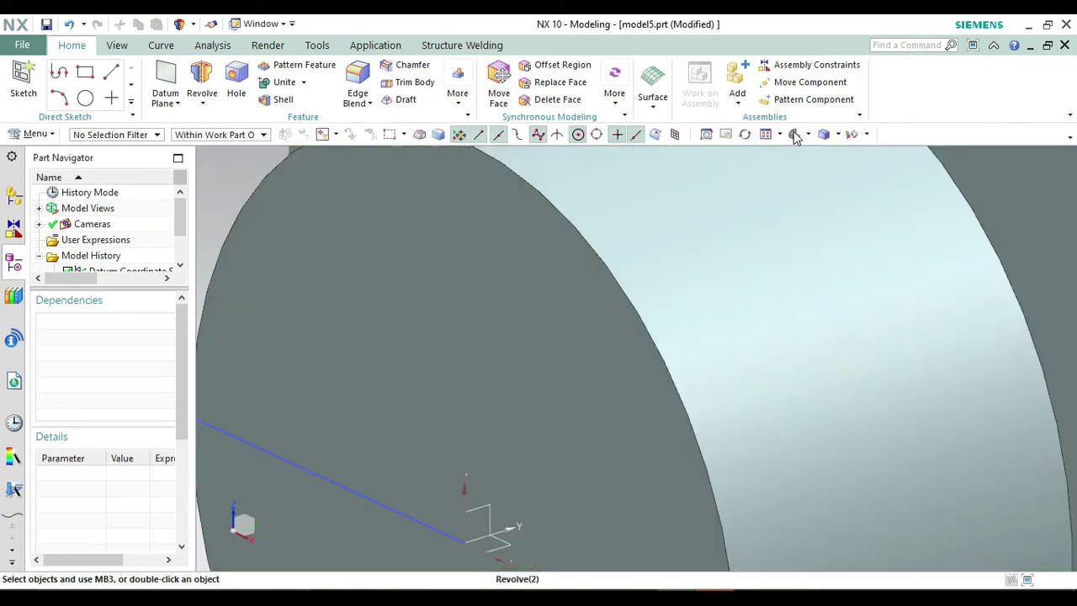
{"action": "left_click", "coordinate": [795, 135]}
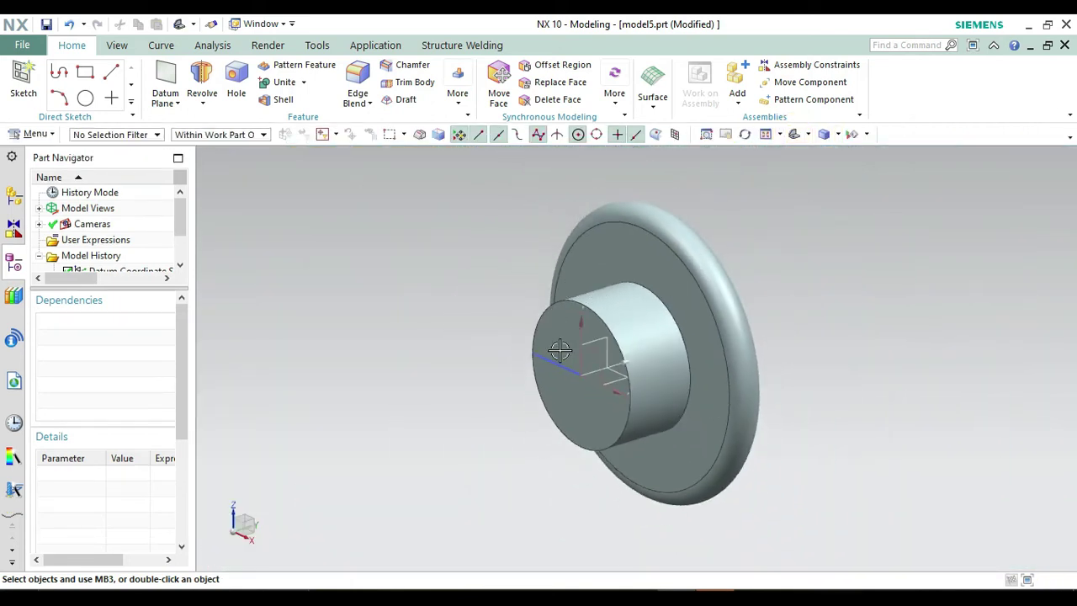
- Hide the sketch used for the revolved nut body
{"action": "right_click", "coordinate": [549, 360]}
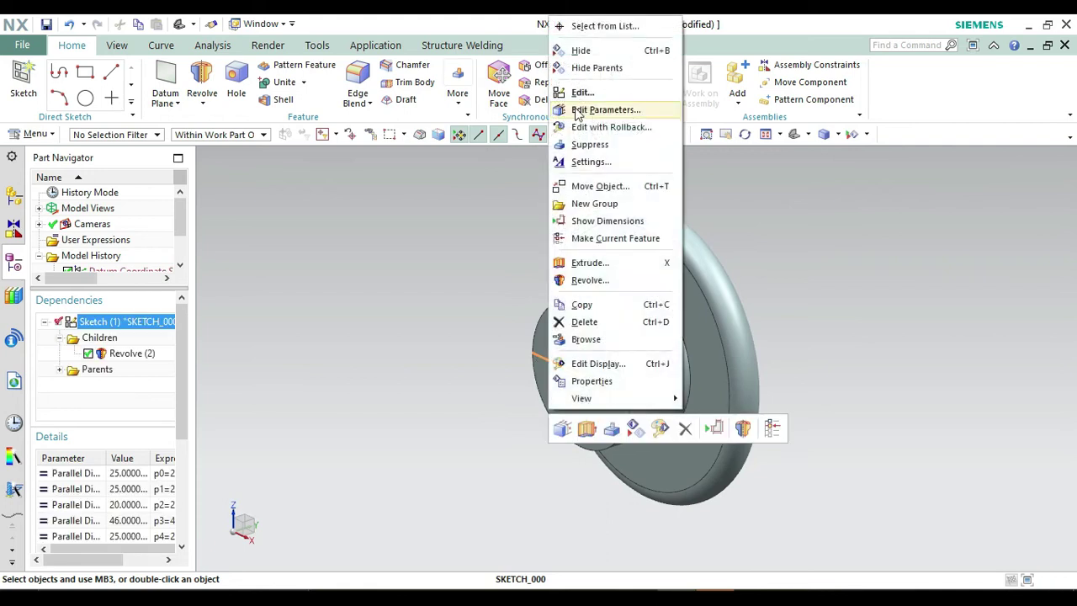
{"action": "left_click", "coordinate": [583, 50]}
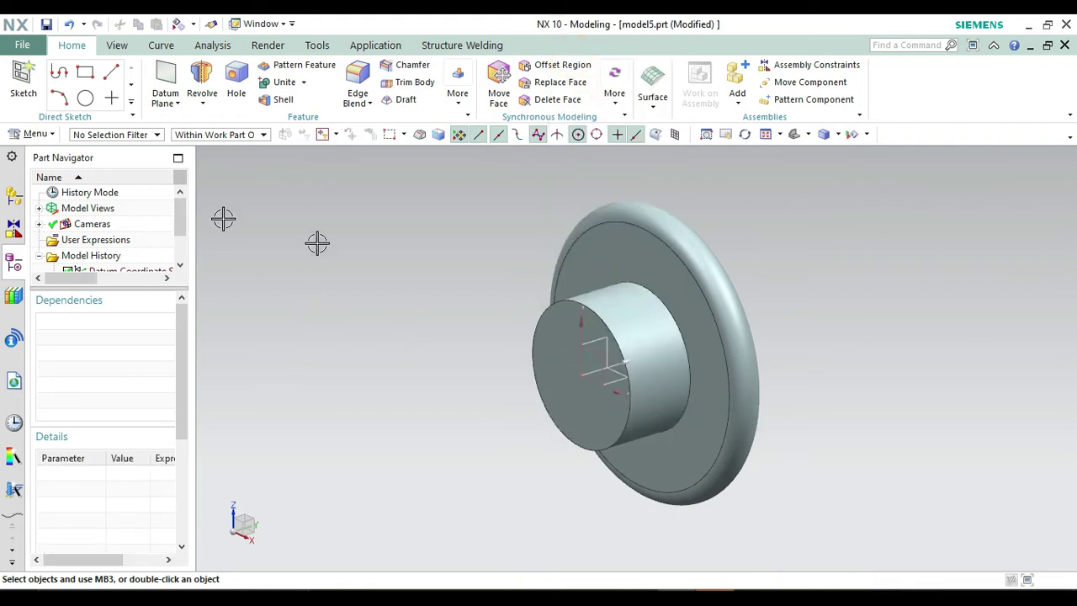
{"action": "right_click", "coordinate": [511, 270]}
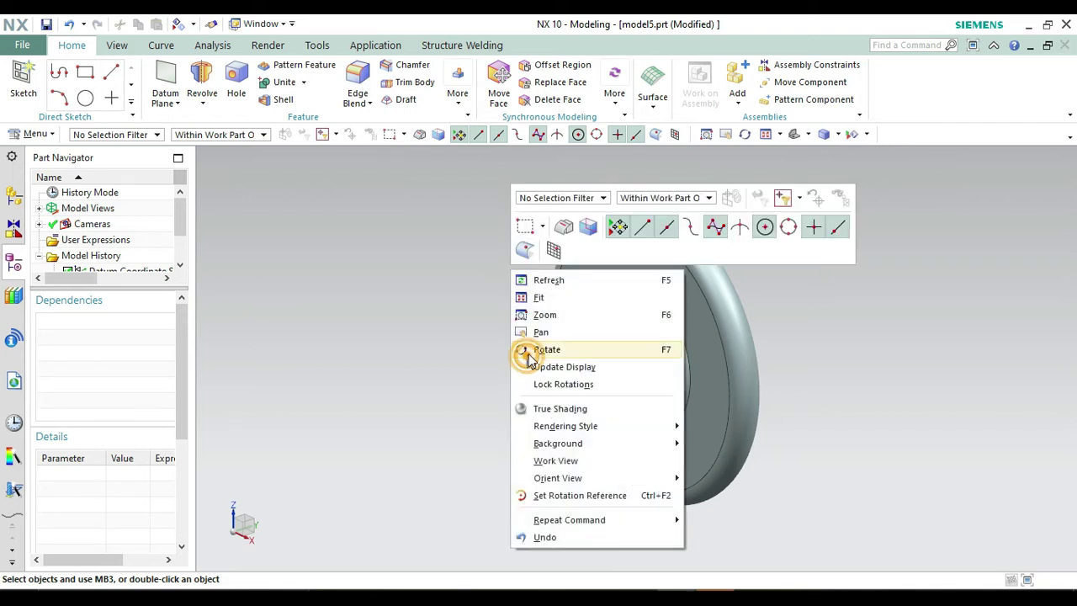
{"action": "left_click", "coordinate": [528, 350]}
{"action": "mouse_move", "coordinate": [847, 412]}
{"action": "left_mouse_down"}
{"action": "mouse_move", "coordinate": [760, 412]}
{"action": "mouse_move", "coordinate": [830, 409]}
{"action": "left_mouse_up"}
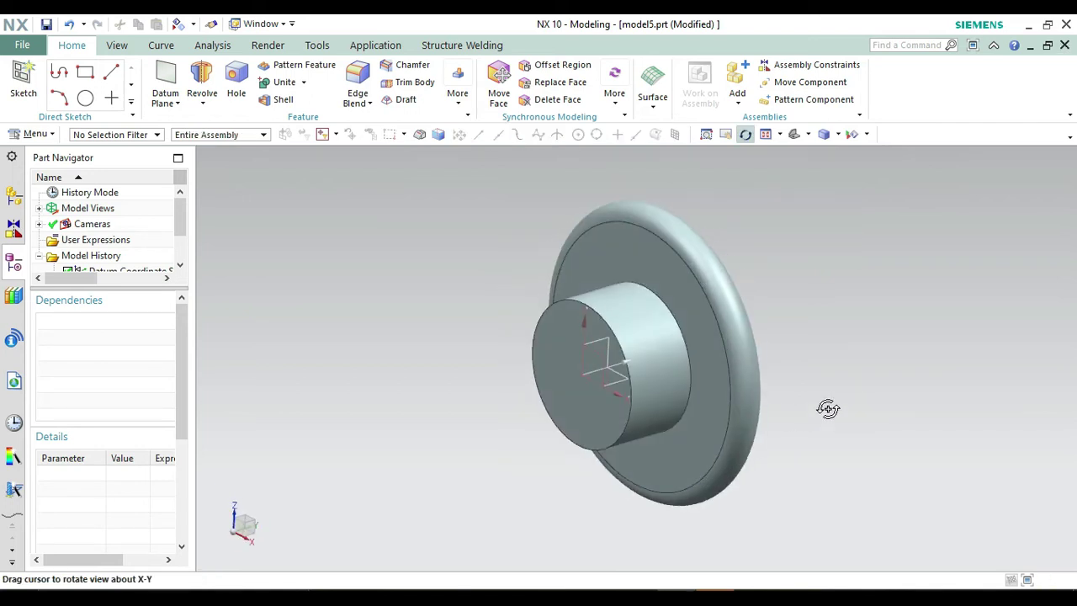
{"action": "key", "text": "Escape"}
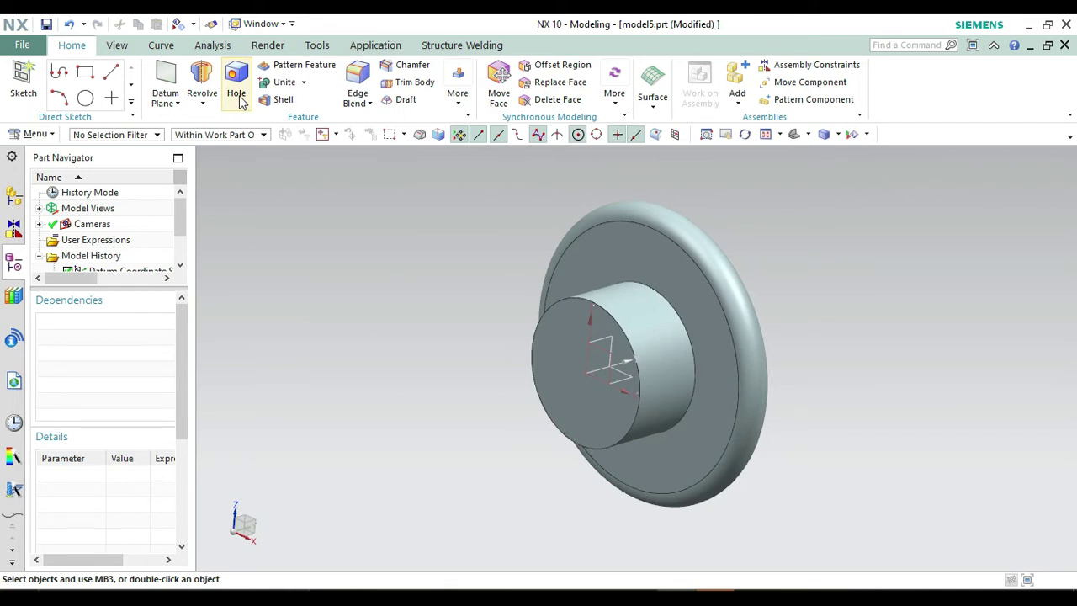
- Shell the nut with a 4 mm wall thickness, removing the flat circular faces at both ends
{"action": "left_click", "coordinate": [283, 99]}
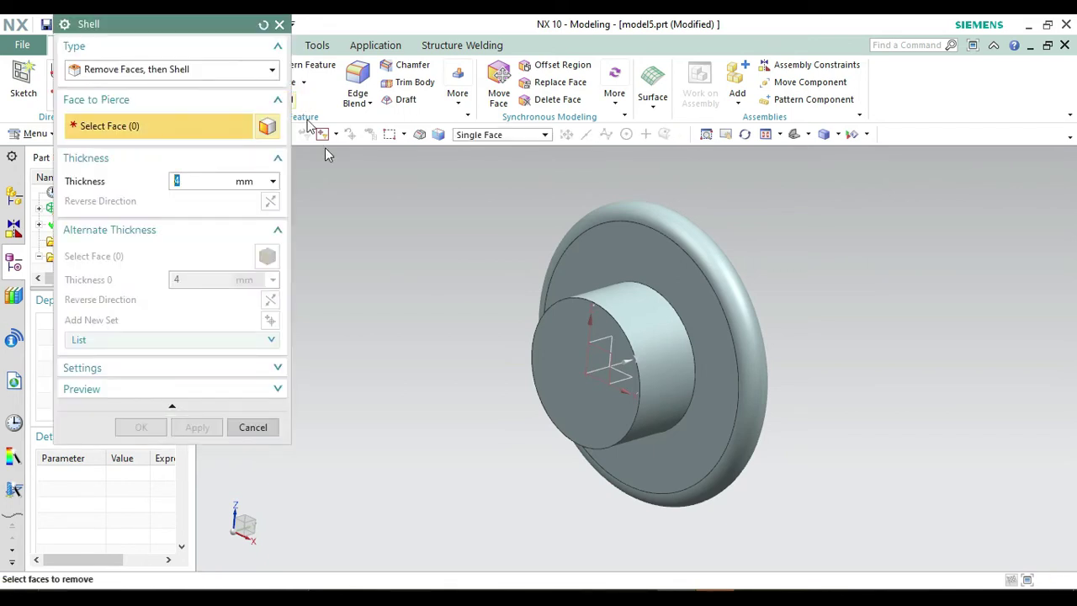
{"action": "left_click", "coordinate": [555, 364]}
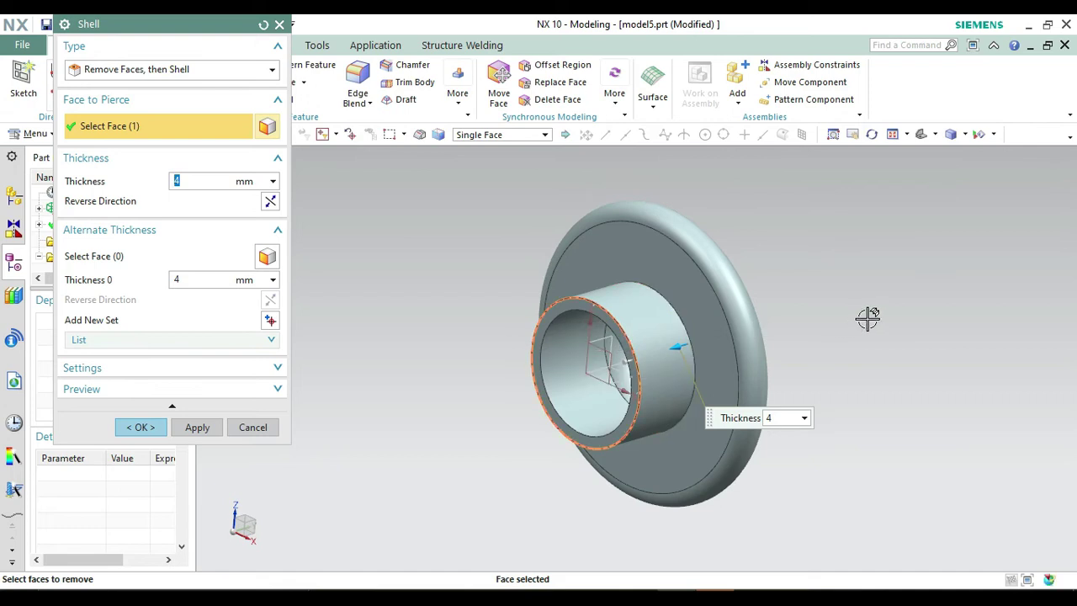
{"action": "right_click", "coordinate": [878, 345]}
{"action": "left_click", "coordinate": [899, 155]}
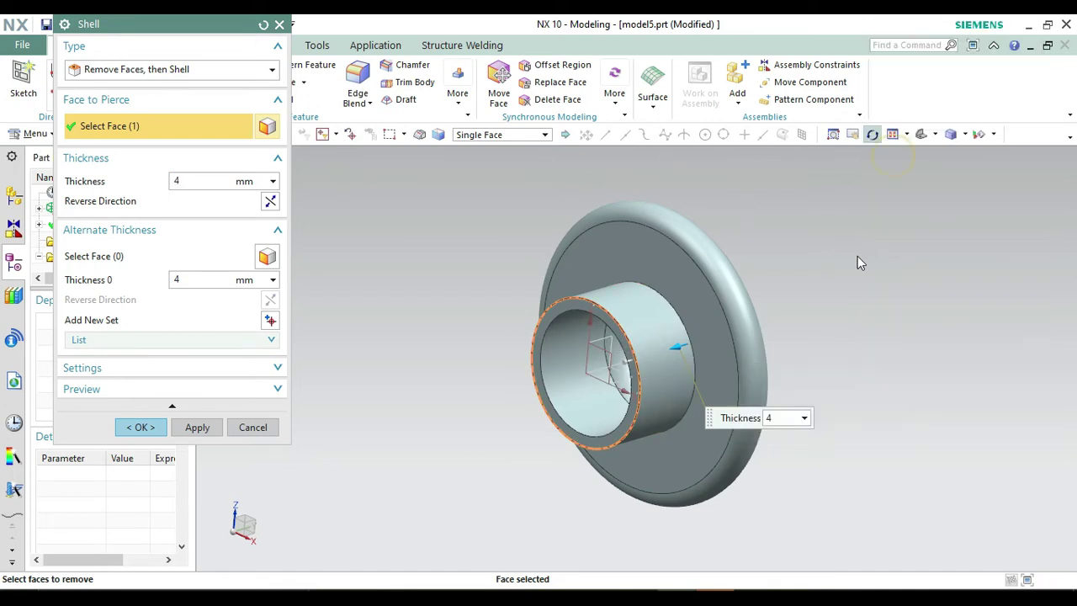
{"action": "left_click_drag", "start_coordinate": [841, 258], "coordinate": [800, 269]}
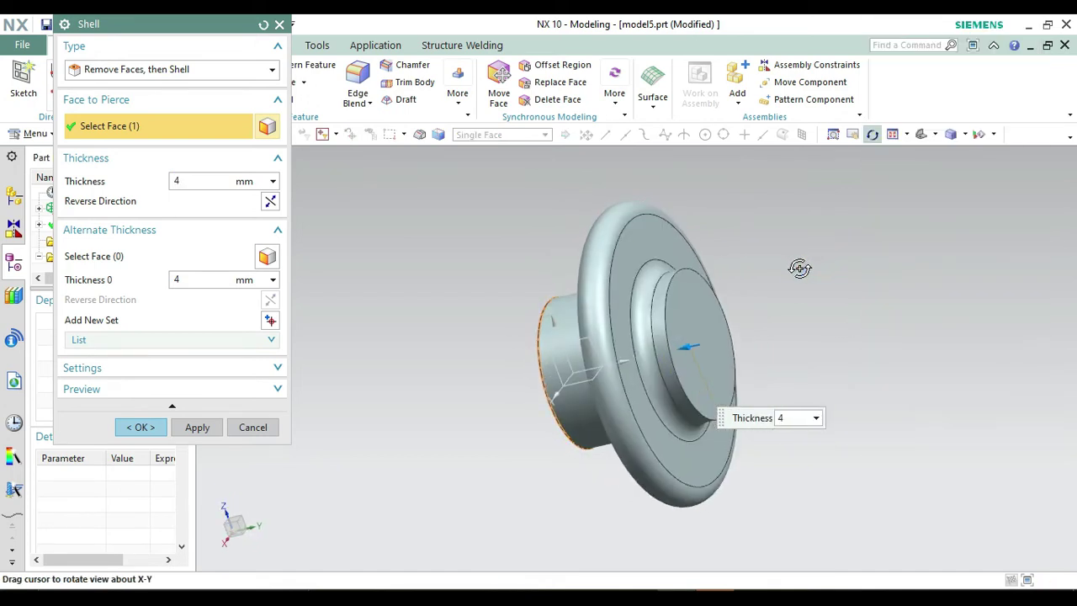
{"action": "key", "text": "Escape"}
{"action": "left_click", "coordinate": [688, 332]}
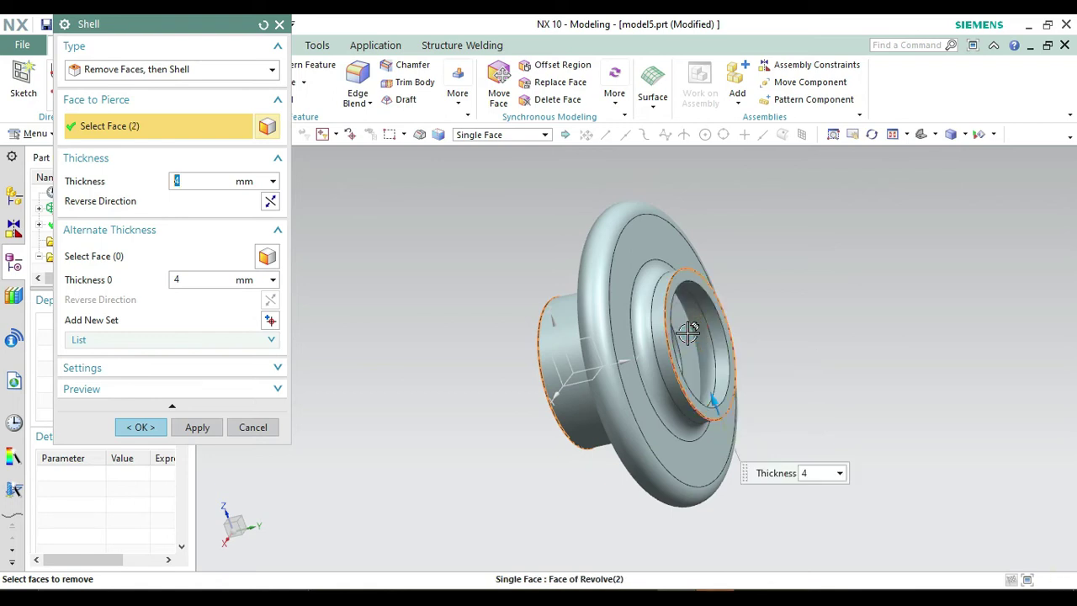
{"action": "left_click", "coordinate": [144, 427]}
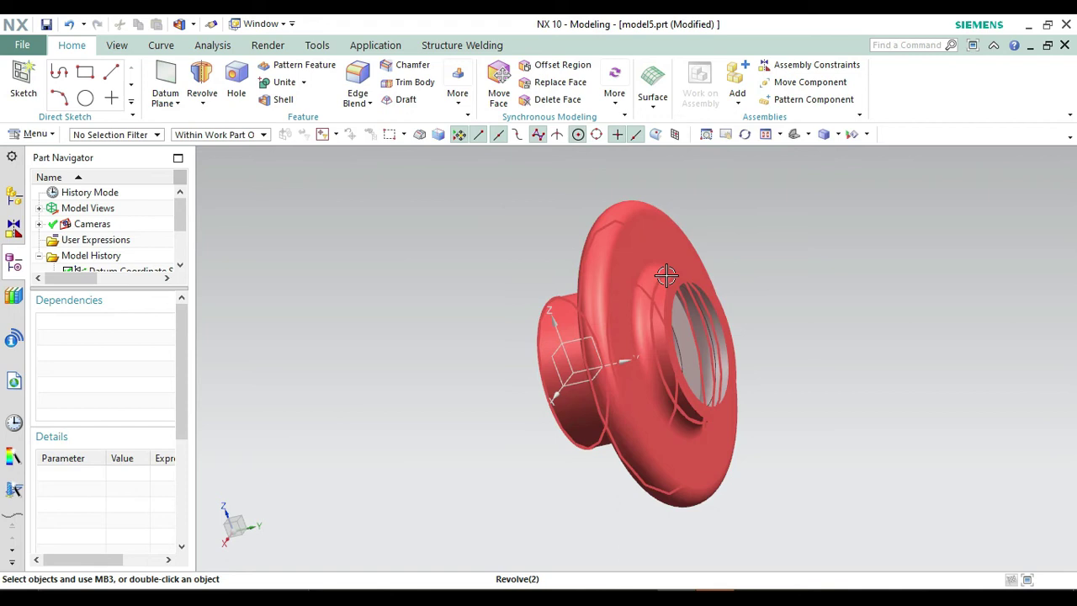
- Change the nut body's display color to Strong Lemon
{"action": "key", "text": "ctrl+j"}
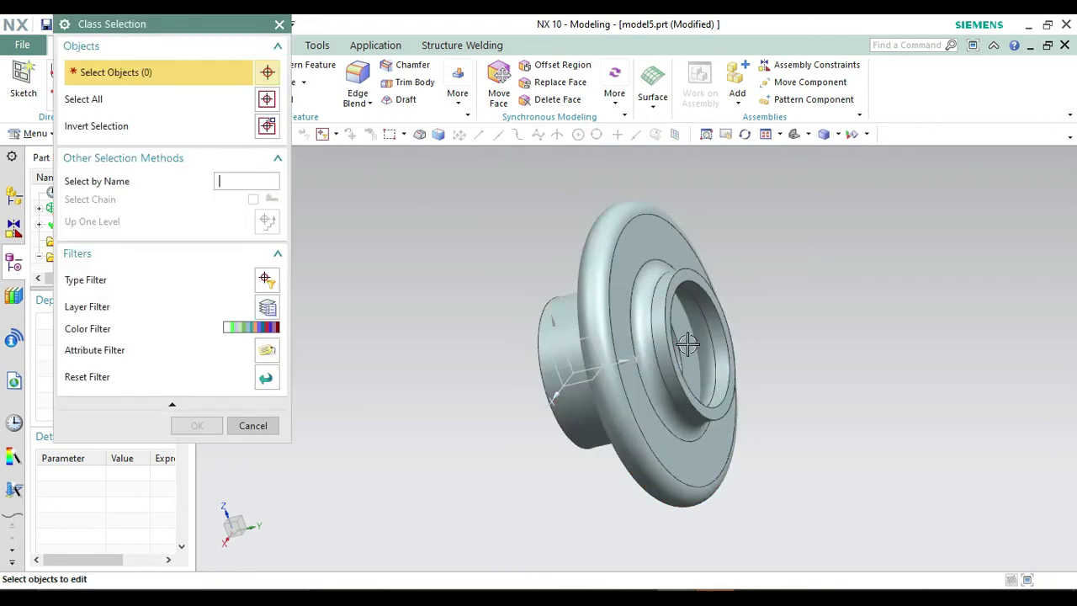
{"action": "left_click", "coordinate": [645, 346]}
{"action": "left_click", "coordinate": [200, 430]}
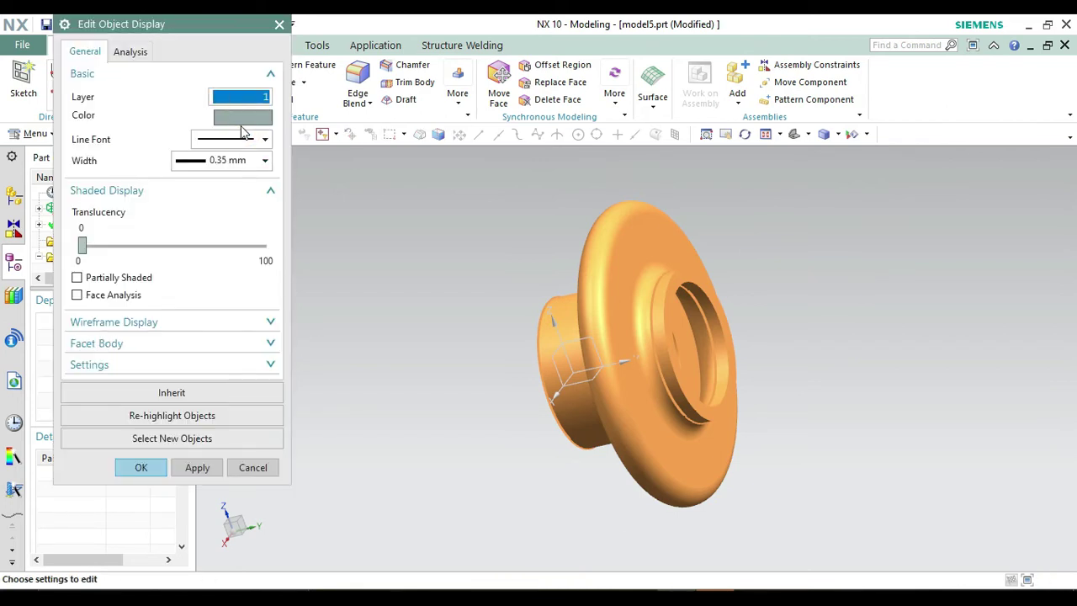
{"action": "left_click", "coordinate": [236, 110]}
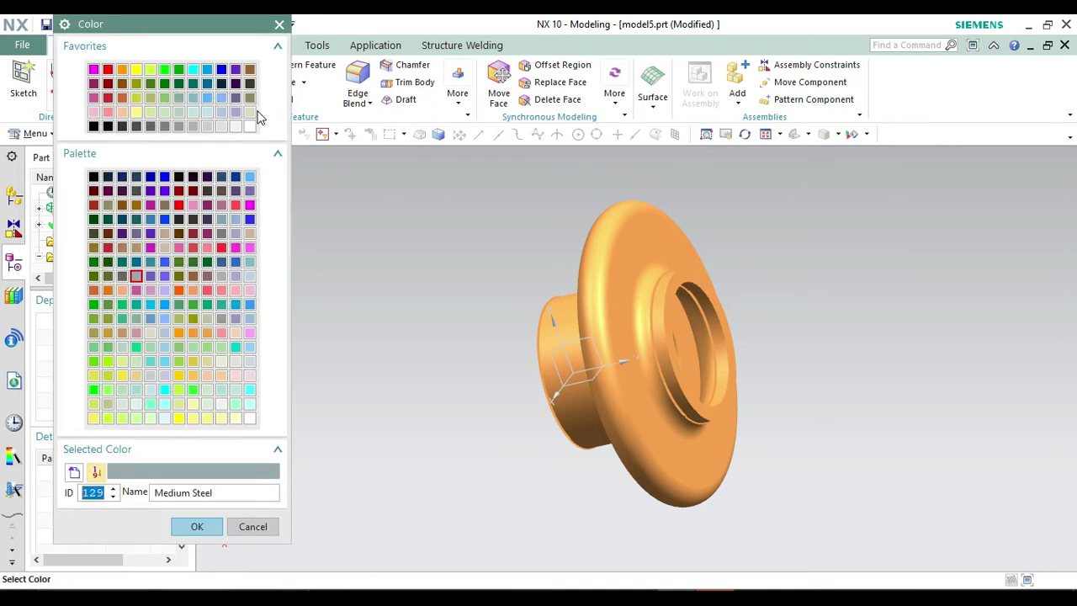
{"action": "left_click", "coordinate": [137, 113]}
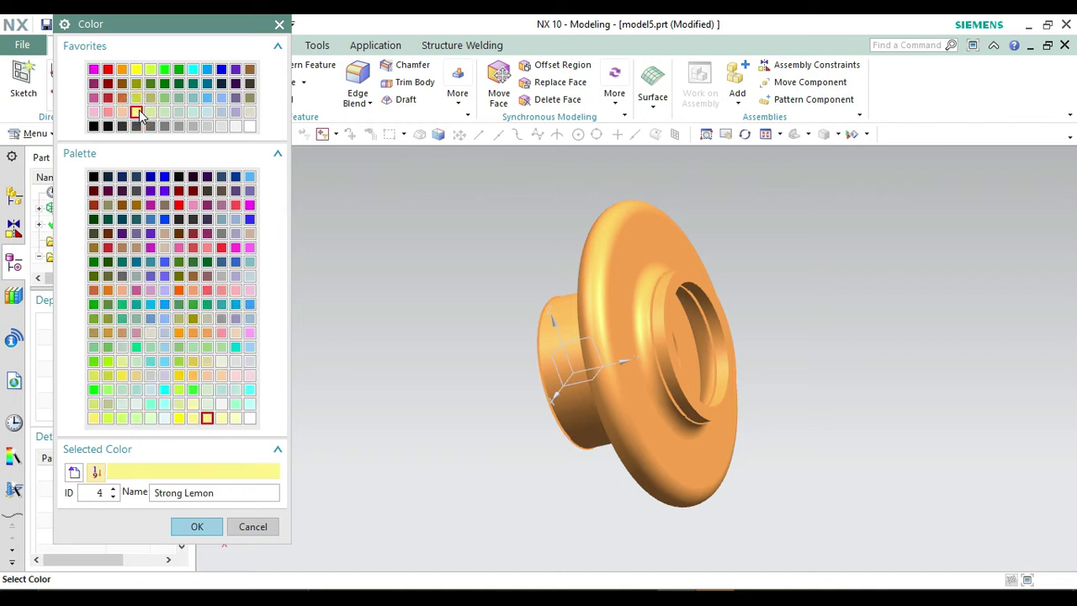
{"action": "left_click", "coordinate": [197, 527]}
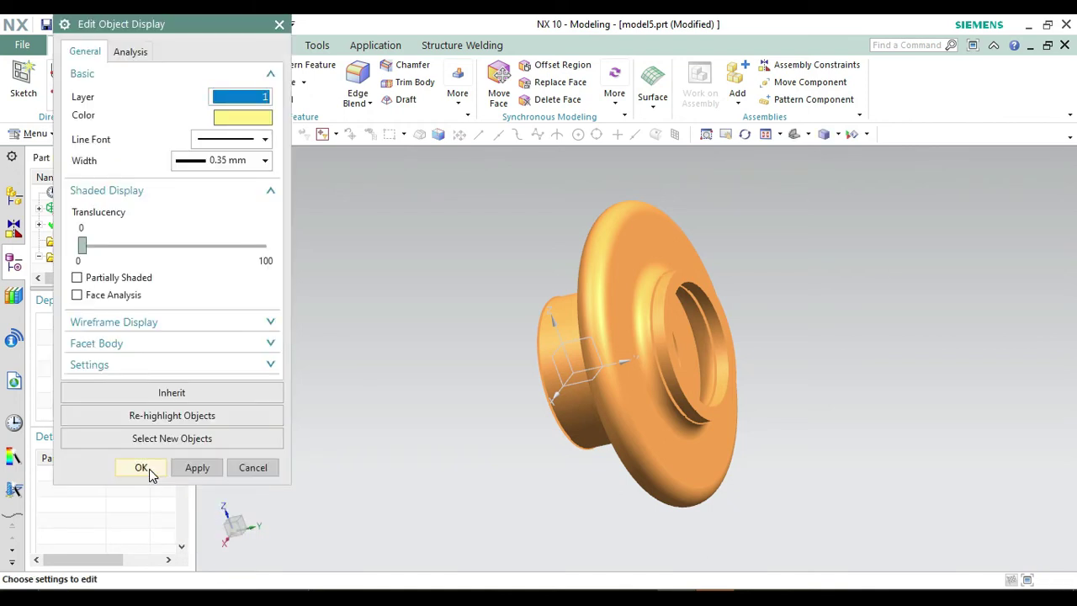
{"action": "left_click", "coordinate": [142, 468]}
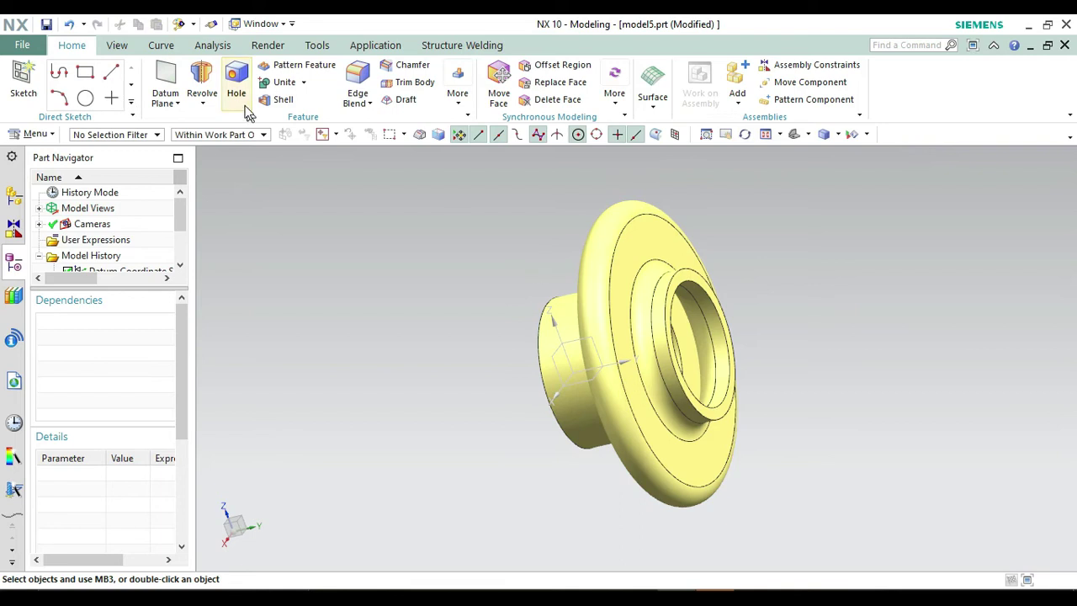
- Turn on True Shading for the nut and show it in the isometric view
{"action": "left_click", "coordinate": [267, 45]}
{"action": "left_click", "coordinate": [23, 84]}
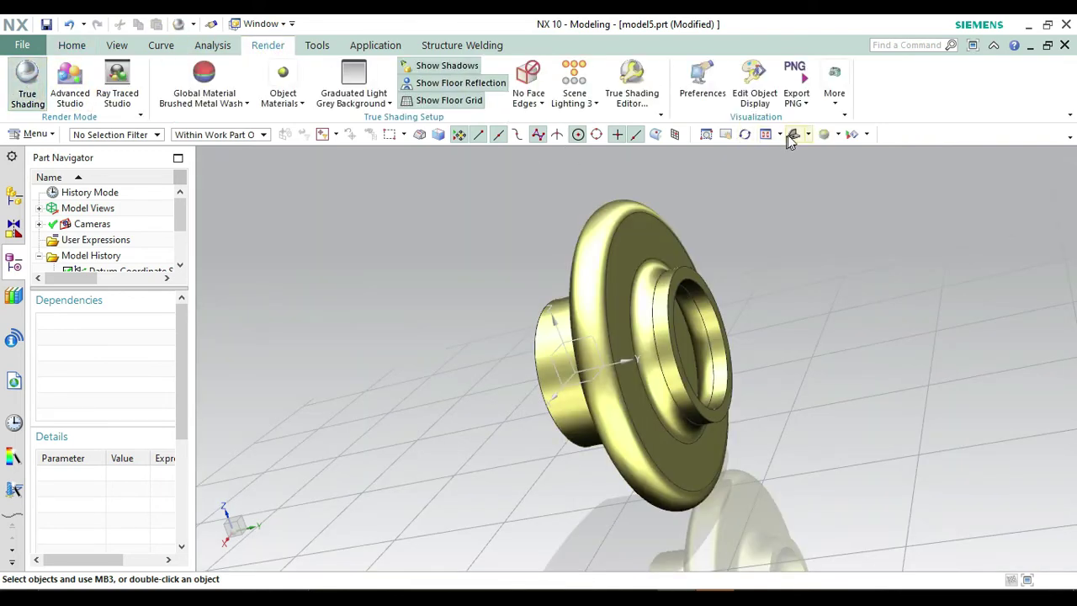
{"action": "left_click", "coordinate": [793, 134]}
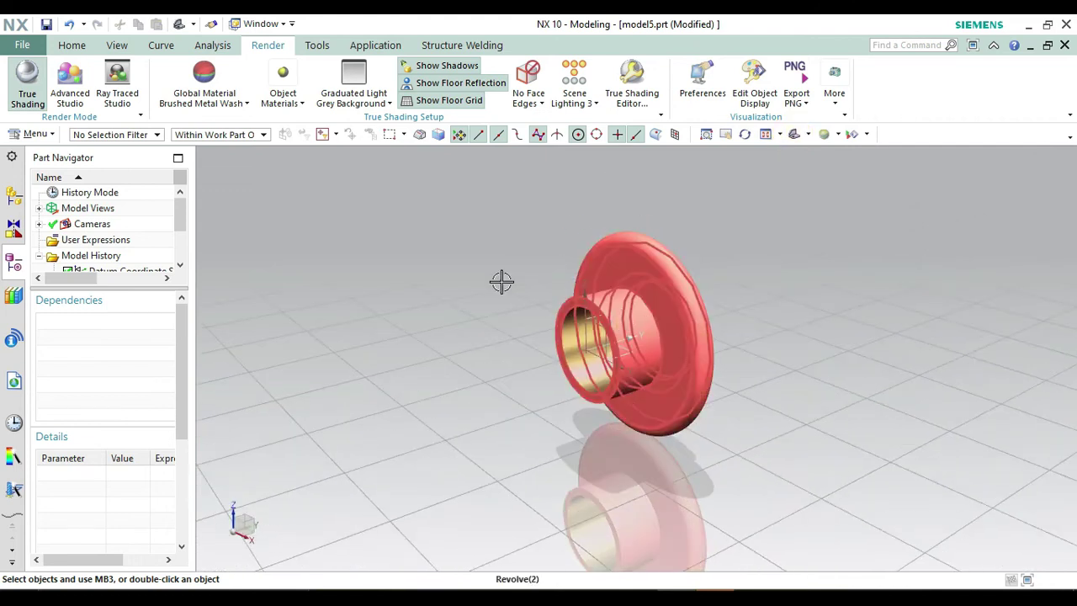
- Save the part under the name NUT 2 OF THE SJ in the YOUTUBE NX folder
{"action": "left_click", "coordinate": [17, 46]}
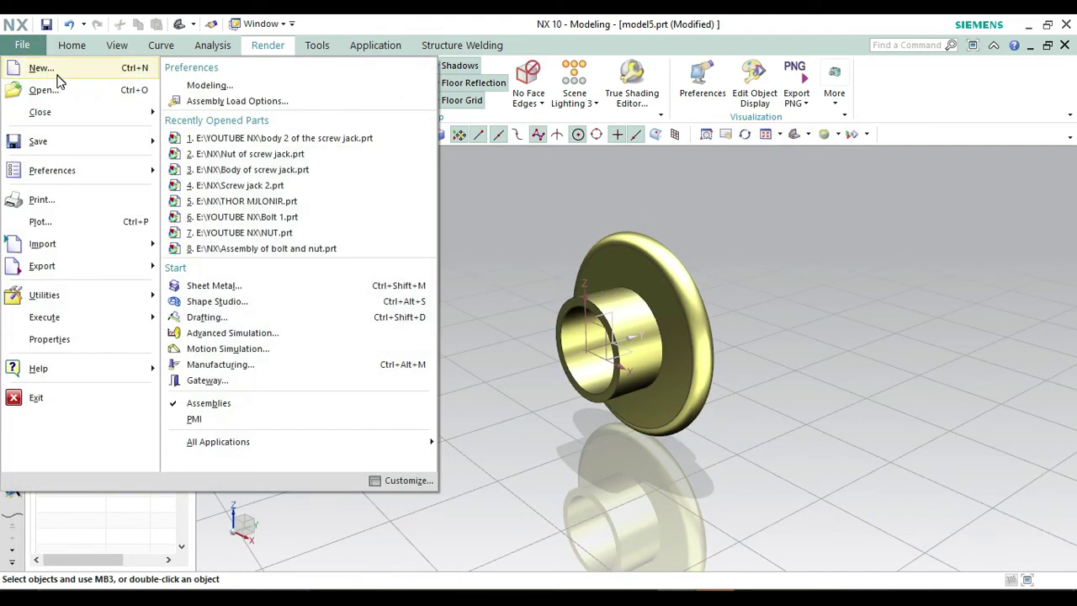
{"action": "mouse_move", "coordinate": [125, 141]}
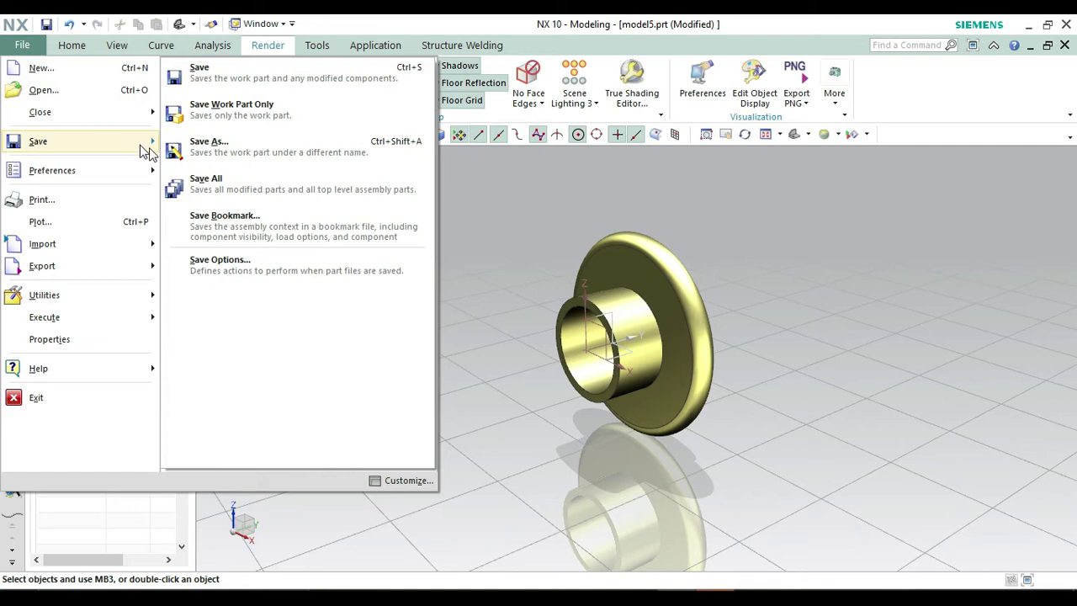
{"action": "left_click", "coordinate": [187, 160]}
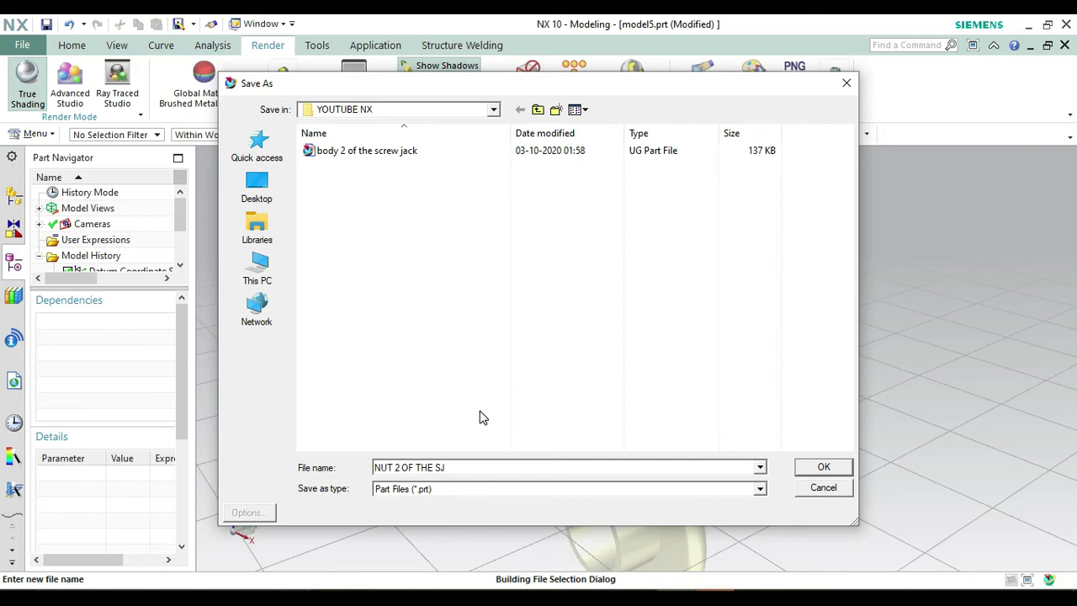
{"action": "left_click", "coordinate": [830, 469]}
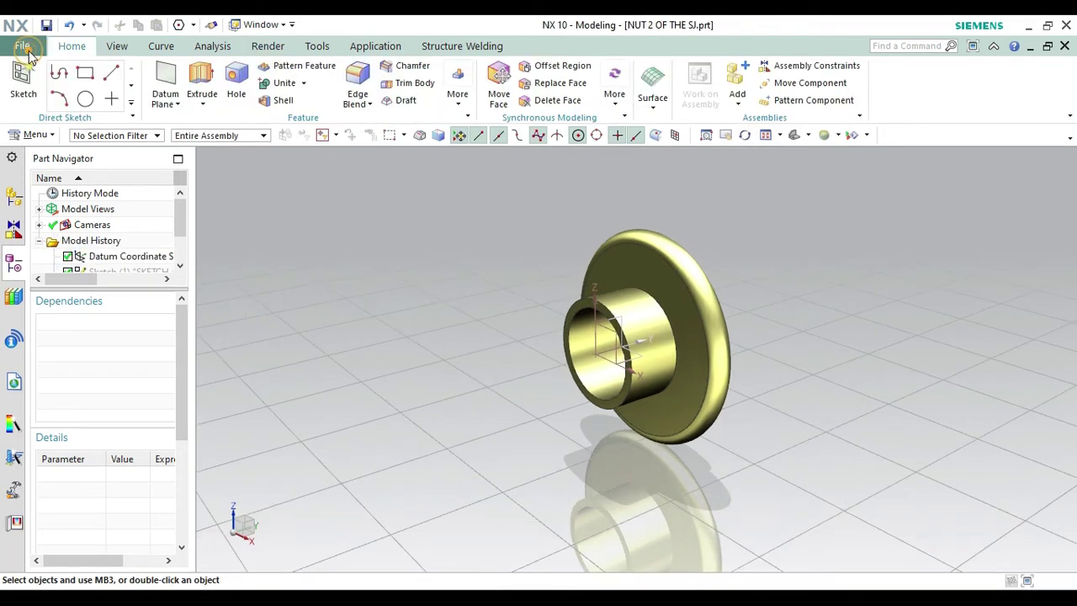
- Create a new part from the millimeter Model template as model3.prt and open a sketch on the XY plane
{"action": "left_click", "coordinate": [24, 47]}
{"action": "left_click", "coordinate": [40, 71]}
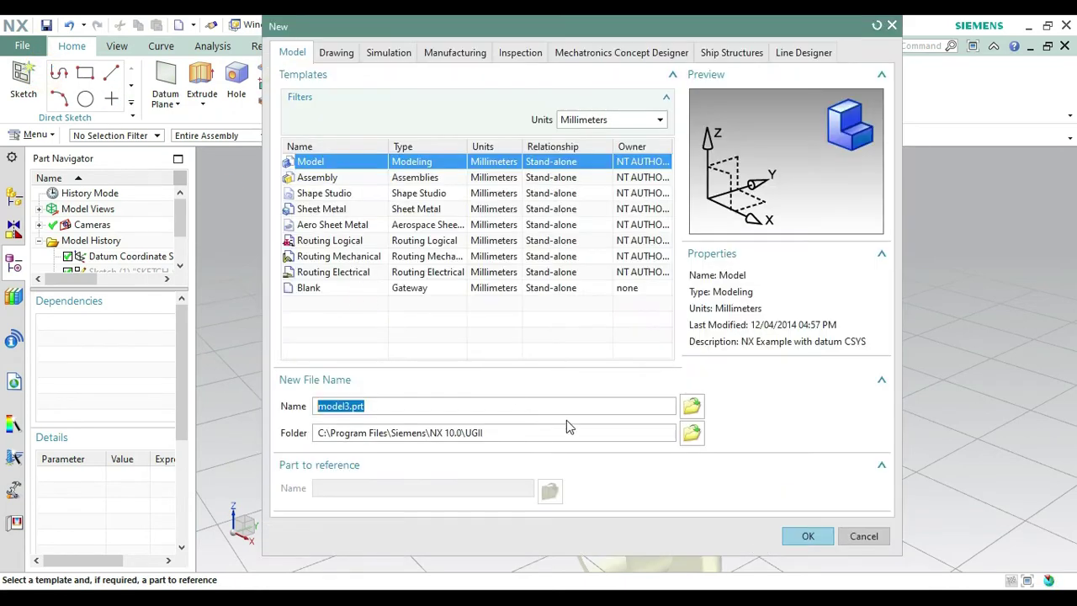
{"action": "left_click", "coordinate": [806, 537]}
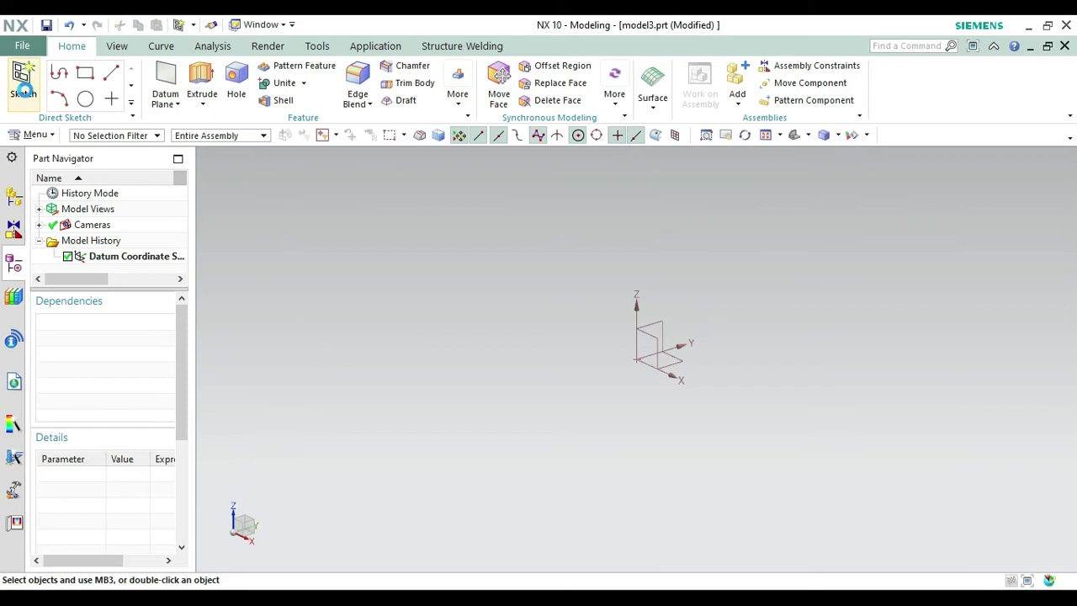
{"action": "left_click", "coordinate": [26, 84]}
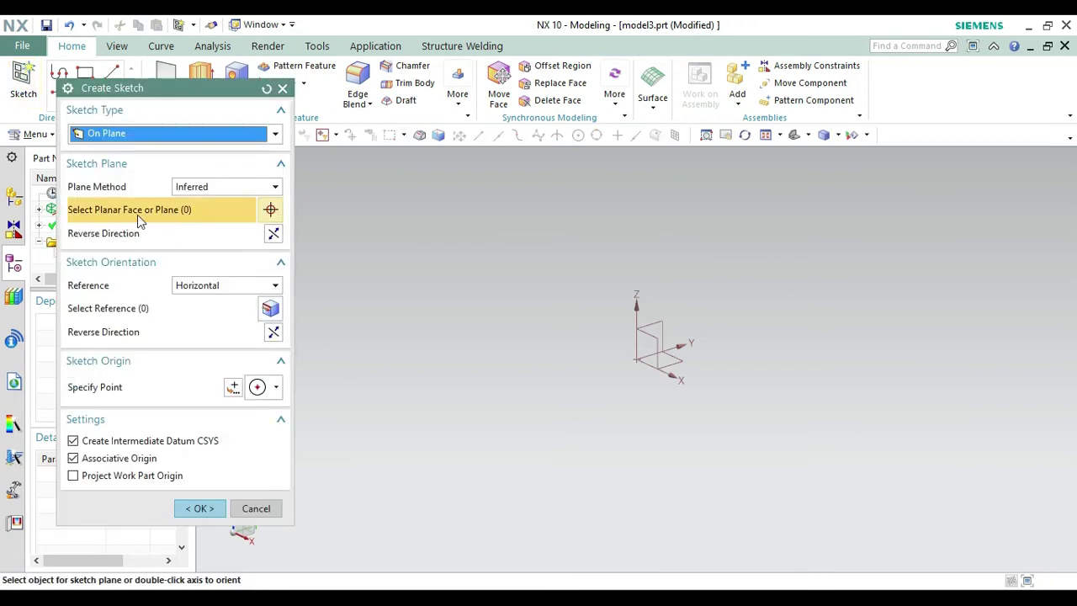
{"action": "left_click", "coordinate": [665, 366]}
{"action": "left_click", "coordinate": [206, 508]}
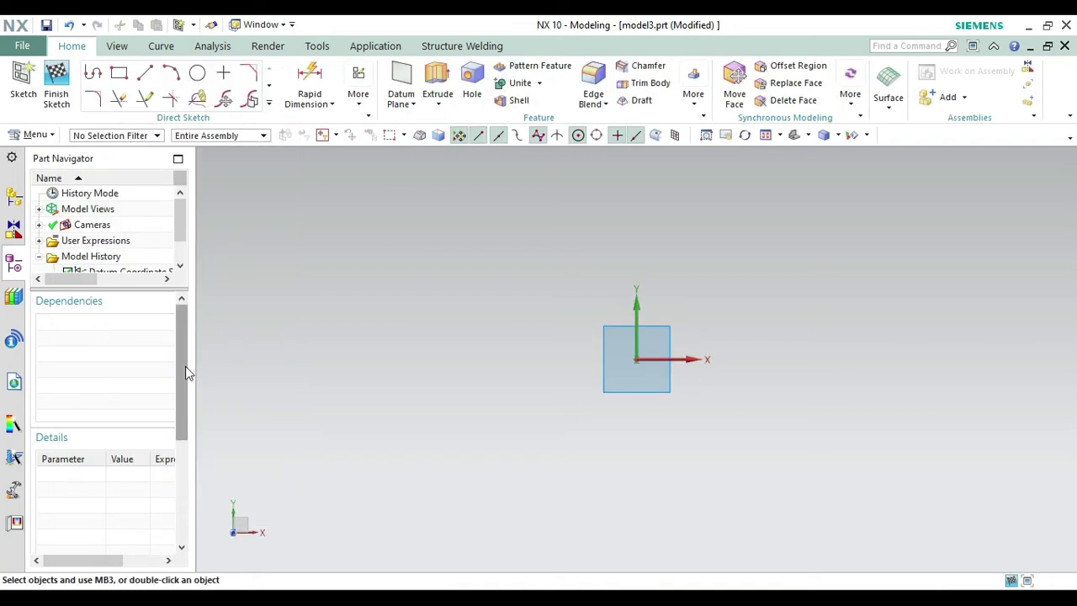
- Sketch a 22.5 mm horizontal line from the origin in the negative X direction
{"action": "left_click", "coordinate": [93, 75]}
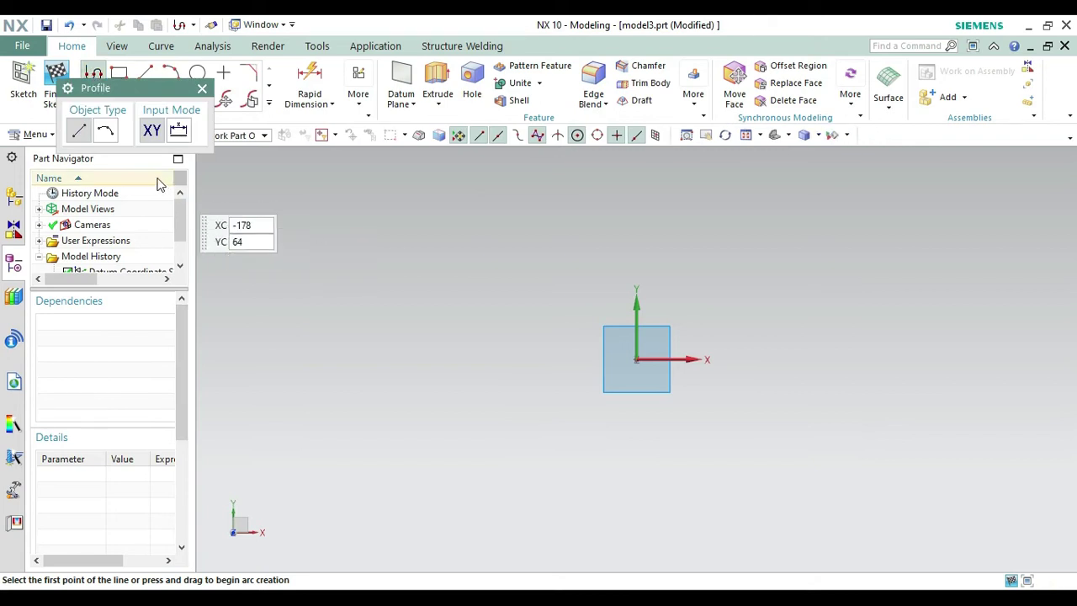
{"action": "left_click", "coordinate": [636, 361]}
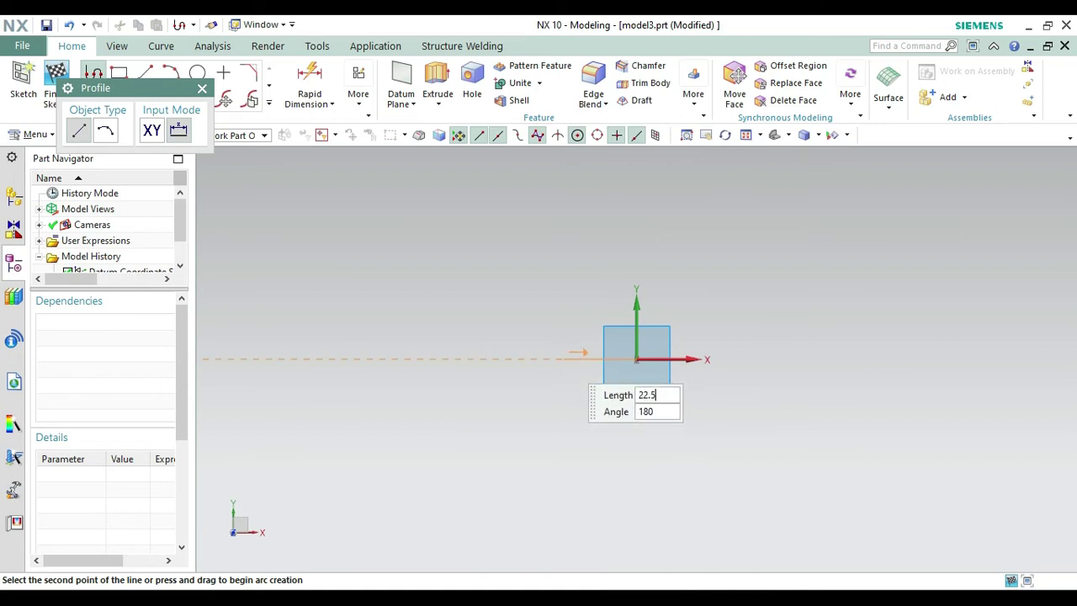
{"action": "key", "text": "Tab"}
{"action": "key", "text": "Tab"}
{"action": "key", "text": "Escape"}
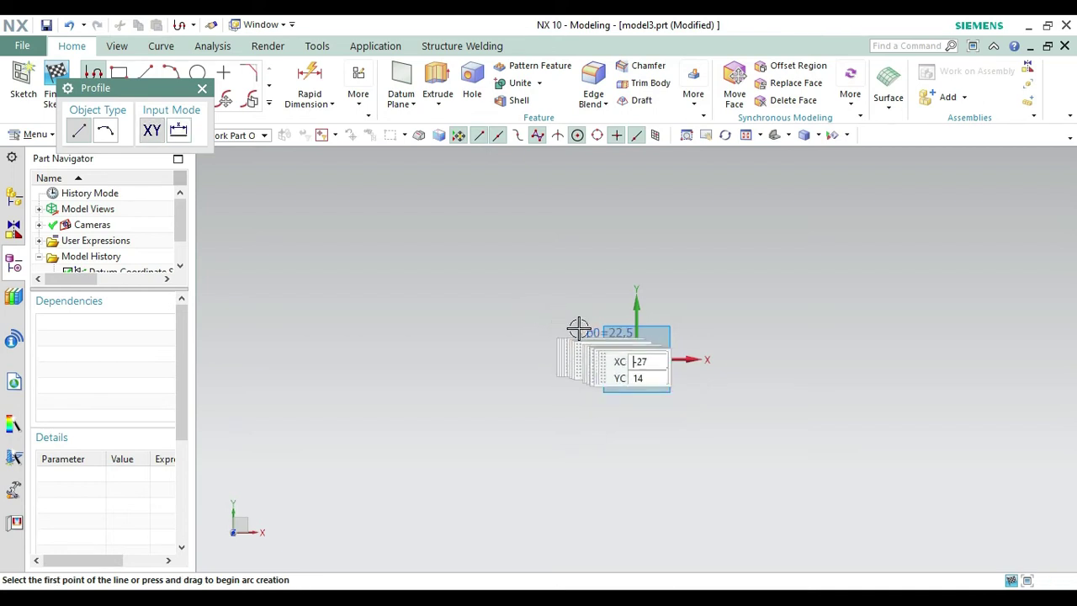
- Complete the profile with a 46 mm vertical line up from the origin, a 32.5 mm top line toward negative X, and a slanted closing line
{"action": "left_click", "coordinate": [637, 360]}
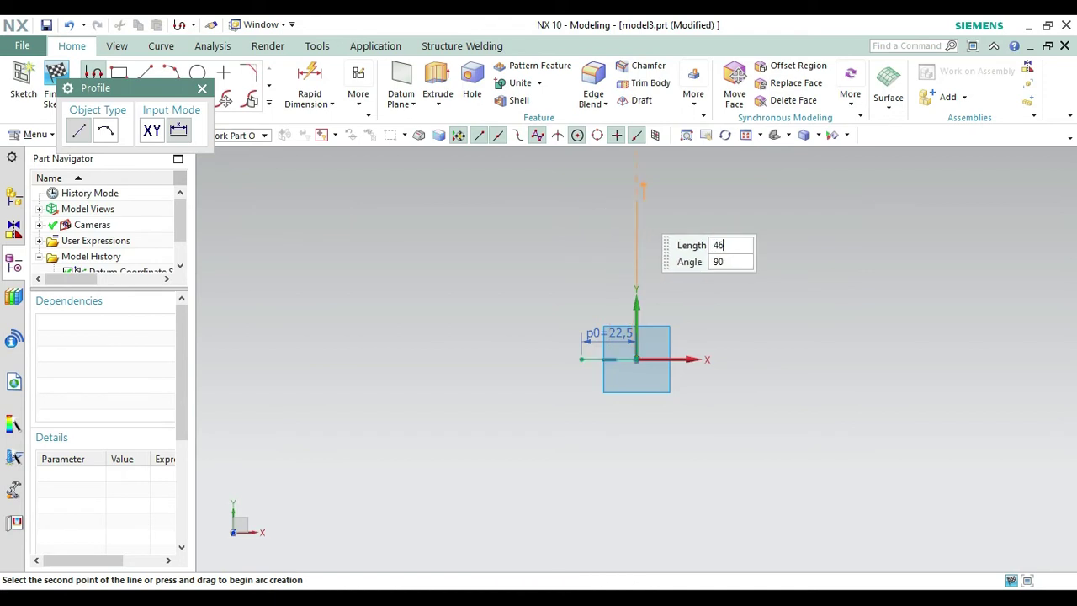
{"action": "key", "text": "Return"}
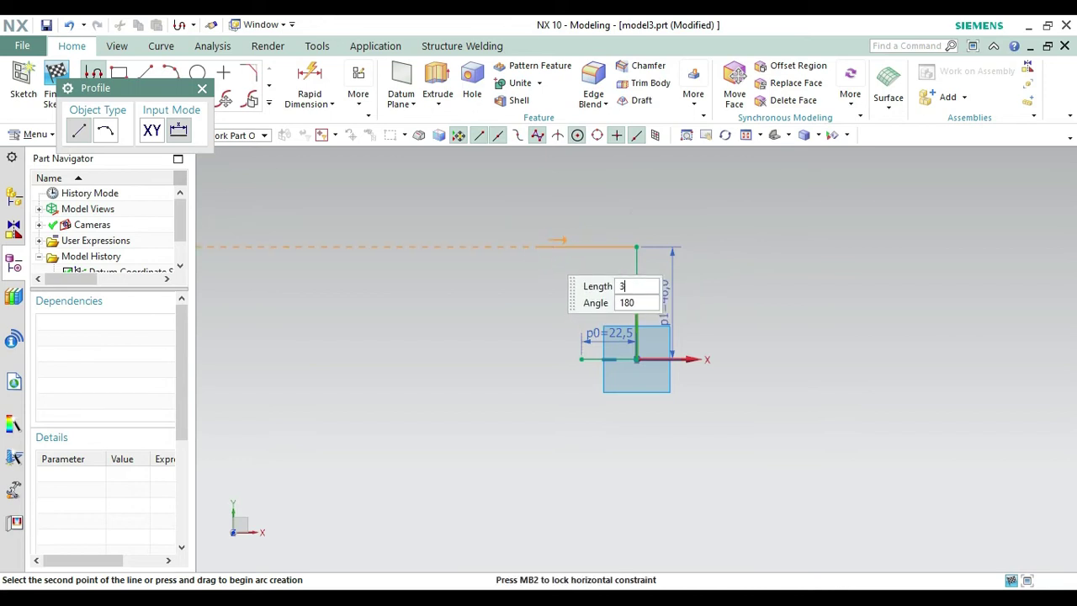
{"action": "type", "text": "32.5"}
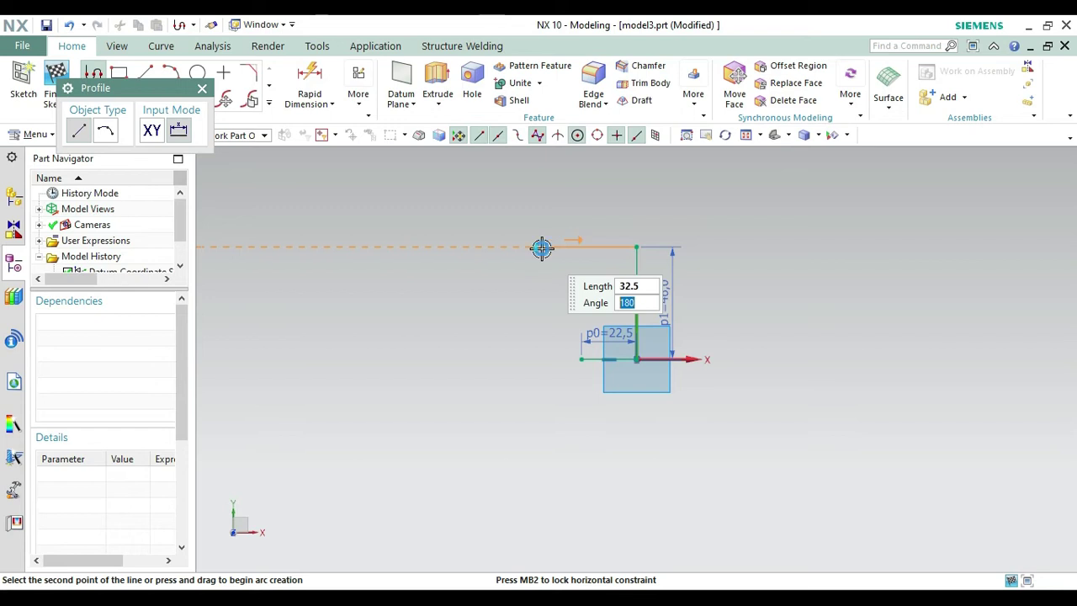
{"action": "key", "text": "Return"}
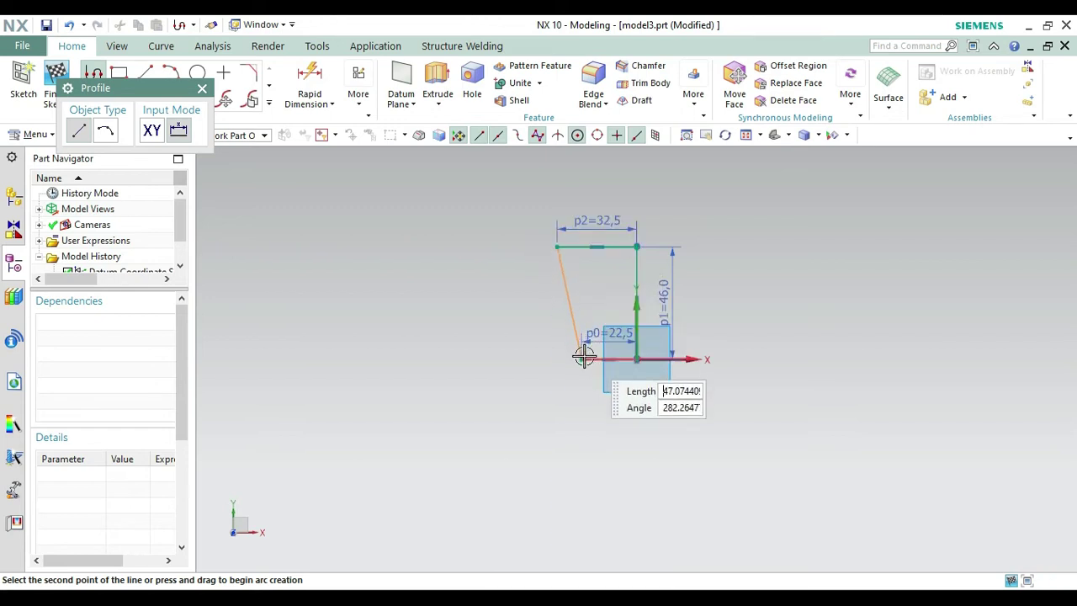
{"action": "left_click", "coordinate": [583, 358]}
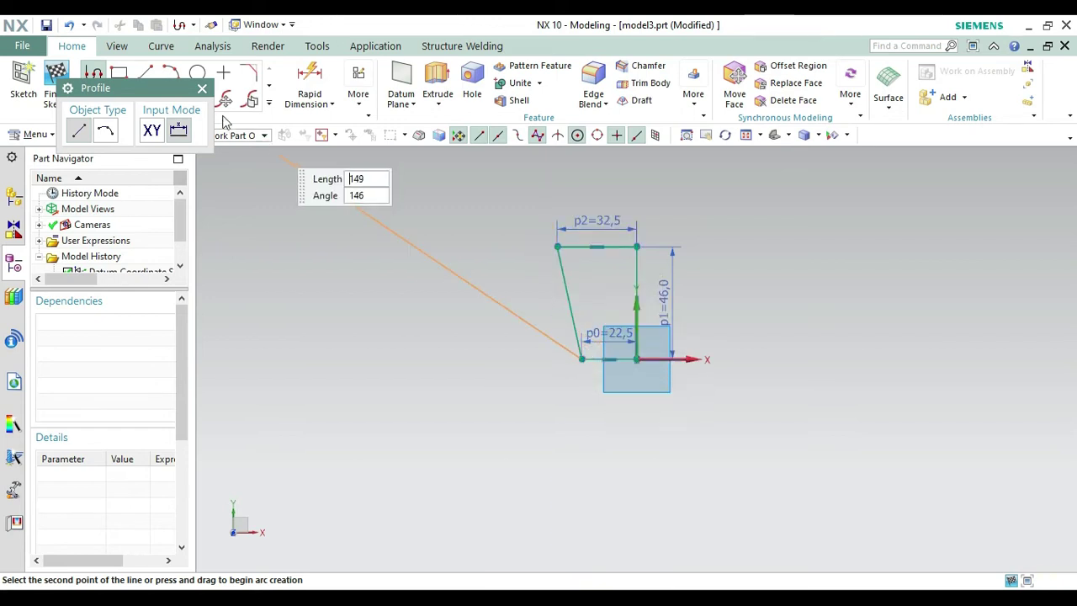
{"action": "left_click", "coordinate": [204, 88]}
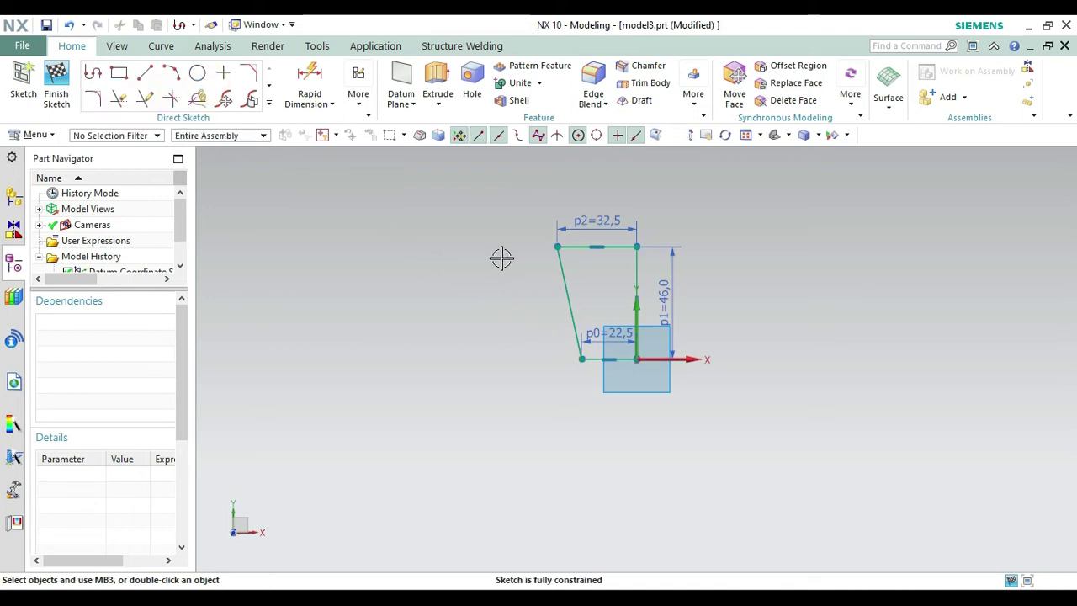
- Convert the 46 mm vertical line to a reference line and finish the sketch
{"action": "right_click", "coordinate": [635, 266]}
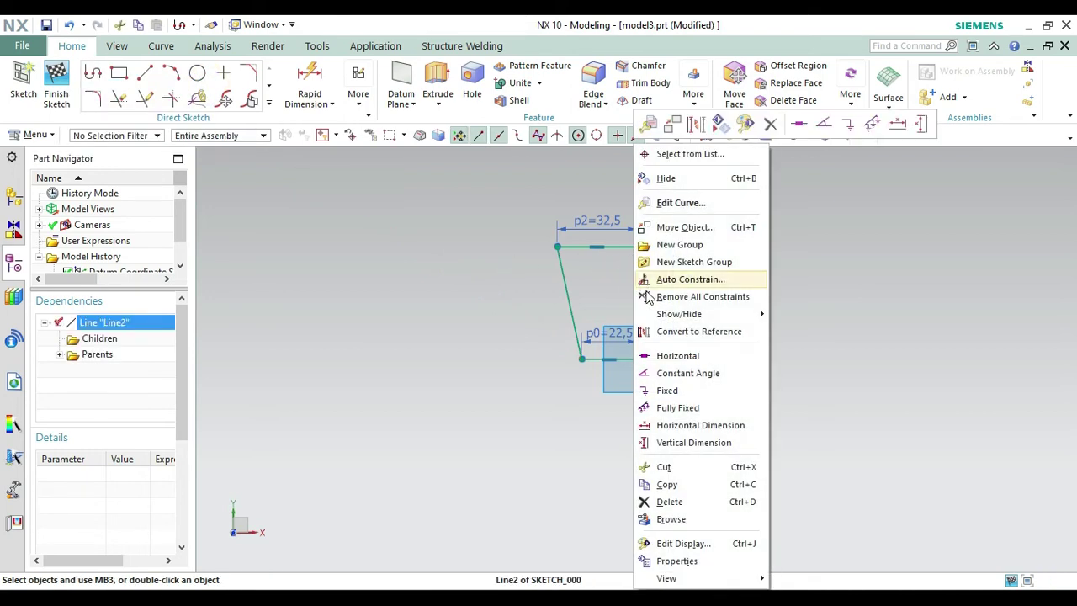
{"action": "left_click", "coordinate": [677, 332]}
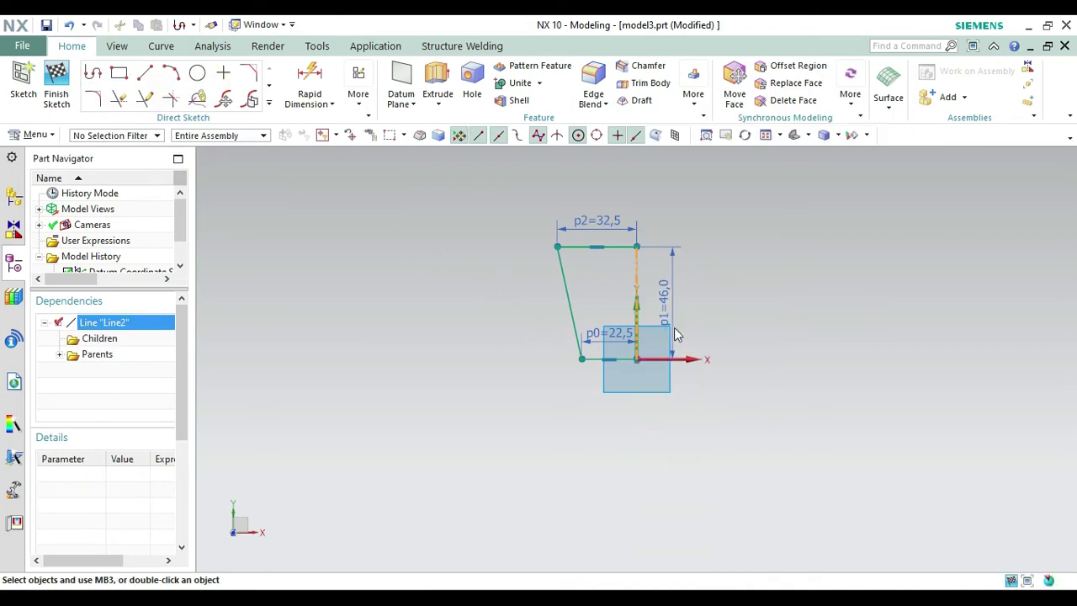
{"action": "left_click", "coordinate": [57, 84]}
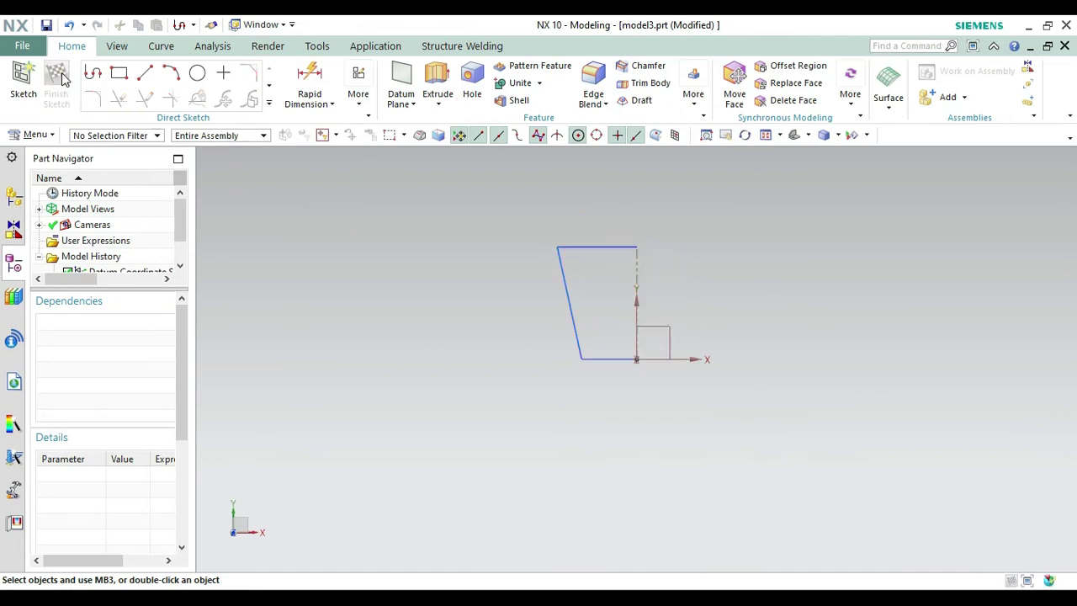
- Revolve the three profile lines 360 degrees around the Y direction through the midpoint of the vertical reference line
{"action": "left_click", "coordinate": [797, 135]}
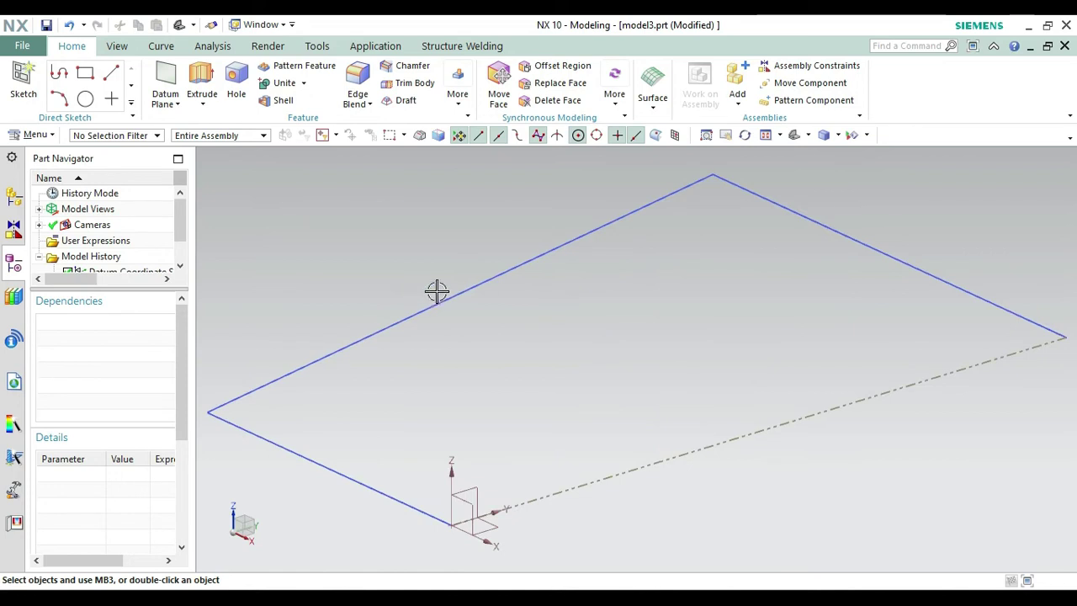
{"action": "left_click", "coordinate": [202, 104]}
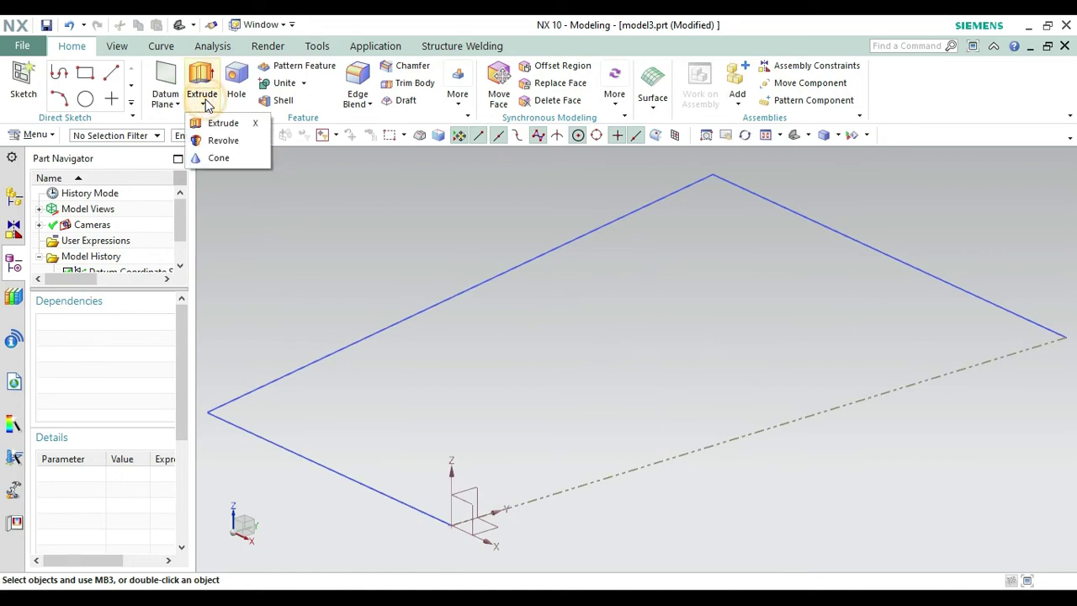
{"action": "left_click", "coordinate": [216, 142]}
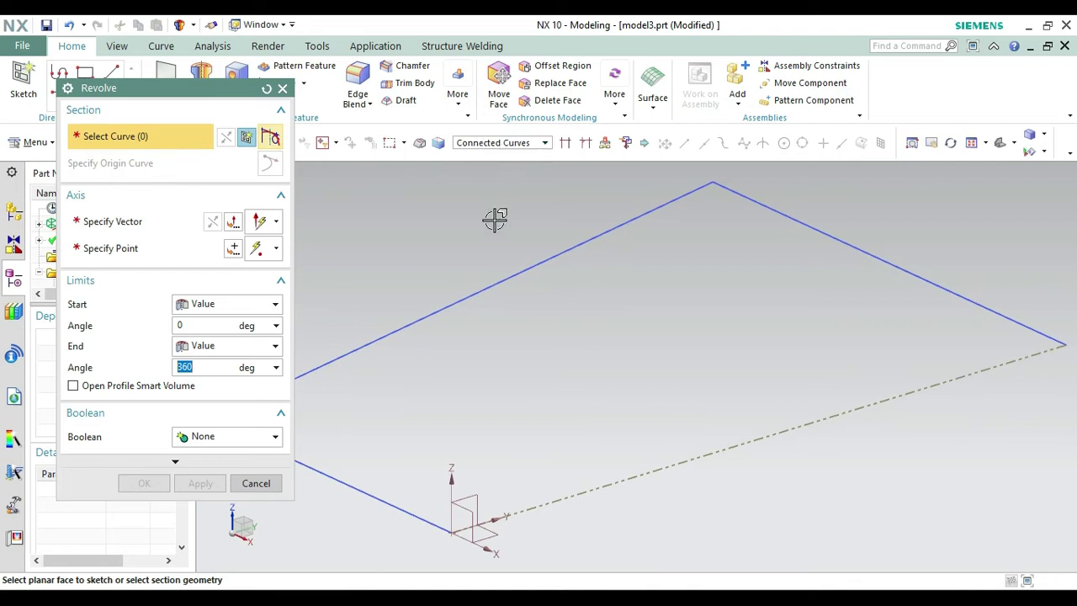
{"action": "left_click", "coordinate": [488, 289]}
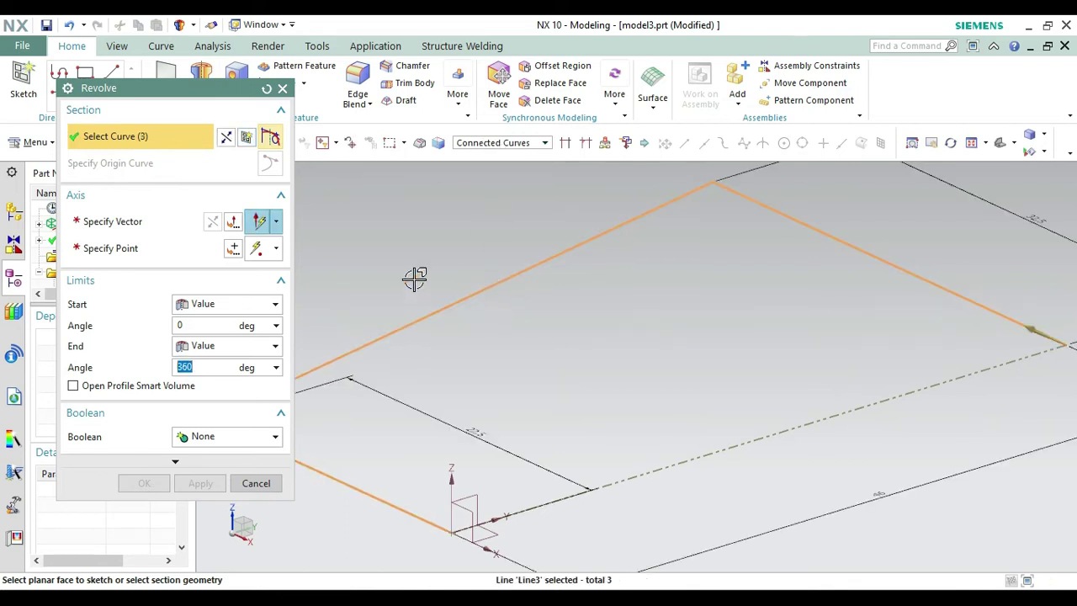
{"action": "left_click", "coordinate": [128, 226]}
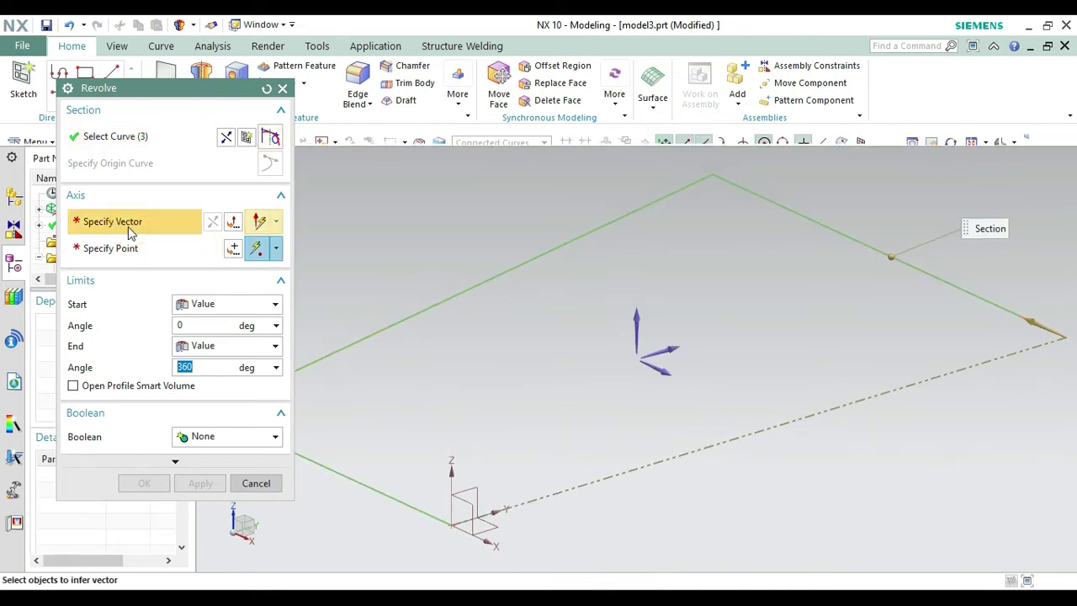
{"action": "left_click", "coordinate": [668, 345]}
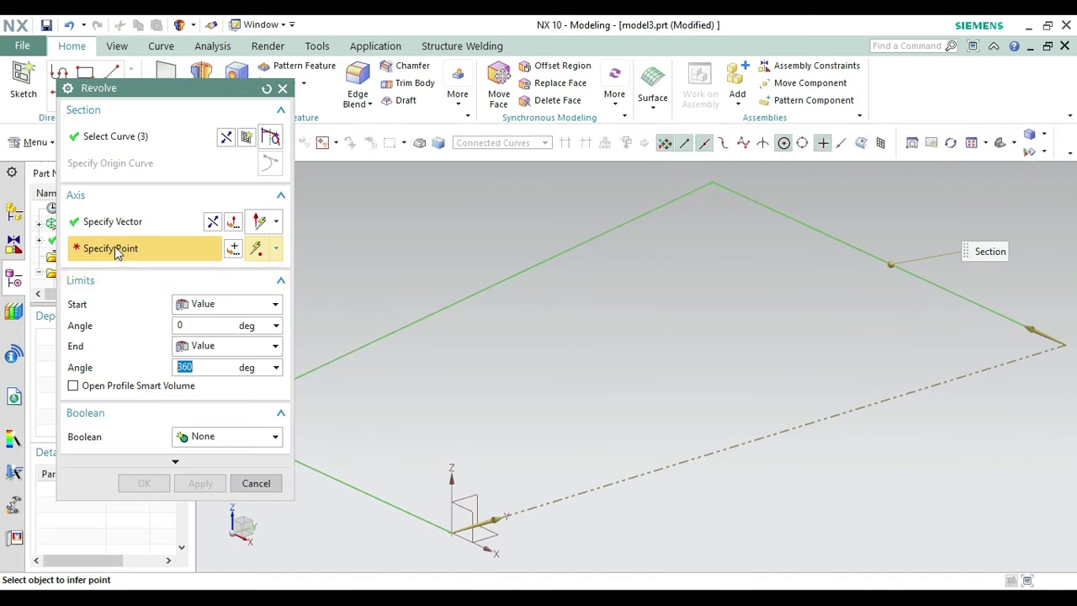
{"action": "left_click", "coordinate": [758, 439]}
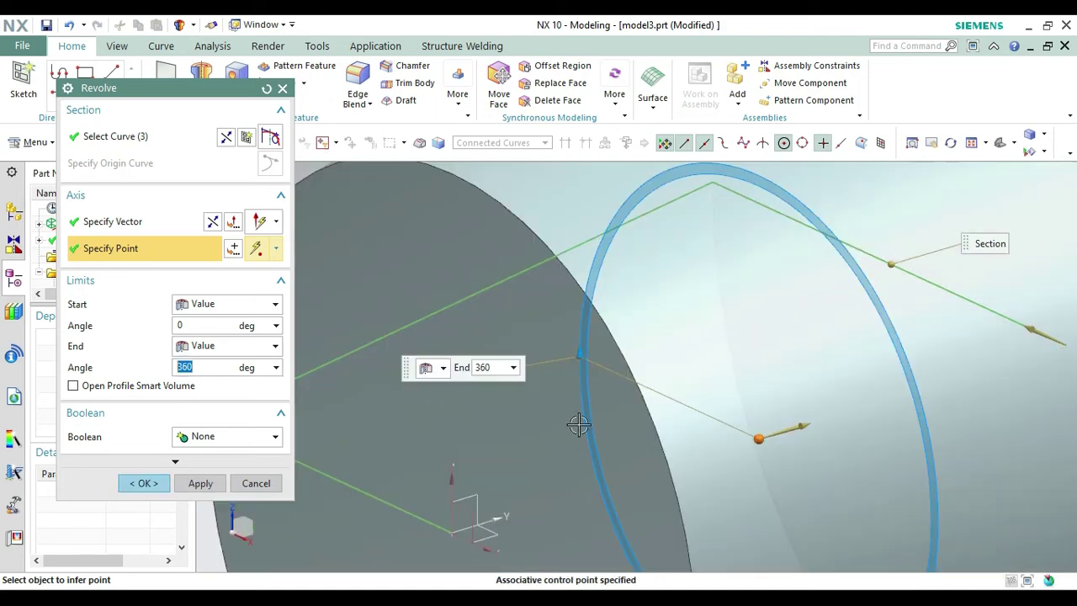
{"action": "left_click", "coordinate": [150, 484]}
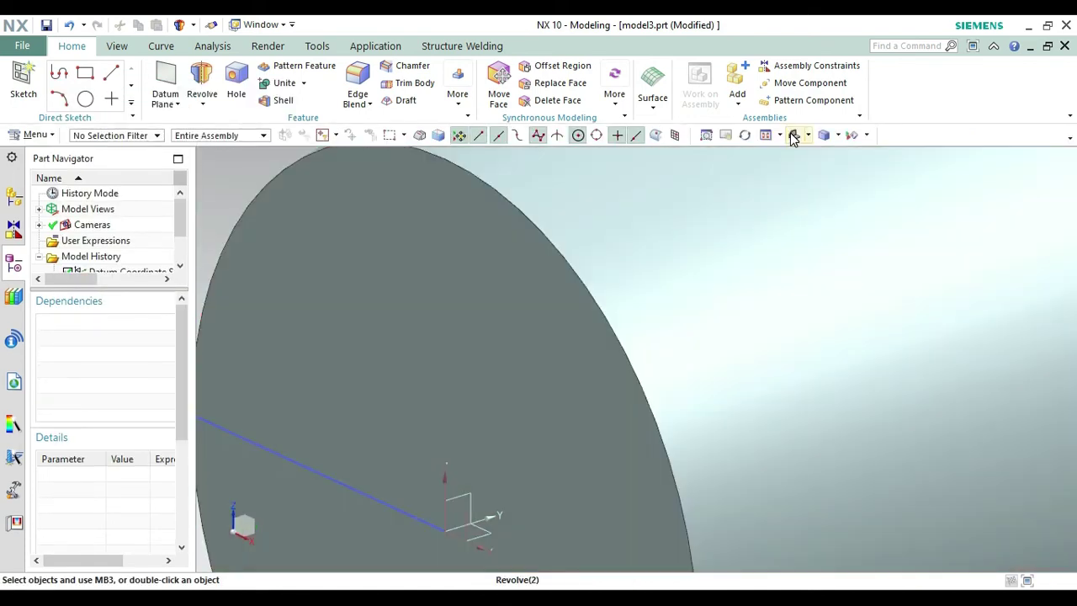
- Hide the revolved profile sketch on the tapered body
{"action": "left_click", "coordinate": [793, 136]}
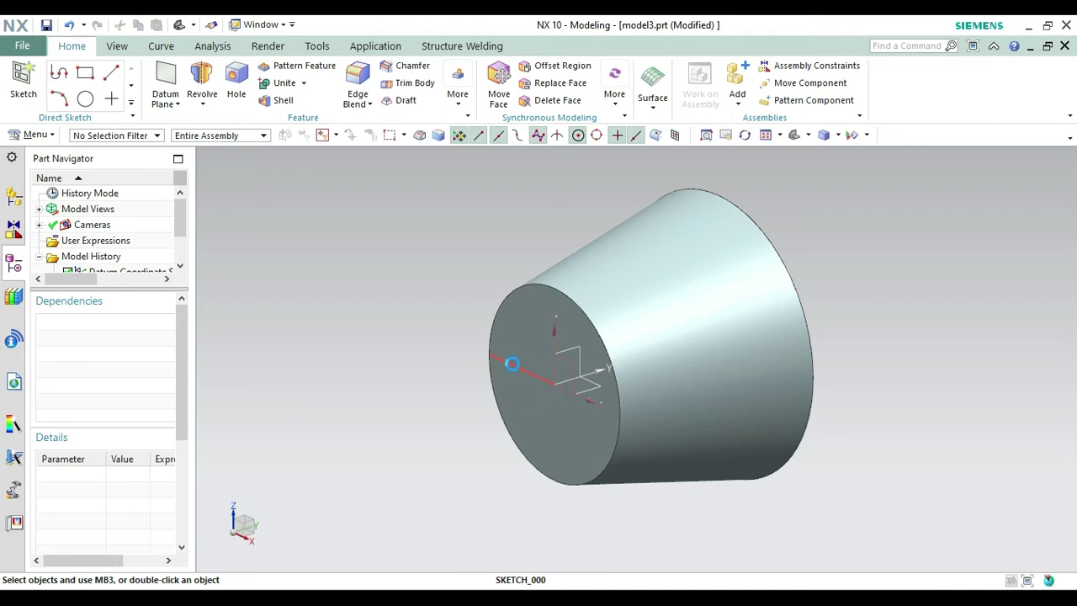
{"action": "right_click", "coordinate": [513, 364]}
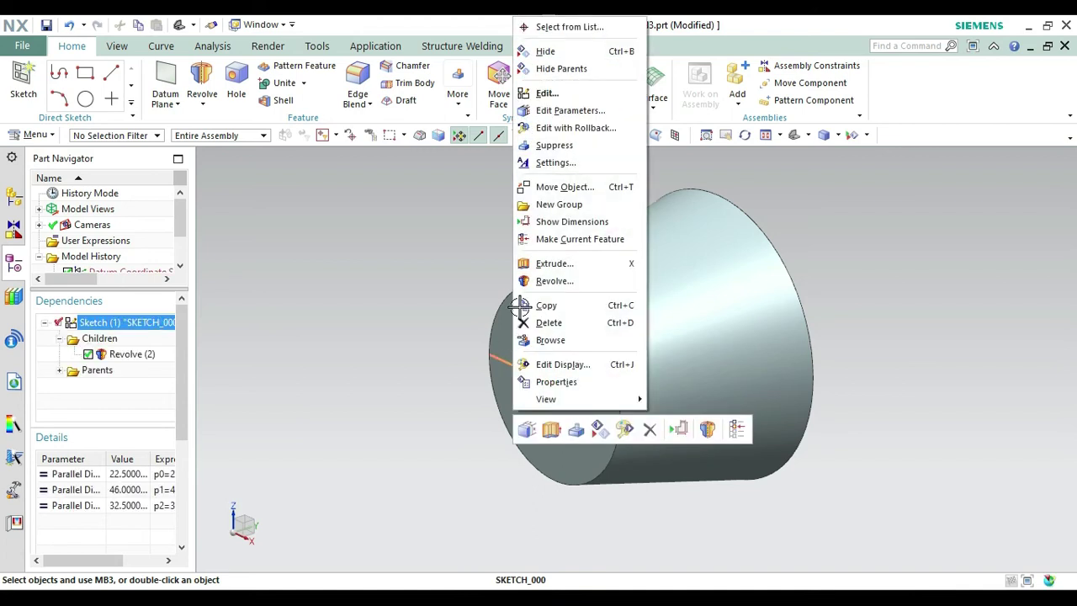
{"action": "left_click", "coordinate": [545, 51]}
- Sketch a 22.5 mm diameter circle centered at the origin on the tapered body's smaller end face and finish the sketch
{"action": "left_click", "coordinate": [36, 90]}
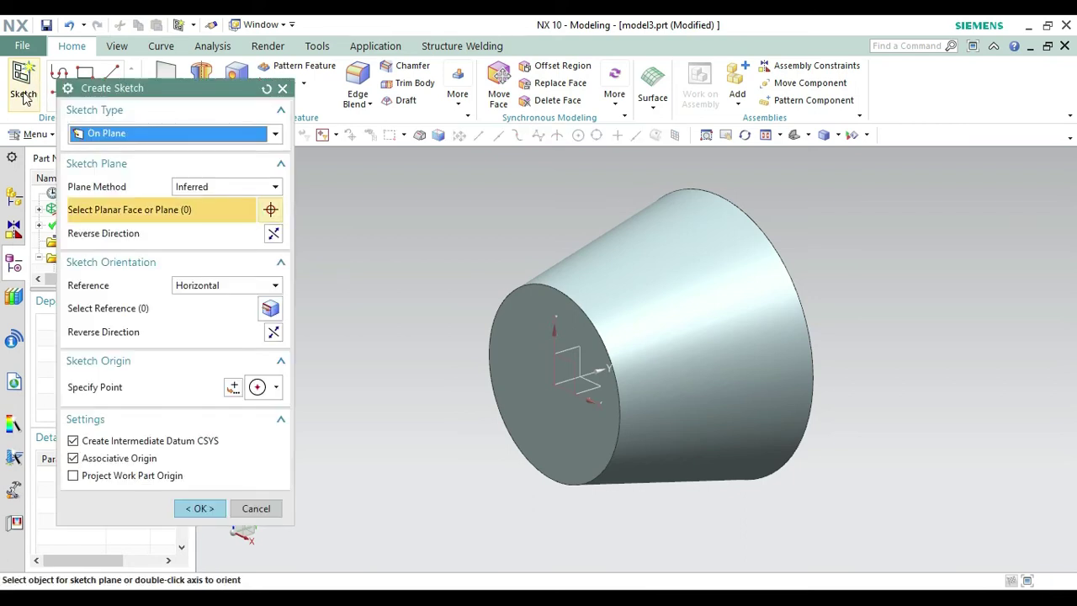
{"action": "left_click", "coordinate": [554, 405]}
{"action": "left_click", "coordinate": [207, 510]}
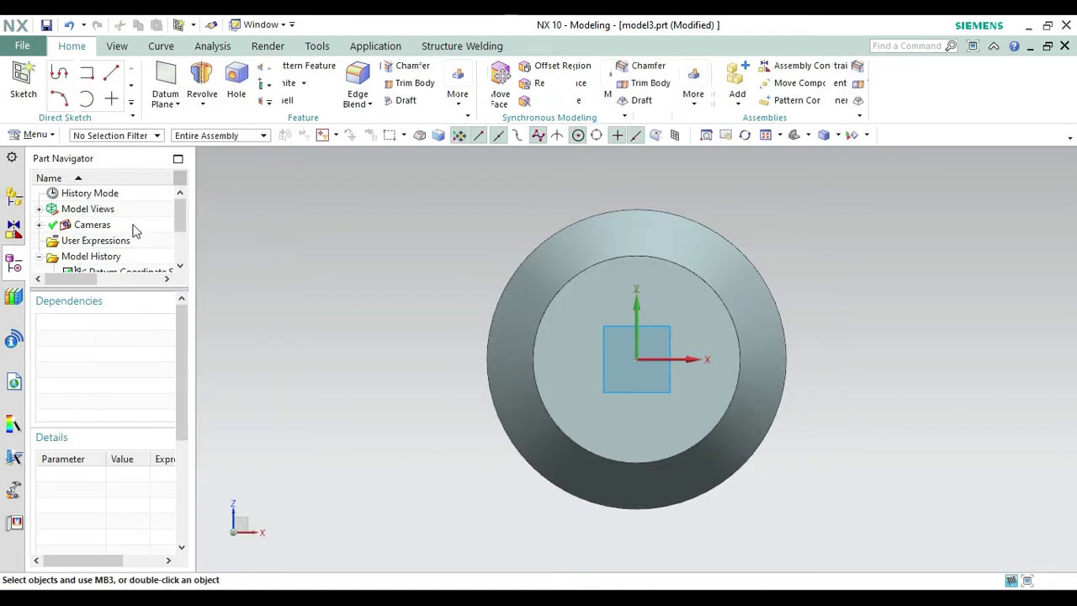
{"action": "left_click", "coordinate": [199, 73]}
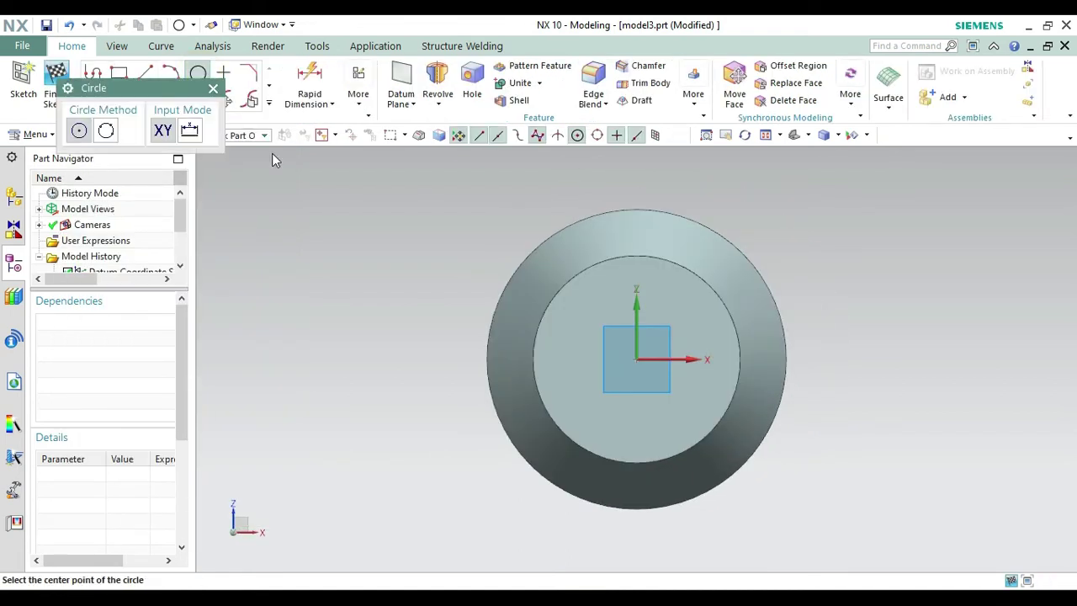
{"action": "left_click", "coordinate": [635, 360]}
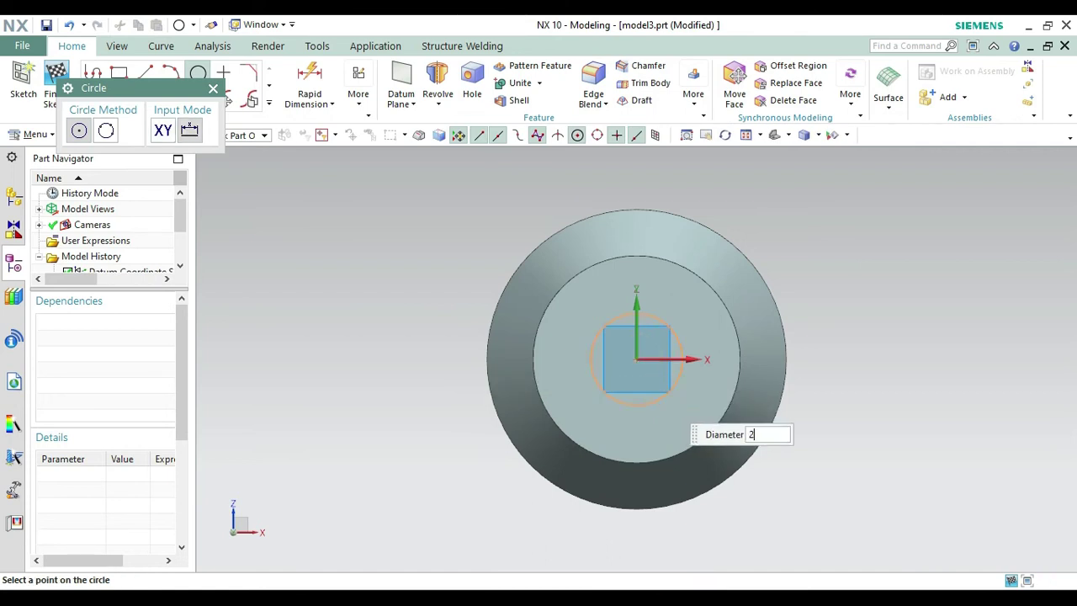
{"action": "key", "text": "Return"}
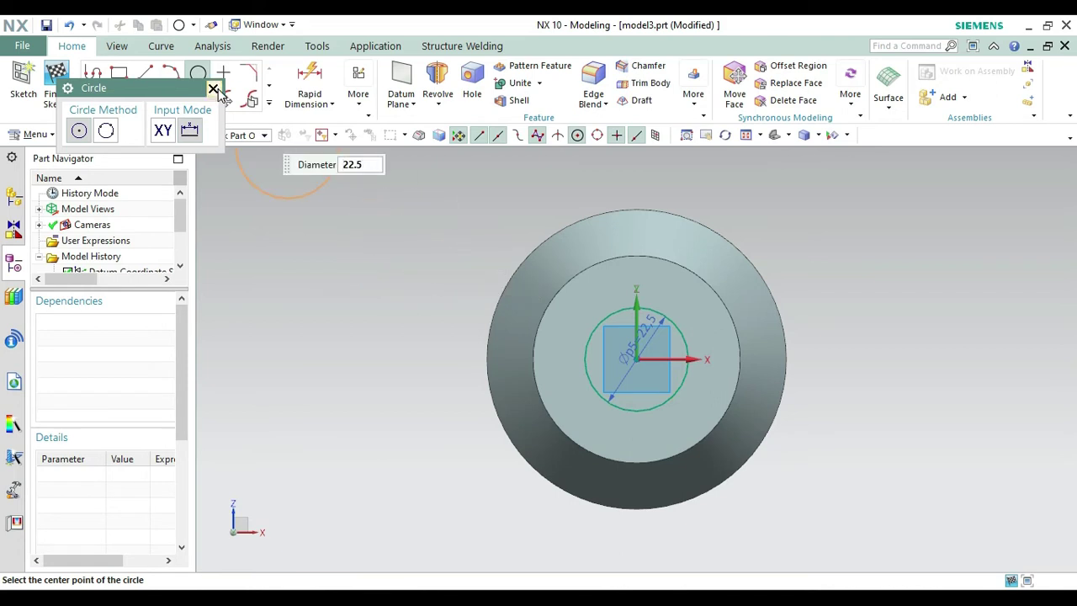
{"action": "left_click", "coordinate": [216, 90]}
{"action": "left_click", "coordinate": [54, 80]}
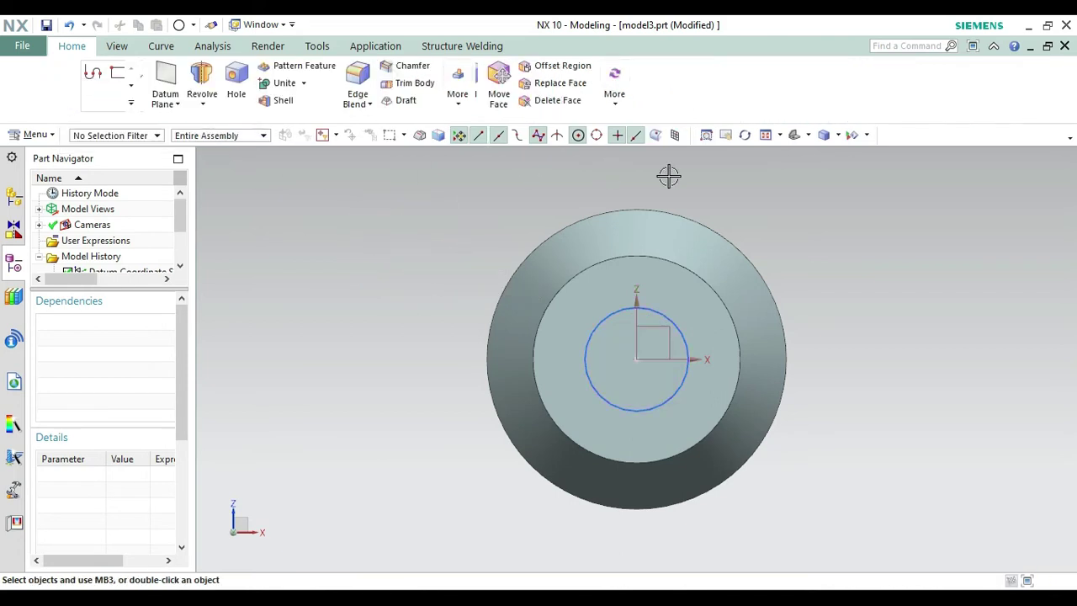
- Extrude the circle 12 mm into the tapered body with the direction reversed, subtracting it to cut a blind hole
{"action": "left_click", "coordinate": [794, 135]}
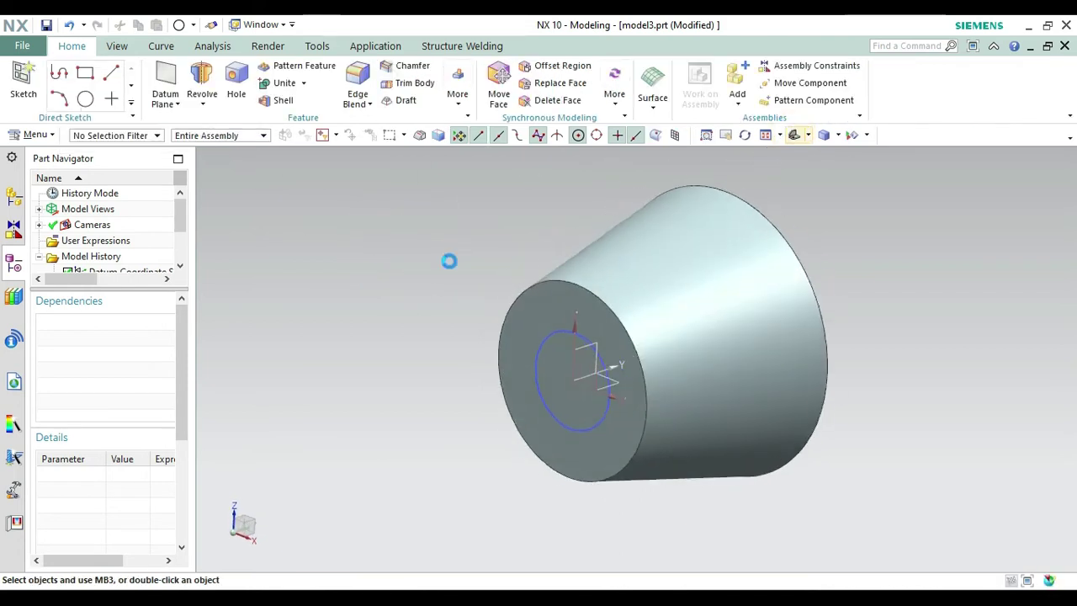
{"action": "left_click", "coordinate": [202, 103]}
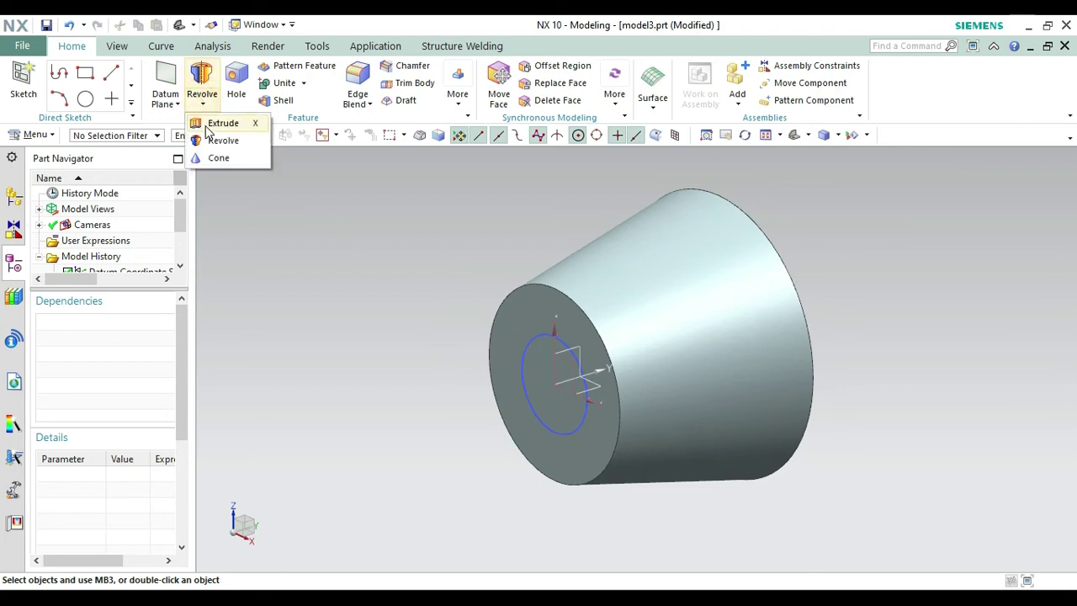
{"action": "left_click", "coordinate": [210, 126]}
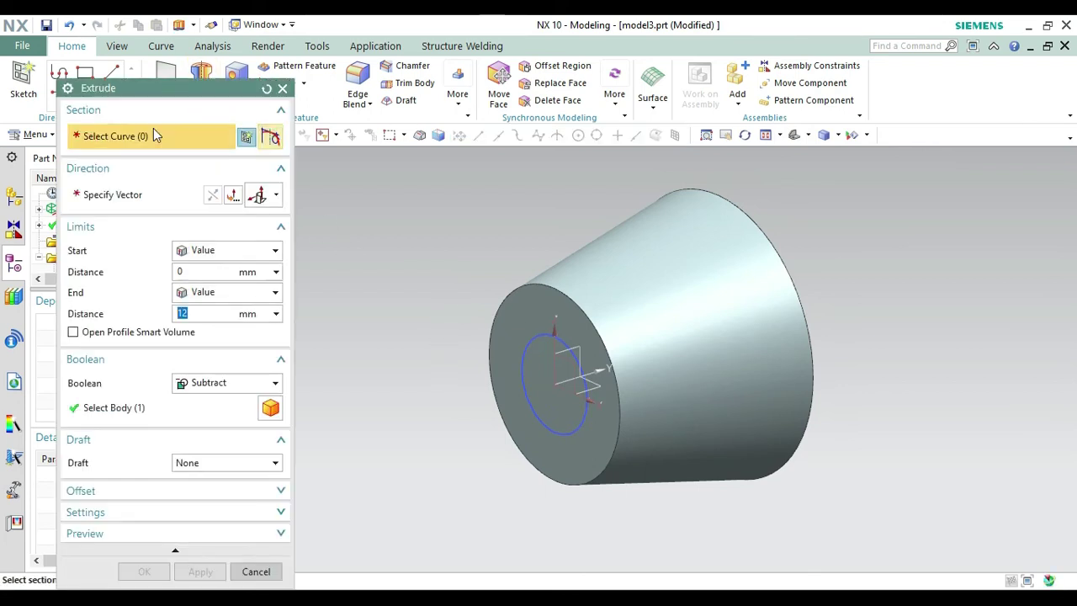
{"action": "left_click", "coordinate": [586, 429]}
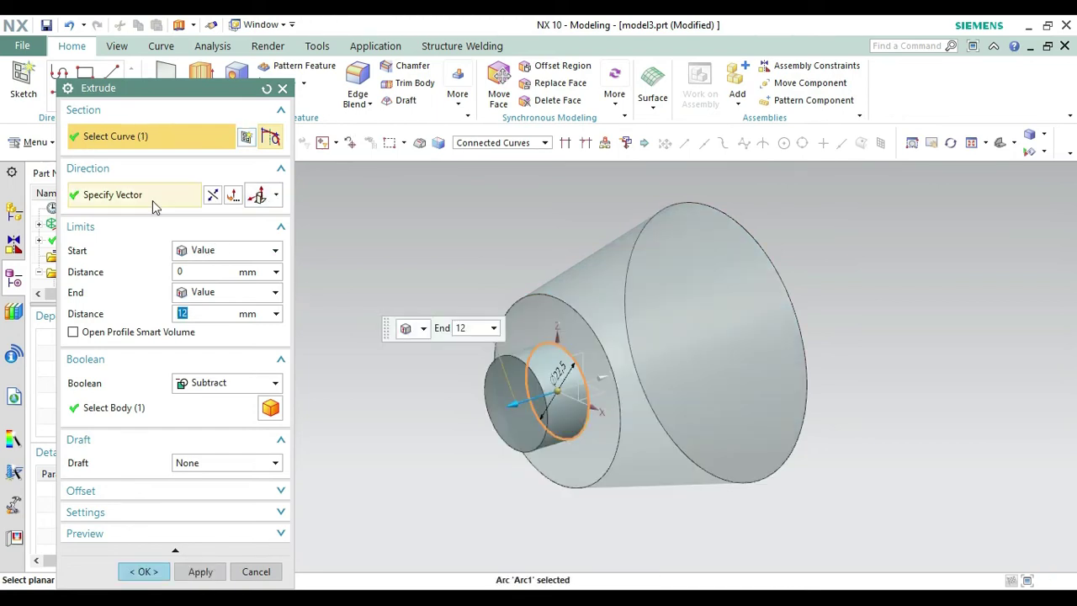
{"action": "left_click", "coordinate": [151, 198]}
{"action": "left_click", "coordinate": [212, 196]}
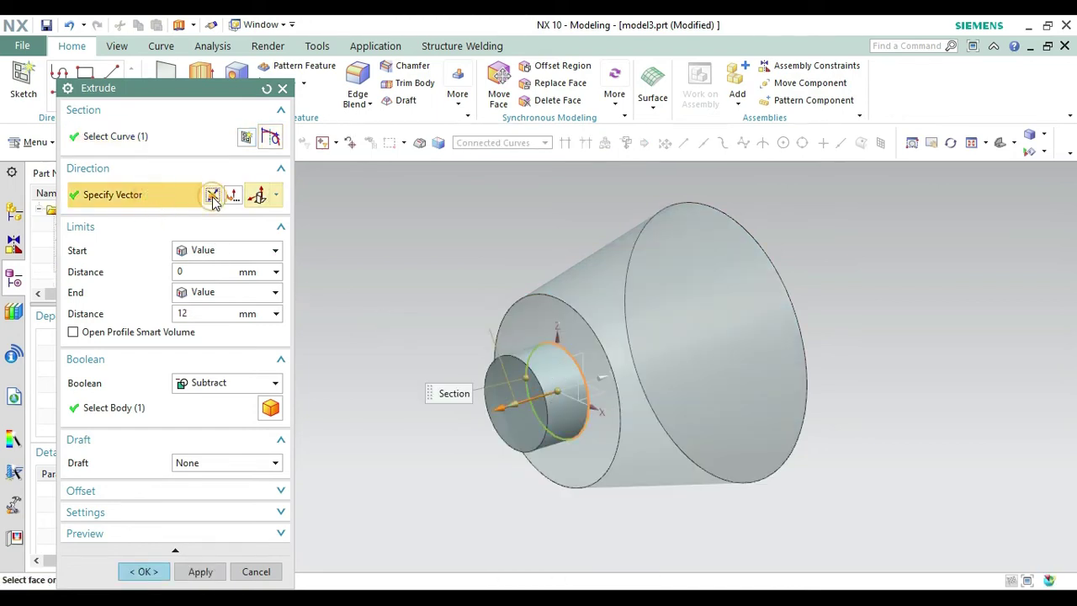
{"action": "left_click", "coordinate": [199, 313]}
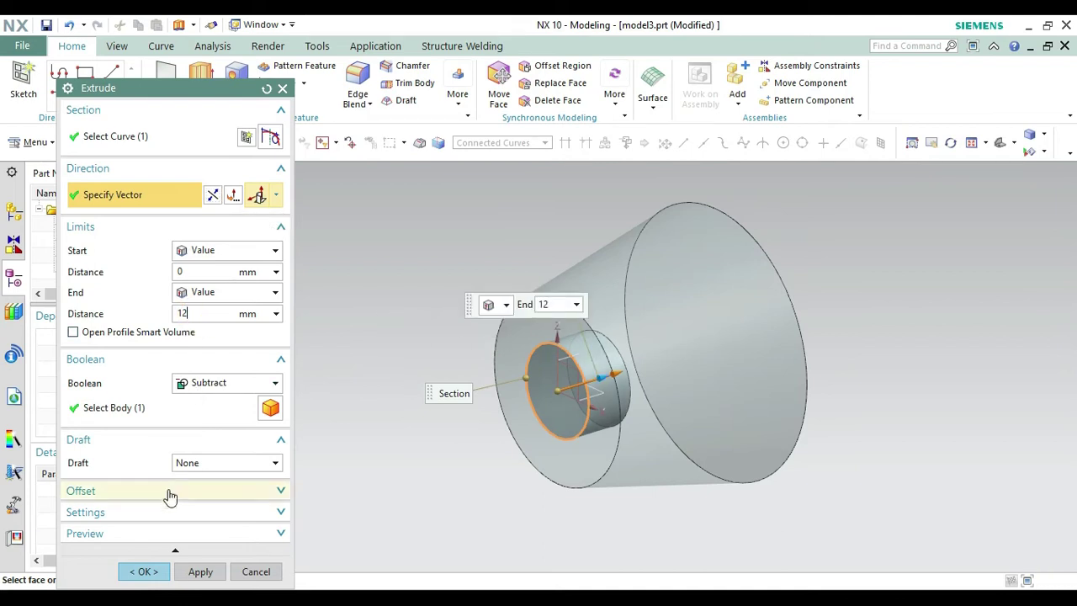
{"action": "left_click", "coordinate": [144, 573]}
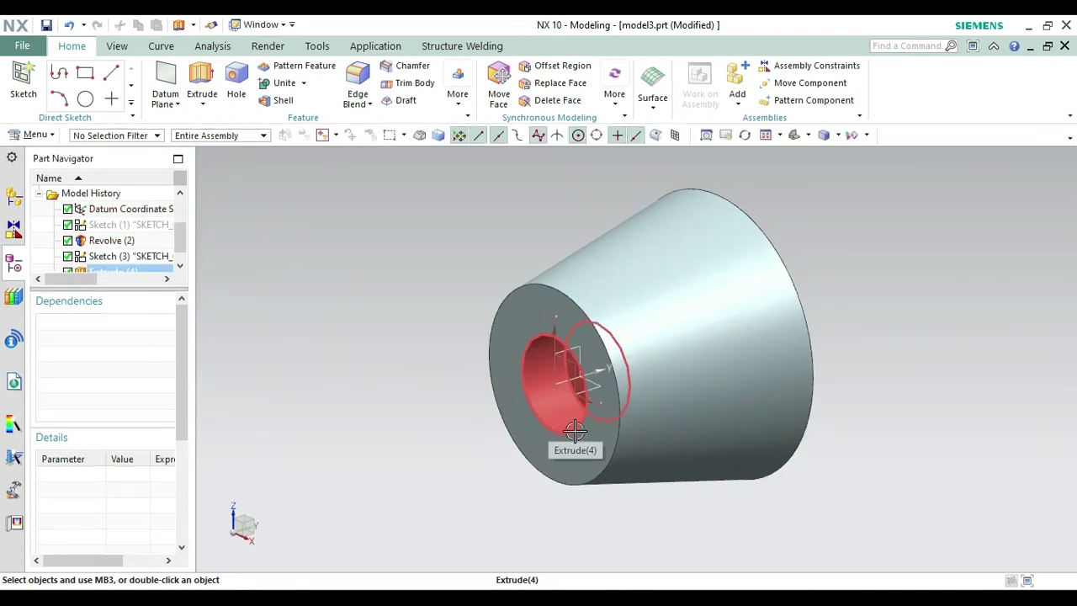
- Hide the hole's circle sketch, and shell the tapered body to a 10 mm thickness with its larger end face removed
{"action": "right_click", "coordinate": [531, 426]}
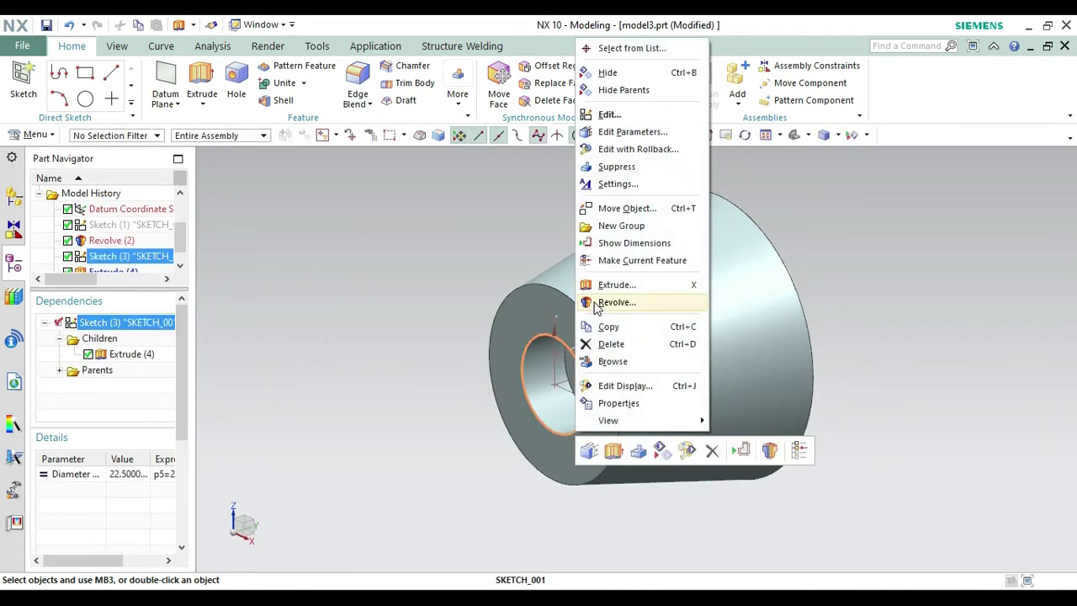
{"action": "left_click", "coordinate": [607, 73]}
{"action": "right_click", "coordinate": [890, 193]}
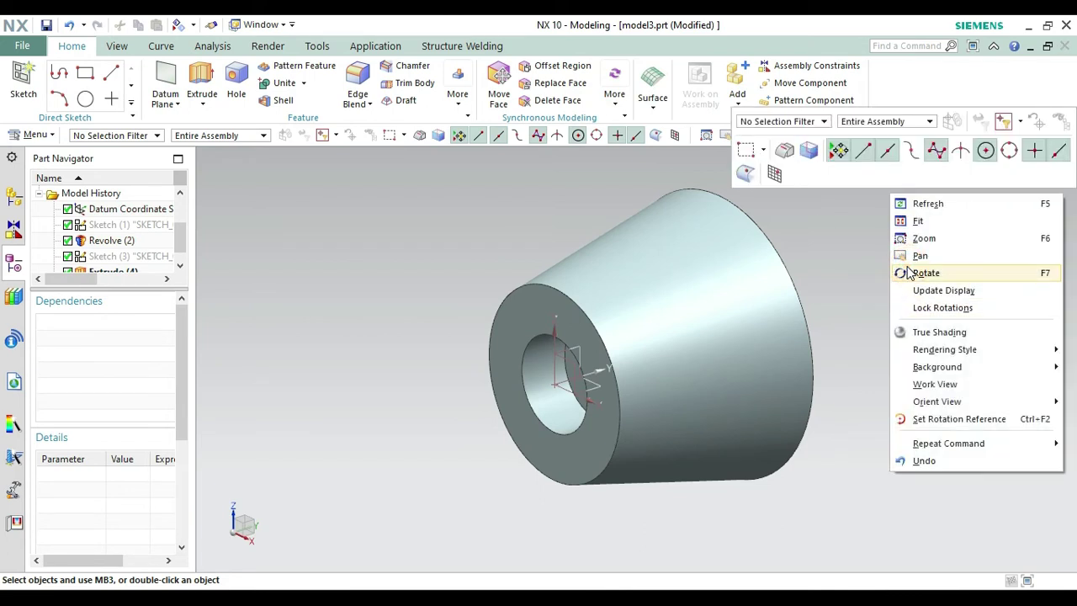
{"action": "left_click", "coordinate": [909, 273]}
{"action": "left_click_drag", "start_coordinate": [904, 265], "coordinate": [815, 298]}
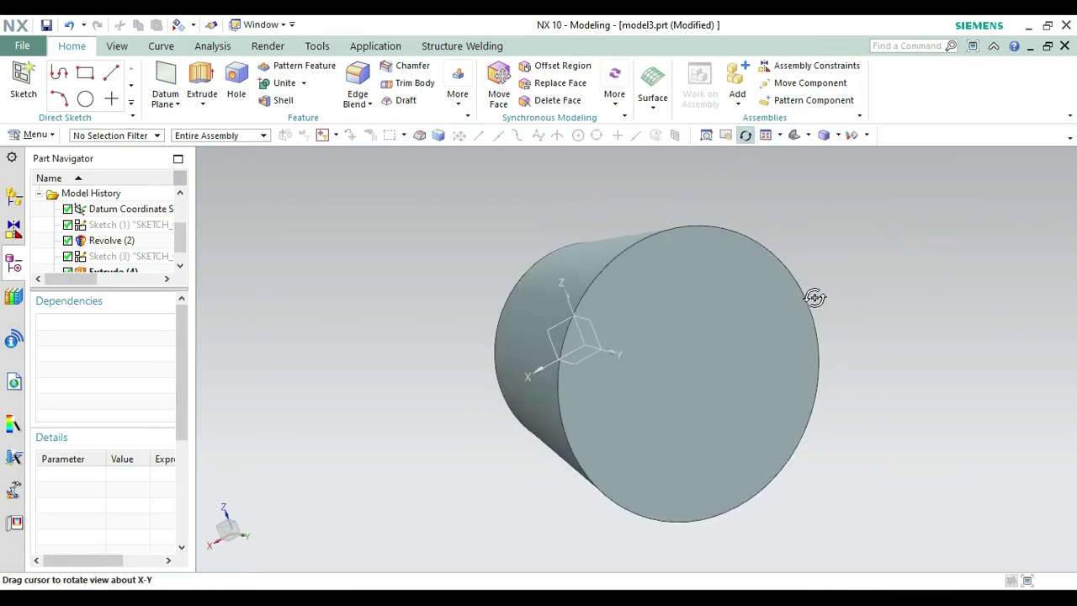
{"action": "key", "text": "Escape"}
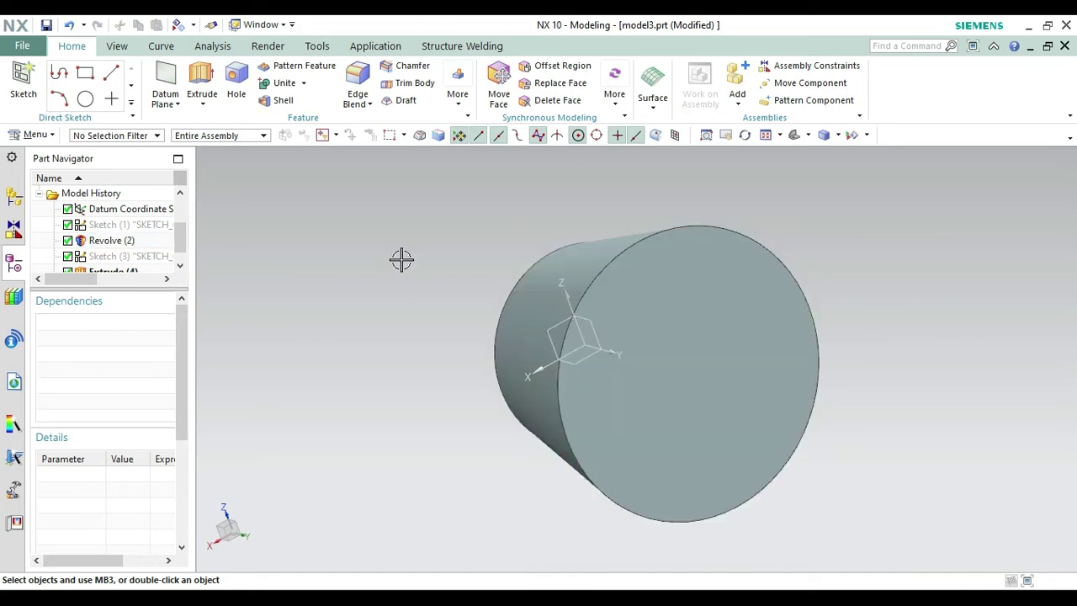
{"action": "left_click", "coordinate": [279, 102]}
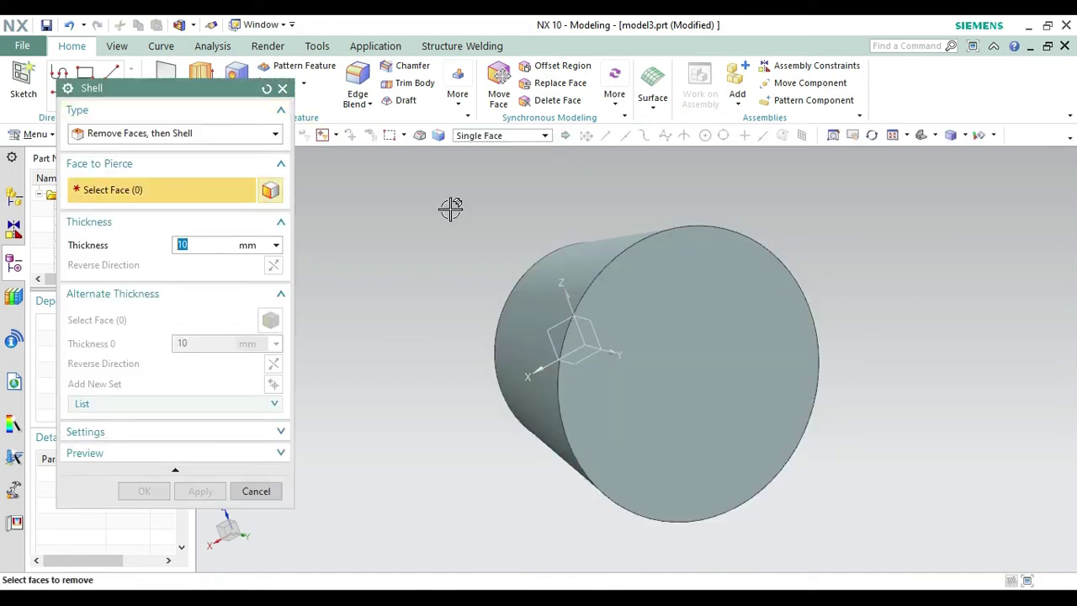
{"action": "left_click", "coordinate": [686, 348]}
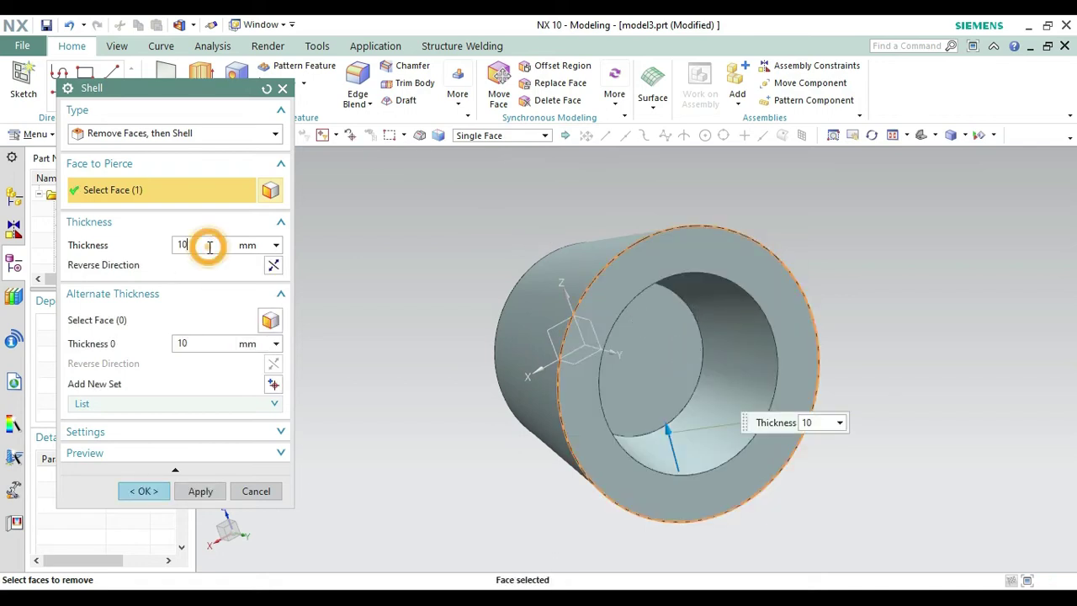
{"action": "left_click", "coordinate": [145, 495]}
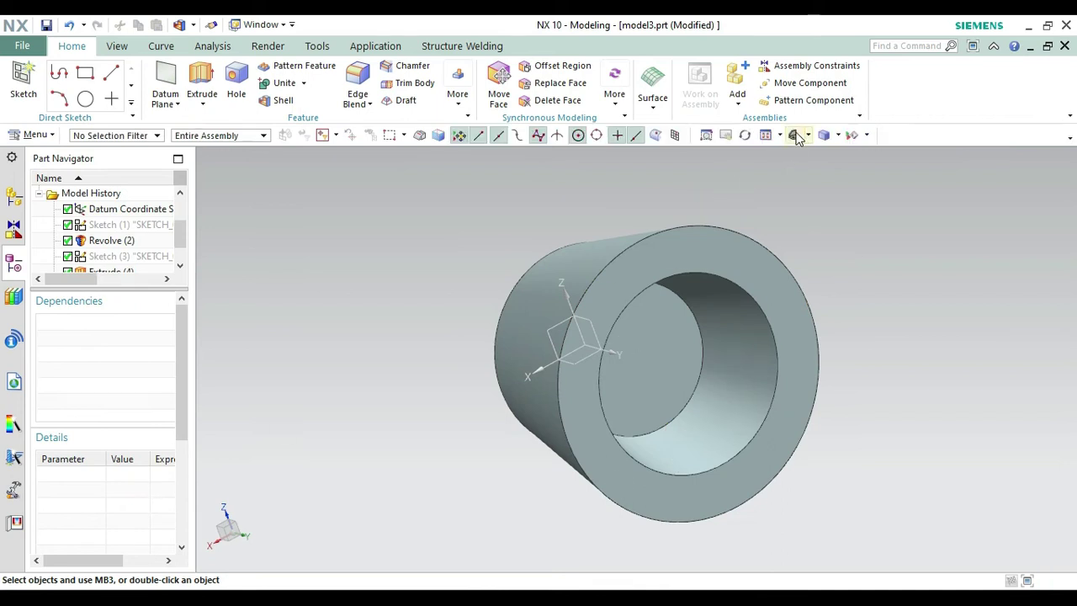
- Start a sketch on the ring-shaped larger end face and draw a 65 mm diameter circle centered at the sketch origin
{"action": "left_click", "coordinate": [796, 137]}
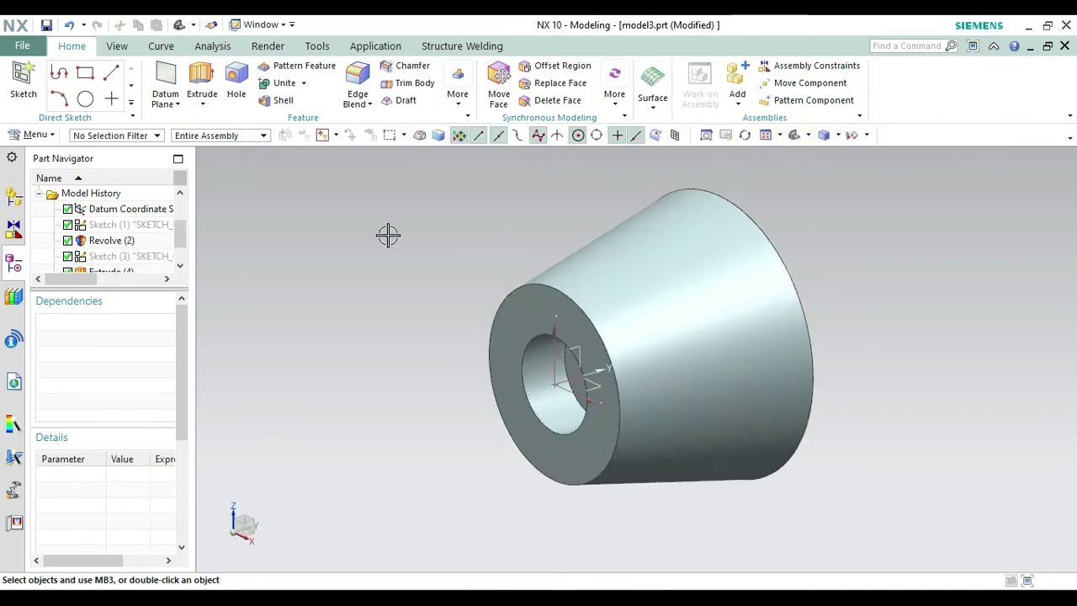
{"action": "right_click", "coordinate": [388, 235]}
{"action": "left_click", "coordinate": [416, 314]}
{"action": "left_click_drag", "start_coordinate": [425, 298], "coordinate": [356, 320]}
{"action": "key", "text": "Escape"}
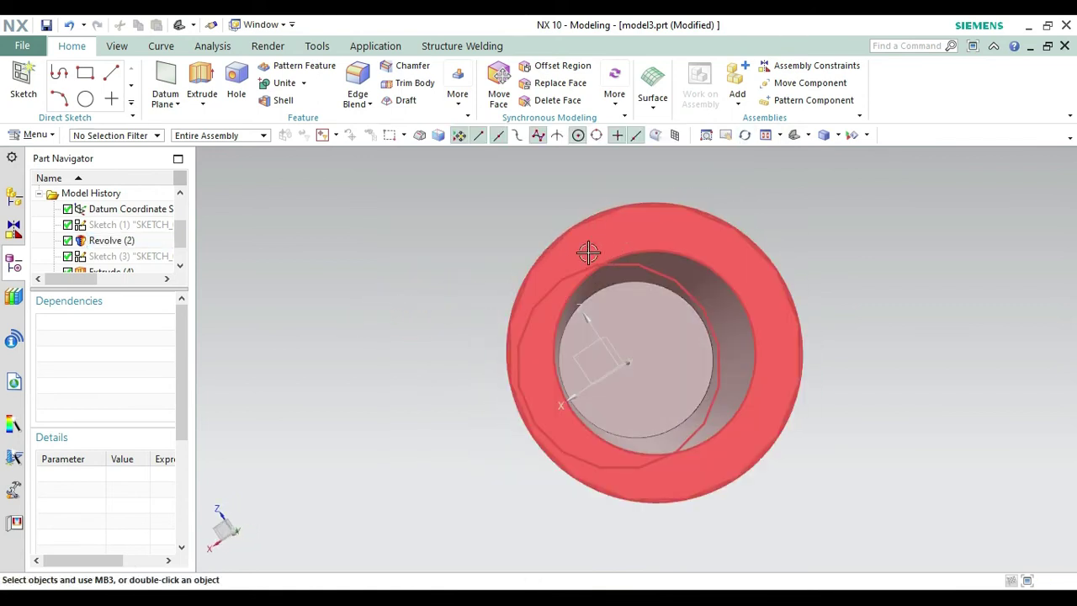
{"action": "left_click", "coordinate": [32, 88]}
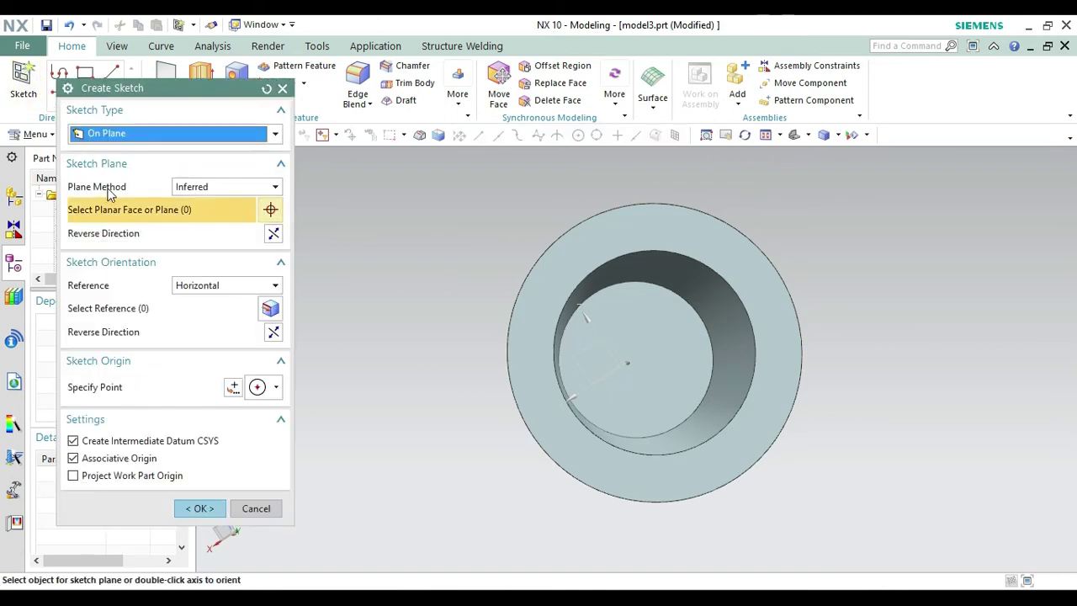
{"action": "left_click", "coordinate": [594, 233]}
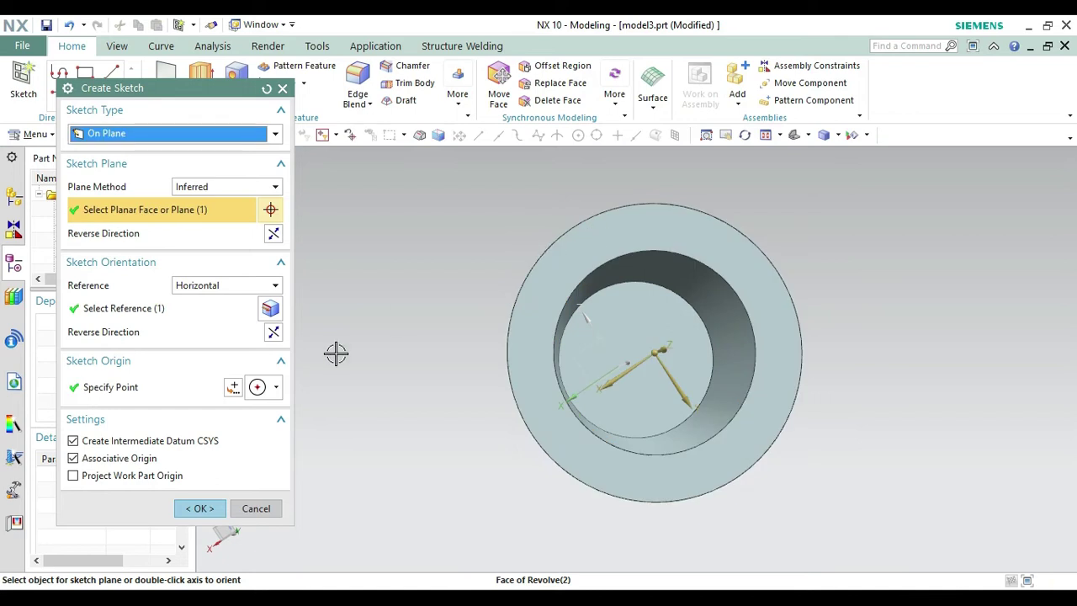
{"action": "left_click", "coordinate": [200, 509]}
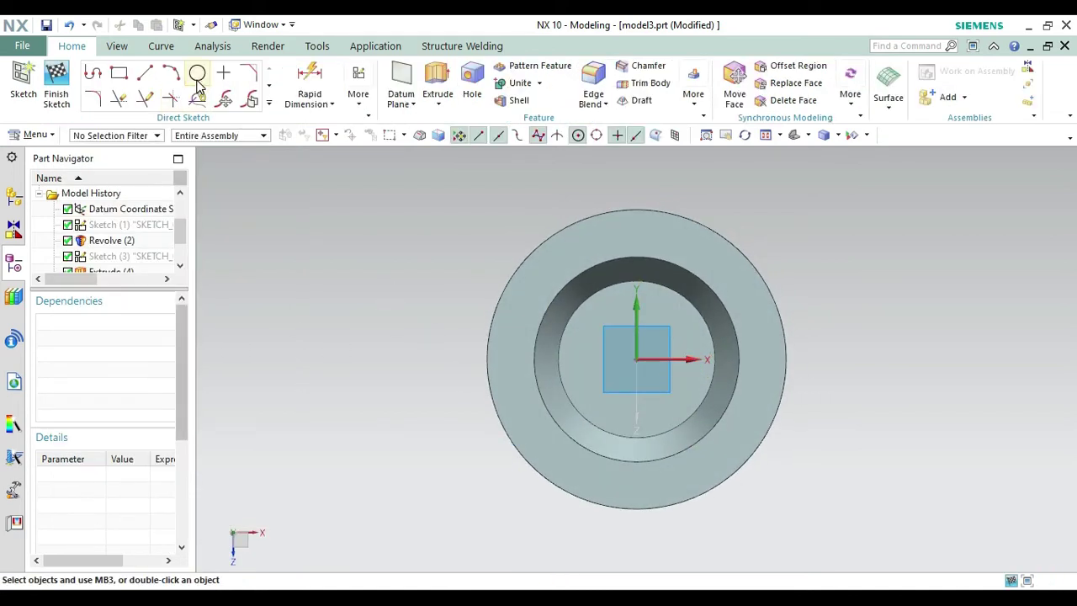
{"action": "left_click", "coordinate": [197, 74]}
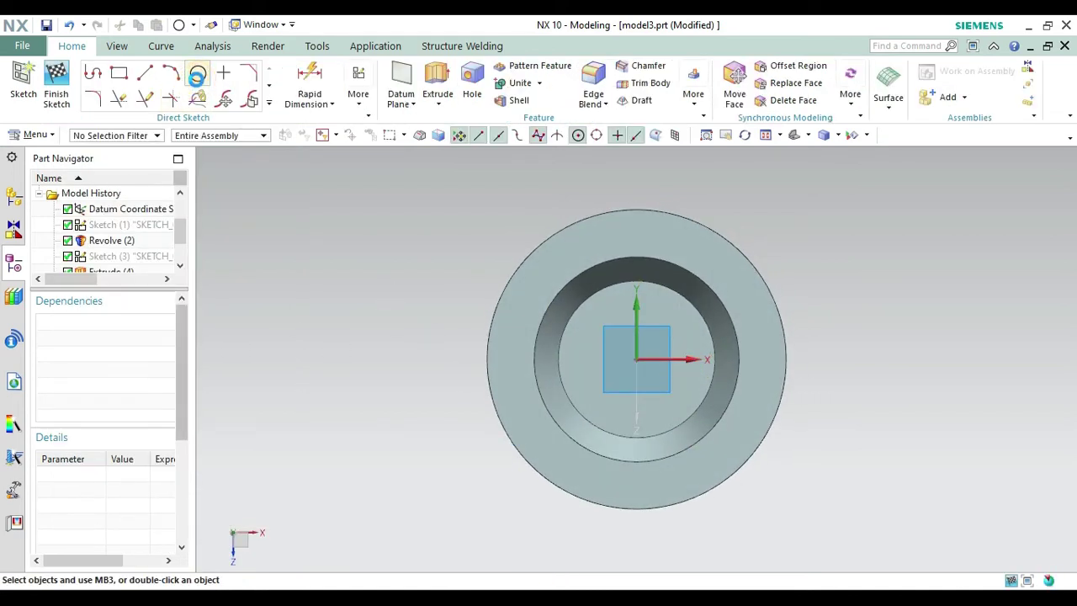
{"action": "left_click", "coordinate": [631, 361]}
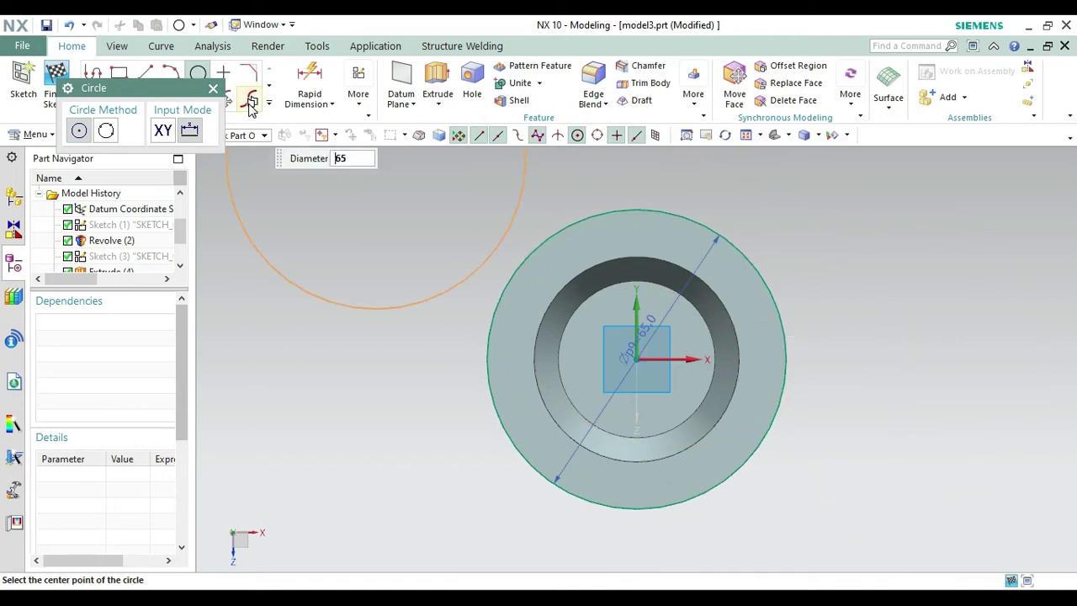
{"action": "left_click", "coordinate": [215, 90]}
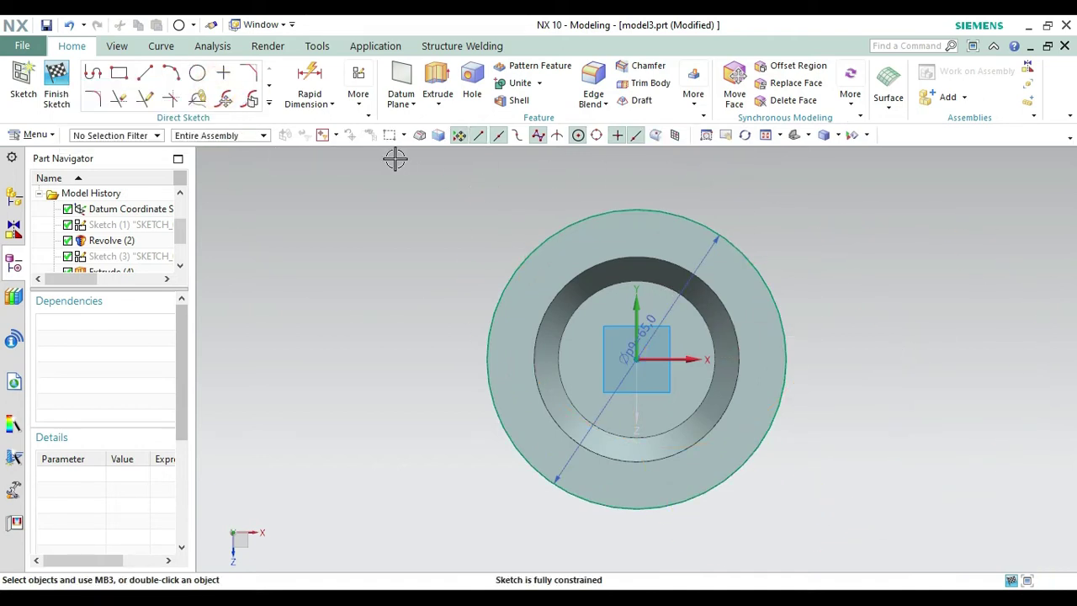
- Sketch a vertical line about 39 mm long upward from the circle's center and trim the portion outside the 65 mm circle
{"action": "left_click", "coordinate": [144, 73]}
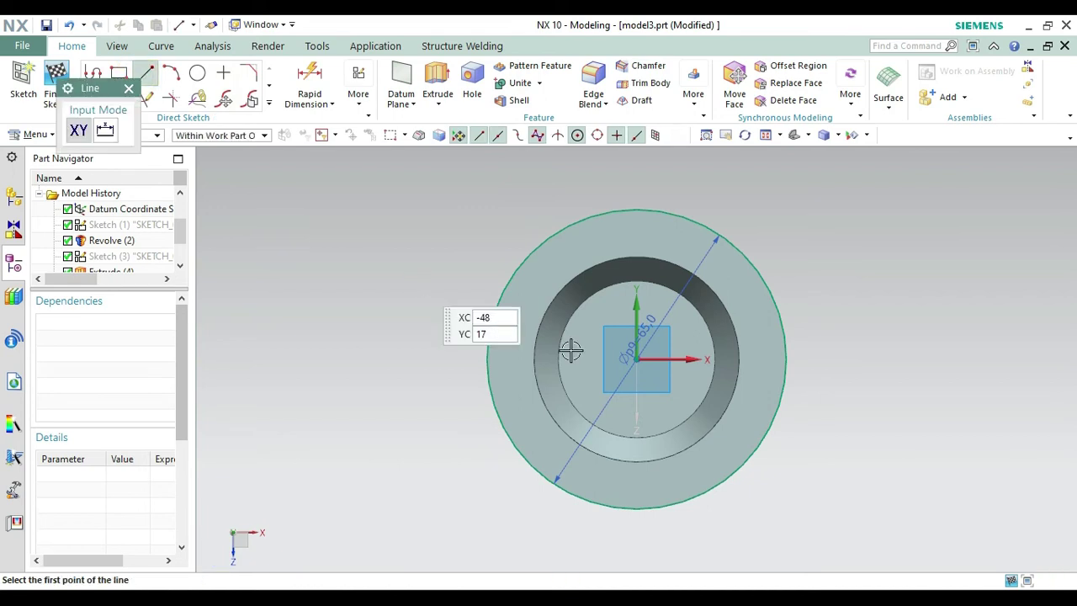
{"action": "left_click", "coordinate": [636, 360]}
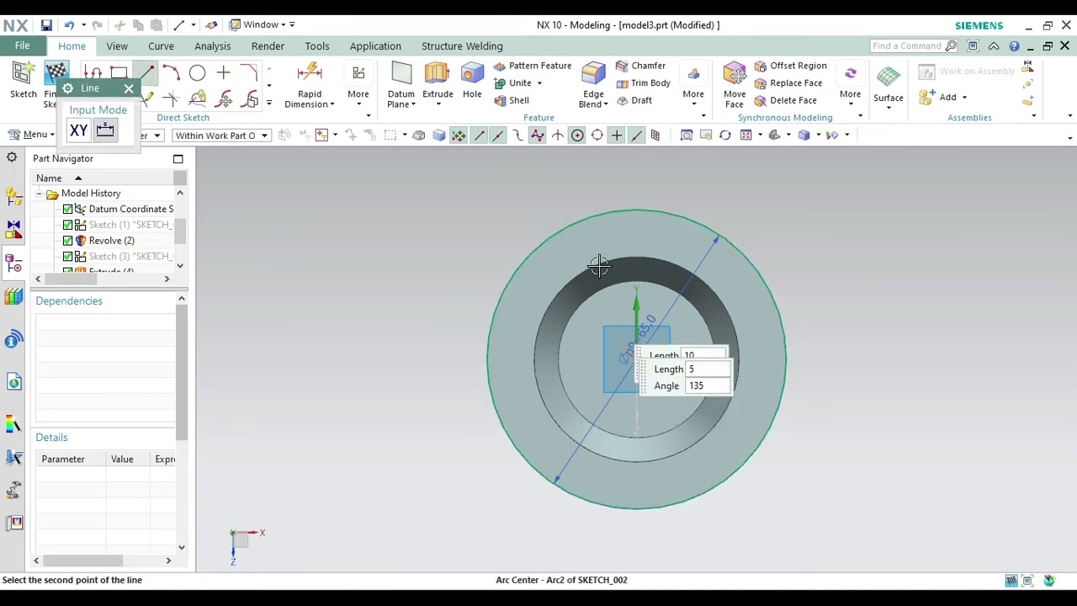
{"action": "left_click", "coordinate": [637, 179]}
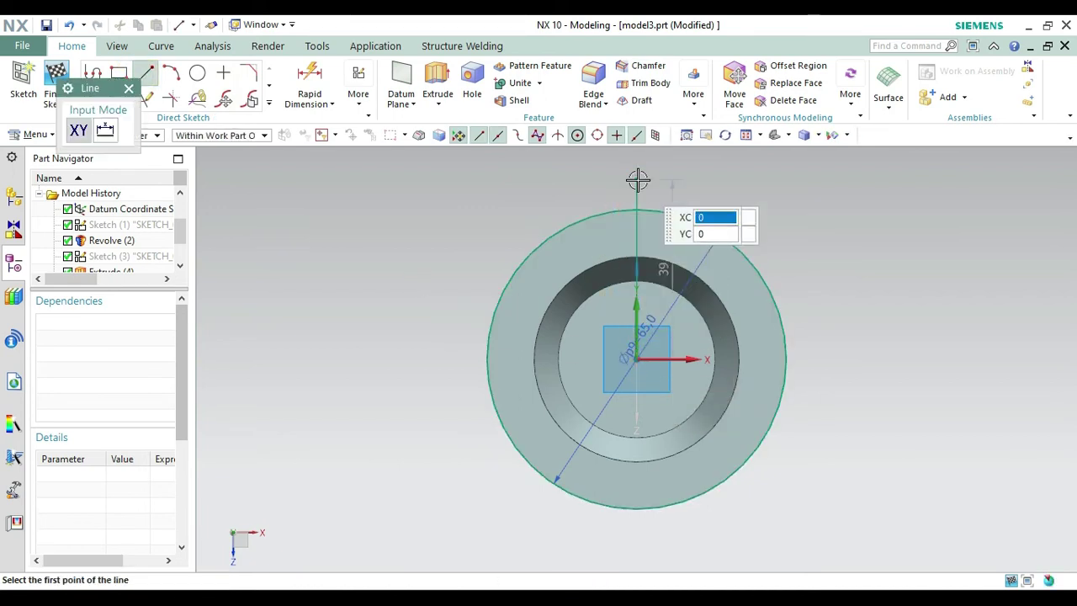
{"action": "left_click", "coordinate": [129, 88]}
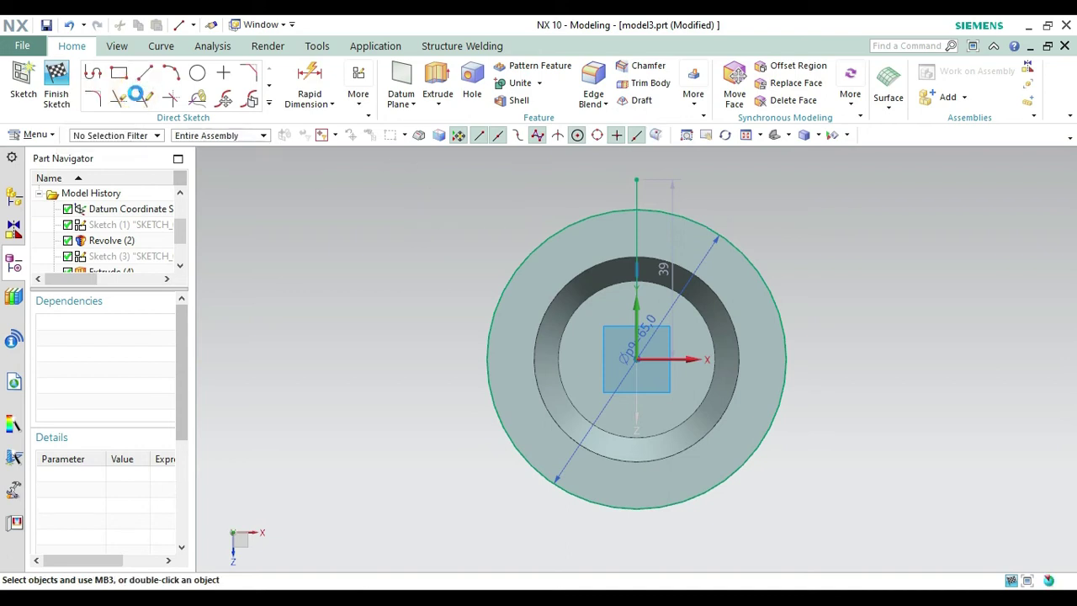
{"action": "left_click", "coordinate": [119, 99]}
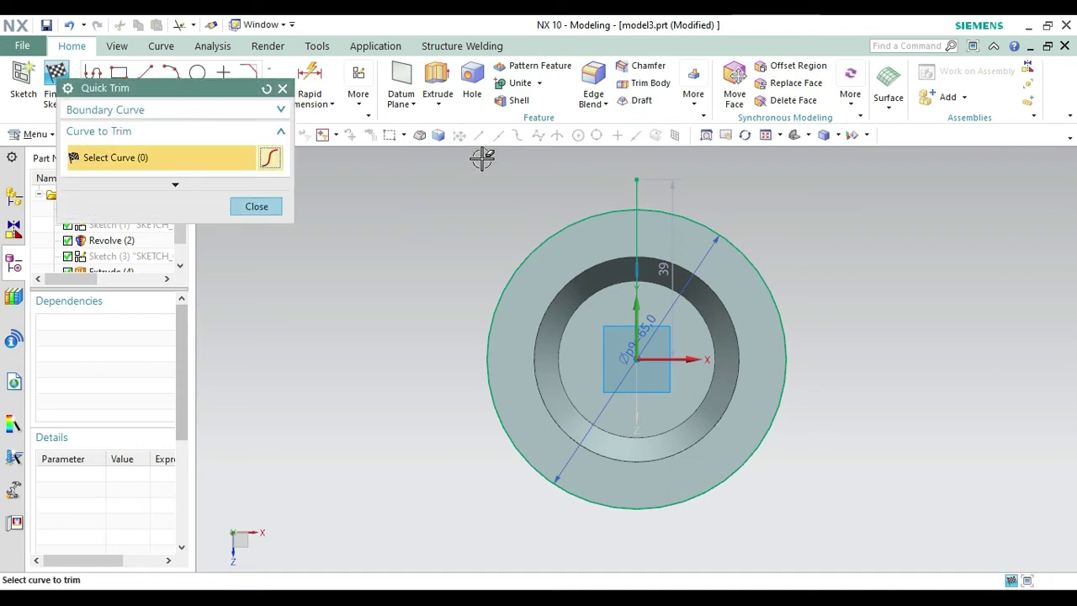
{"action": "left_click", "coordinate": [636, 175]}
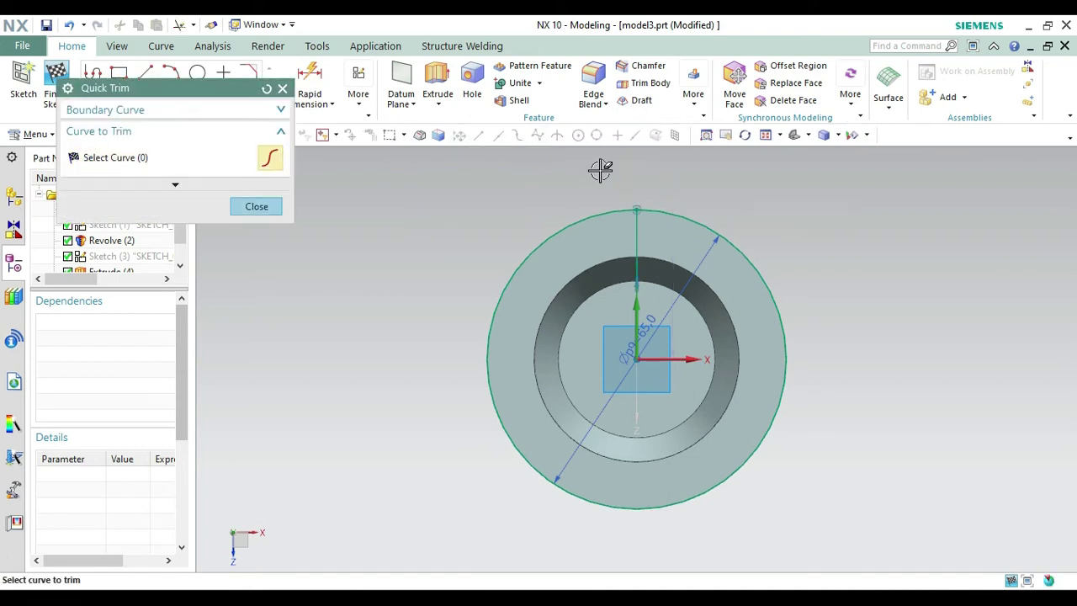
{"action": "left_click", "coordinate": [285, 89]}
- Sketch a 10 mm diameter circle centered on the vertical line's upper end and trim its arc outside the 65 mm circle
{"action": "scroll", "coordinate": [657, 165], "scroll_direction": "down", "scroll_amount": 2}
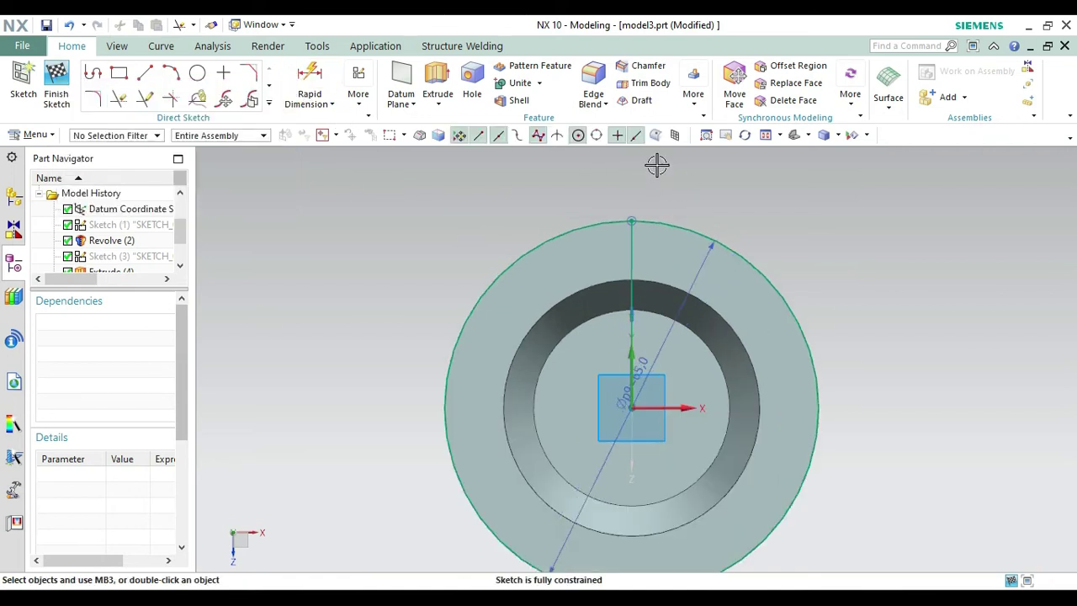
{"action": "left_click", "coordinate": [198, 82]}
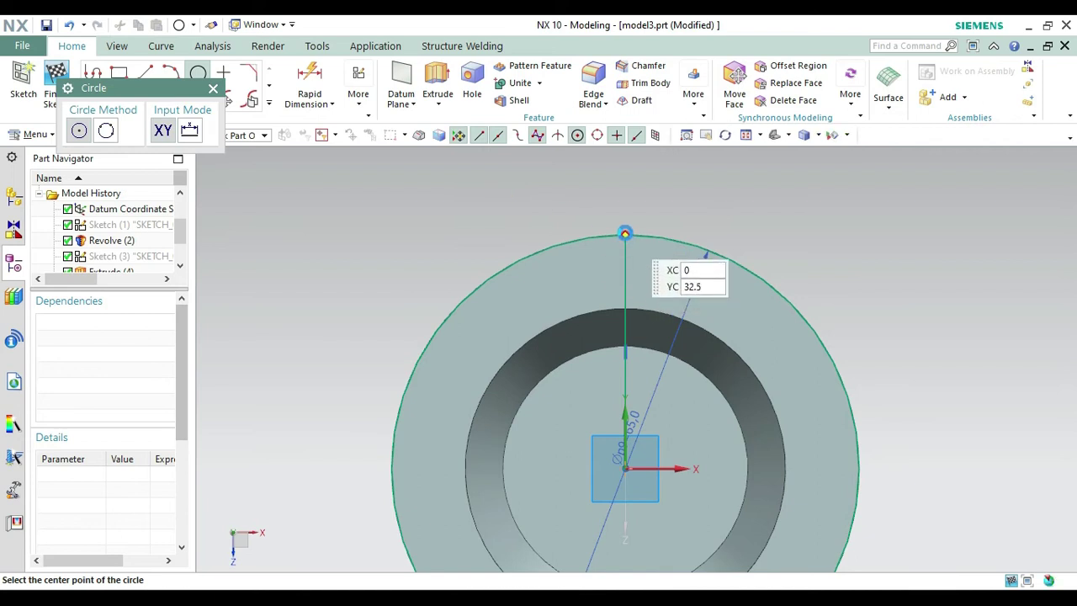
{"action": "left_click", "coordinate": [624, 233]}
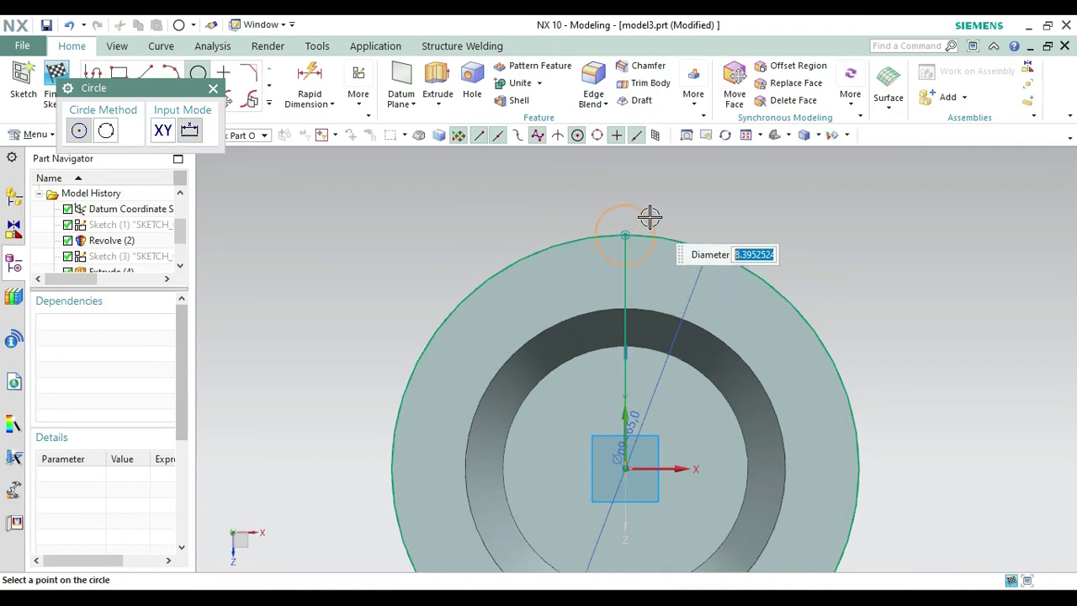
{"action": "left_click", "coordinate": [649, 217]}
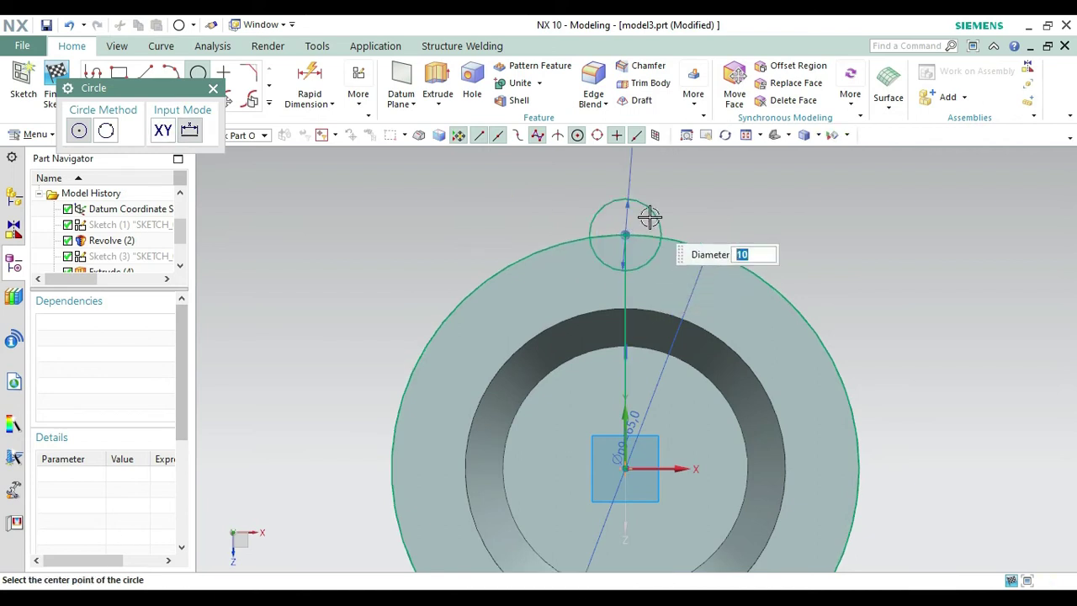
{"action": "left_click", "coordinate": [214, 89]}
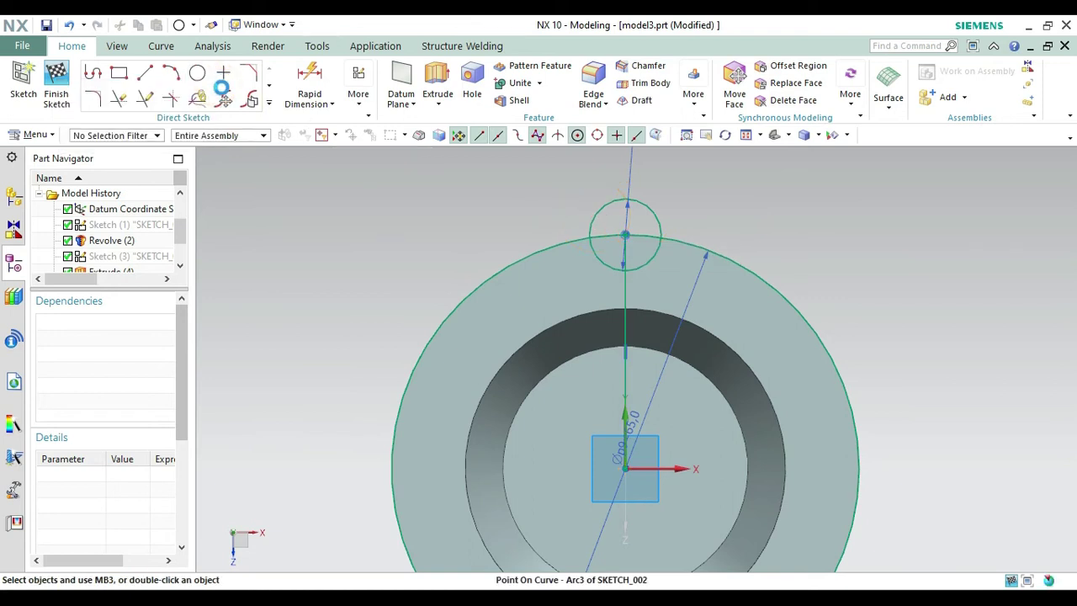
{"action": "left_click", "coordinate": [119, 103]}
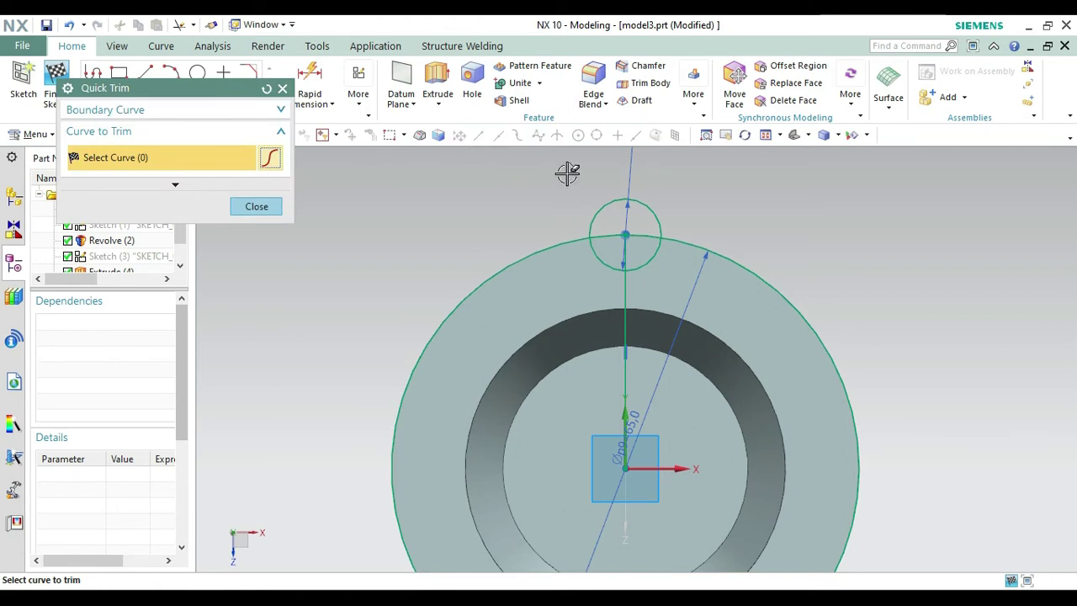
{"action": "left_click", "coordinate": [626, 195]}
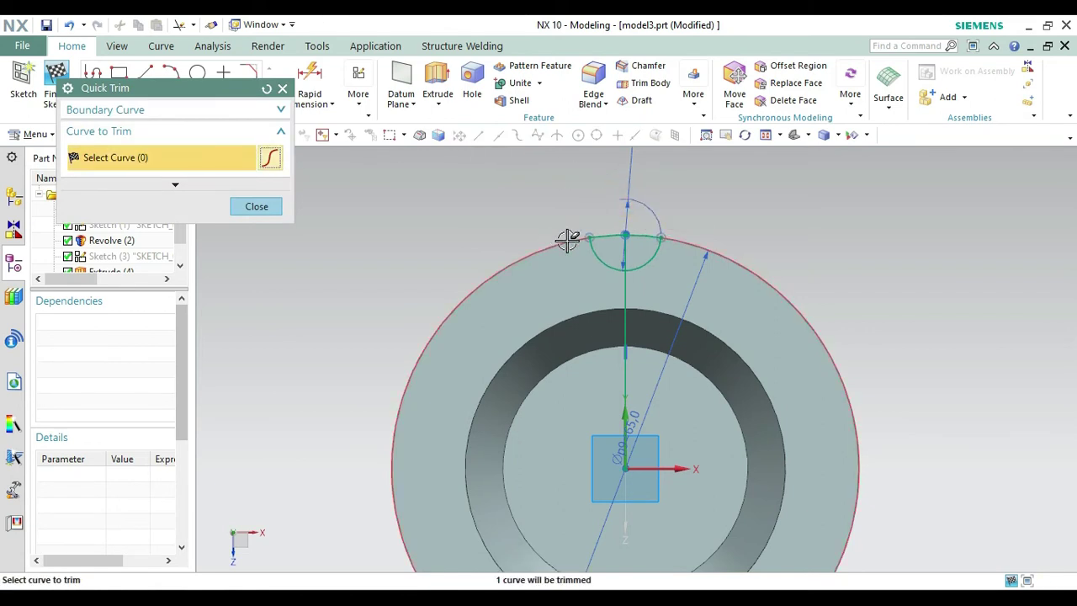
{"action": "left_click", "coordinate": [282, 88]}
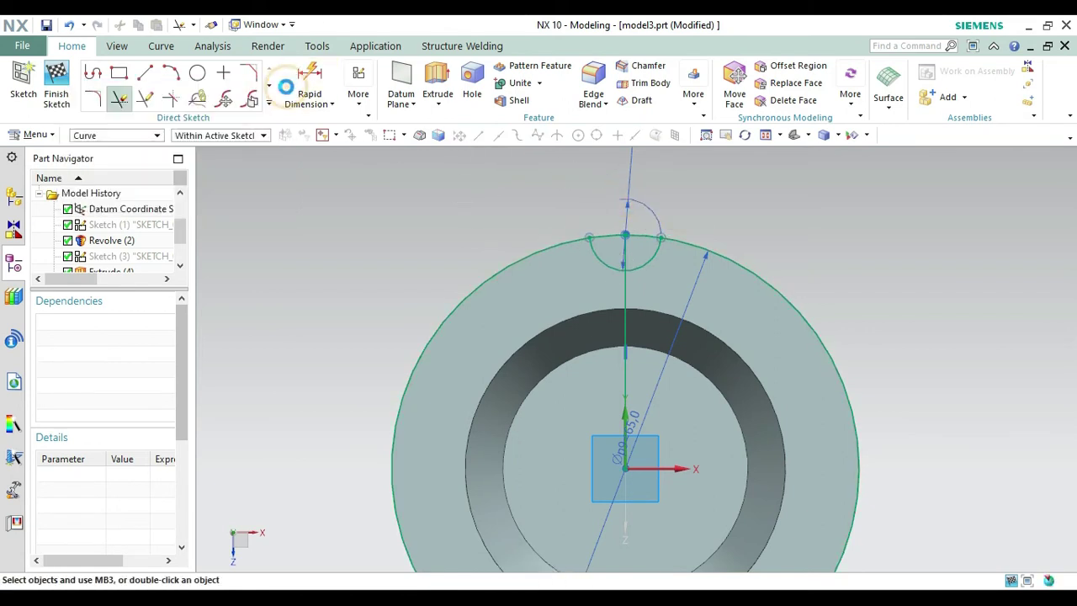
- Sketch a horizontal line about 38 mm long in the negative X direction from the center and trim the portion outside the 65 mm circle
{"action": "left_click", "coordinate": [149, 75]}
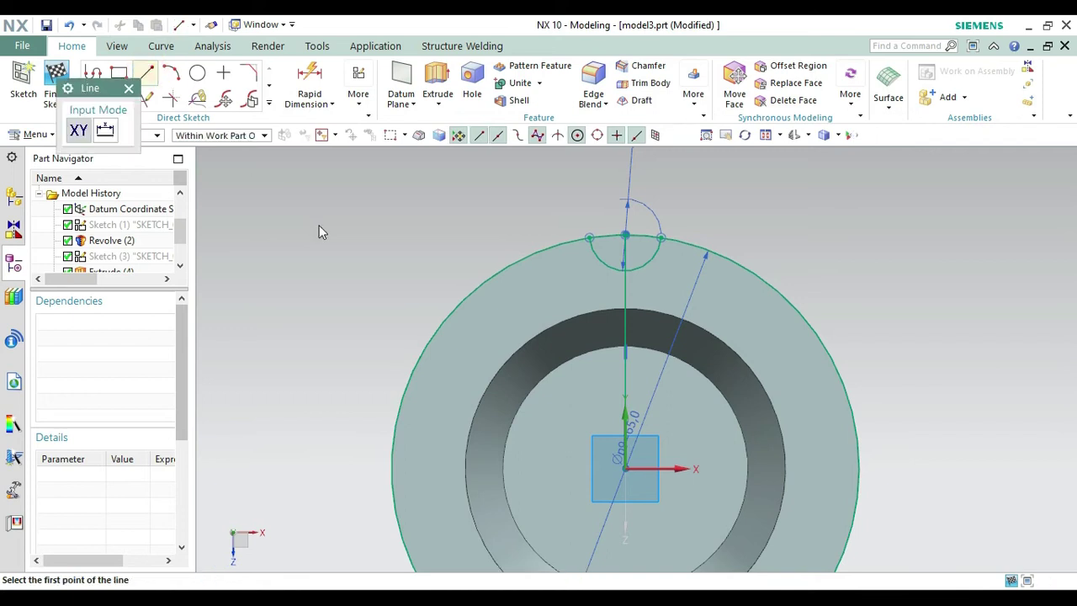
{"action": "left_click", "coordinate": [626, 469]}
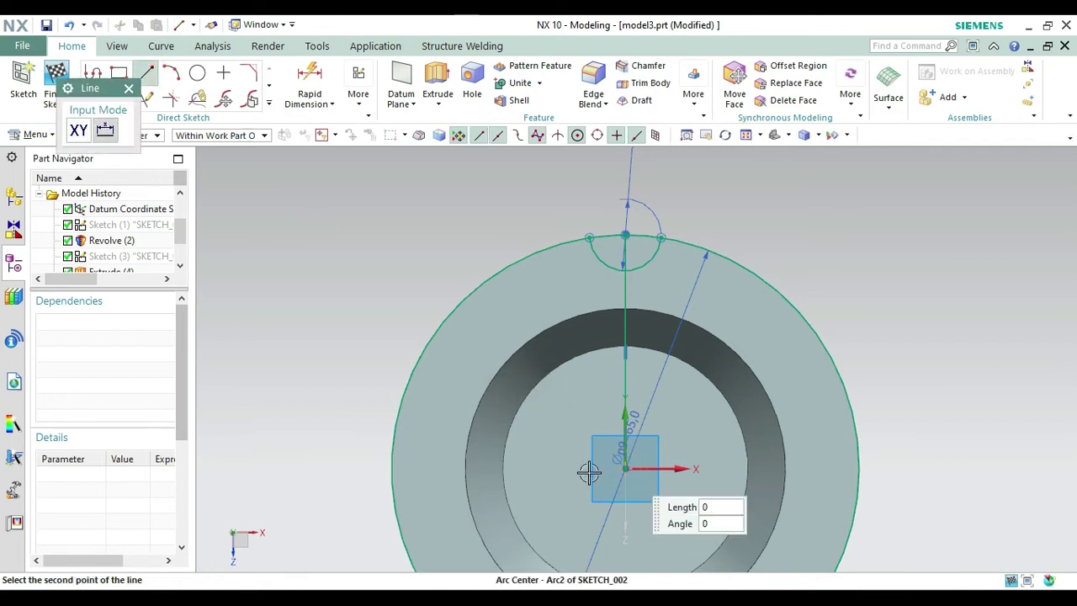
{"action": "left_click", "coordinate": [353, 467]}
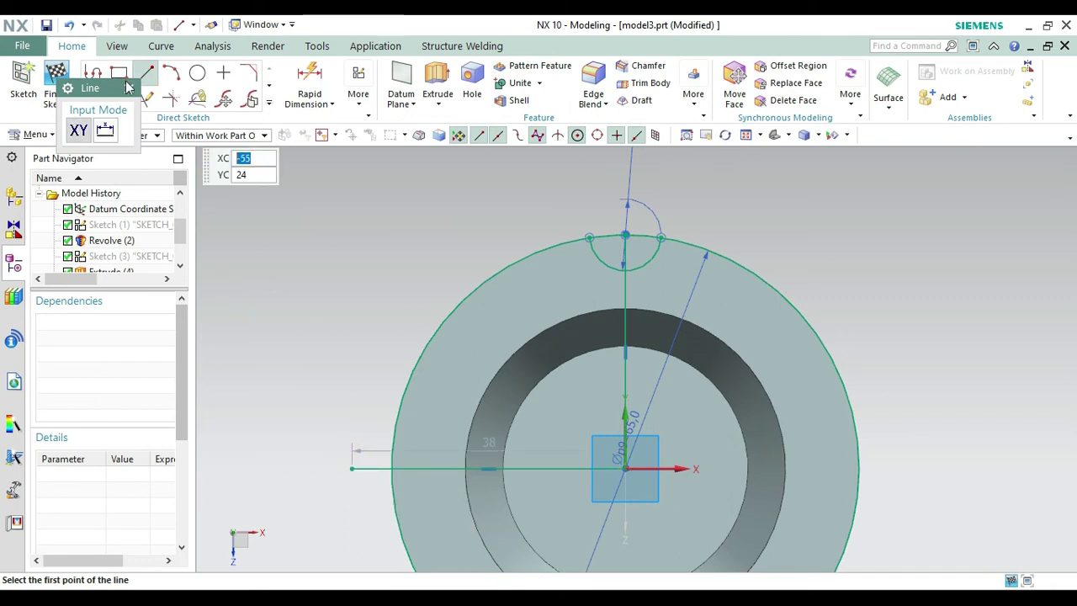
{"action": "left_click", "coordinate": [129, 88]}
{"action": "left_click", "coordinate": [117, 100]}
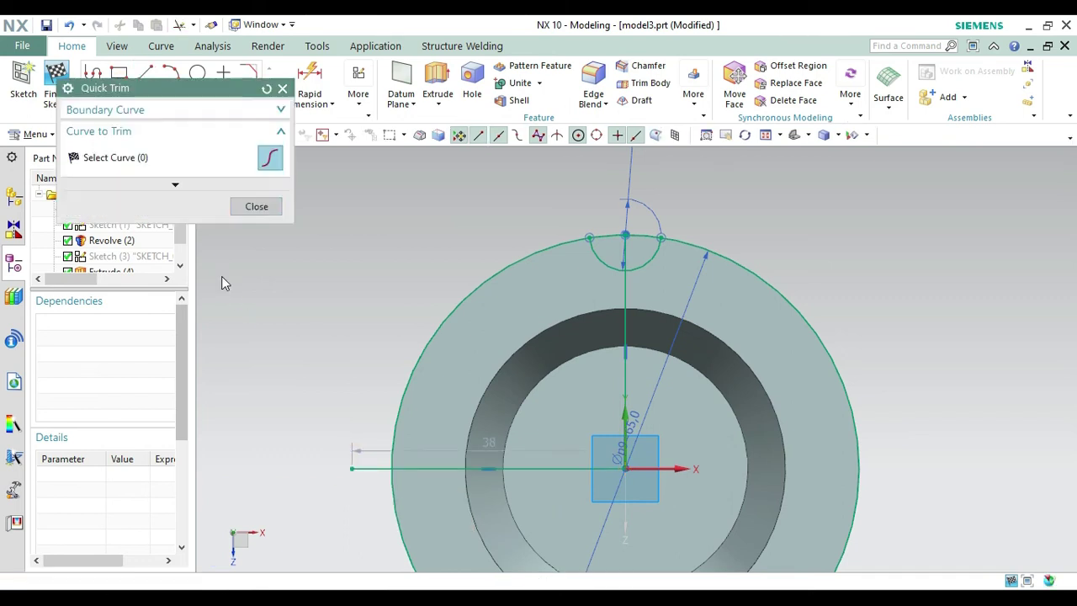
{"action": "left_click", "coordinate": [378, 468]}
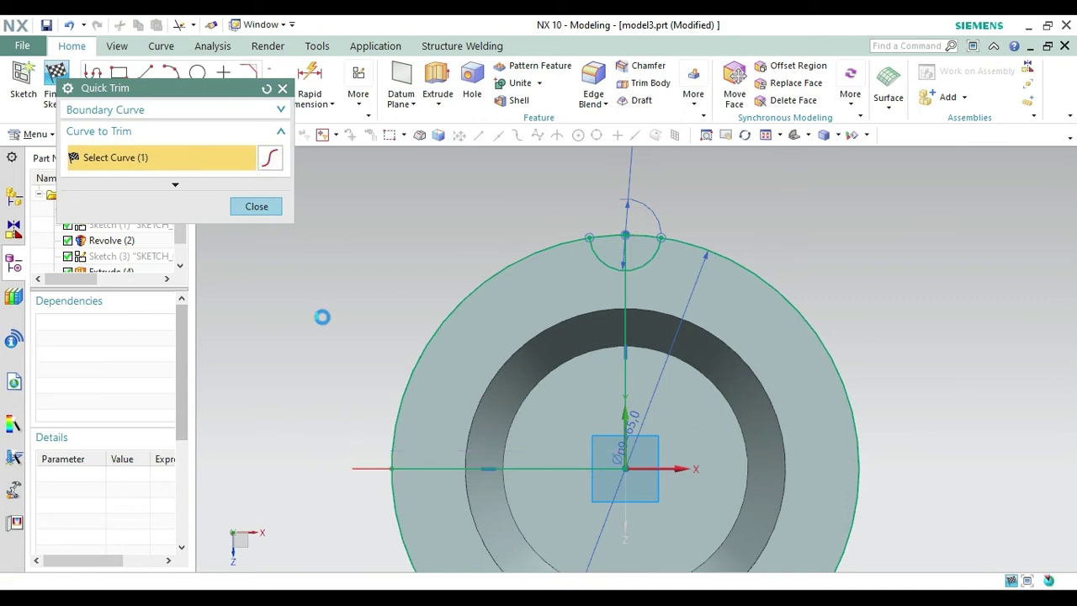
{"action": "left_click", "coordinate": [283, 89]}
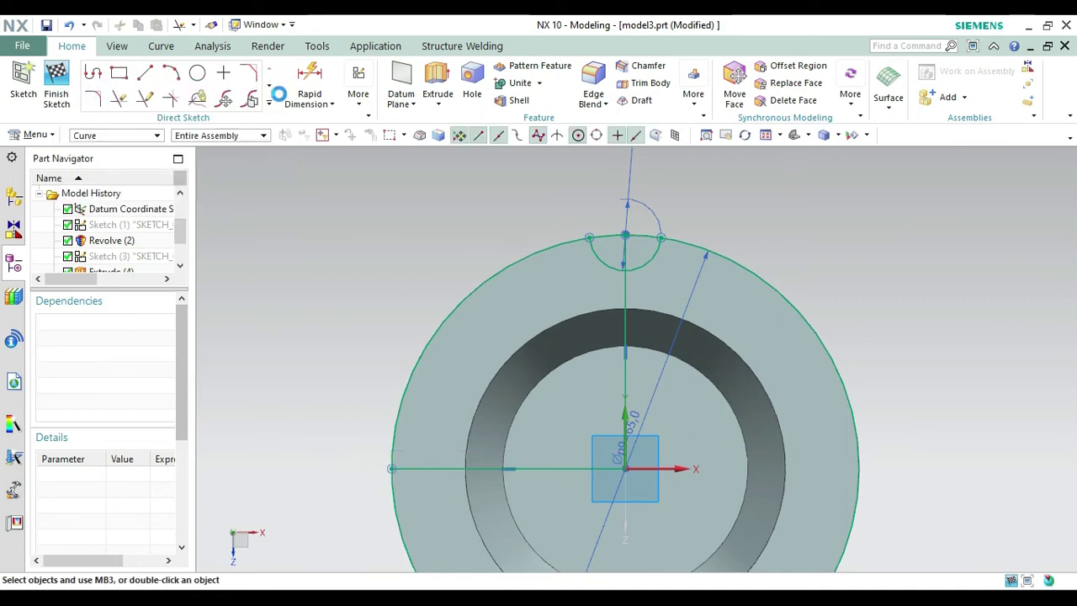
- Sketch a 10 mm diameter circle centered on the horizontal line's outer end and trim its arc outside the 65 mm circle
{"action": "left_click", "coordinate": [197, 71]}
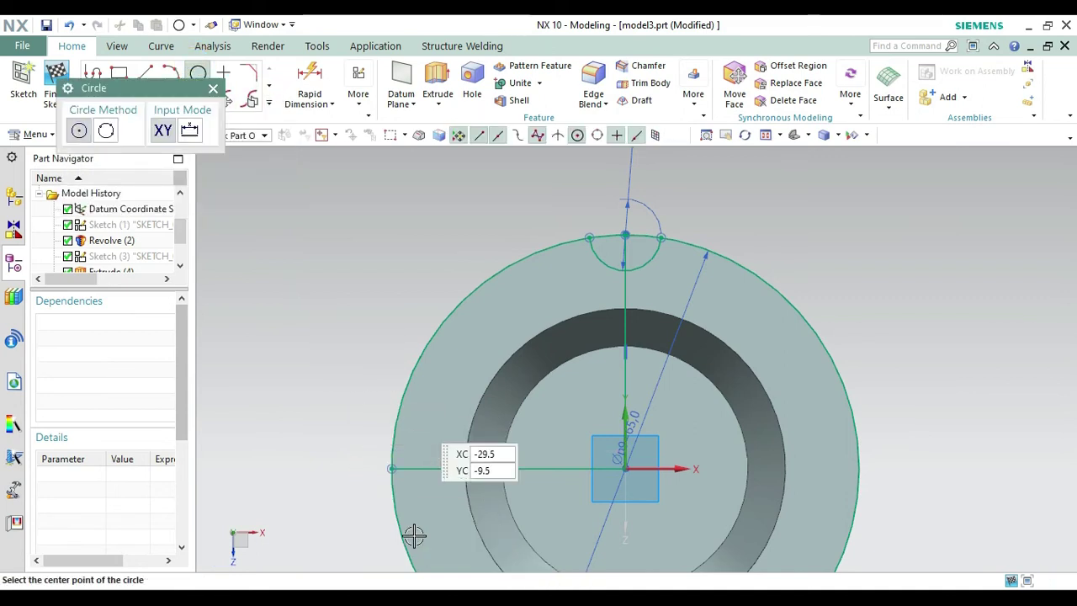
{"action": "left_click", "coordinate": [391, 468]}
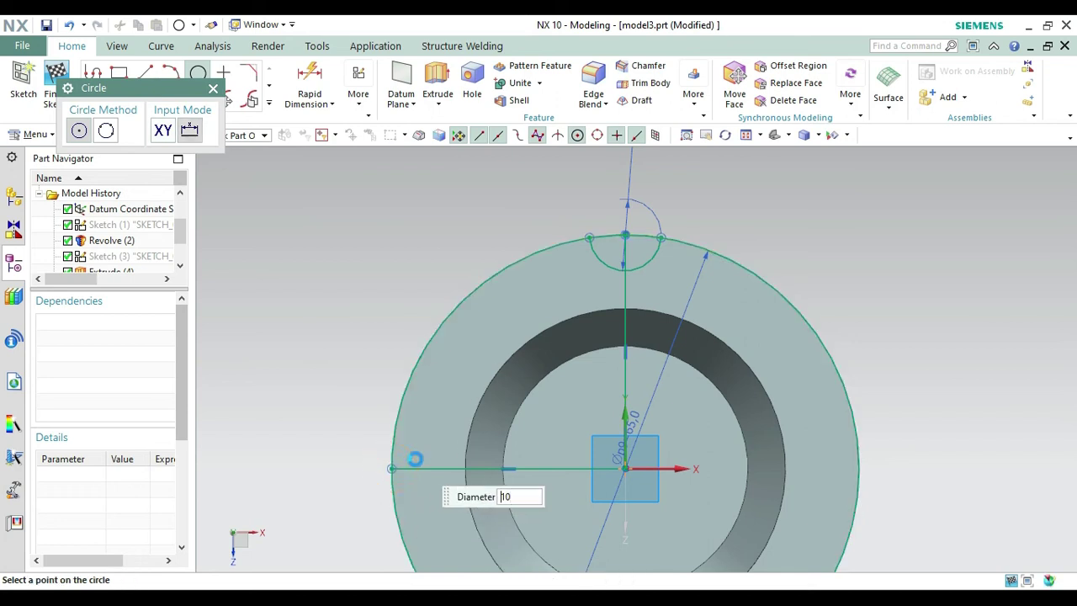
{"action": "key", "text": "Return"}
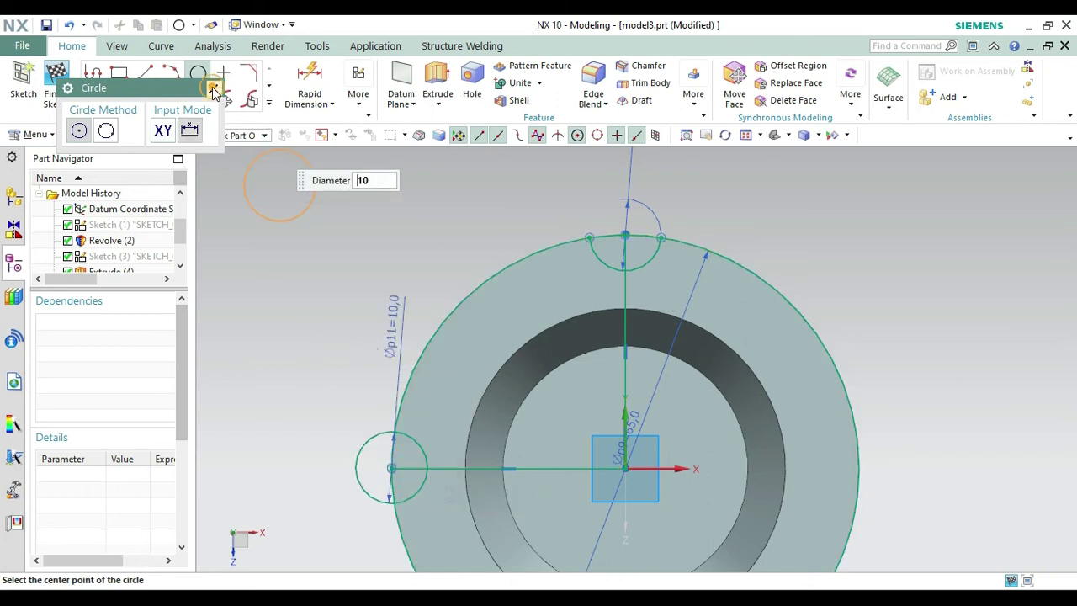
{"action": "left_click", "coordinate": [214, 89]}
{"action": "left_click", "coordinate": [121, 101]}
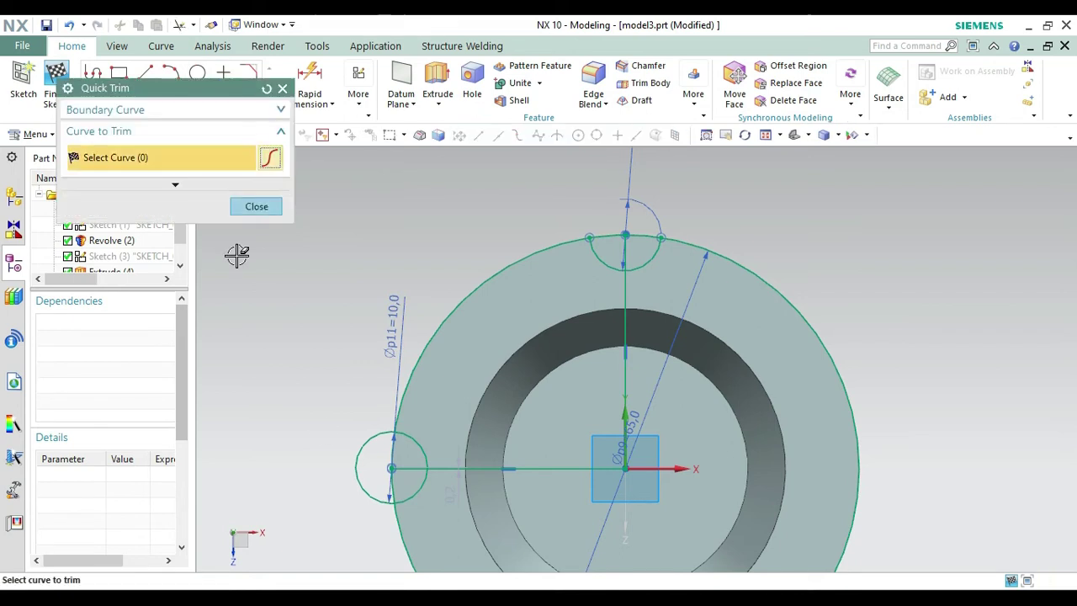
{"action": "left_click", "coordinate": [352, 473]}
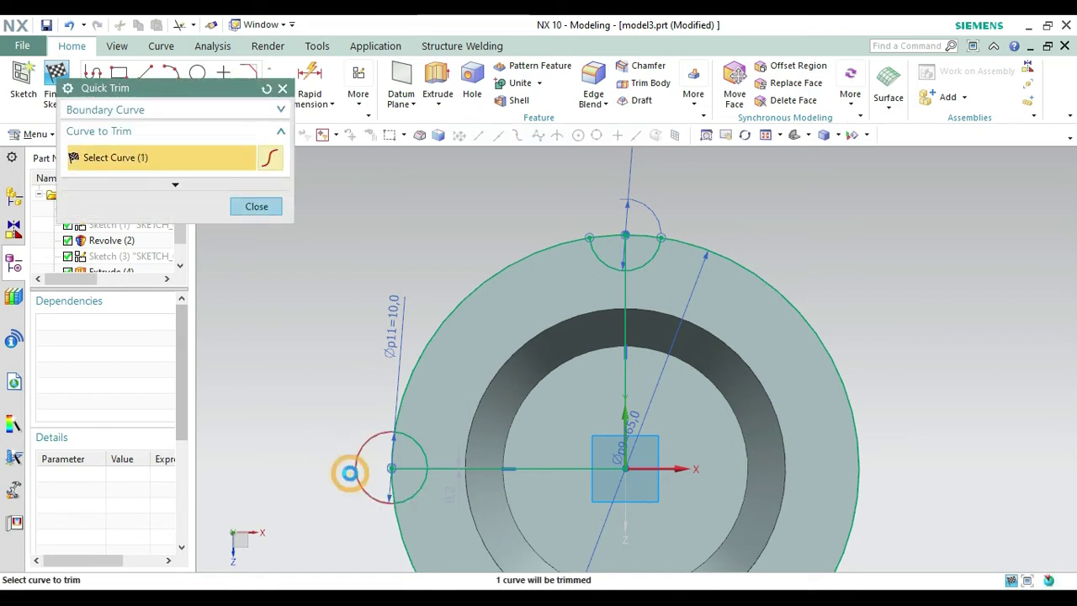
- Trim away both construction lines and the 65 mm circle's arcs between the notches, keeping only the two closed notch profiles
{"action": "left_click", "coordinate": [413, 468]}
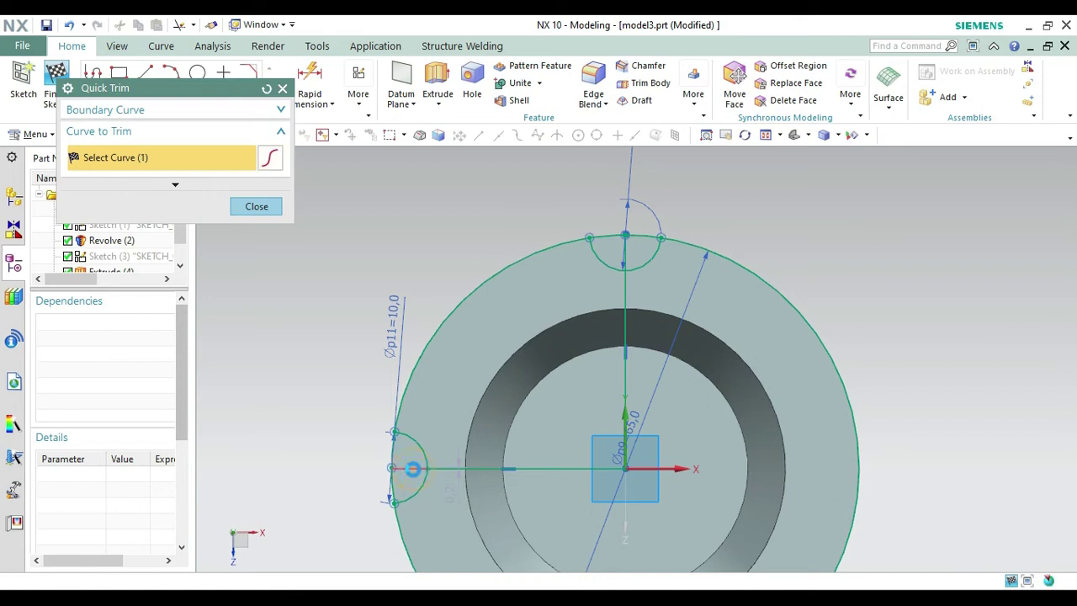
{"action": "left_click", "coordinate": [474, 466]}
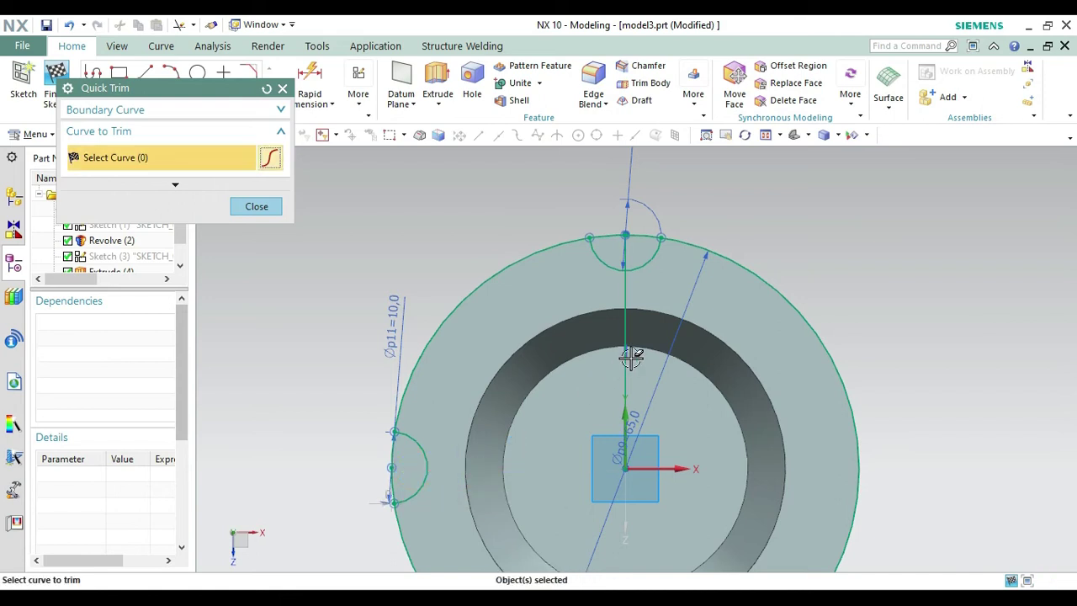
{"action": "left_click", "coordinate": [625, 251]}
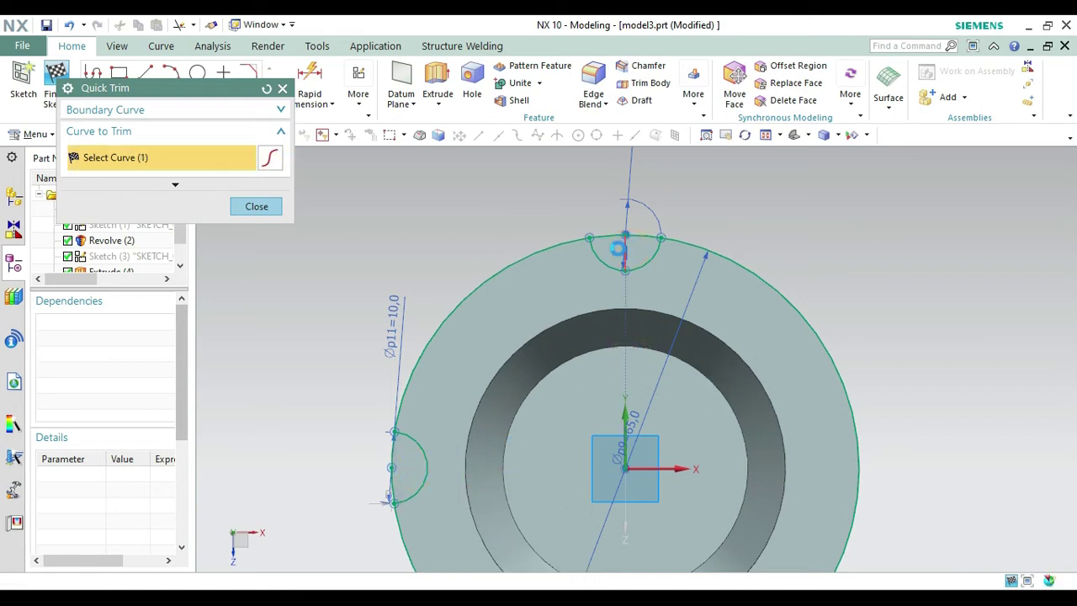
{"action": "left_click", "coordinate": [507, 261]}
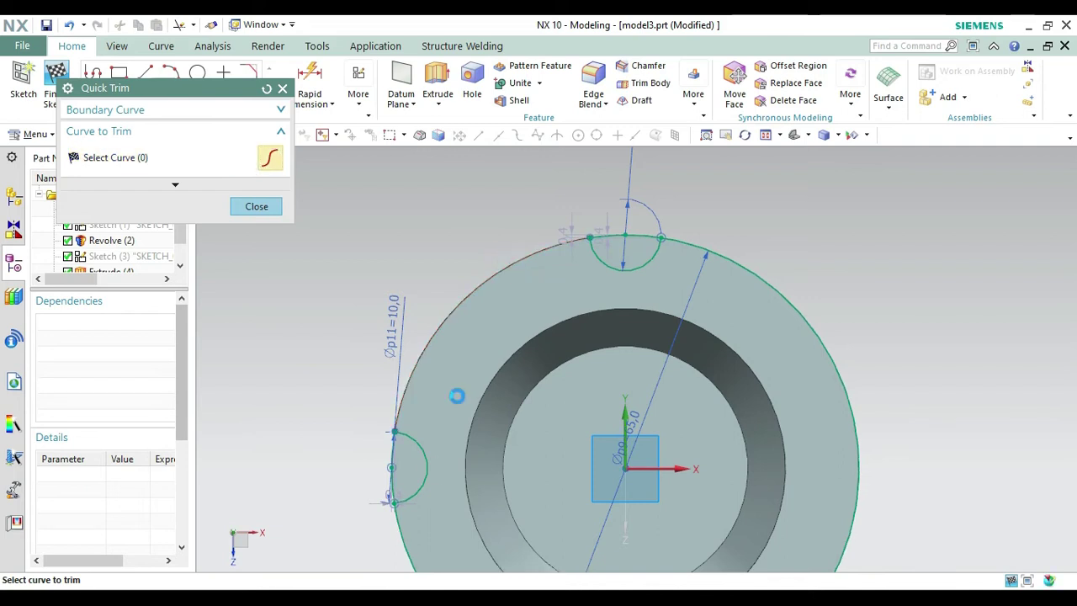
{"action": "left_click", "coordinate": [410, 552]}
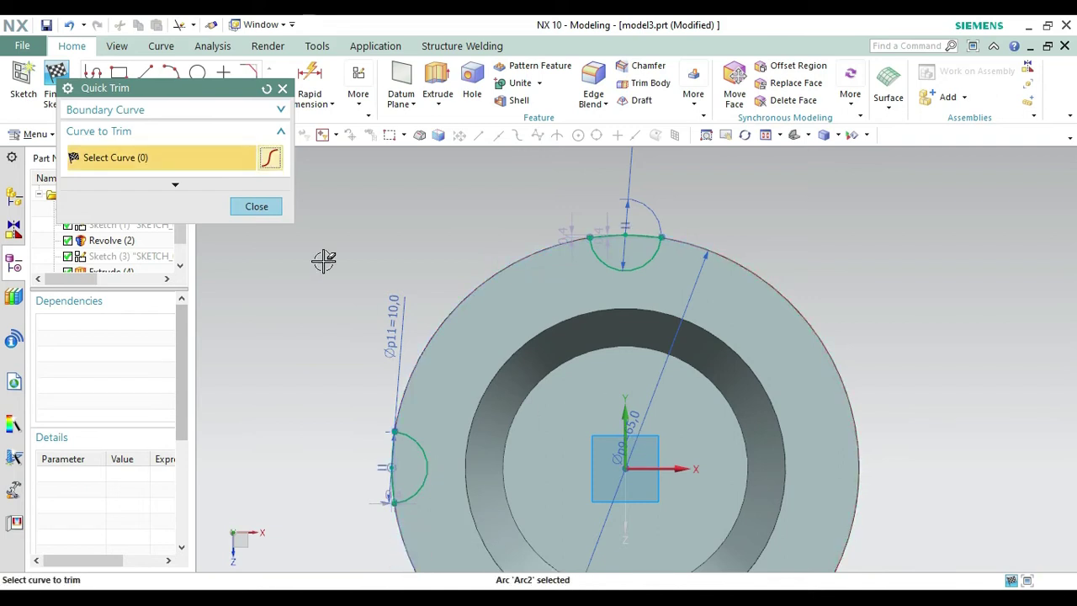
{"action": "left_click", "coordinate": [283, 90]}
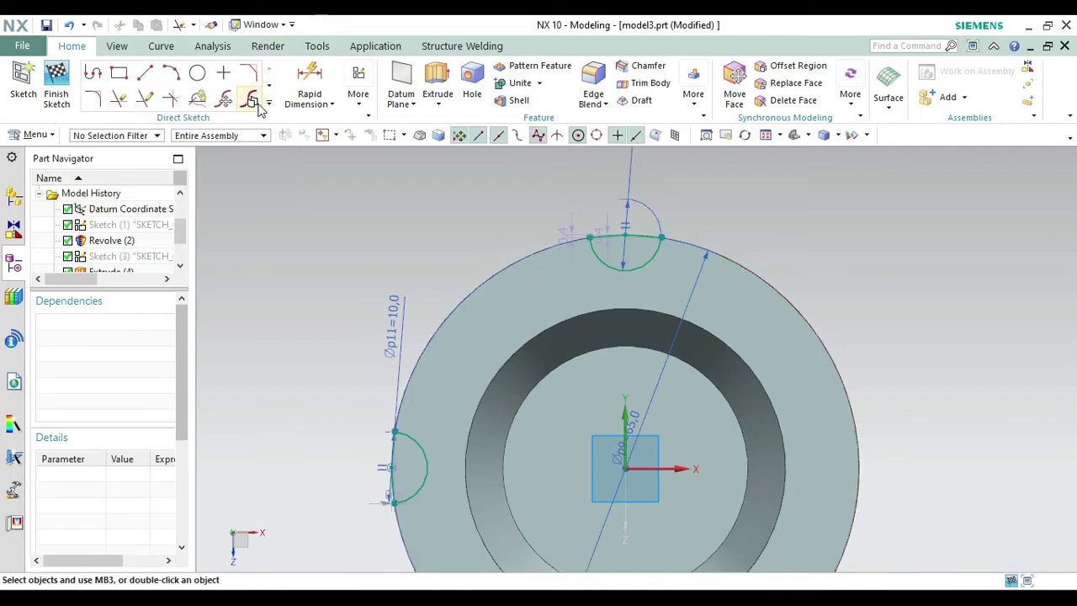
- Mirror the two curves of the upper notch profile about the sketch's horizontal axis
{"action": "left_click", "coordinate": [269, 103]}
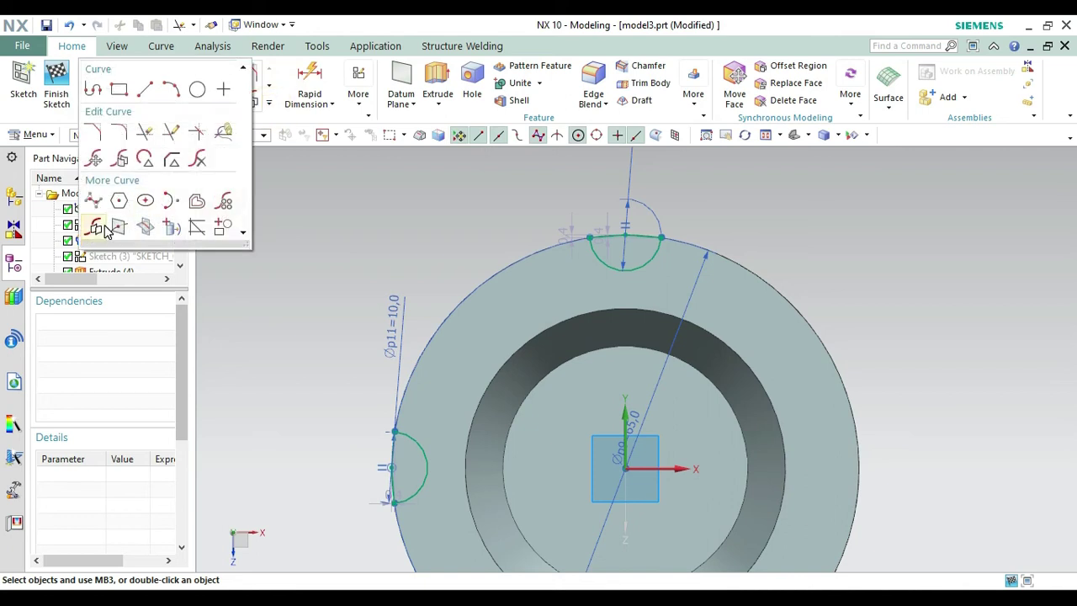
{"action": "left_click", "coordinate": [101, 229]}
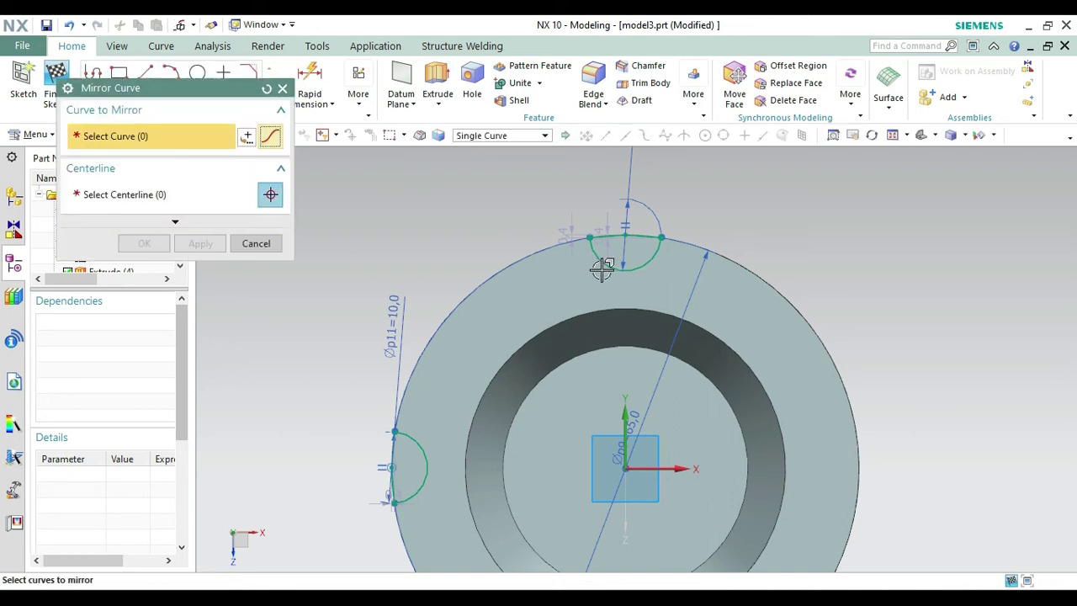
{"action": "left_click", "coordinate": [640, 266]}
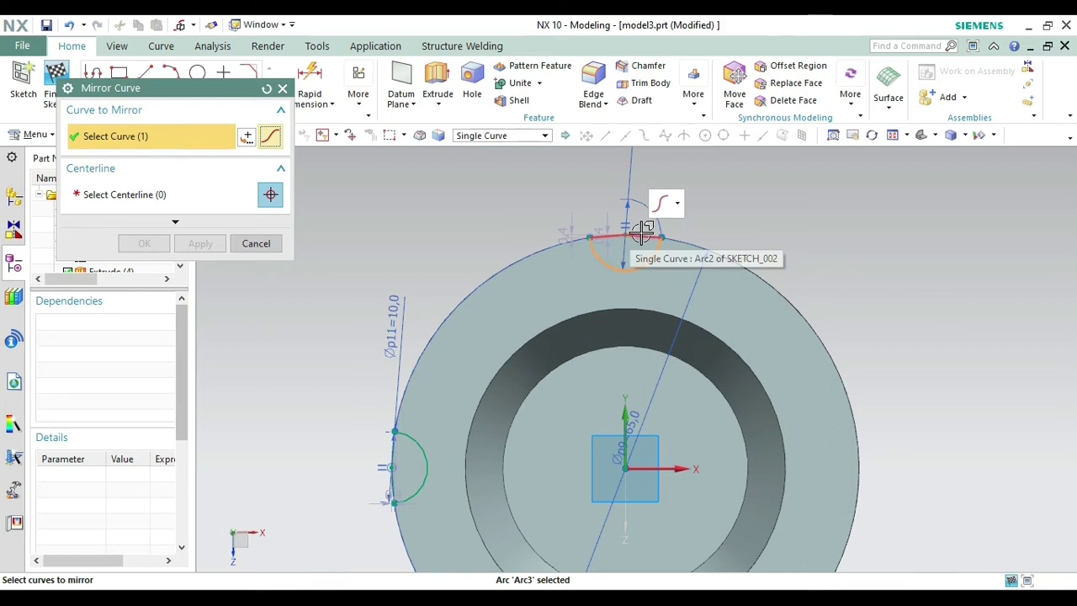
{"action": "left_click", "coordinate": [641, 235]}
{"action": "left_click", "coordinate": [210, 196]}
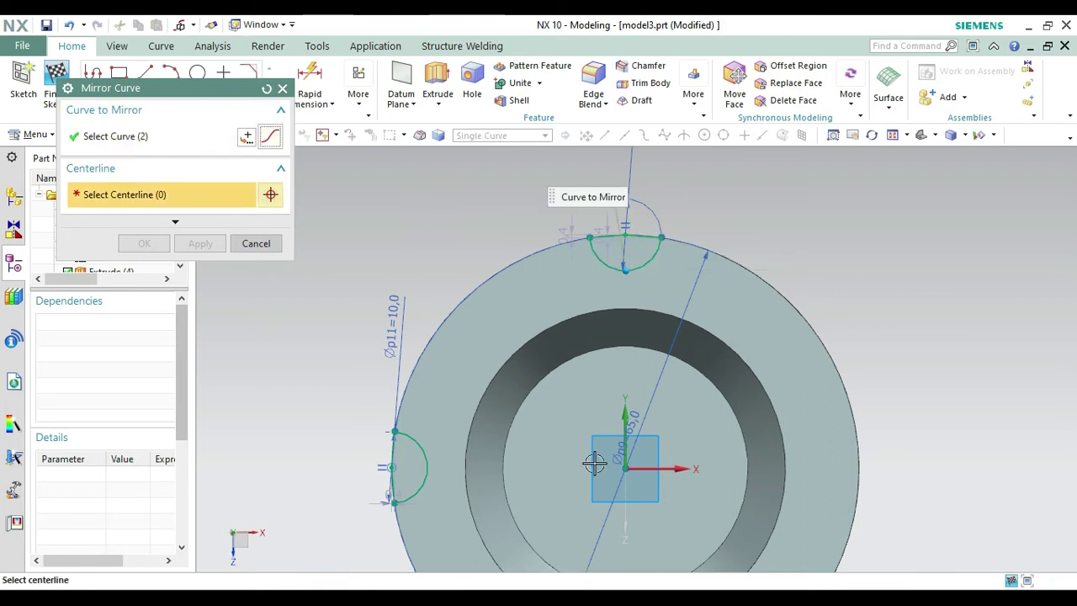
{"action": "left_click", "coordinate": [657, 468]}
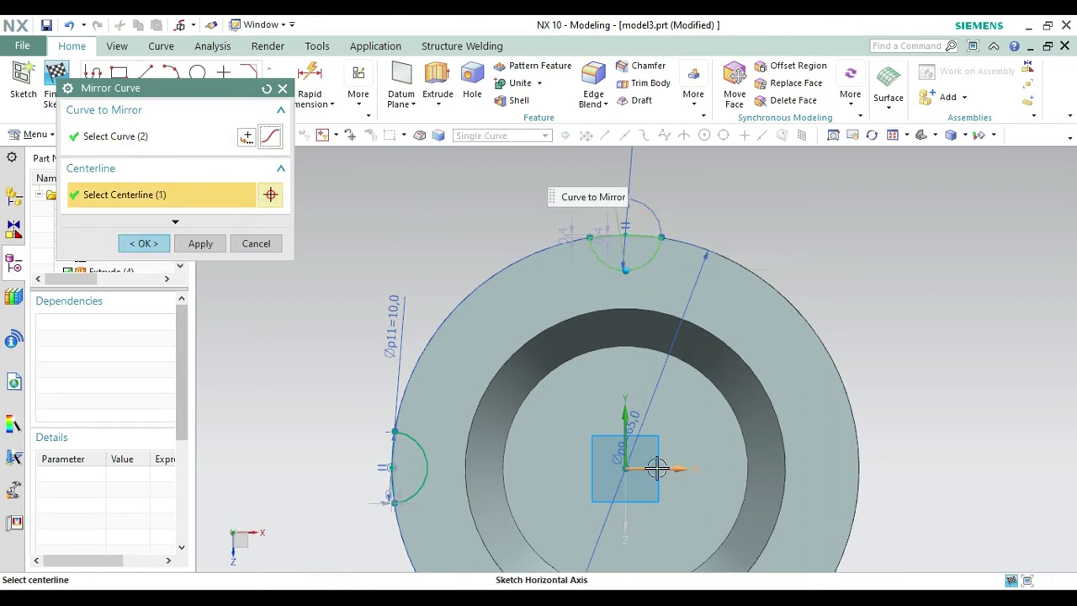
{"action": "left_click", "coordinate": [207, 246]}
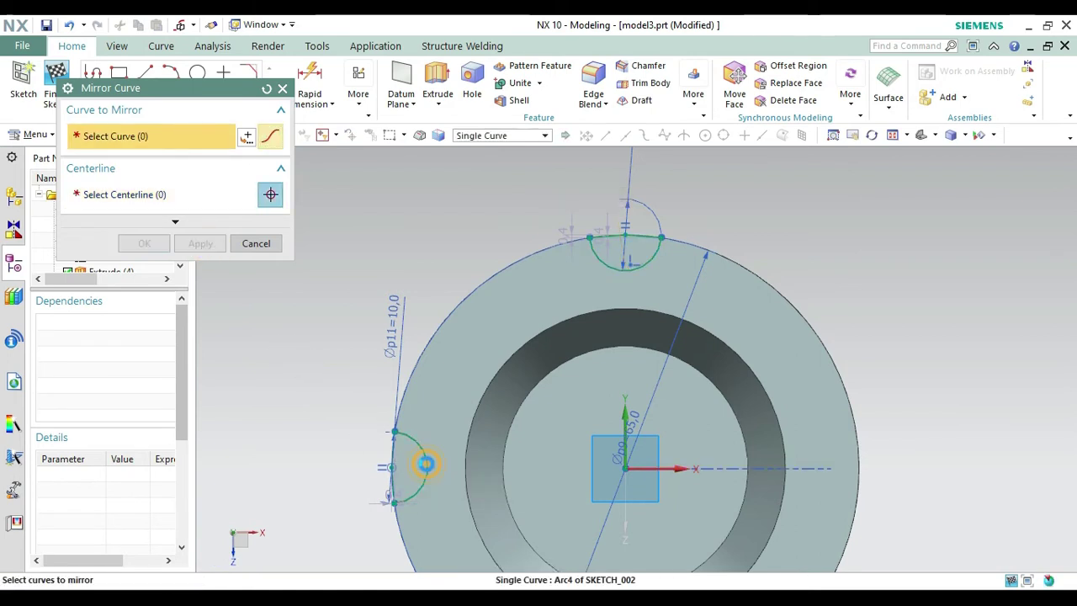
- Mirror the notch profile on the negative X side about the sketch's vertical axis and finish the sketch
{"action": "left_click", "coordinate": [425, 463]}
{"action": "left_click", "coordinate": [395, 450]}
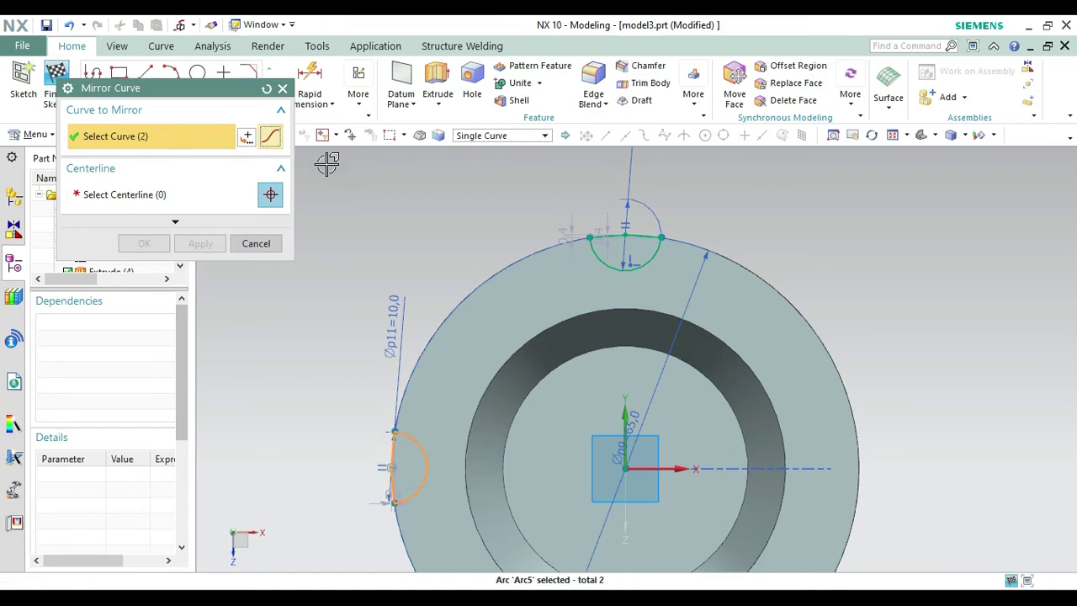
{"action": "left_click", "coordinate": [208, 200]}
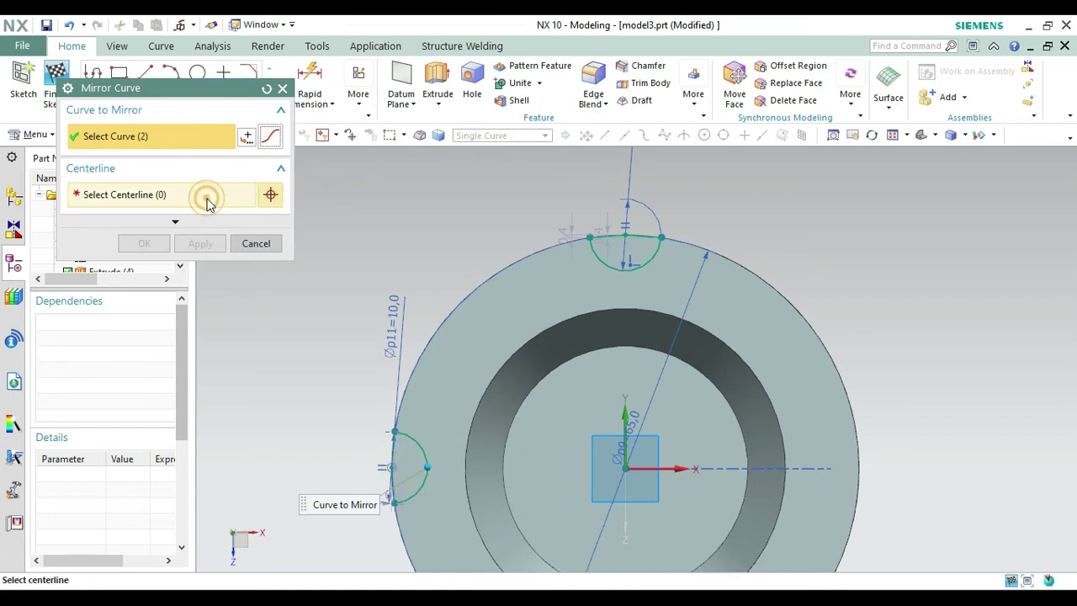
{"action": "left_click", "coordinate": [626, 425]}
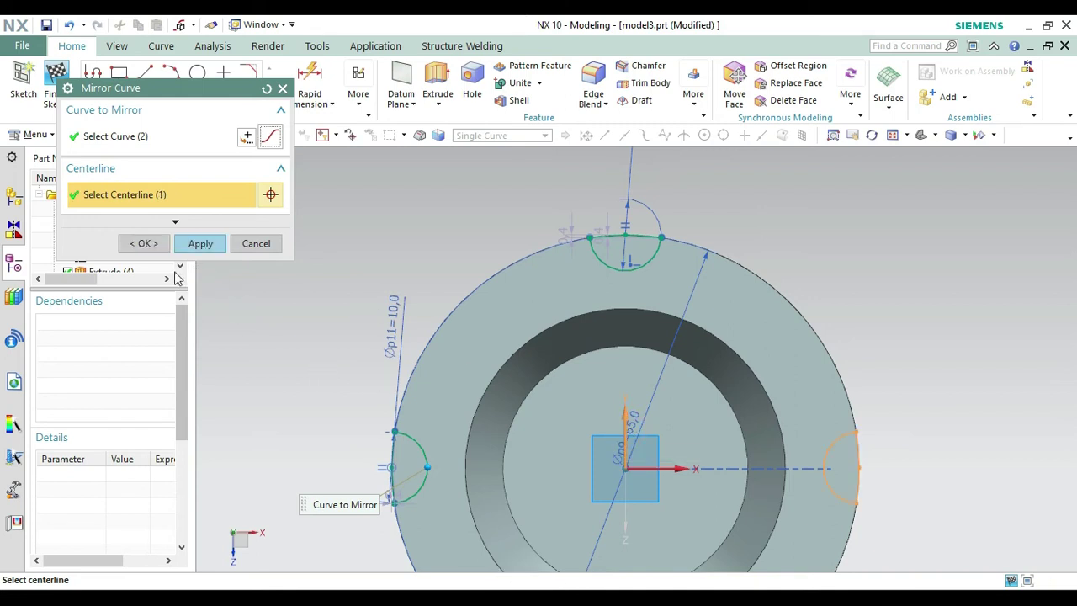
{"action": "left_click", "coordinate": [143, 243]}
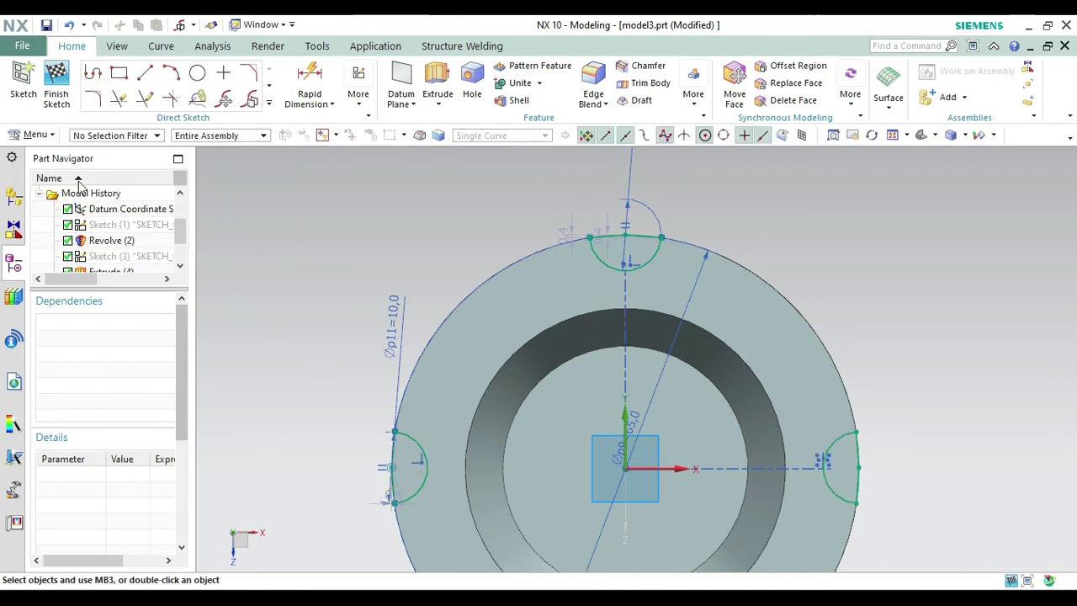
{"action": "left_click", "coordinate": [56, 84]}
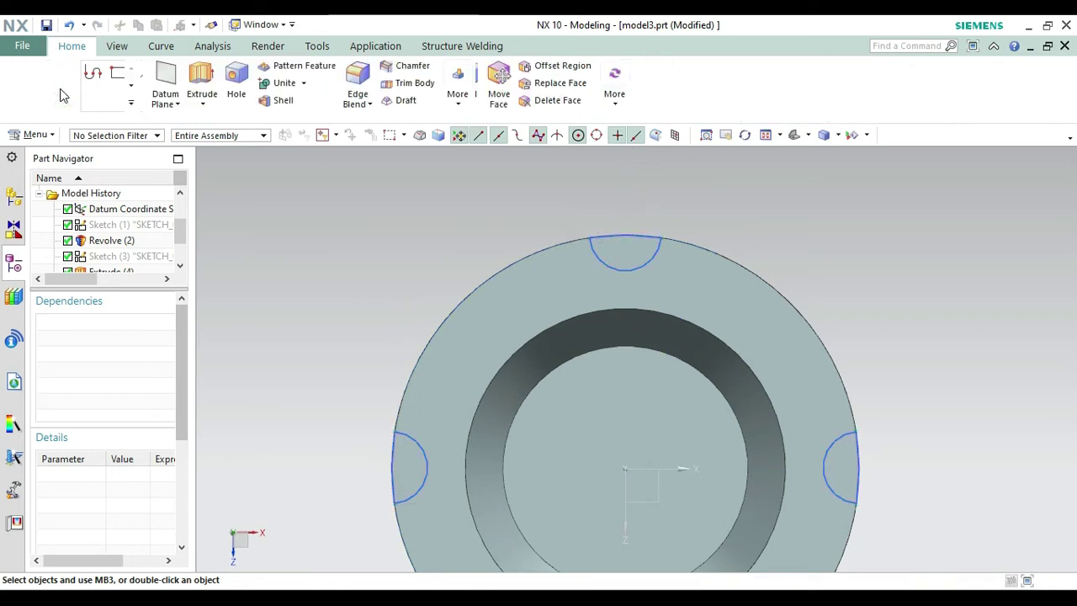
- Extrude the four notch profiles 6 mm into the body from the larger end face as a Subtract, and hide their sketch
{"action": "left_click", "coordinate": [792, 140]}
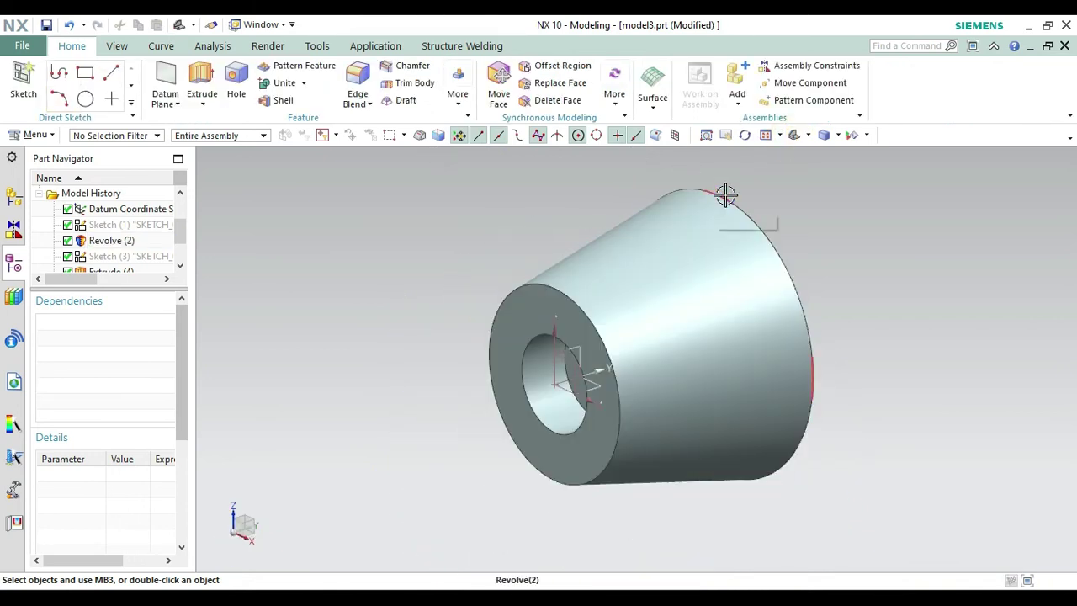
{"action": "left_click", "coordinate": [724, 195]}
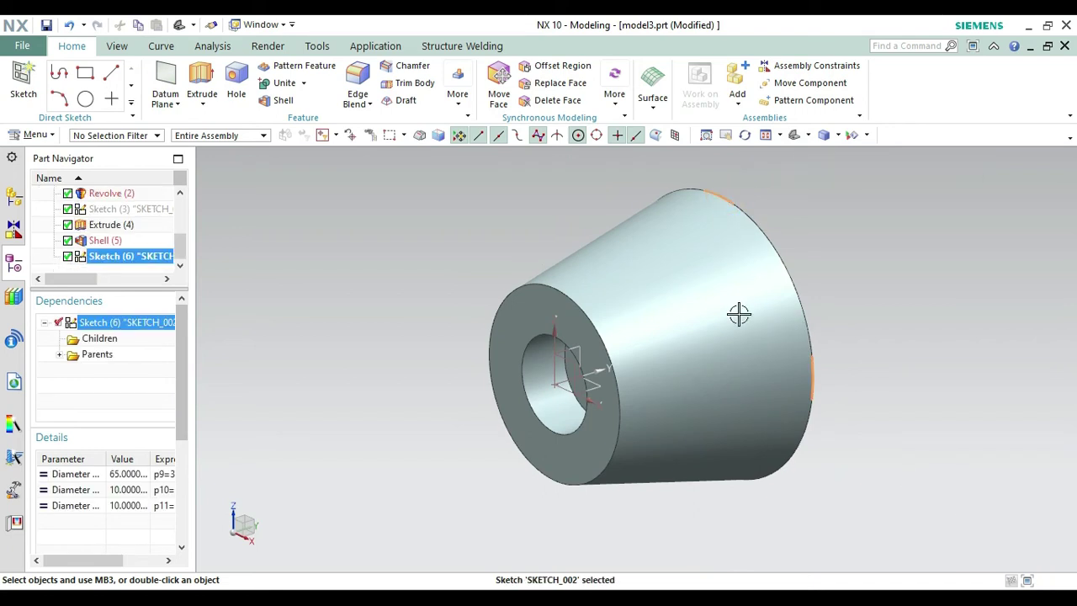
{"action": "left_click", "coordinate": [745, 136]}
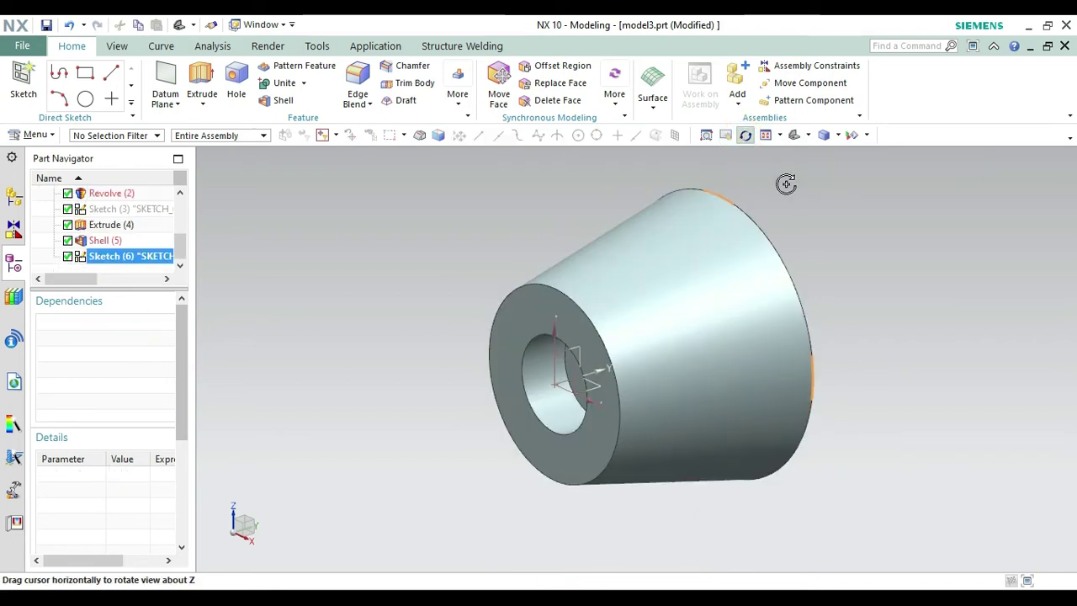
{"action": "left_click_drag", "start_coordinate": [784, 188], "coordinate": [817, 244]}
{"action": "left_click", "coordinate": [210, 95]}
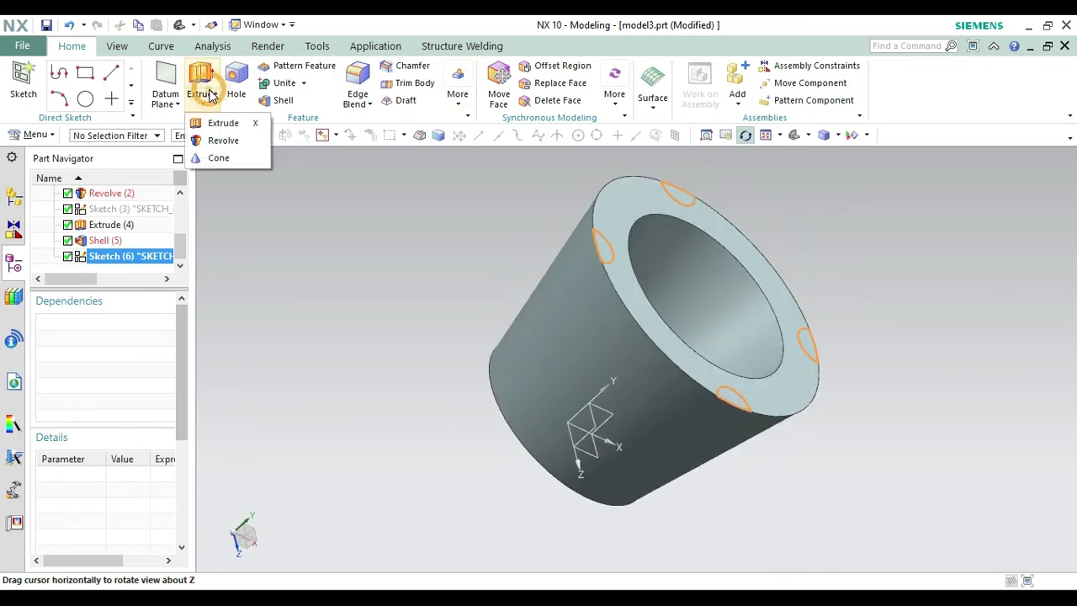
{"action": "left_click", "coordinate": [203, 81]}
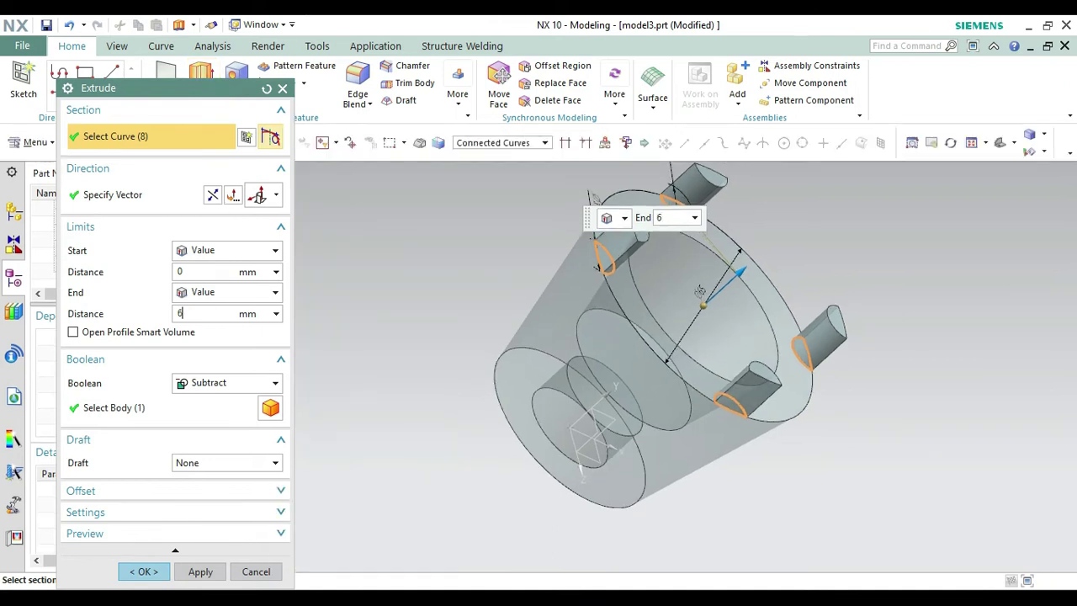
{"action": "left_click", "coordinate": [213, 312]}
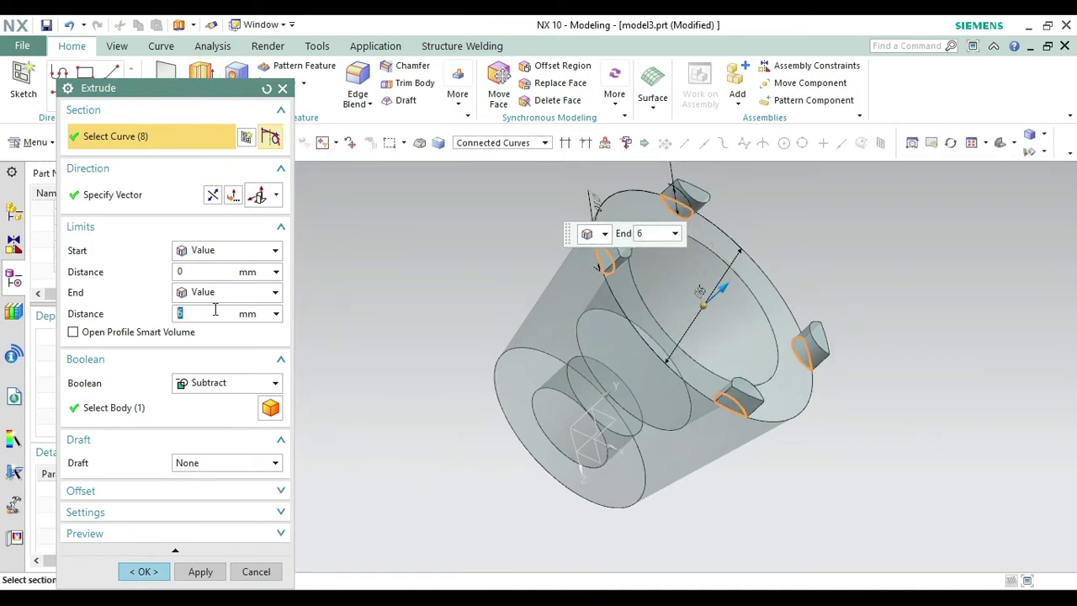
{"action": "left_click", "coordinate": [213, 195]}
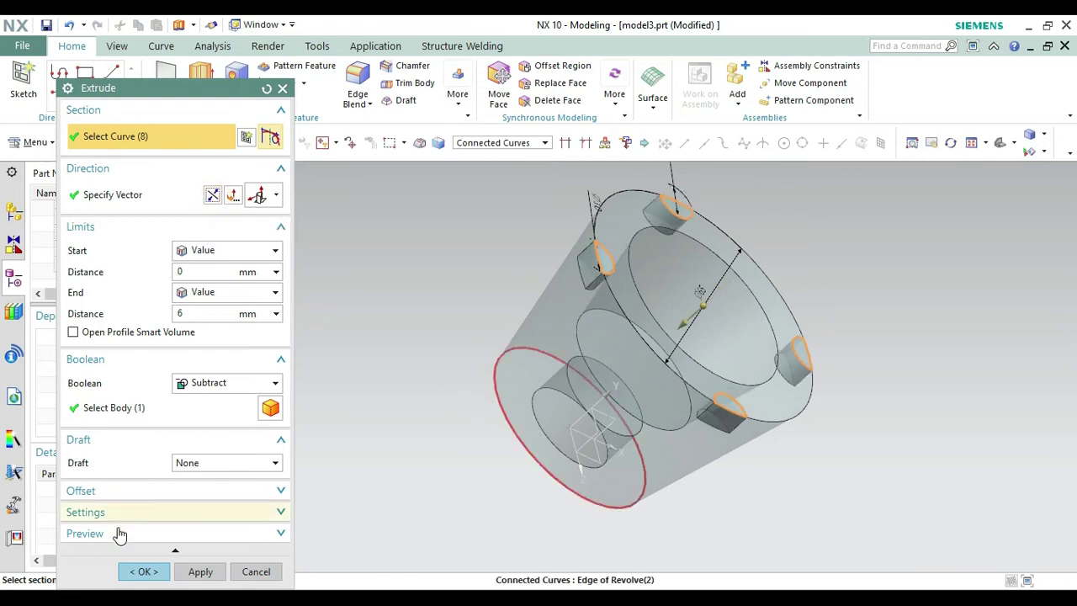
{"action": "left_click", "coordinate": [140, 572]}
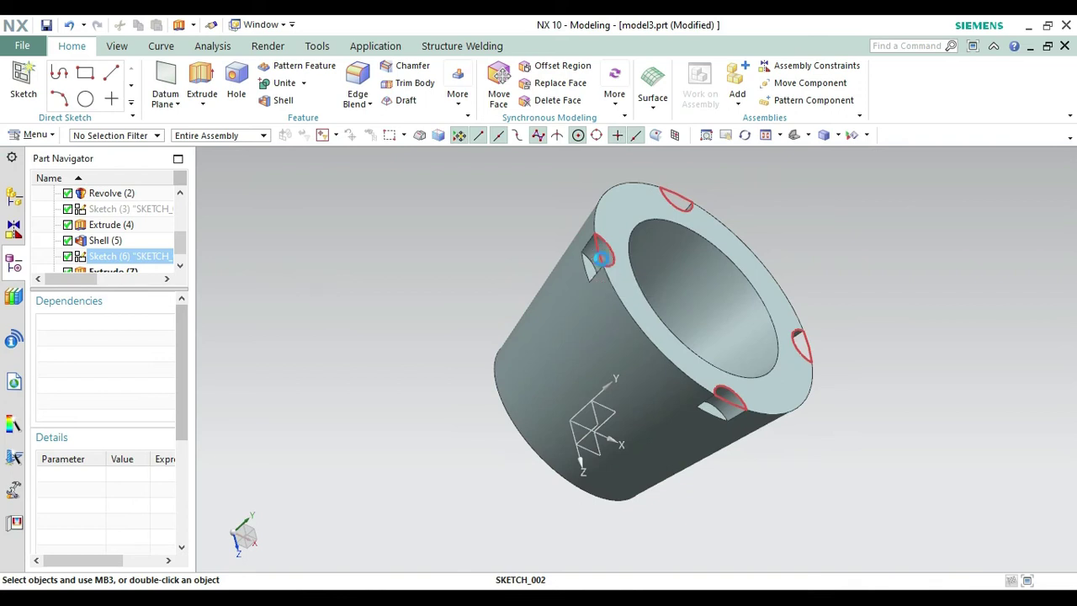
{"action": "right_click", "coordinate": [602, 251]}
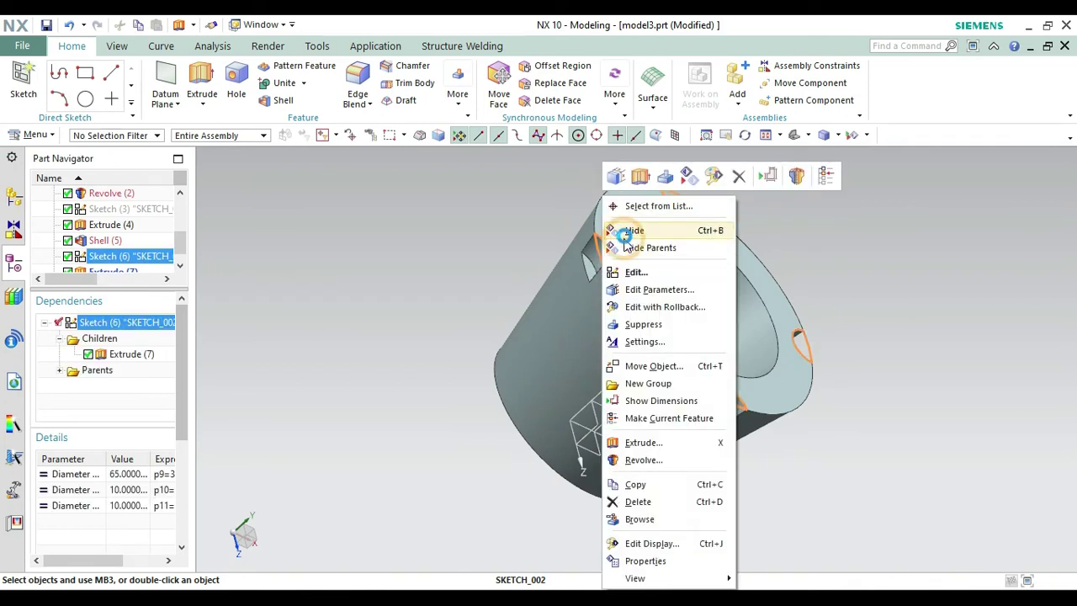
{"action": "left_click", "coordinate": [631, 231]}
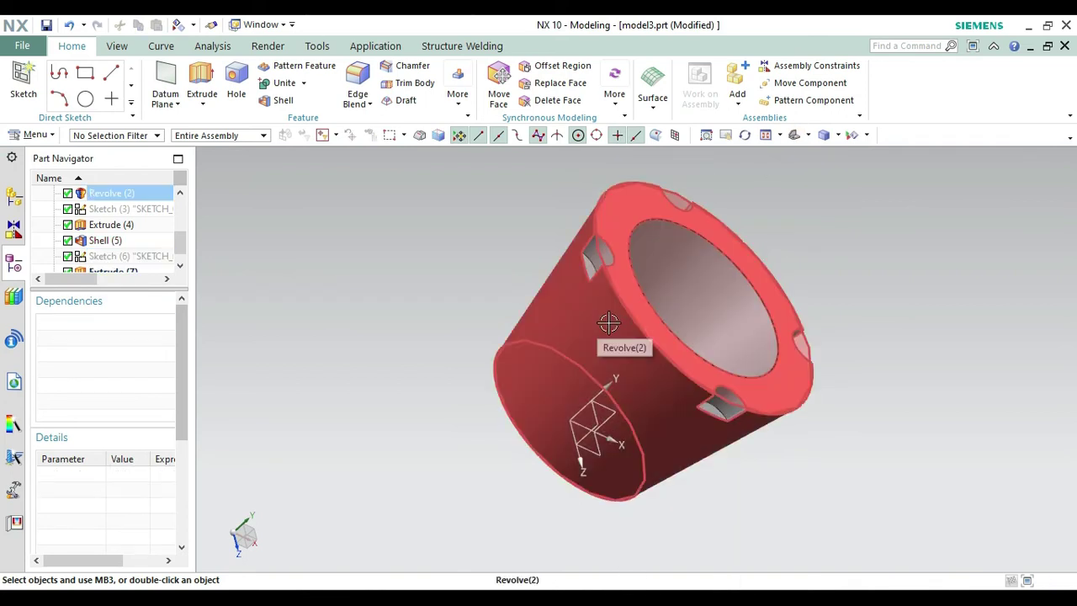
- Edit the object display of the notched tapered solid body and set its color to Red
{"action": "double_click", "coordinate": [494, 379]}
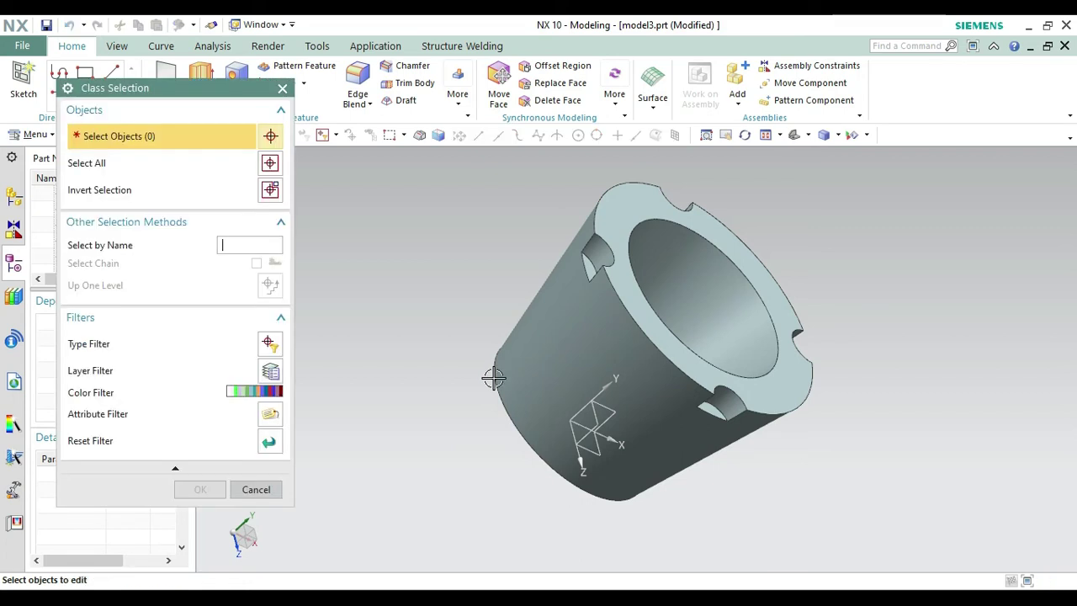
{"action": "left_click", "coordinate": [588, 341]}
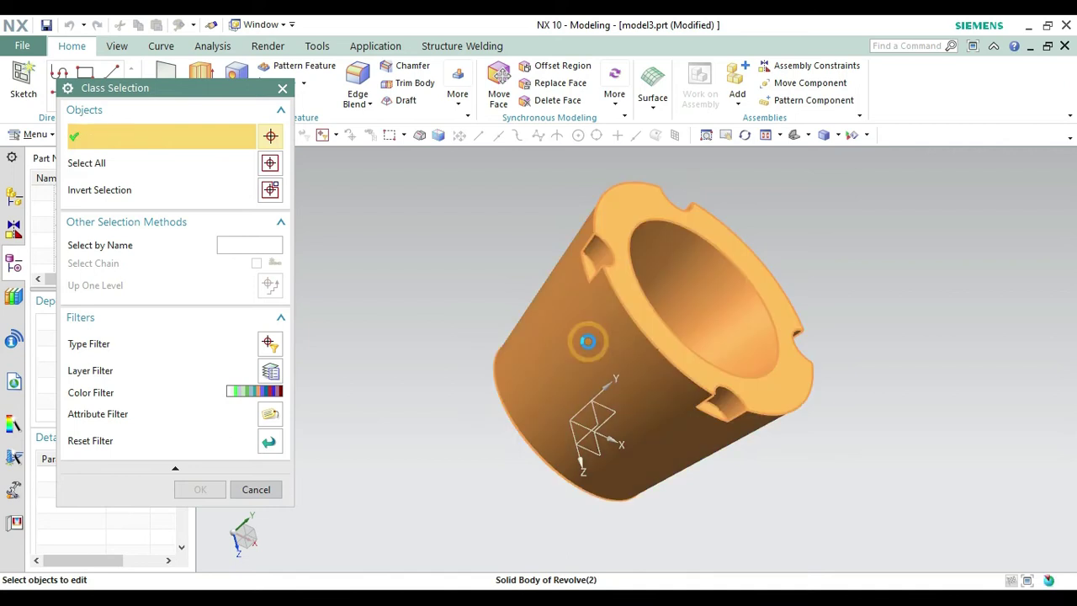
{"action": "left_click", "coordinate": [204, 489]}
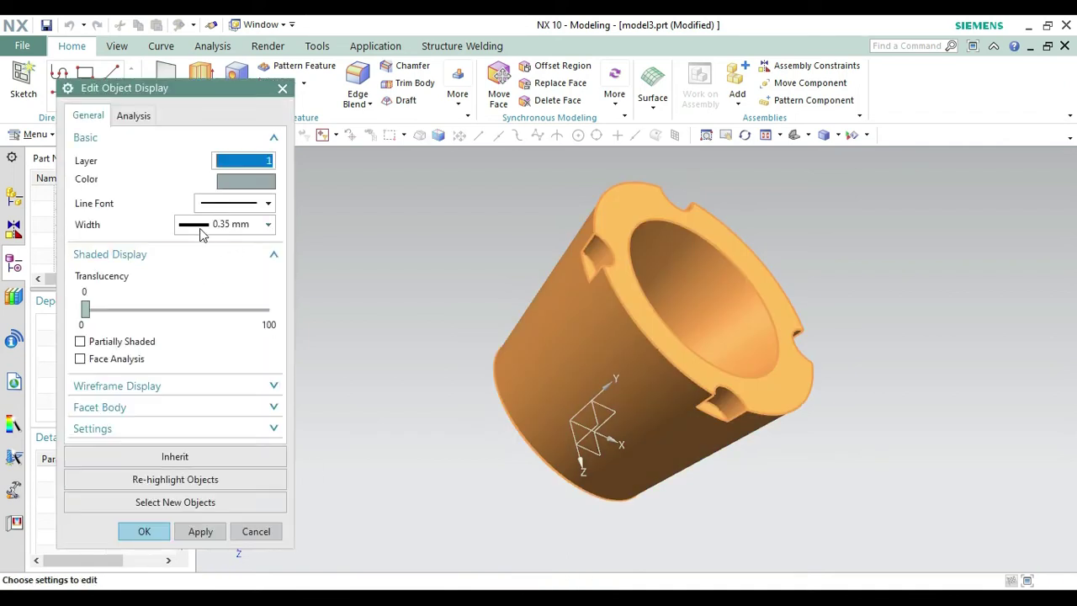
{"action": "left_click", "coordinate": [251, 179]}
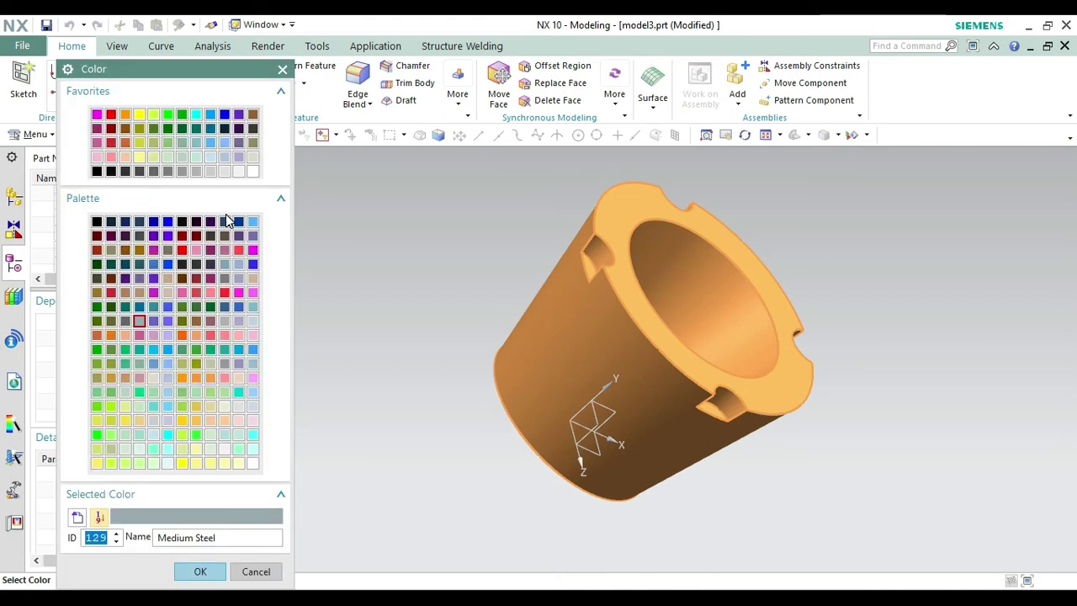
{"action": "left_click", "coordinate": [112, 115]}
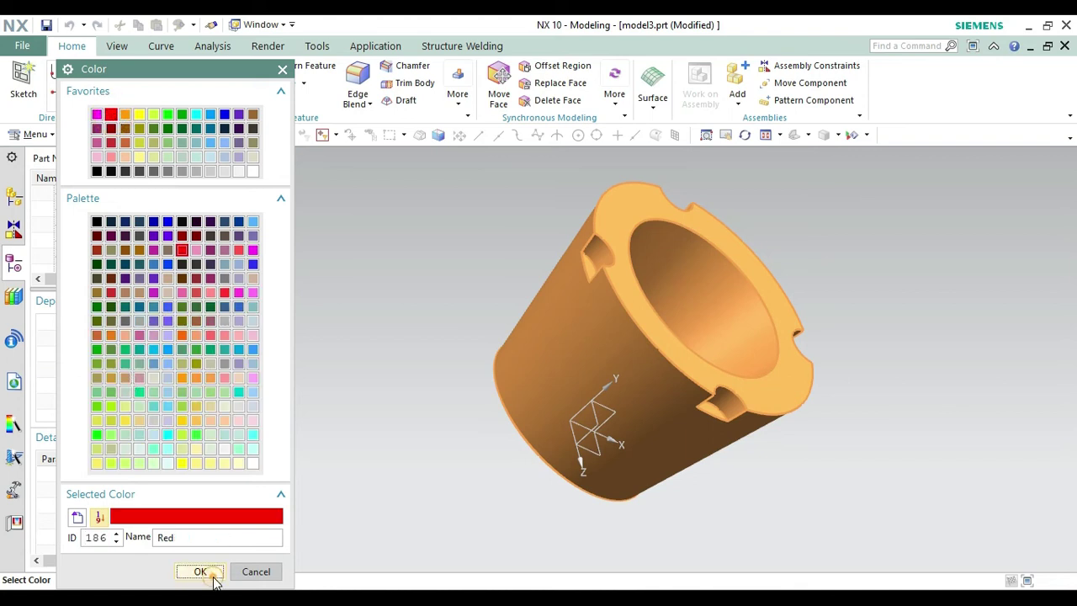
{"action": "left_click", "coordinate": [212, 574]}
{"action": "left_click", "coordinate": [141, 514]}
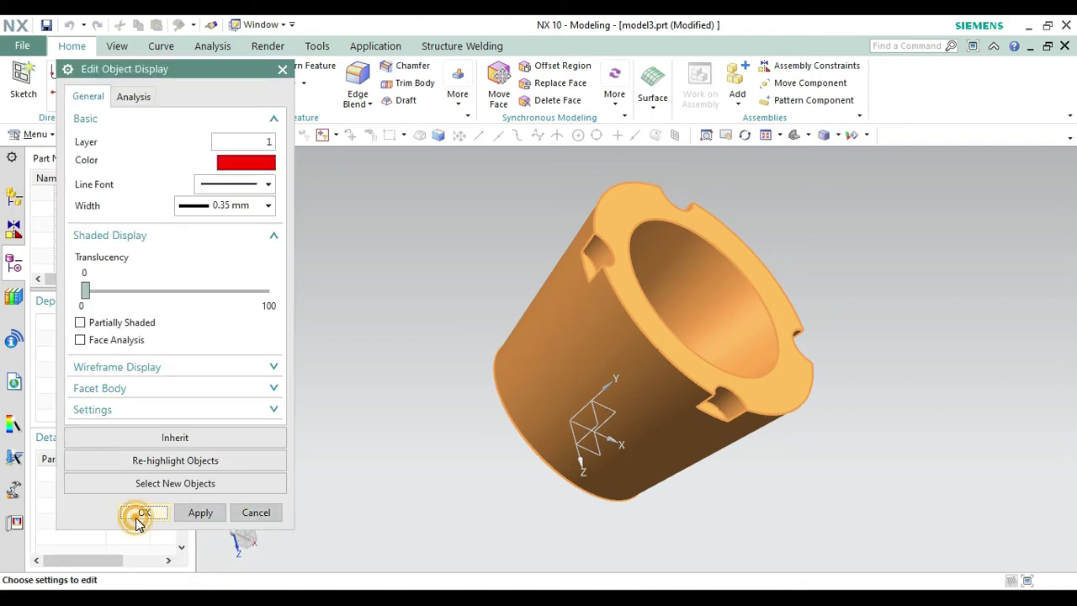
- Render the red body with True Shading and orient the view to a standard 3D view with Z upward
{"action": "left_click", "coordinate": [268, 45]}
{"action": "left_click", "coordinate": [28, 84]}
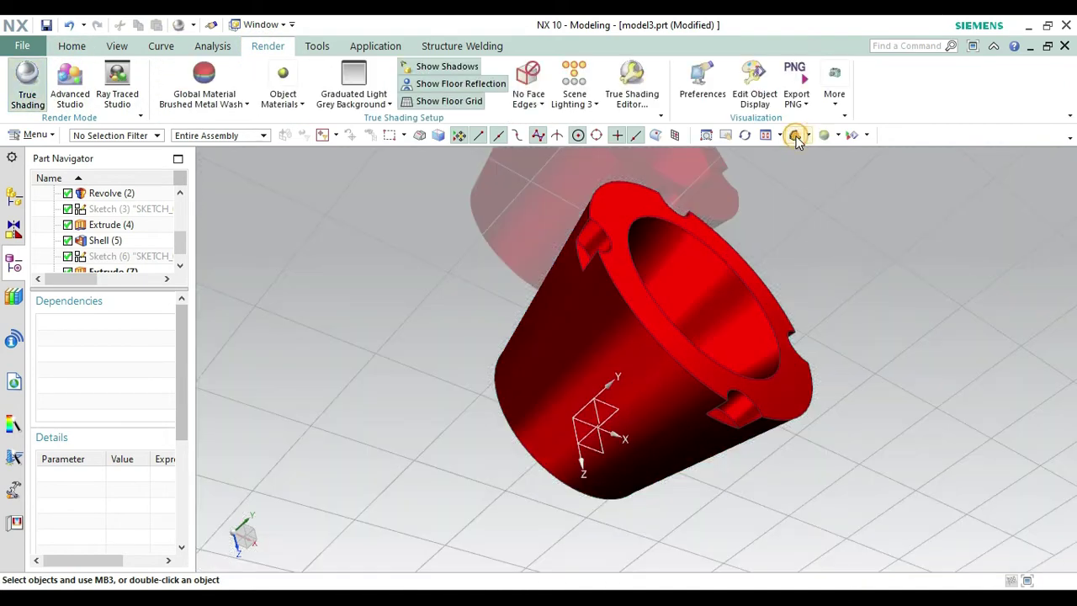
{"action": "left_click", "coordinate": [797, 138]}
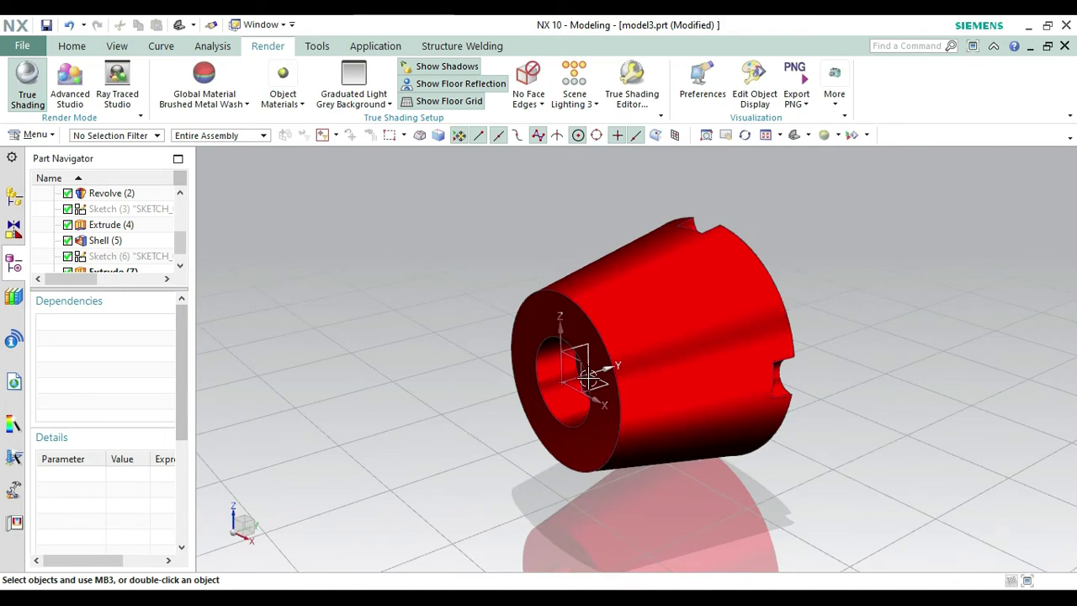
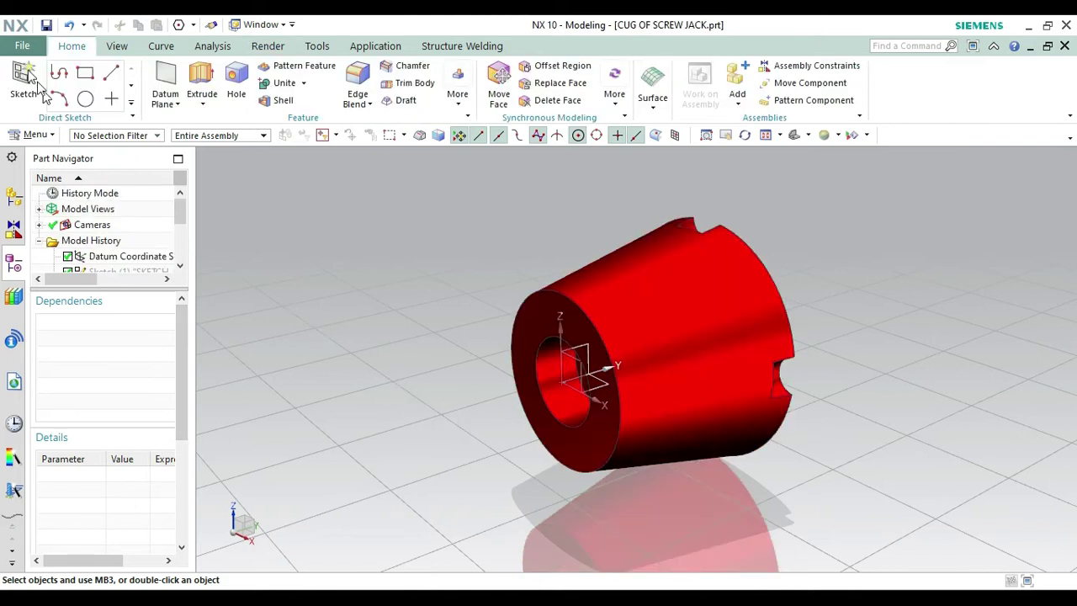
- Create a new millimetre Model file named model2.prt and start a sketch on the XY plane
{"action": "left_click", "coordinate": [17, 47]}
{"action": "left_click", "coordinate": [33, 70]}
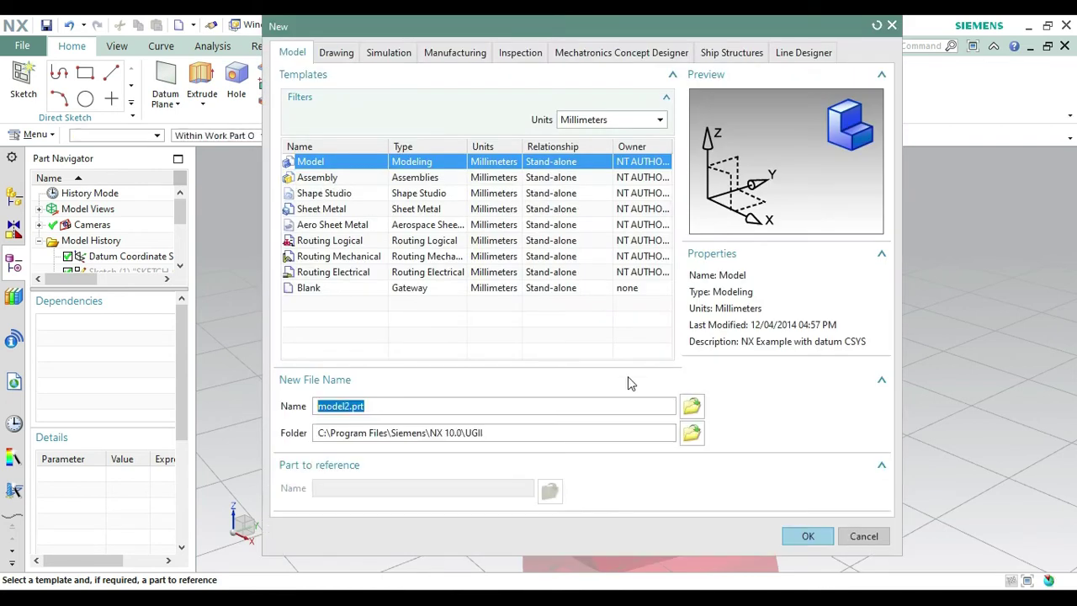
{"action": "left_click", "coordinate": [806, 534]}
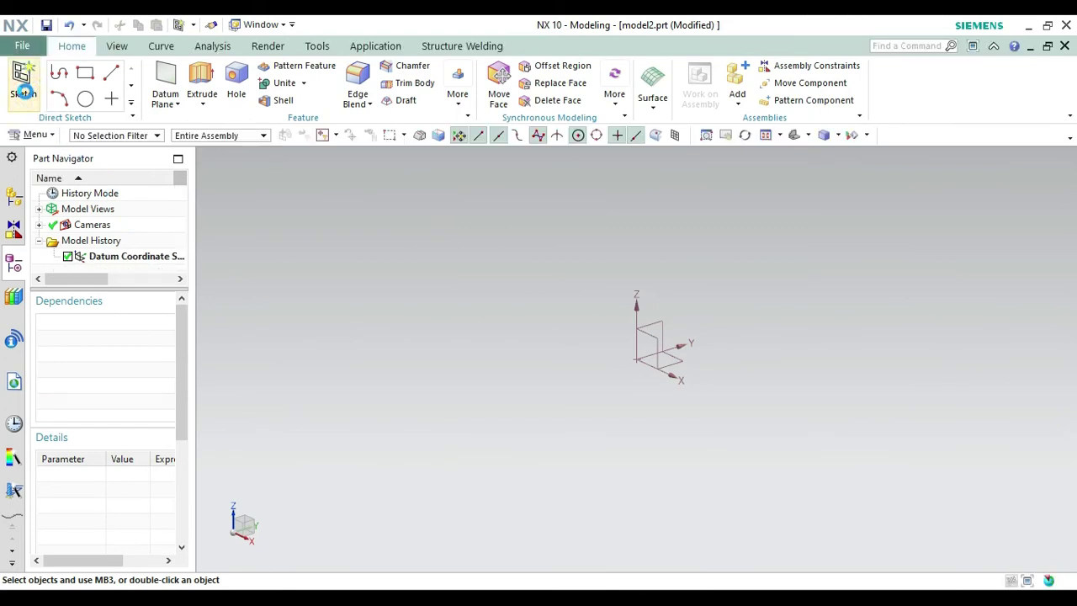
{"action": "left_click", "coordinate": [678, 363]}
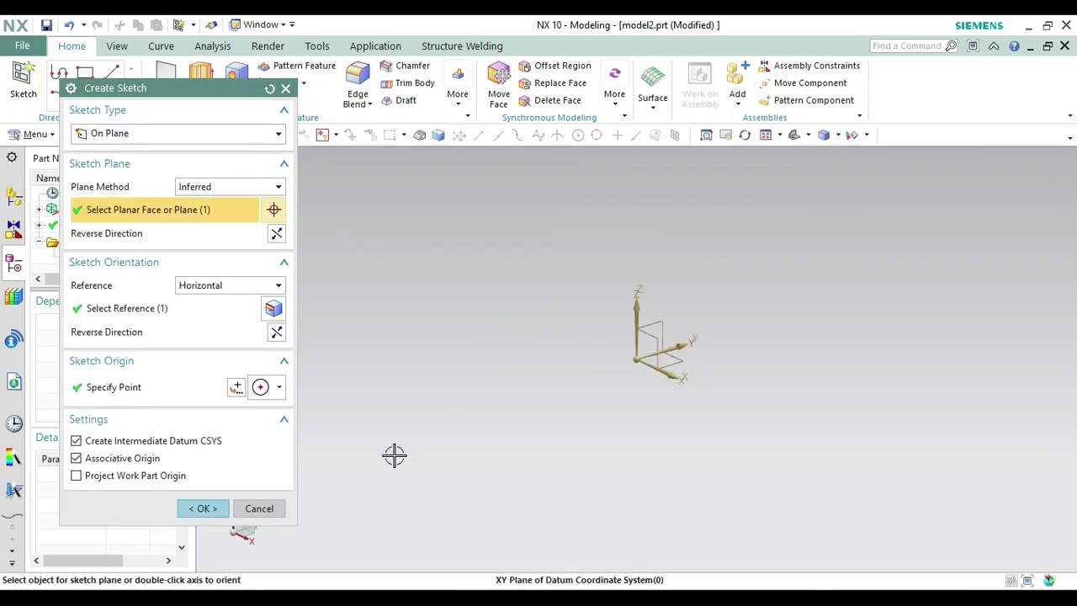
{"action": "left_click", "coordinate": [187, 510]}
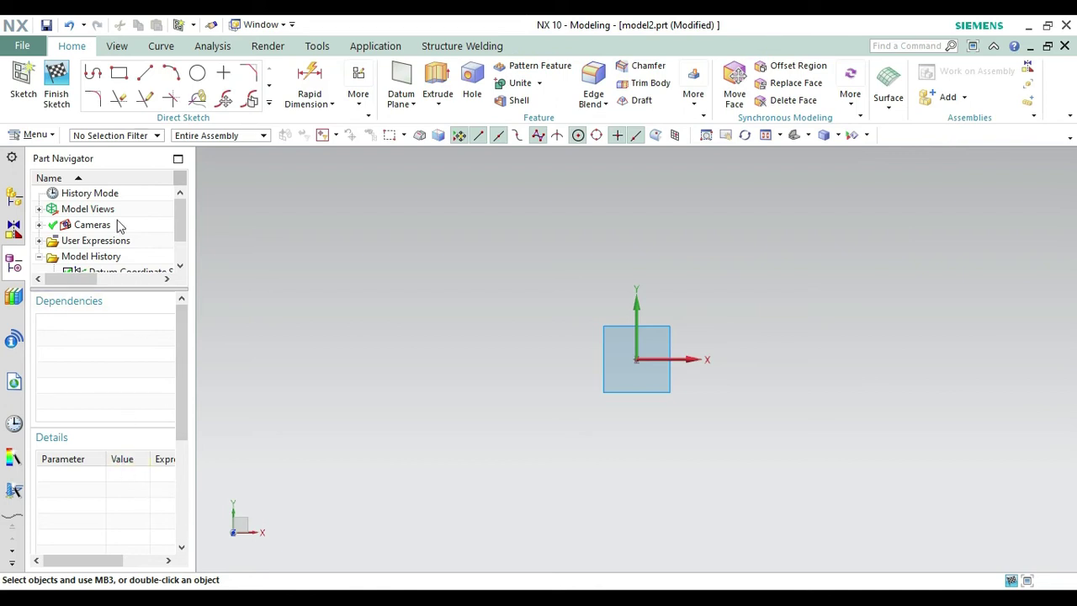
- Draw a connected profile from the origin: 22.5 mm toward negative X, and 157 mm vertically upward
{"action": "left_click", "coordinate": [92, 73]}
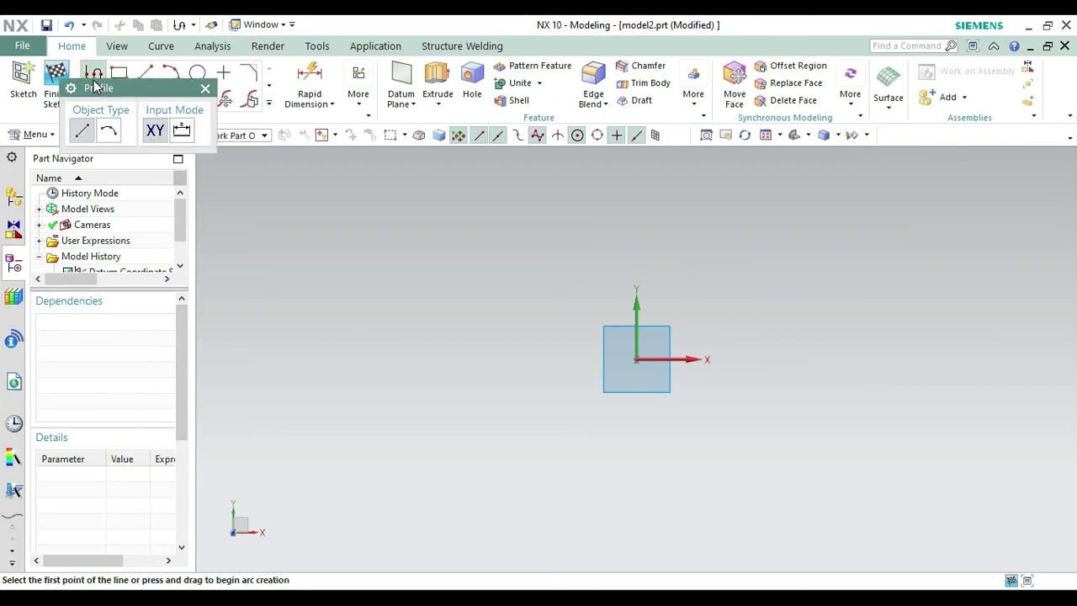
{"action": "left_click", "coordinate": [637, 361]}
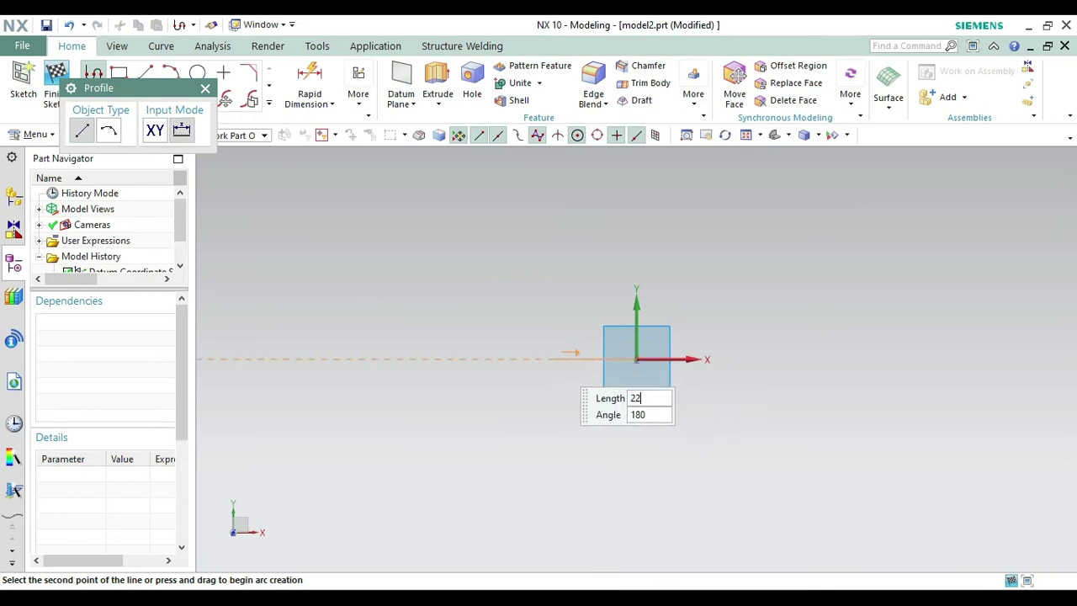
{"action": "key", "text": "Tab"}
{"action": "key", "text": "Return"}
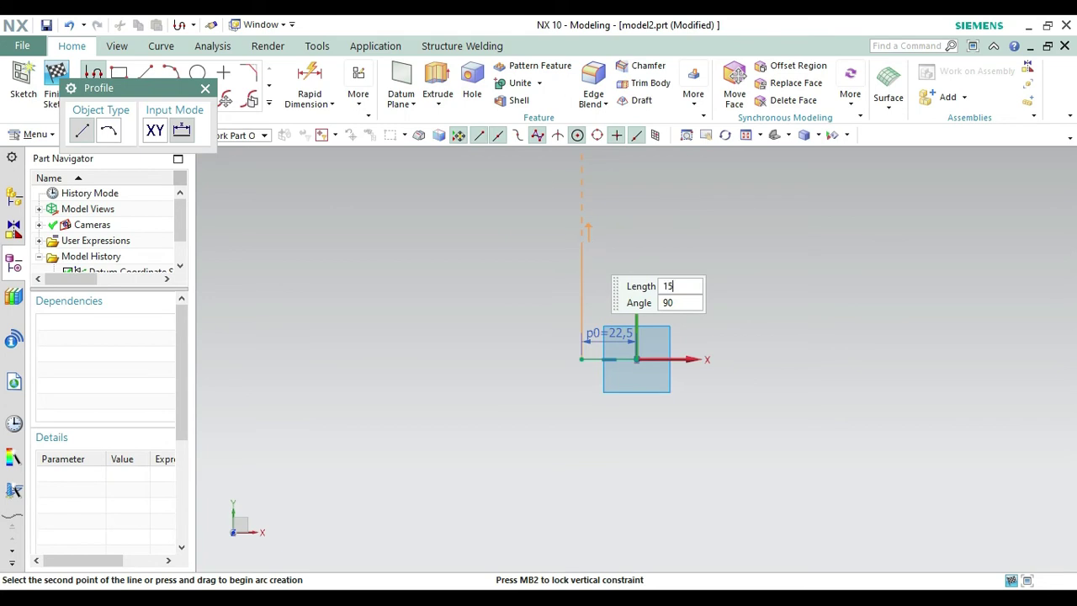
{"action": "key", "text": "Return"}
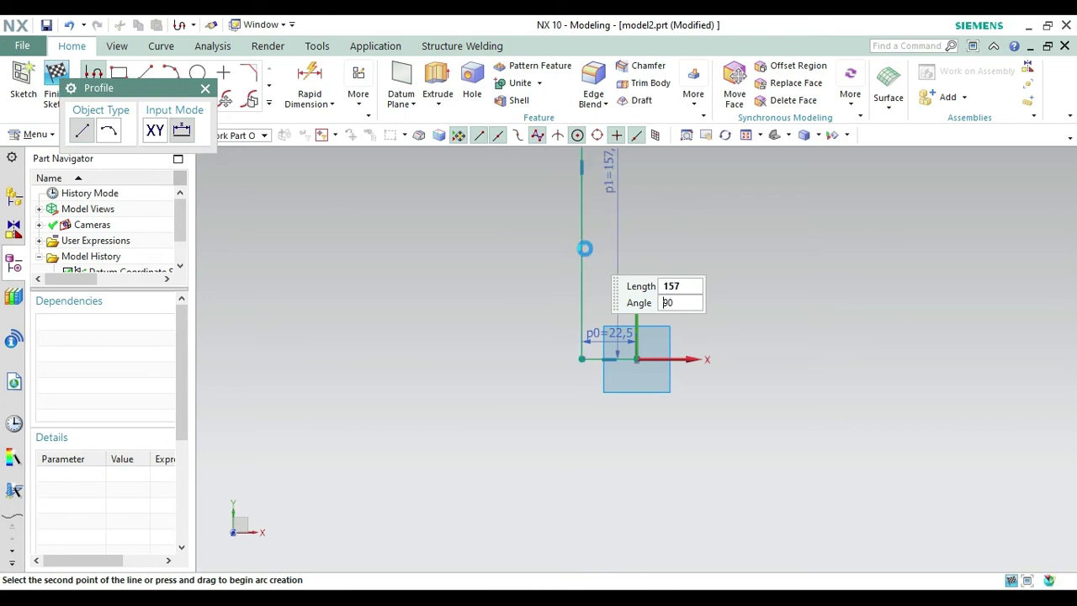
- Continue the profile from the 157 mm line's upper end with 10 mm toward negative X and 10 mm upward
{"action": "right_click", "coordinate": [641, 231]}
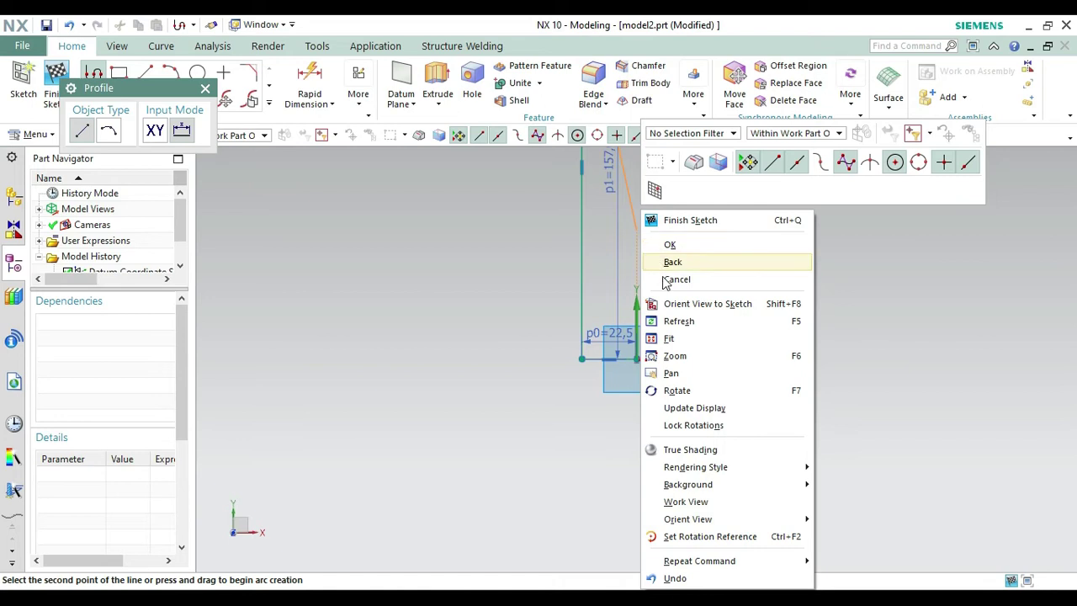
{"action": "left_click", "coordinate": [674, 308]}
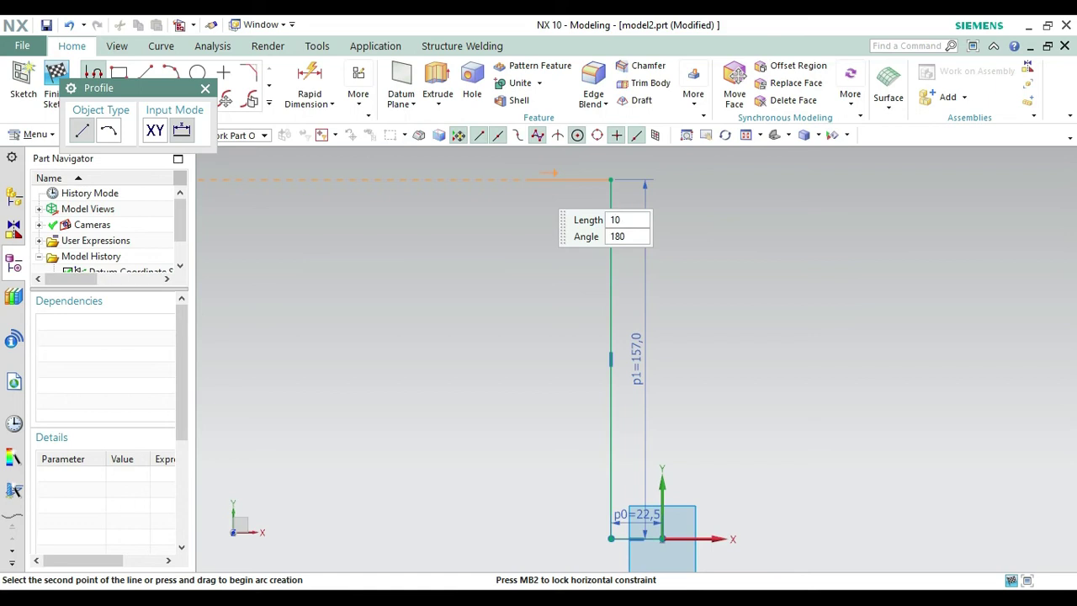
{"action": "key", "text": "Return"}
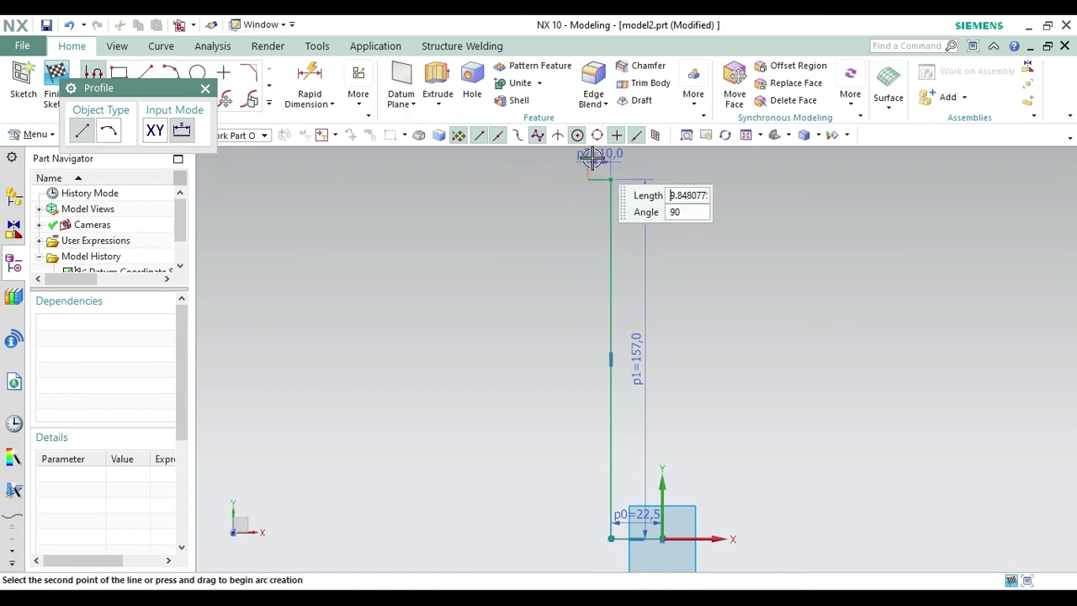
{"action": "type", "text": "10"}
{"action": "key", "text": "Return"}
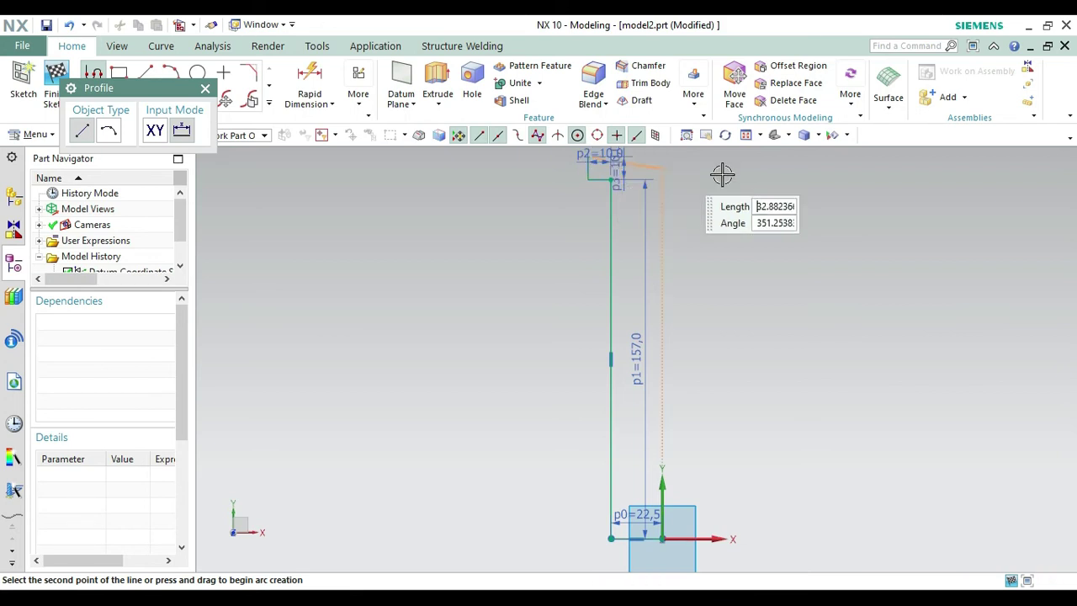
- Close the small corner with a diagonal line back to the upper end of the 157 mm line and end the profile
{"action": "right_click", "coordinate": [712, 174]}
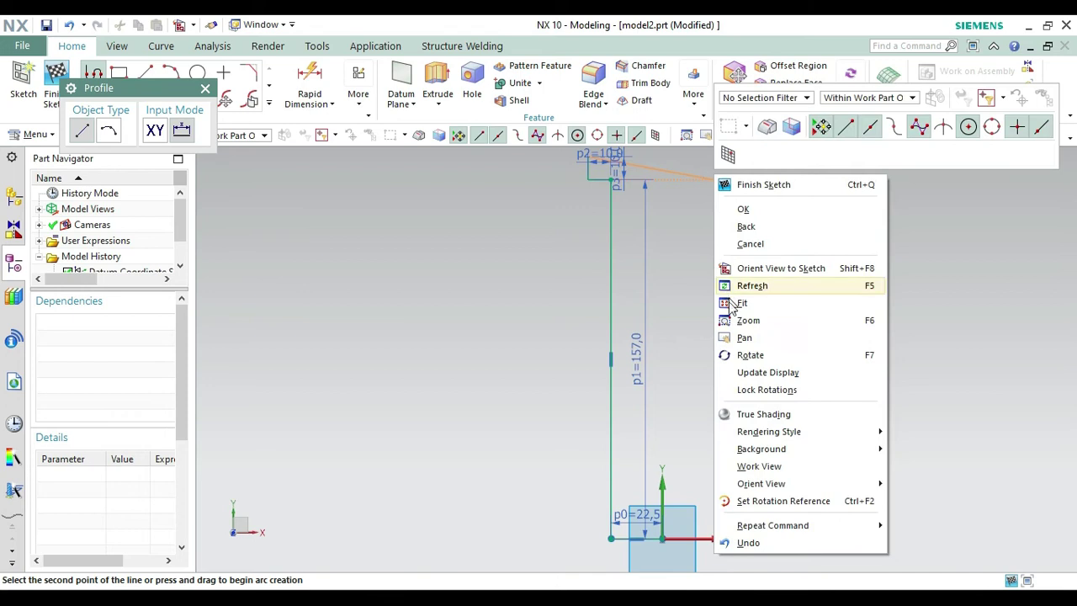
{"action": "left_click", "coordinate": [729, 336]}
{"action": "mouse_move", "coordinate": [707, 264]}
{"action": "left_mouse_down"}
{"action": "mouse_move", "coordinate": [685, 284]}
{"action": "mouse_move", "coordinate": [681, 379]}
{"action": "left_mouse_up"}
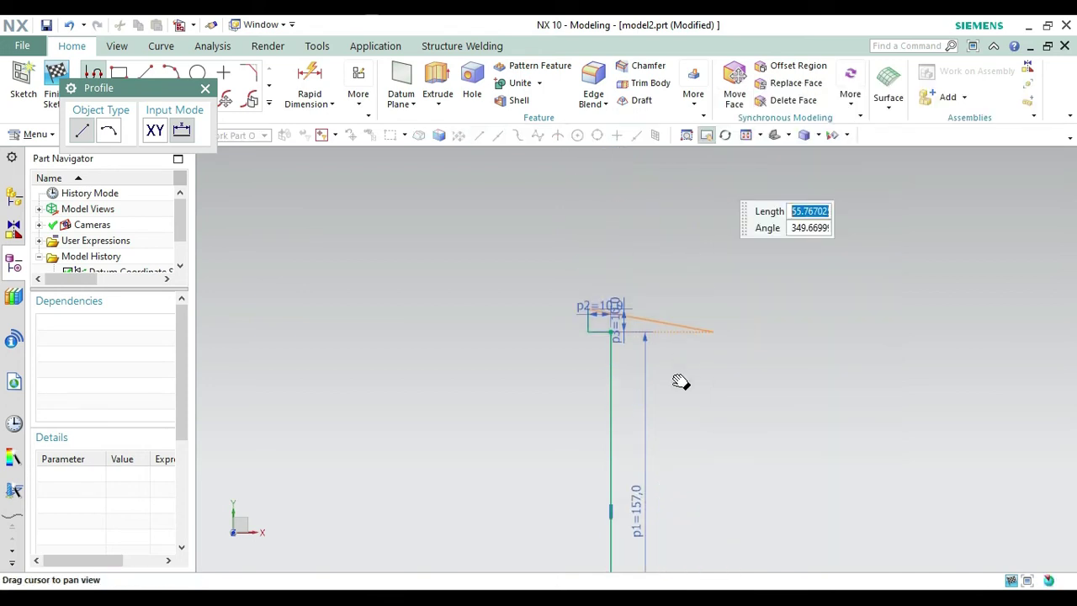
{"action": "key", "text": "Escape"}
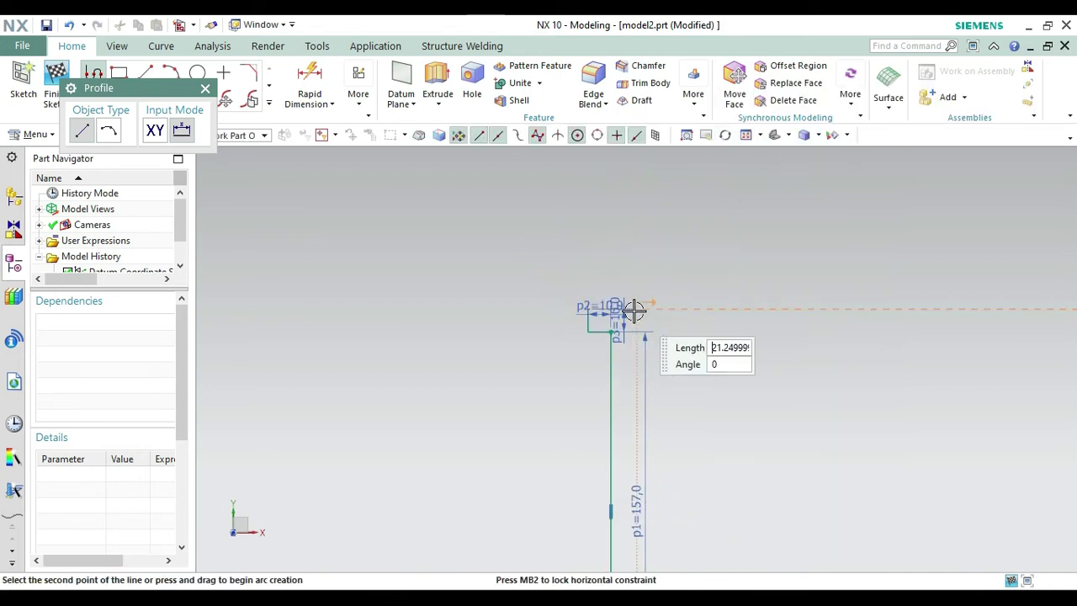
{"action": "left_click", "coordinate": [612, 329]}
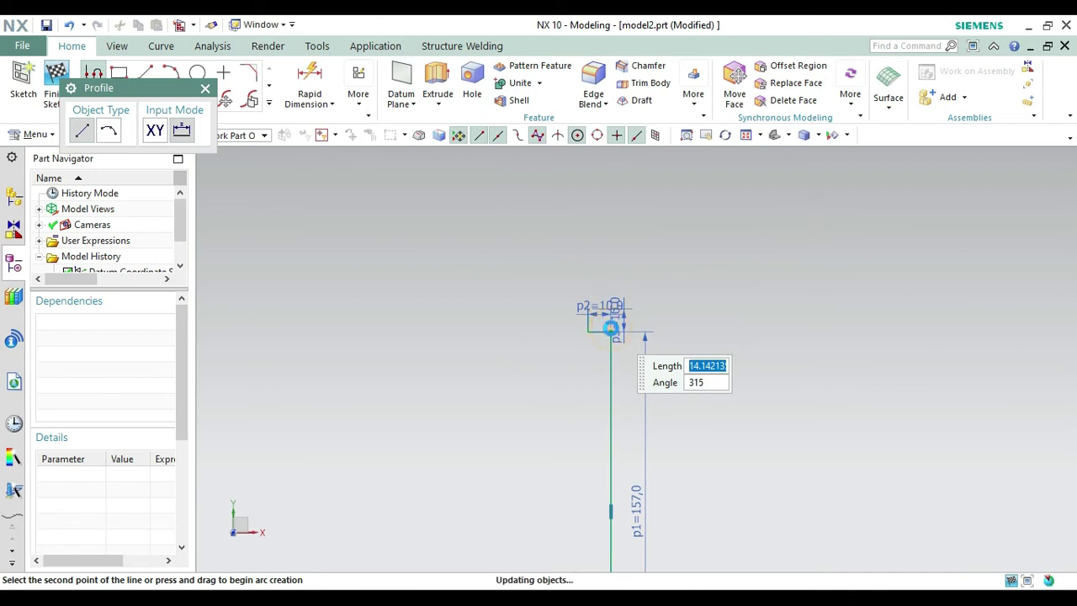
{"action": "left_click", "coordinate": [204, 89]}
- Trim away the two 10 mm horizontal and vertical helper lines, keeping only the diagonal
{"action": "left_click", "coordinate": [122, 98]}
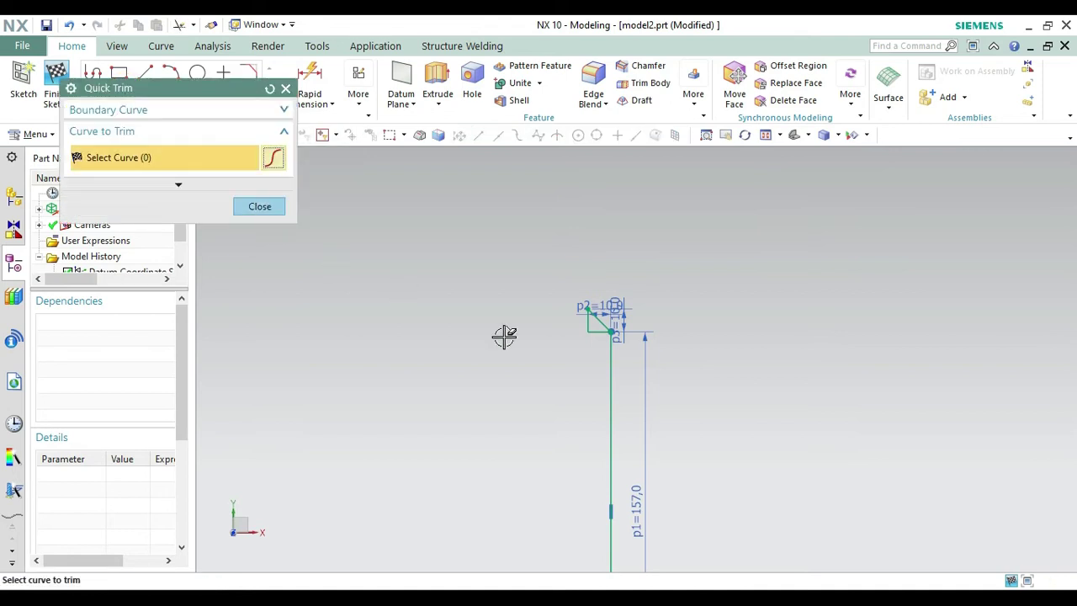
{"action": "left_click", "coordinate": [582, 328]}
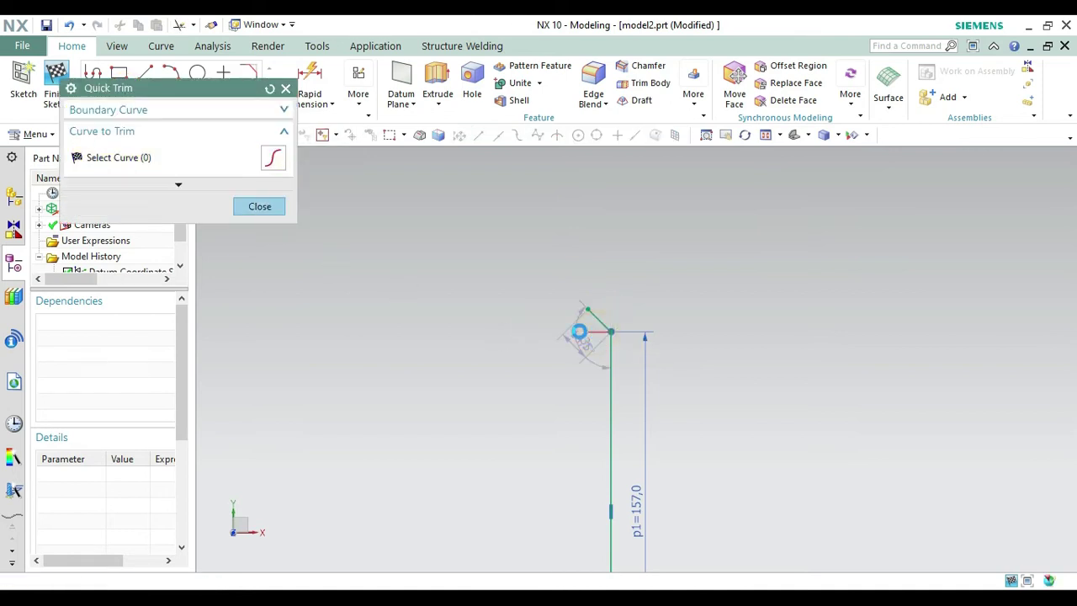
{"action": "left_click", "coordinate": [287, 88]}
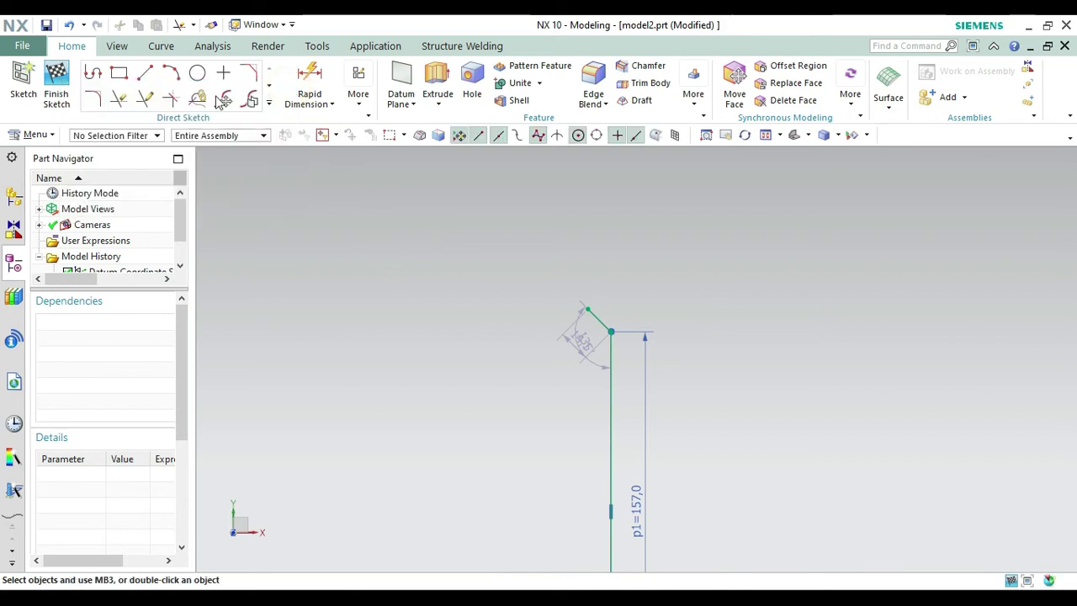
- Draw a 51 mm vertical line upward from the diagonal's upper end
{"action": "left_click", "coordinate": [92, 73]}
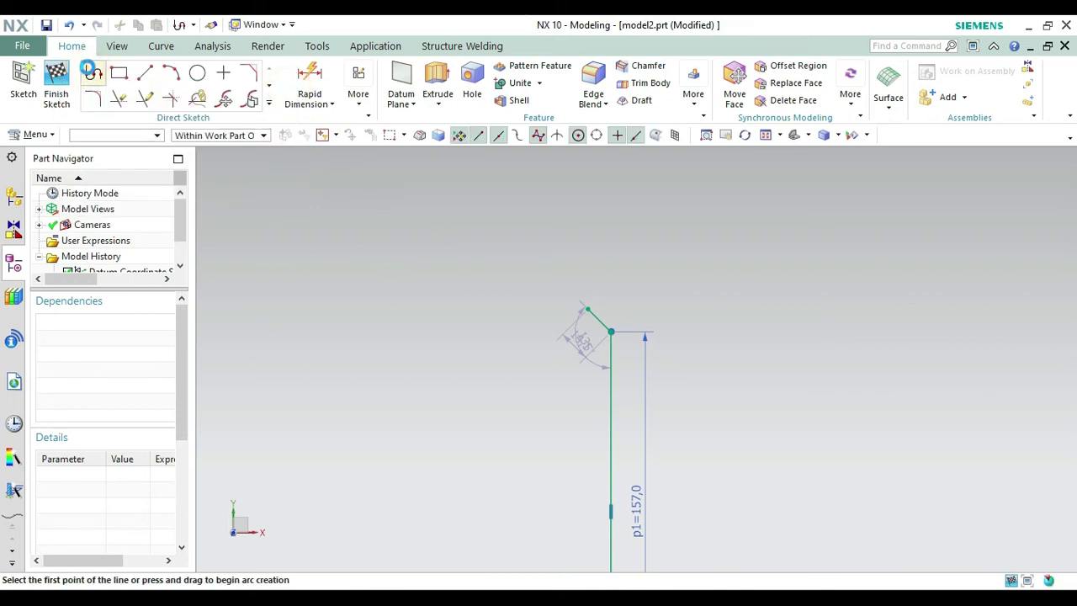
{"action": "left_click", "coordinate": [587, 307]}
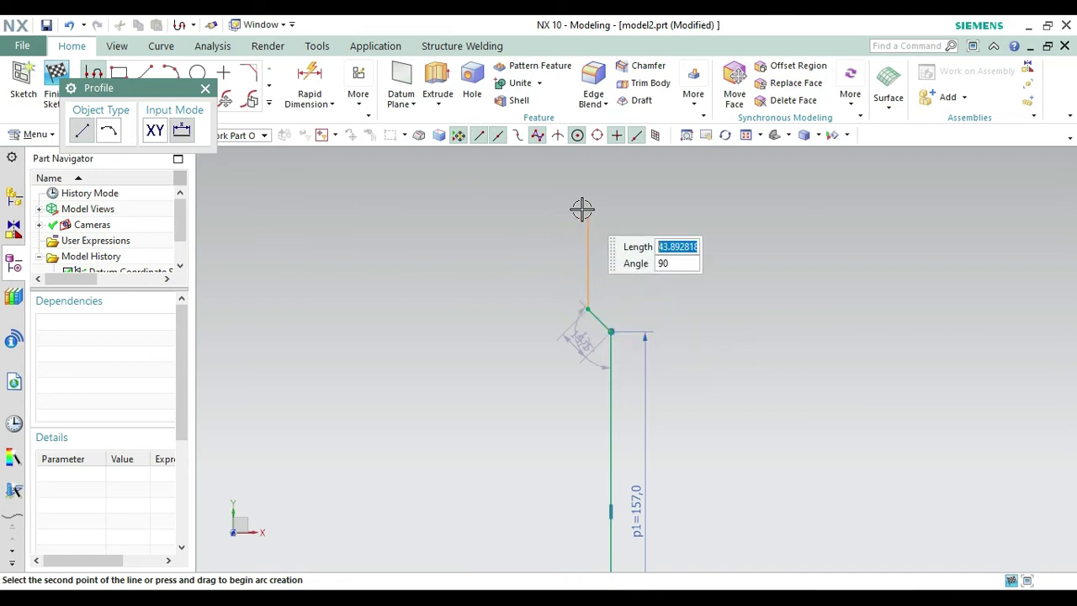
{"action": "key", "text": "Return"}
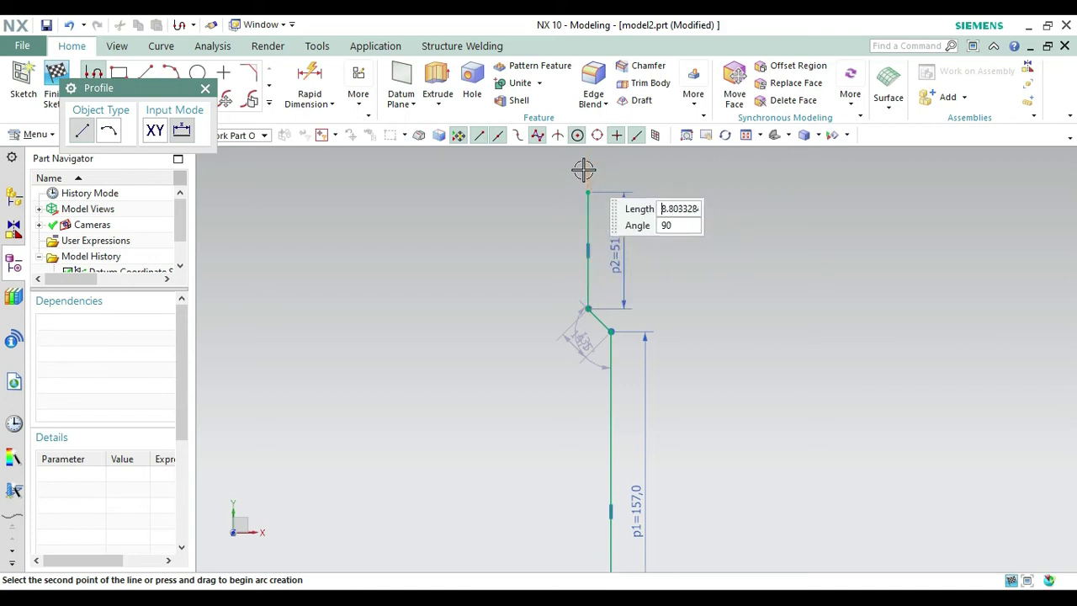
- Add a 10 mm upward line, a 10 mm line toward positive X, and a diagonal back to the 51 mm line's upper end
{"action": "type", "text": "10"}
{"action": "key", "text": "Tab"}
{"action": "key", "text": "Return"}
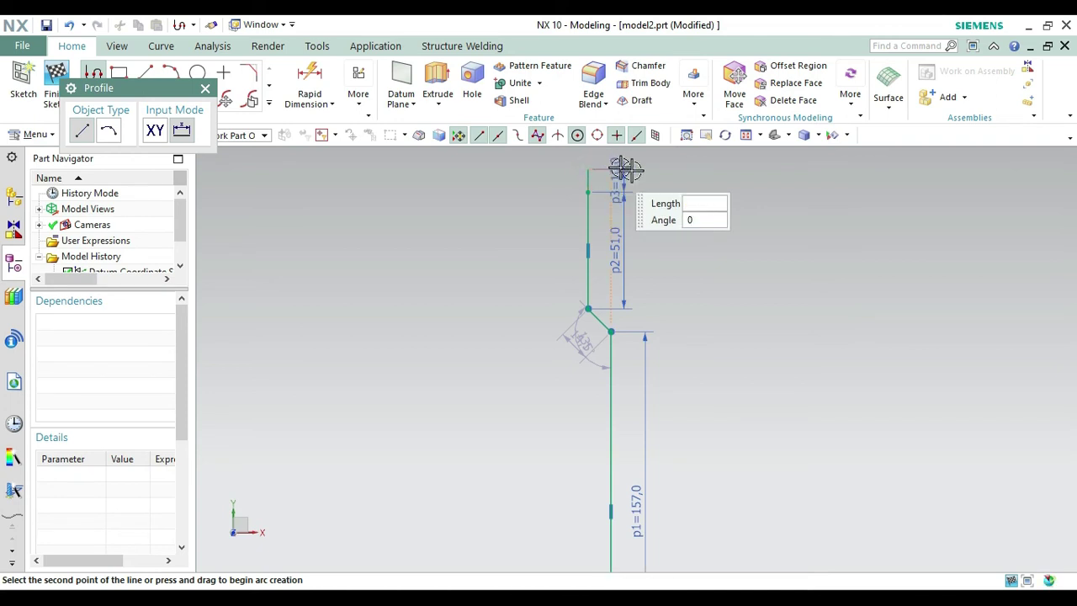
{"action": "type", "text": "10"}
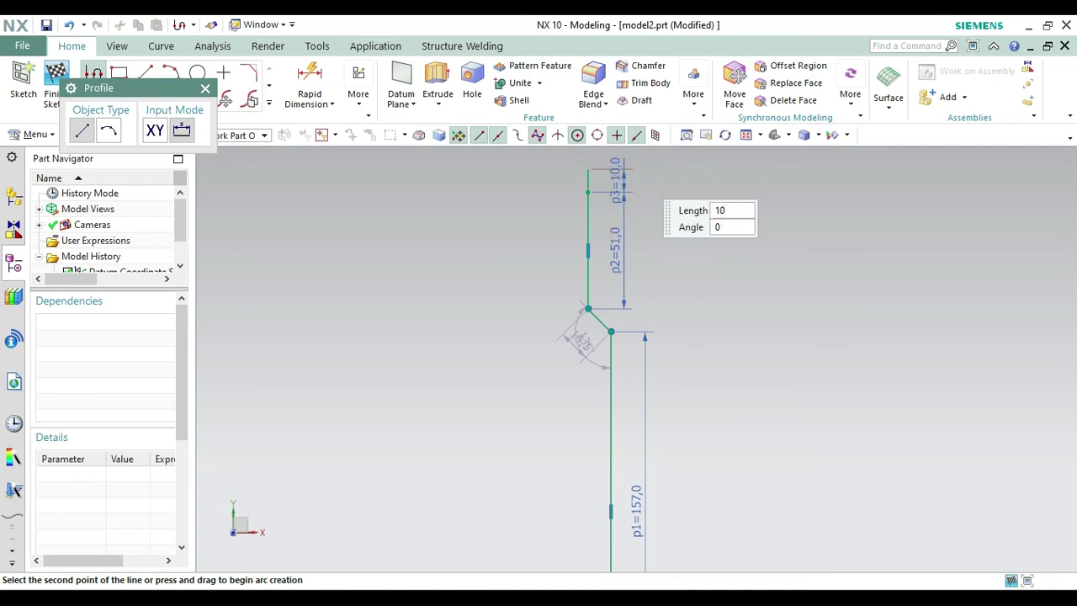
{"action": "key", "text": "Return"}
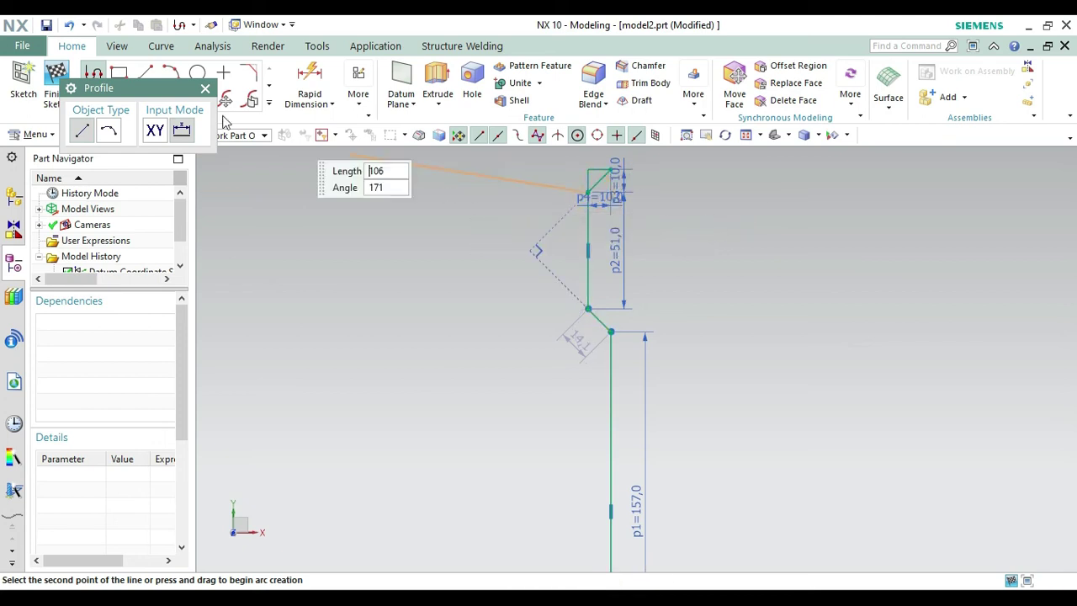
{"action": "left_click", "coordinate": [205, 88]}
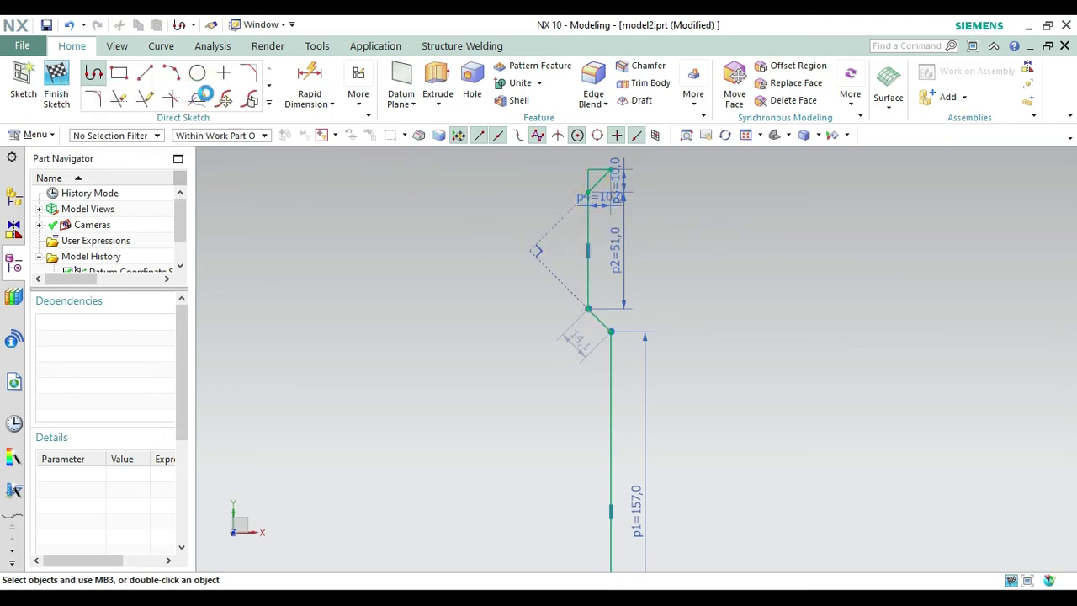
- Trim away the 10 mm horizontal and vertical helper lines at the profile's upper end, keeping the diagonal
{"action": "left_click", "coordinate": [119, 101]}
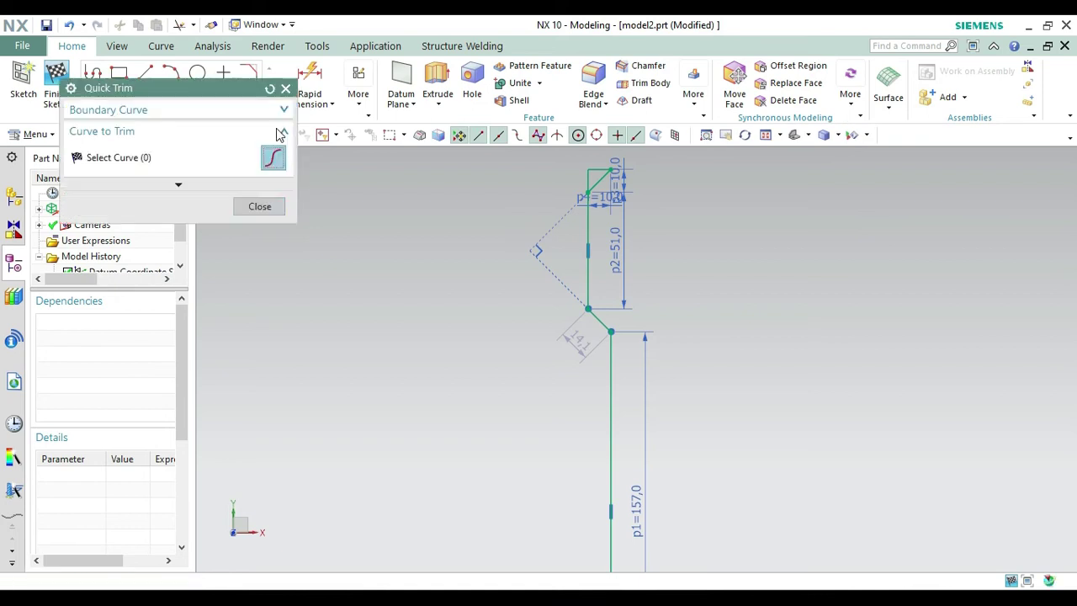
{"action": "left_click", "coordinate": [595, 163]}
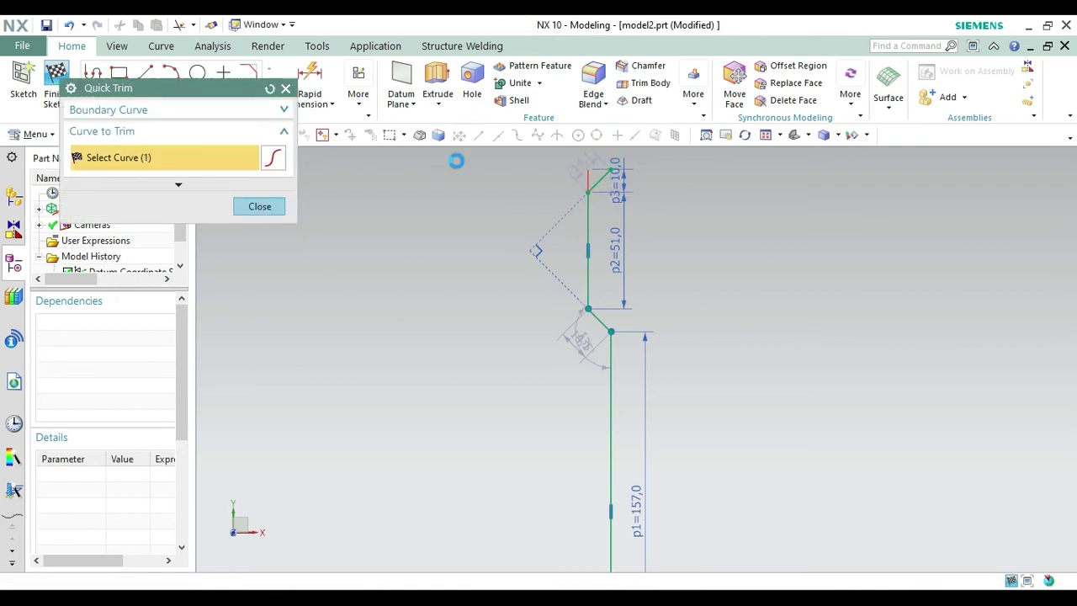
{"action": "left_click", "coordinate": [286, 88]}
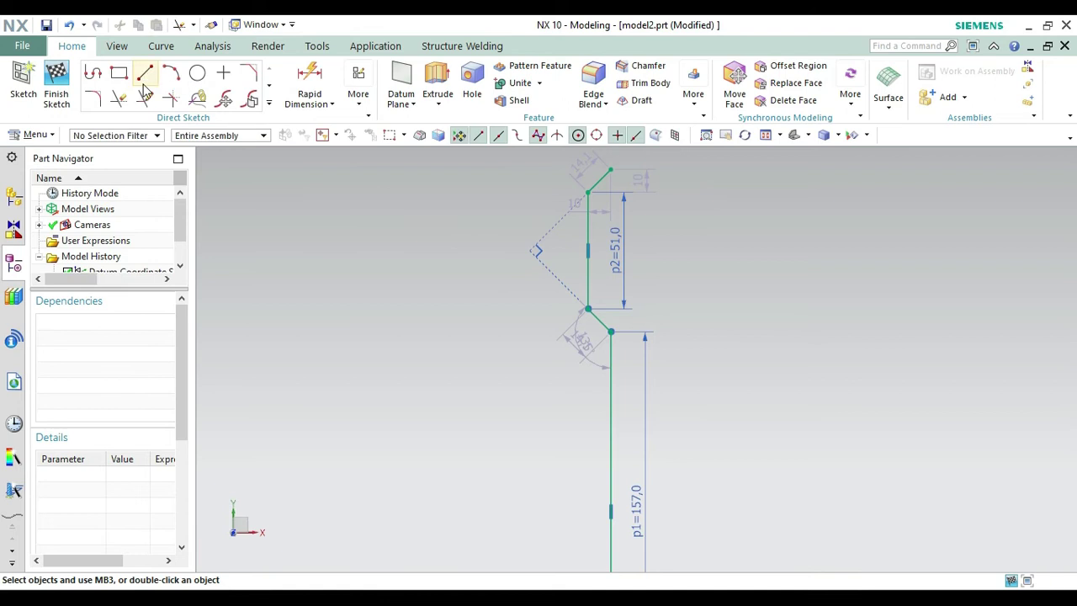
- Draw a 22.5 mm line toward positive X from the upper diagonal's end, and close the profile with a vertical line down to the origin
{"action": "left_click", "coordinate": [98, 80]}
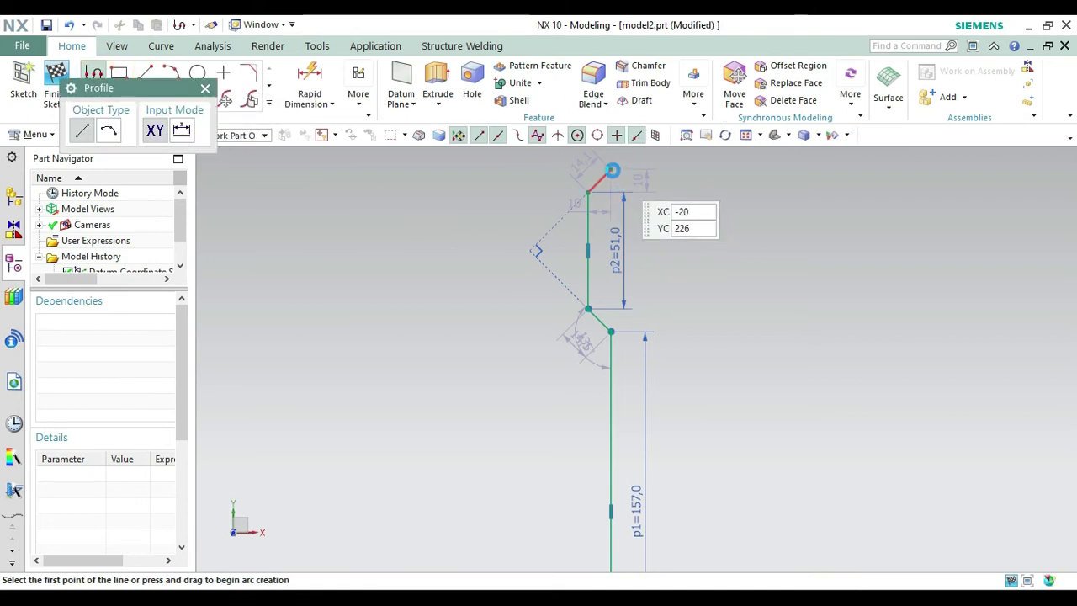
{"action": "left_click", "coordinate": [611, 169]}
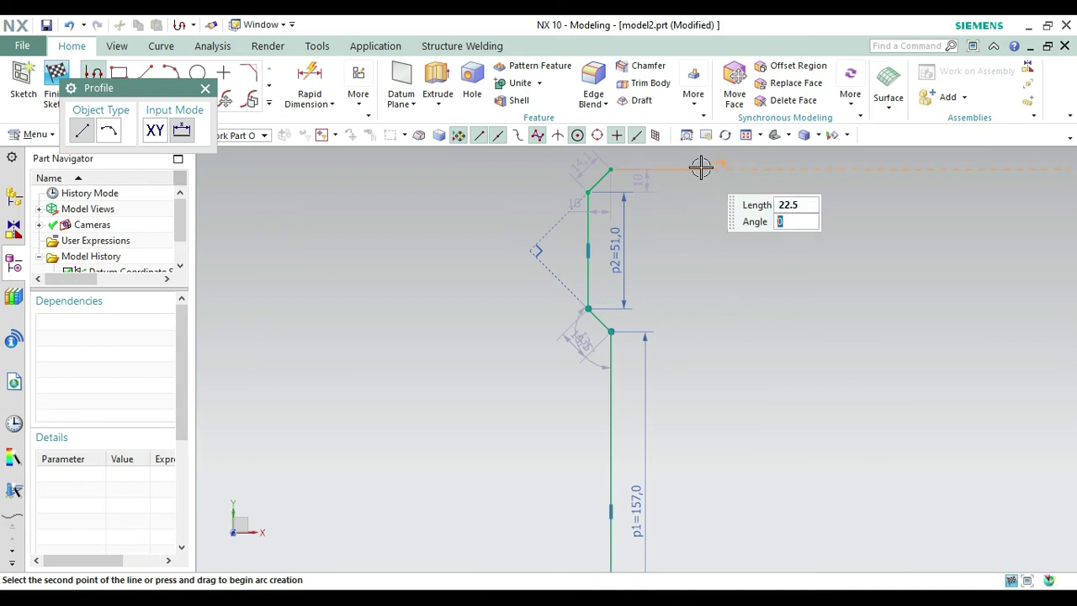
{"action": "key", "text": "Return"}
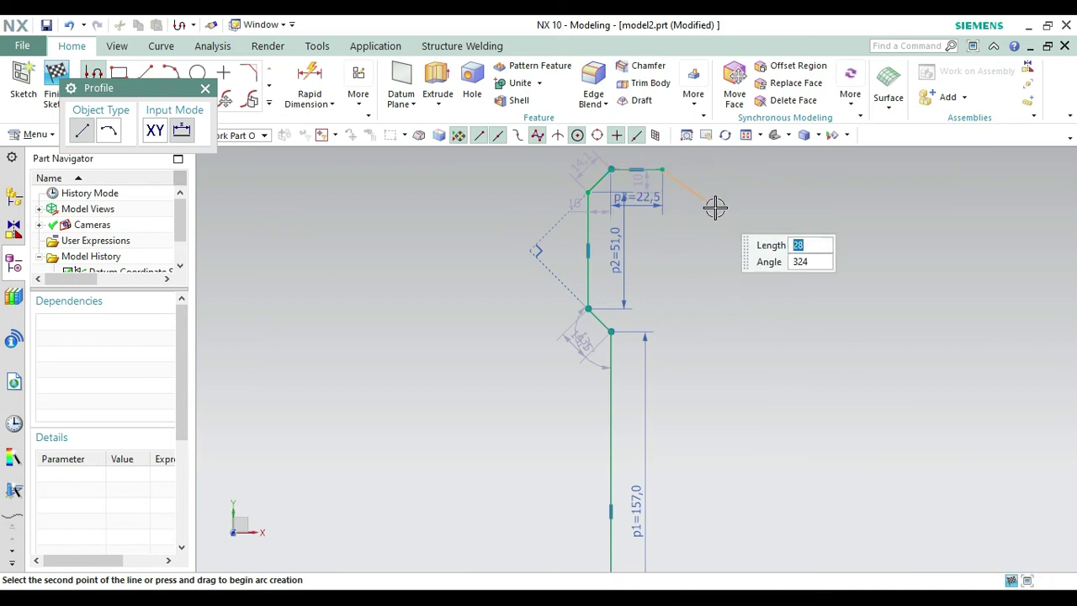
{"action": "right_click", "coordinate": [720, 217]}
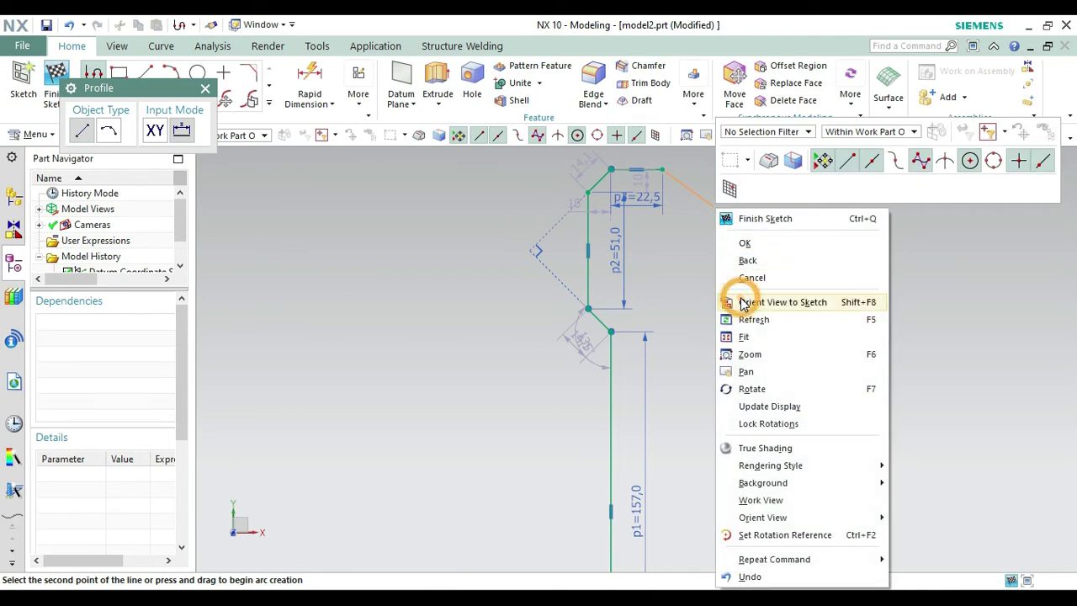
{"action": "left_click", "coordinate": [740, 301]}
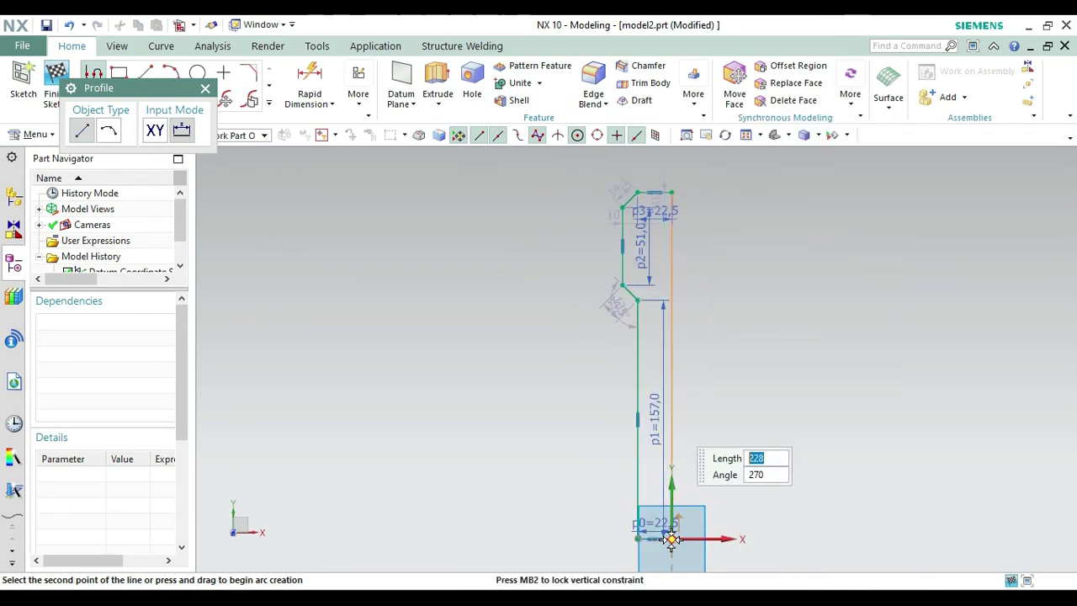
{"action": "left_click", "coordinate": [670, 539]}
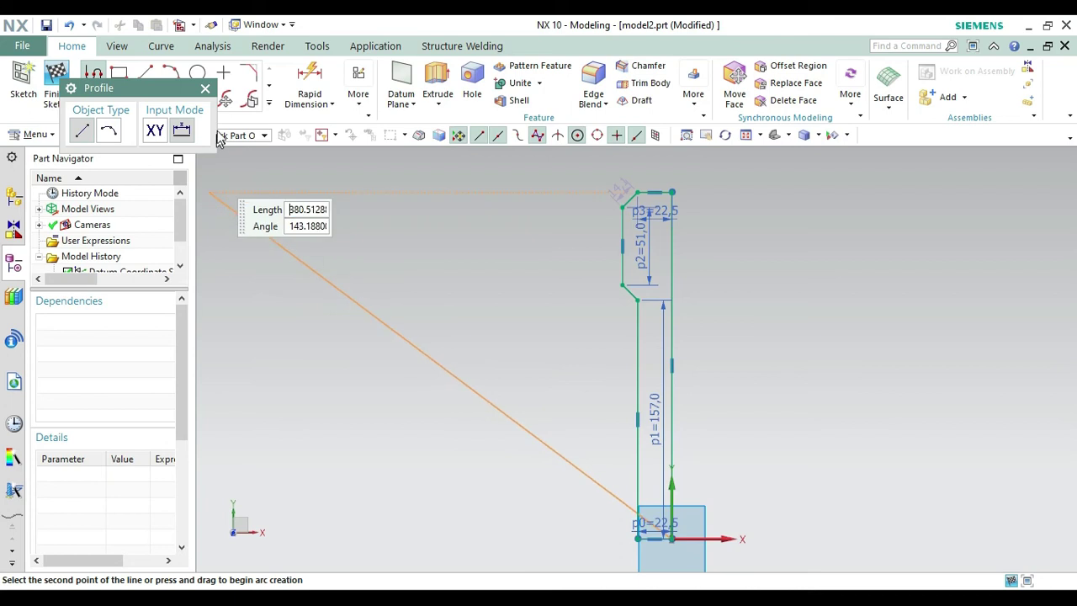
{"action": "left_click", "coordinate": [206, 88]}
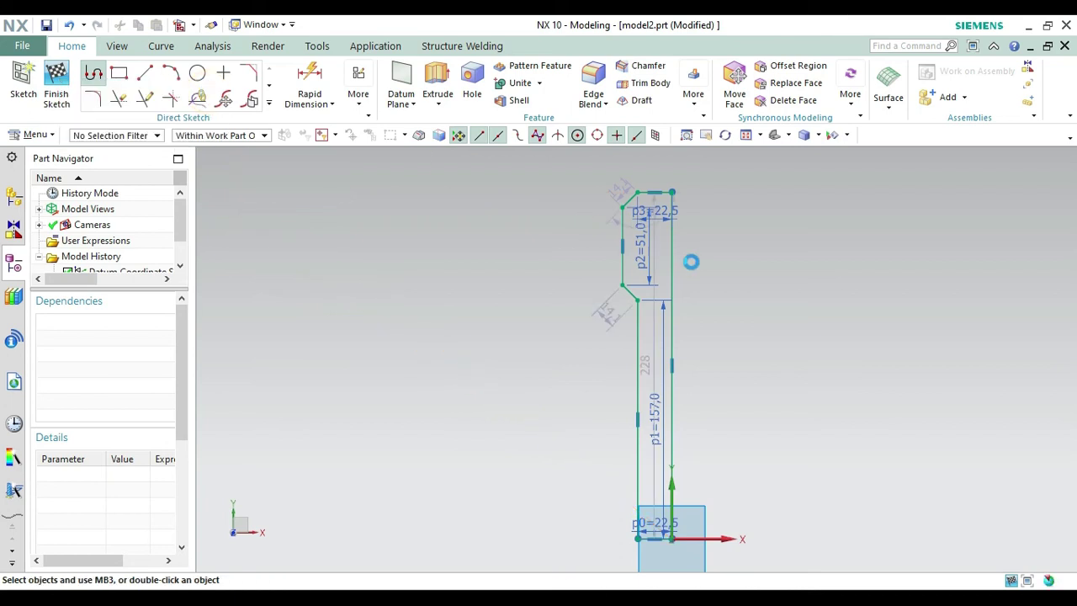
- Convert the vertical closing line on the Y axis to a reference line and finish the sketch
{"action": "left_click", "coordinate": [671, 257]}
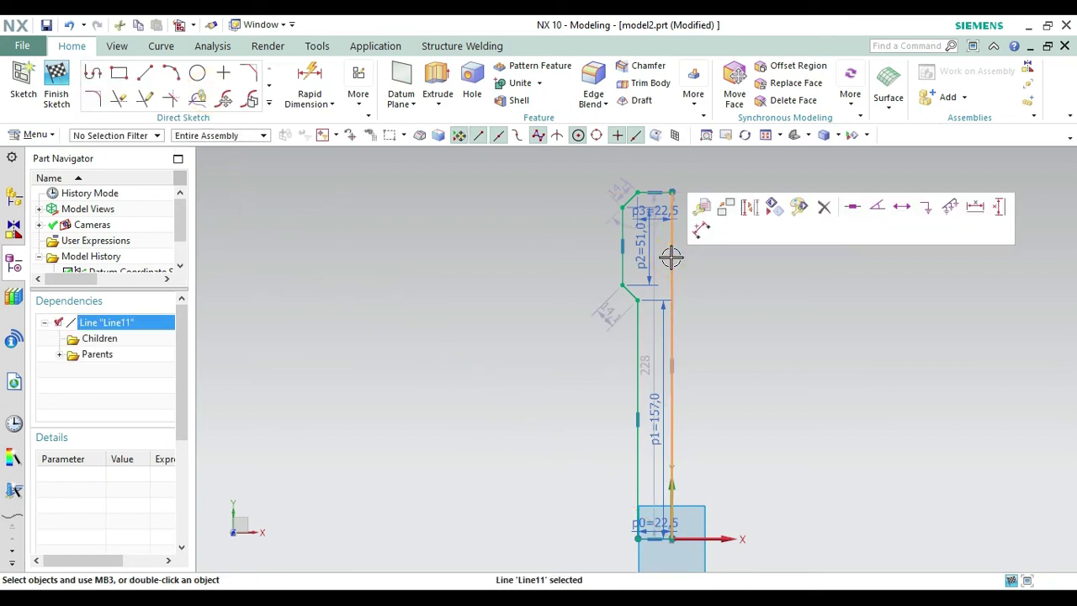
{"action": "left_click", "coordinate": [752, 214]}
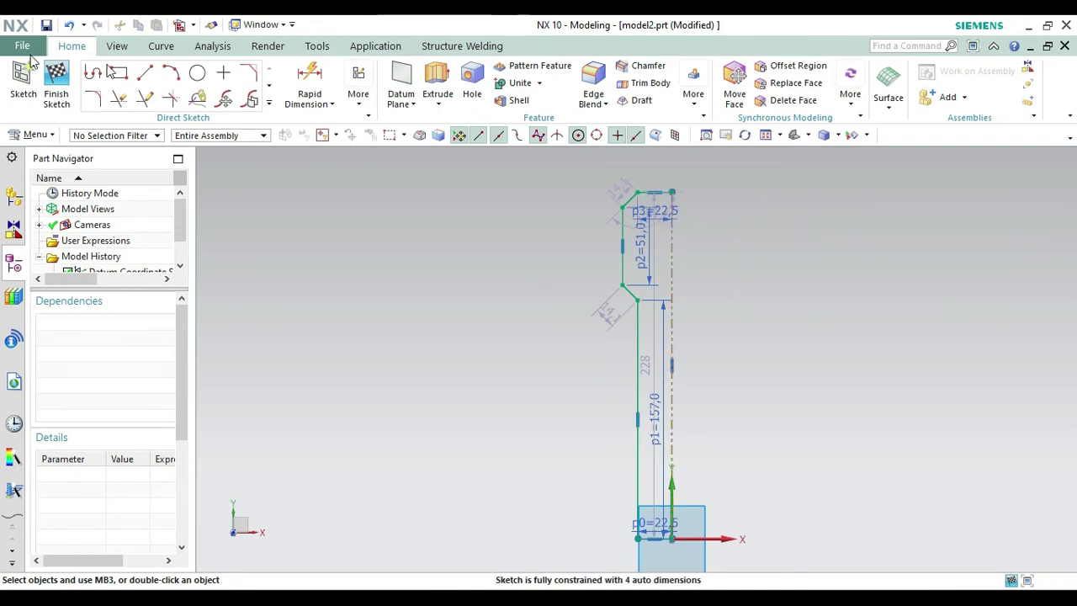
{"action": "left_click", "coordinate": [56, 84]}
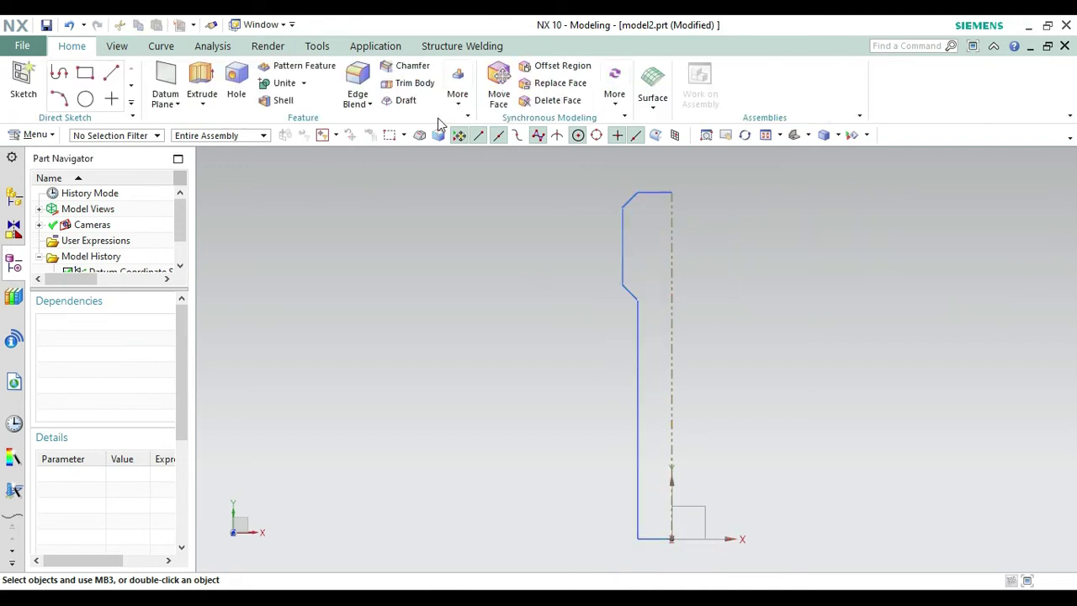
- Revolve the connected profile curves 360 degrees about the vertical reference line as a new body, and hide the profile sketch
{"action": "left_click", "coordinate": [794, 135]}
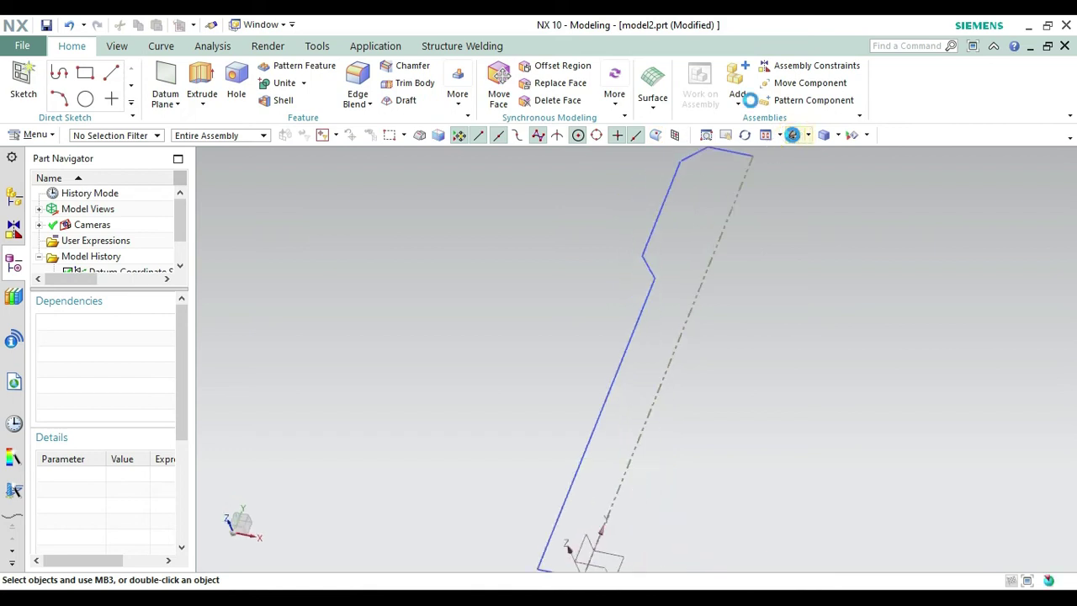
{"action": "left_click", "coordinate": [205, 106]}
{"action": "left_click", "coordinate": [210, 141]}
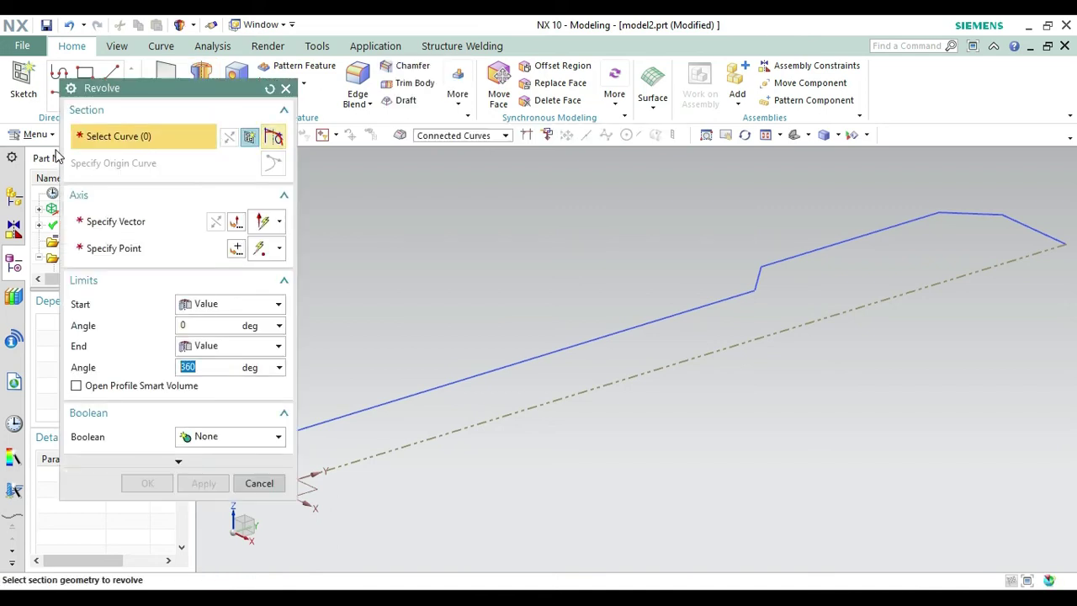
{"action": "left_click", "coordinate": [542, 362]}
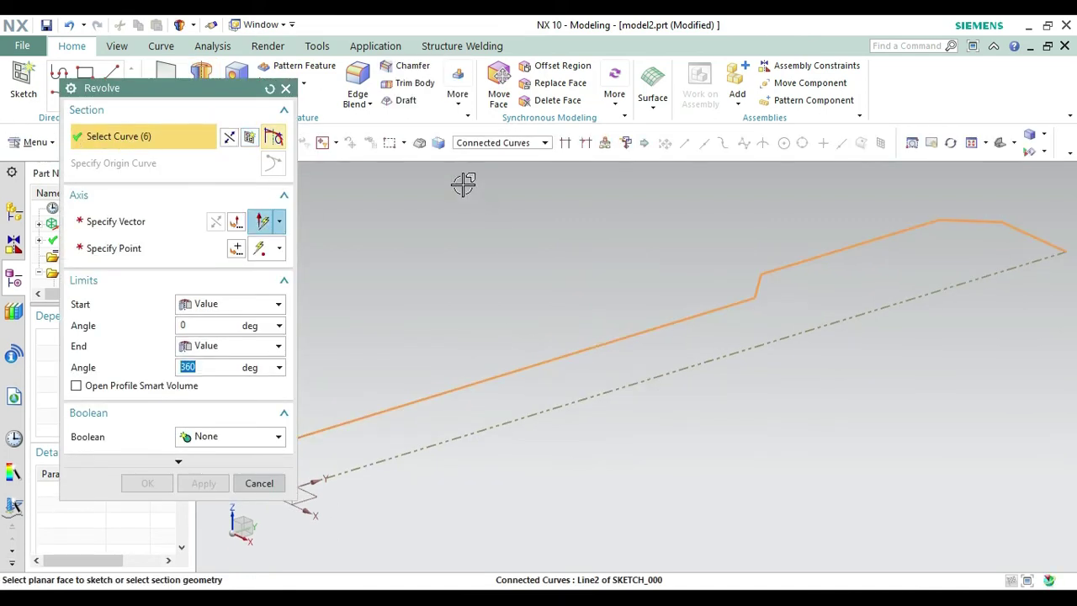
{"action": "left_click", "coordinate": [187, 221]}
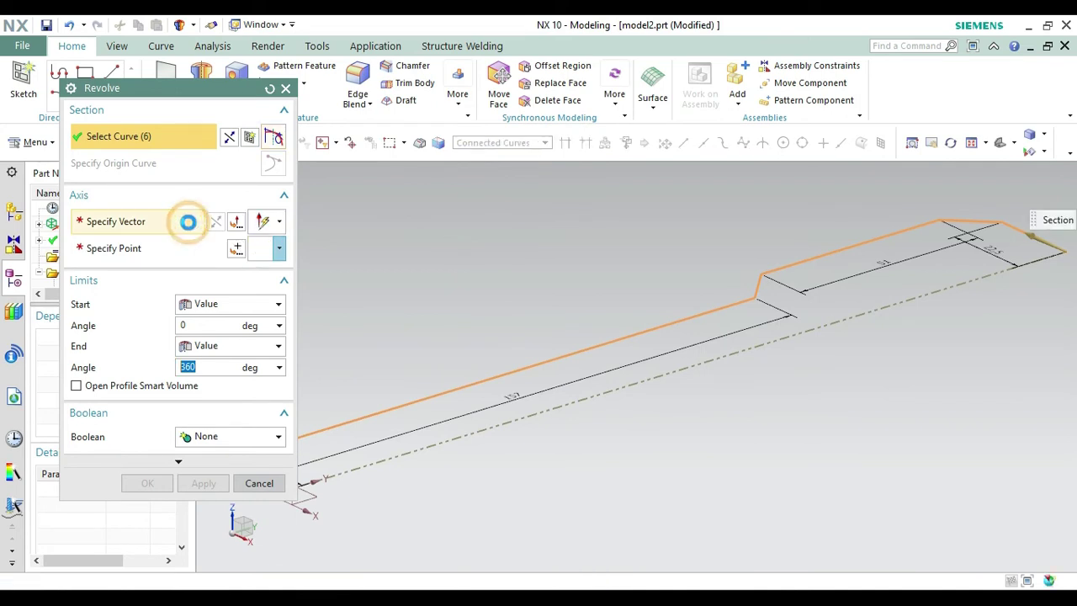
{"action": "left_click", "coordinate": [664, 341]}
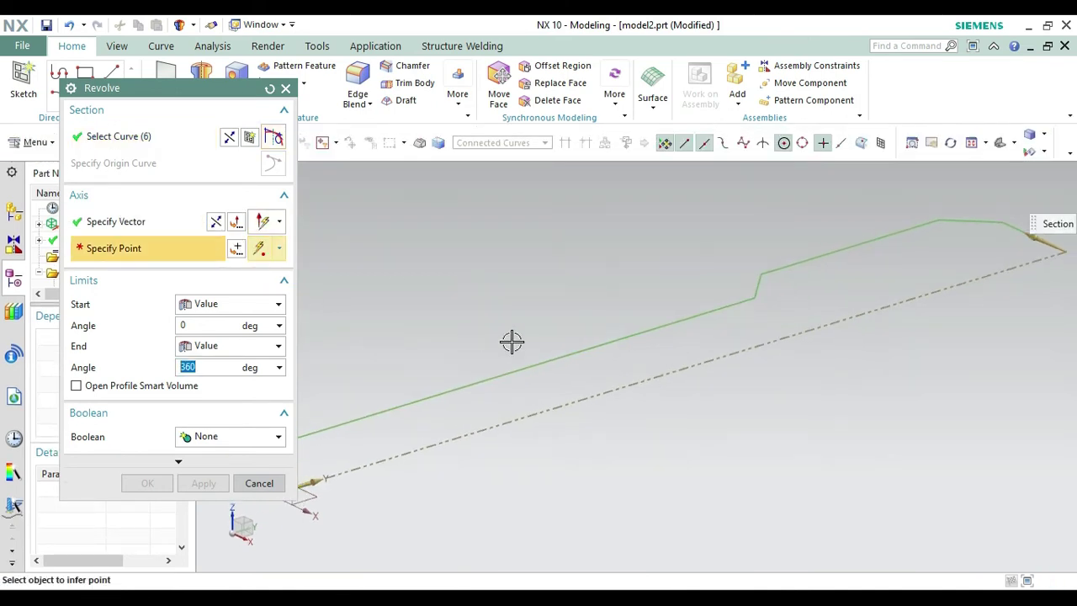
{"action": "left_click", "coordinate": [669, 375]}
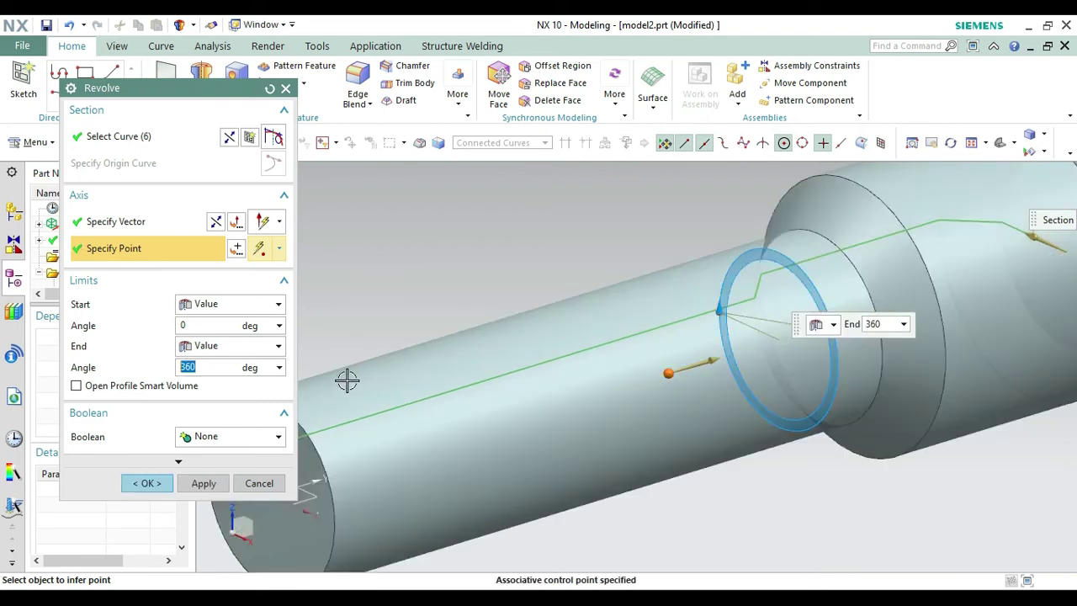
{"action": "left_click", "coordinate": [145, 483]}
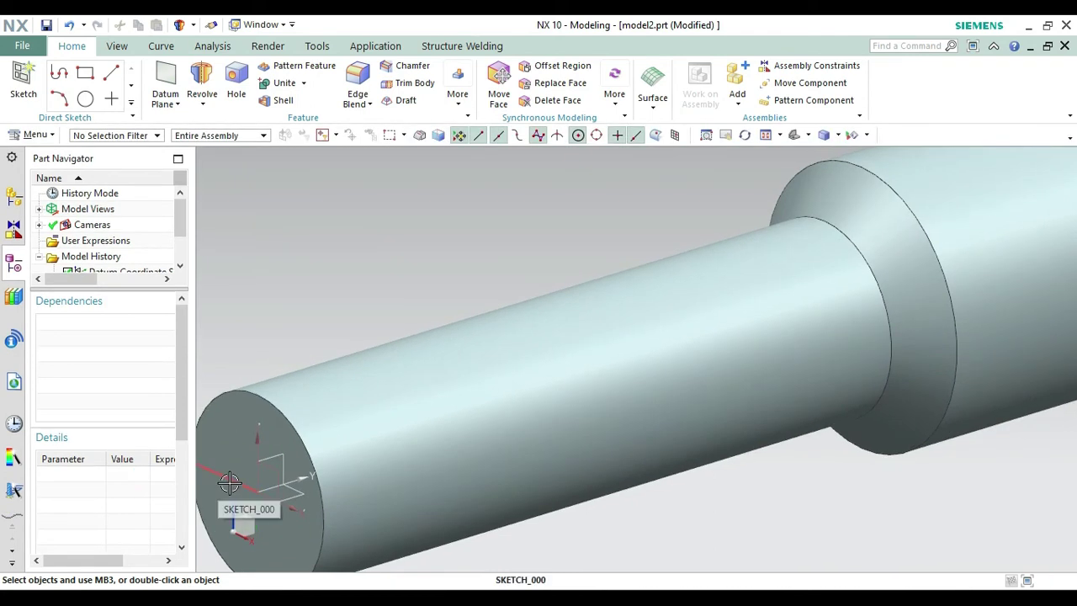
{"action": "right_click", "coordinate": [229, 482]}
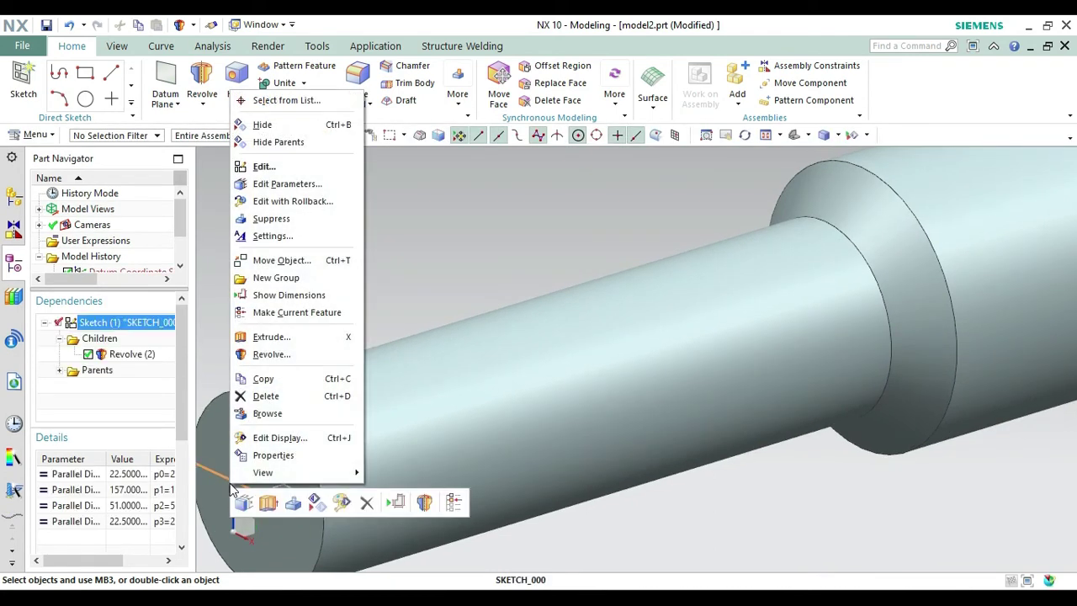
{"action": "left_click", "coordinate": [266, 125]}
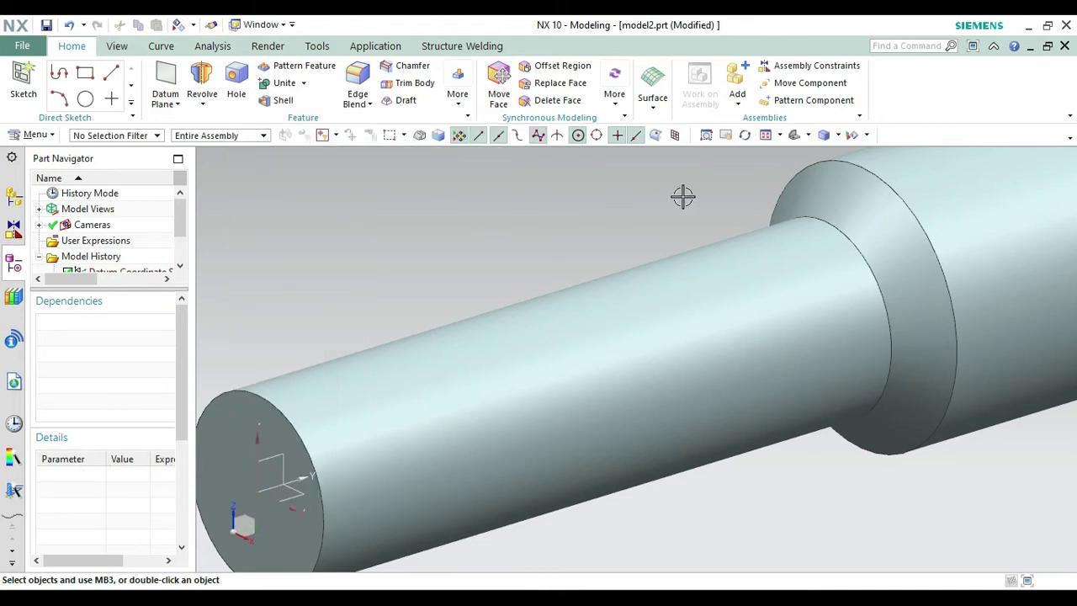
- Create a sketch on the flat circular end face of the screw's larger head, using the inferred plane and origin
{"action": "left_click", "coordinate": [795, 137]}
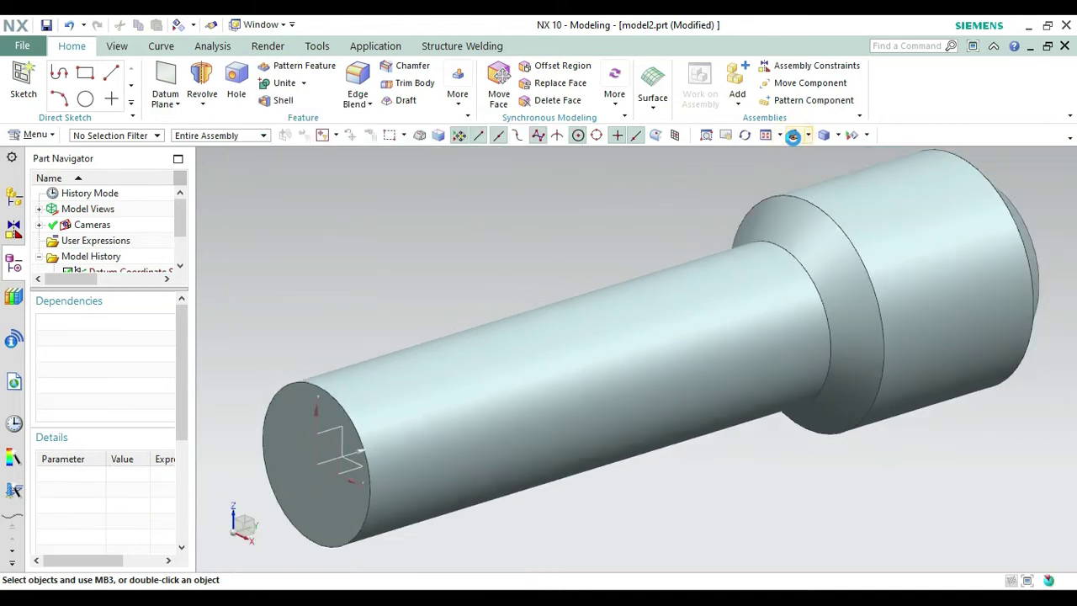
{"action": "right_click", "coordinate": [970, 222]}
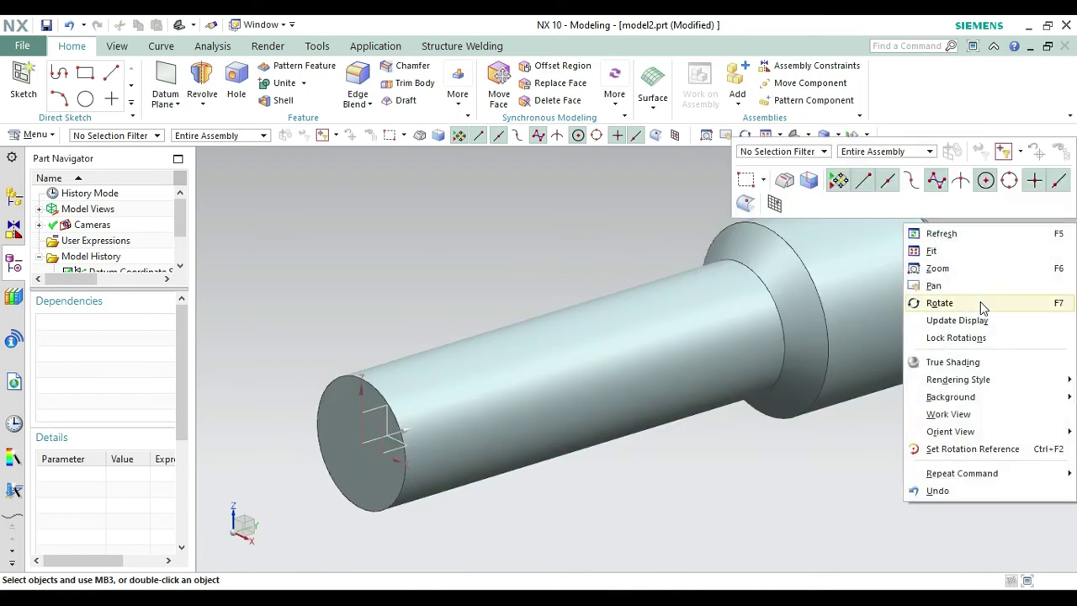
{"action": "left_click", "coordinate": [977, 304]}
{"action": "left_click_drag", "start_coordinate": [974, 300], "coordinate": [936, 345]}
{"action": "key", "text": "Escape"}
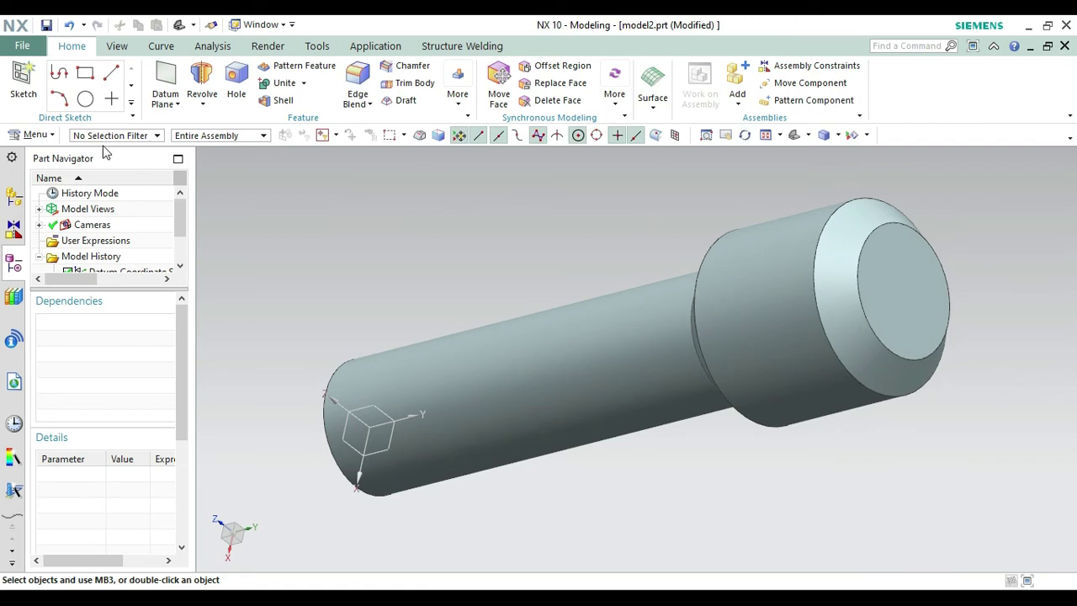
{"action": "left_click", "coordinate": [22, 92]}
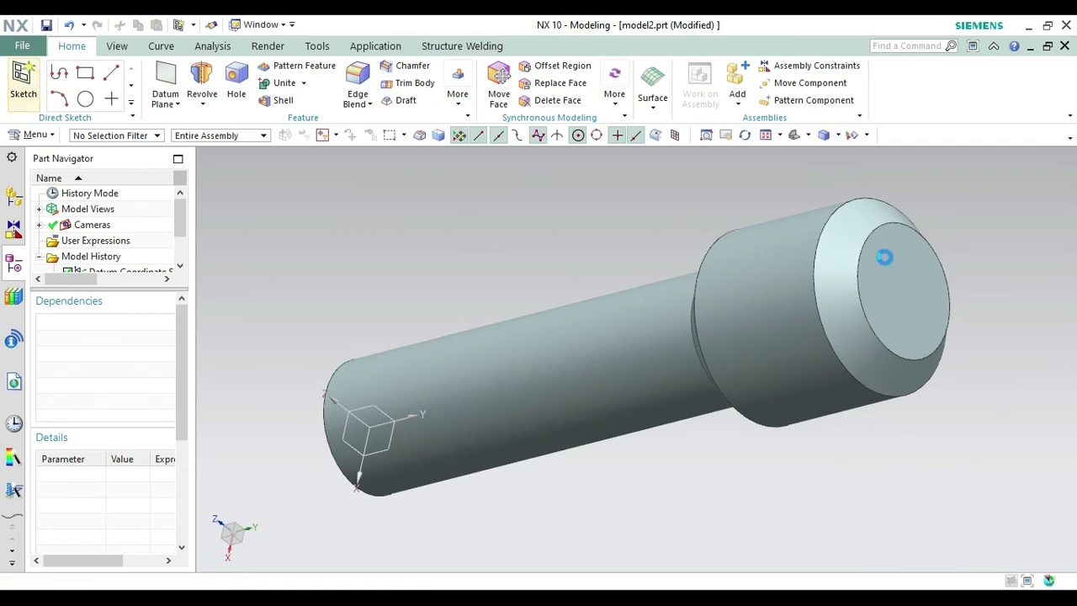
{"action": "left_click", "coordinate": [909, 296]}
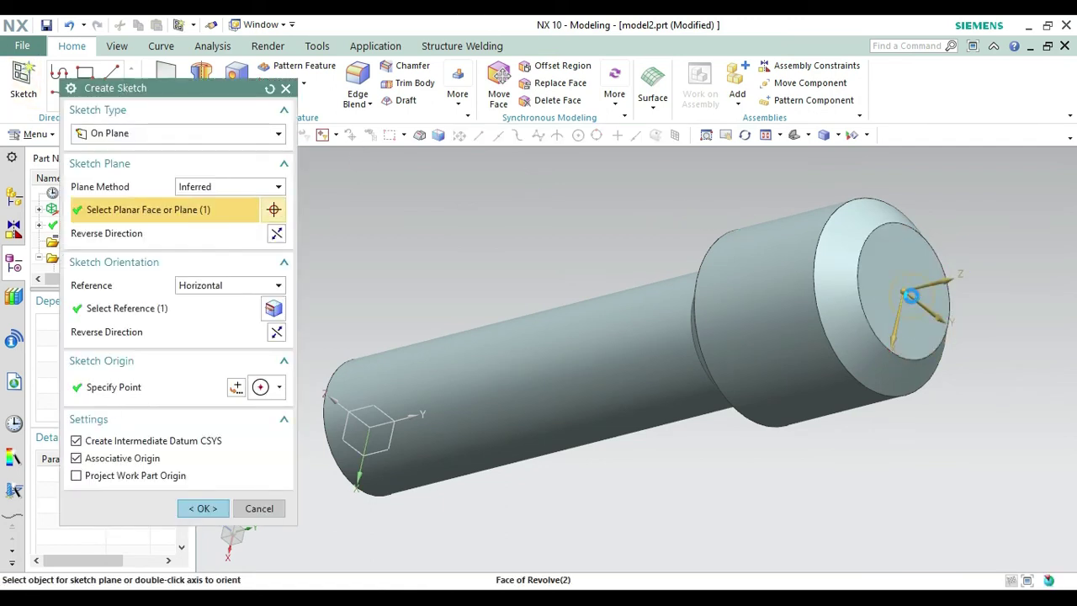
{"action": "left_click", "coordinate": [203, 509]}
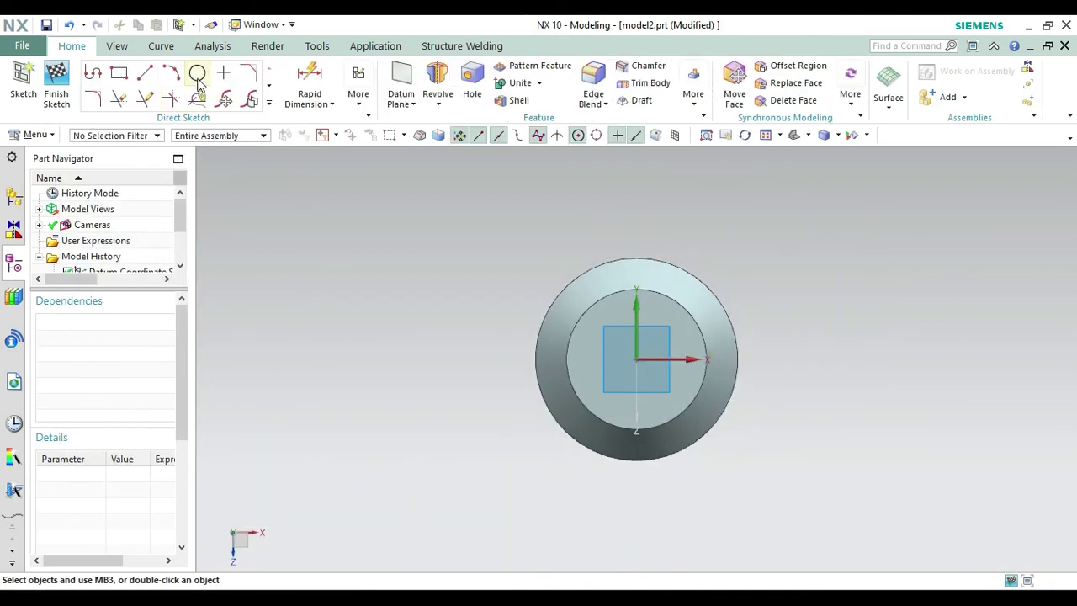
- Draw a 22 mm diameter circle centred on the sketch origin of the head's end face and finish the sketch
{"action": "left_click", "coordinate": [197, 75]}
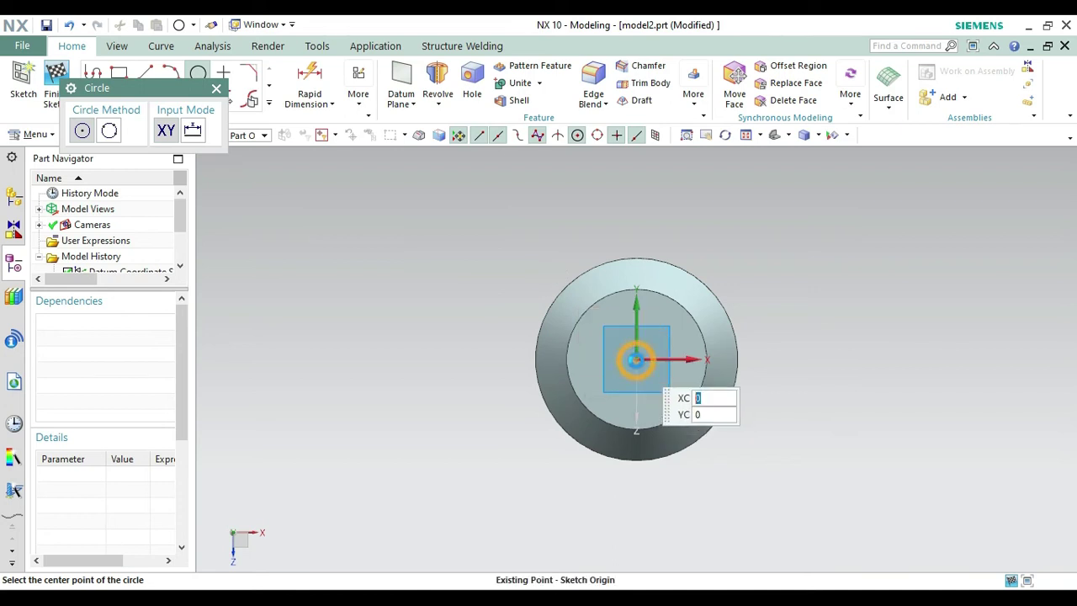
{"action": "left_click", "coordinate": [636, 360]}
{"action": "key", "text": "Return"}
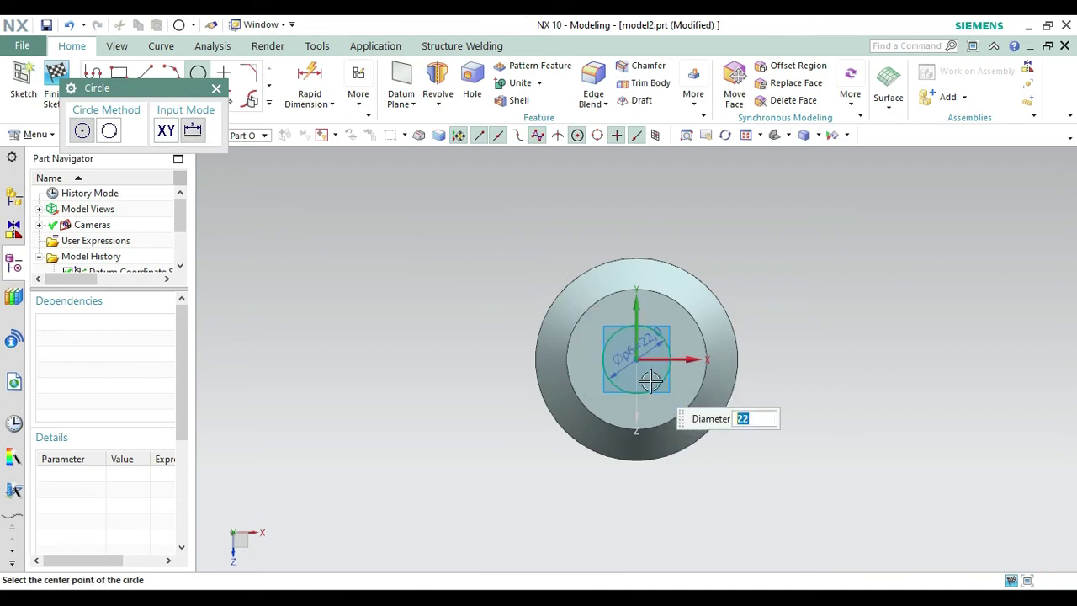
{"action": "left_click", "coordinate": [217, 87]}
{"action": "left_click", "coordinate": [59, 85]}
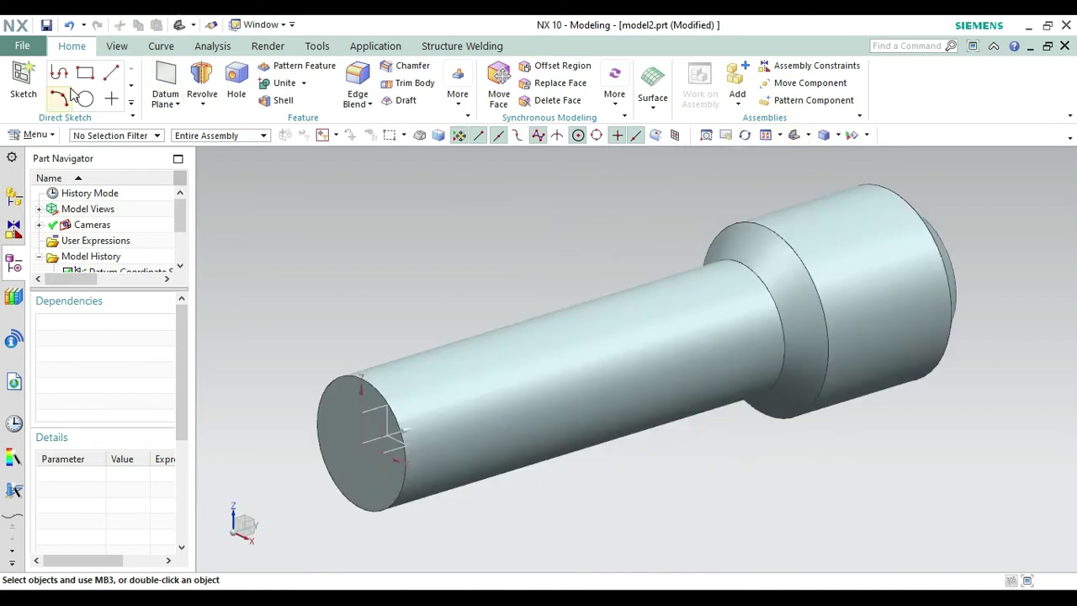
- Start an Extrude for the 22 mm circle on the head's end face
{"action": "left_click", "coordinate": [202, 103]}
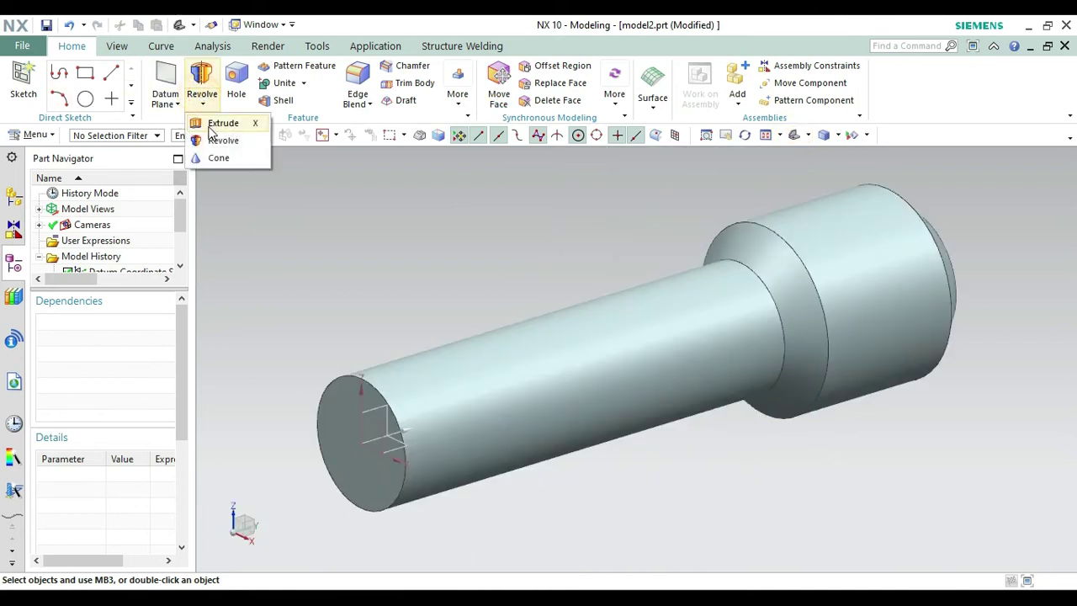
- Extrude the 22 mm circle on the head's end face by 12 mm, unite it with the body, and hide its sketch
{"action": "left_click", "coordinate": [212, 186]}
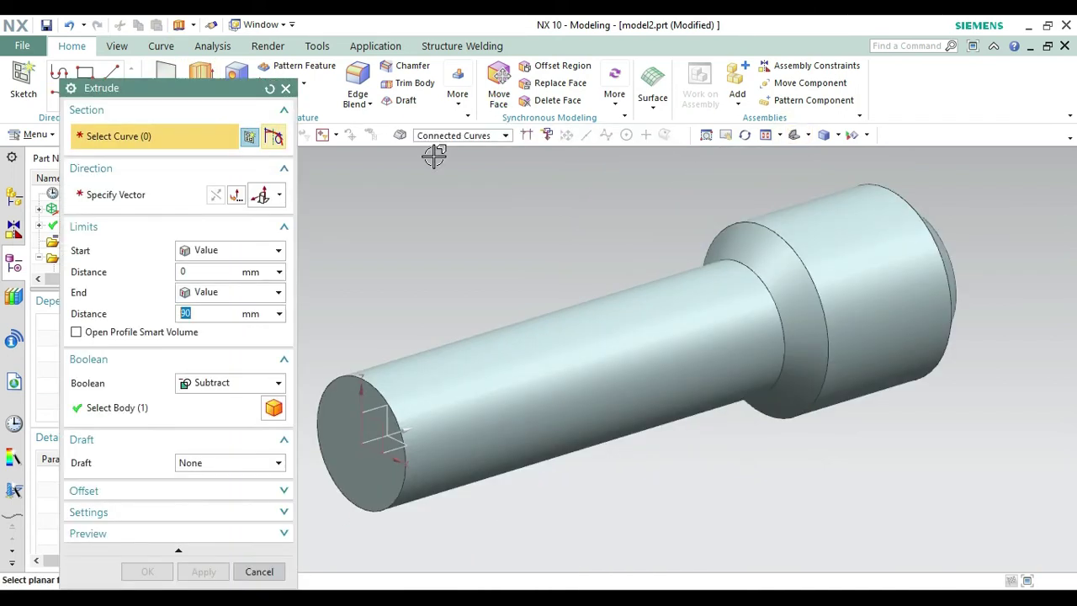
{"action": "left_click", "coordinate": [952, 145]}
{"action": "left_click_drag", "start_coordinate": [952, 217], "coordinate": [900, 246]}
{"action": "key", "text": "Escape"}
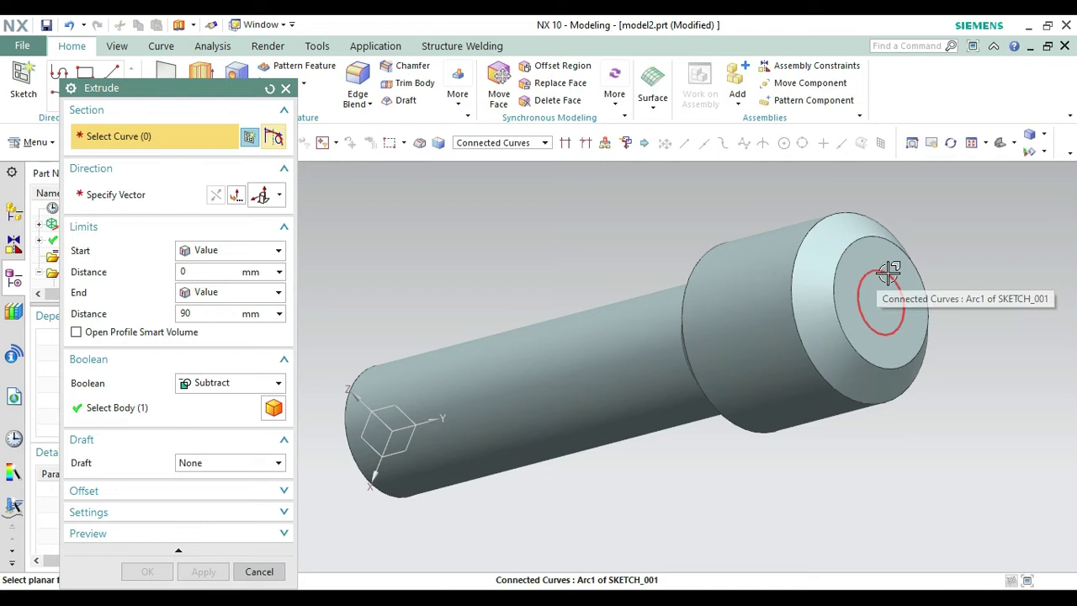
{"action": "left_click", "coordinate": [888, 273]}
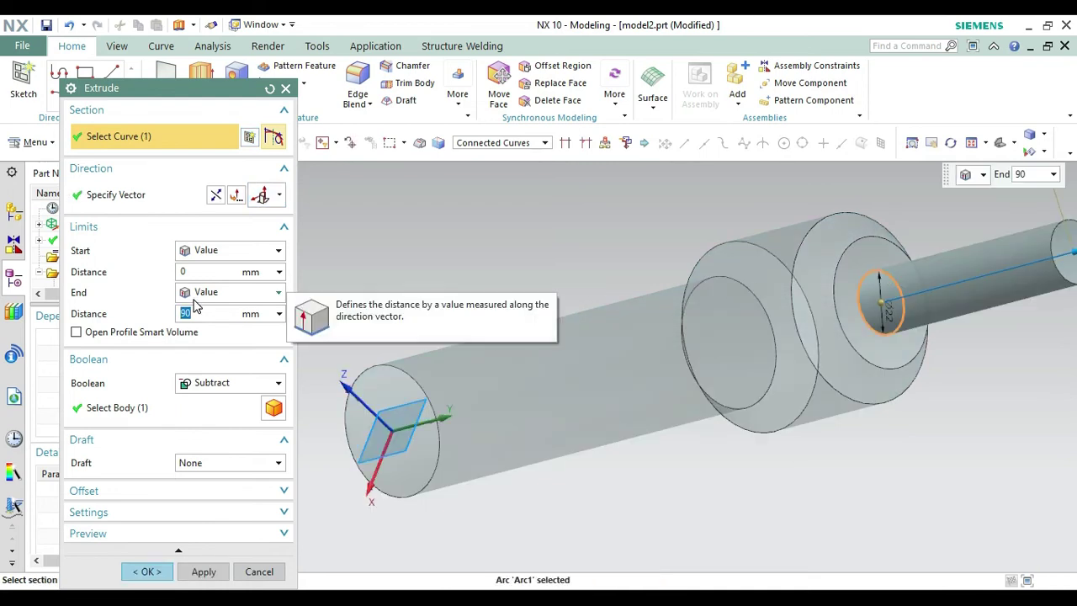
{"action": "type", "text": "12"}
{"action": "key", "text": "Return"}
{"action": "left_click", "coordinate": [216, 385]}
{"action": "left_click", "coordinate": [206, 418]}
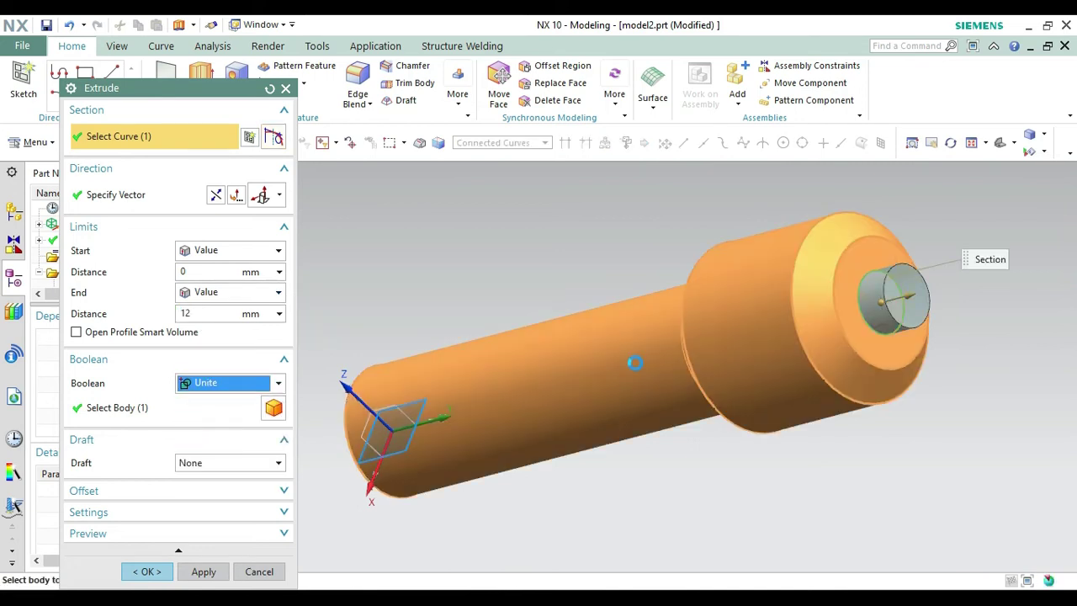
{"action": "left_click", "coordinate": [144, 572]}
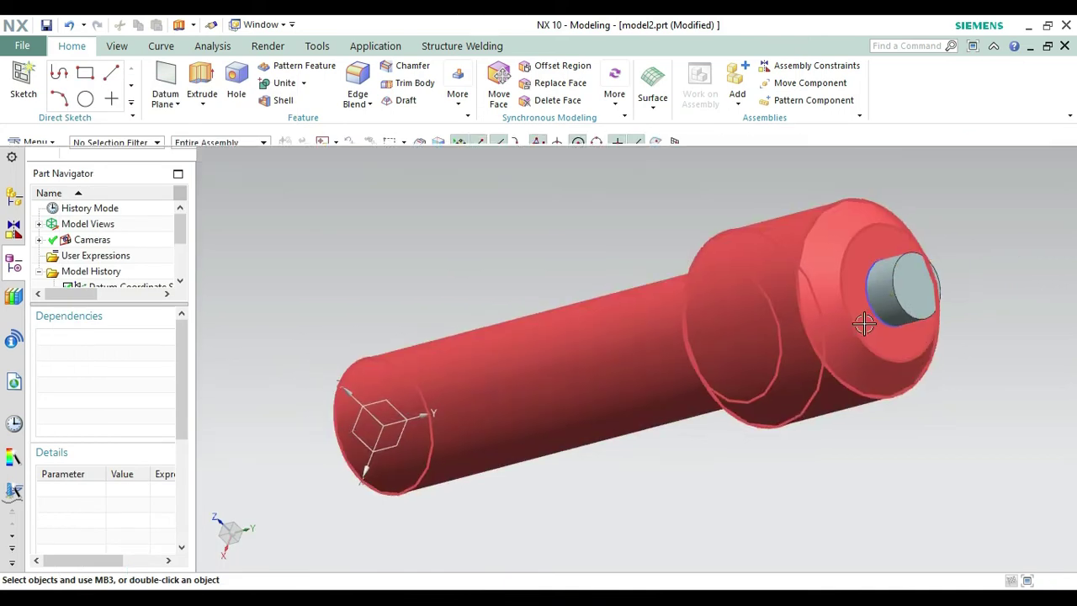
{"action": "right_click", "coordinate": [875, 314]}
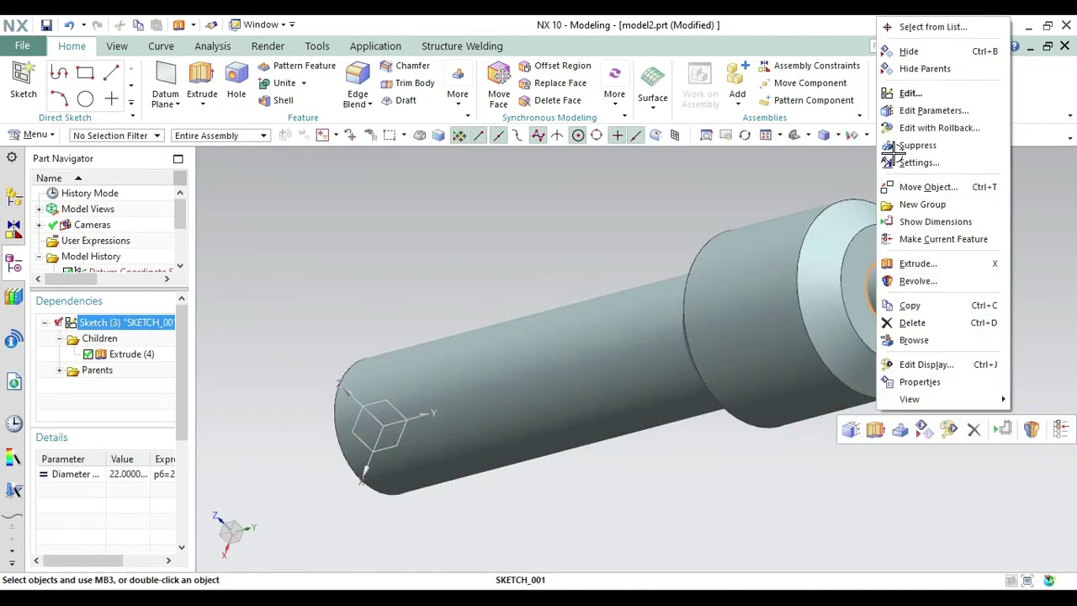
{"action": "left_click", "coordinate": [908, 52]}
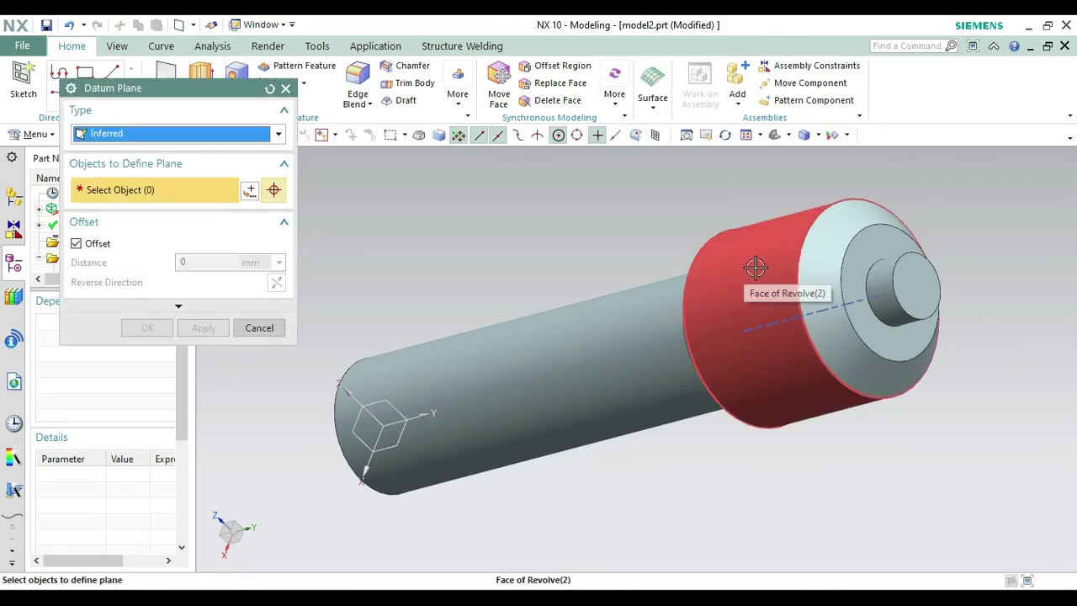
- Create an inferred datum plane tangent to the head's large cylindrical face with an offset of 0 mm
{"action": "left_click", "coordinate": [756, 268]}
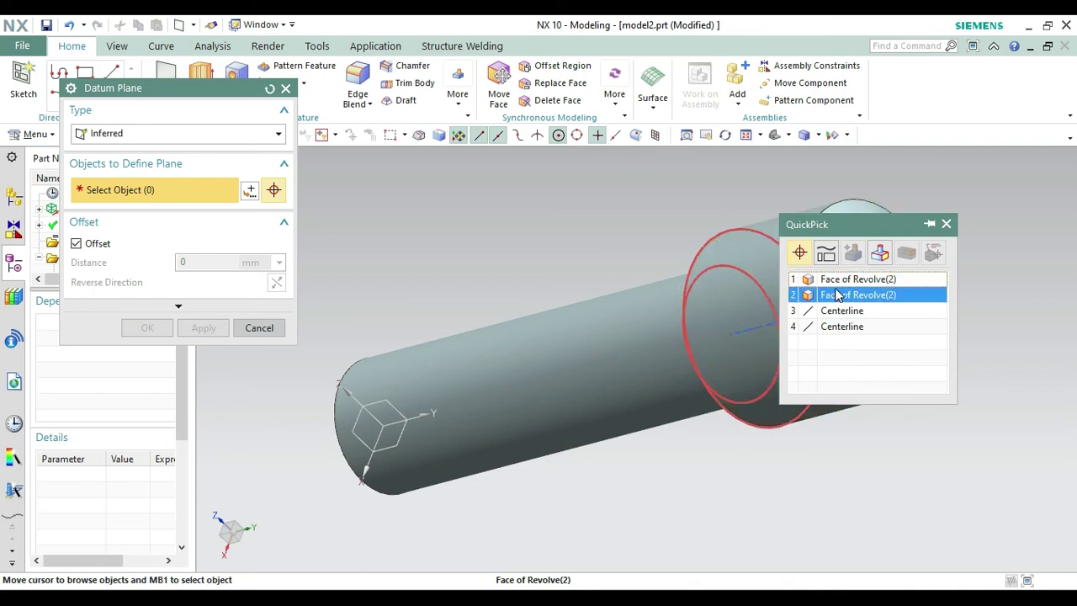
{"action": "left_click", "coordinate": [850, 279]}
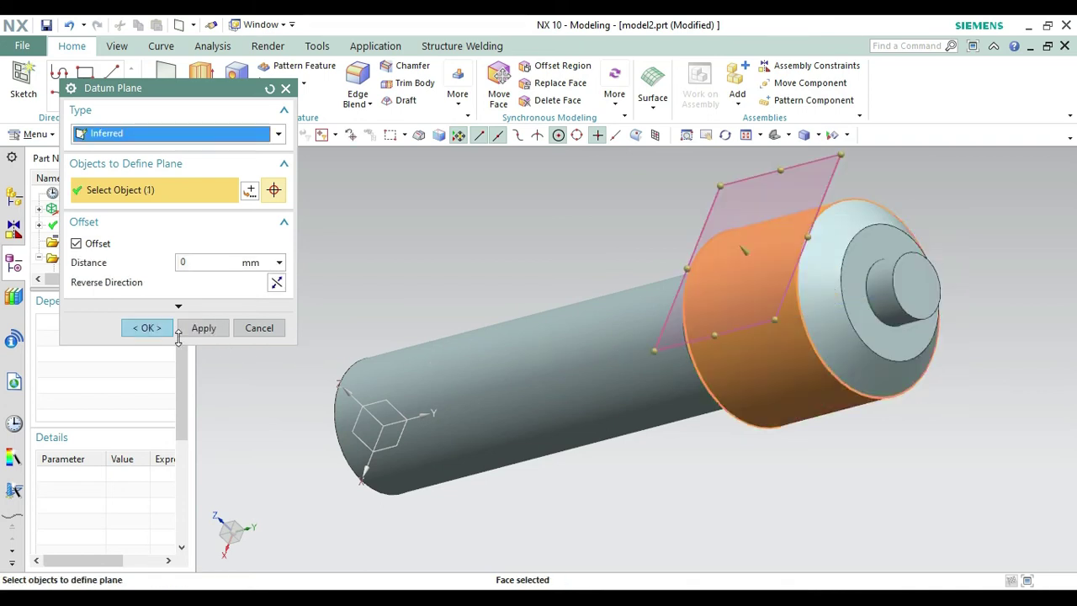
{"action": "left_click", "coordinate": [219, 261]}
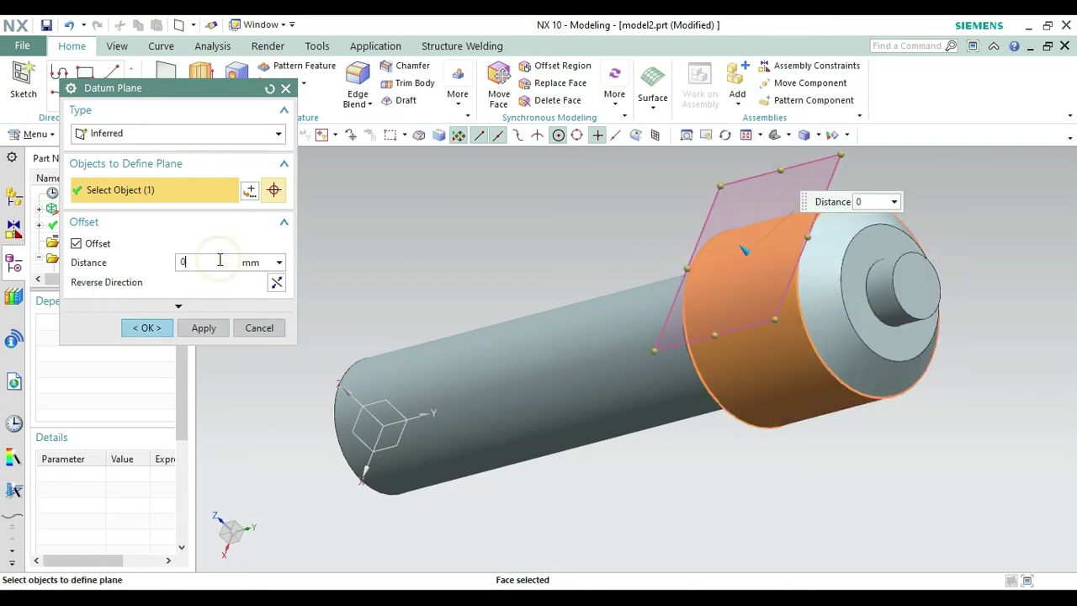
{"action": "left_click", "coordinate": [148, 328]}
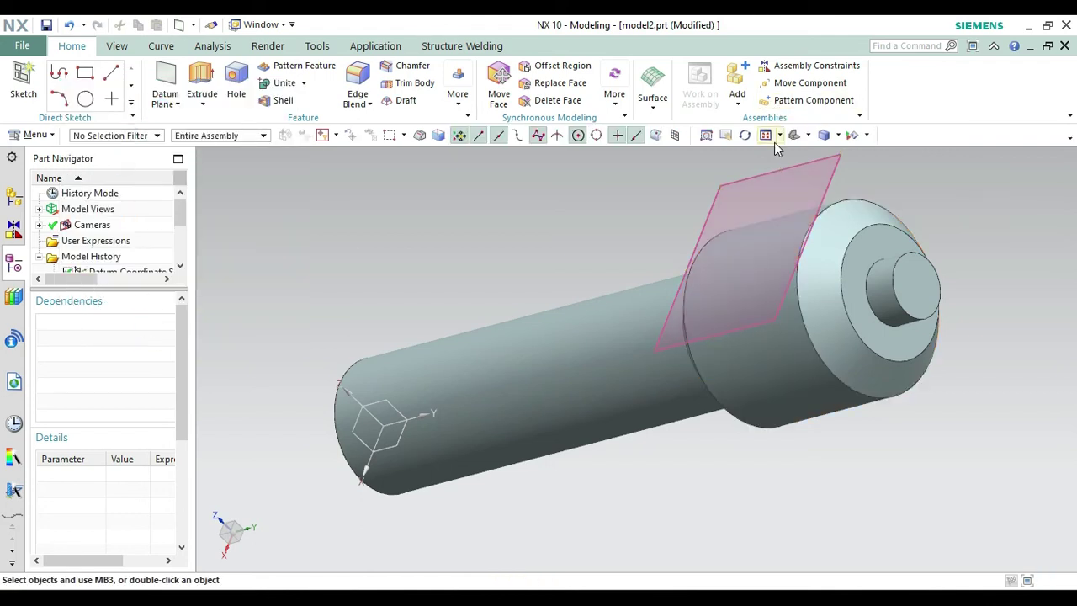
- Create a sketch on the datum plane tangent to the head's cylindrical face
{"action": "left_click", "coordinate": [793, 136]}
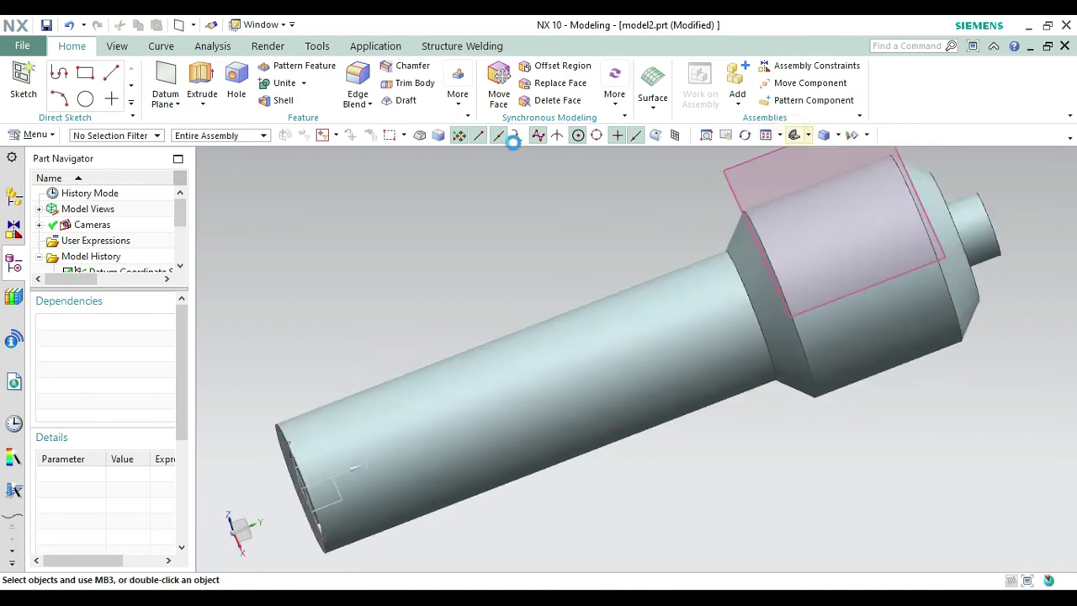
{"action": "left_click", "coordinate": [27, 93]}
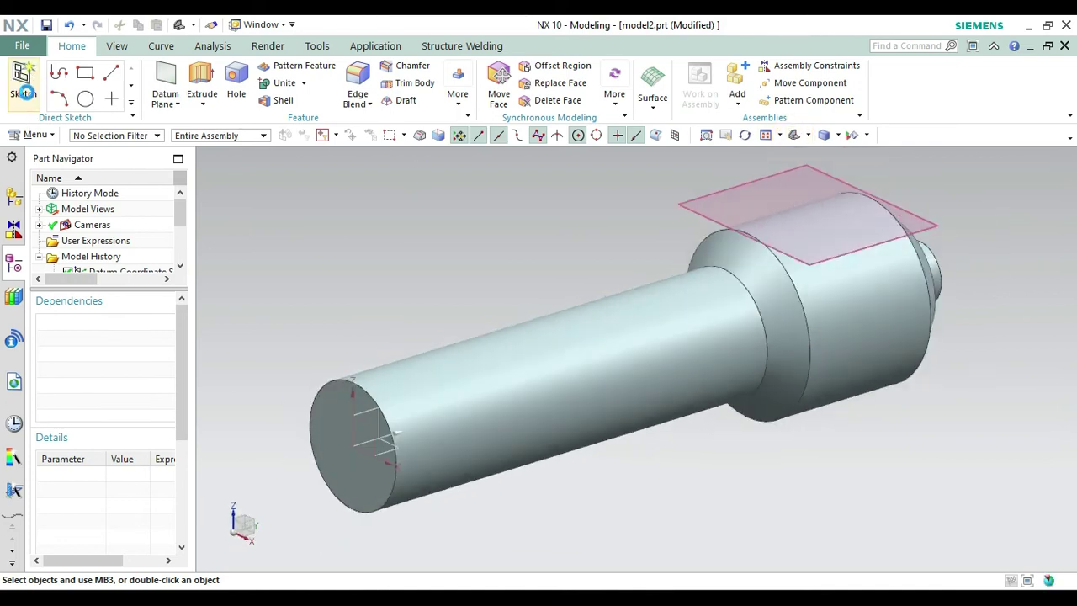
{"action": "left_click", "coordinate": [933, 216]}
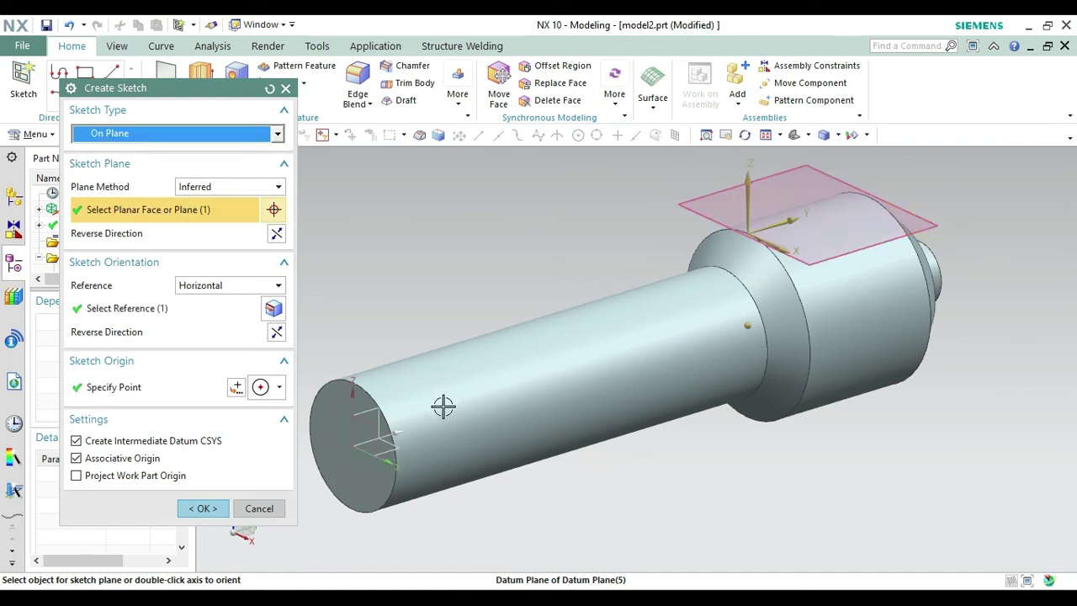
{"action": "left_click", "coordinate": [206, 508]}
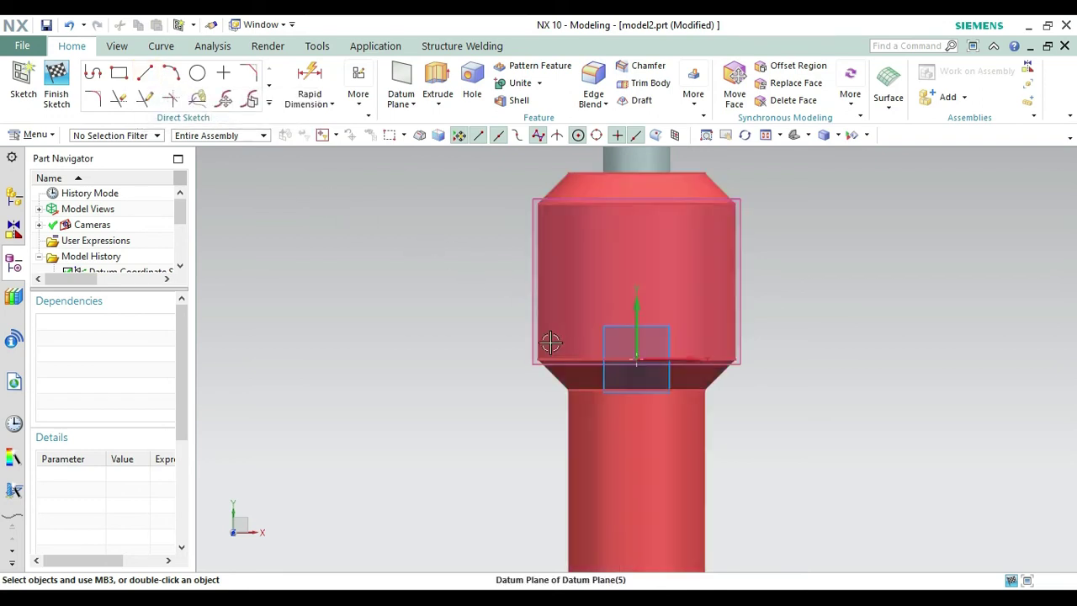
- Draw a vertical line about 51 mm long from the sketch origin to the opposite edge of the head's cylindrical face
{"action": "left_click", "coordinate": [146, 74]}
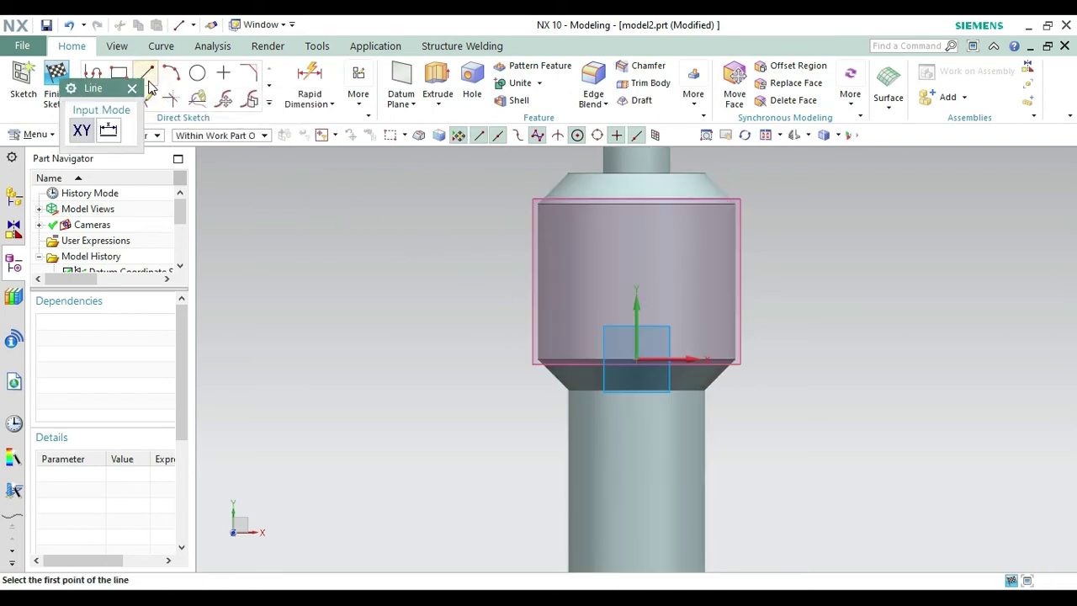
{"action": "left_click", "coordinate": [638, 361]}
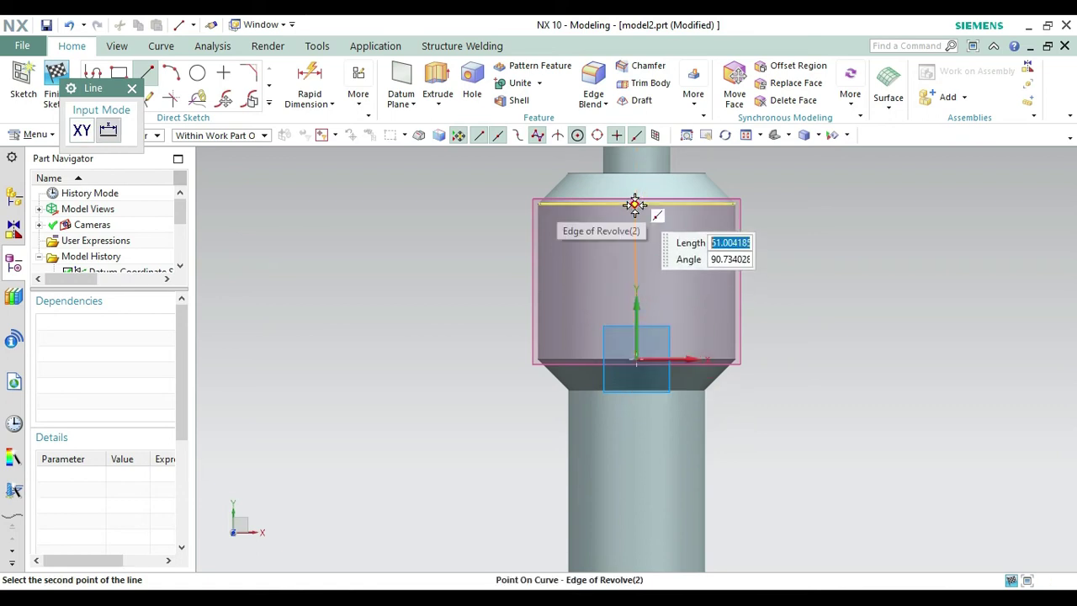
{"action": "left_click", "coordinate": [635, 203]}
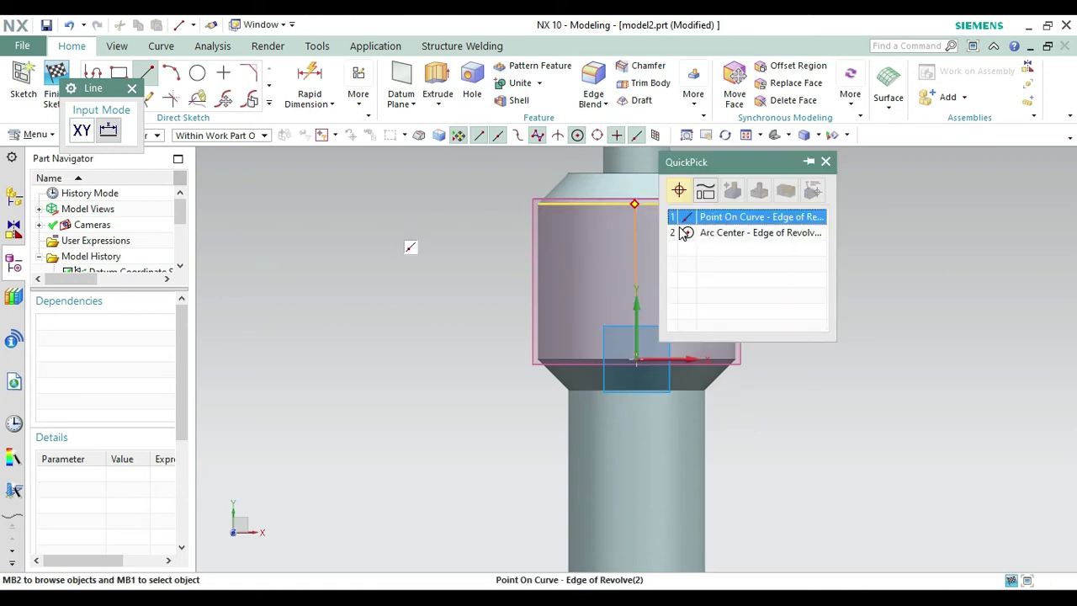
{"action": "left_click", "coordinate": [717, 221]}
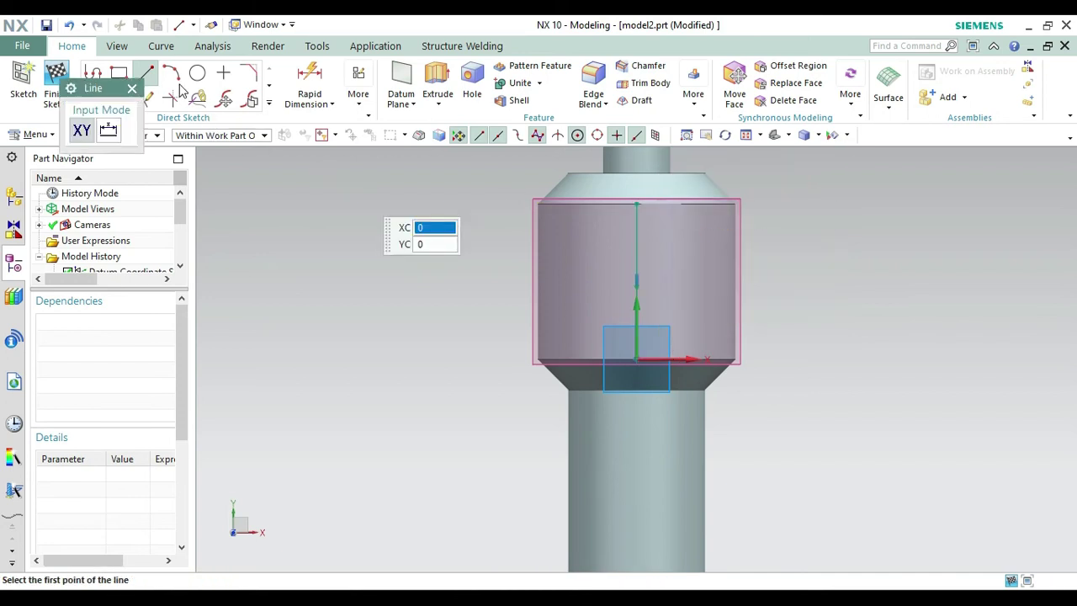
{"action": "left_click", "coordinate": [132, 89]}
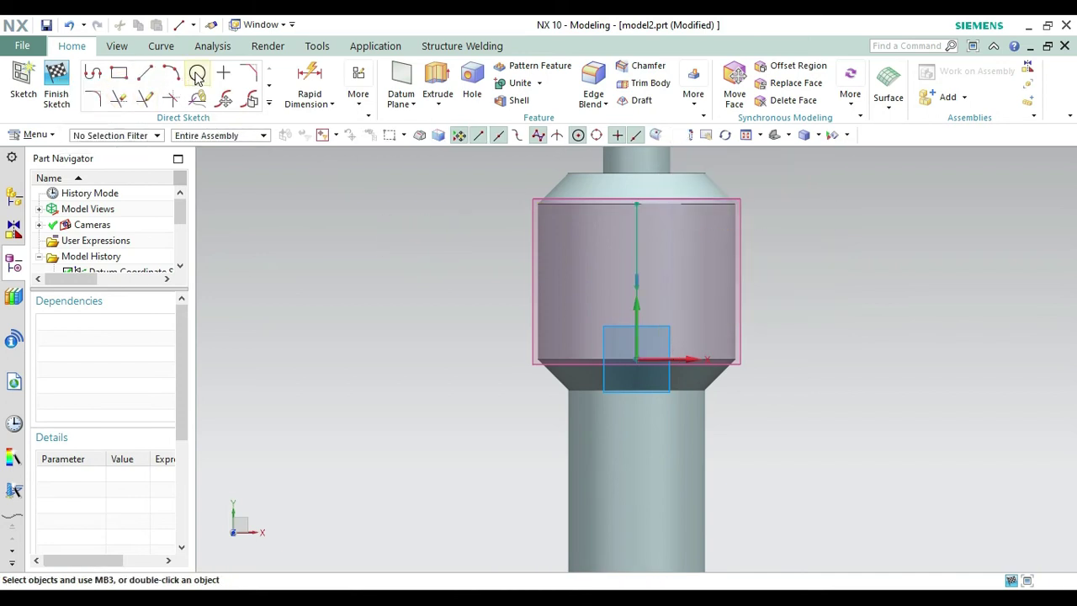
- Draw a circle of 12 mm diameter centred on the midpoint of the vertical line
{"action": "left_click", "coordinate": [196, 73]}
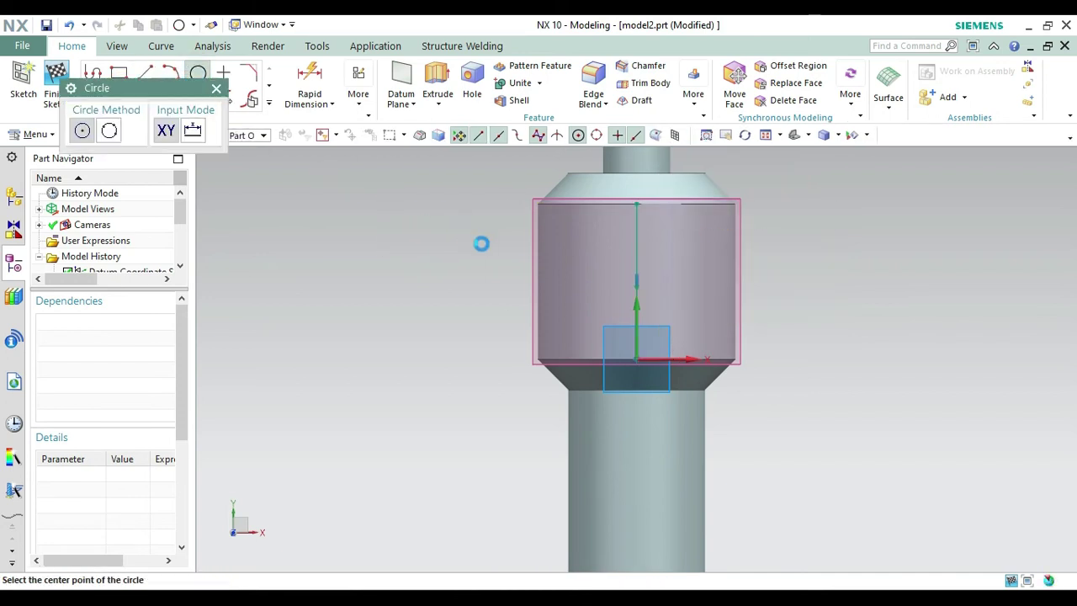
{"action": "left_click", "coordinate": [636, 283]}
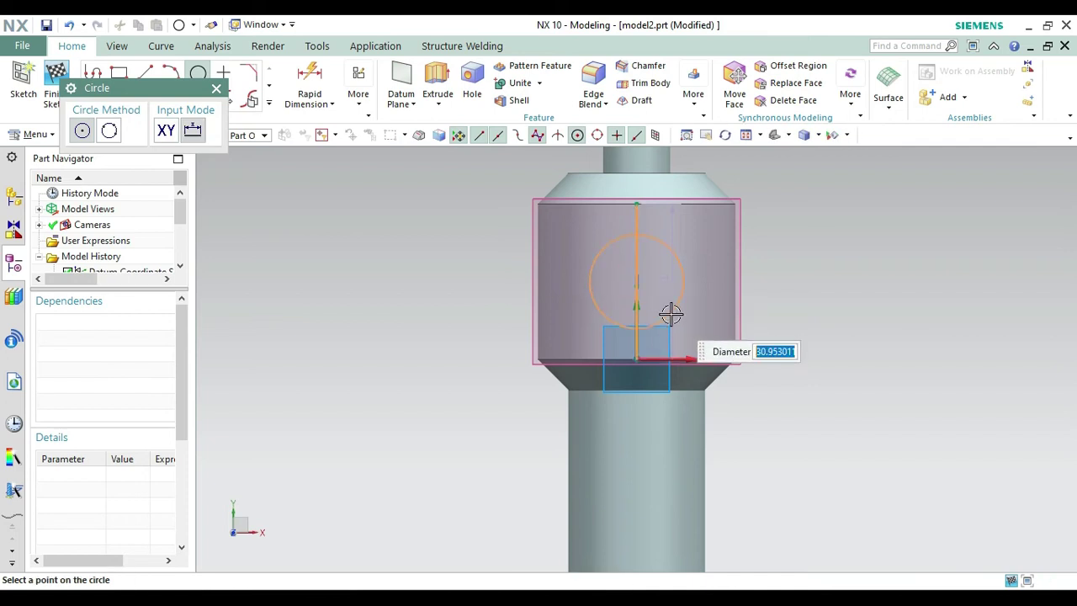
{"action": "left_click", "coordinate": [670, 314]}
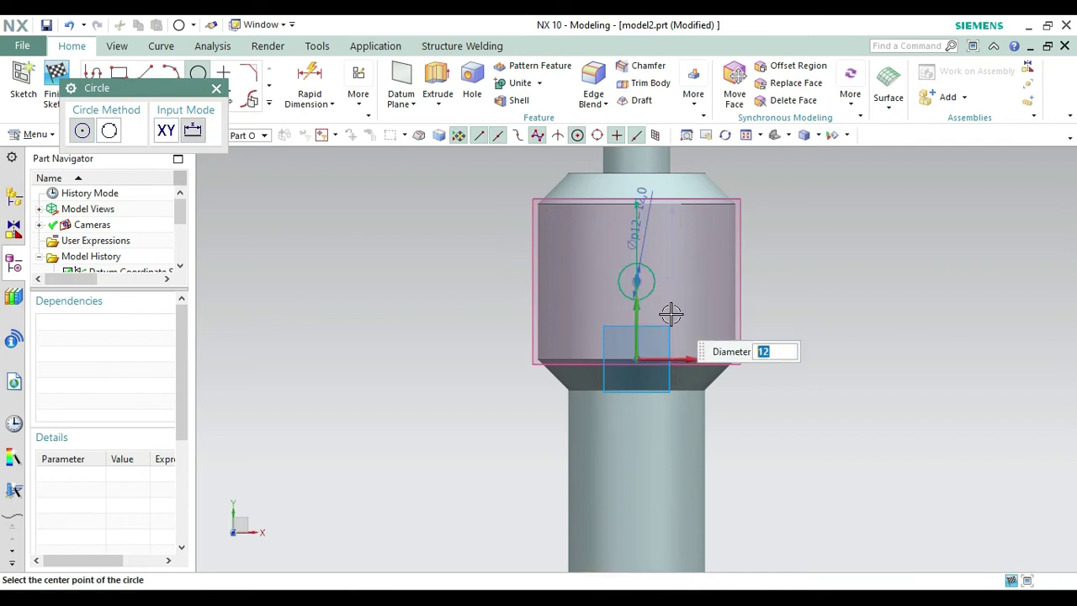
{"action": "left_click", "coordinate": [216, 88]}
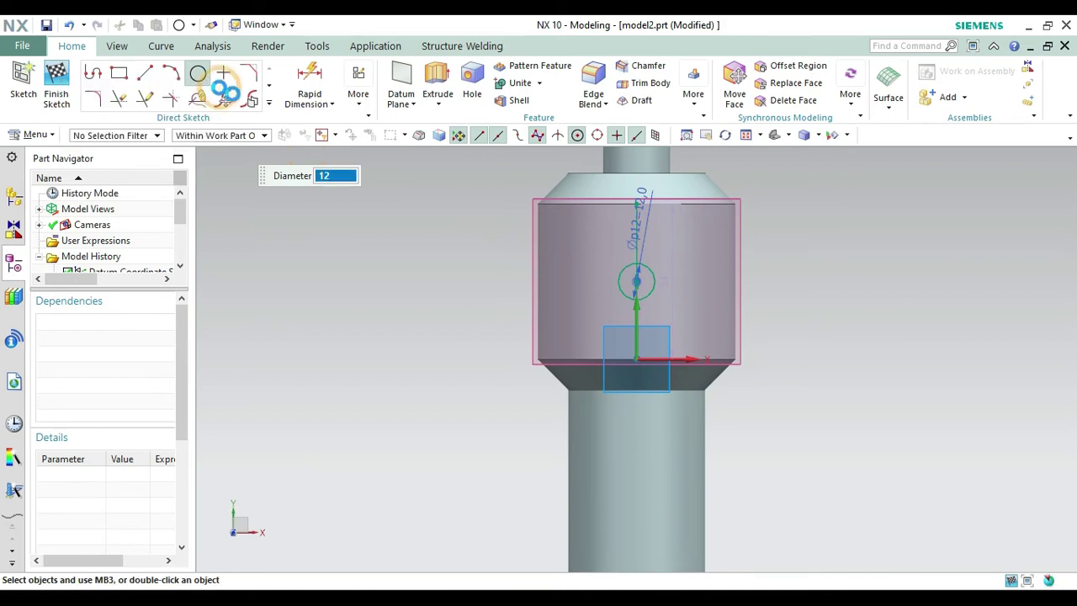
- Convert the vertical line to a reference line and finish the sketch
{"action": "left_click", "coordinate": [637, 253]}
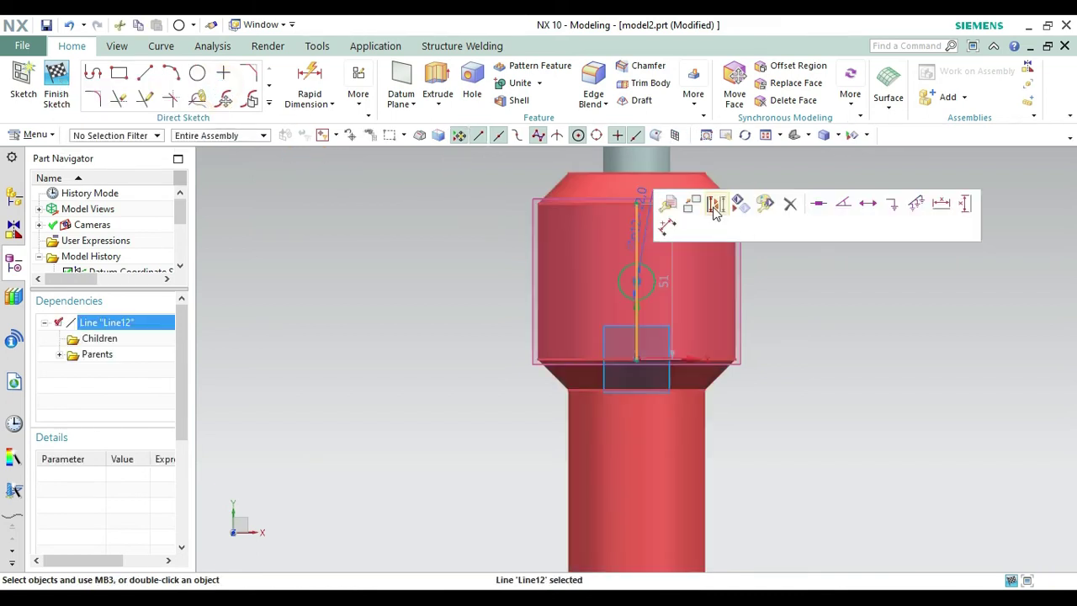
{"action": "left_click", "coordinate": [713, 207]}
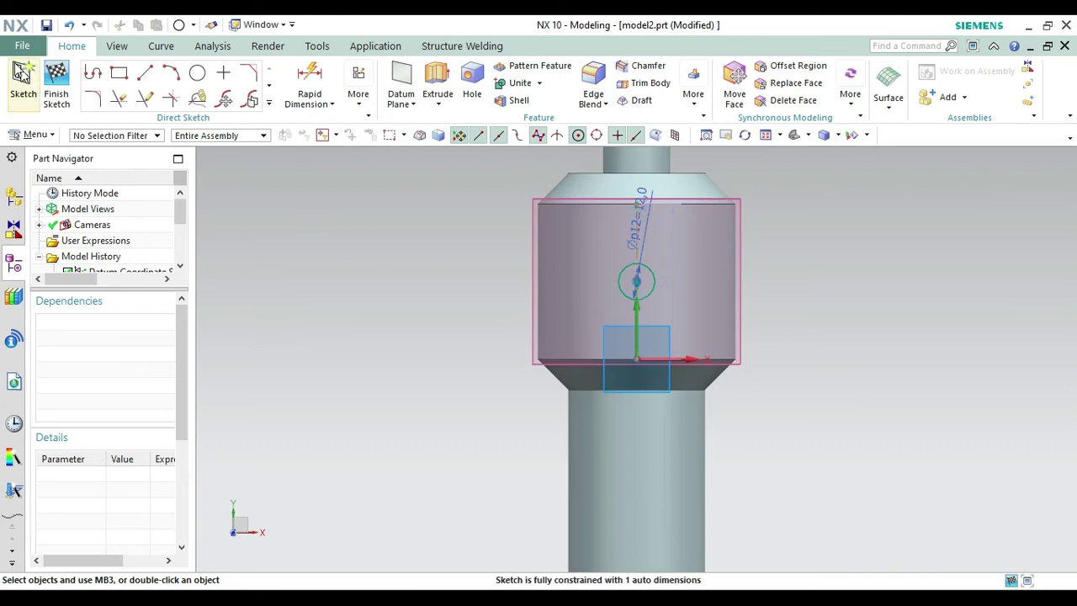
{"action": "left_click", "coordinate": [55, 94]}
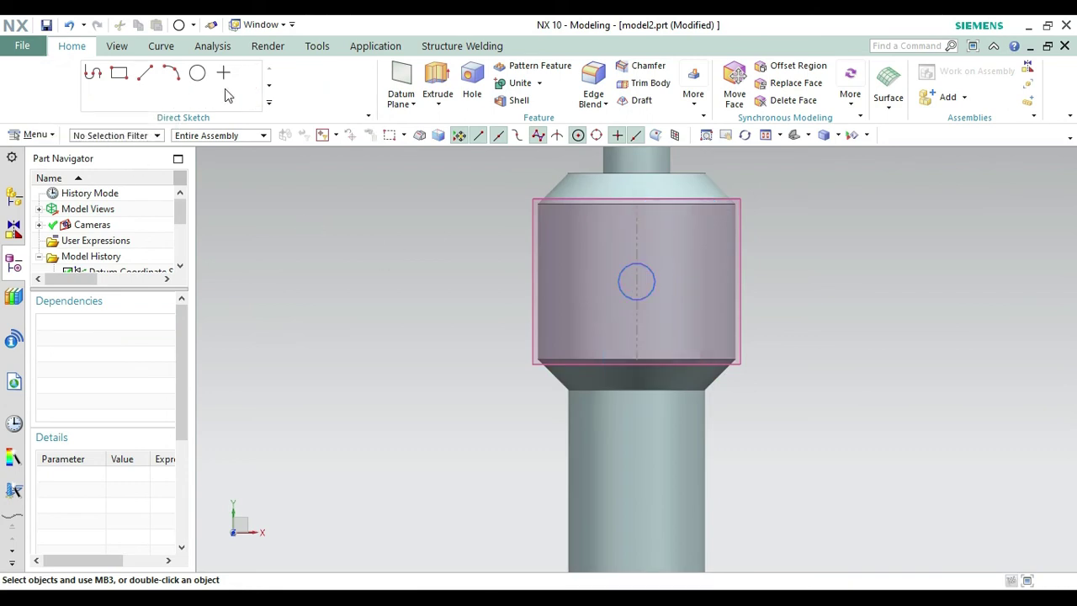
- Extrude the 12 mm circle 84 mm in the reversed direction, down through the head, subtracting it from the body
{"action": "left_click", "coordinate": [793, 135]}
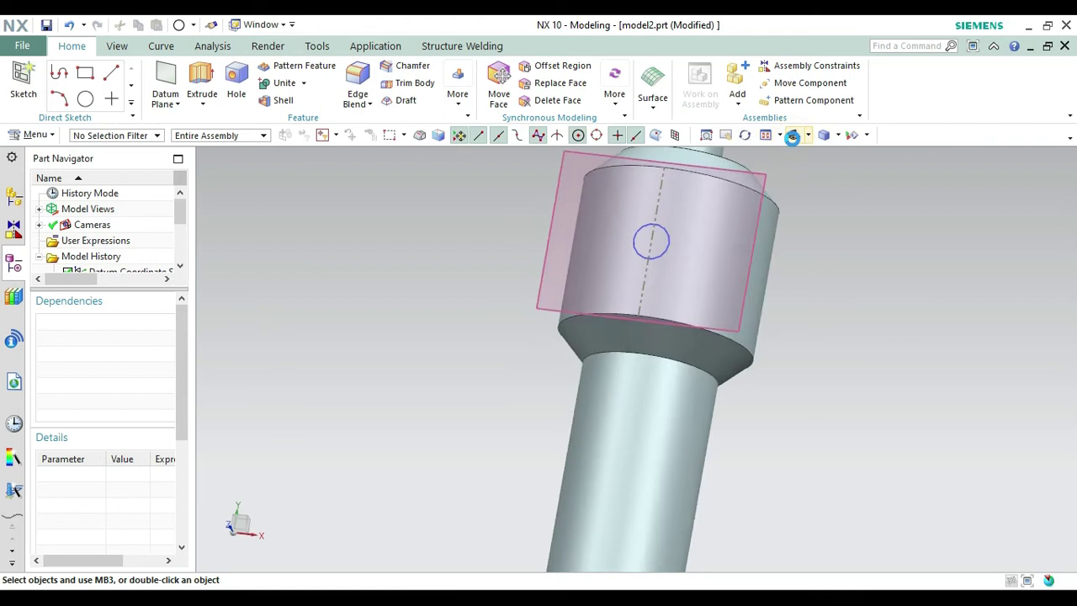
{"action": "left_click", "coordinate": [192, 69]}
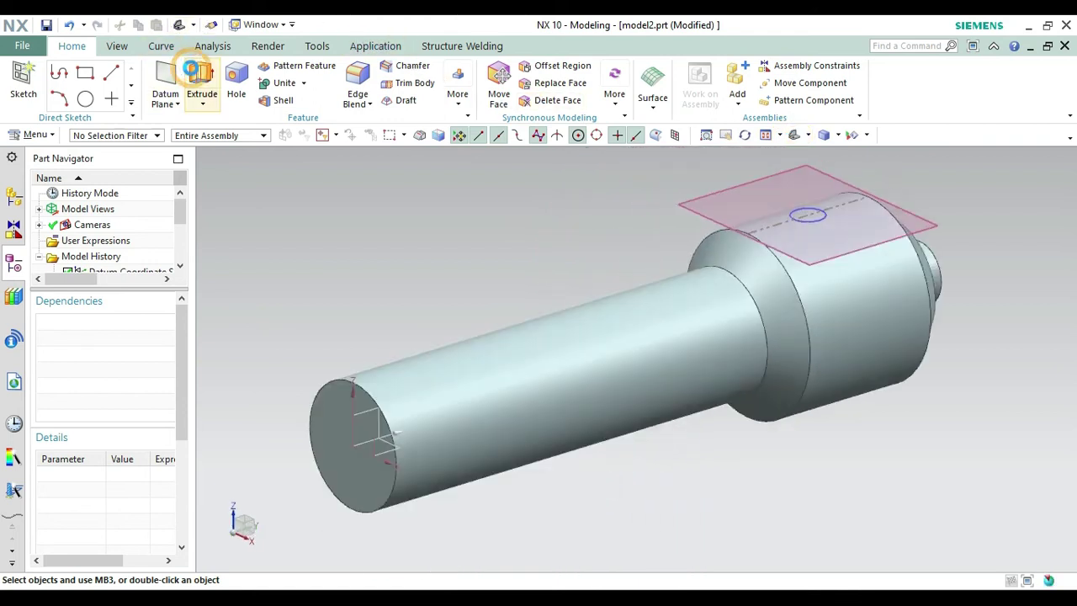
{"action": "left_click", "coordinate": [813, 227]}
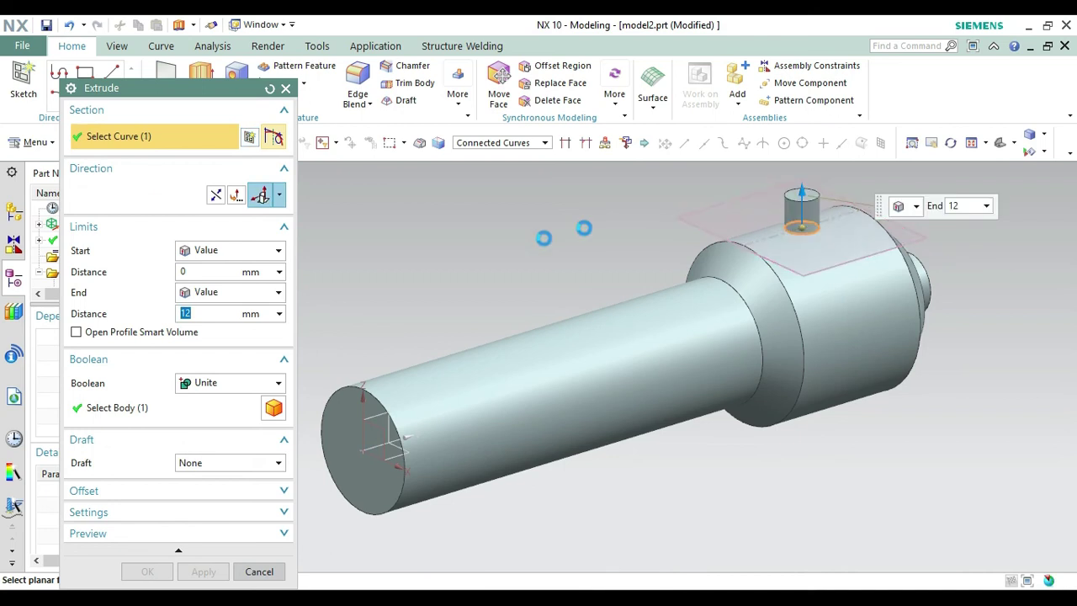
{"action": "left_click", "coordinate": [214, 197]}
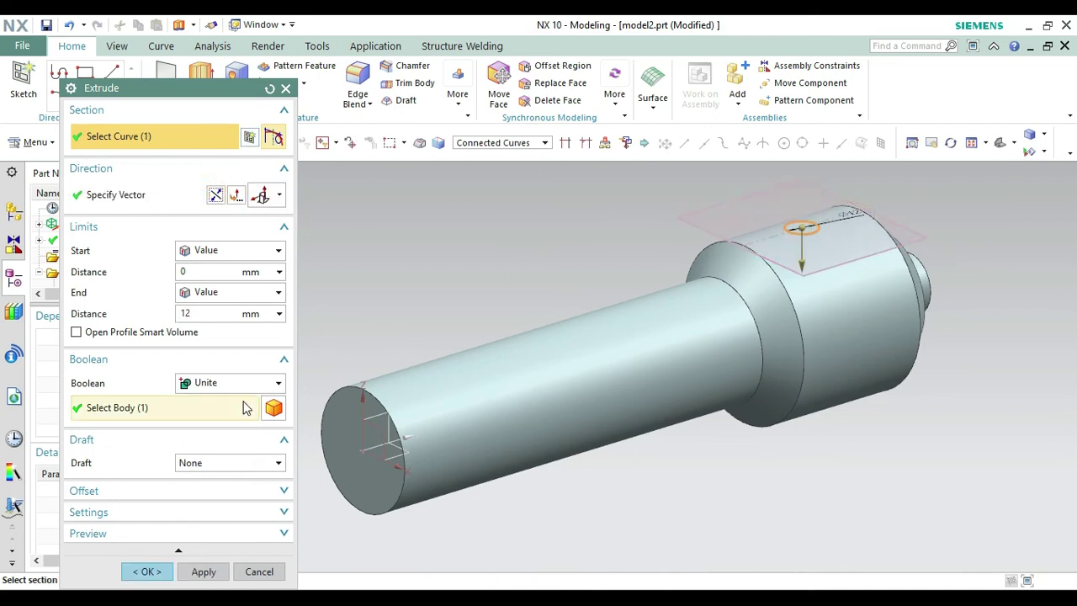
{"action": "left_click", "coordinate": [210, 383]}
{"action": "left_click", "coordinate": [211, 433]}
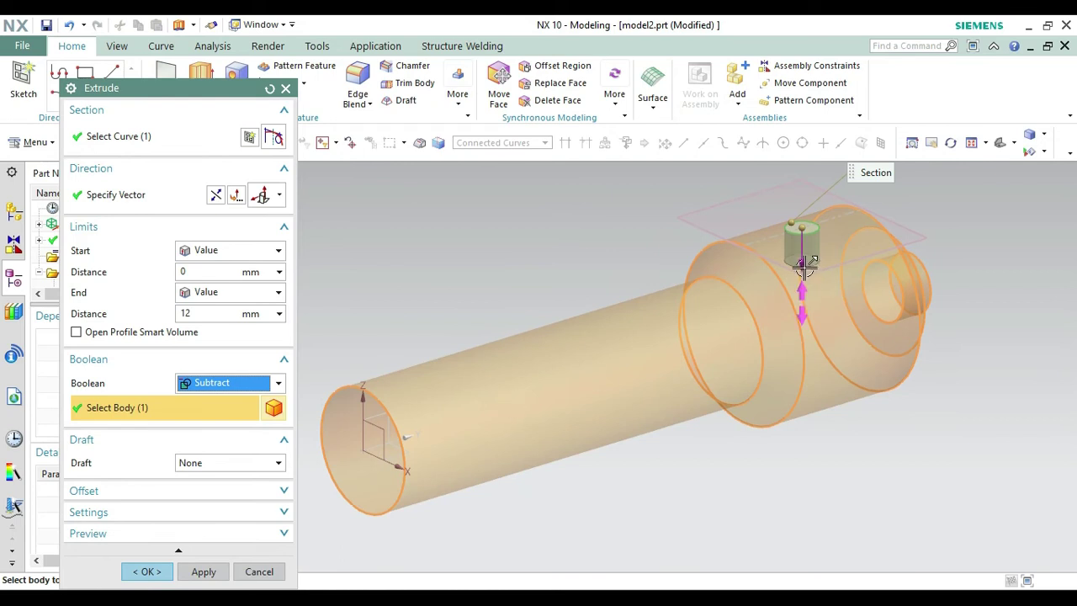
{"action": "left_click_drag", "start_coordinate": [800, 306], "coordinate": [824, 474]}
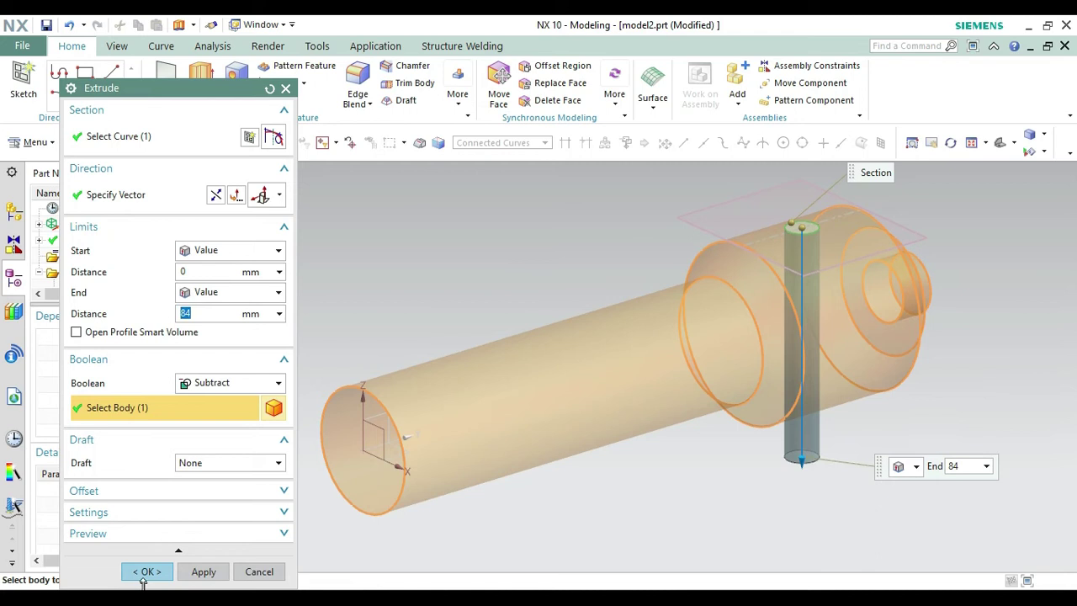
{"action": "left_click", "coordinate": [145, 573]}
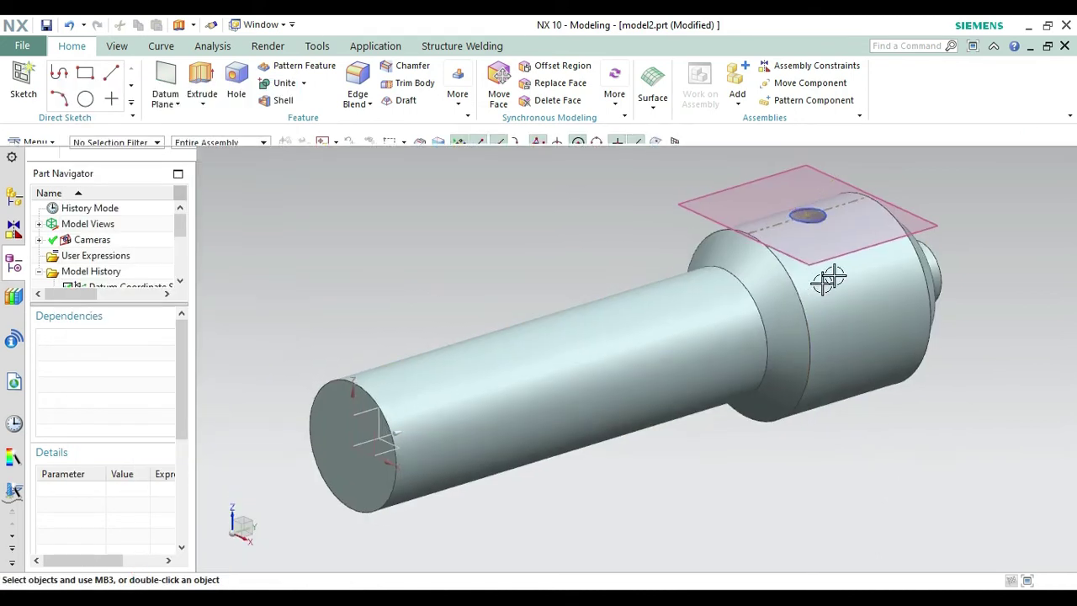
- Hide the datum plane tangent to the head and the sketch of the 12 mm hole
{"action": "left_click", "coordinate": [827, 260]}
{"action": "right_click", "coordinate": [826, 260]}
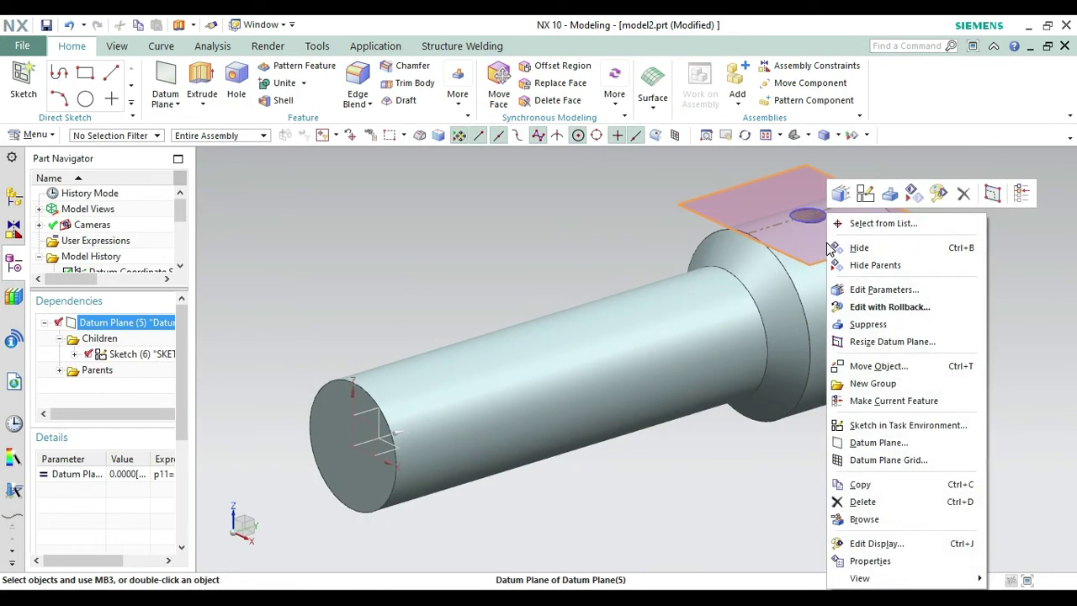
{"action": "left_click", "coordinate": [859, 248]}
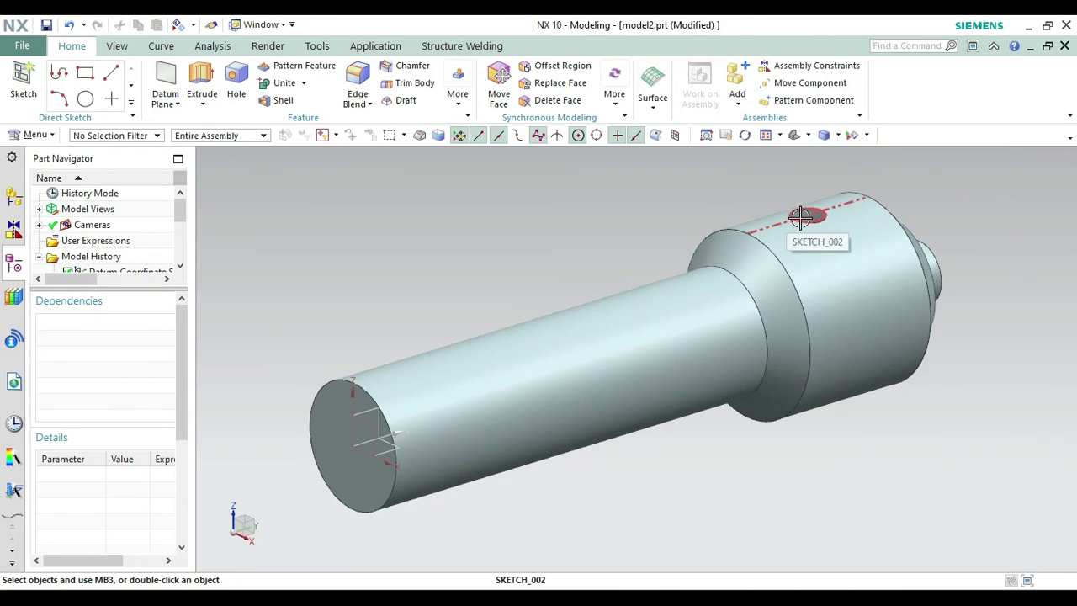
{"action": "right_click", "coordinate": [802, 217]}
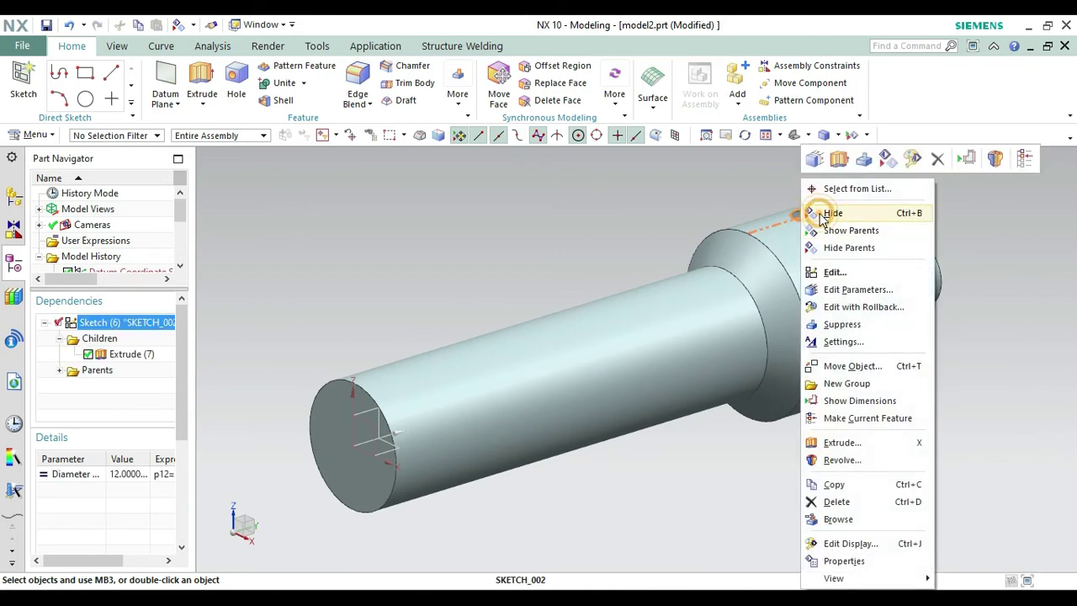
{"action": "left_click", "coordinate": [829, 214]}
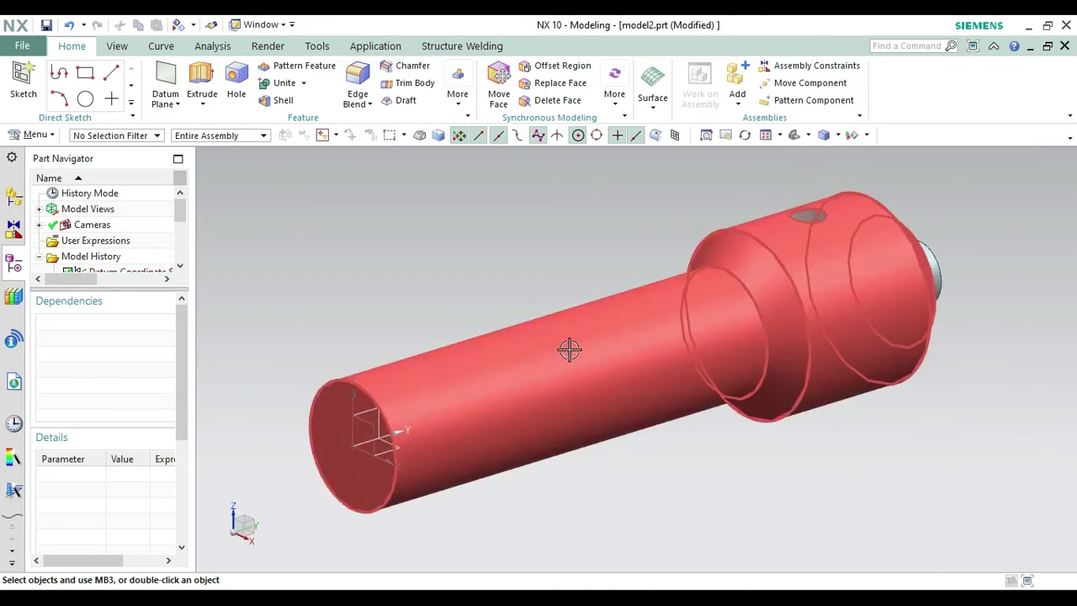
- Create a detailed right-hand thread on the long cylindrical shank, editing the thread's minor diameter
{"action": "left_click", "coordinate": [458, 94]}
{"action": "left_click", "coordinate": [473, 158]}
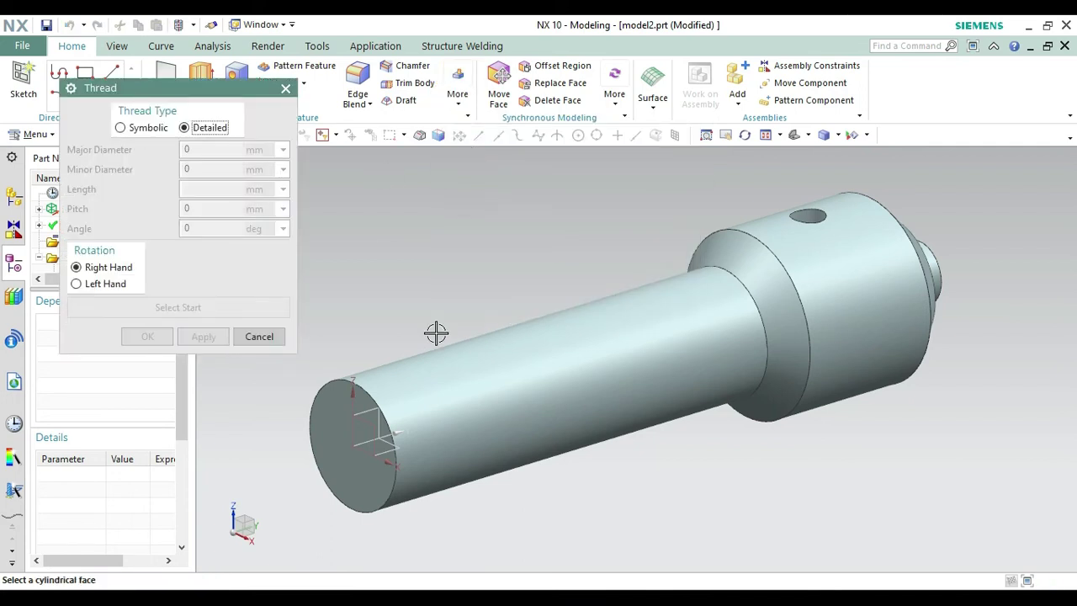
{"action": "left_click", "coordinate": [511, 354]}
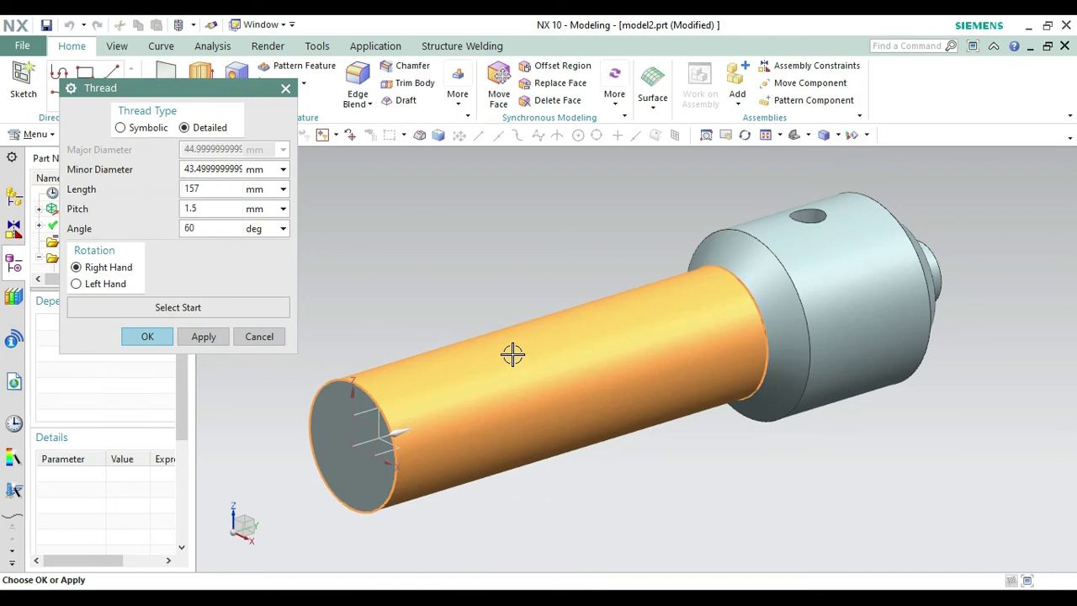
{"action": "left_click_drag", "start_coordinate": [240, 169], "coordinate": [193, 172]}
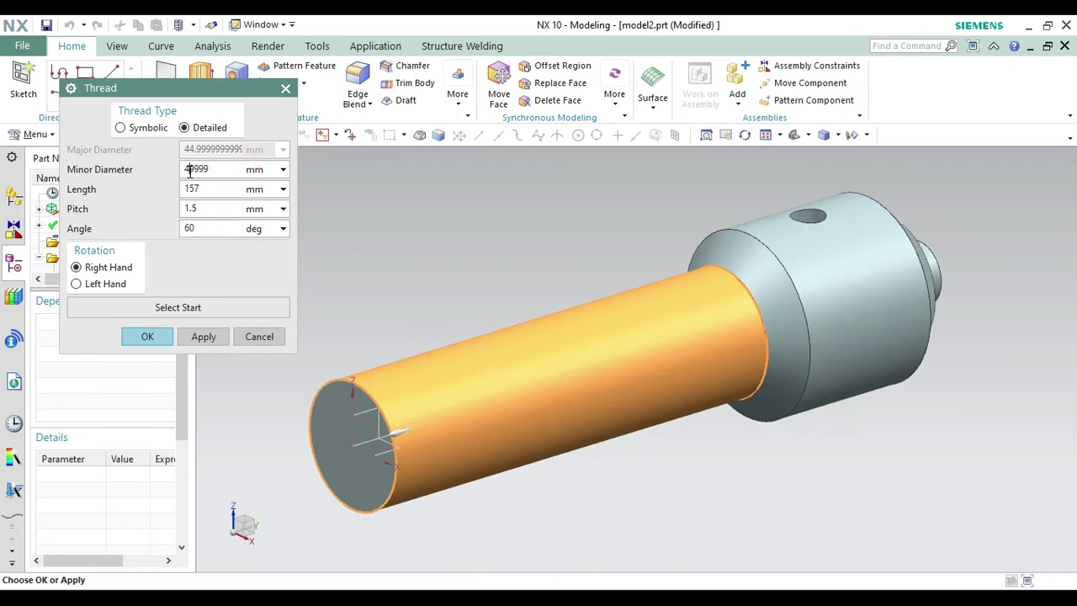
{"action": "left_click", "coordinate": [204, 168]}
{"action": "left_click", "coordinate": [148, 337]}
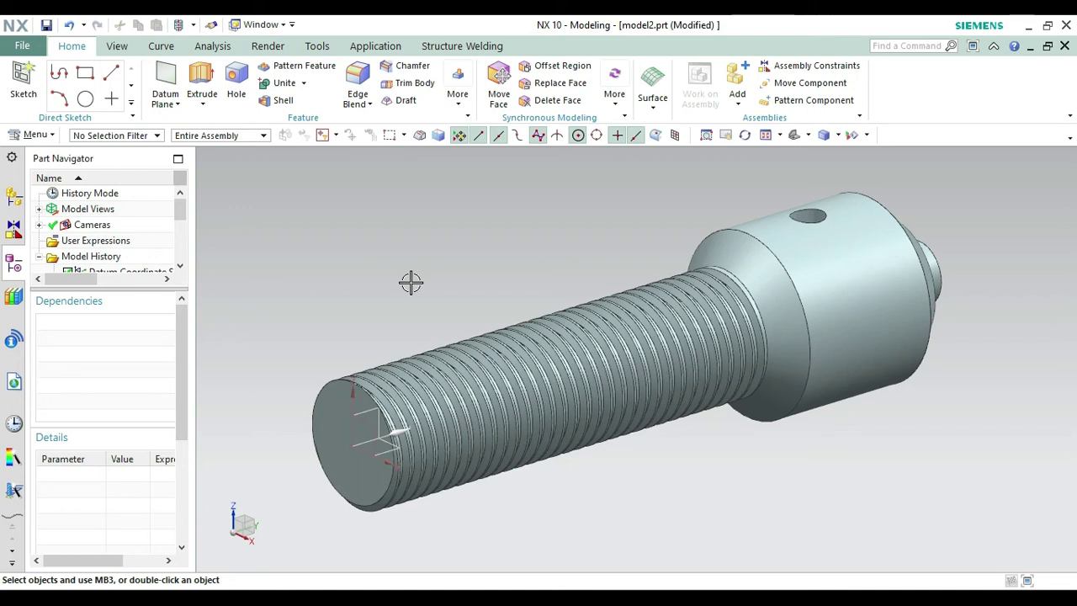
- Set the whole body's display colour to blue and render it with True Shading
{"action": "key", "text": "ctrl+j"}
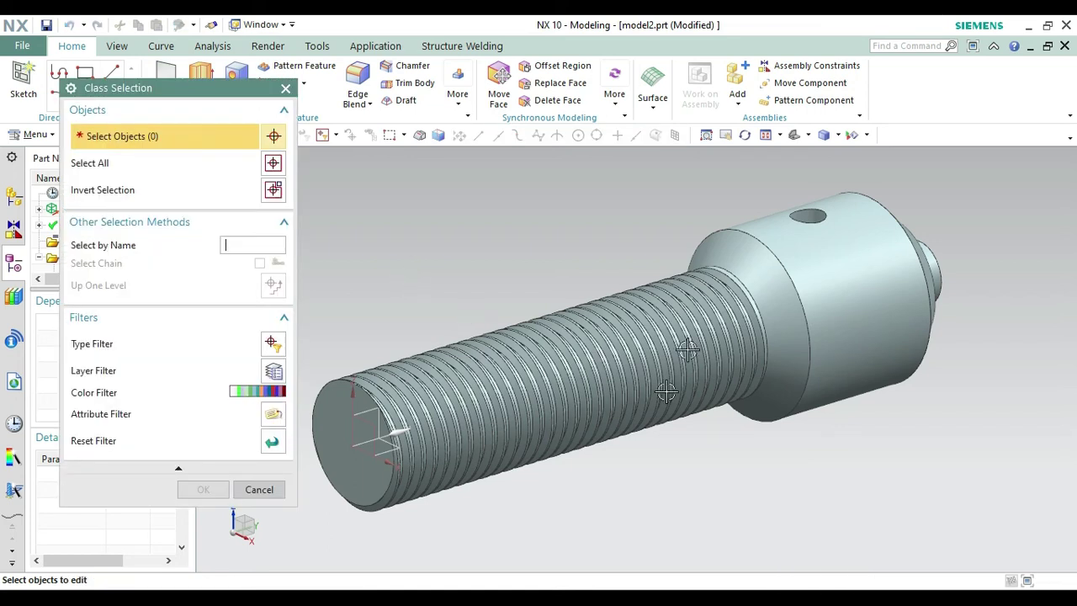
{"action": "left_click", "coordinate": [770, 308]}
{"action": "left_click", "coordinate": [192, 491]}
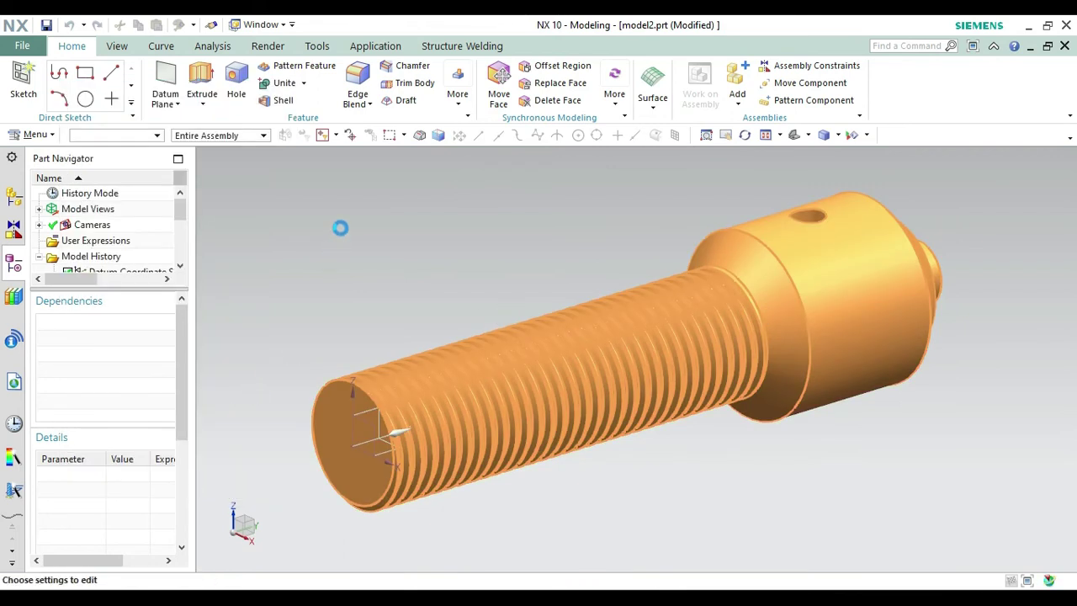
{"action": "left_click", "coordinate": [266, 177]}
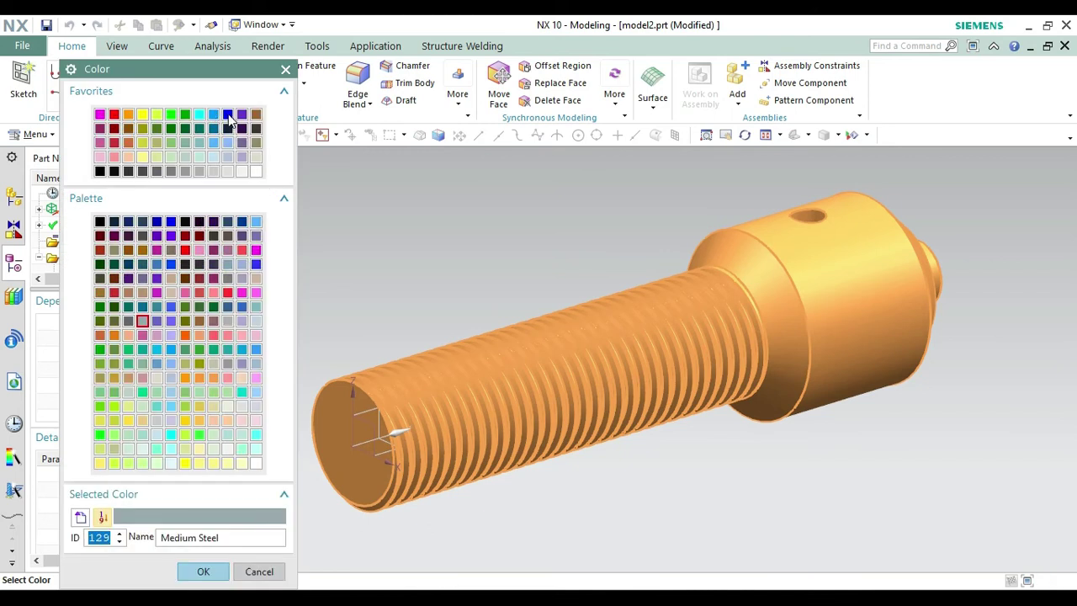
{"action": "left_click", "coordinate": [229, 116]}
{"action": "left_click", "coordinate": [204, 573]}
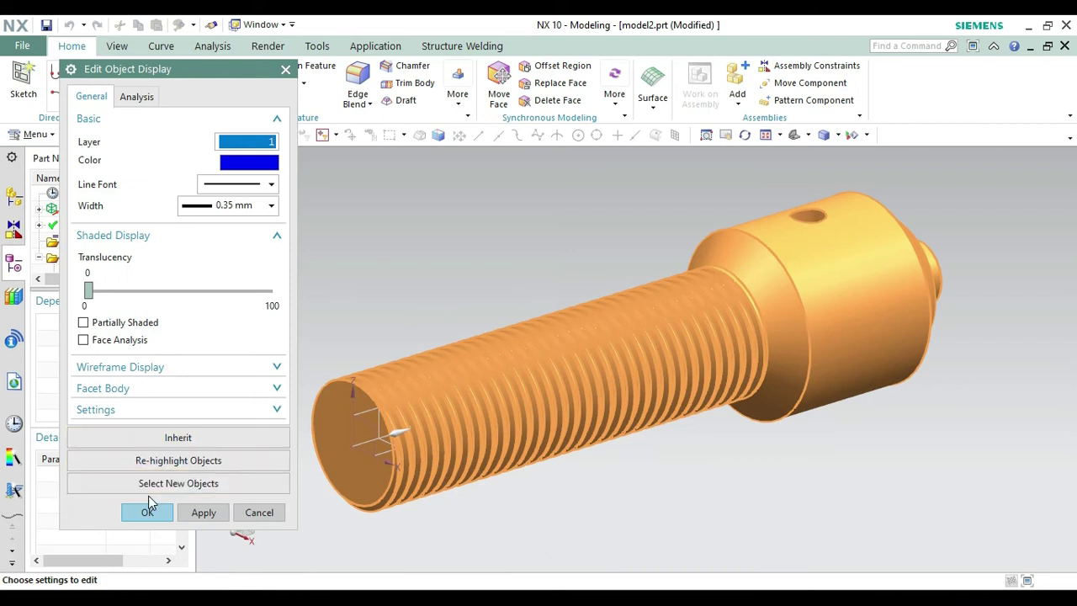
{"action": "left_click", "coordinate": [147, 511]}
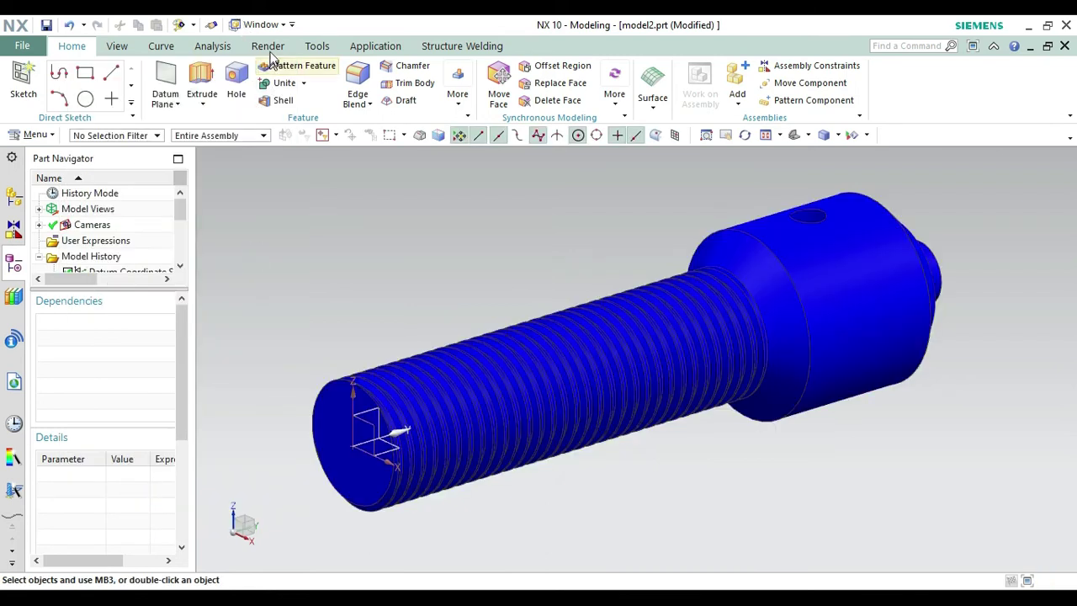
{"action": "left_click", "coordinate": [268, 45]}
{"action": "left_click", "coordinate": [19, 89]}
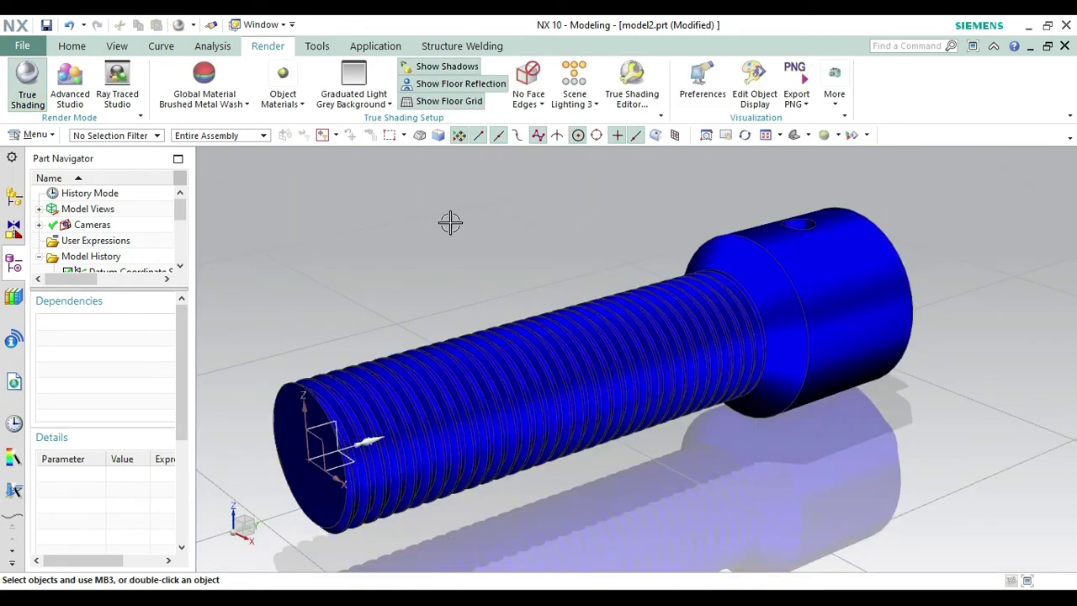
- Create a new millimetre part model3.prt from the Model template and start a sketch on the XY datum plane
{"action": "left_click", "coordinate": [38, 100]}
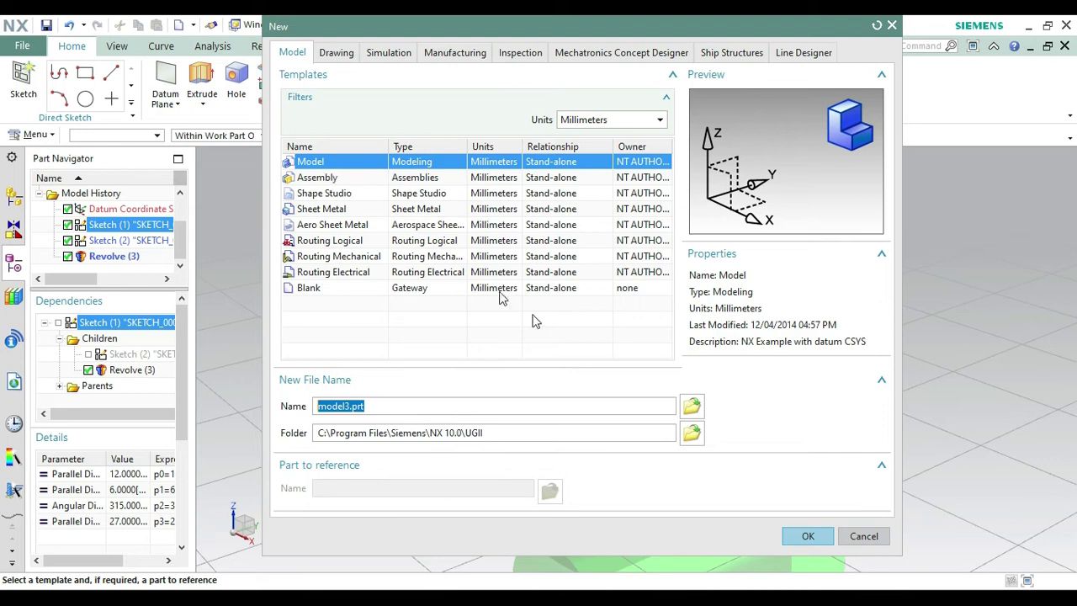
{"action": "left_click", "coordinate": [809, 536]}
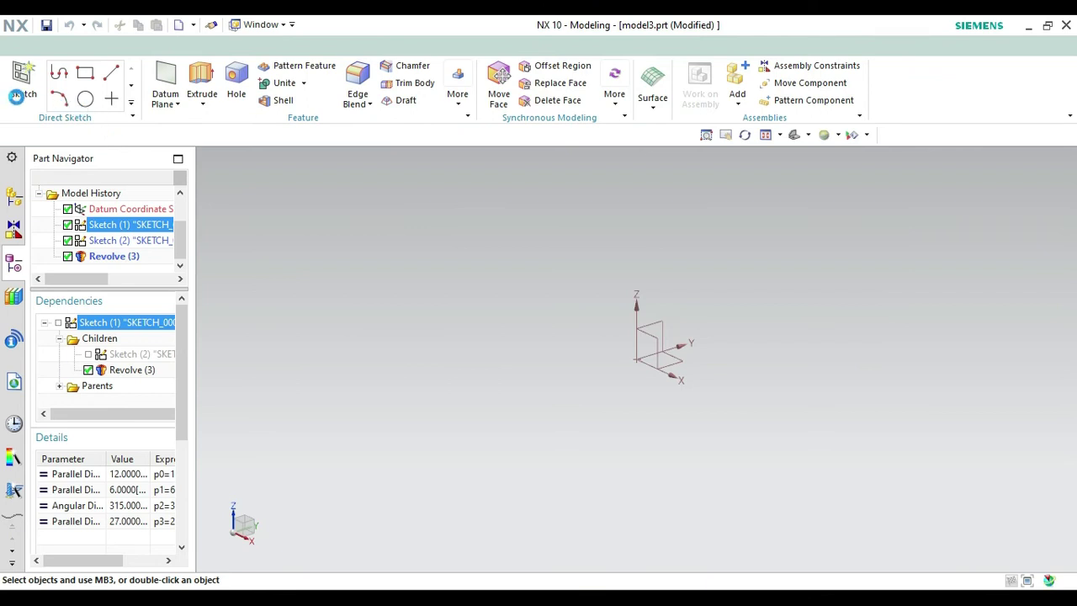
{"action": "left_click", "coordinate": [27, 93]}
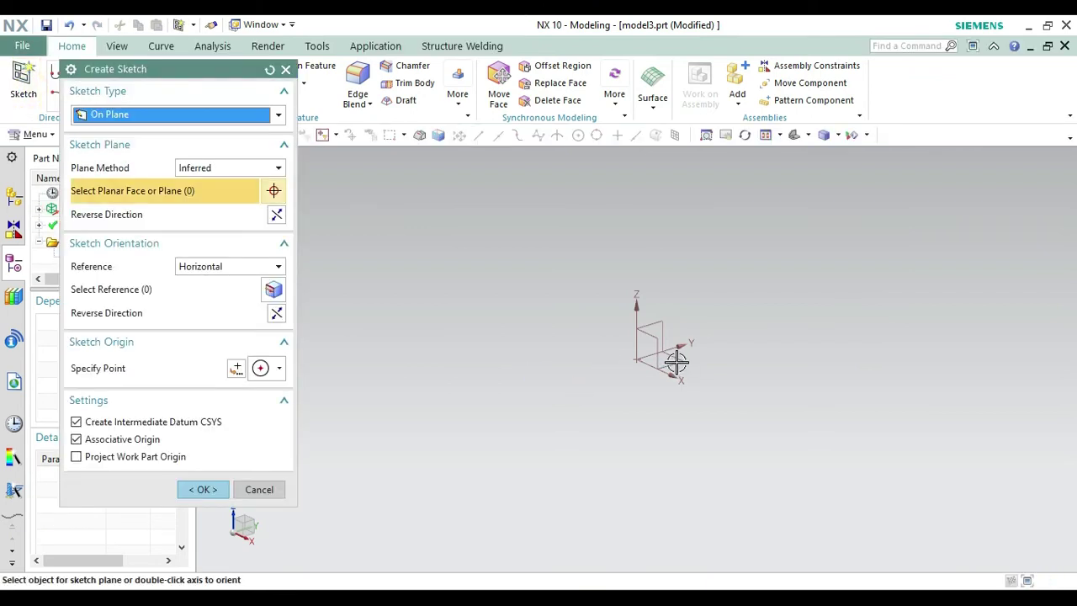
{"action": "left_click", "coordinate": [665, 353]}
{"action": "left_click", "coordinate": [203, 489]}
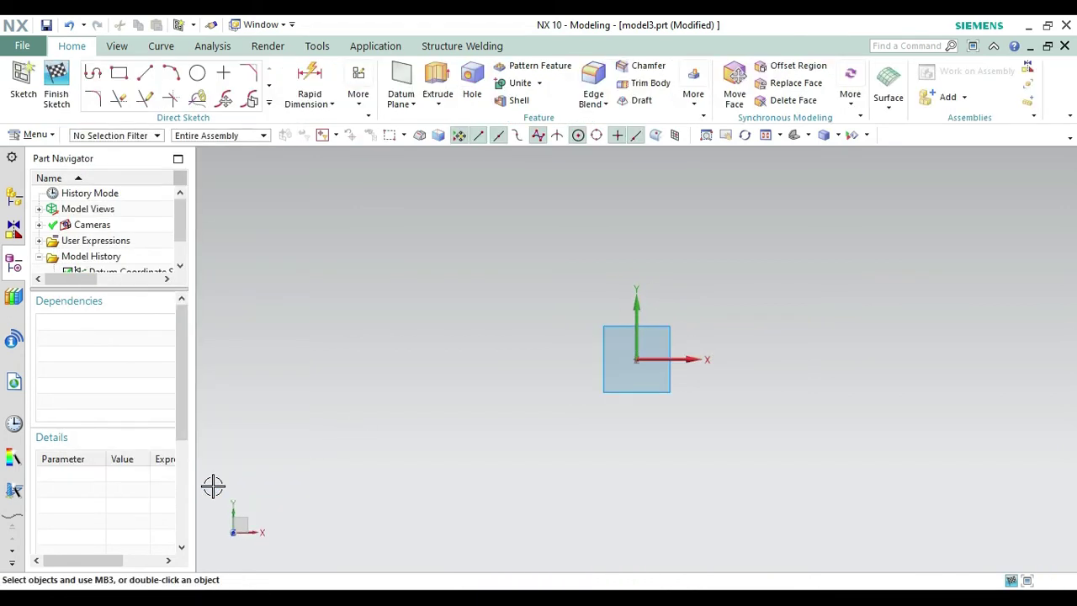
- Draw a 7.8 mm horizontal profile line from the sketch origin in the negative X direction
{"action": "left_click", "coordinate": [96, 75]}
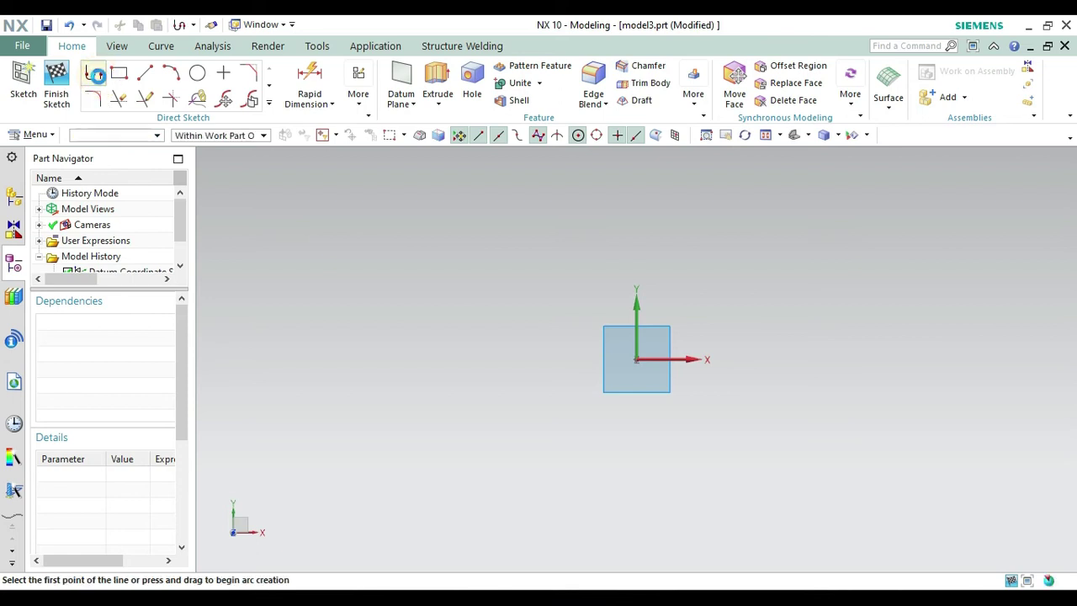
{"action": "left_click", "coordinate": [635, 360]}
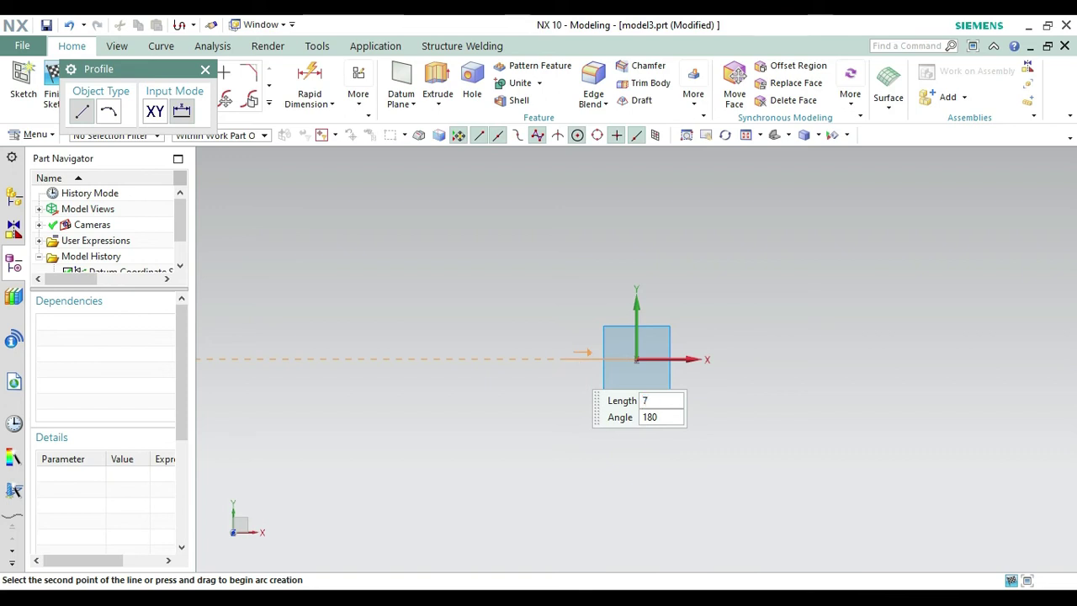
{"action": "key", "text": "Tab"}
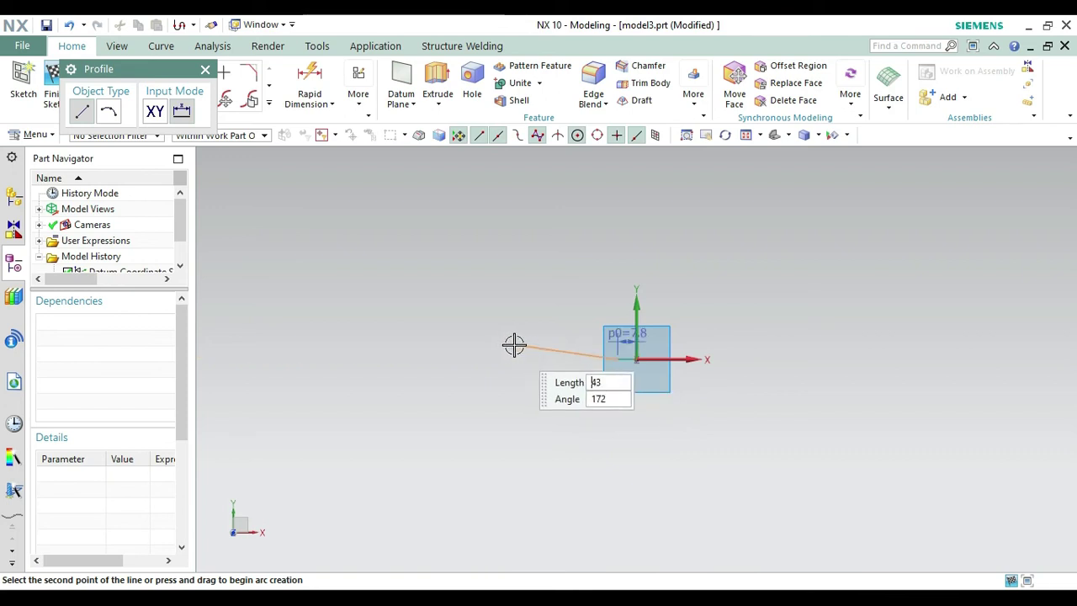
{"action": "key", "text": "Escape"}
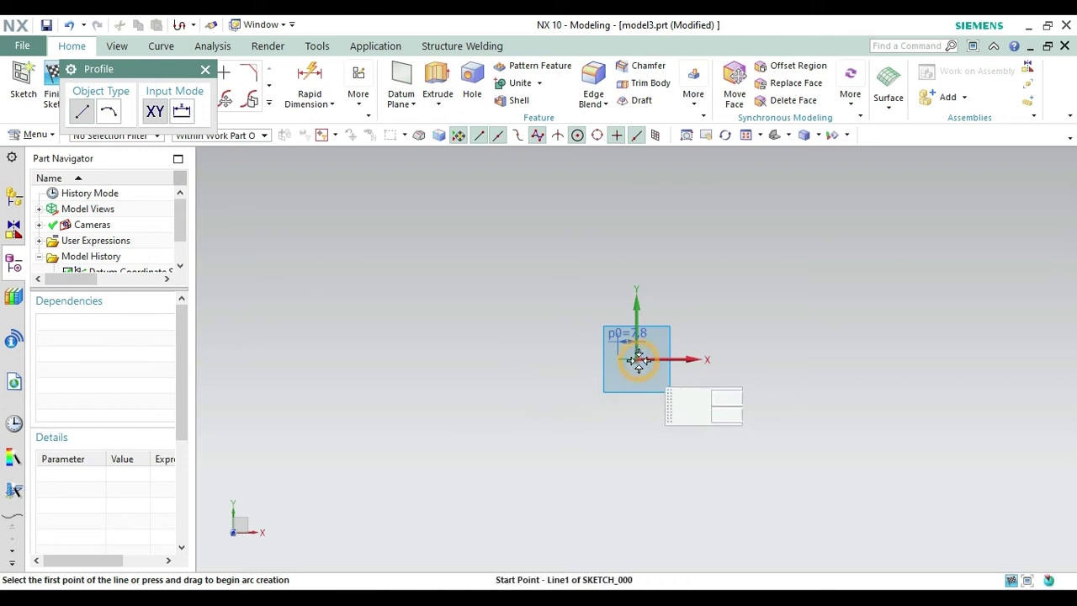
- Draw a 31.2 mm vertical line up from the origin, continued by a 12 mm horizontal line in the negative X direction
{"action": "left_click", "coordinate": [638, 360]}
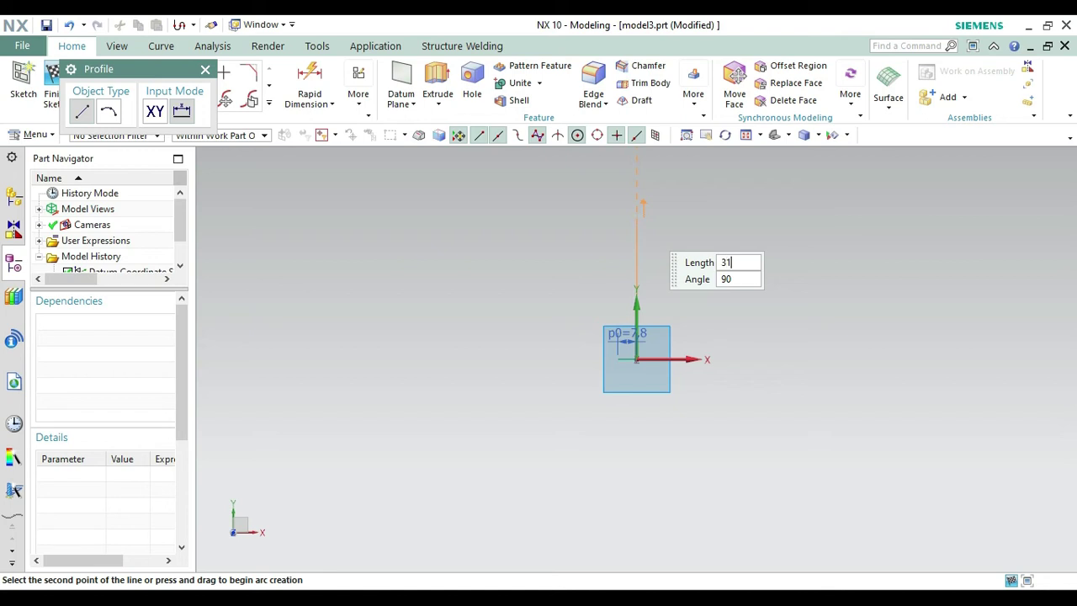
{"action": "key", "text": "Tab"}
{"action": "key", "text": "Return"}
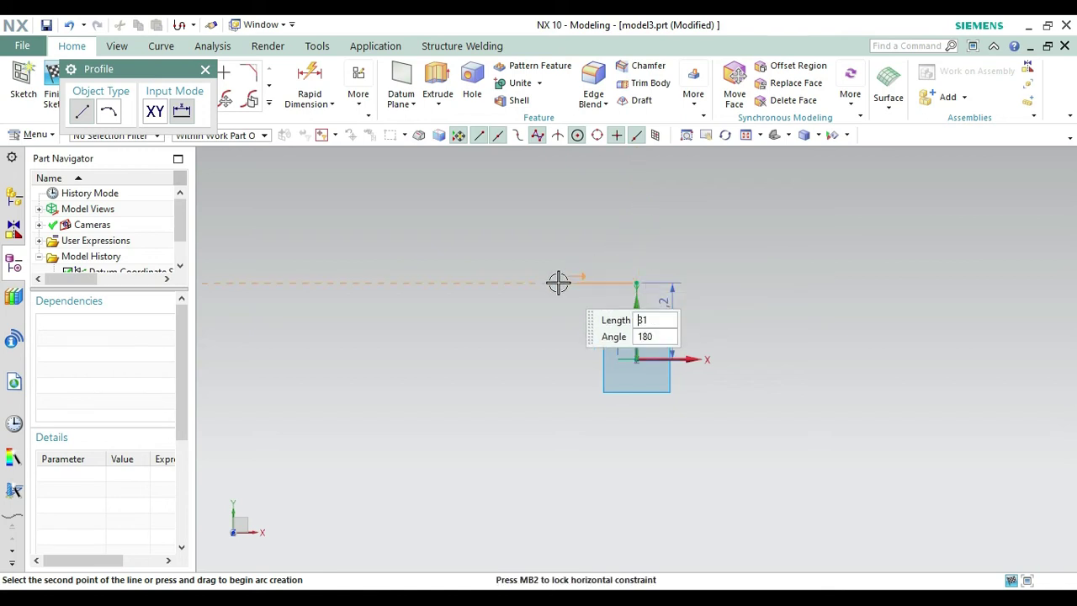
{"action": "type", "text": "12"}
{"action": "key", "text": "Tab"}
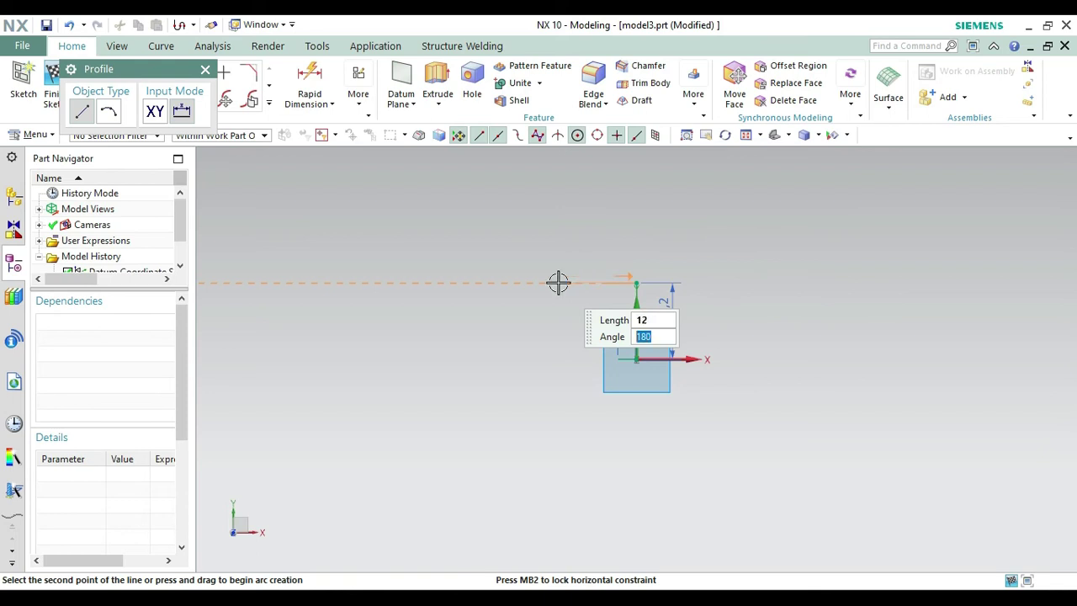
{"action": "key", "text": "Return"}
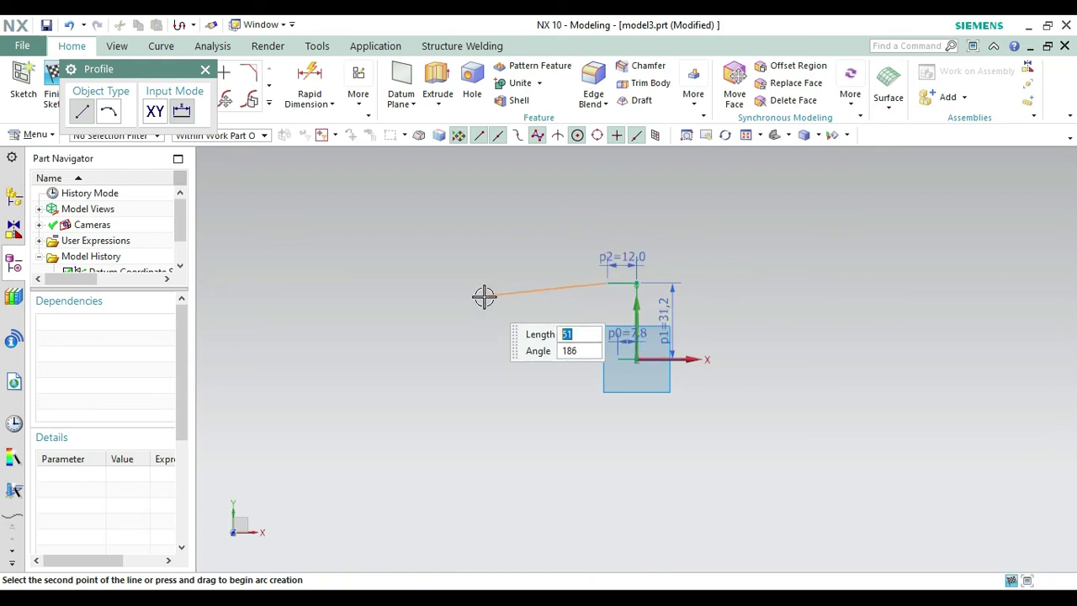
{"action": "key", "text": "Escape"}
- Draw a 27 mm vertical line up from the free end of the 7.8 mm line and close the profile to the 12 mm line's end
{"action": "type", "text": "-7.8"}
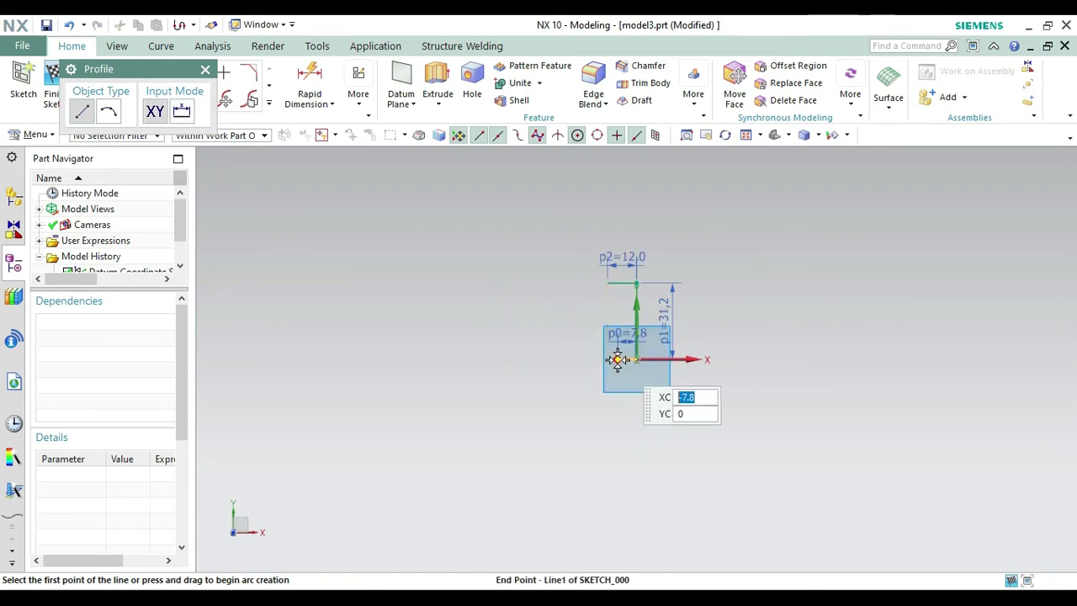
{"action": "key", "text": "Tab"}
{"action": "type", "text": "0"}
{"action": "key", "text": "Return"}
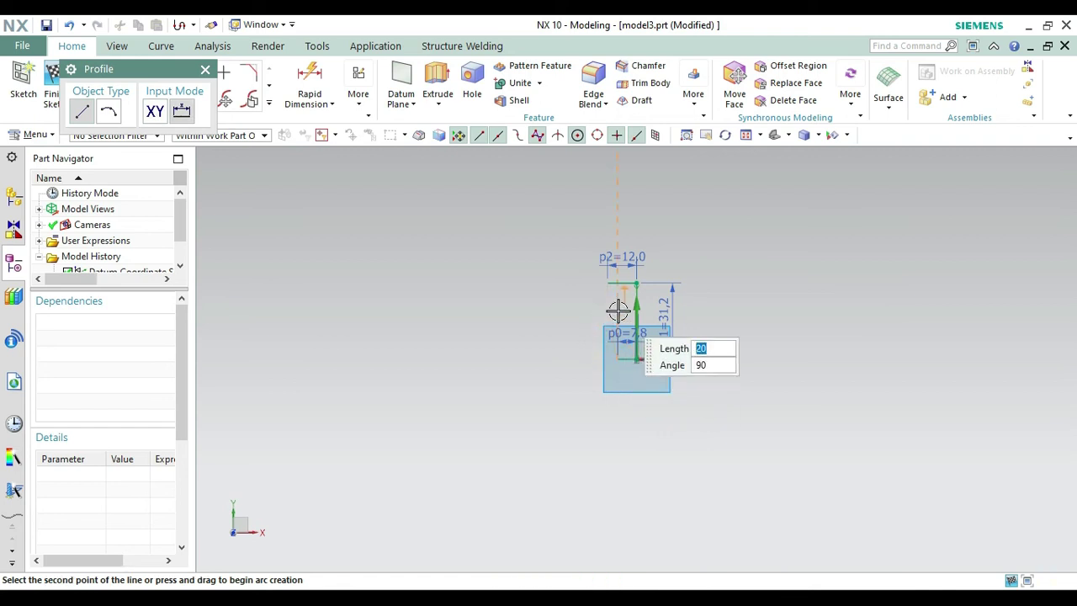
{"action": "type", "text": "27"}
{"action": "key", "text": "Tab"}
{"action": "key", "text": "Return"}
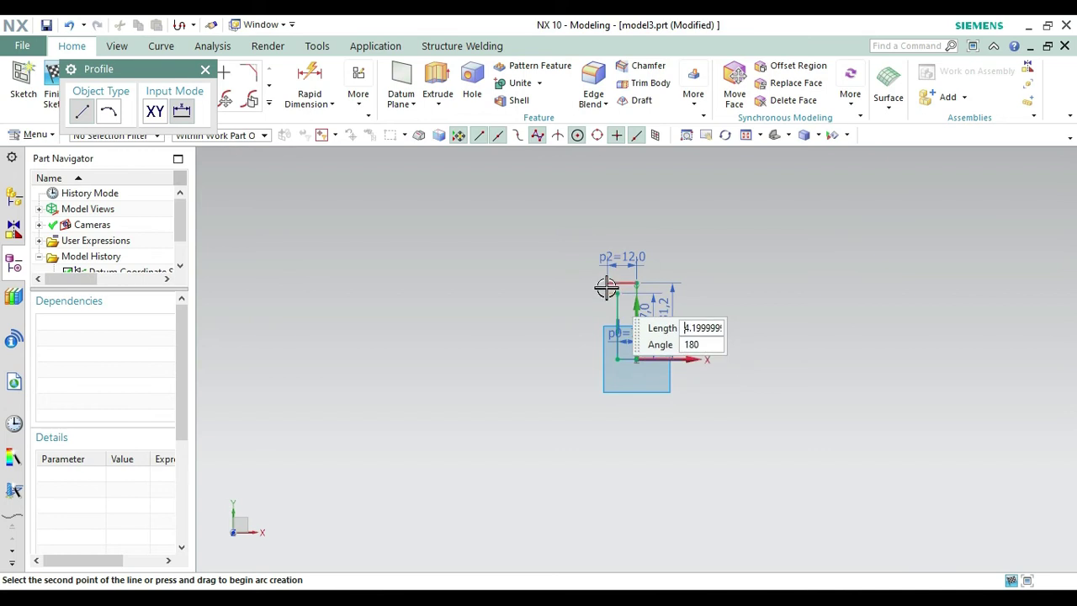
{"action": "left_click", "coordinate": [607, 284]}
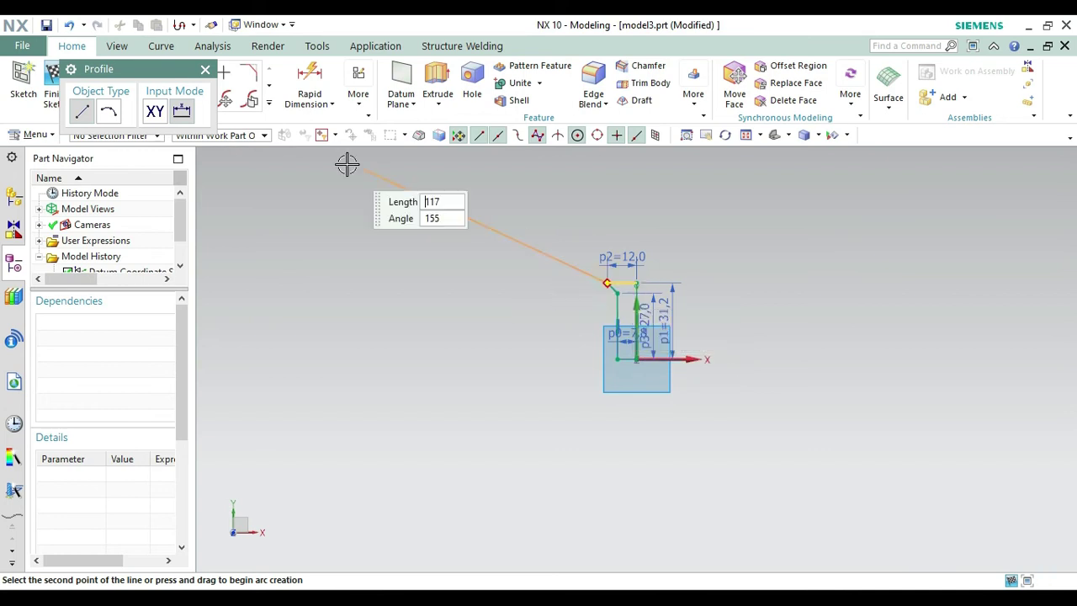
{"action": "key", "text": "Escape"}
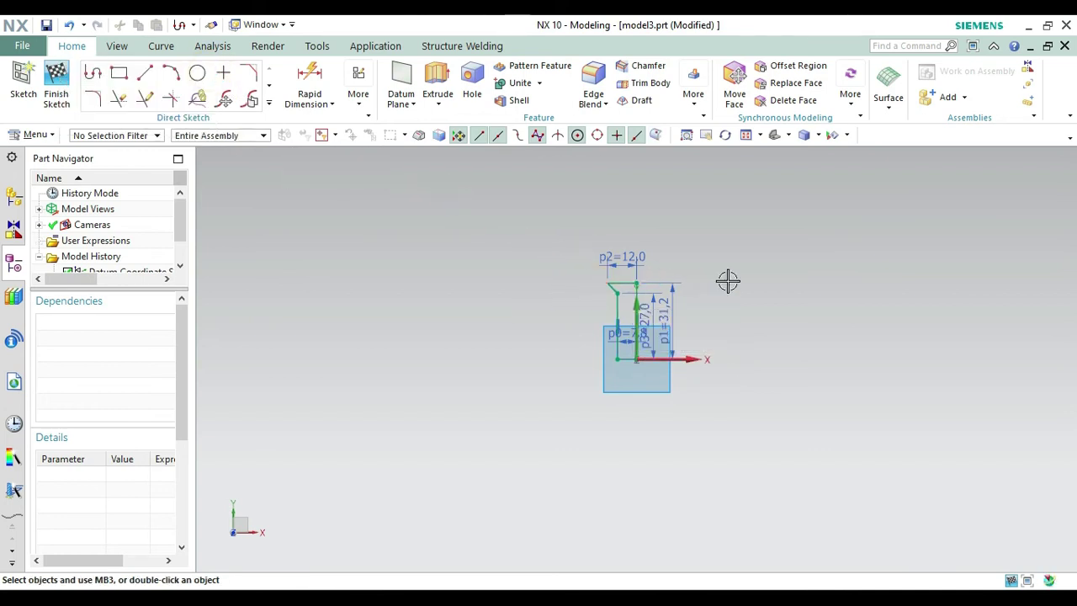
- Convert the 31.2 mm vertical line on the Y axis to a reference line
{"action": "right_click", "coordinate": [766, 304]}
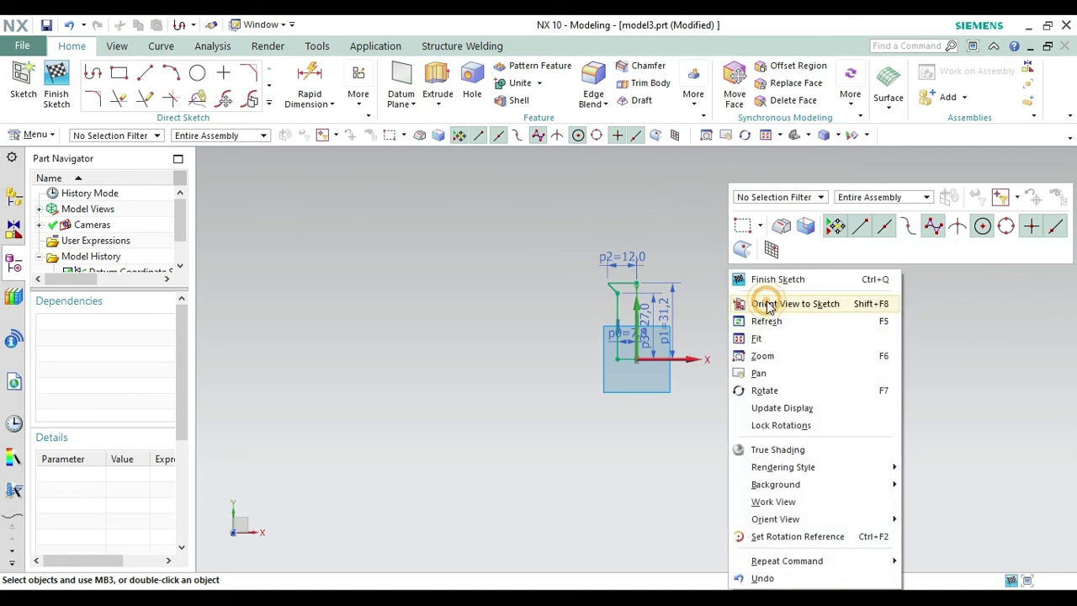
{"action": "left_click", "coordinate": [766, 305]}
{"action": "scroll", "coordinate": [614, 365], "scroll_direction": "up", "scroll_amount": 3}
{"action": "scroll", "coordinate": [620, 361], "scroll_direction": "down", "scroll_amount": 1}
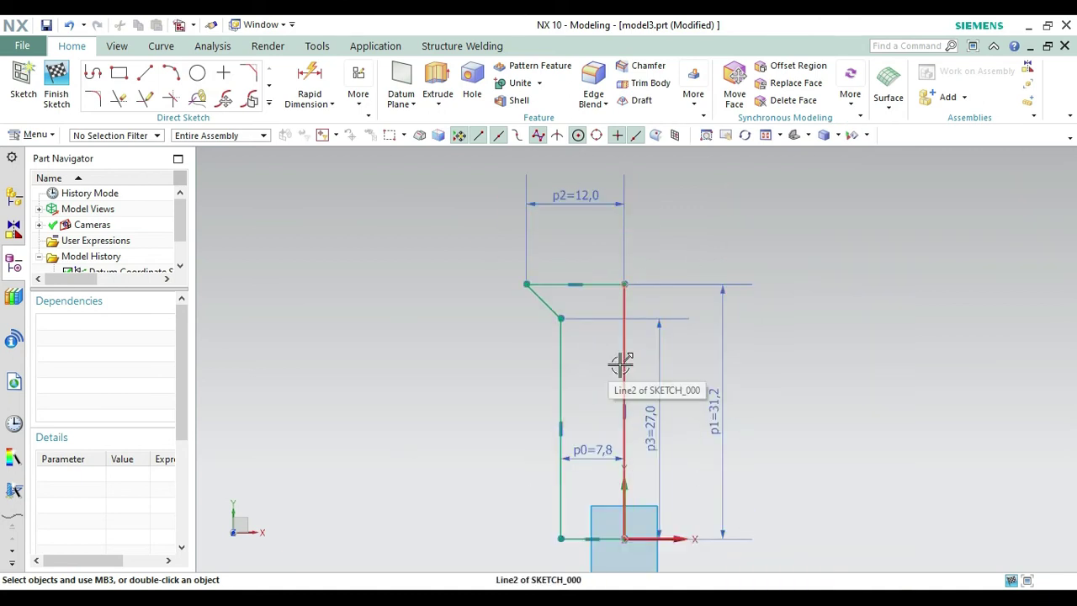
{"action": "right_click", "coordinate": [621, 364]}
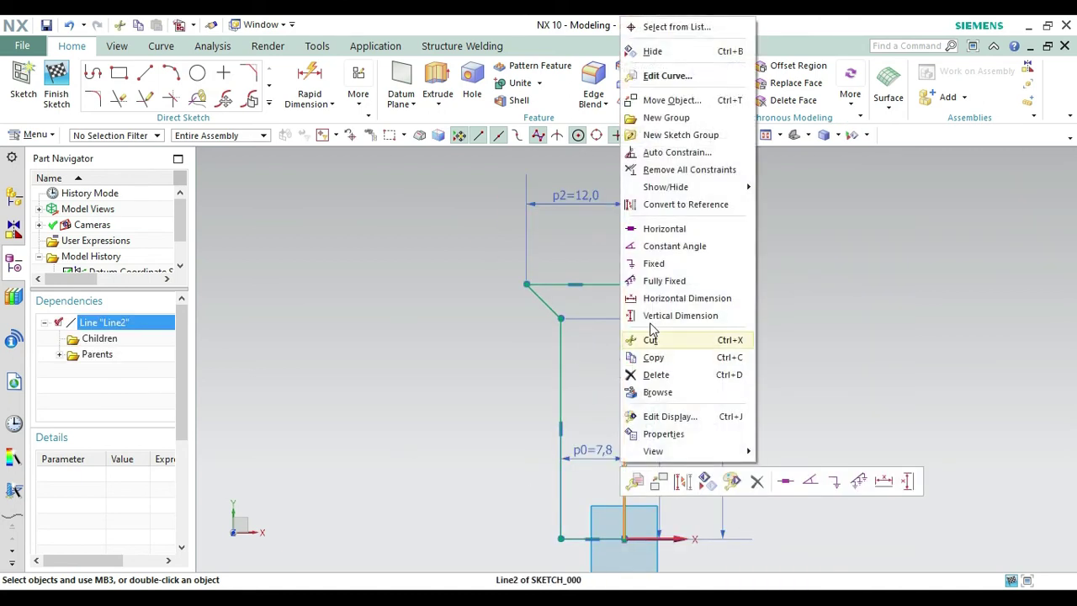
{"action": "left_click", "coordinate": [650, 206]}
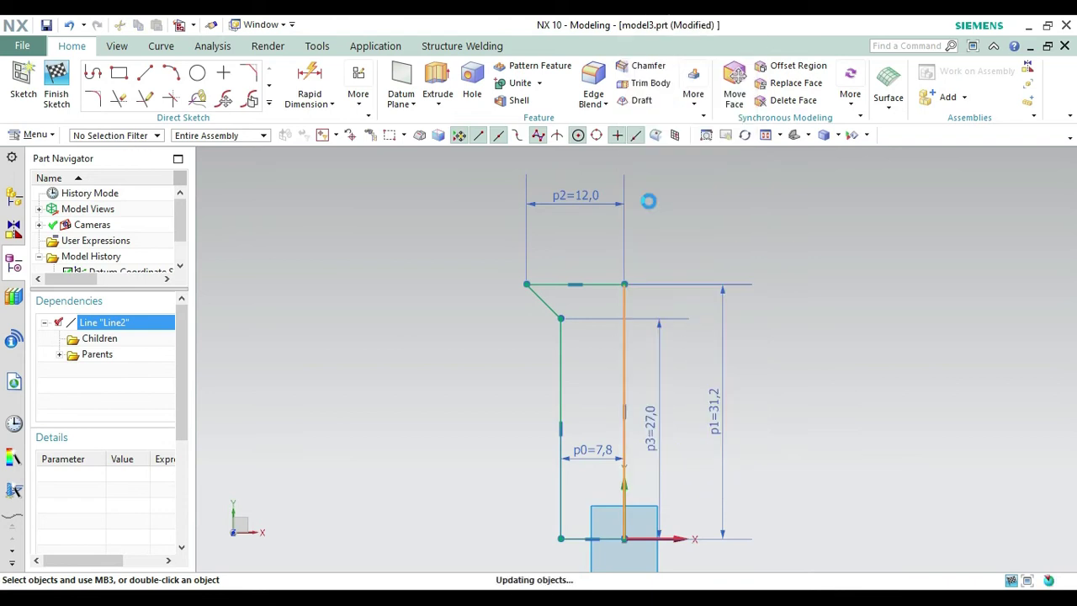
- Finish the sketch and revolve its profile 360° about the Y direction through the reference line, with Boolean set to None
{"action": "left_click", "coordinate": [57, 85]}
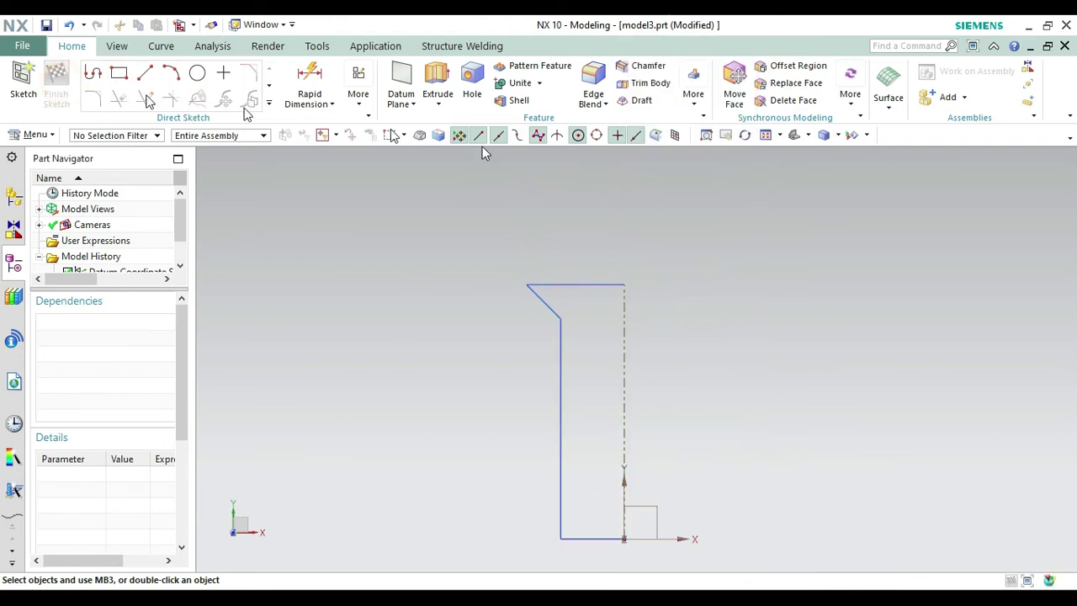
{"action": "left_click", "coordinate": [794, 137]}
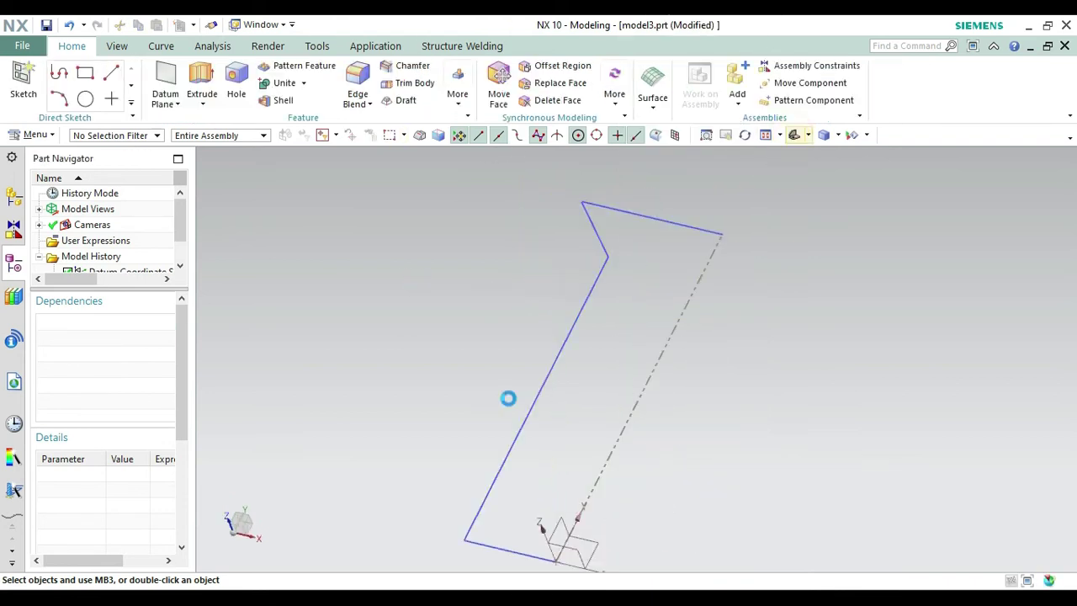
{"action": "left_click", "coordinate": [199, 104]}
{"action": "left_click", "coordinate": [211, 138]}
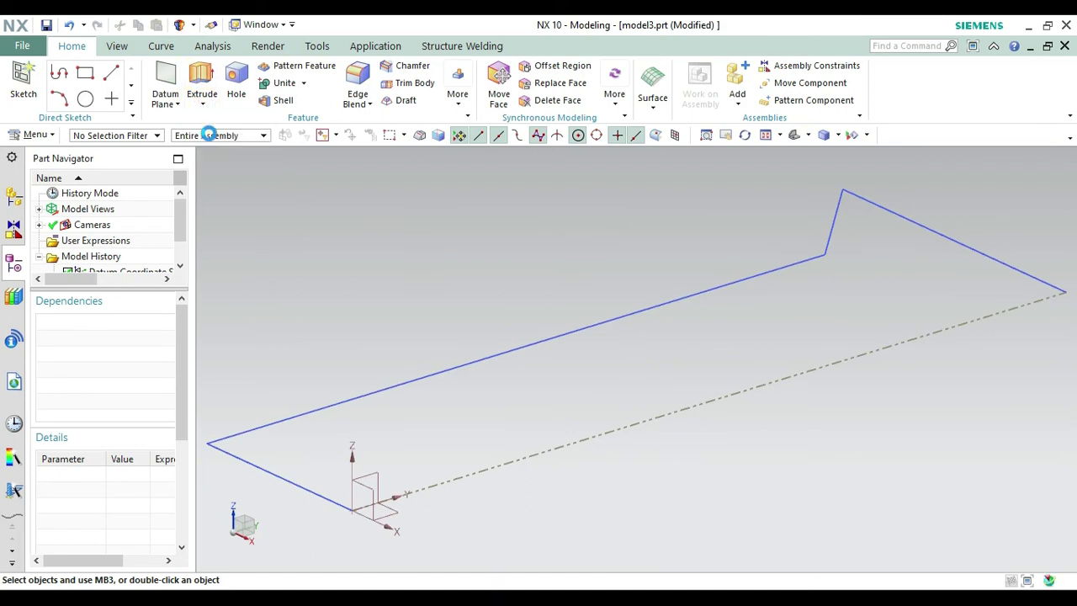
{"action": "left_click", "coordinate": [520, 354]}
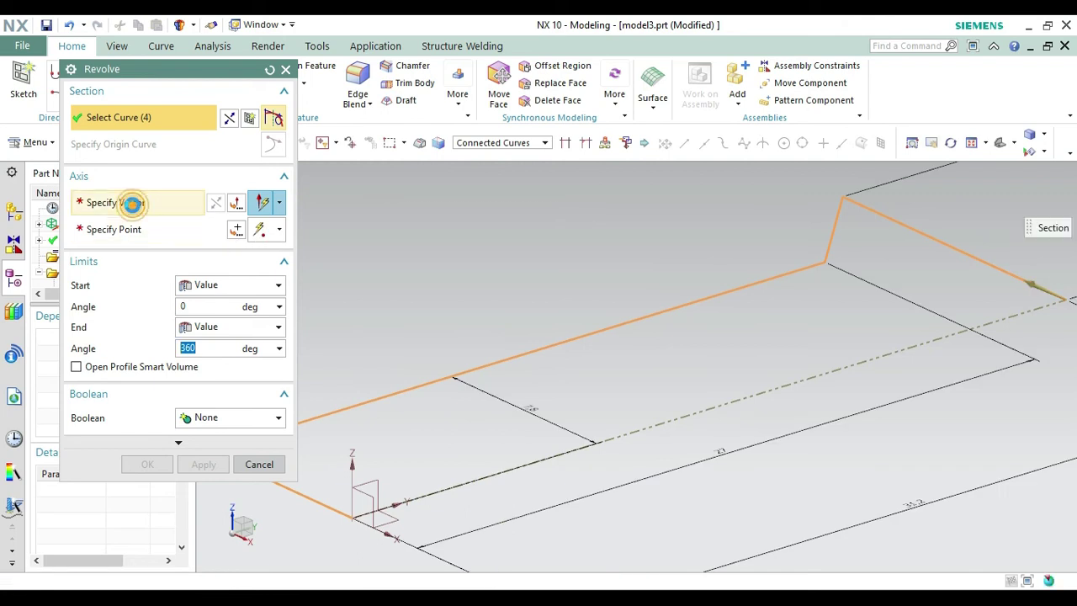
{"action": "left_click", "coordinate": [126, 204]}
{"action": "left_click", "coordinate": [653, 330]}
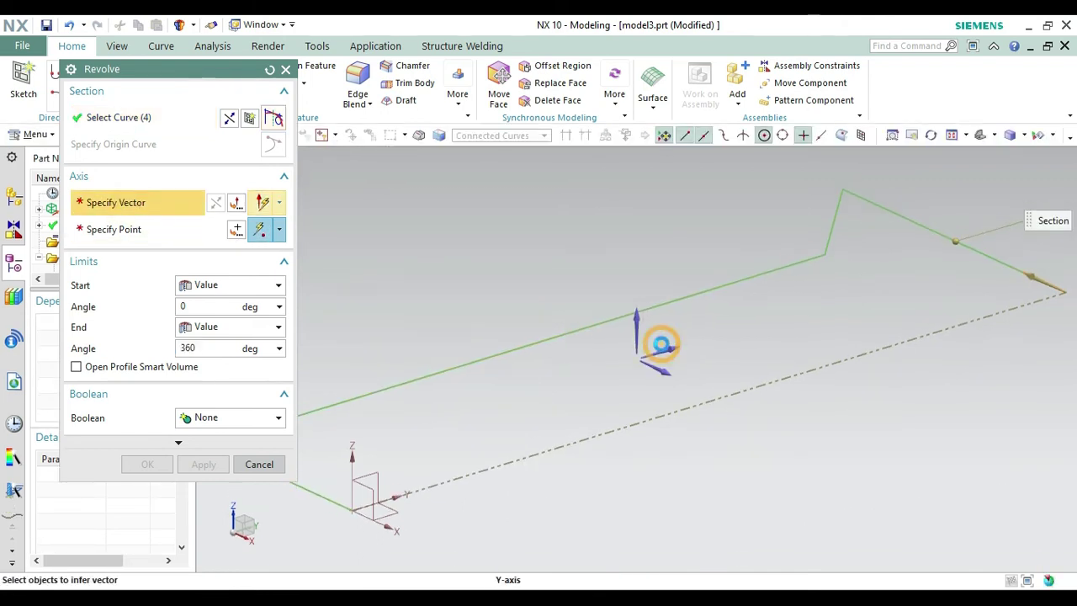
{"action": "left_click", "coordinate": [711, 411]}
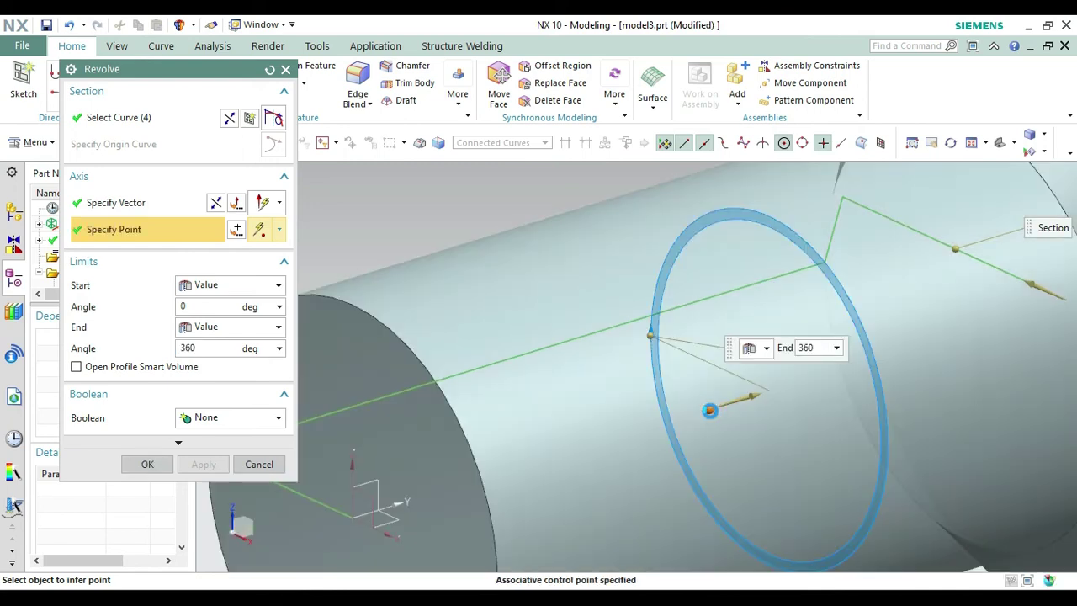
{"action": "left_click", "coordinate": [124, 467]}
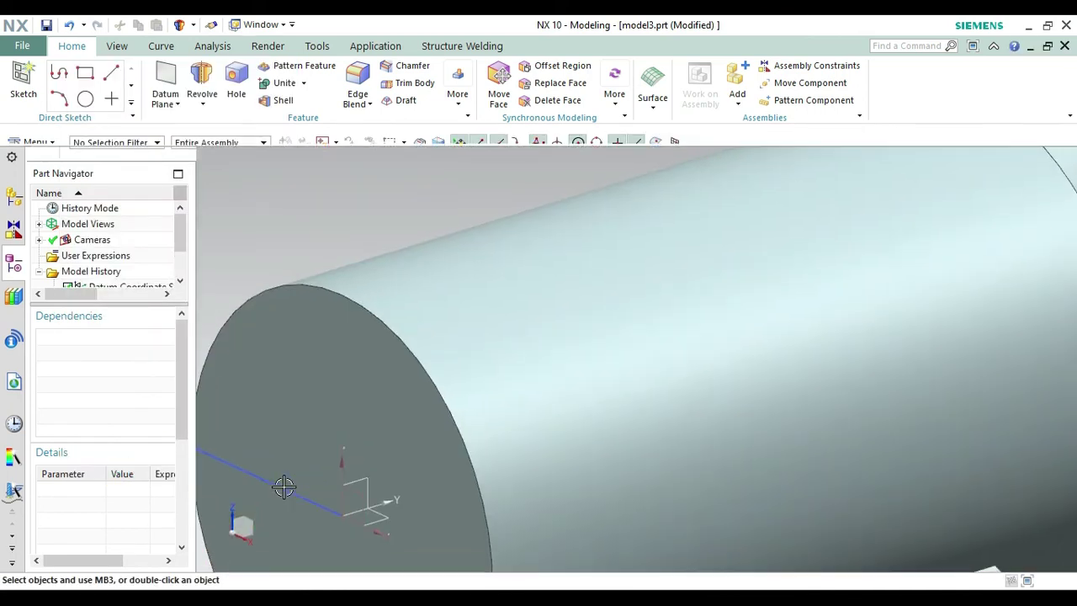
- Hide the profile sketch of the revolved body
{"action": "left_click", "coordinate": [282, 488]}
{"action": "right_click", "coordinate": [282, 488]}
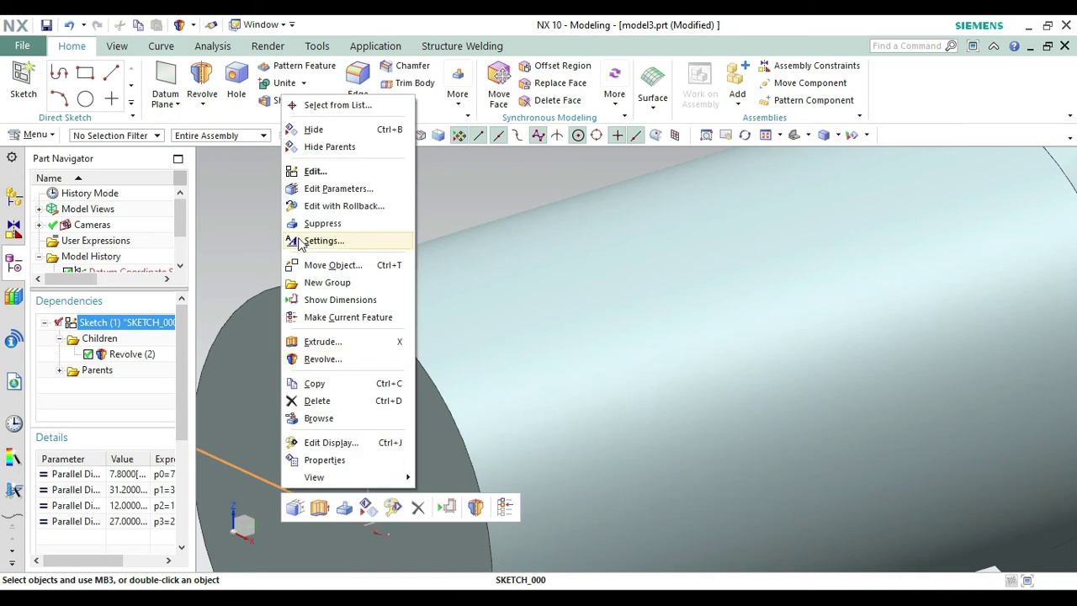
{"action": "left_click", "coordinate": [309, 129]}
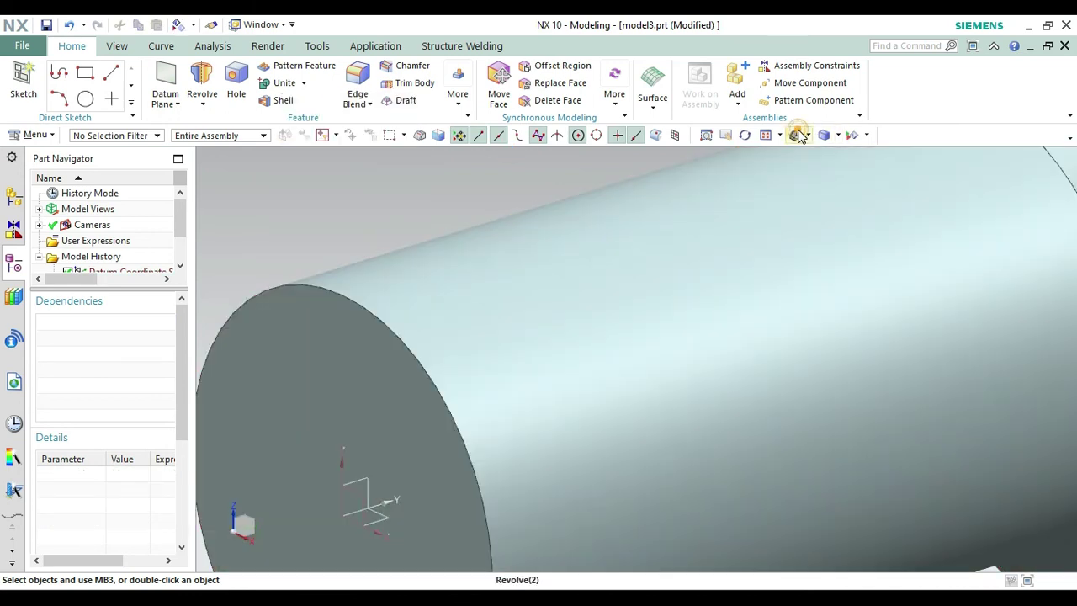
- Change the colour of the revolved solid body to Green and display the part with realistic true shading
{"action": "left_click", "coordinate": [800, 135]}
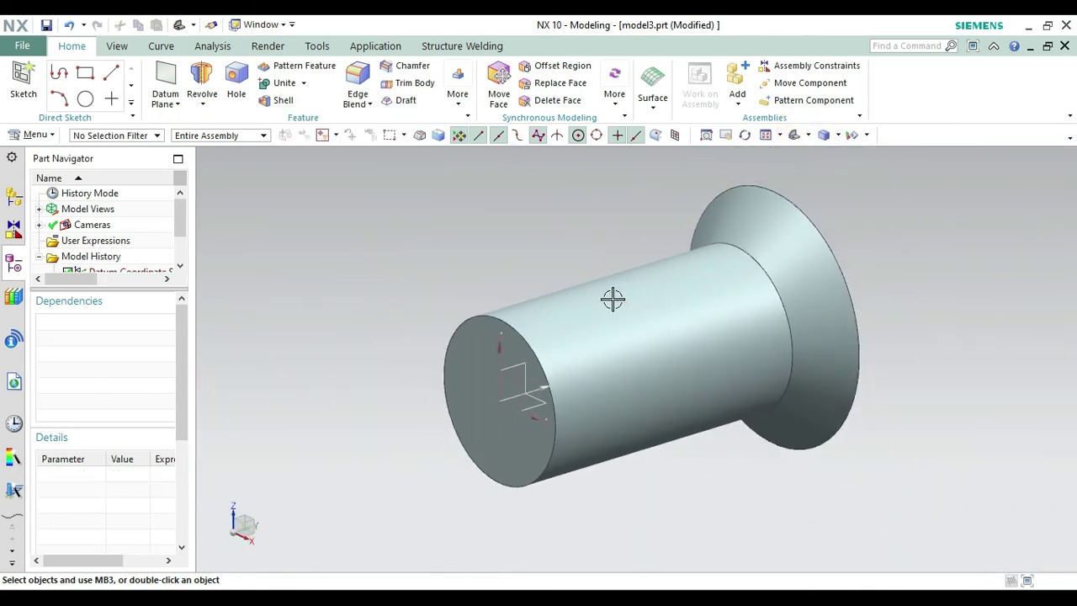
{"action": "key", "text": "ctrl+j"}
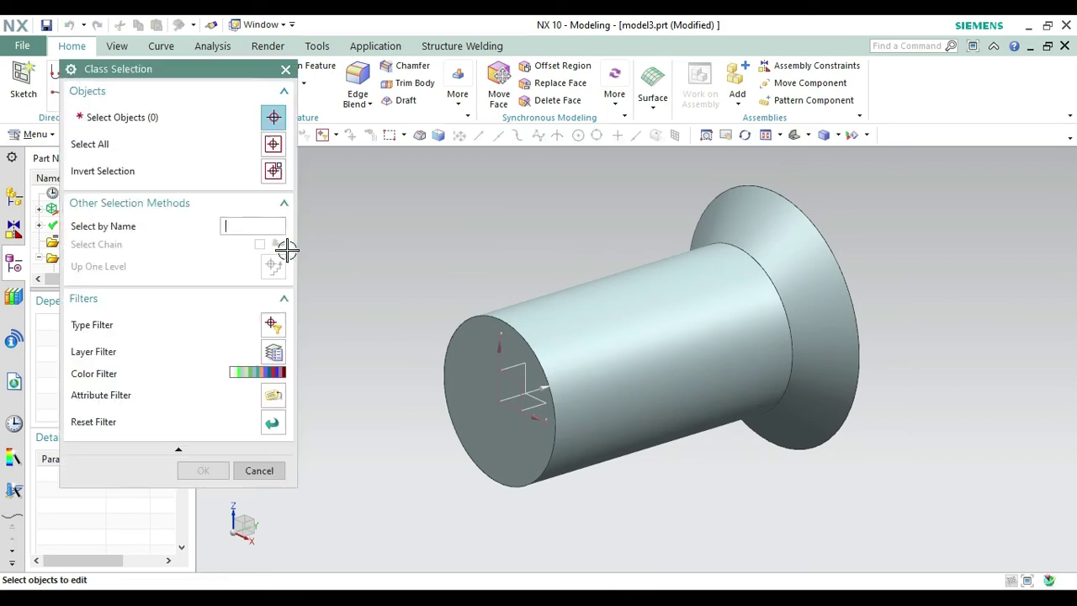
{"action": "left_click", "coordinate": [523, 354]}
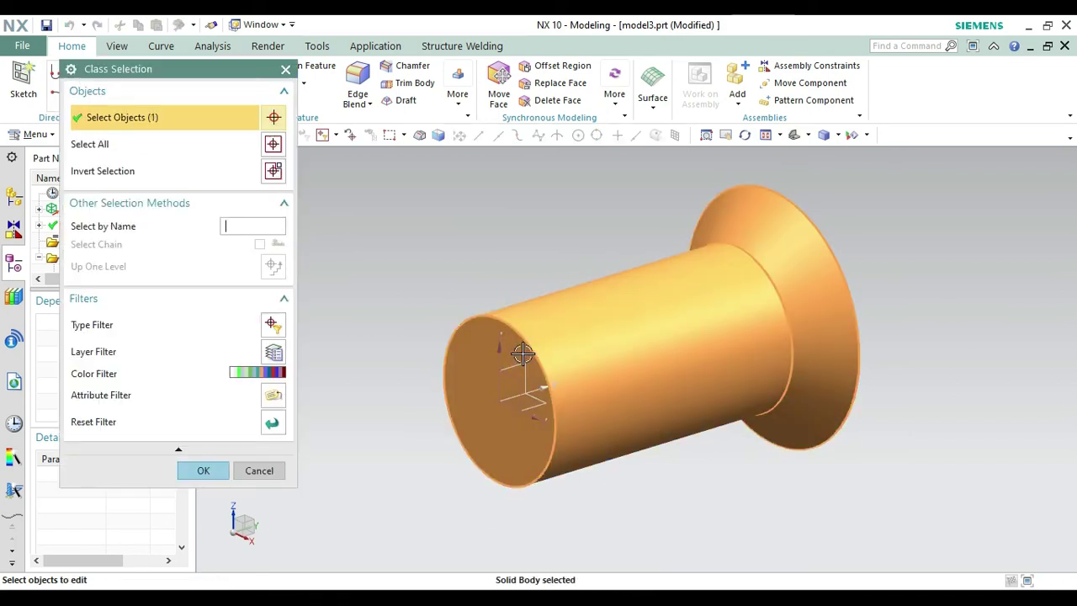
{"action": "left_click", "coordinate": [204, 471]}
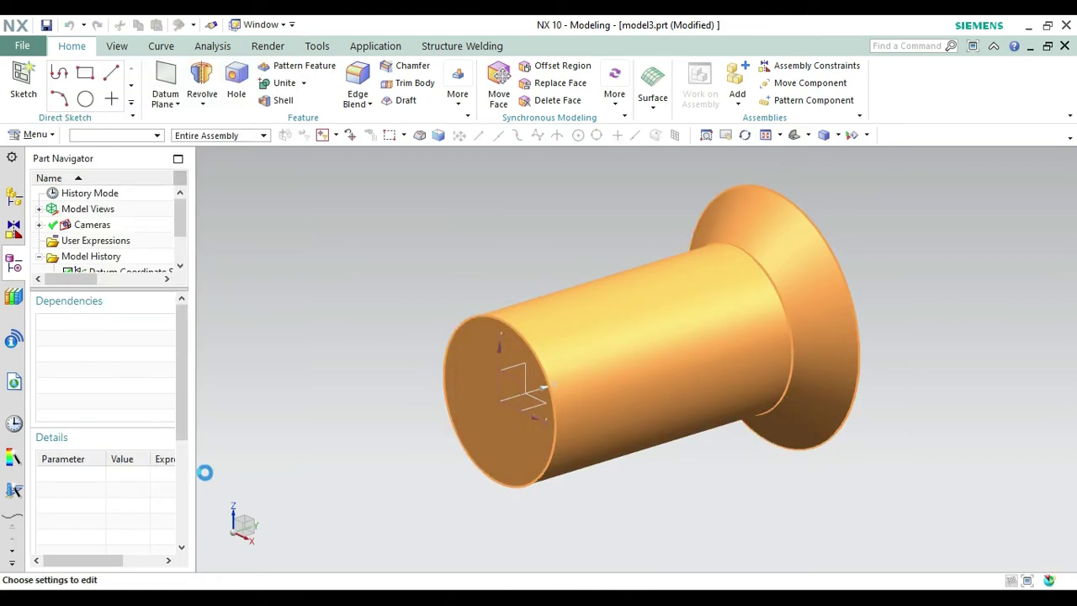
{"action": "left_click", "coordinate": [245, 174]}
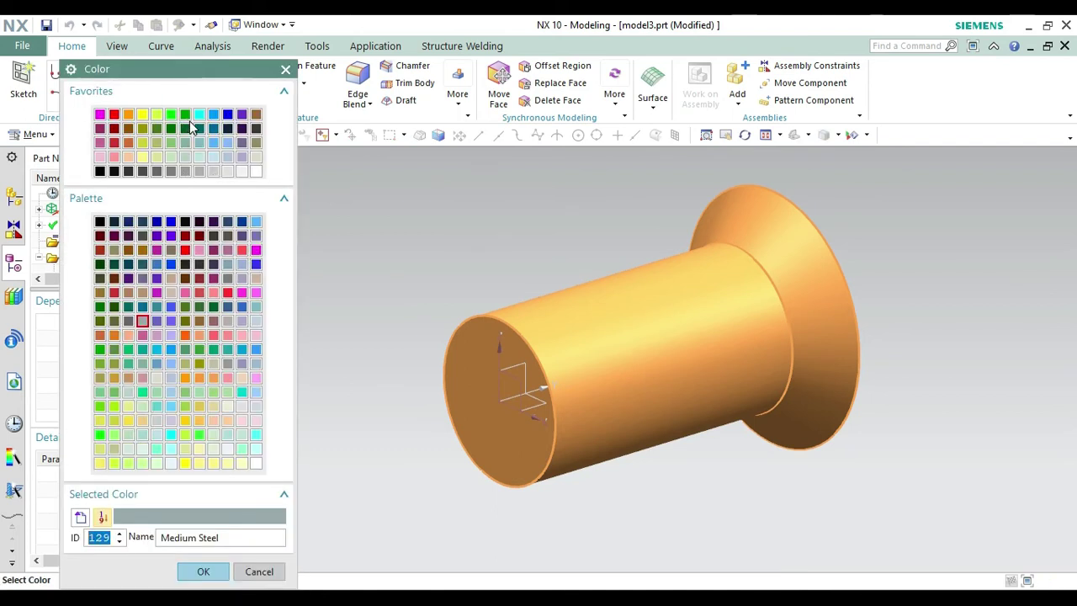
{"action": "left_click", "coordinate": [171, 116]}
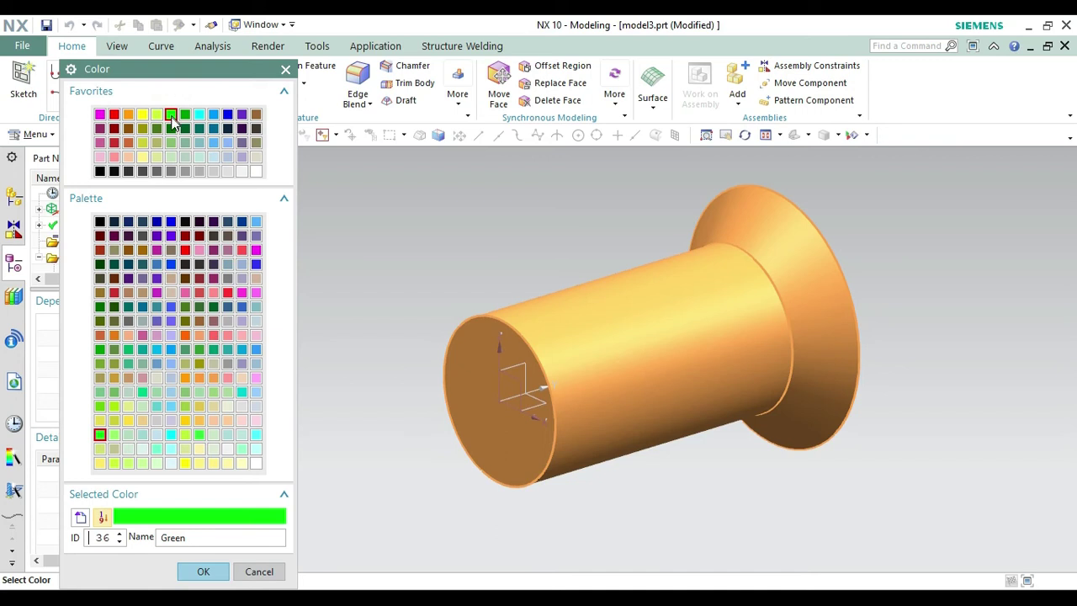
{"action": "left_click", "coordinate": [205, 574]}
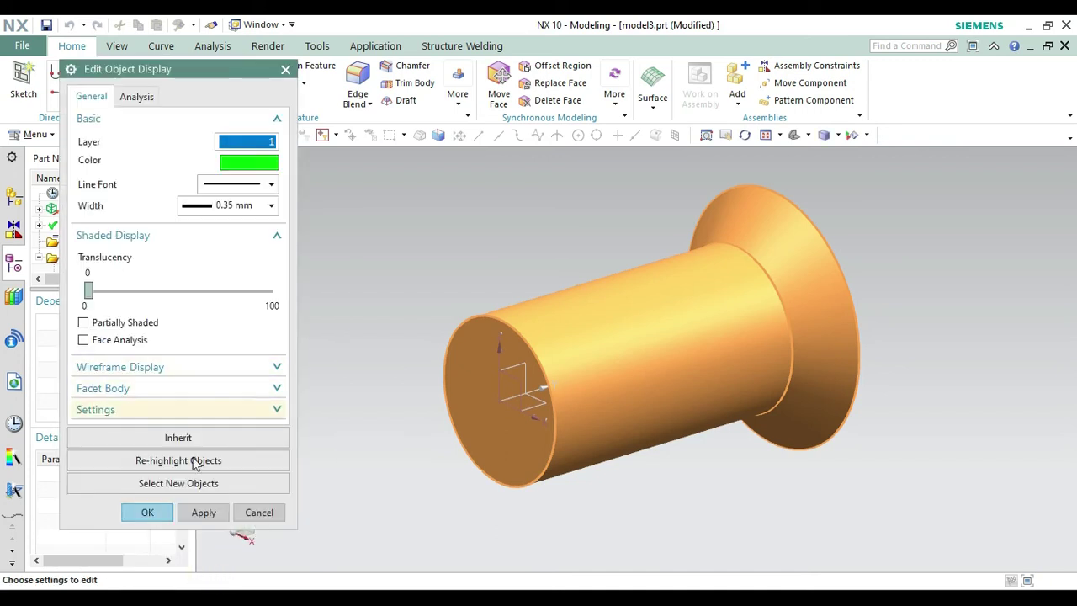
{"action": "left_click", "coordinate": [153, 510]}
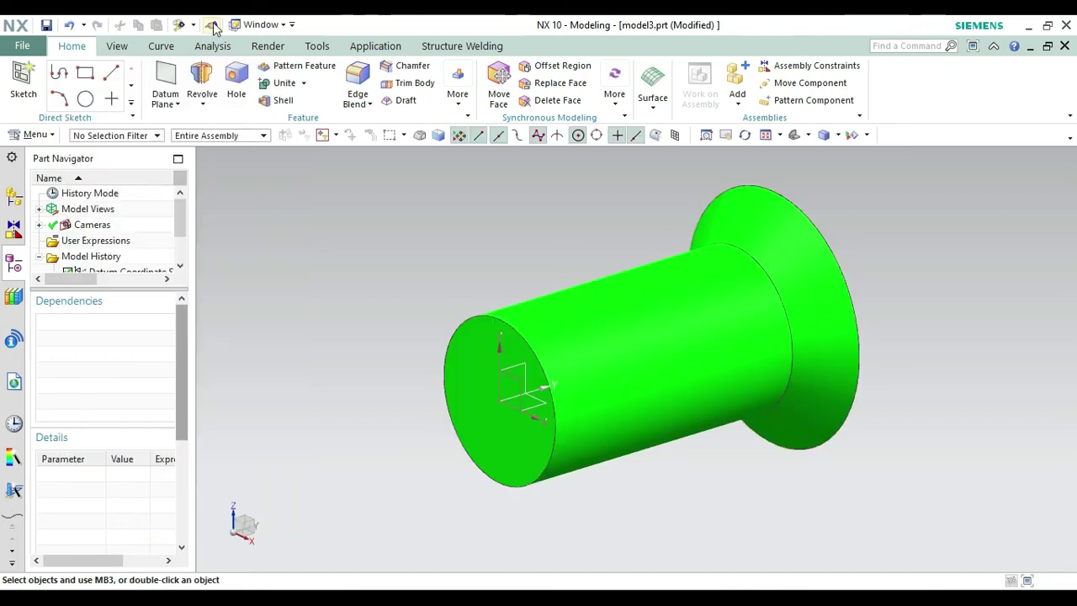
{"action": "left_click", "coordinate": [268, 46]}
{"action": "left_click", "coordinate": [27, 85]}
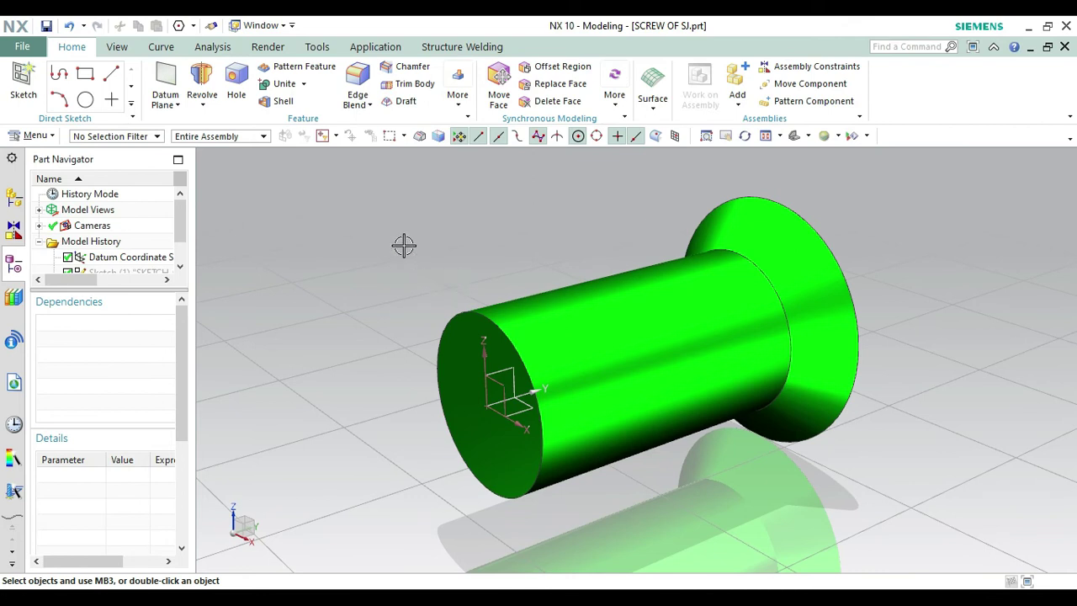
- Create a new millimetre Model part named model3.prt and start a sketch on the XY plane
{"action": "left_click", "coordinate": [12, 49]}
{"action": "left_click", "coordinate": [71, 76]}
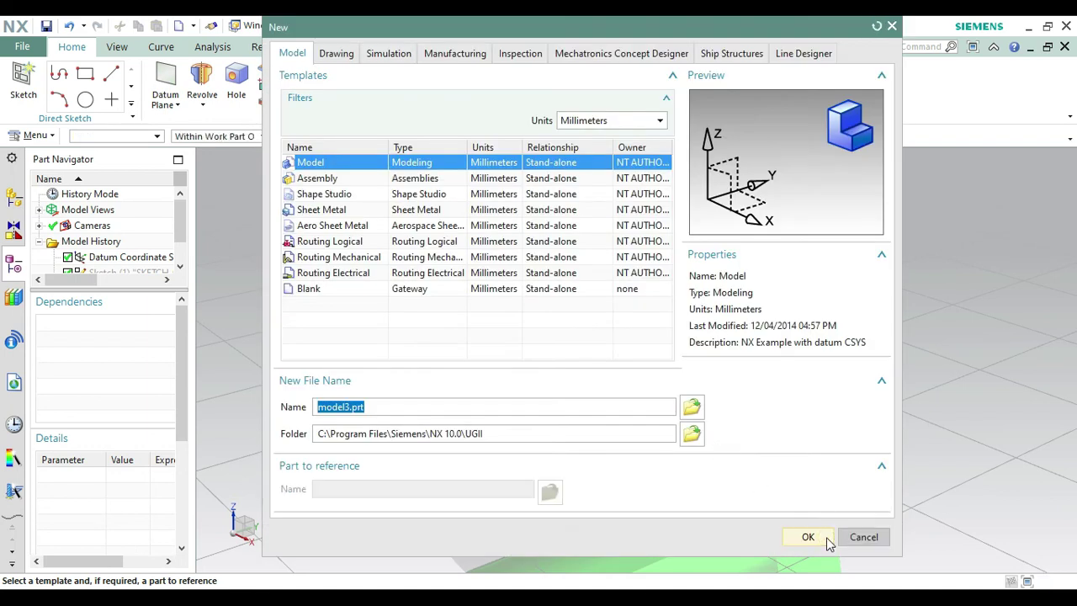
{"action": "left_click", "coordinate": [808, 537]}
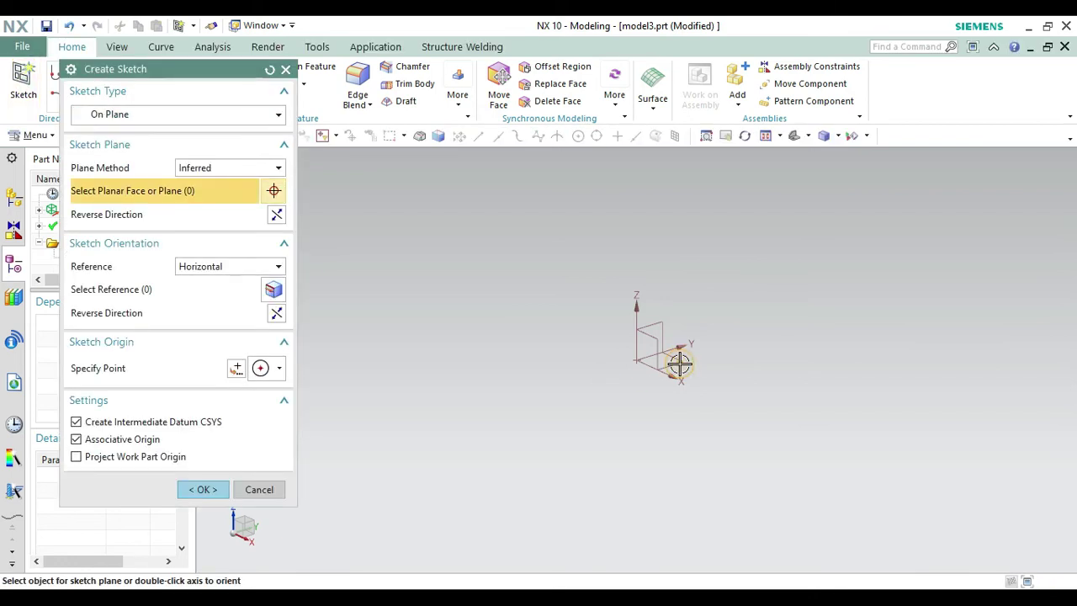
{"action": "left_click", "coordinate": [205, 490]}
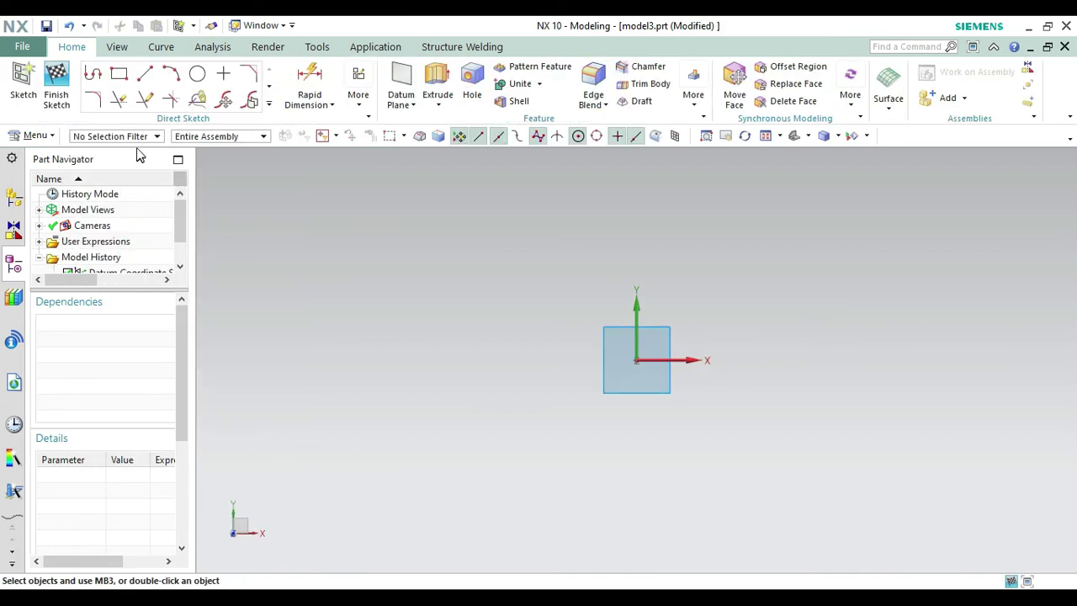
- Draw a circle with a diameter of 35 mm centred on the sketch origin
{"action": "left_click", "coordinate": [197, 74]}
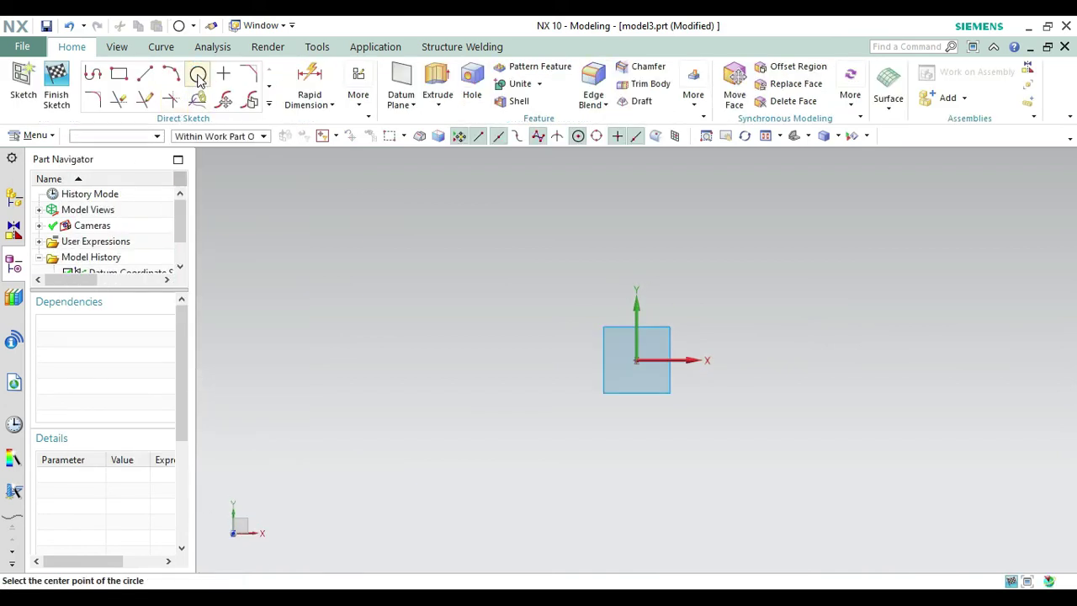
{"action": "left_click", "coordinate": [635, 360]}
{"action": "type", "text": "3"}
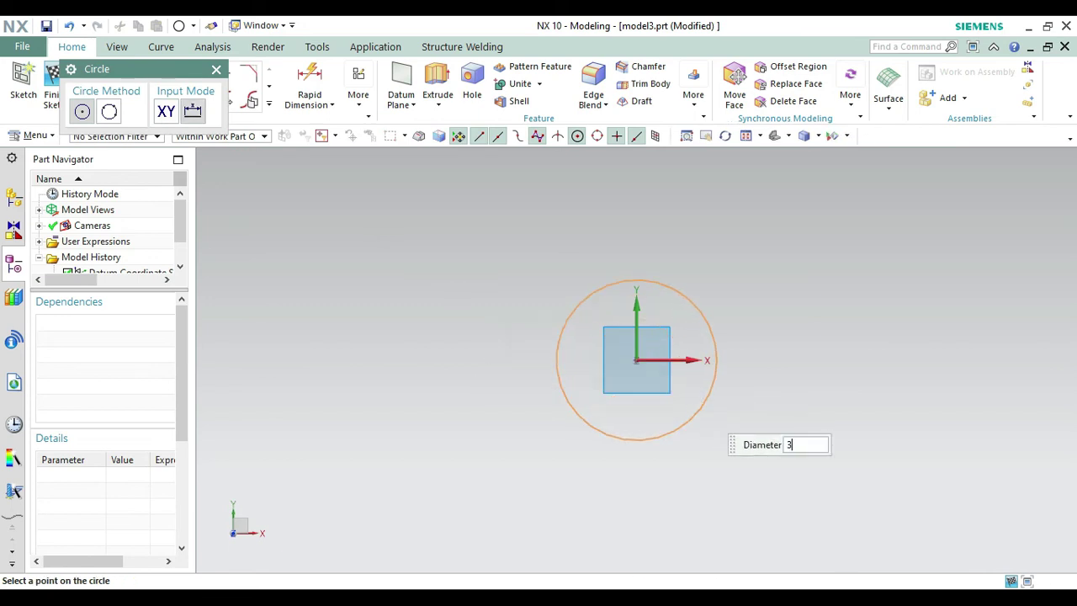
{"action": "type", "text": "5"}
{"action": "key", "text": "Return"}
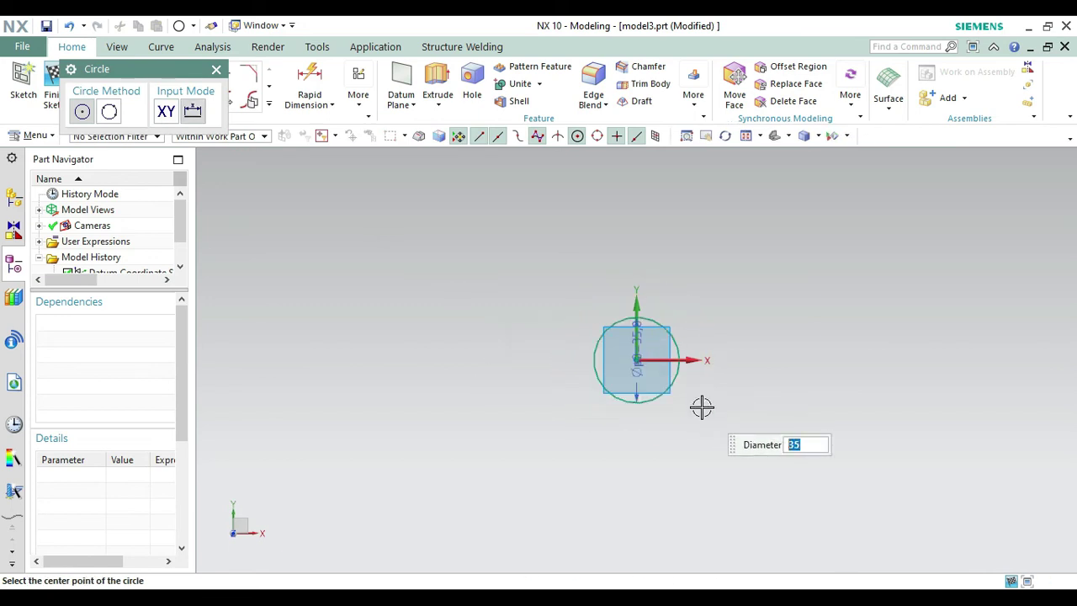
{"action": "left_click", "coordinate": [216, 70]}
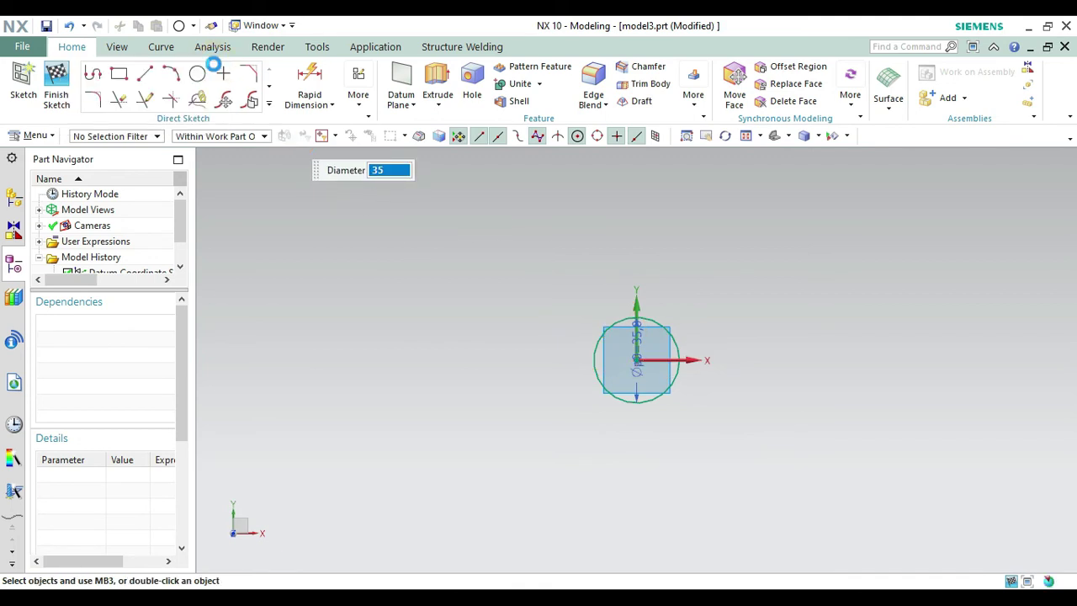
- Finish the sketch and extrude the circle 8 mm upward from 0 mm, with Boolean set to None
{"action": "left_click", "coordinate": [53, 77]}
{"action": "left_click", "coordinate": [796, 137]}
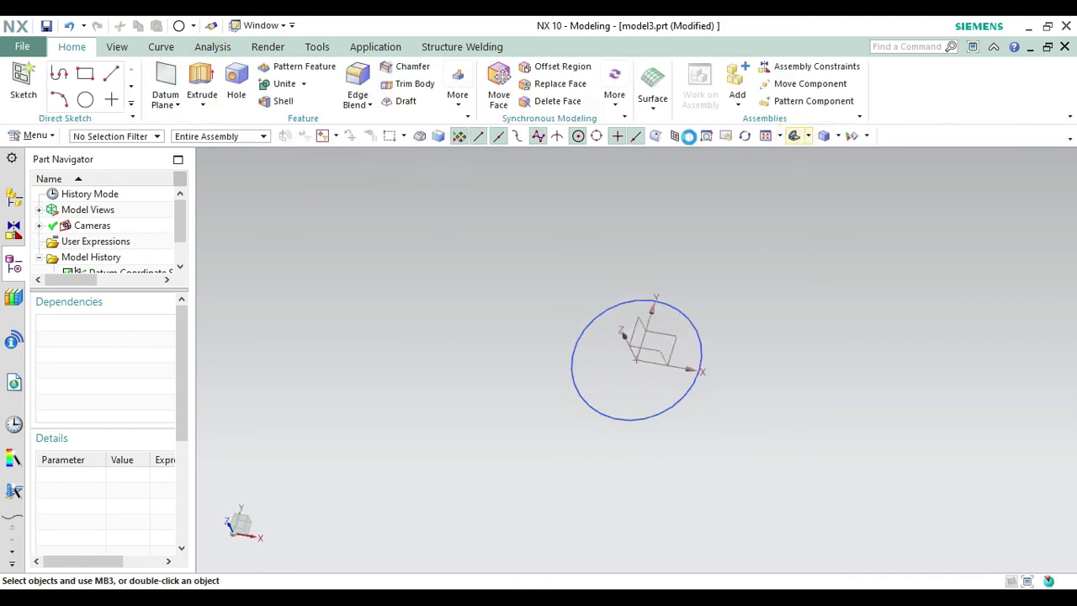
{"action": "left_click", "coordinate": [200, 80]}
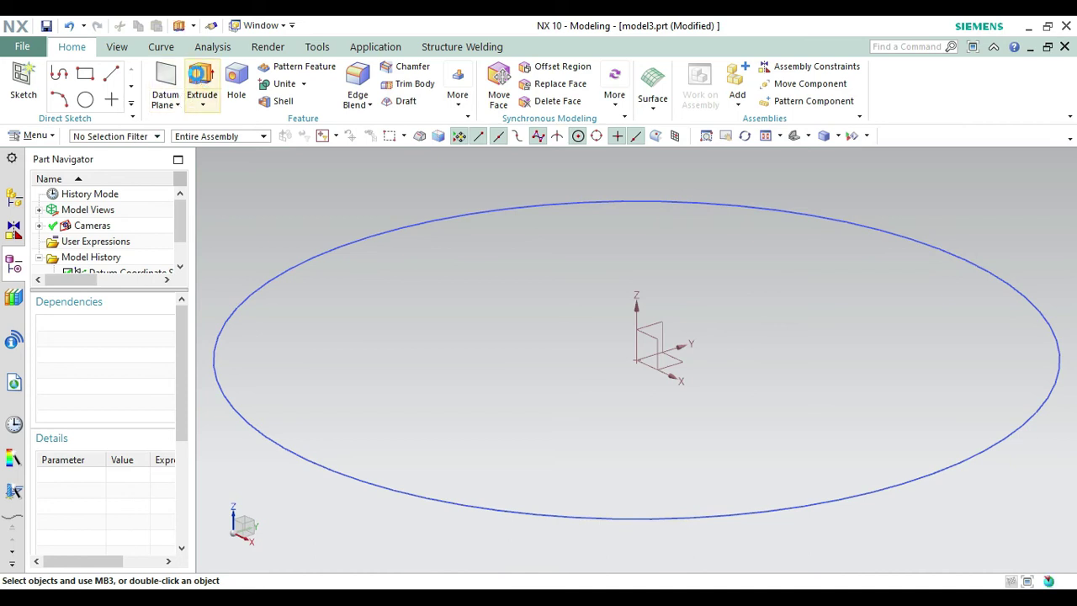
{"action": "left_click", "coordinate": [431, 503]}
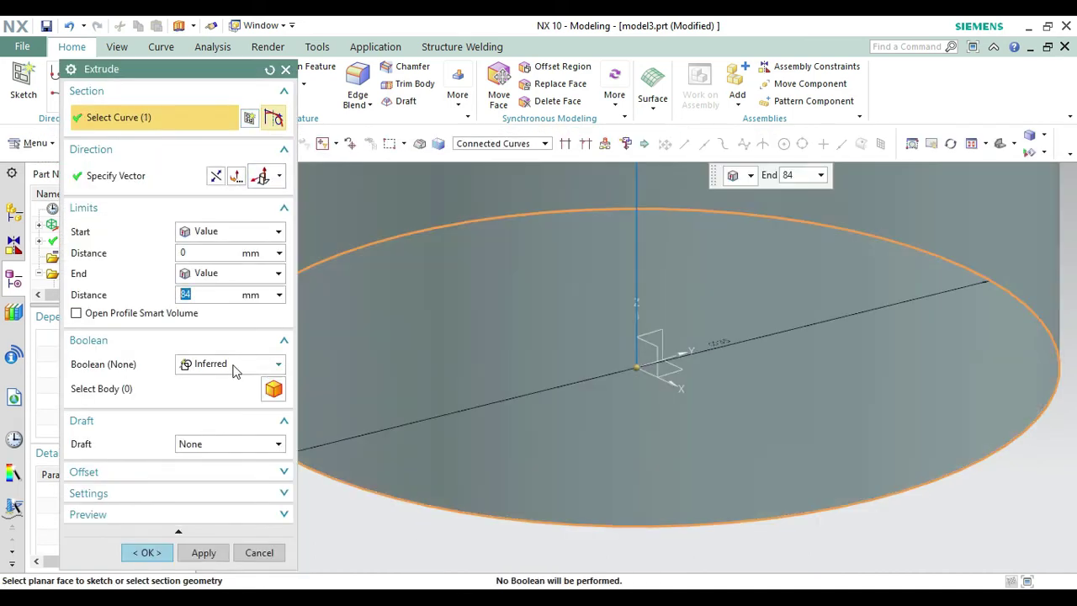
{"action": "key", "text": "Return"}
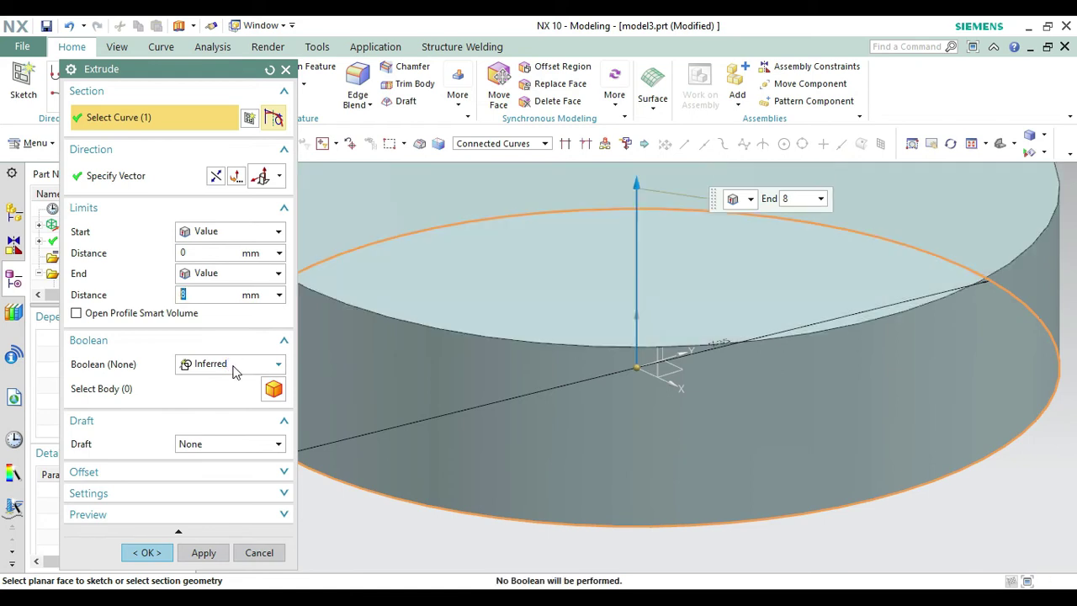
{"action": "left_click", "coordinate": [234, 364]}
{"action": "left_click", "coordinate": [223, 382]}
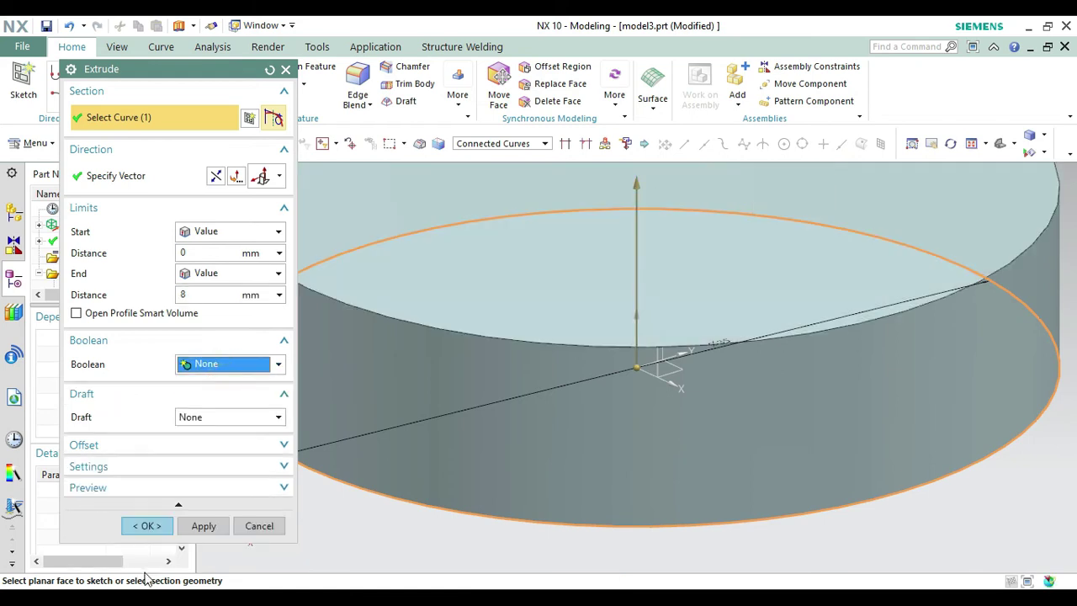
{"action": "left_click", "coordinate": [145, 527]}
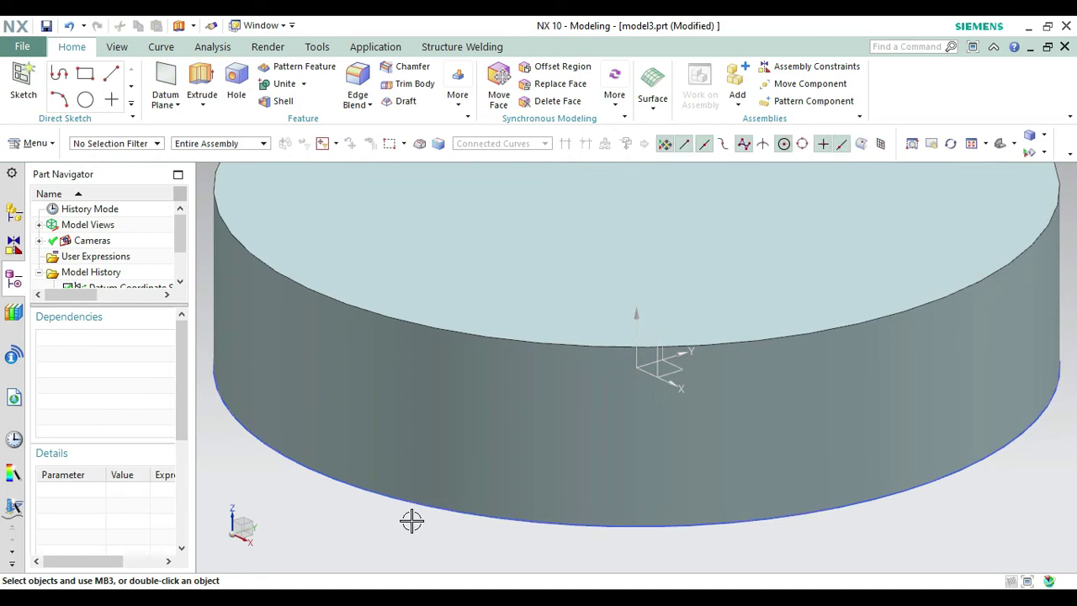
- Hide the circle sketch at the base of the extruded disc
{"action": "middle_click_drag", "start_coordinate": [409, 522], "coordinate": [431, 512]}
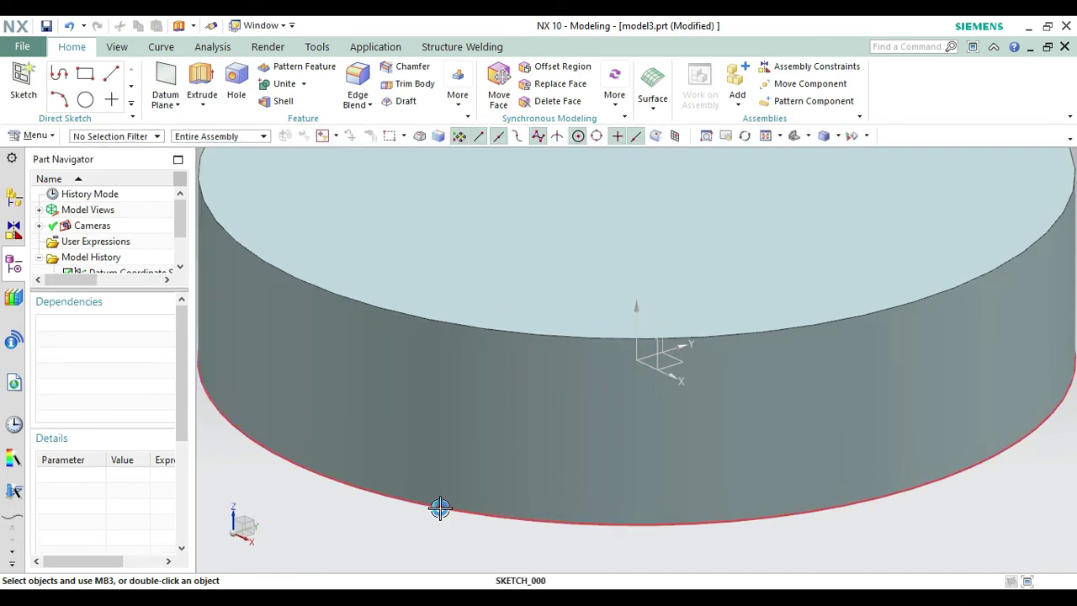
{"action": "right_click", "coordinate": [437, 510]}
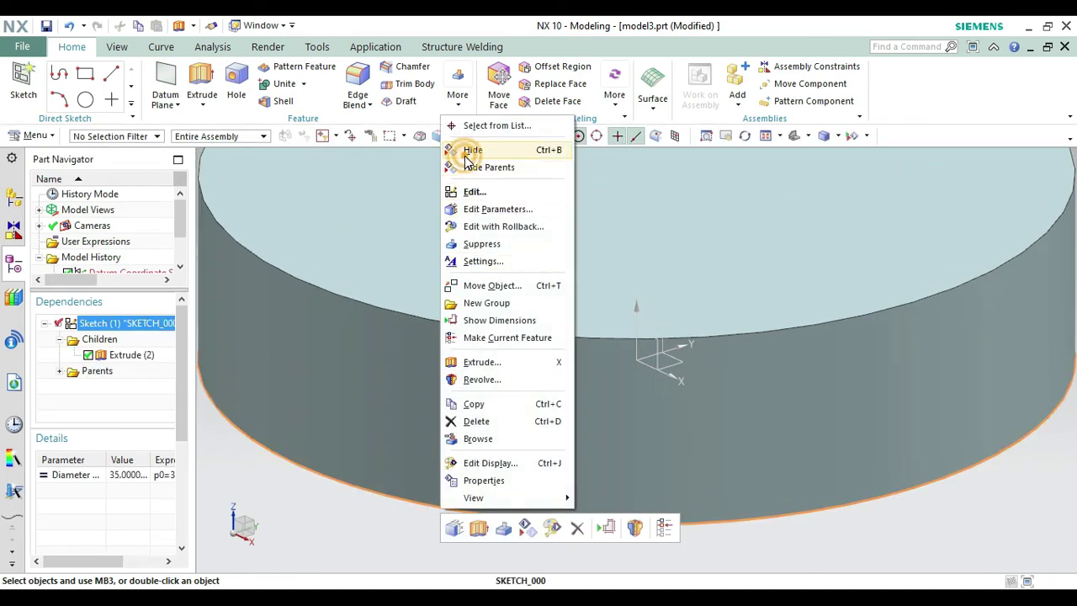
{"action": "left_click", "coordinate": [461, 150]}
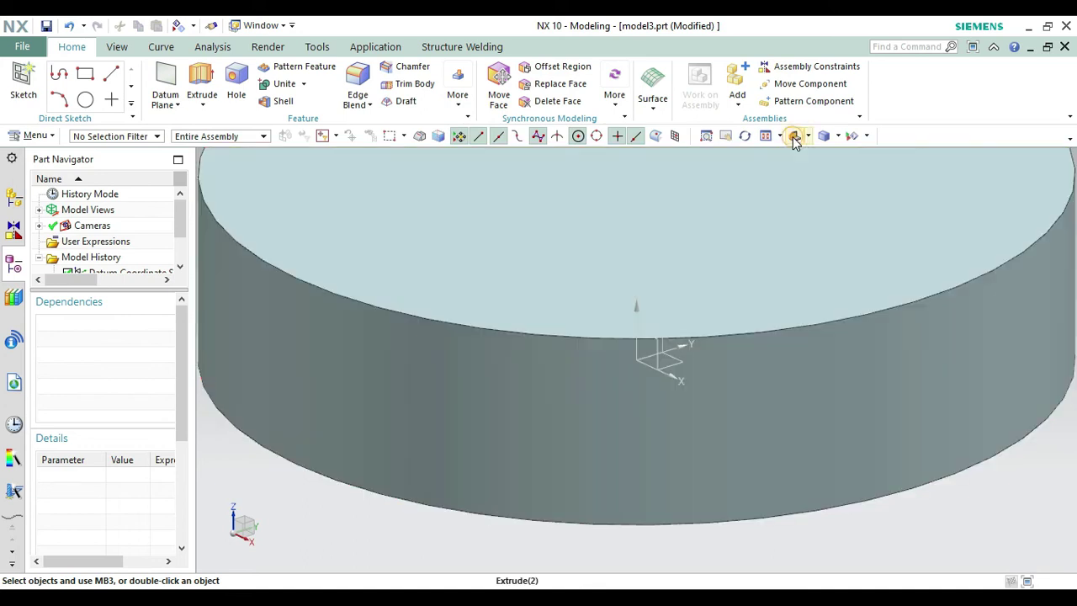
- Chamfer the disc's upper edge with an Offset and Angle cross section, 5.5 mm distance and 45 deg angle
{"action": "key", "text": "ctrl+f"}
{"action": "left_click", "coordinate": [401, 67]}
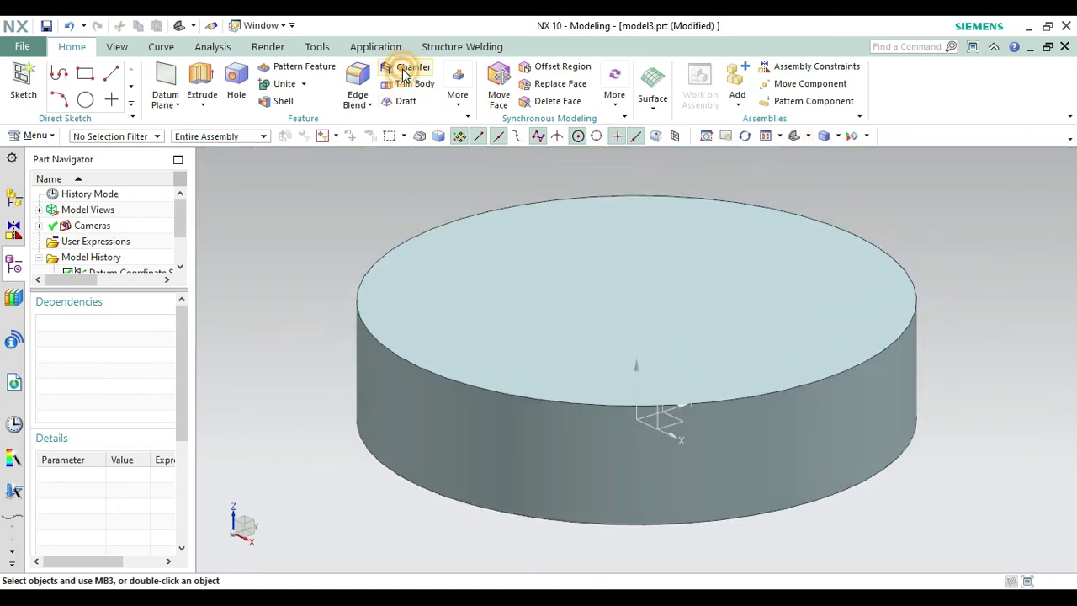
{"action": "left_click", "coordinate": [454, 383]}
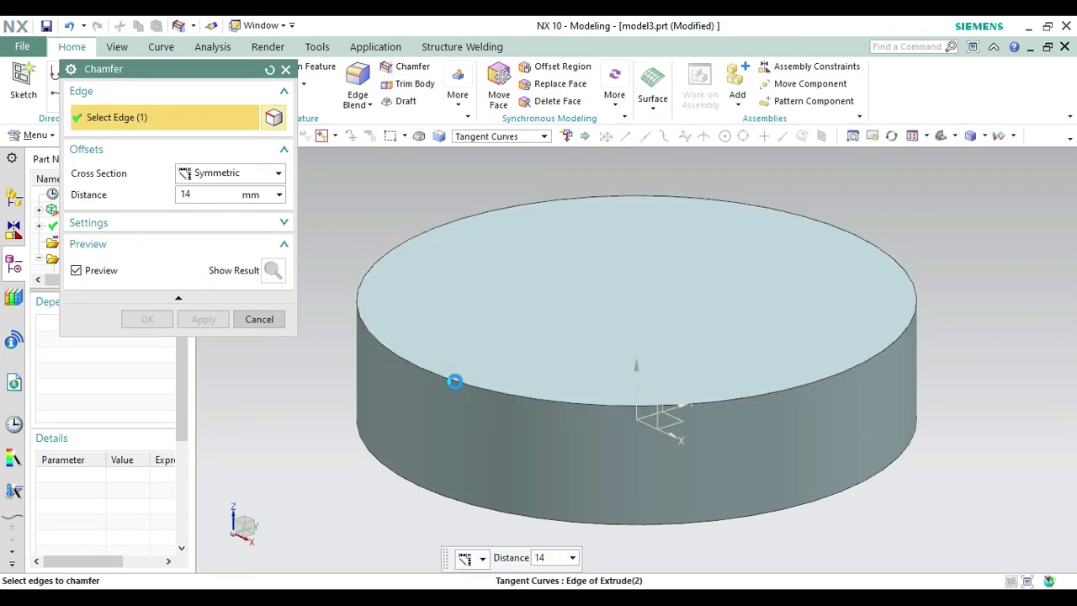
{"action": "left_click", "coordinate": [236, 174]}
{"action": "left_click", "coordinate": [213, 191]}
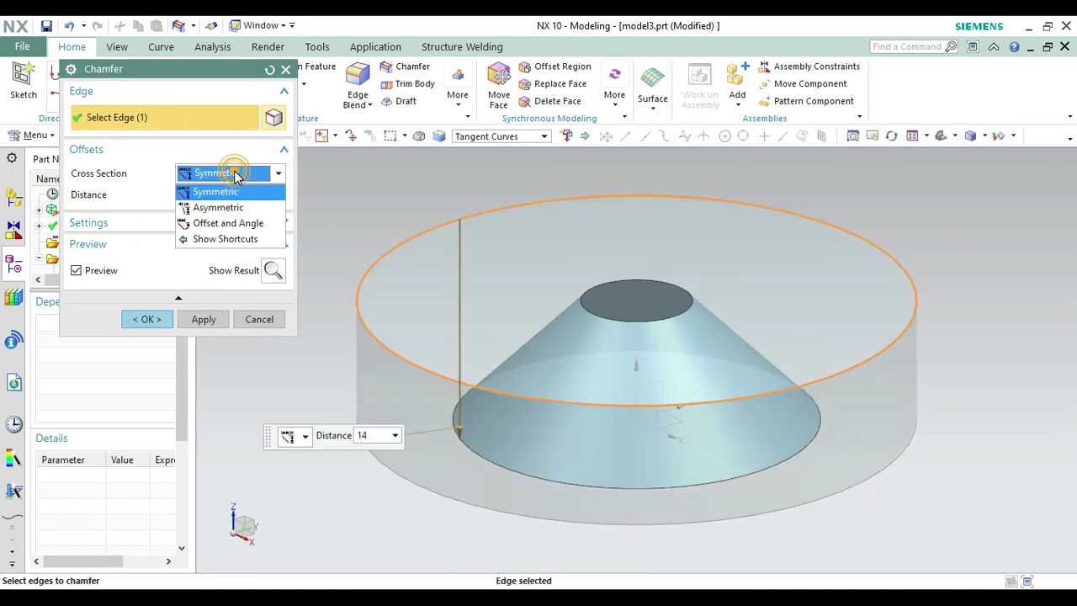
{"action": "left_click", "coordinate": [233, 175]}
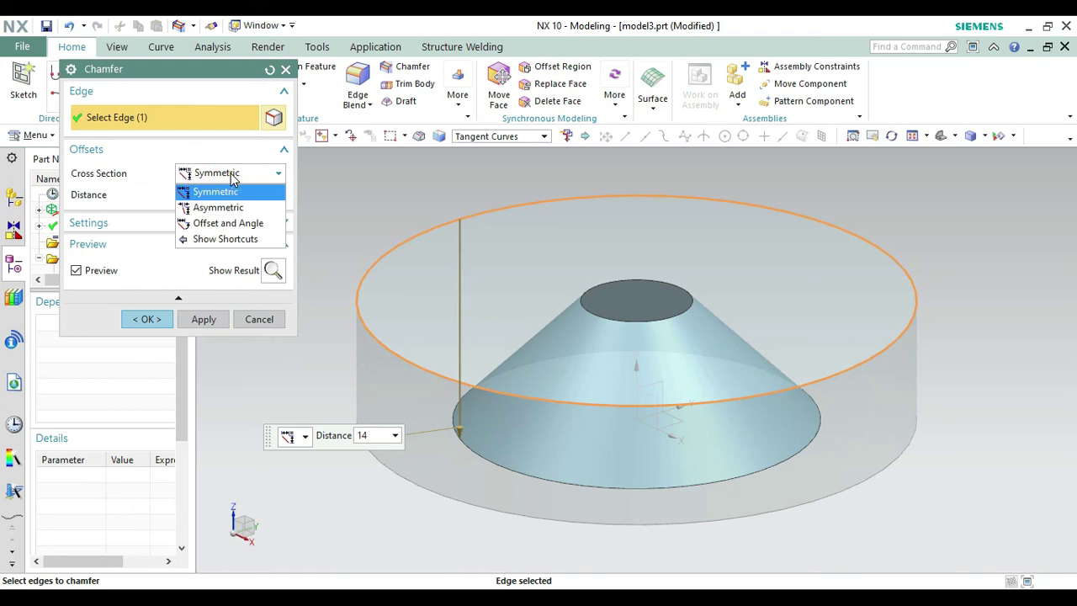
{"action": "left_click", "coordinate": [228, 221]}
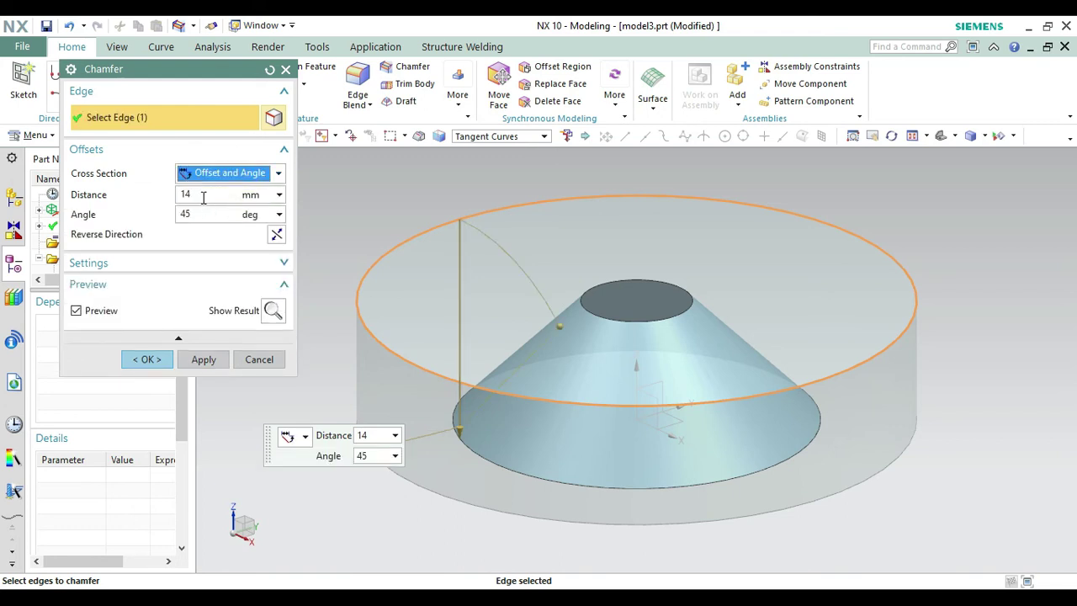
{"action": "left_click", "coordinate": [202, 196]}
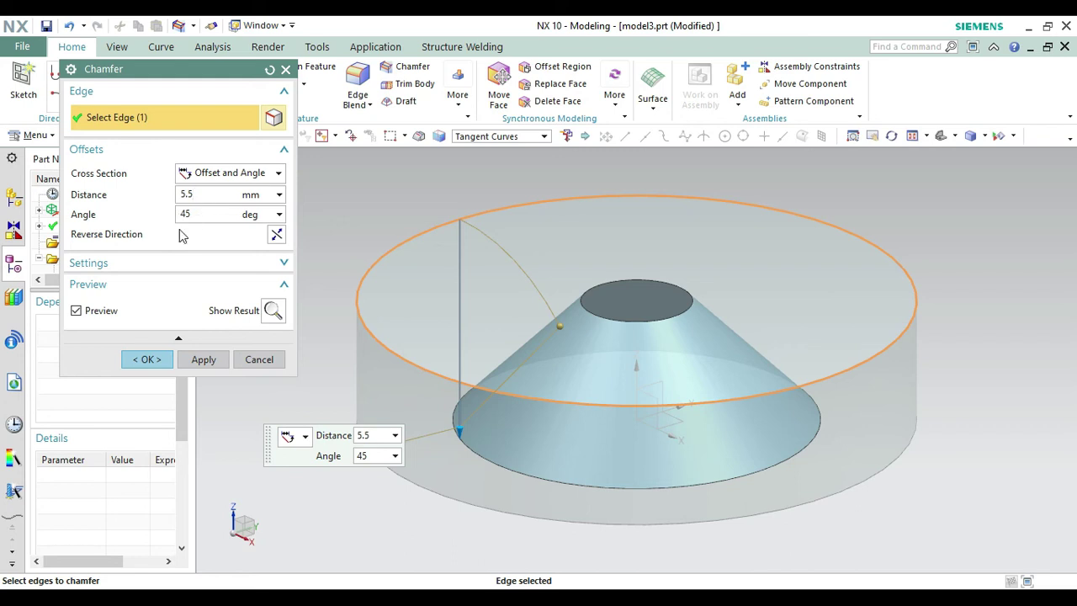
{"action": "left_click", "coordinate": [138, 364]}
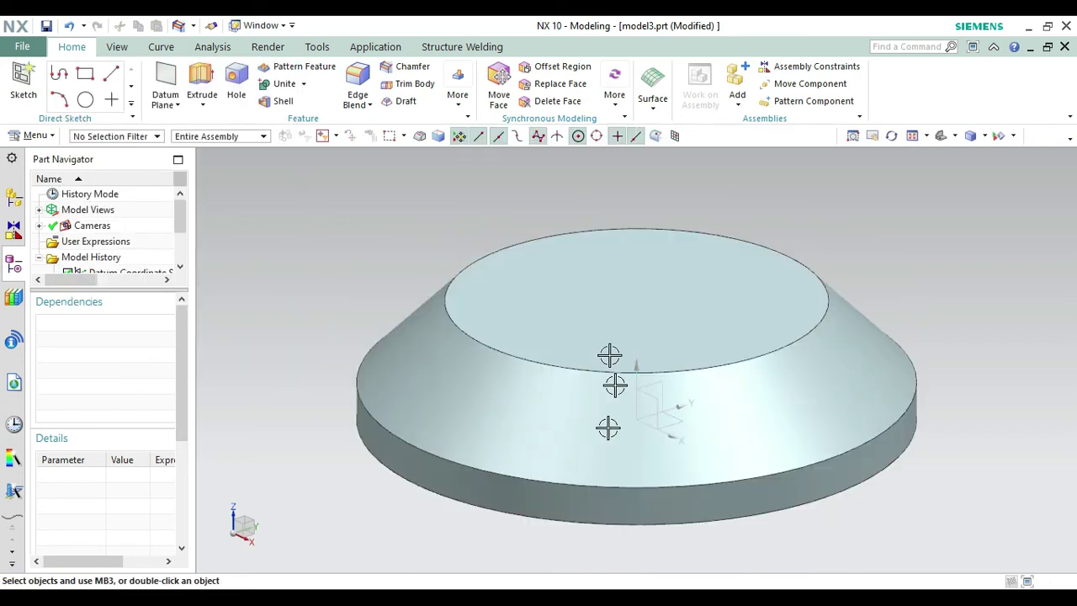
- Sketch a 24 mm diameter circle centred on the origin of the chamfered disc's top face, and finish the sketch
{"action": "left_click", "coordinate": [24, 84]}
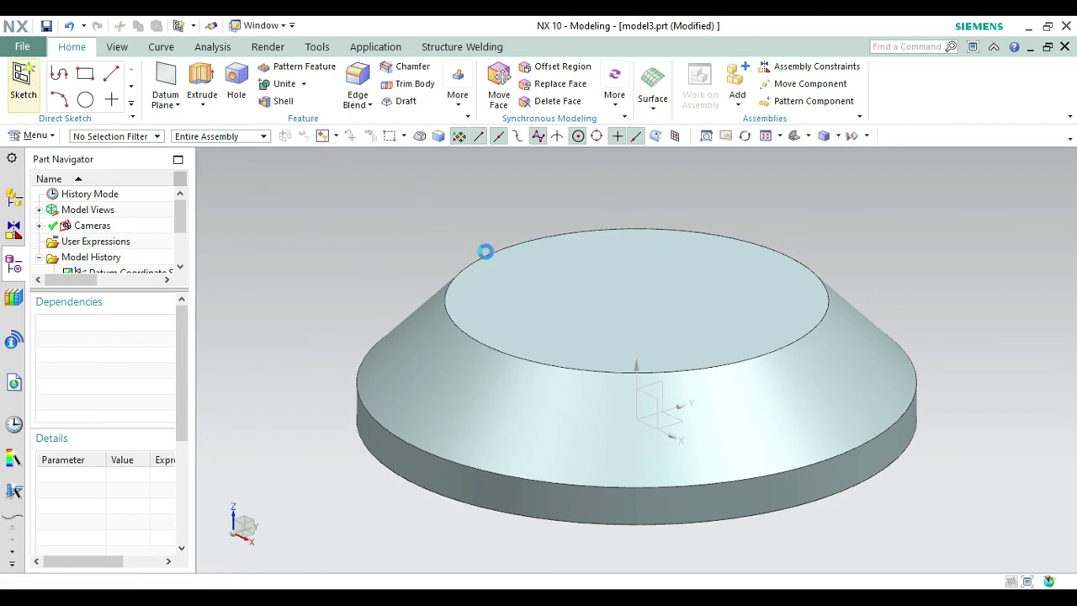
{"action": "left_click", "coordinate": [570, 298]}
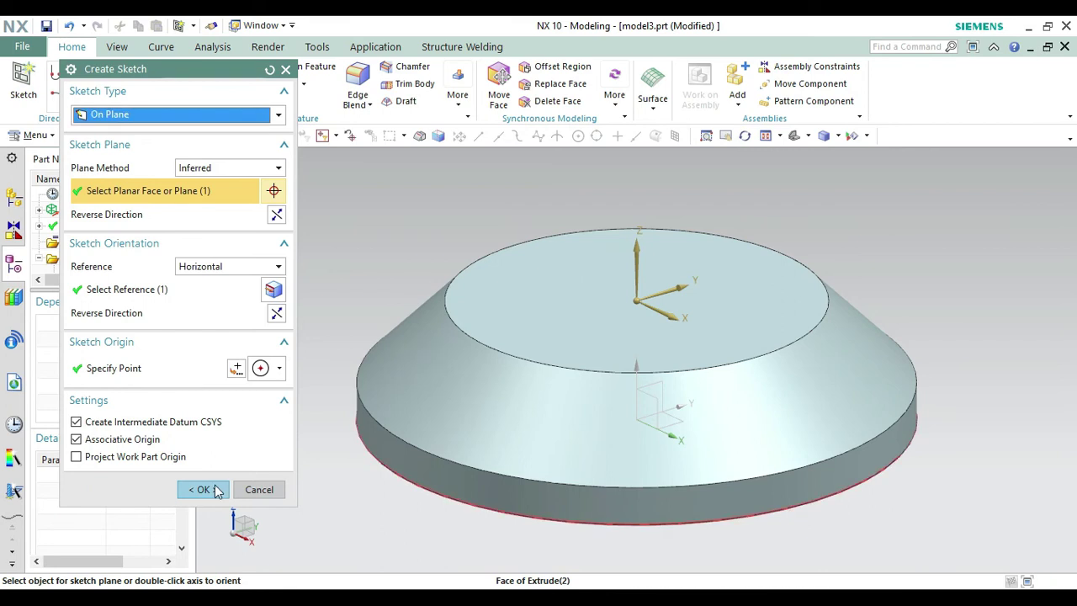
{"action": "left_click", "coordinate": [200, 491]}
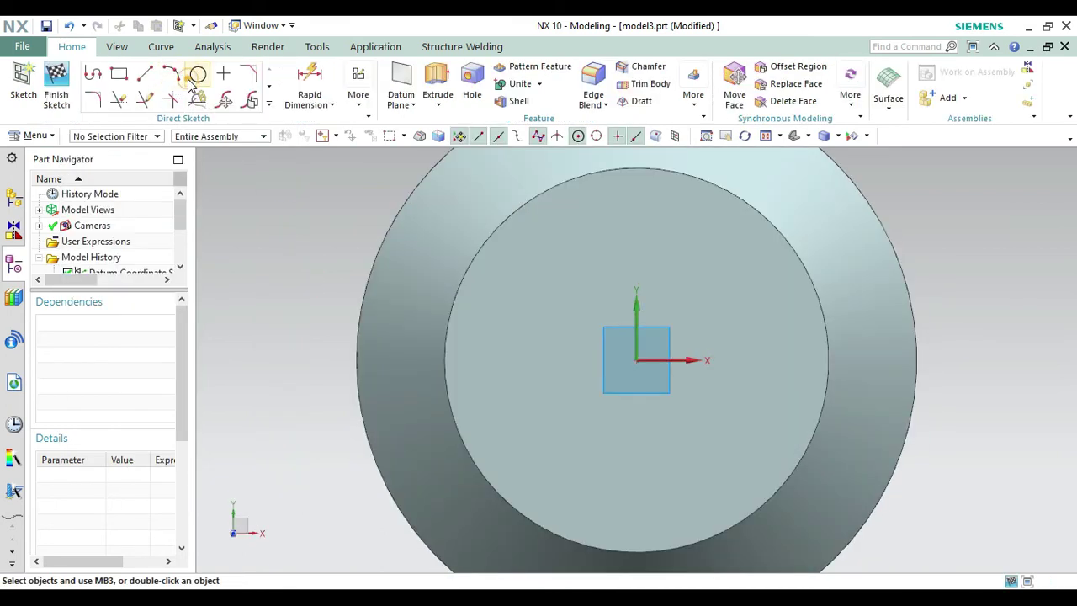
{"action": "left_click", "coordinate": [197, 74]}
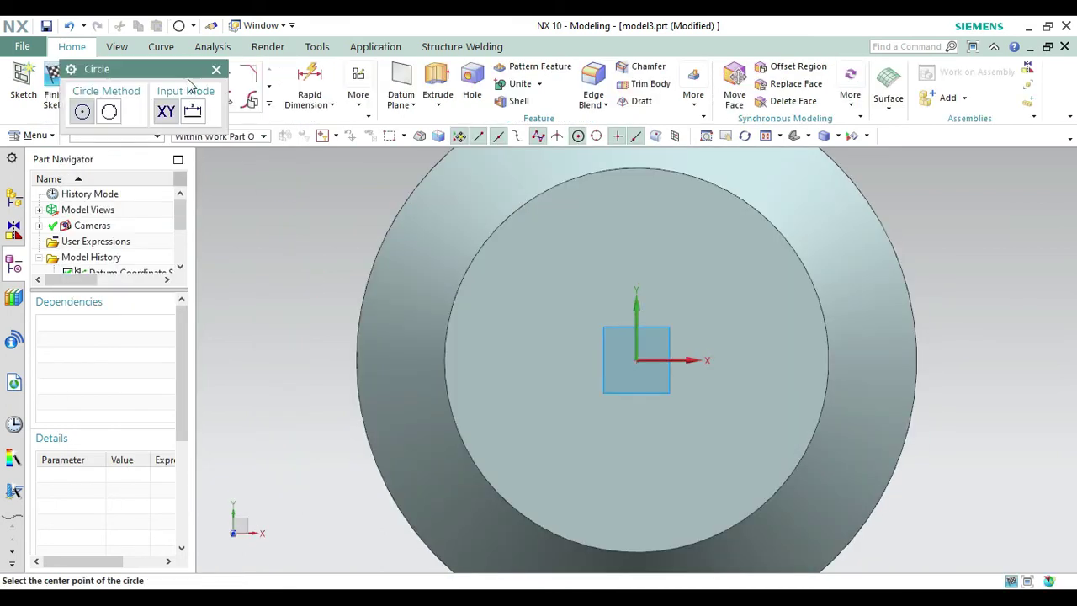
{"action": "left_click", "coordinate": [636, 360]}
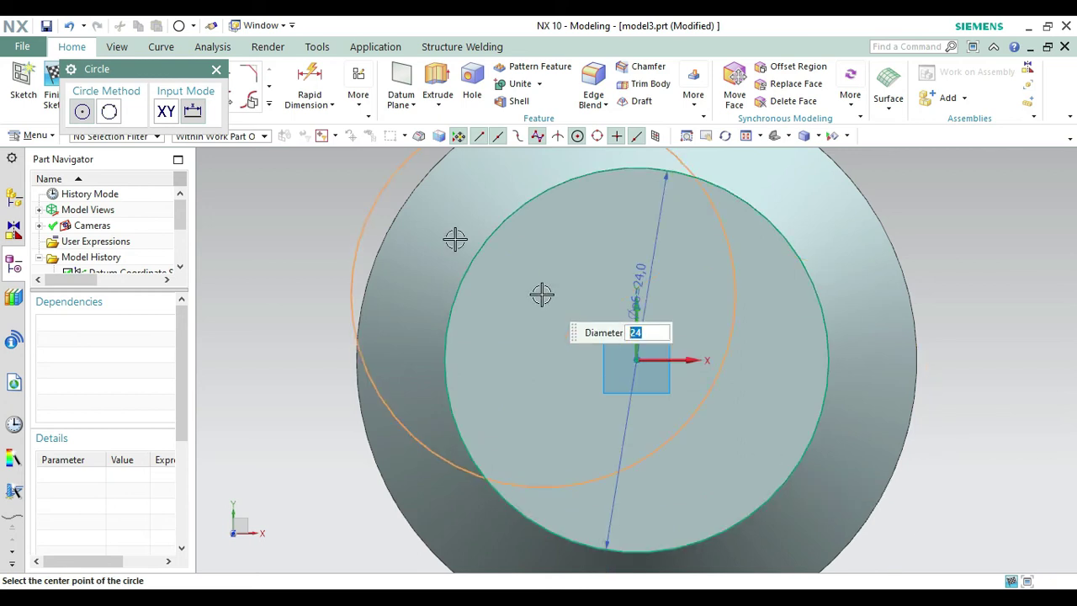
{"action": "left_click", "coordinate": [216, 70]}
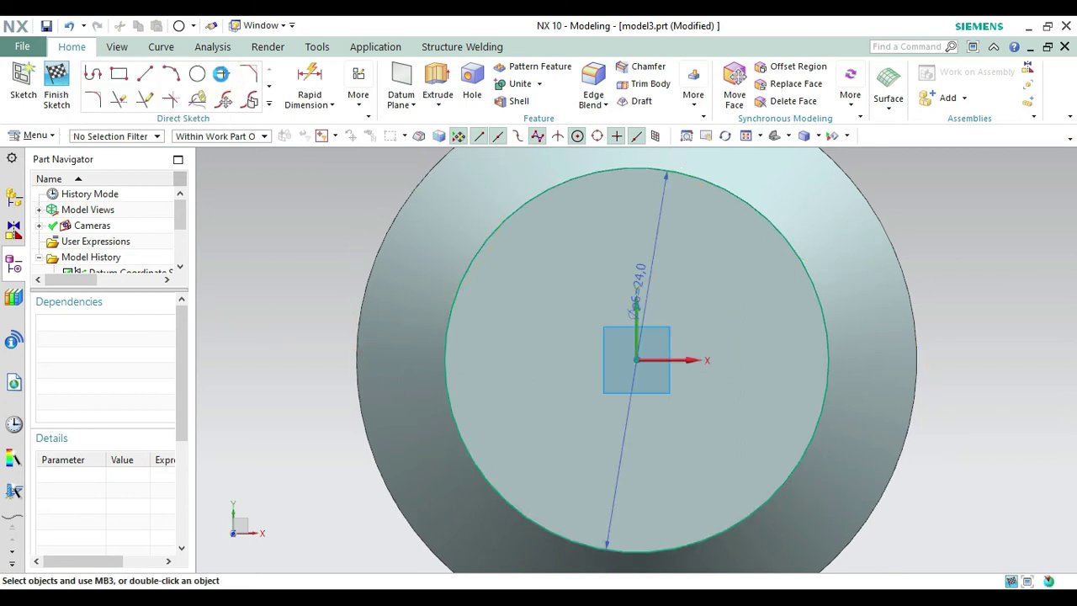
{"action": "left_click", "coordinate": [52, 80]}
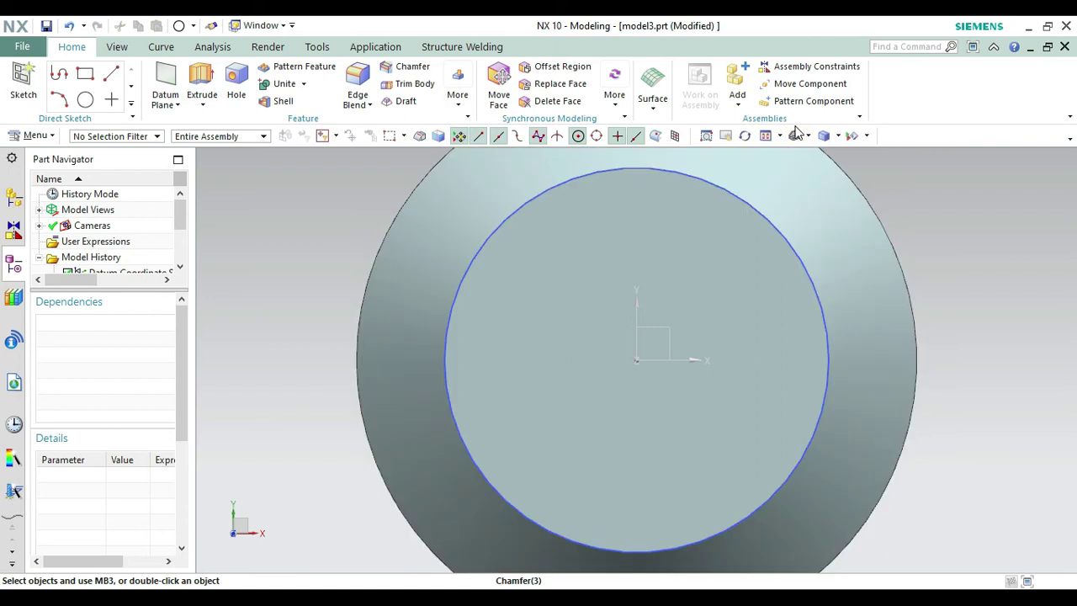
- Extrude the top-face circle 8 mm downward from 0 mm, subtracting it from the chamfered disc, and hide its sketch
{"action": "left_click", "coordinate": [795, 136]}
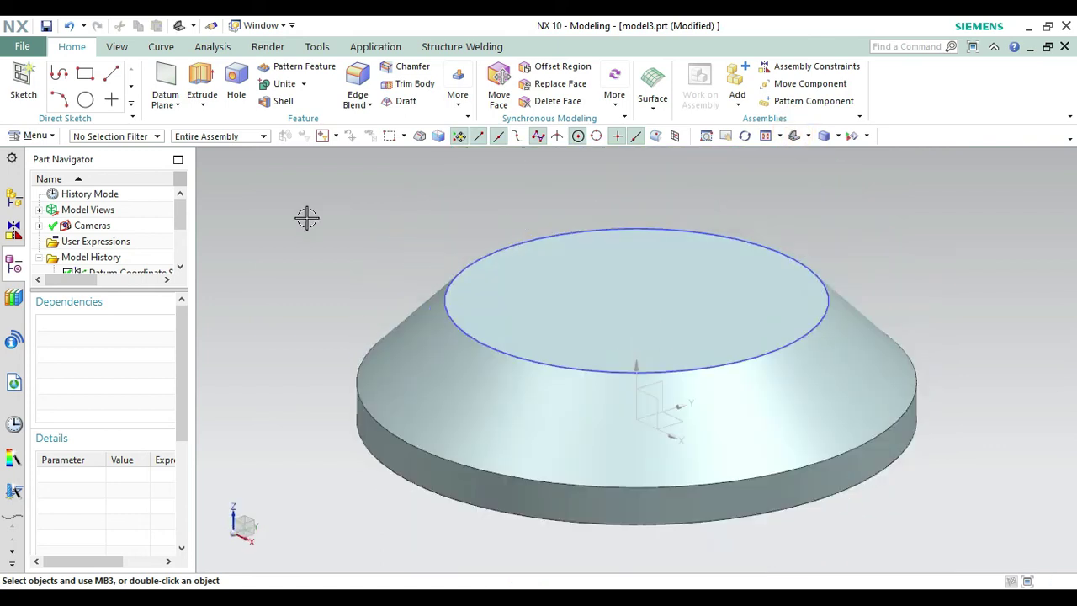
{"action": "left_click", "coordinate": [205, 69]}
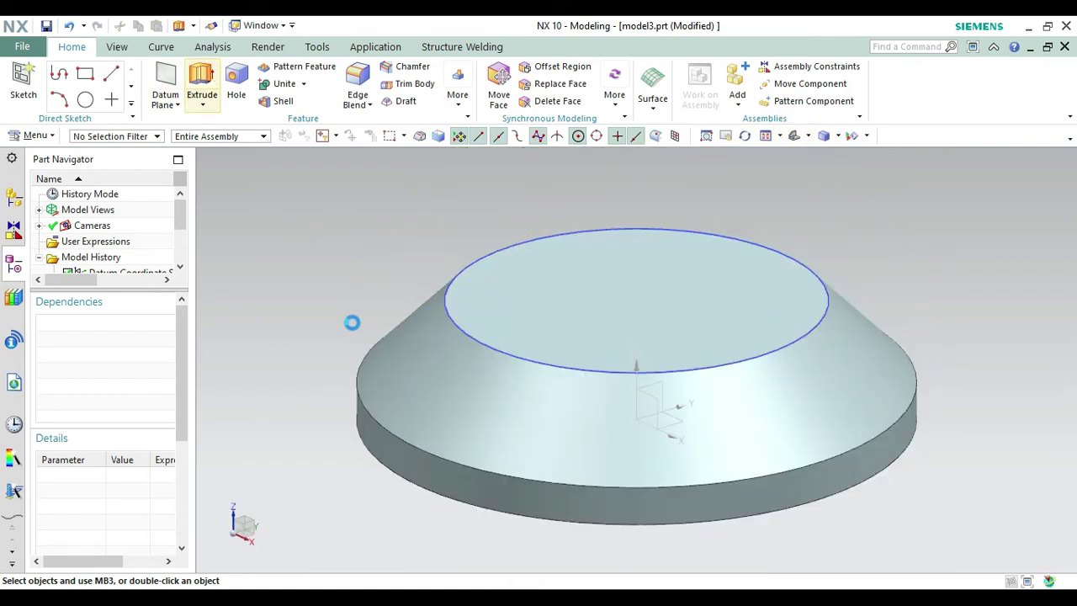
{"action": "left_click", "coordinate": [514, 360]}
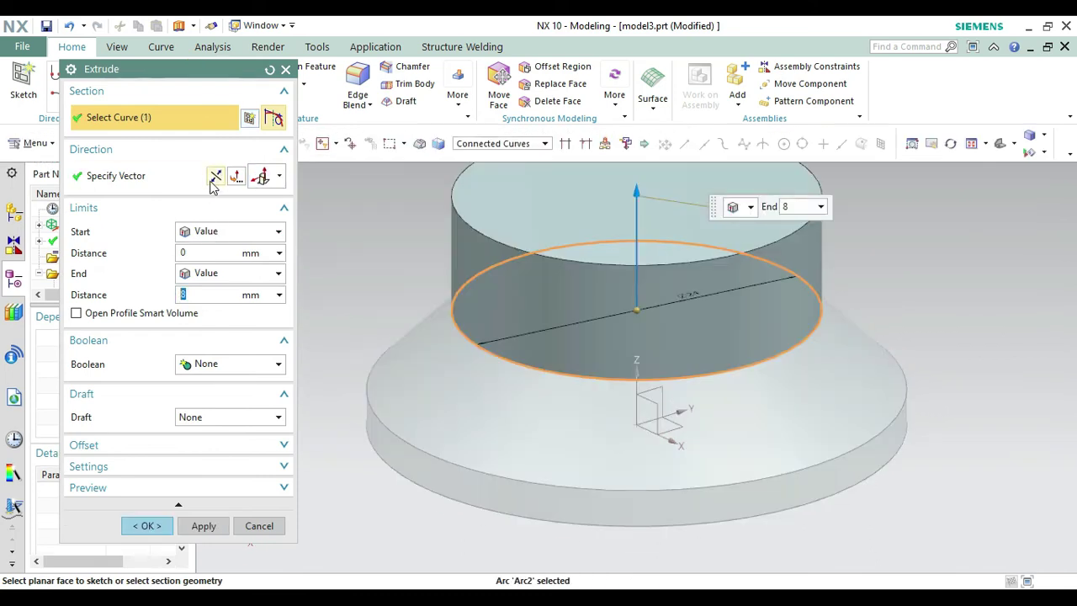
{"action": "left_click", "coordinate": [213, 179]}
{"action": "left_click", "coordinate": [233, 361]}
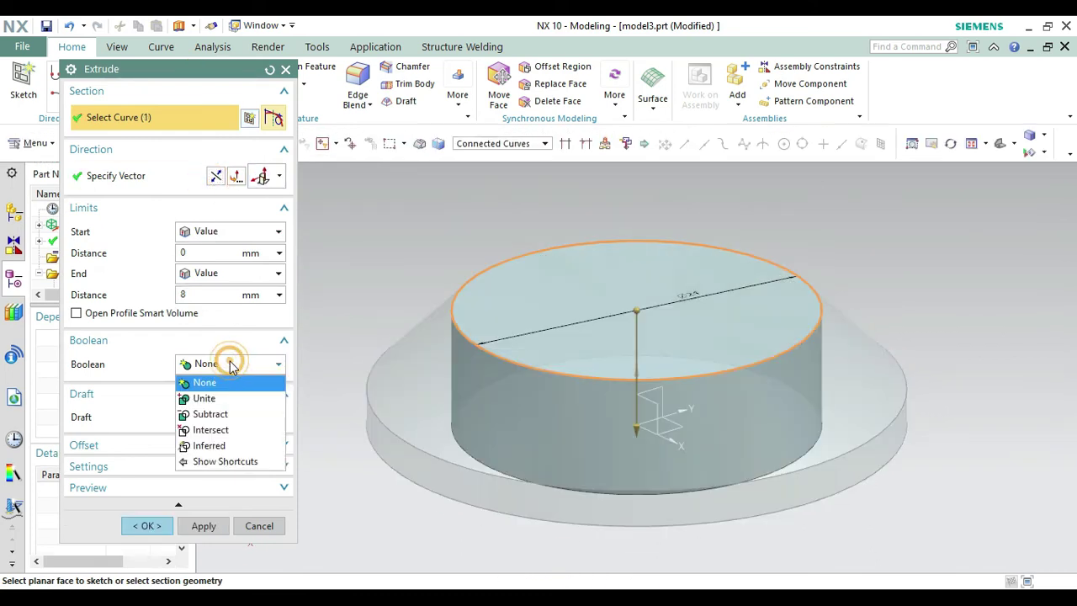
{"action": "left_click", "coordinate": [215, 414]}
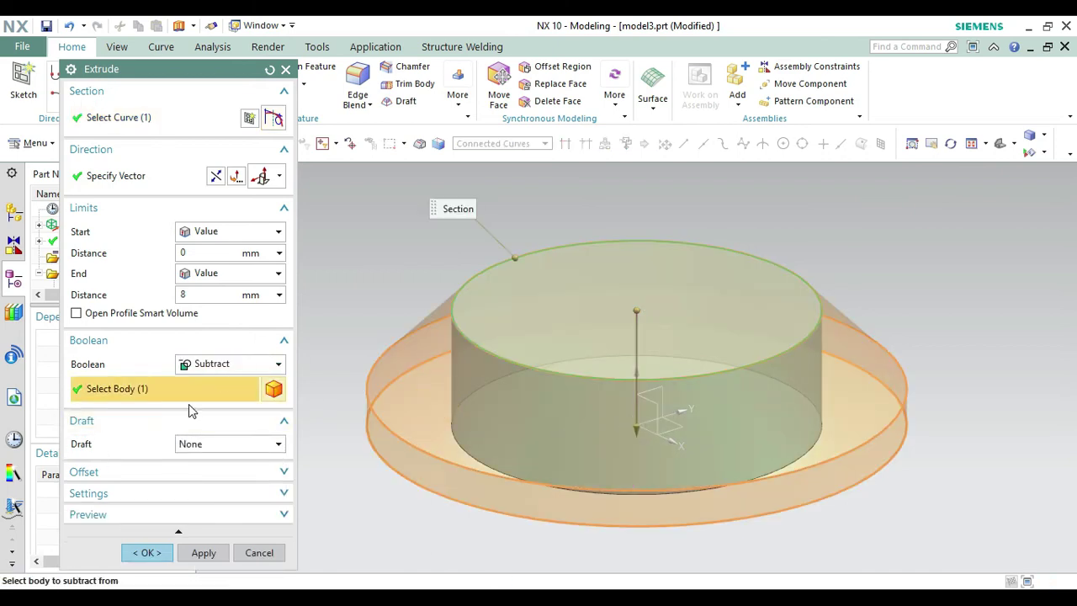
{"action": "left_click", "coordinate": [148, 554]}
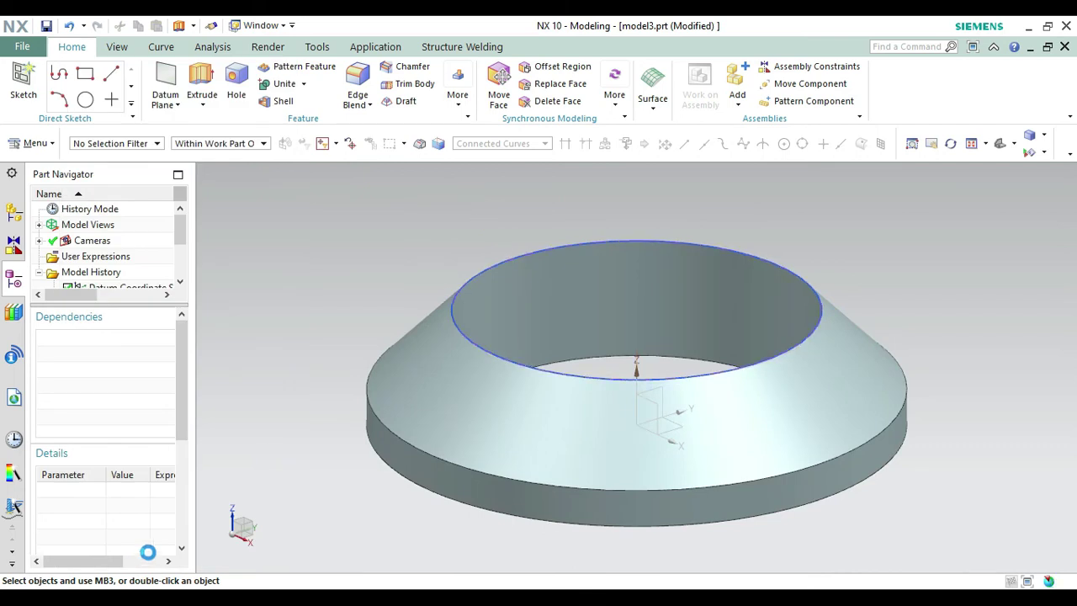
{"action": "right_click", "coordinate": [597, 378]}
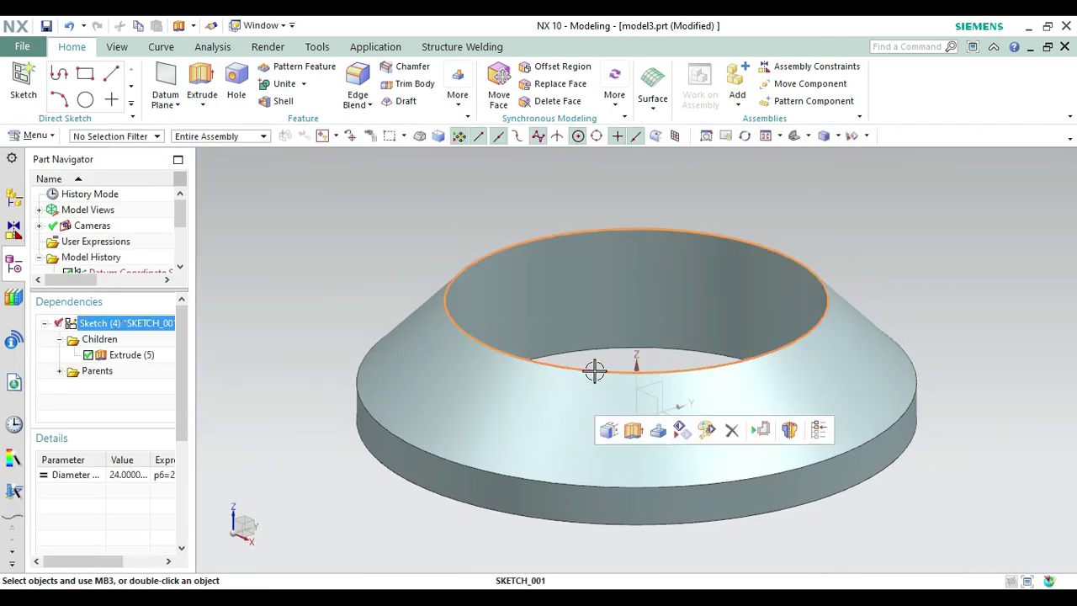
{"action": "left_click", "coordinate": [628, 52]}
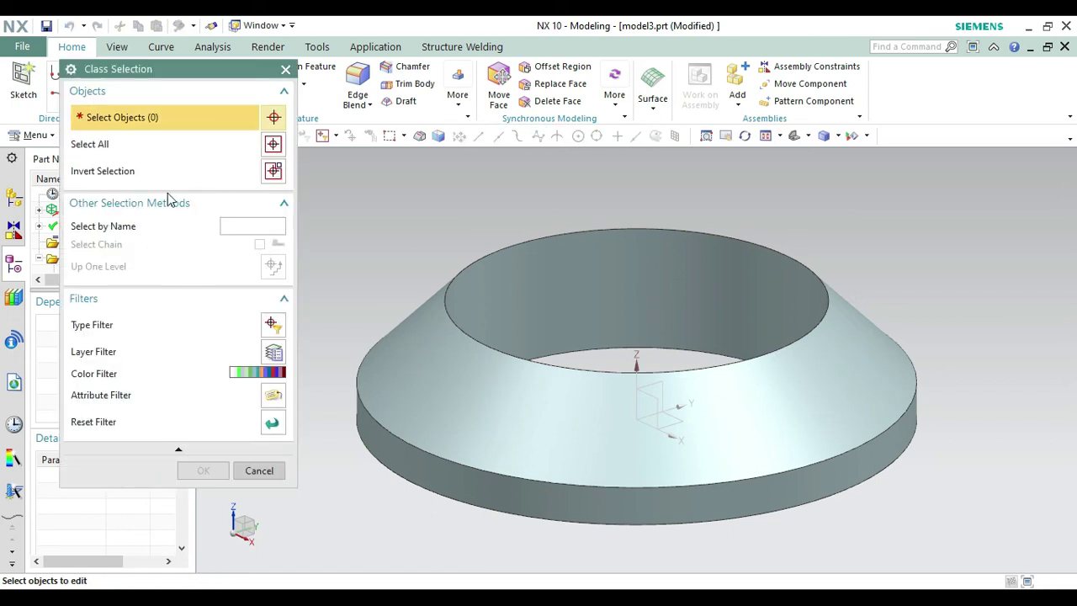
- Change the ring body's display color to Strong Stone (ID 191) and turn on True Shading
{"action": "left_click", "coordinate": [510, 385]}
{"action": "left_click", "coordinate": [205, 473]}
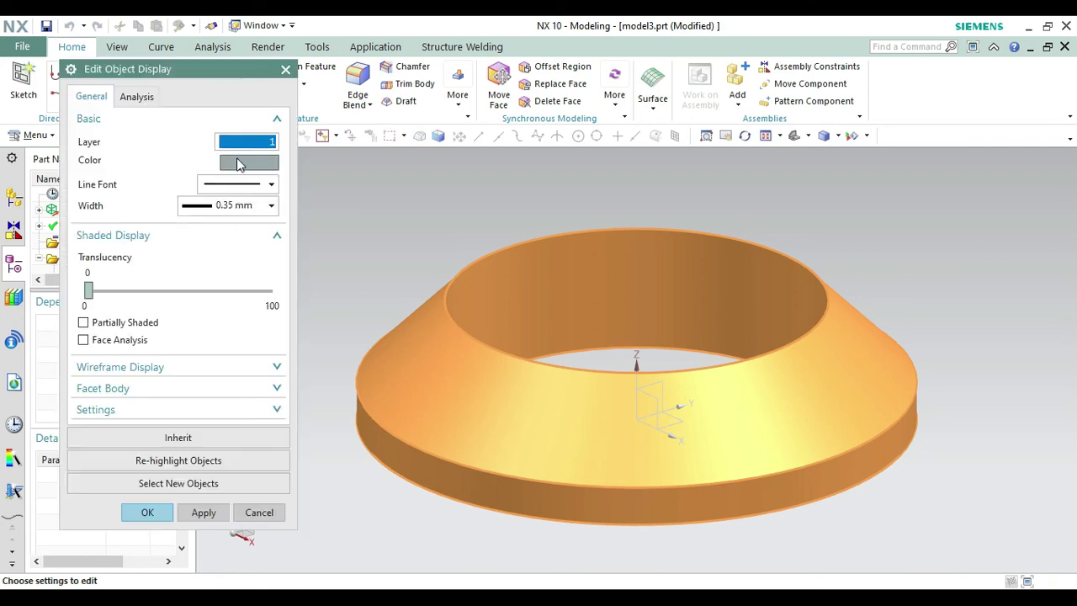
{"action": "left_click", "coordinate": [238, 162]}
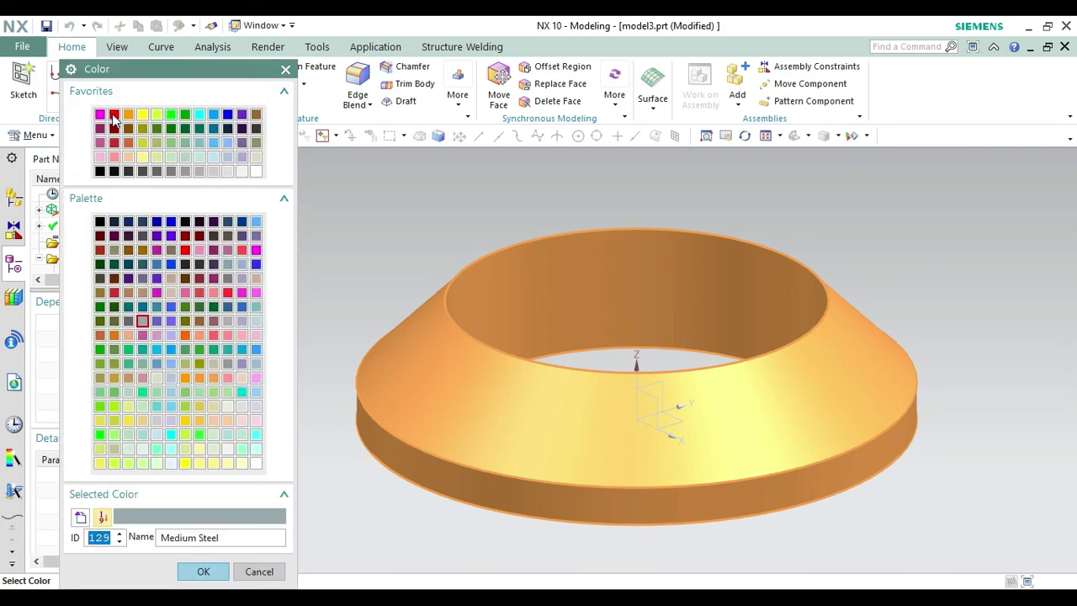
{"action": "left_click", "coordinate": [256, 142]}
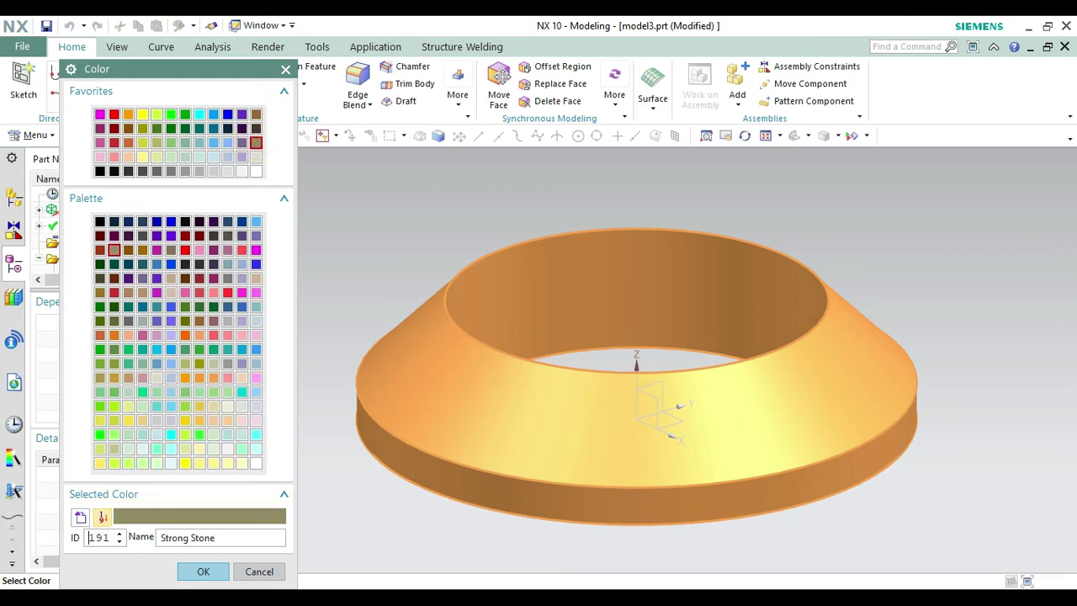
{"action": "left_click", "coordinate": [203, 573]}
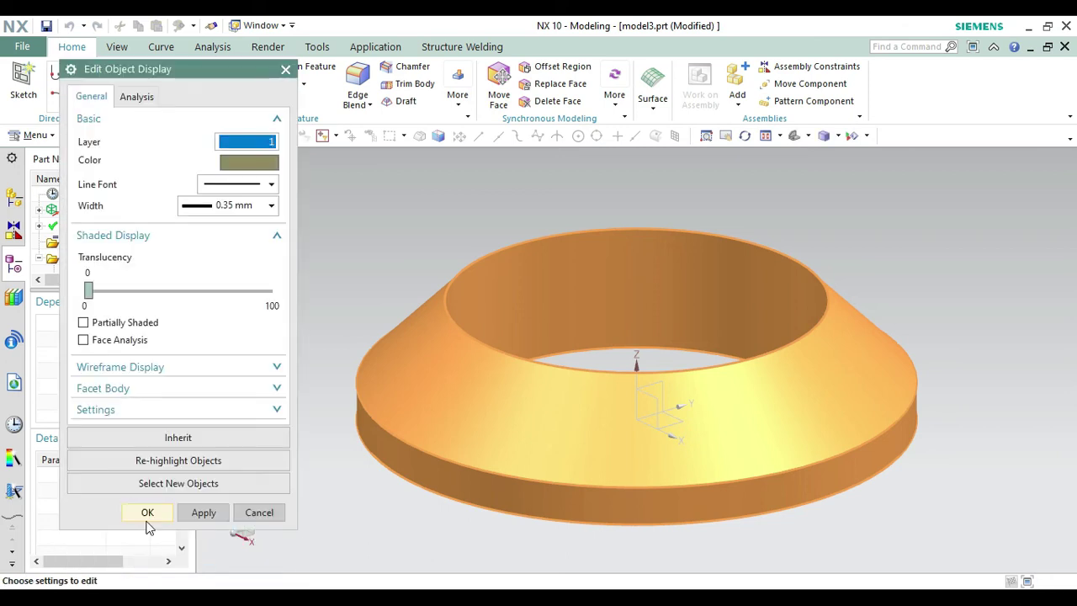
{"action": "left_click", "coordinate": [148, 514]}
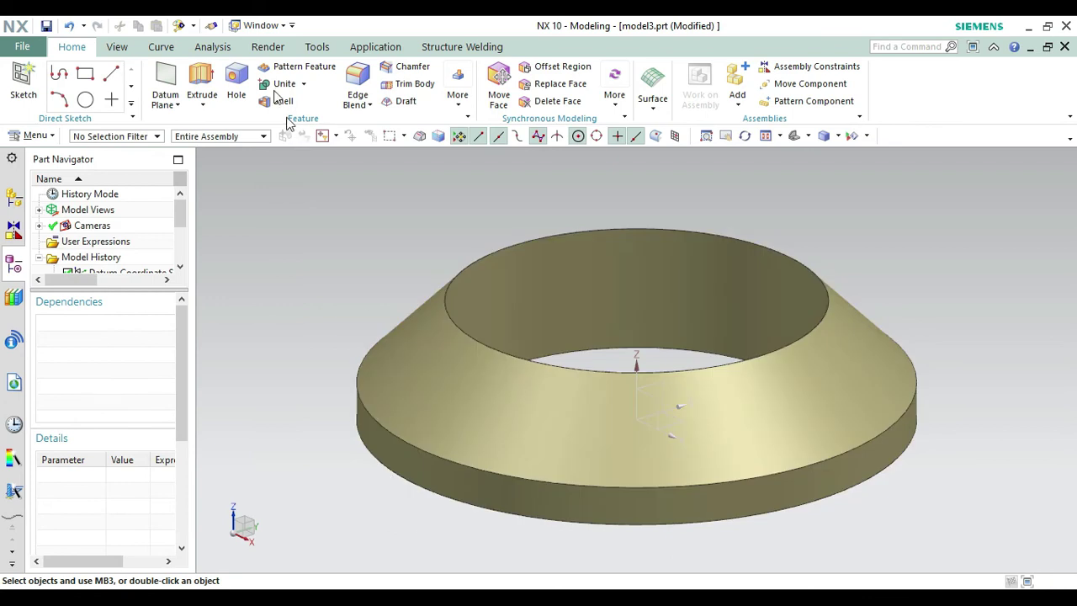
{"action": "left_click", "coordinate": [266, 47]}
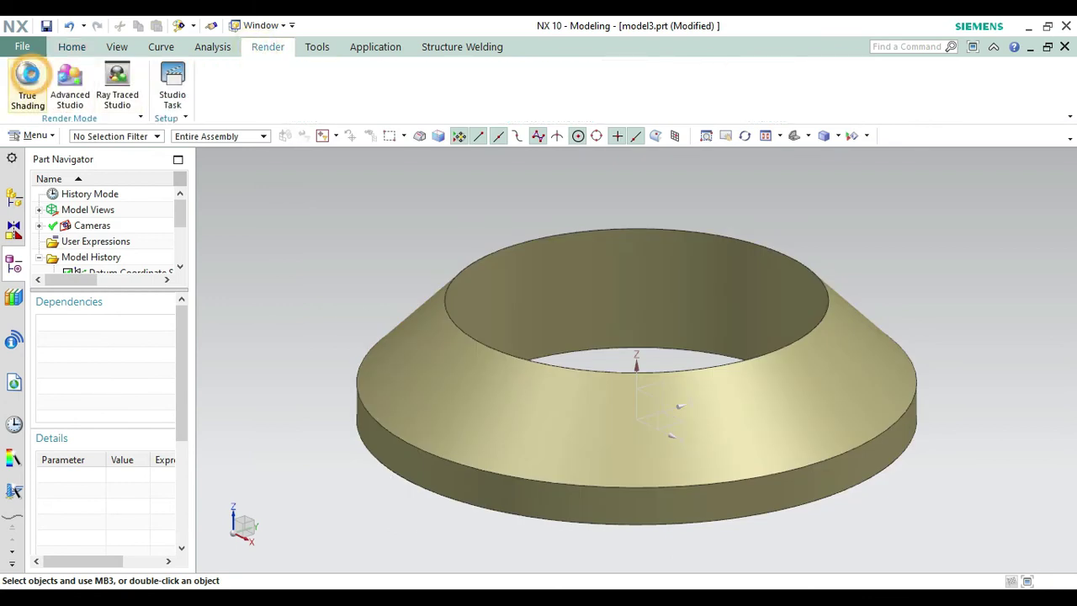
{"action": "left_click", "coordinate": [27, 80]}
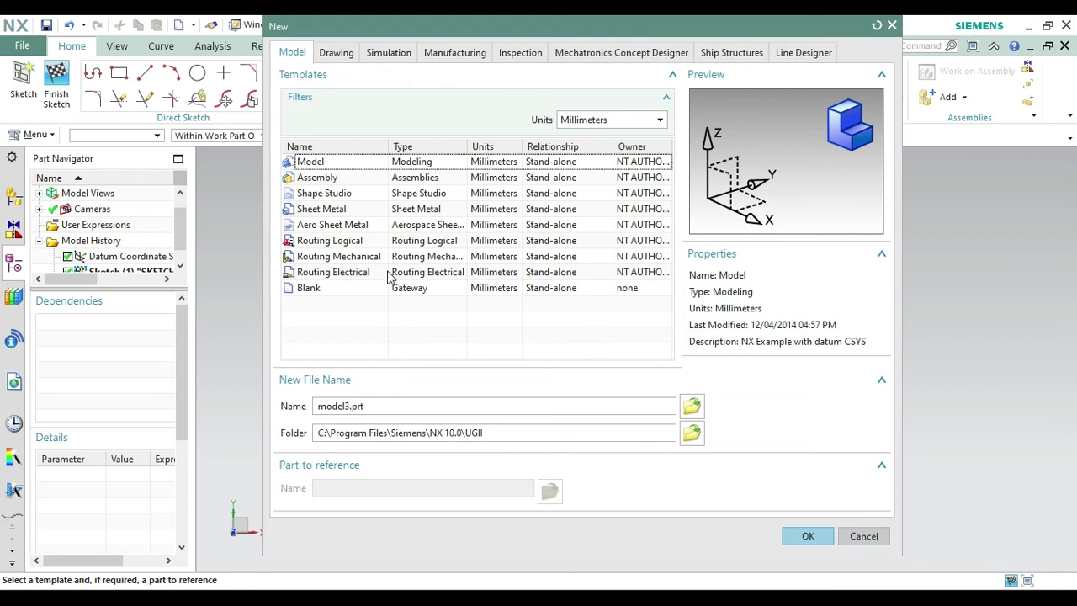
- Create a new millimetre Assembly file named assembly1.prt
{"action": "left_click", "coordinate": [335, 181]}
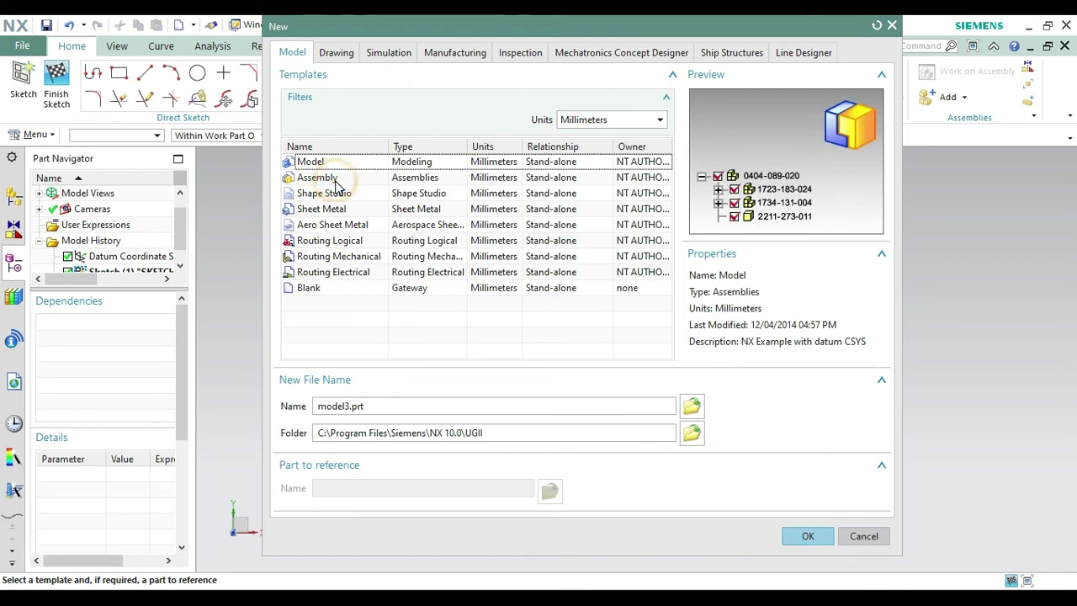
{"action": "left_click", "coordinate": [811, 539]}
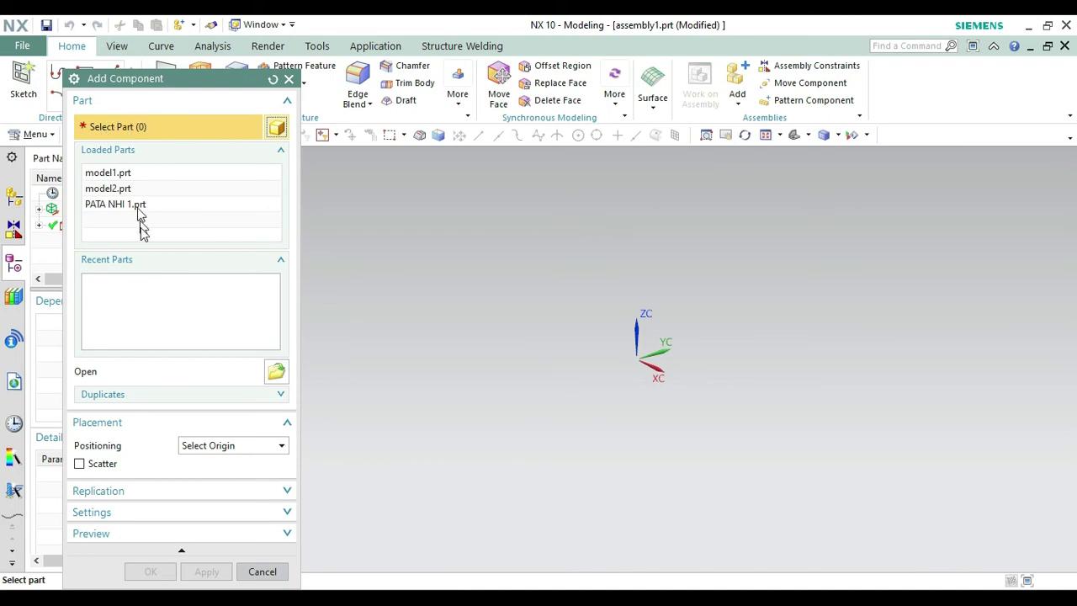
- Add the part "body 2 of the screw jack" to the assembly, positioned at the absolute origin (0, 0, 0)
{"action": "left_click", "coordinate": [277, 372]}
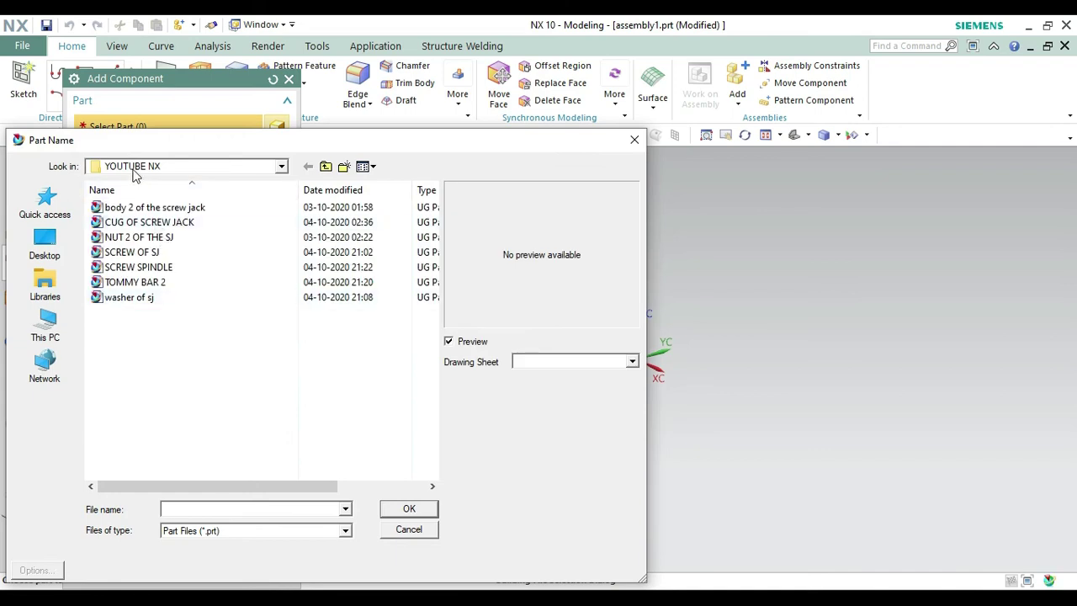
{"action": "left_click", "coordinate": [177, 214]}
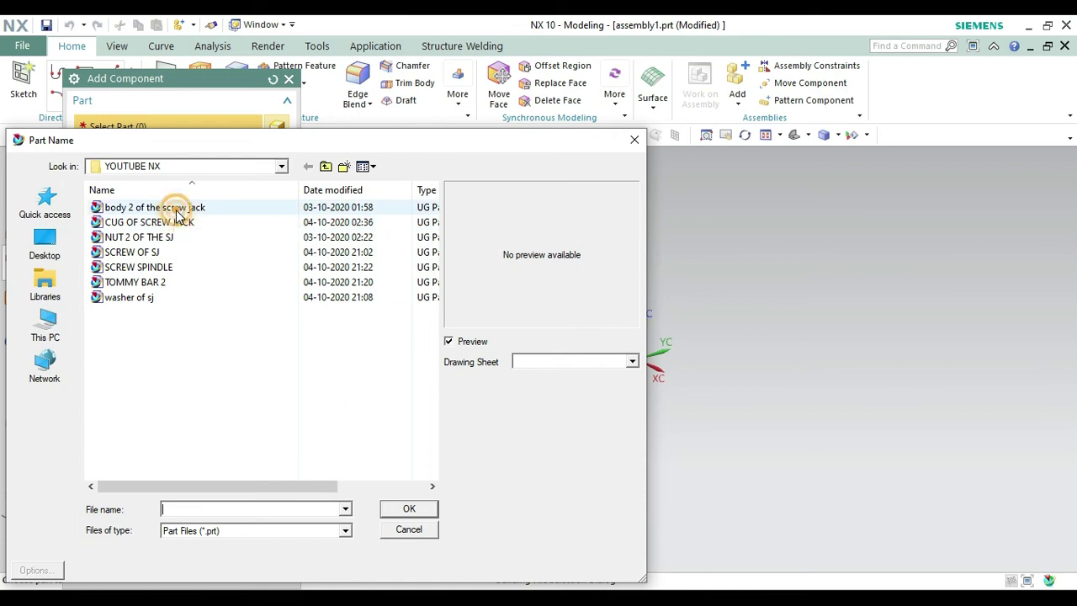
{"action": "left_click", "coordinate": [409, 509]}
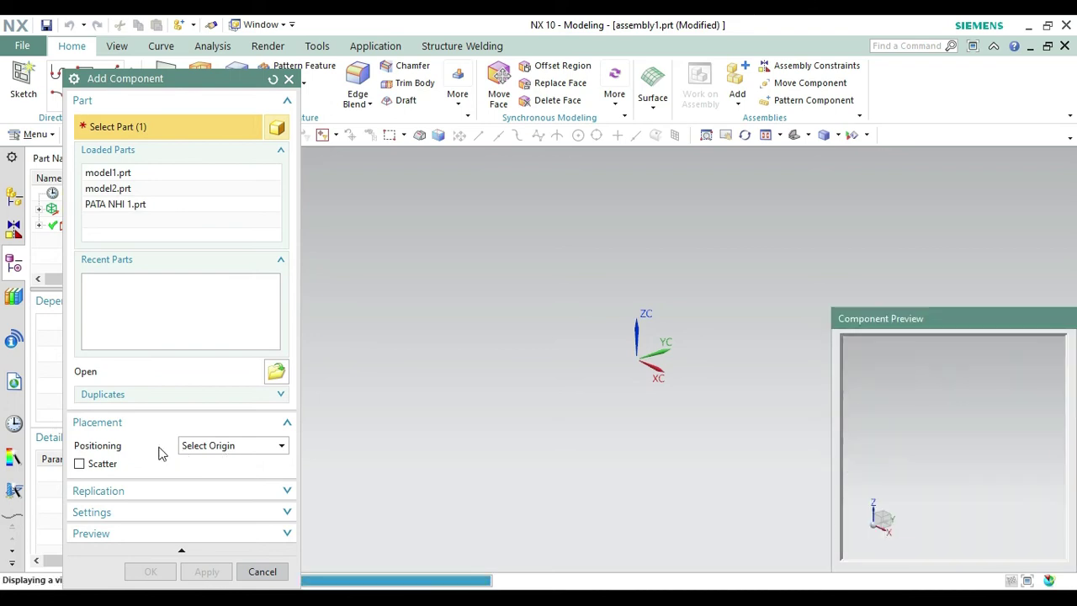
{"action": "left_click", "coordinate": [207, 571]}
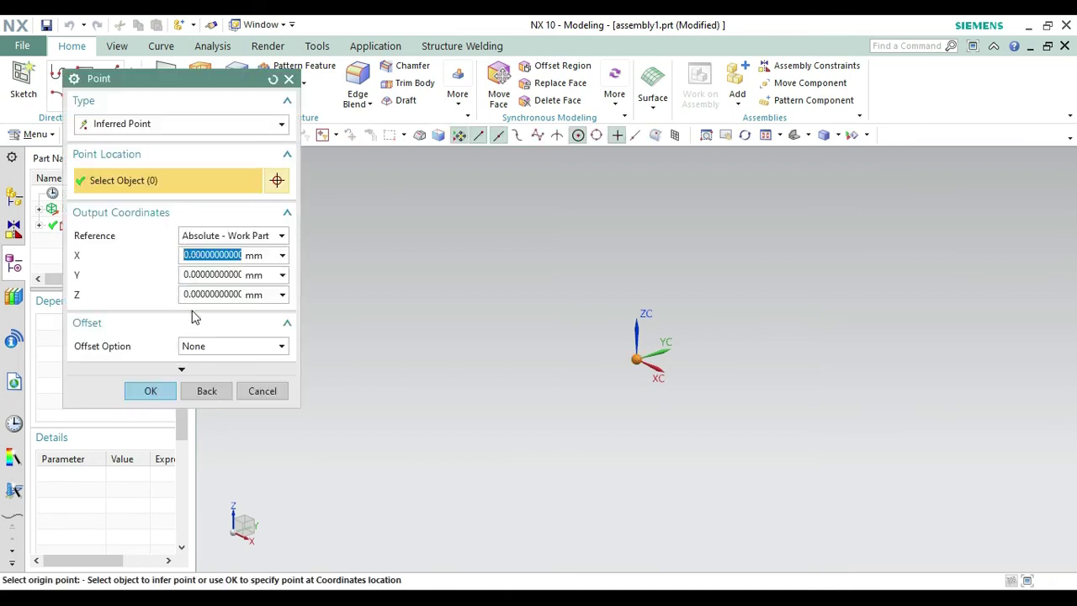
{"action": "left_click", "coordinate": [167, 394]}
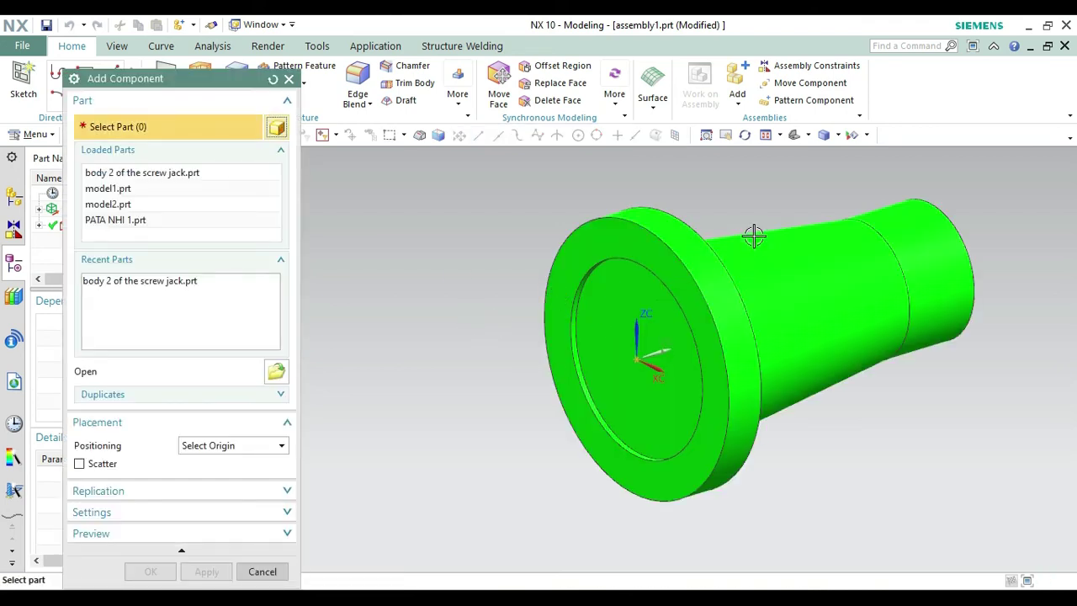
- Add the part "NUT 2 OF THE SJ" to the assembly, positioned at the absolute origin (0, 0, 0)
{"action": "left_click", "coordinate": [278, 374]}
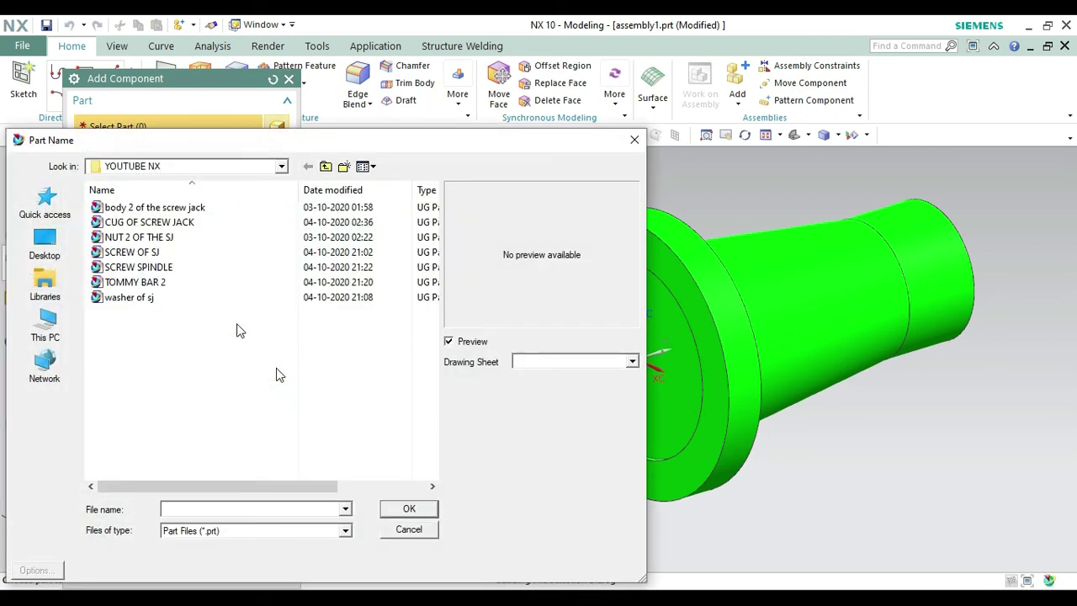
{"action": "left_click", "coordinate": [155, 241]}
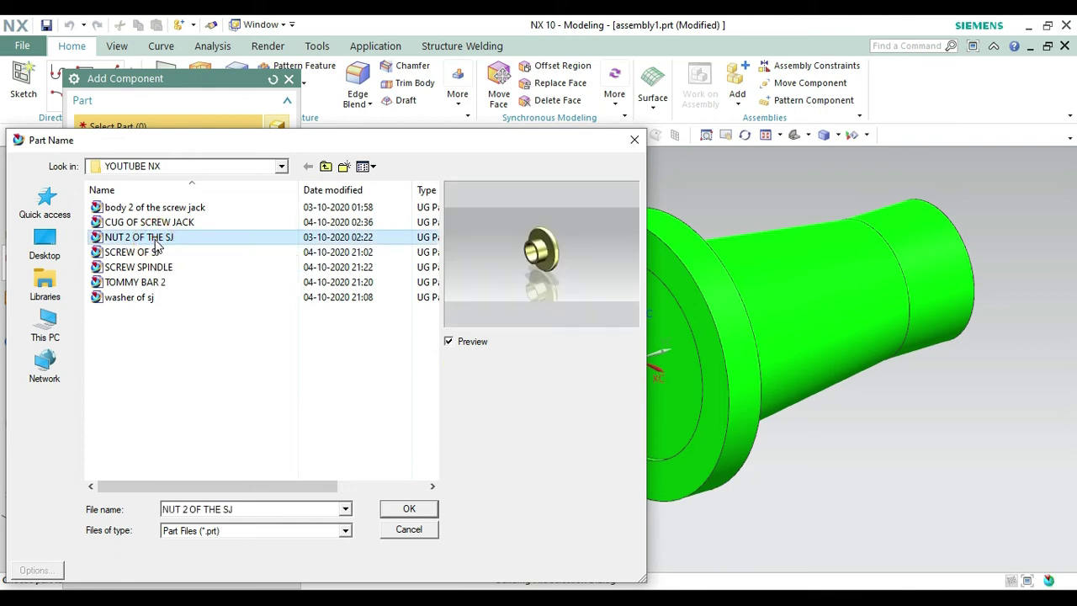
{"action": "left_click", "coordinate": [405, 509]}
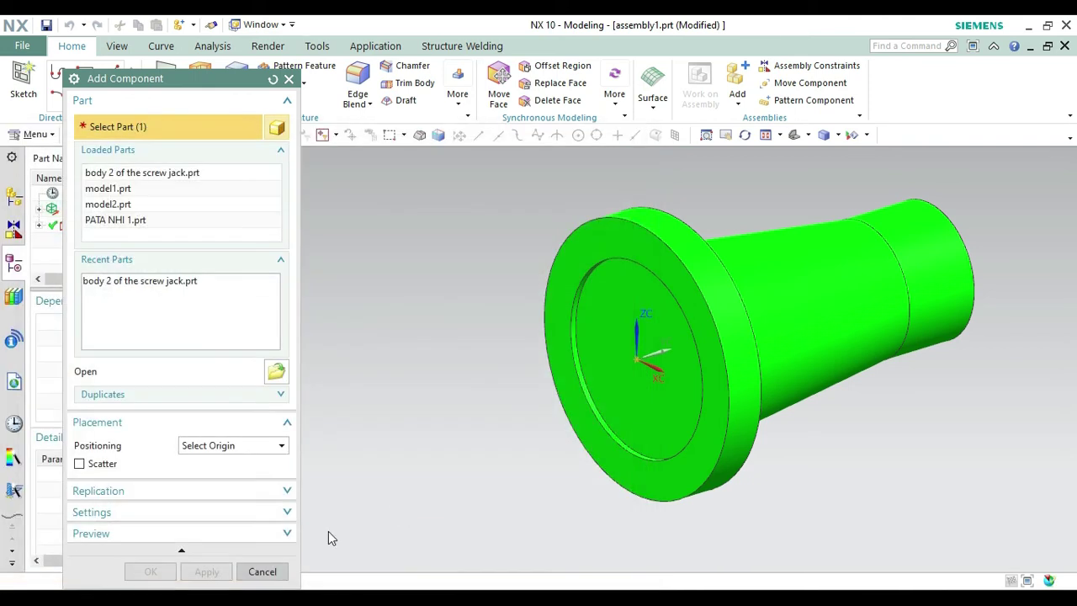
{"action": "left_click", "coordinate": [207, 571]}
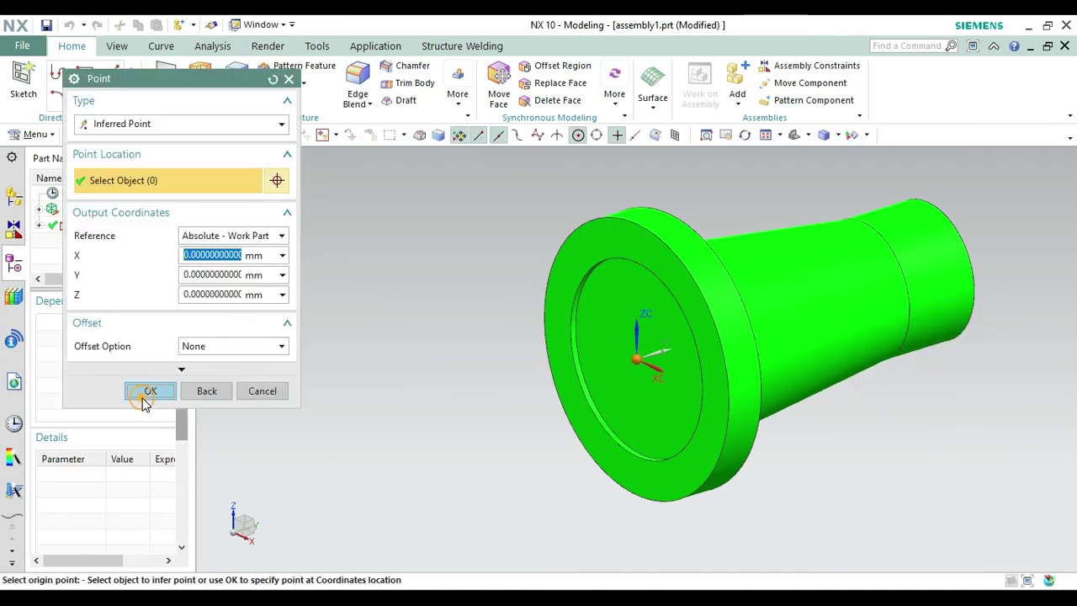
{"action": "left_click", "coordinate": [145, 395]}
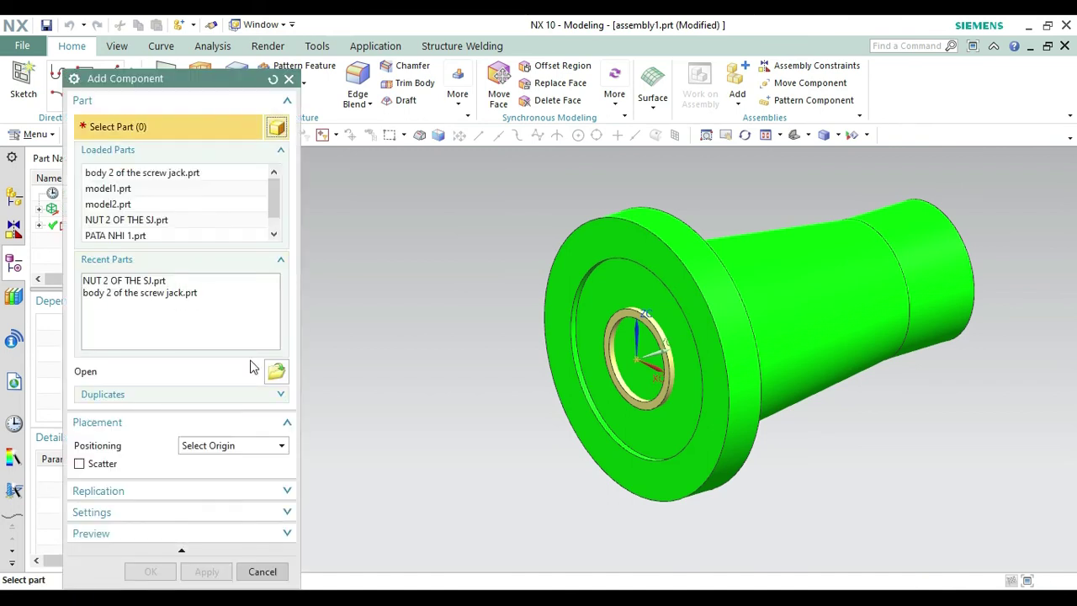
- Add the part "CUG OF SCREW JACK" to the assembly, positioned at the absolute origin
{"action": "left_click", "coordinate": [278, 371]}
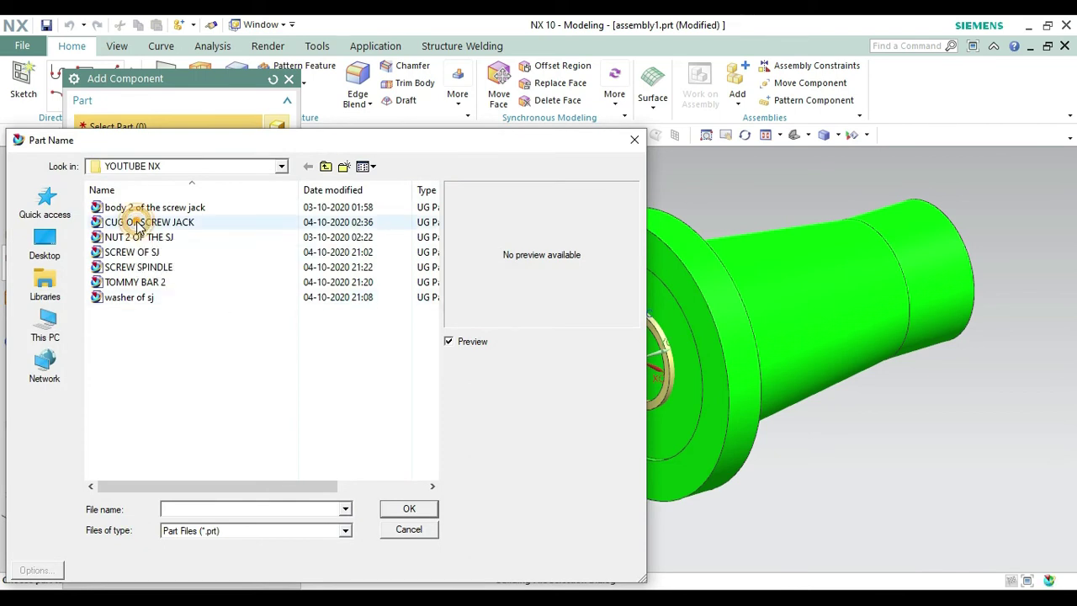
{"action": "left_click", "coordinate": [139, 222]}
{"action": "left_click", "coordinate": [423, 513]}
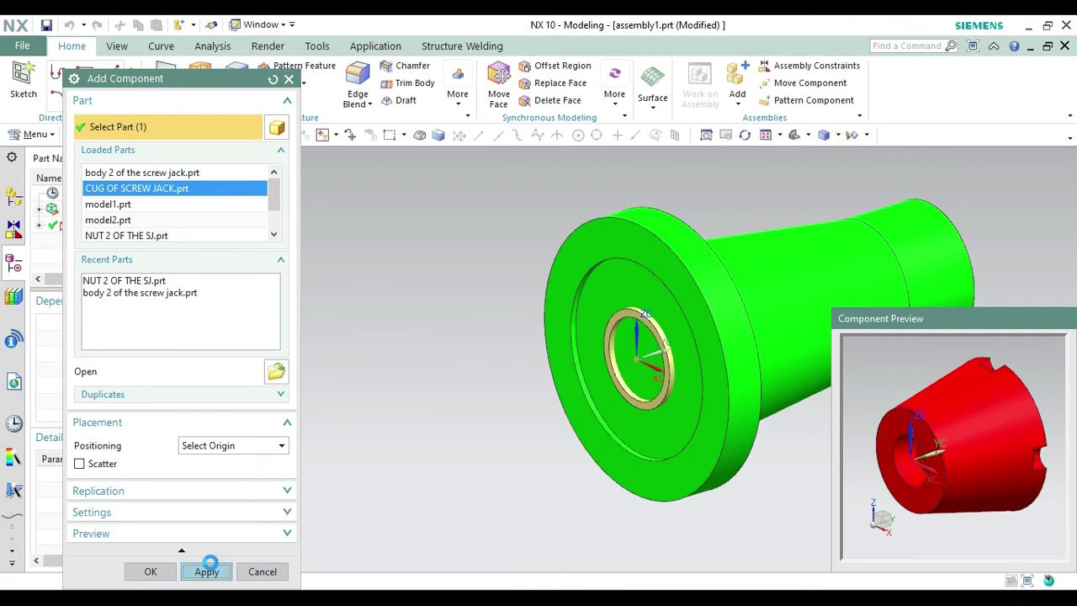
{"action": "left_click", "coordinate": [207, 571]}
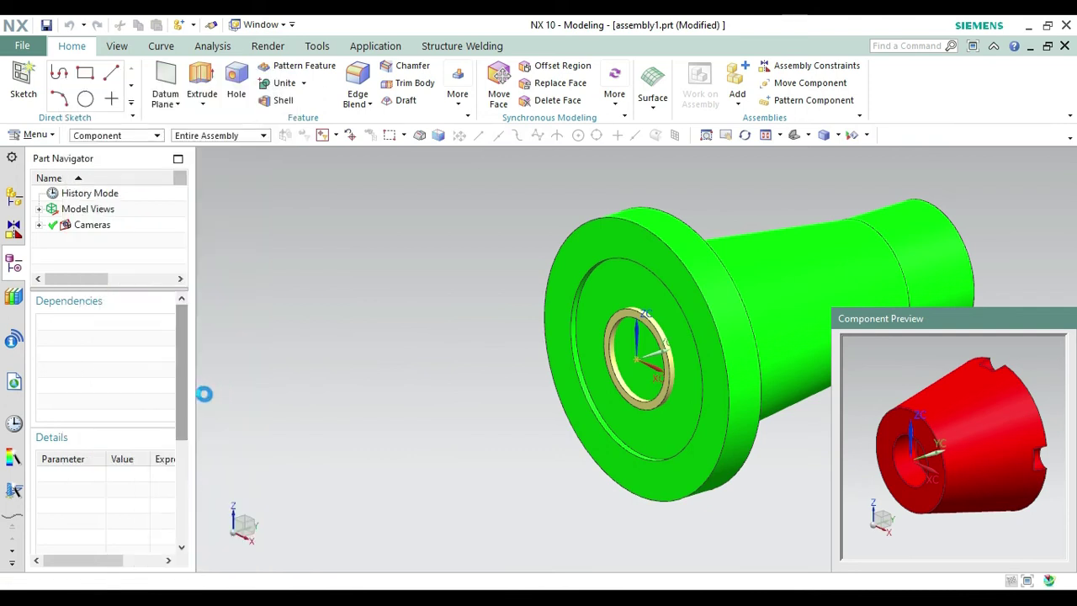
{"action": "left_click", "coordinate": [150, 392]}
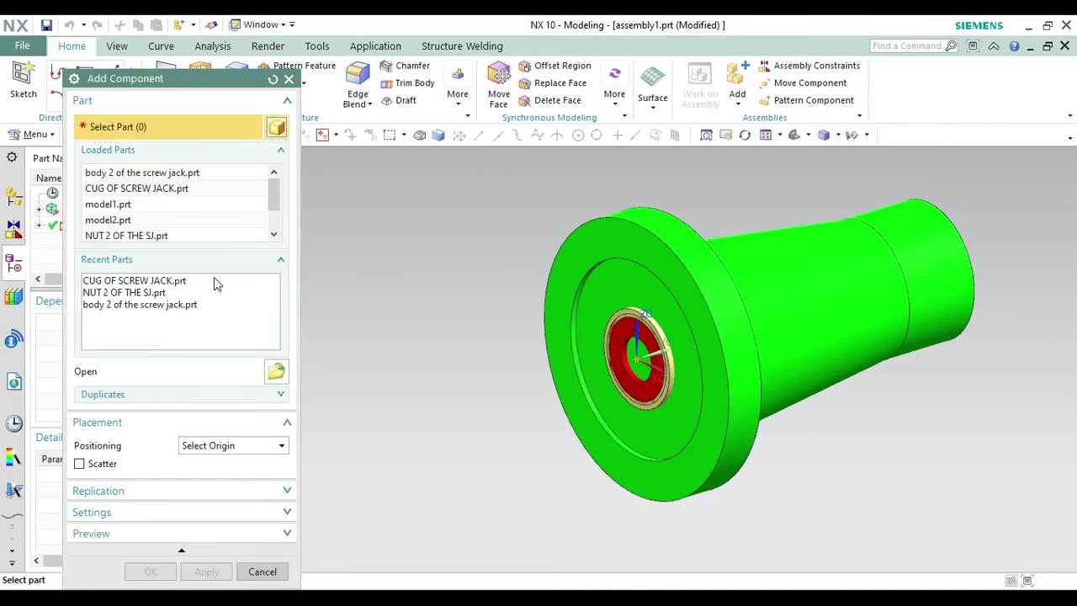
- Add the part "SCREW OF SJ" to the assembly, positioned at the absolute origin
{"action": "left_click", "coordinate": [276, 373]}
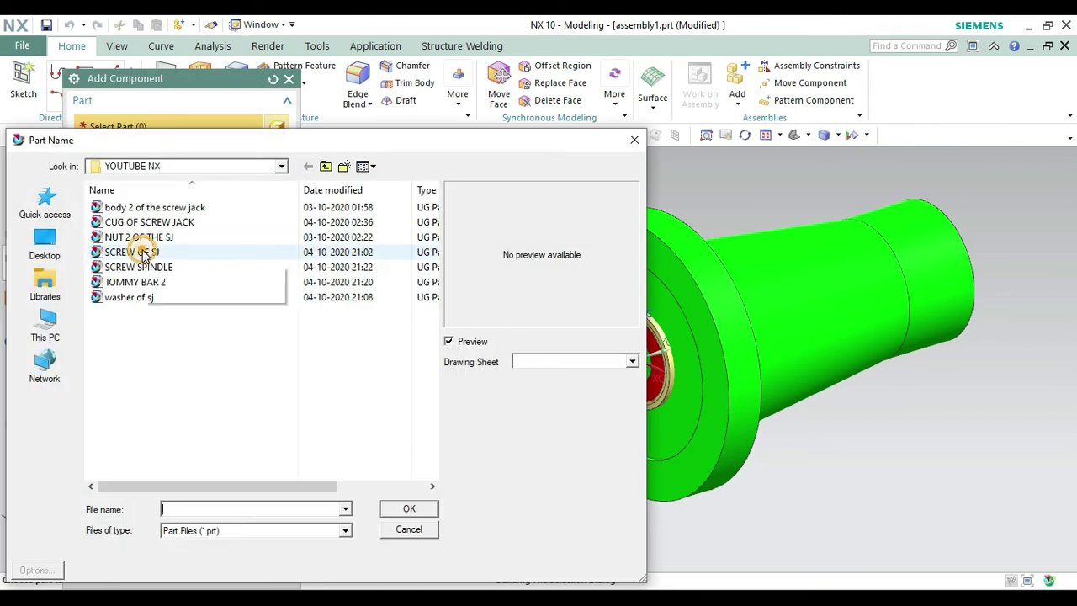
{"action": "left_click", "coordinate": [141, 252]}
{"action": "left_click", "coordinate": [414, 510]}
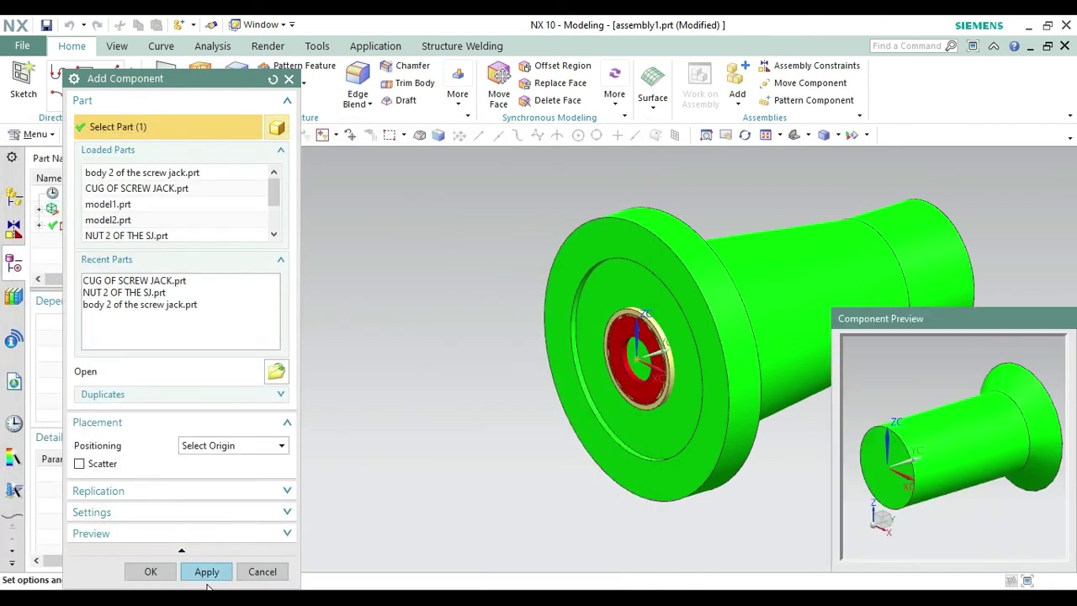
{"action": "left_click", "coordinate": [203, 573]}
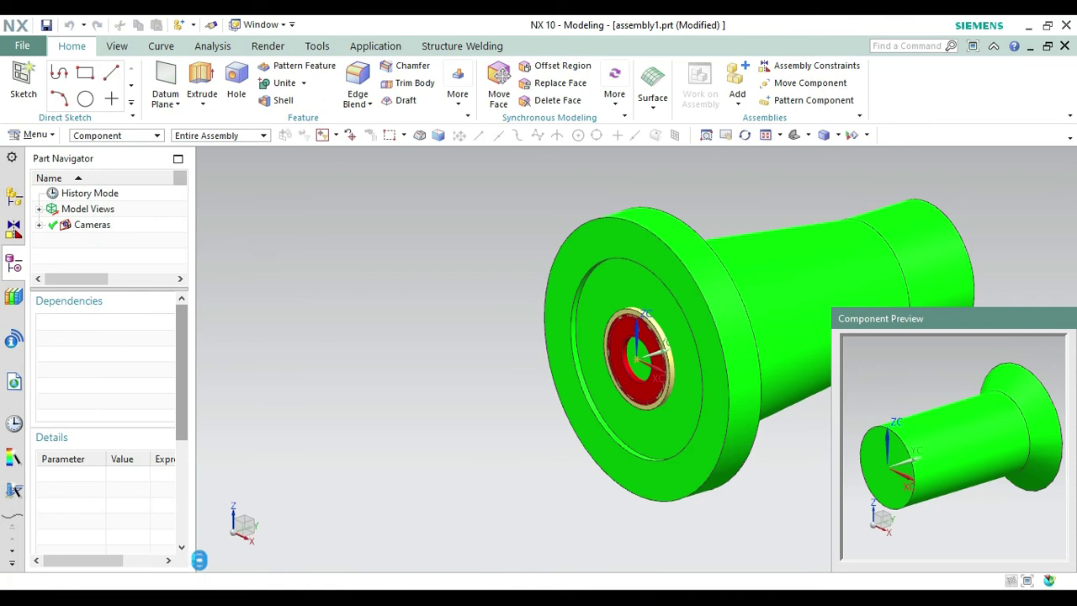
{"action": "left_click", "coordinate": [153, 392]}
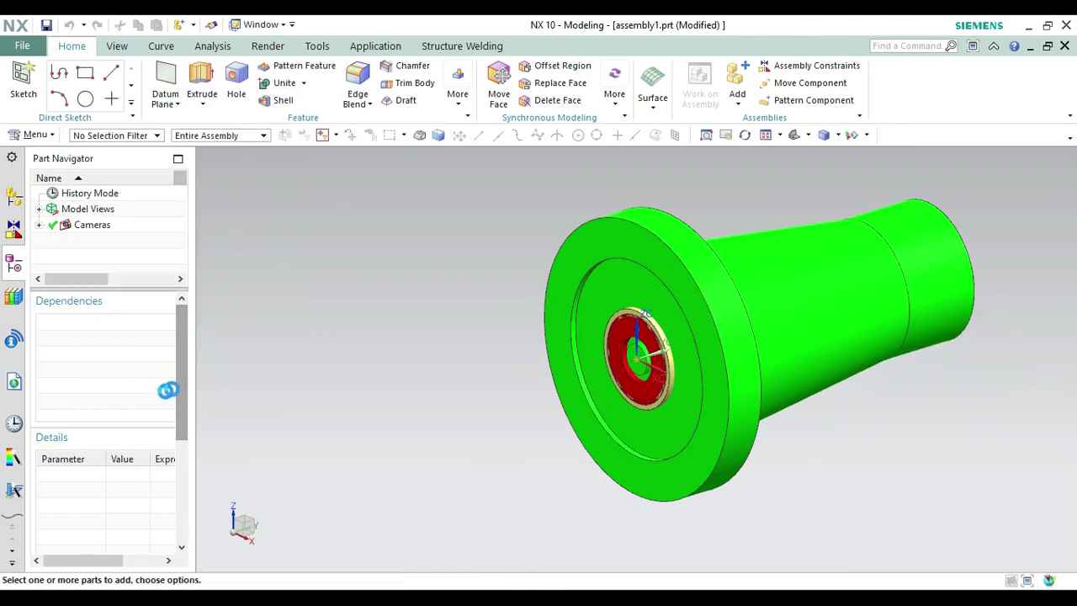
- Add the part "SCREW SPINDLE" to the assembly, positioned at the absolute origin (0, 0, 0)
{"action": "left_click", "coordinate": [275, 373]}
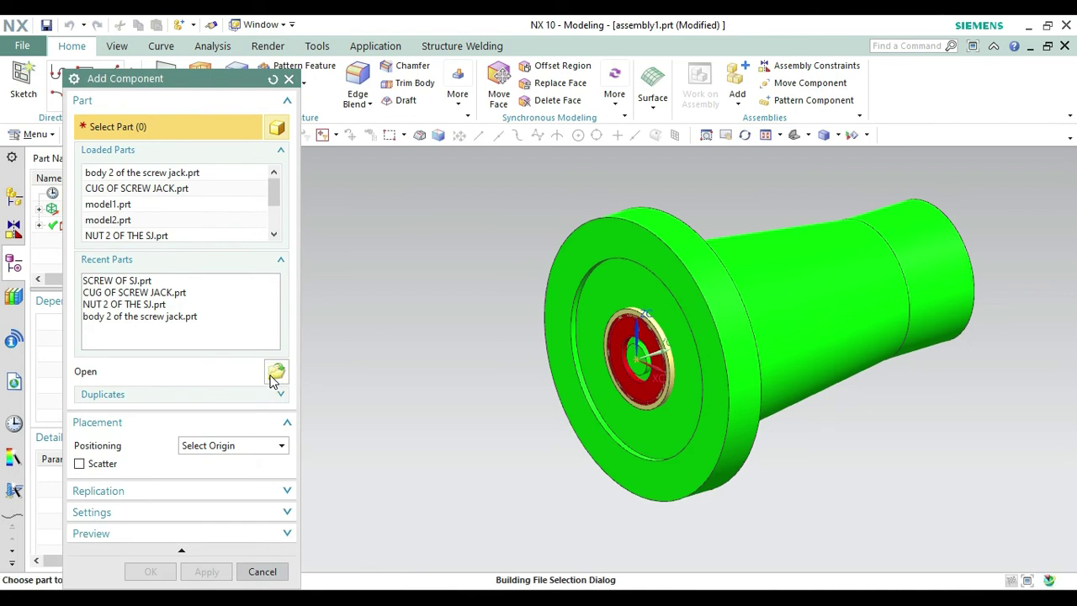
{"action": "left_click", "coordinate": [187, 269]}
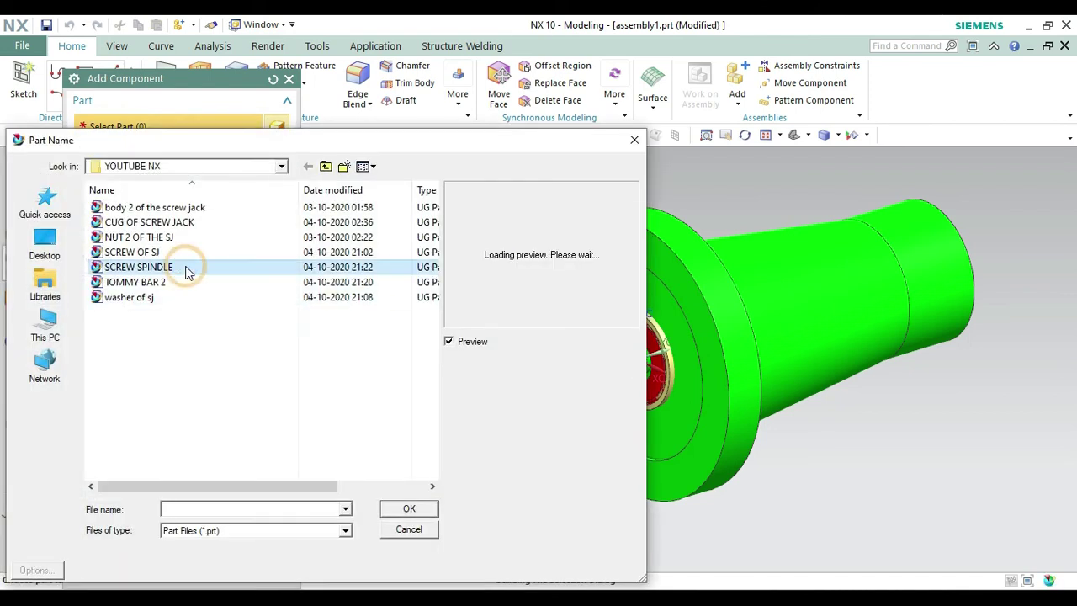
{"action": "left_click", "coordinate": [409, 511]}
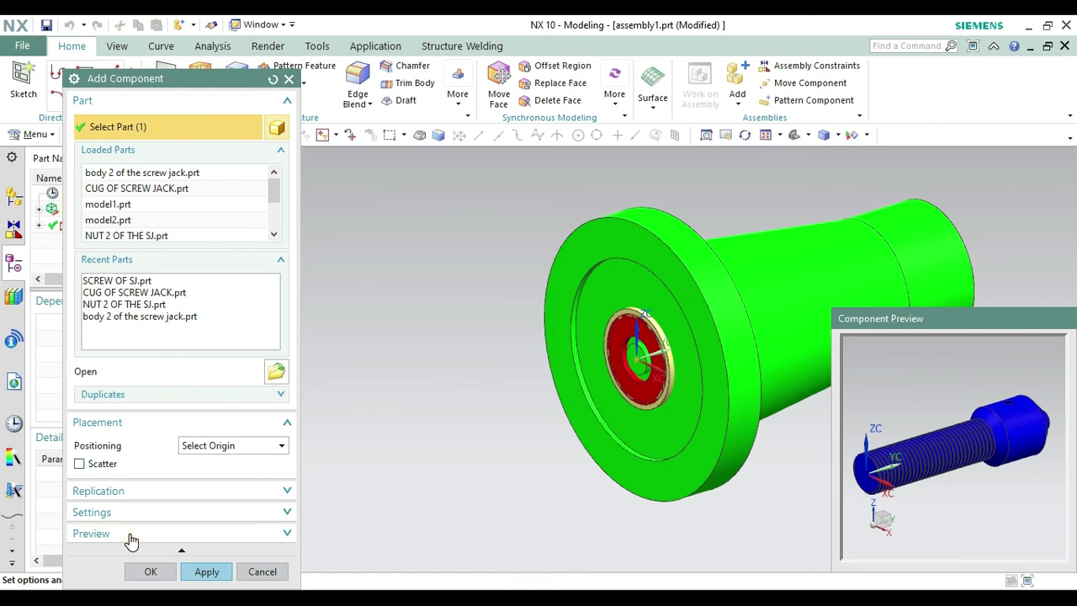
{"action": "left_click", "coordinate": [202, 572]}
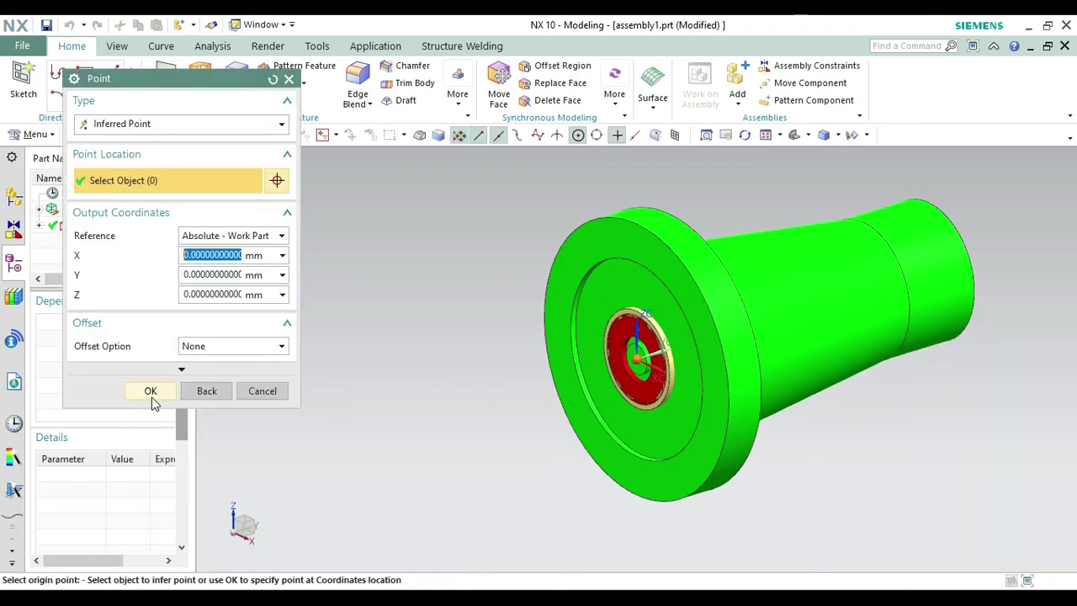
{"action": "left_click", "coordinate": [151, 392]}
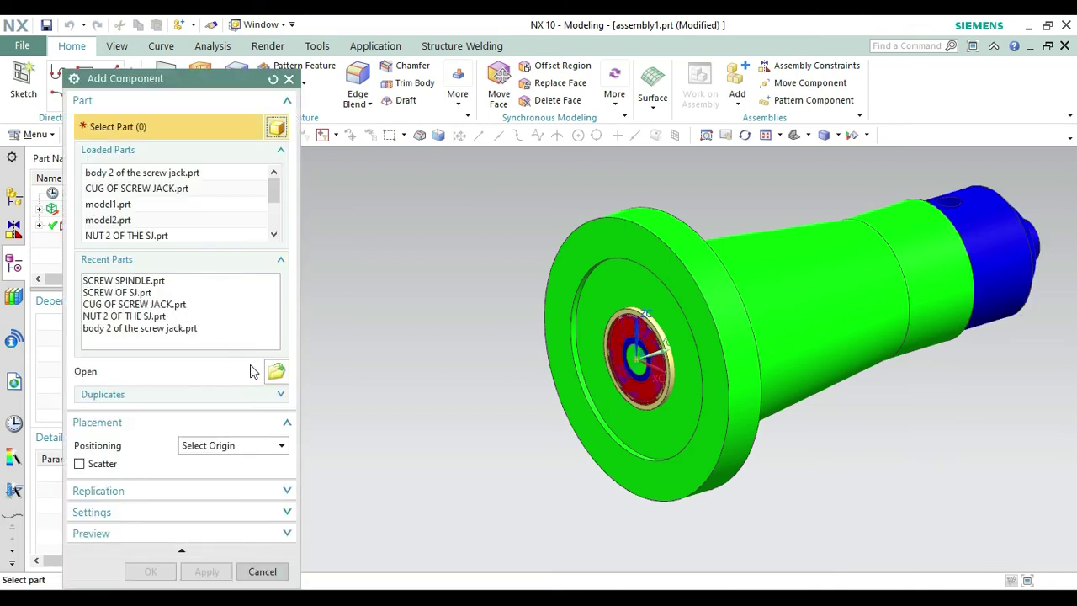
- Add the part "TOMMY BAR 2" to the assembly, positioned at the absolute origin
{"action": "left_click", "coordinate": [276, 372]}
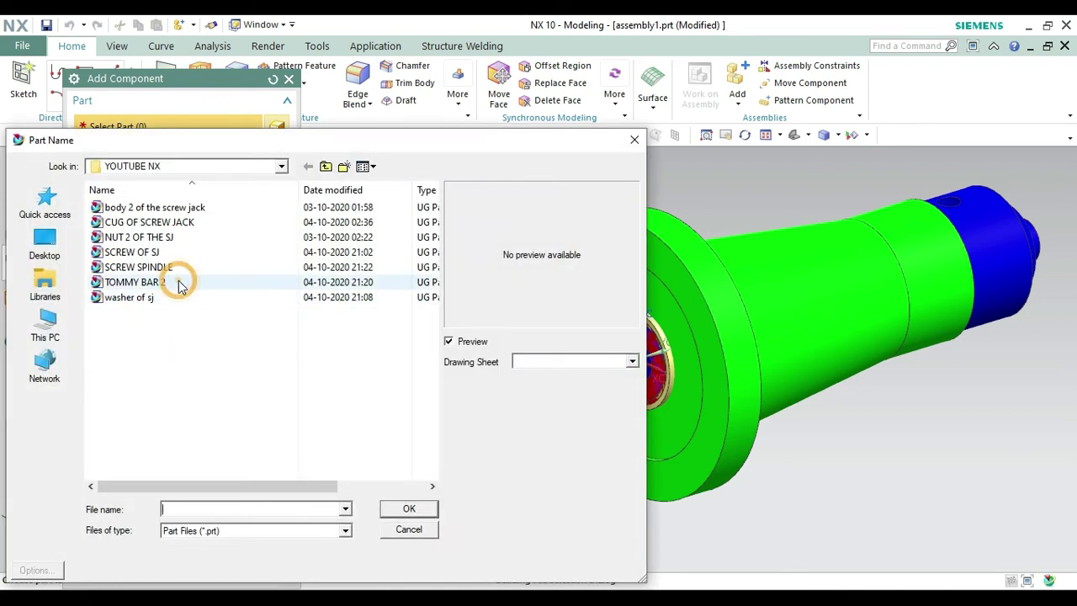
{"action": "left_click", "coordinate": [178, 284]}
{"action": "left_click", "coordinate": [405, 511]}
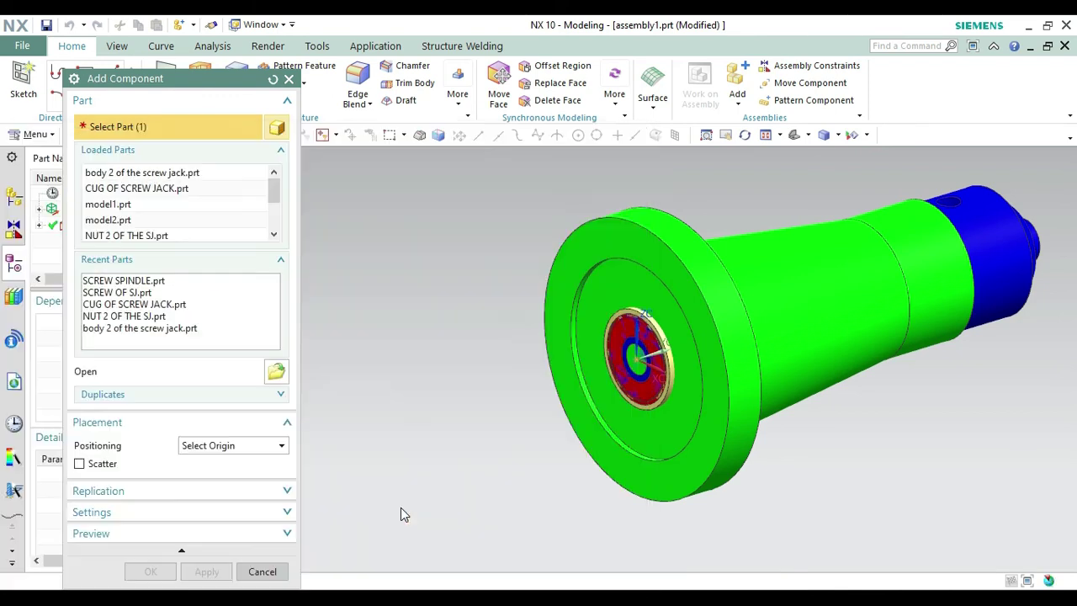
{"action": "left_click", "coordinate": [207, 573]}
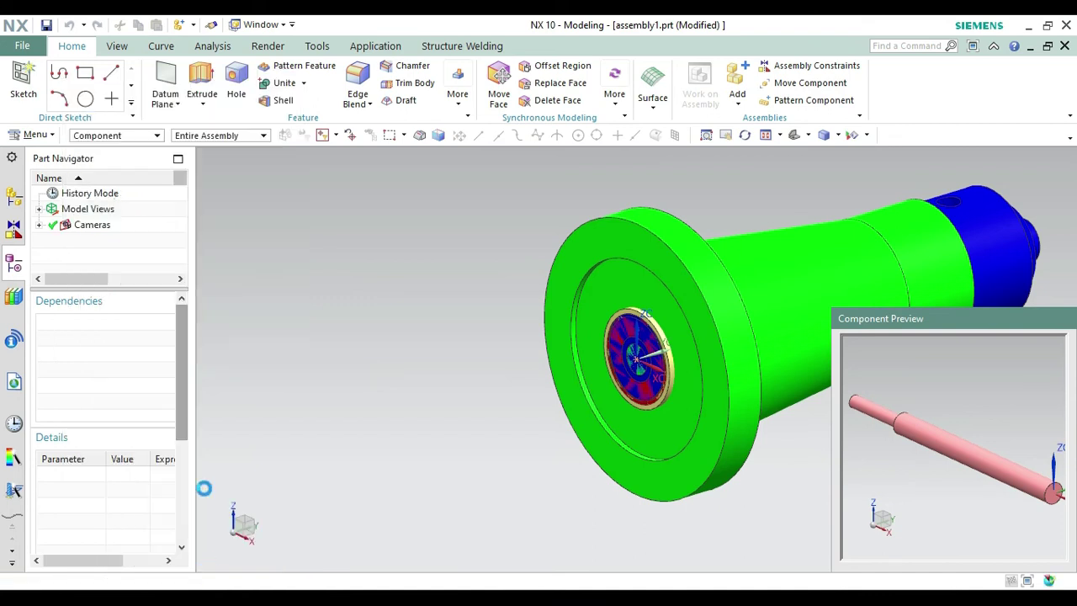
{"action": "left_click", "coordinate": [150, 392]}
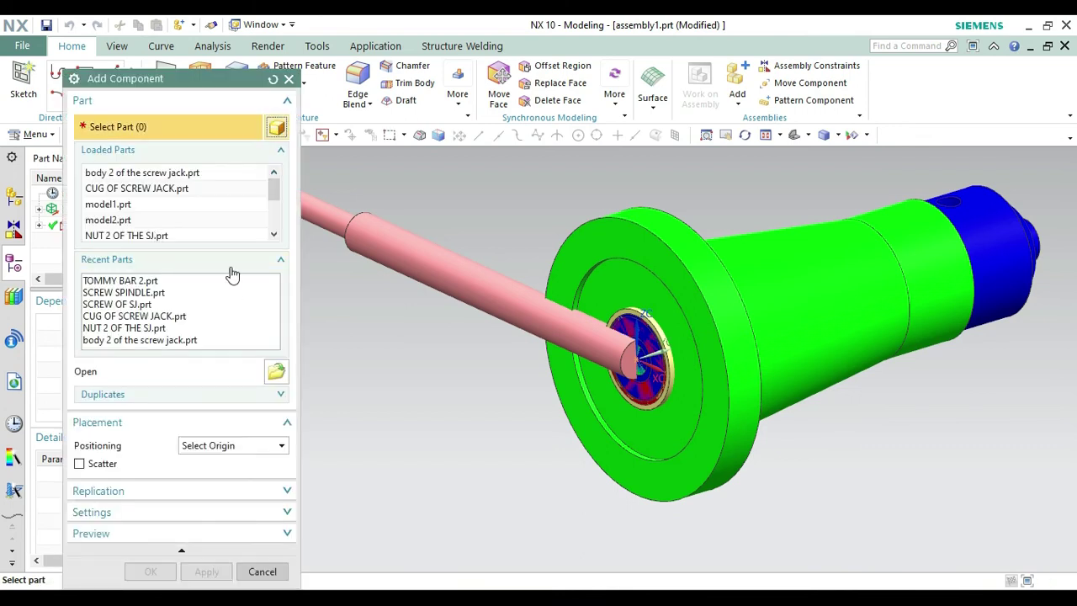
- Add the part "washer of sj" at the absolute origin (0, 0, 0) and finish adding components
{"action": "left_click", "coordinate": [276, 370]}
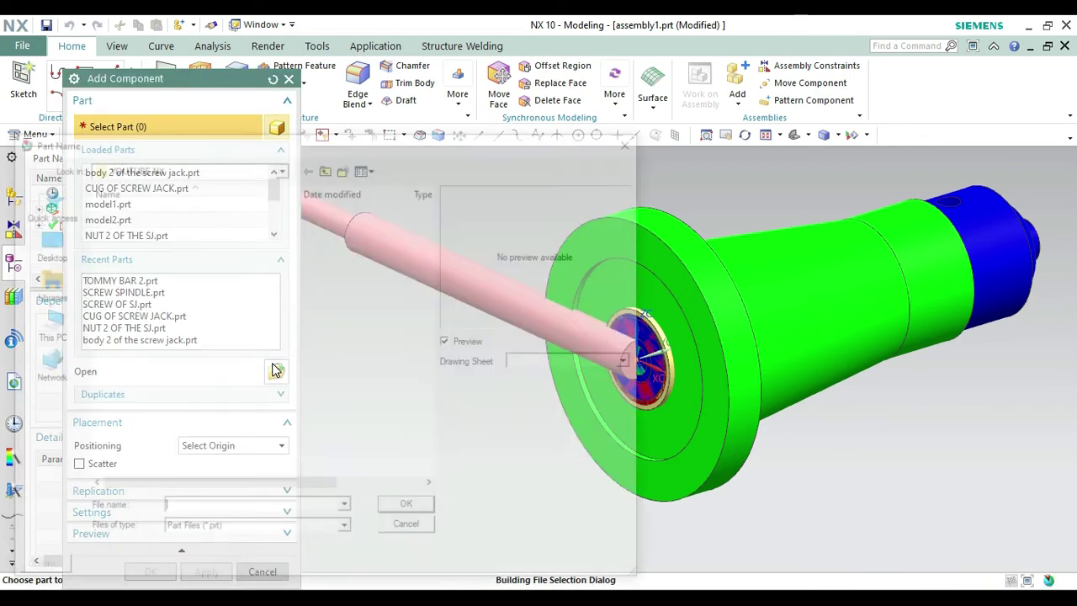
{"action": "left_click", "coordinate": [185, 298]}
{"action": "left_click", "coordinate": [383, 511]}
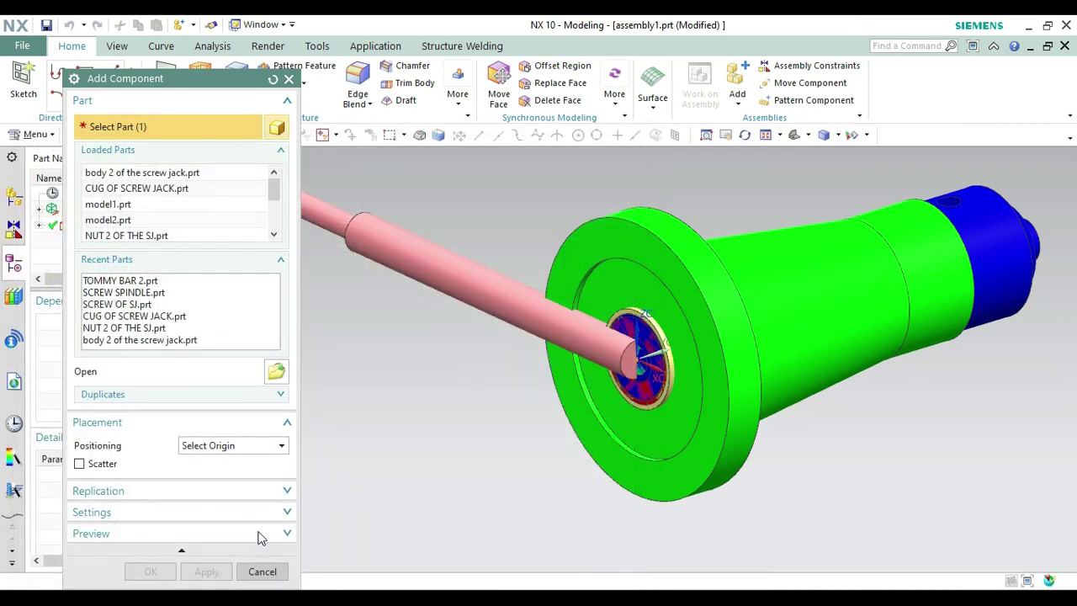
{"action": "left_click", "coordinate": [206, 571]}
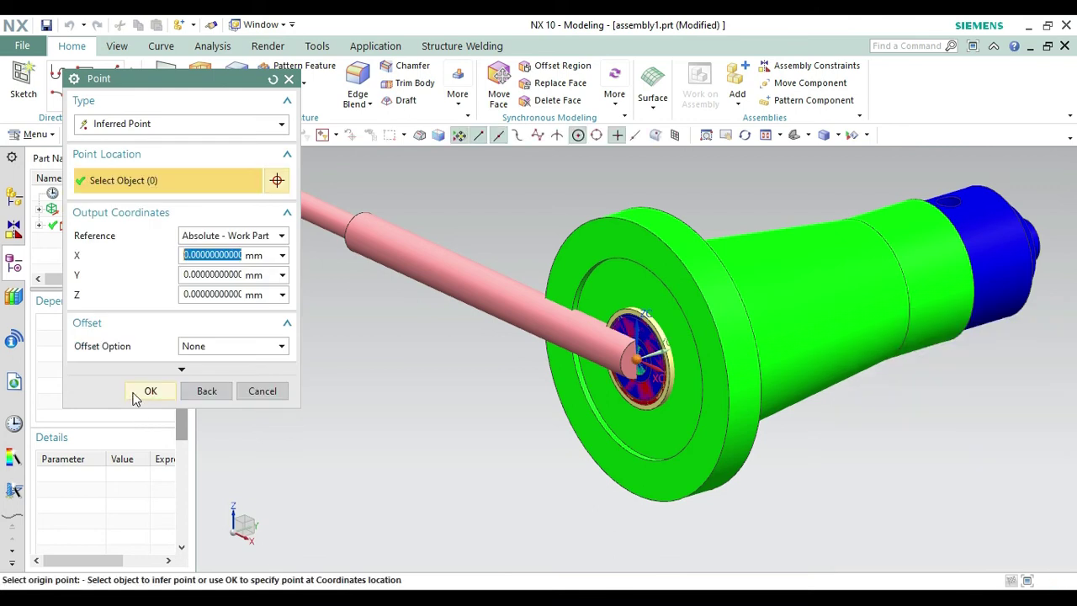
{"action": "left_click", "coordinate": [147, 391]}
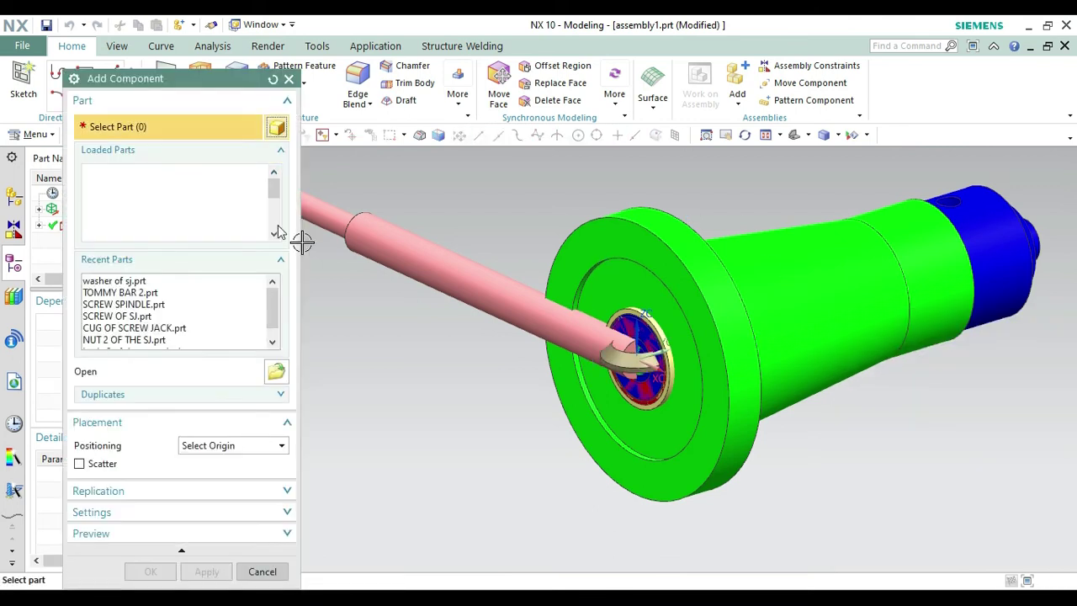
{"action": "left_click", "coordinate": [288, 79]}
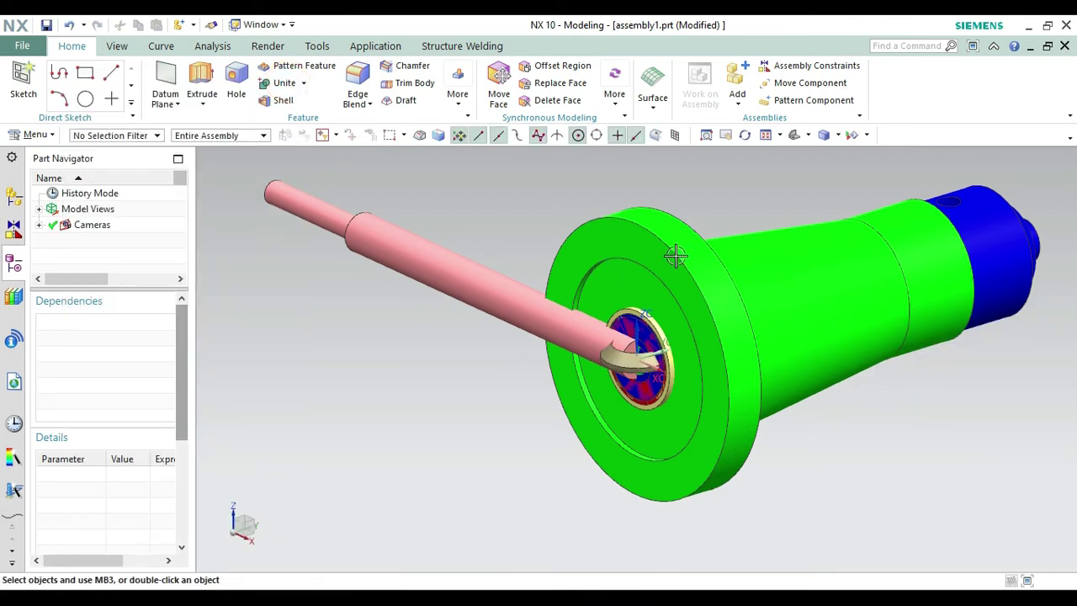
- Move the TOMMY BAR 2 component freely below and clear of the body, to about Y -28, Z -96.5, using dynamic motion
{"action": "left_click", "coordinate": [787, 85]}
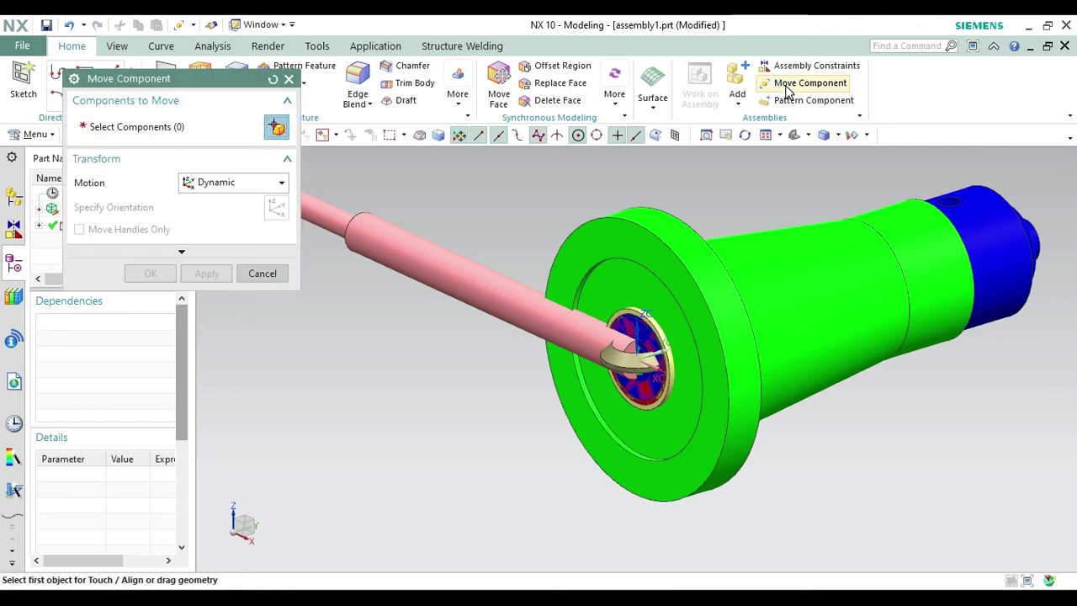
{"action": "left_click", "coordinate": [412, 244]}
{"action": "left_click", "coordinate": [179, 214]}
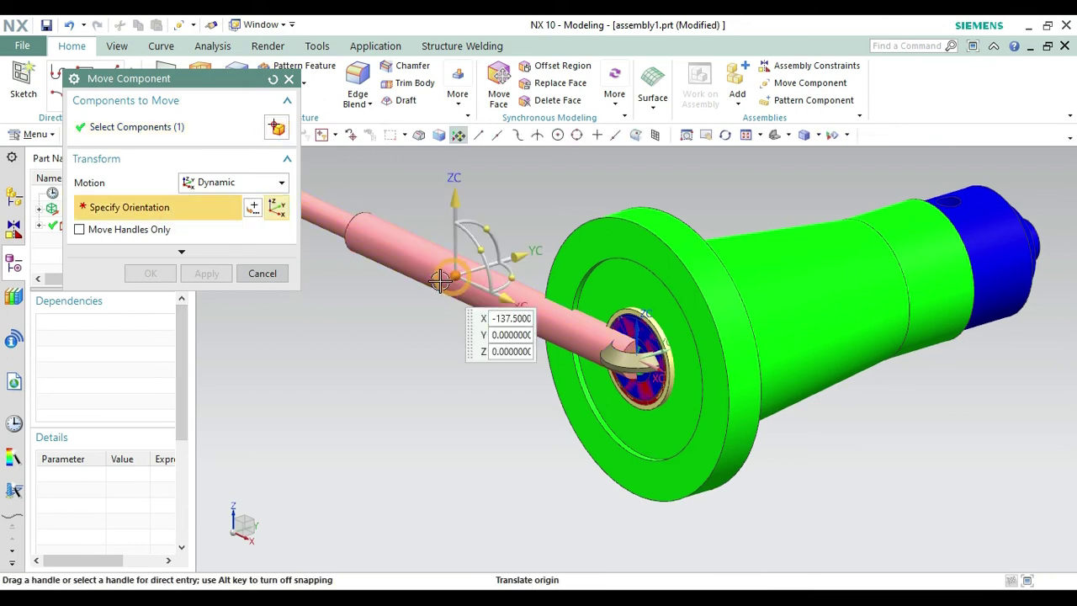
{"action": "left_click_drag", "start_coordinate": [392, 293], "coordinate": [453, 507]}
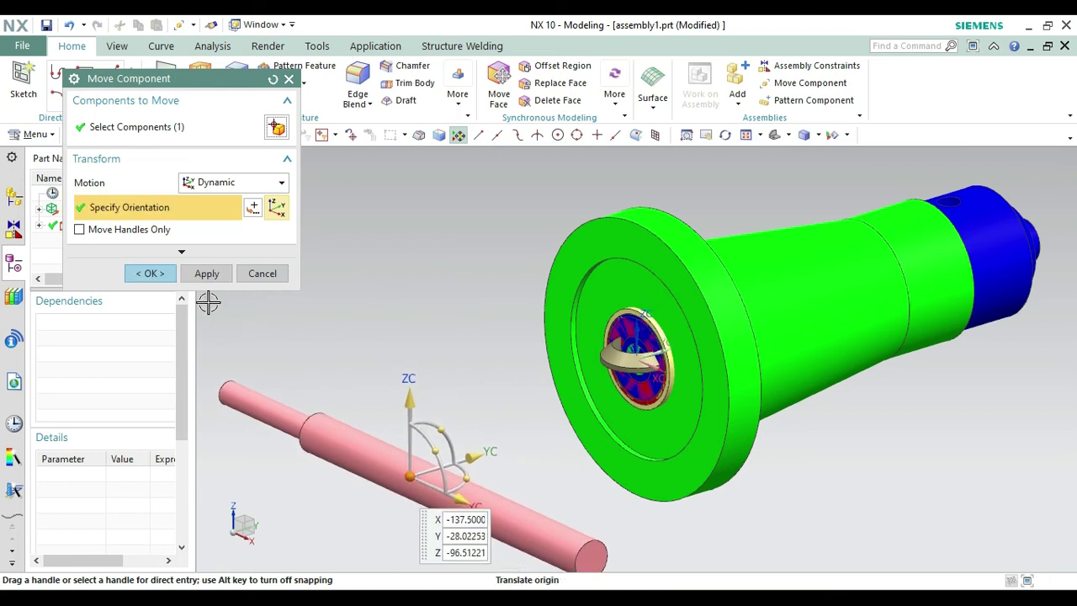
{"action": "left_click", "coordinate": [206, 275]}
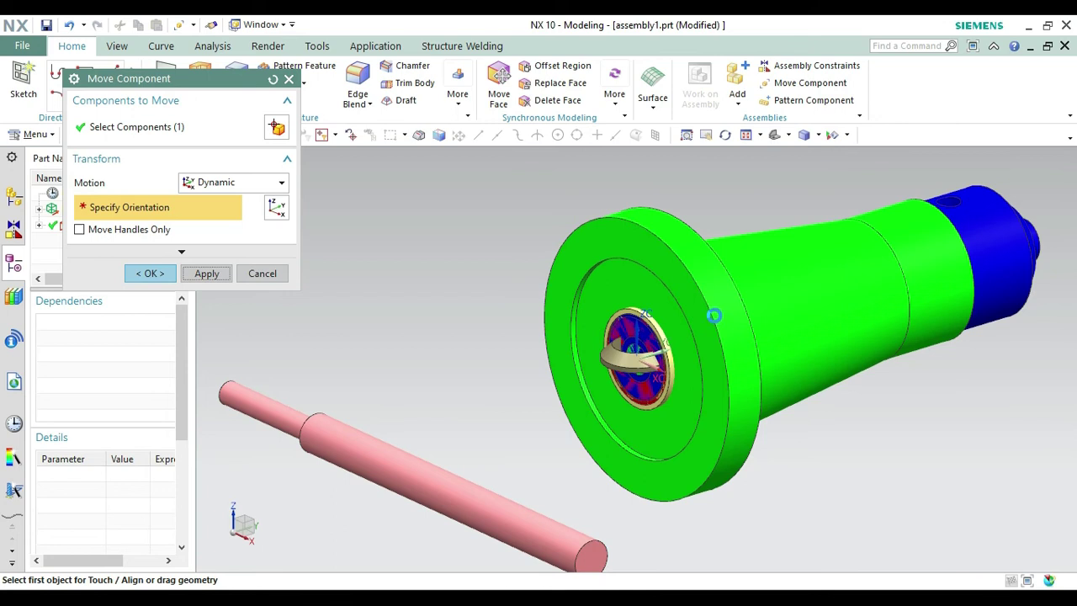
- Move BODY 2 OF THE SCREW JACK off the overlapping parts in the negative Y and upward Z direction, using dynamic motion
{"action": "left_click", "coordinate": [718, 284]}
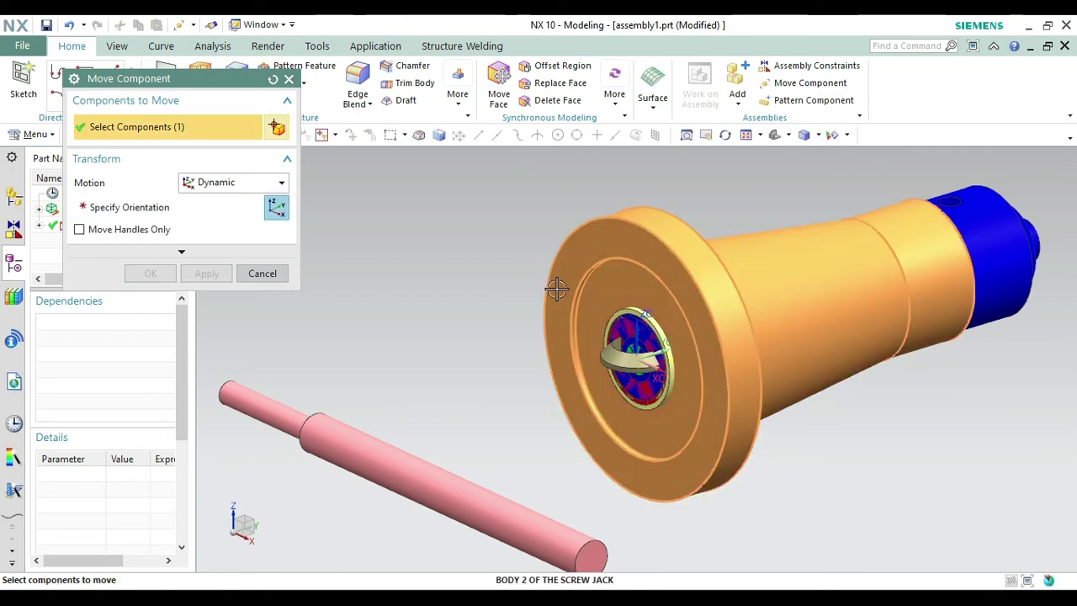
{"action": "middle_click", "coordinate": [530, 300]}
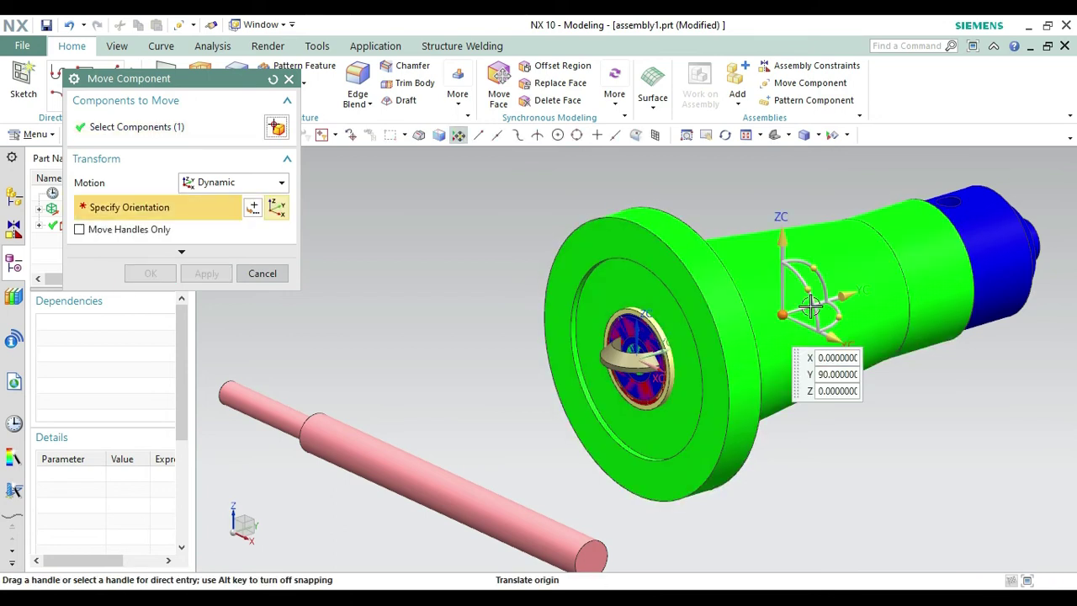
{"action": "left_click_drag", "start_coordinate": [783, 315], "coordinate": [441, 241]}
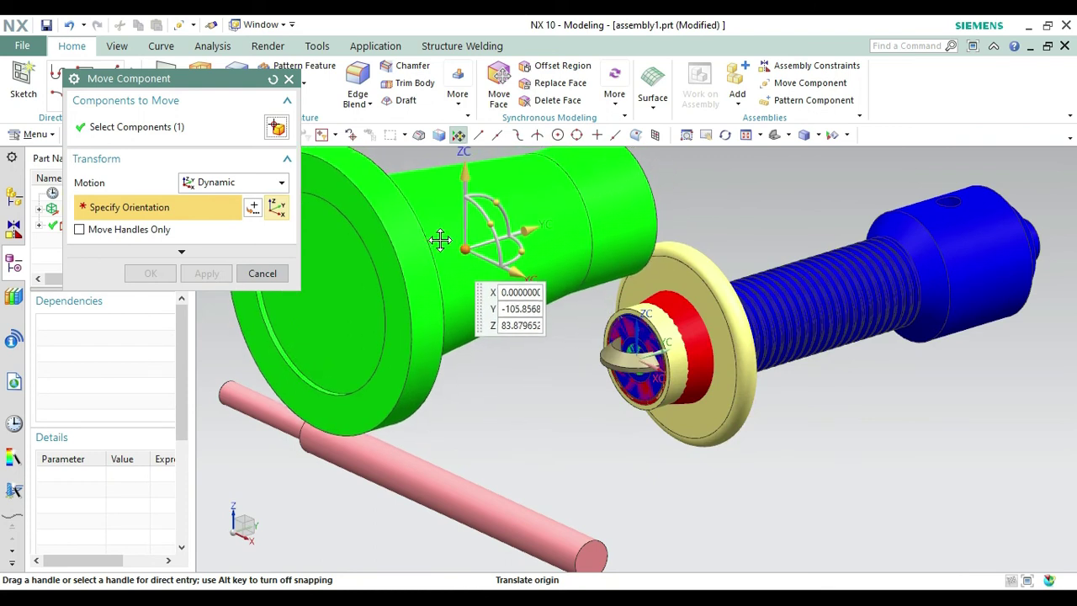
{"action": "left_click", "coordinate": [210, 273]}
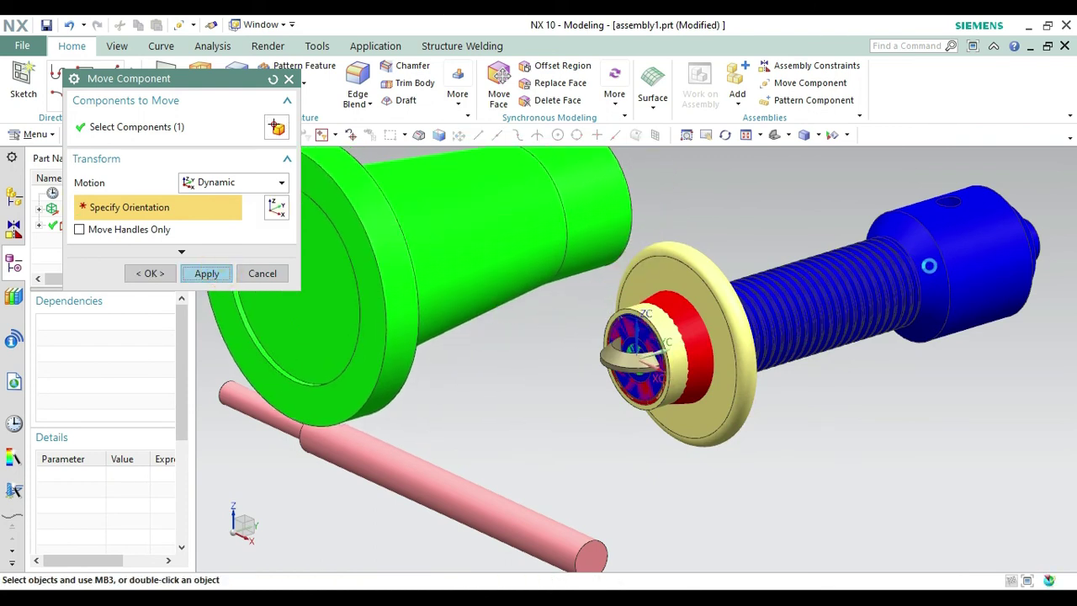
- Move the SCREW SPINDLE down and clear of the nut, to about Y 142.8, Z -94.6
{"action": "left_click", "coordinate": [946, 246]}
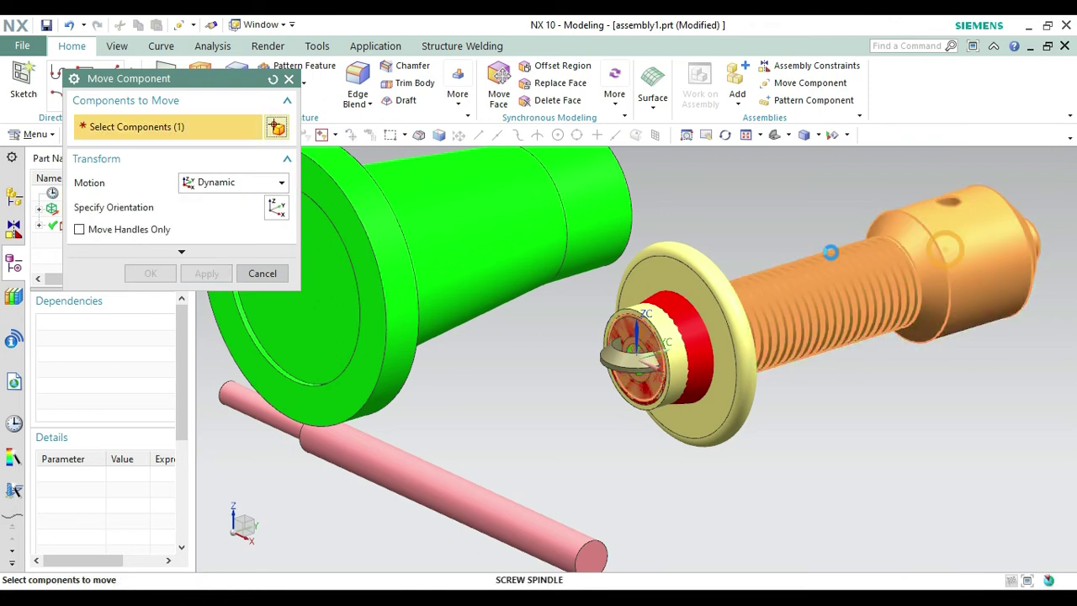
{"action": "left_click", "coordinate": [173, 210]}
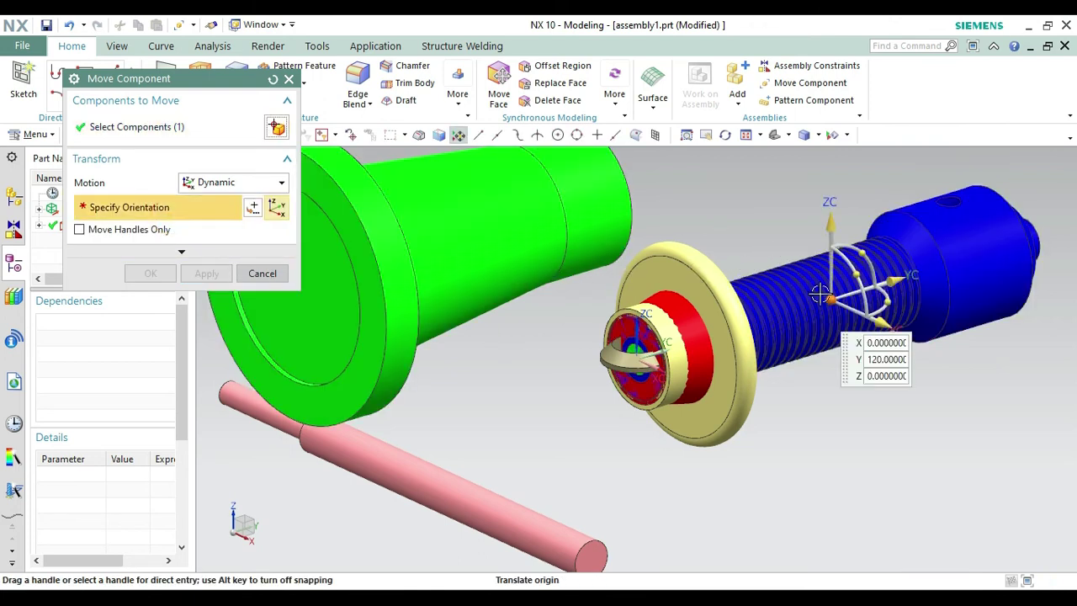
{"action": "left_click_drag", "start_coordinate": [821, 293], "coordinate": [867, 472]}
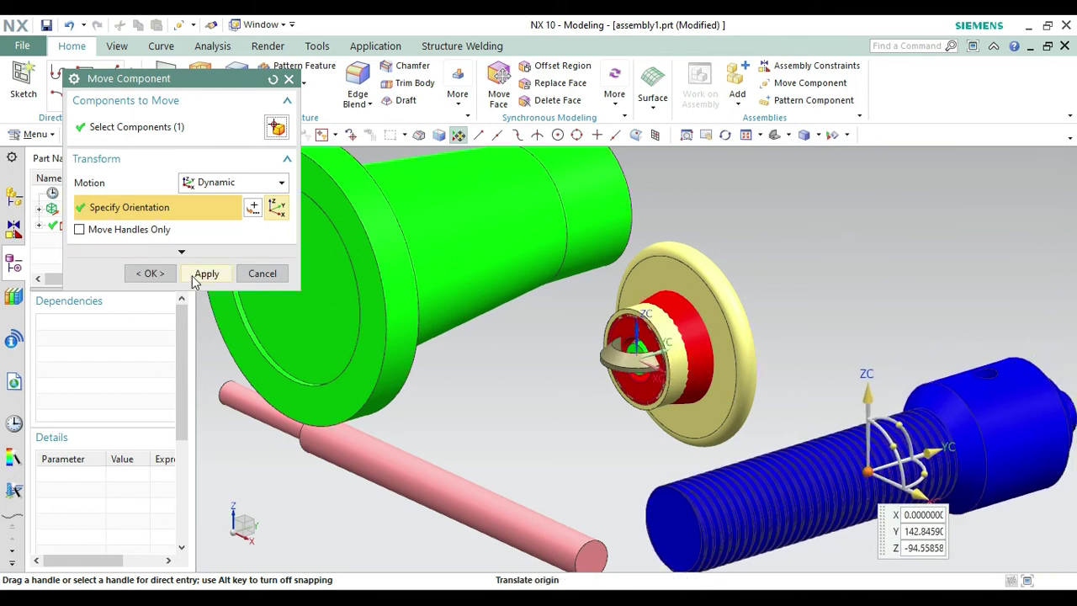
{"action": "left_click", "coordinate": [202, 274]}
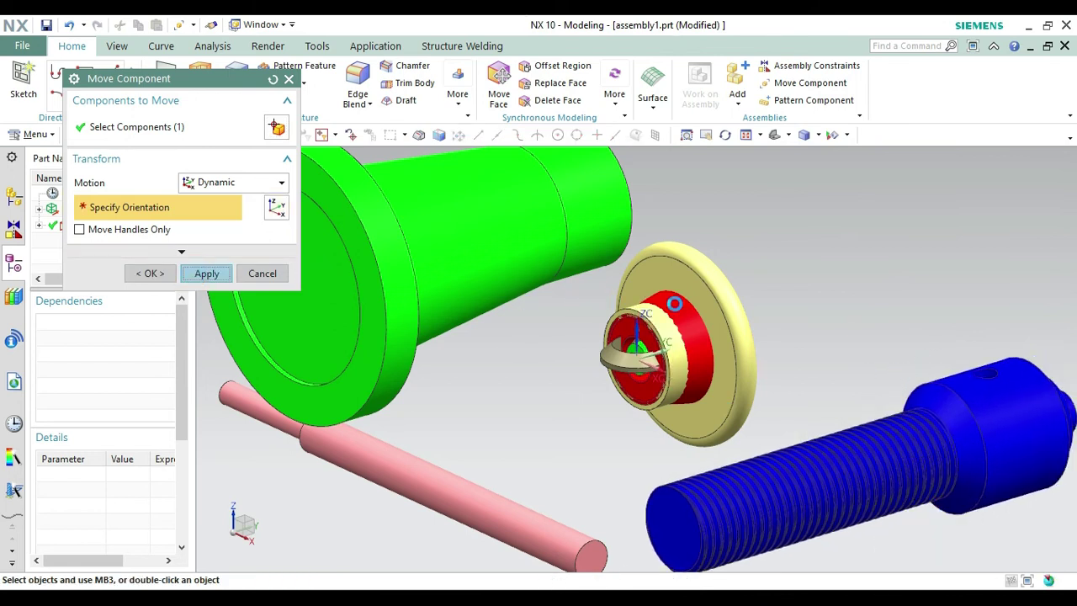
- Move NUT 2 OF THE SJ off the red cup, to about Y 121, Z 27.5 above the spindle
{"action": "left_click", "coordinate": [730, 313]}
{"action": "left_click", "coordinate": [127, 210]}
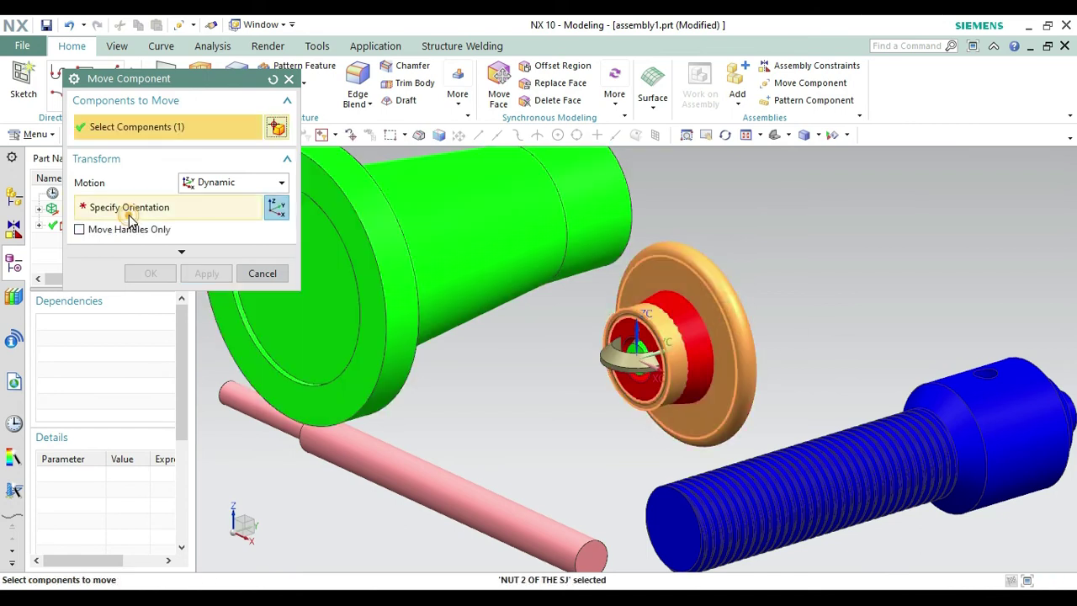
{"action": "left_click_drag", "start_coordinate": [674, 337], "coordinate": [880, 255]}
{"action": "left_click", "coordinate": [207, 273]}
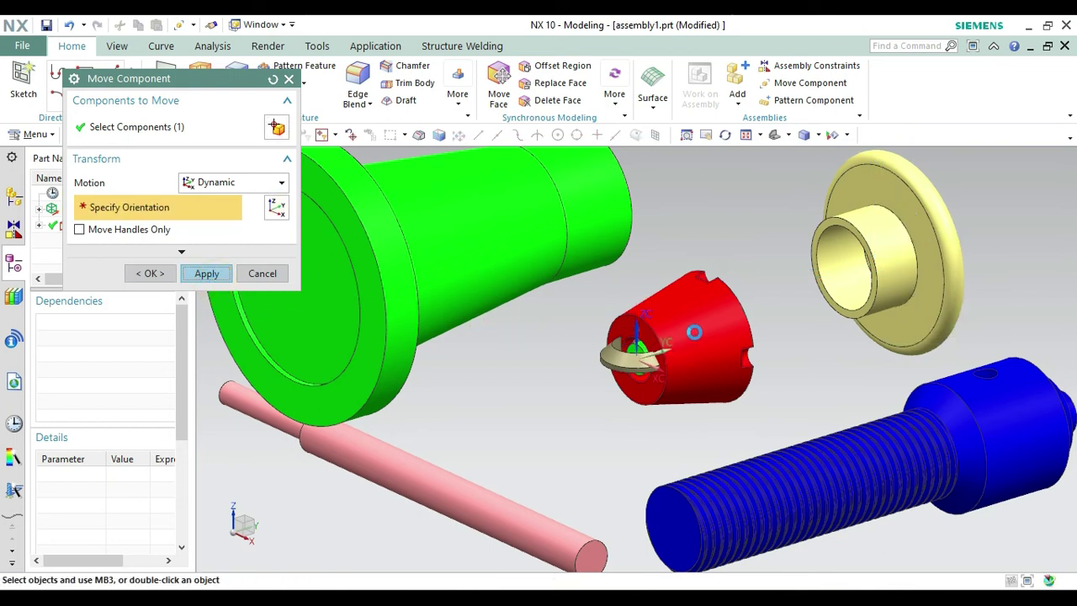
- Move the red cup component beyond the nut, to about Y 225.6, Z 7.7
{"action": "middle_click", "coordinate": [678, 335]}
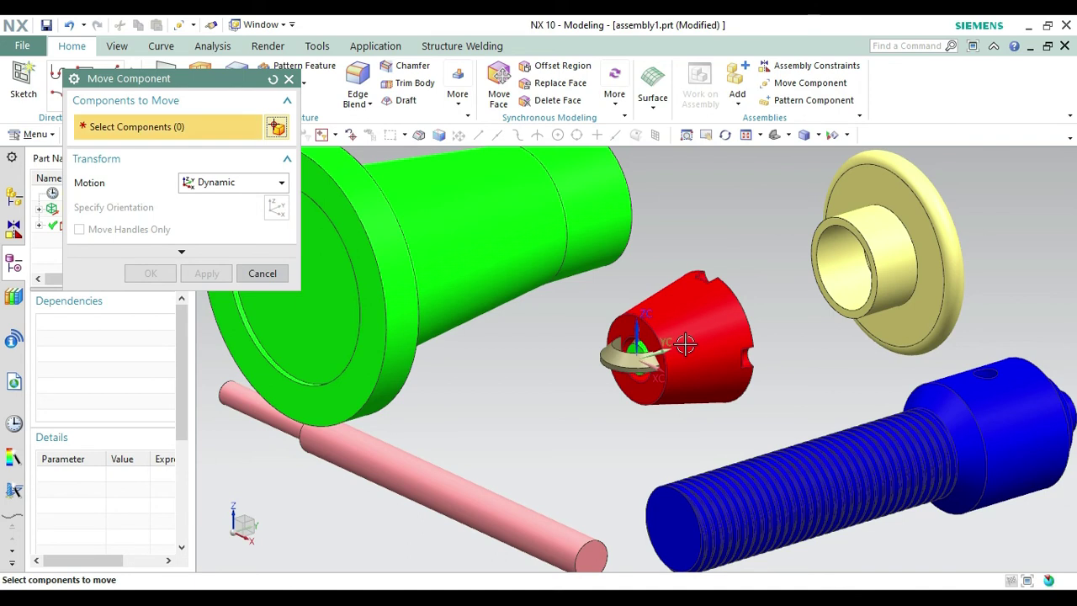
{"action": "left_click", "coordinate": [683, 341]}
{"action": "left_click", "coordinate": [131, 209]}
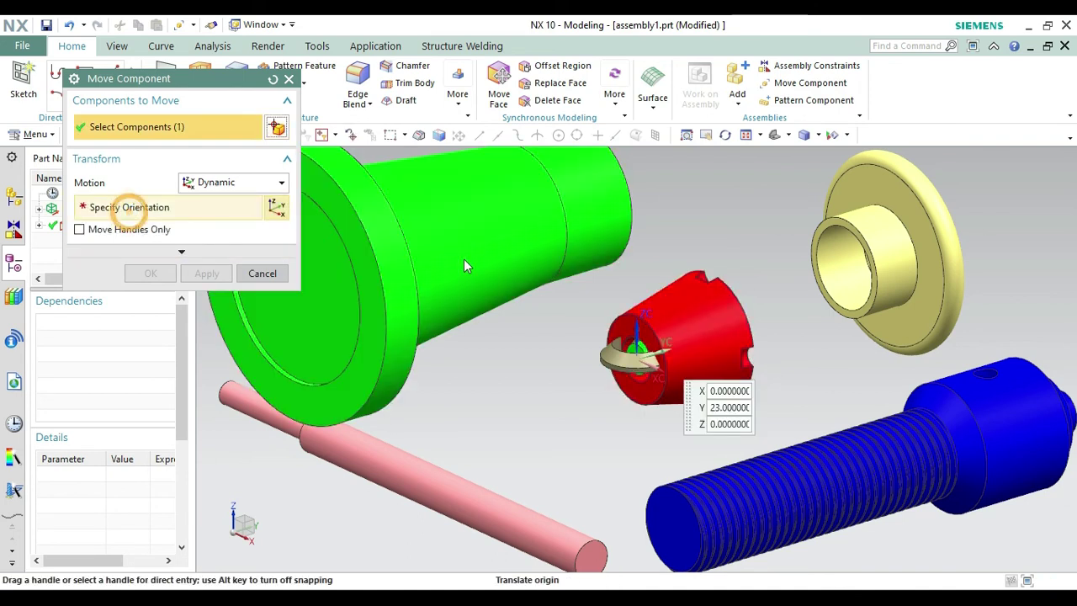
{"action": "left_click_drag", "start_coordinate": [668, 345], "coordinate": [991, 240]}
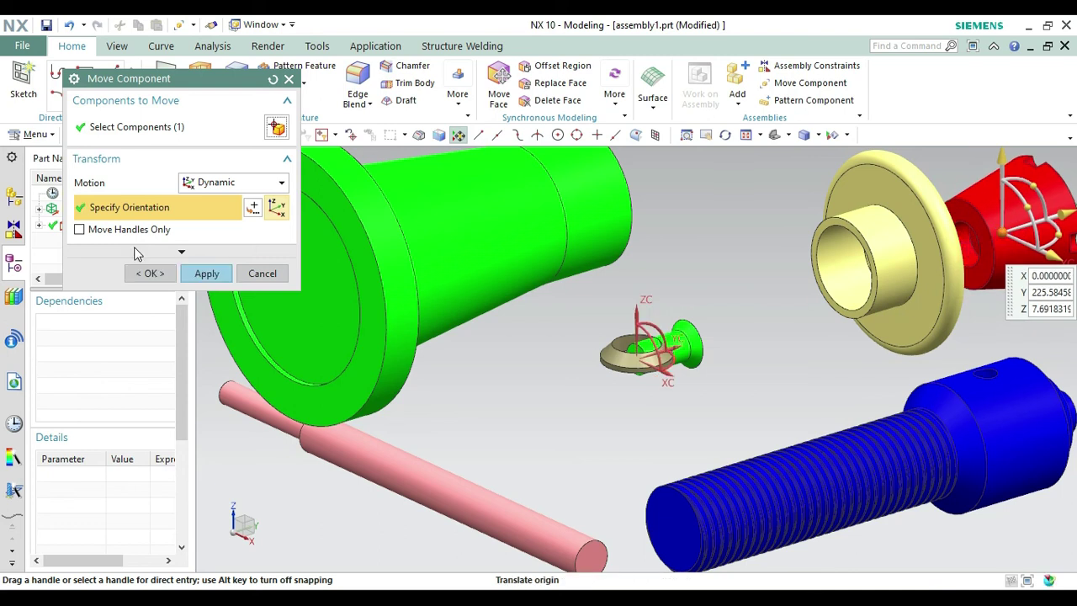
{"action": "left_click", "coordinate": [207, 273]}
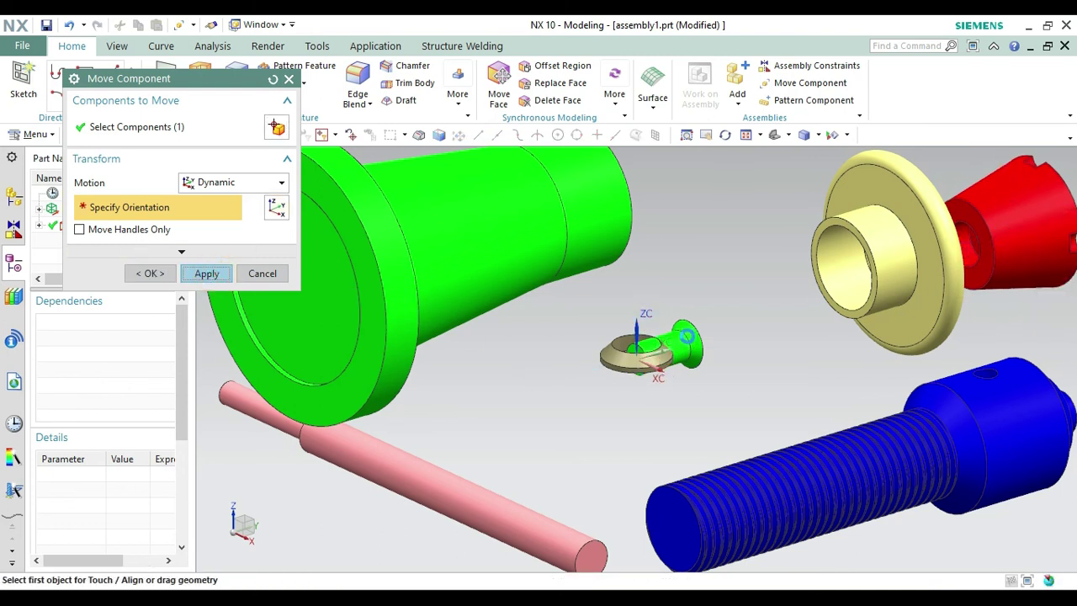
- Move SCREW OF SJ out of the washer, to about Y 81.5, Z -23.9, and finish the move command
{"action": "left_click", "coordinate": [686, 340]}
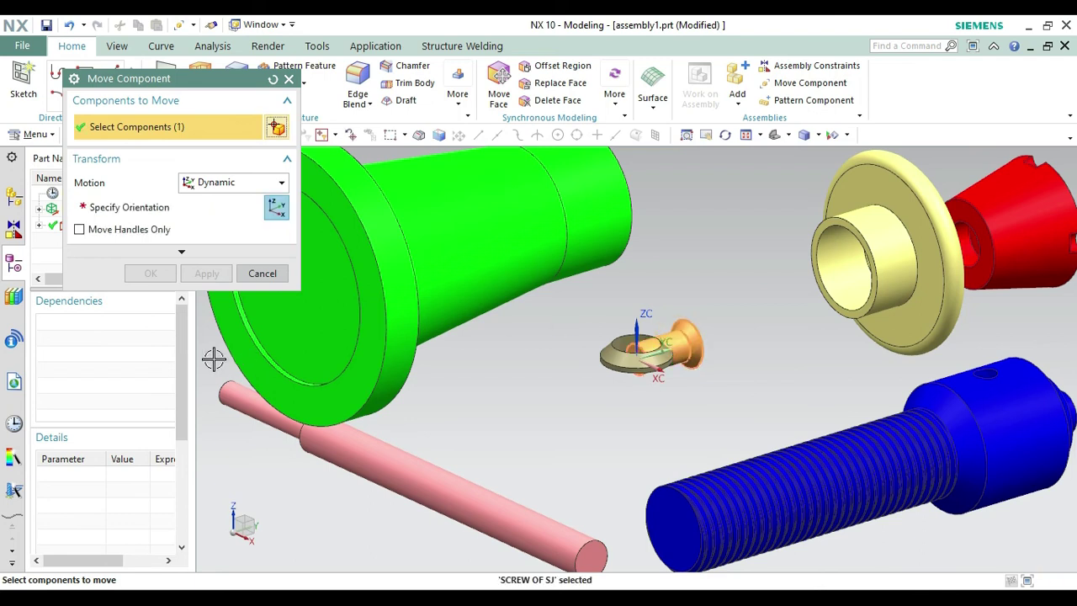
{"action": "left_click", "coordinate": [119, 217]}
{"action": "left_click_drag", "start_coordinate": [665, 341], "coordinate": [768, 363]}
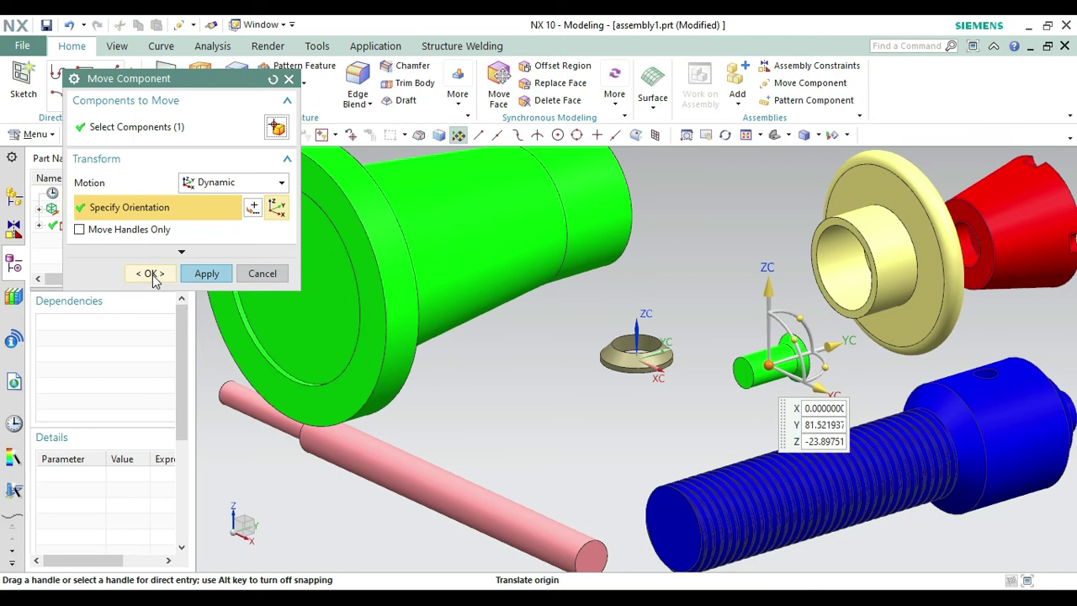
{"action": "left_click", "coordinate": [150, 272]}
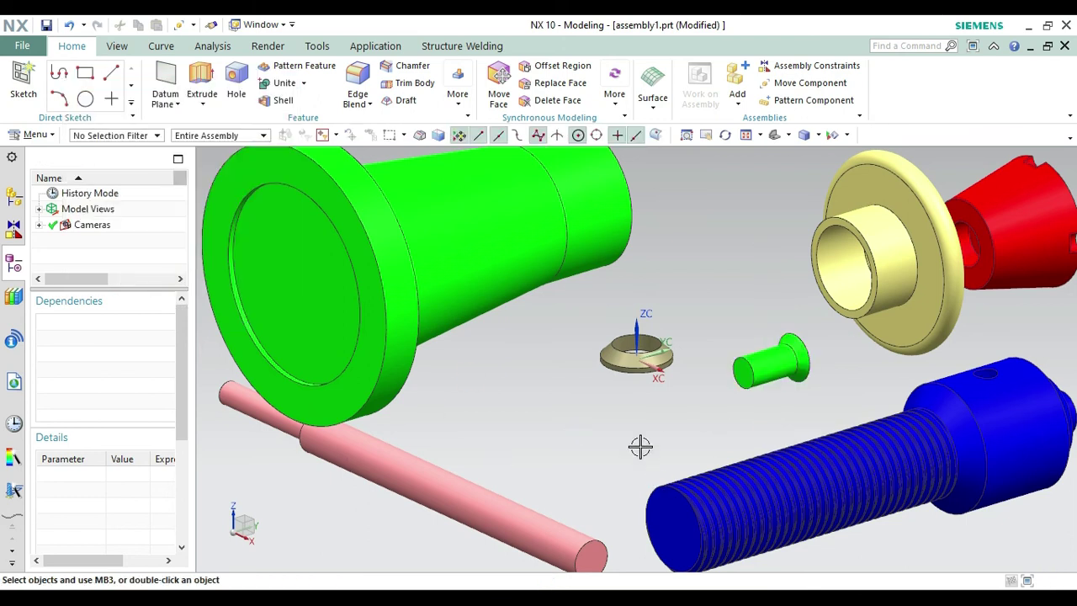
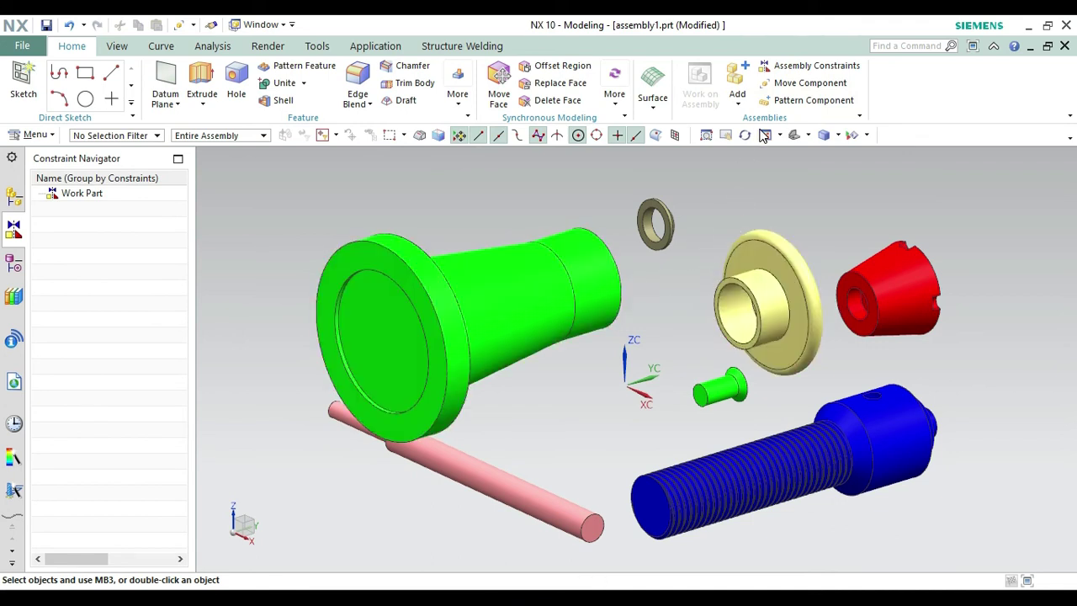
- Move NUT 2 OF THE SJ next to the narrow end of the body, to about Y 17.7, Z 82.7
{"action": "left_click", "coordinate": [782, 85]}
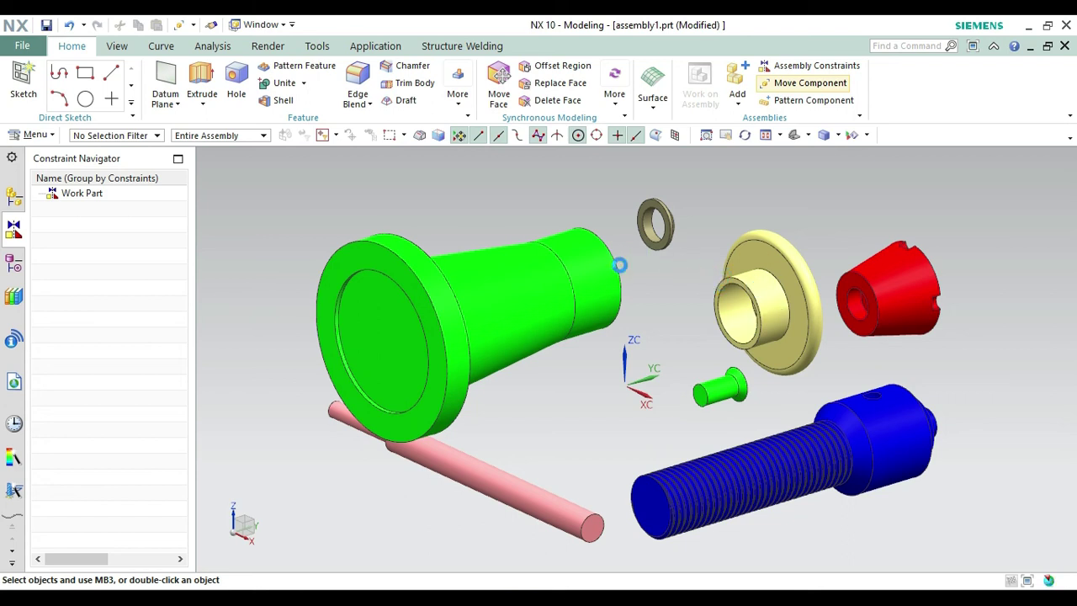
{"action": "left_click", "coordinate": [762, 286]}
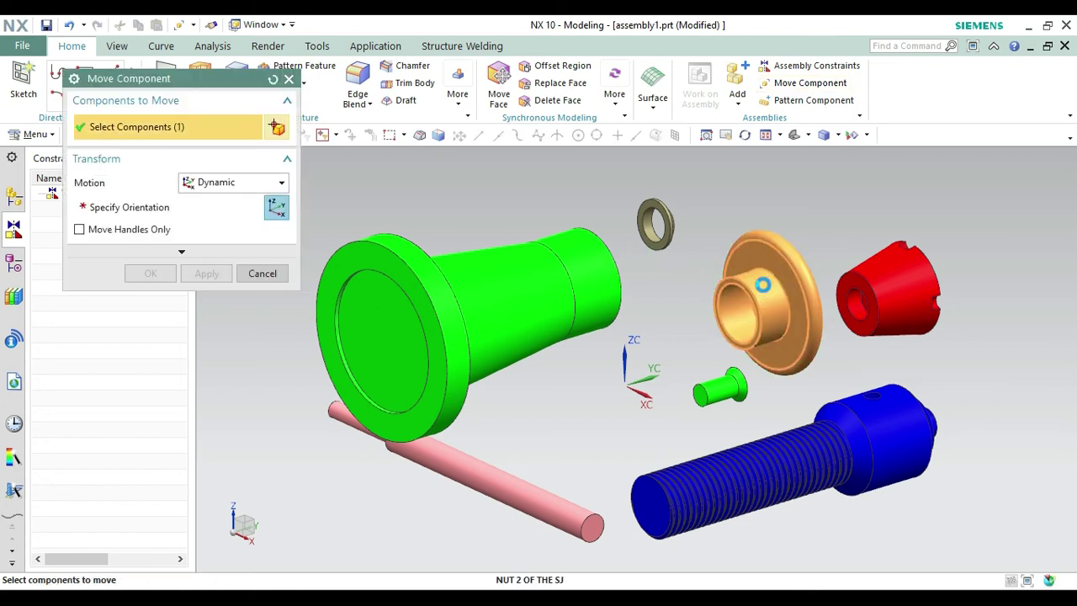
{"action": "left_click", "coordinate": [151, 207]}
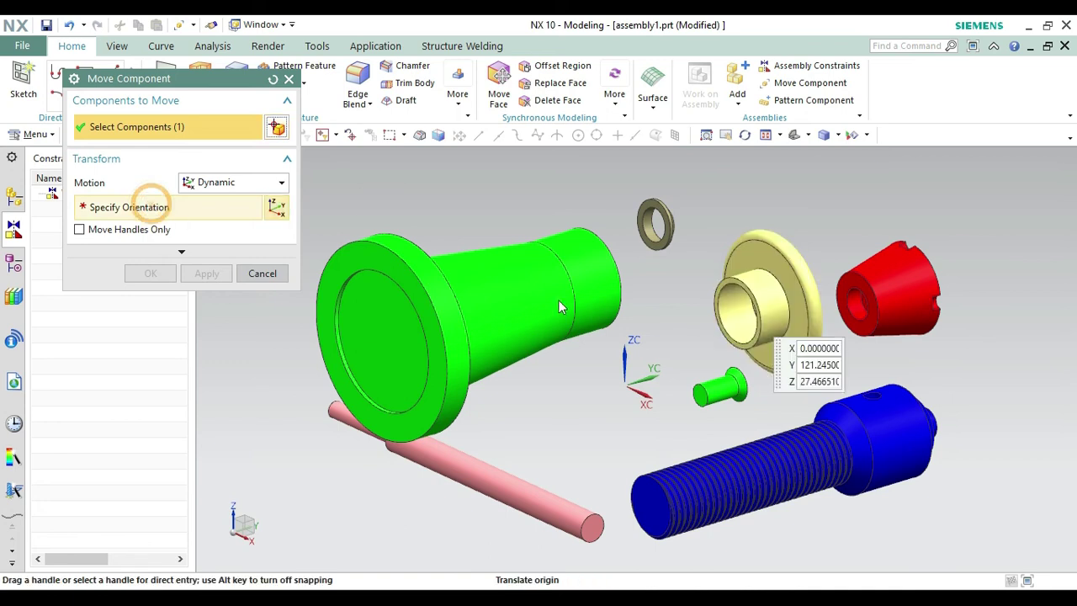
{"action": "left_click_drag", "start_coordinate": [765, 310], "coordinate": [644, 266]}
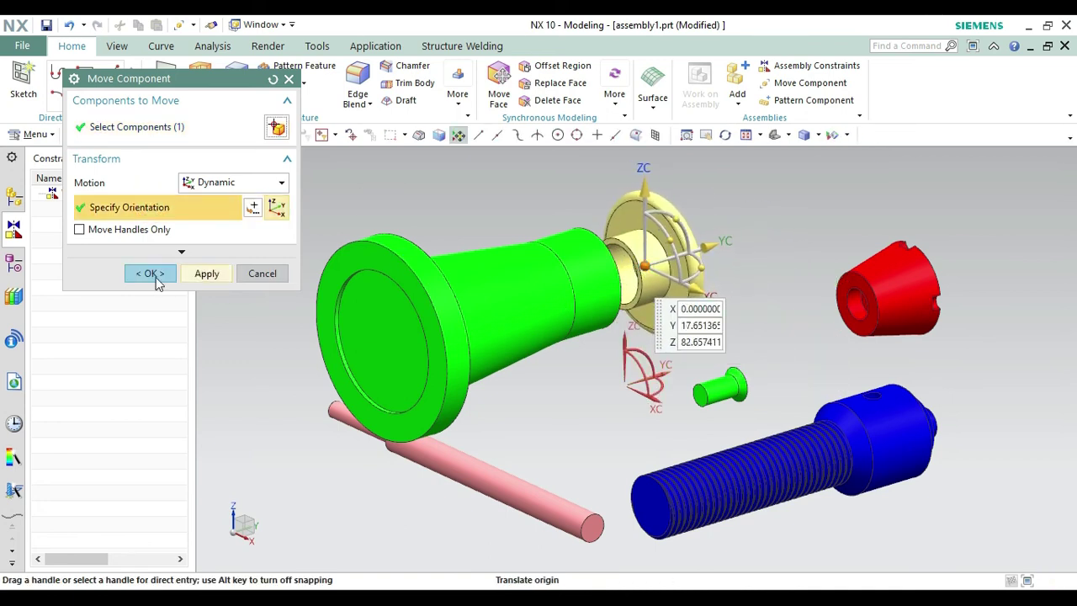
{"action": "left_click", "coordinate": [148, 272]}
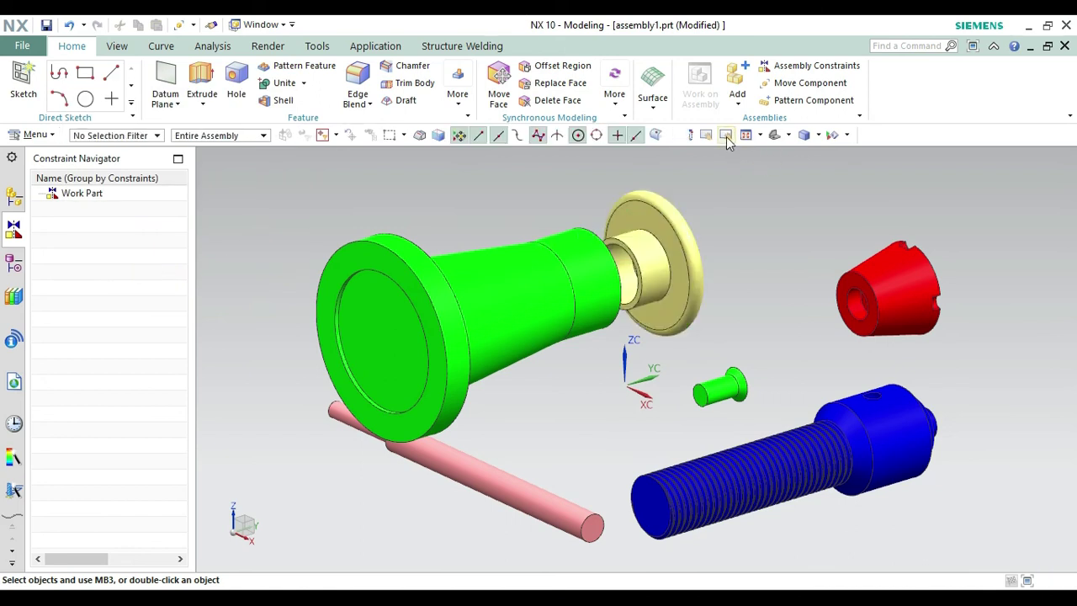
- Add a Touch Align assembly constraint between the centerlines of BODY 2 OF THE SCREW JACK and NUT 2 OF THE SJ
{"action": "left_click", "coordinate": [727, 137]}
{"action": "key", "text": "Escape"}
{"action": "left_click", "coordinate": [746, 136]}
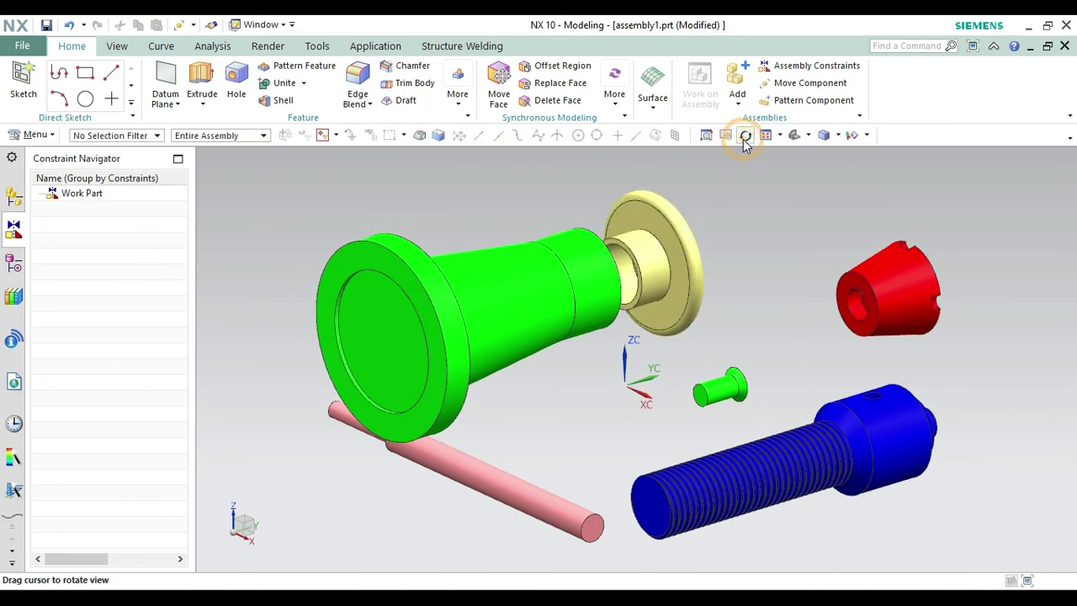
{"action": "left_click_drag", "start_coordinate": [743, 196], "coordinate": [715, 222]}
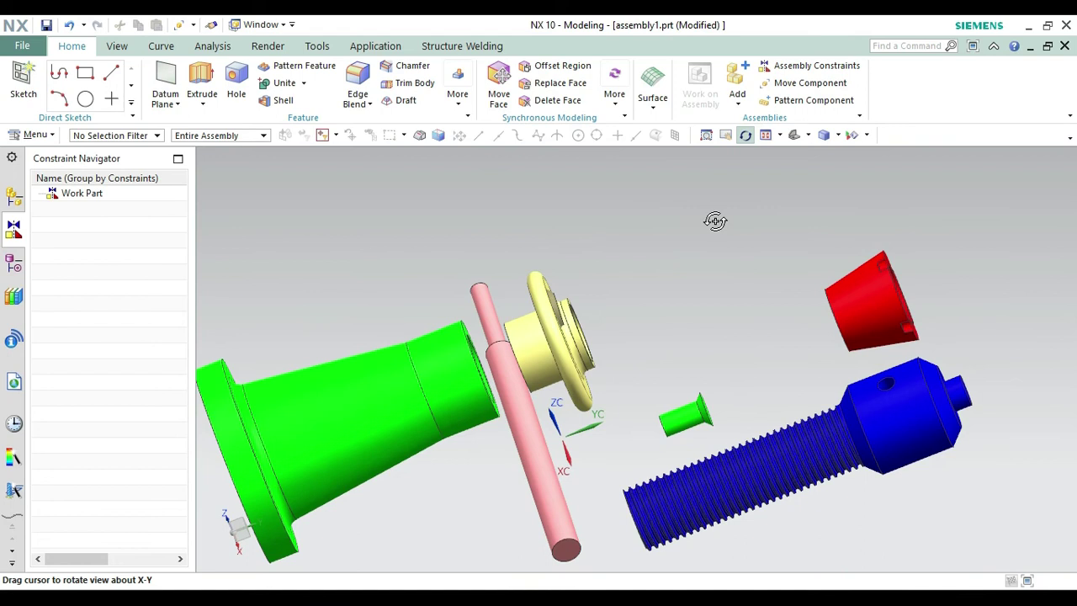
{"action": "key", "text": "Escape"}
{"action": "left_click", "coordinate": [781, 67]}
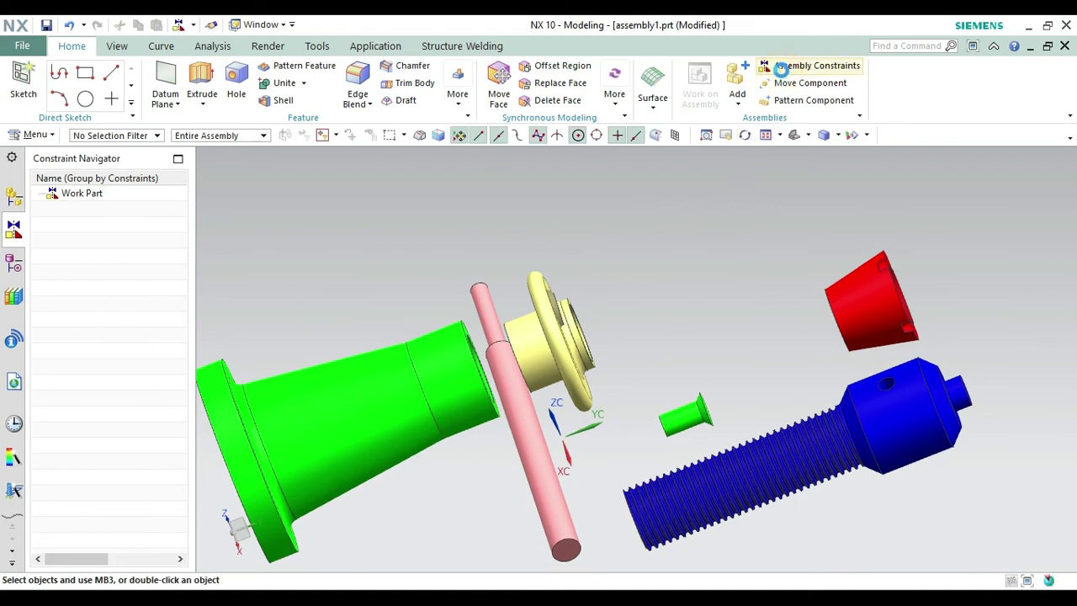
{"action": "left_click", "coordinate": [469, 368]}
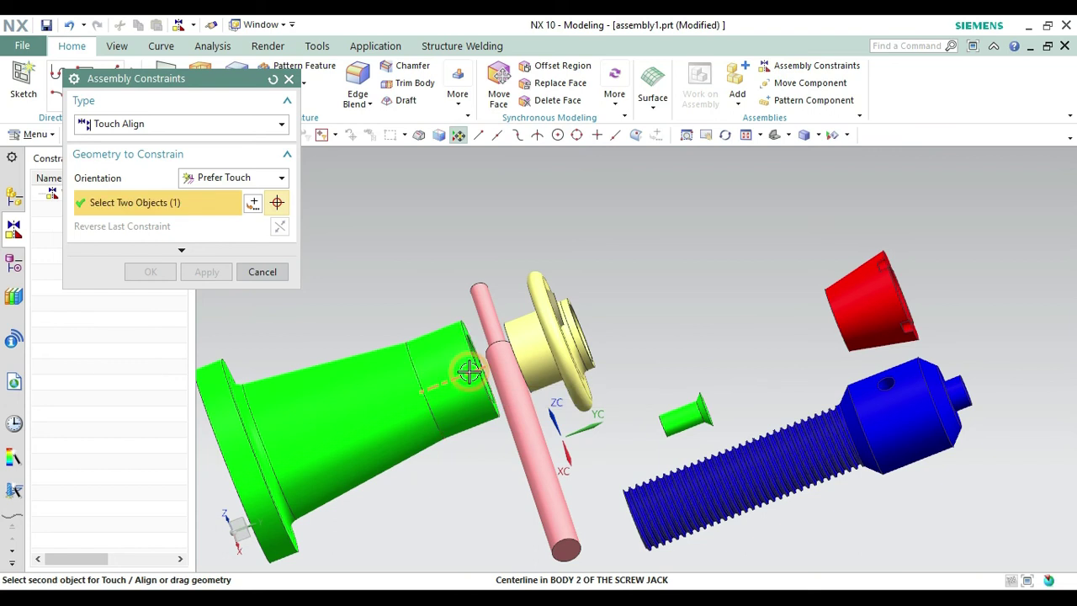
{"action": "left_click", "coordinate": [533, 345]}
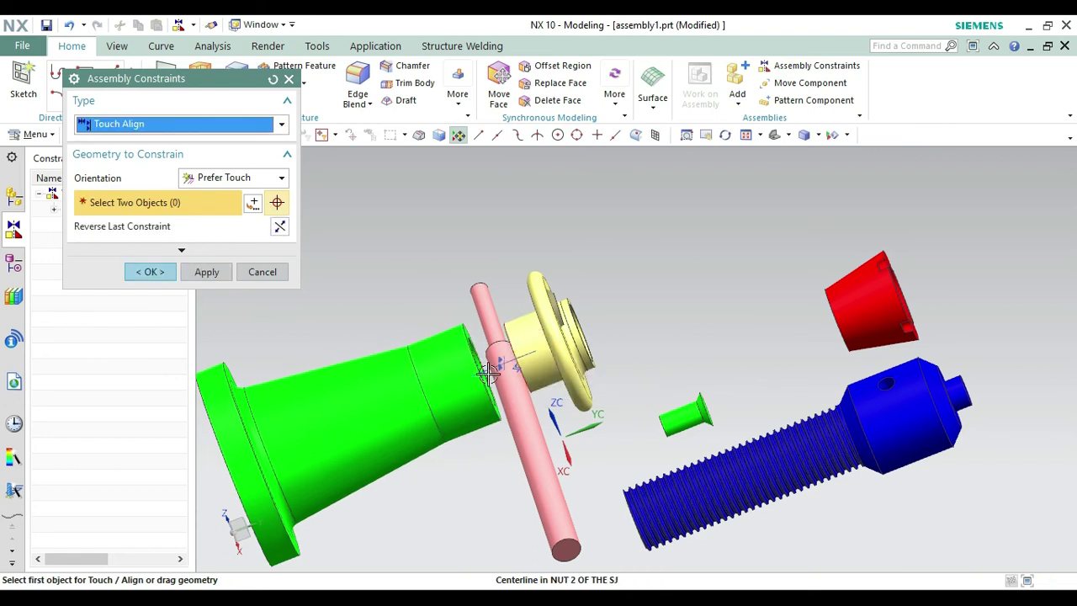
{"action": "left_click", "coordinate": [150, 272]}
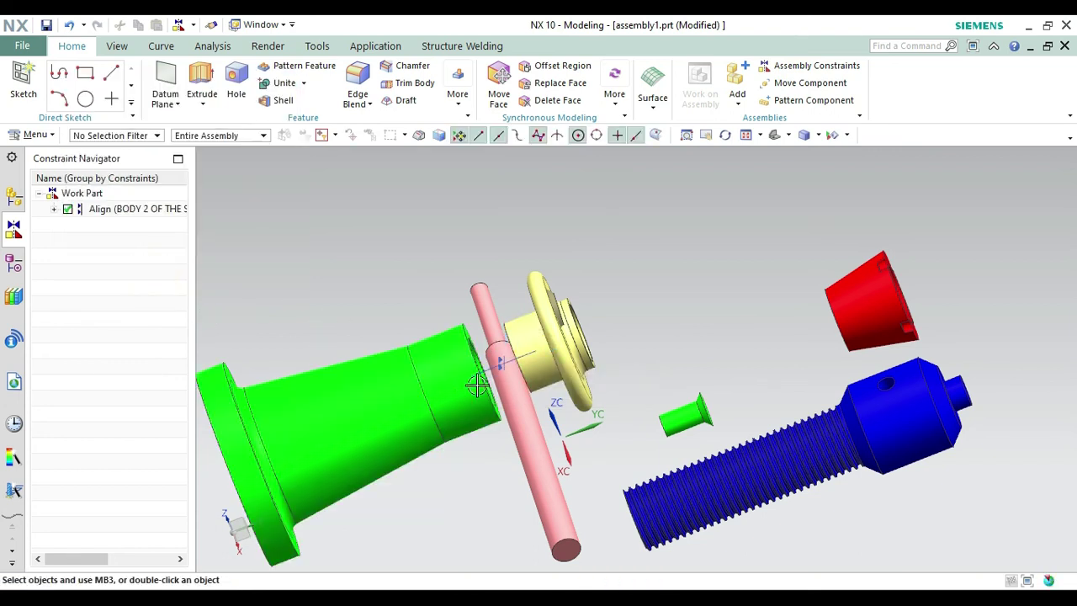
- Move NUT 2 OF THE SJ along the Y axis into the narrow end of the body until its flange meets the body
{"action": "left_click", "coordinate": [802, 81]}
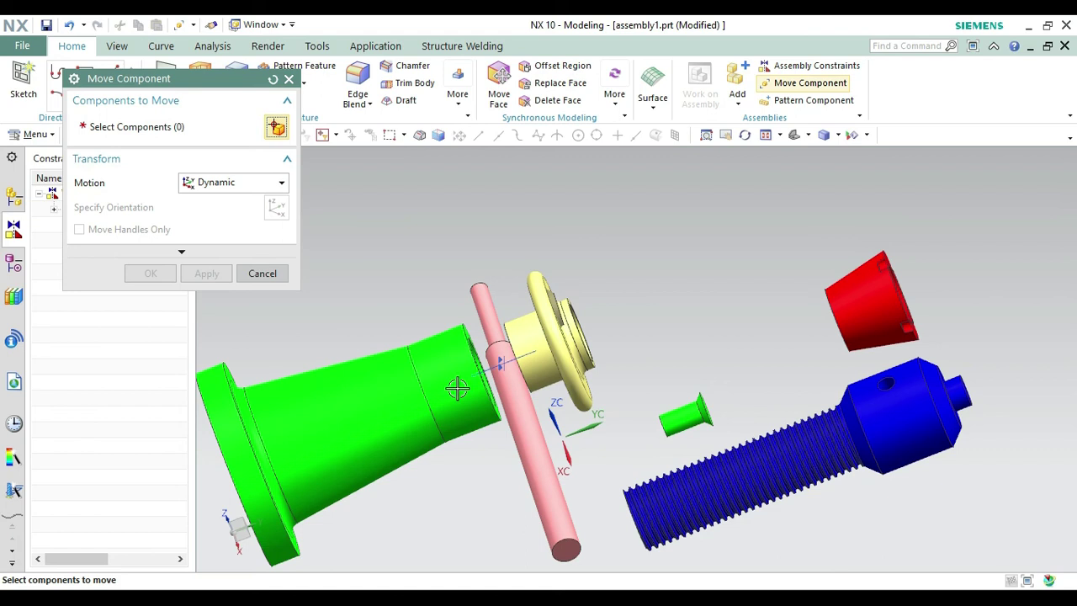
{"action": "left_click", "coordinate": [539, 302]}
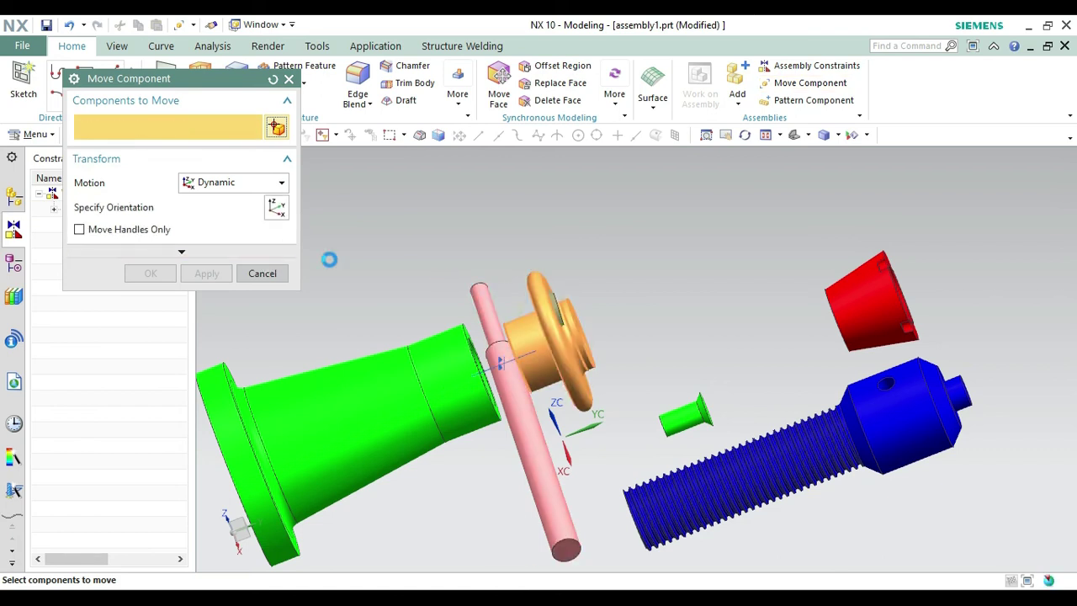
{"action": "left_click", "coordinate": [122, 211]}
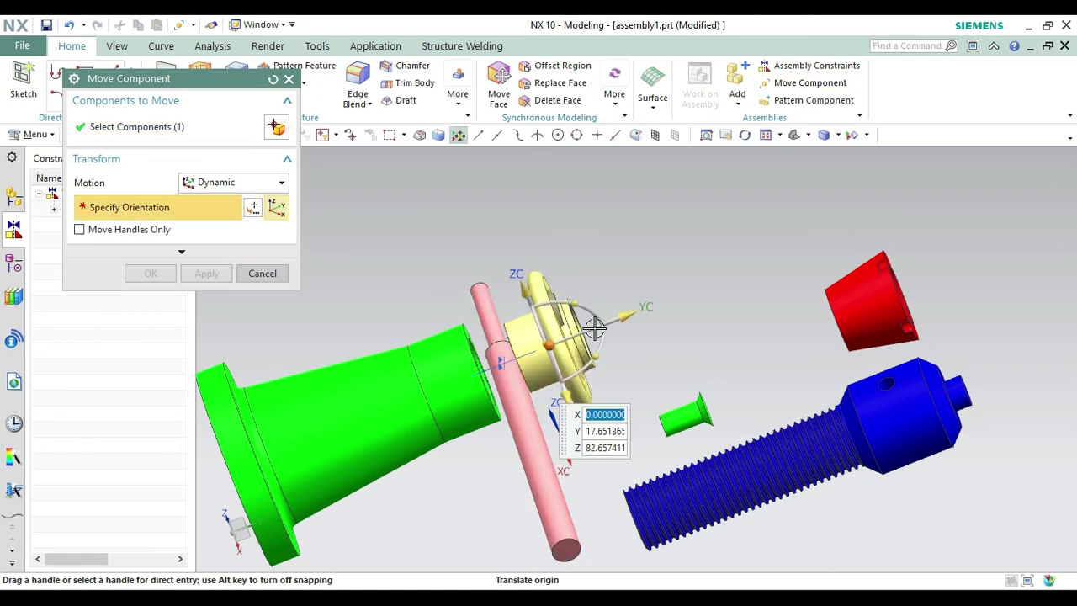
{"action": "left_click_drag", "start_coordinate": [638, 310], "coordinate": [553, 343]}
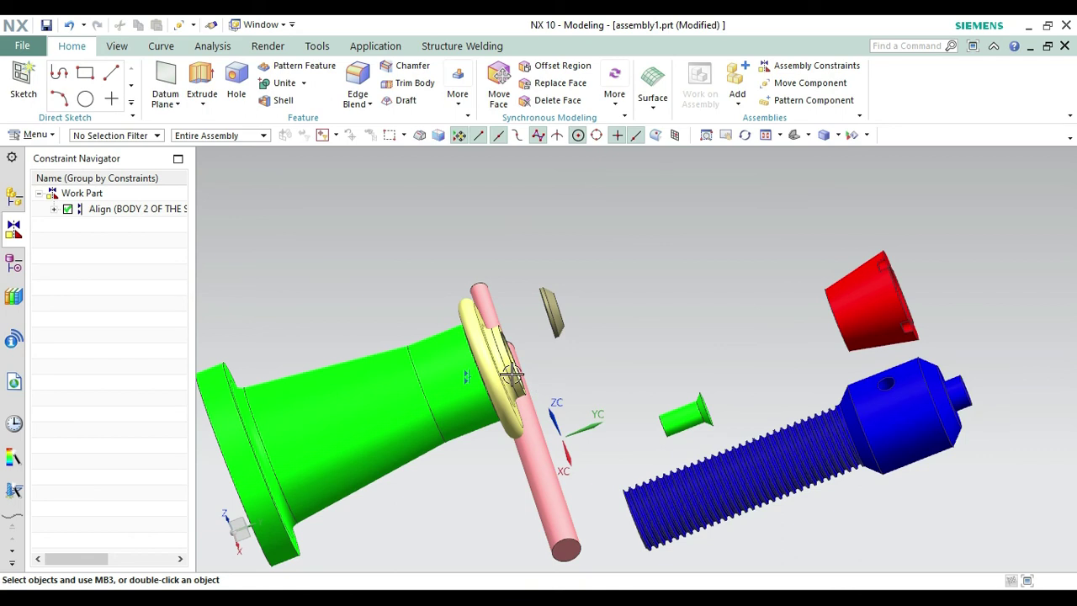
- Move SCREW SPINDLE in front of the nut's opening, to about Y 113.6, Z 76.3
{"action": "left_click", "coordinate": [772, 83]}
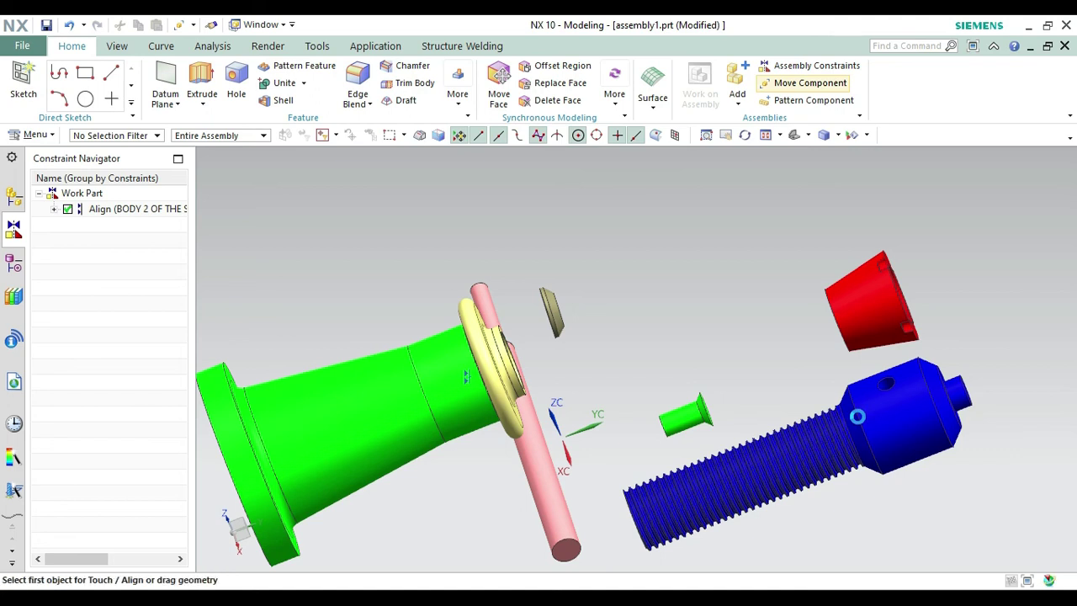
{"action": "left_click", "coordinate": [887, 421]}
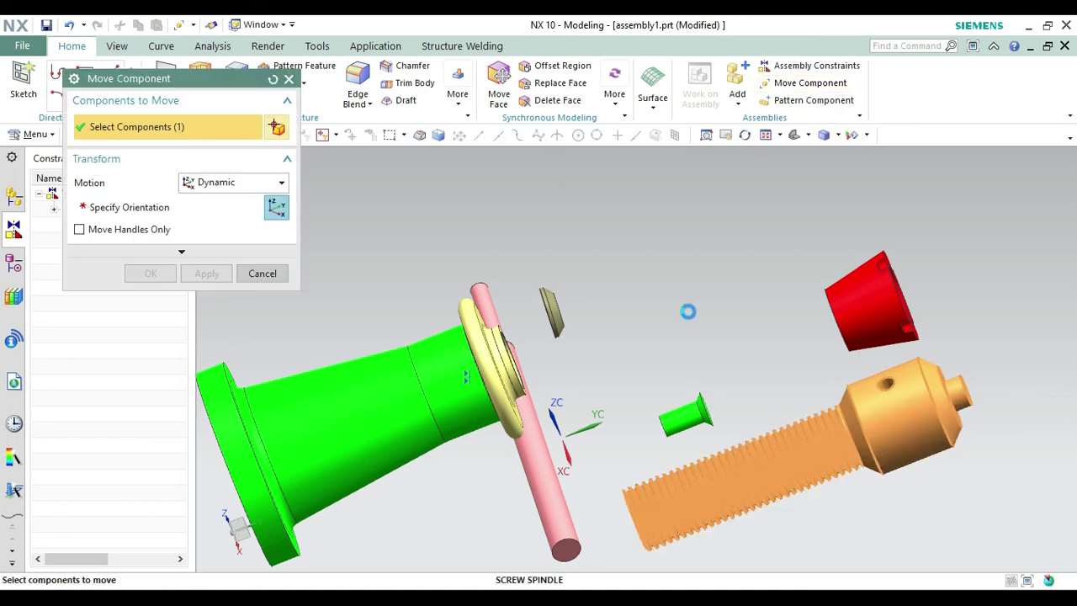
{"action": "left_click", "coordinate": [152, 208]}
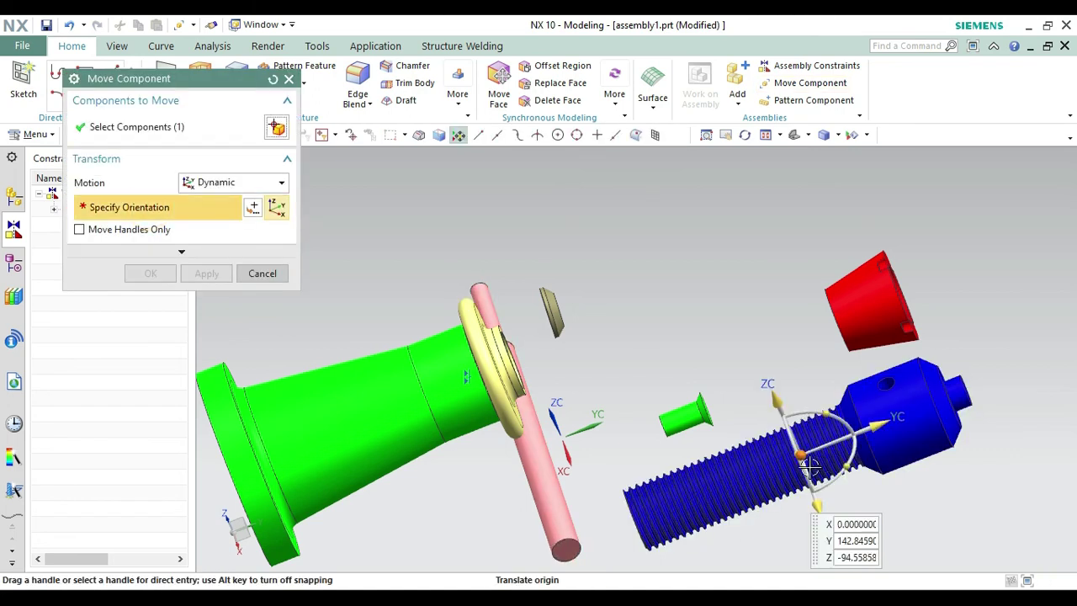
{"action": "left_click_drag", "start_coordinate": [797, 456], "coordinate": [689, 301]}
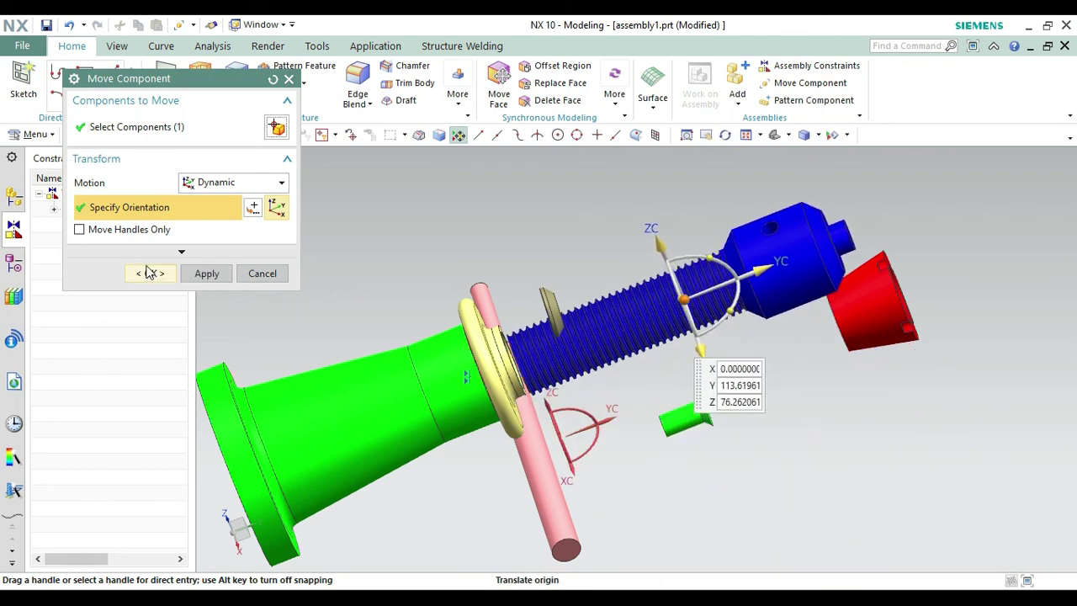
{"action": "left_click", "coordinate": [149, 274]}
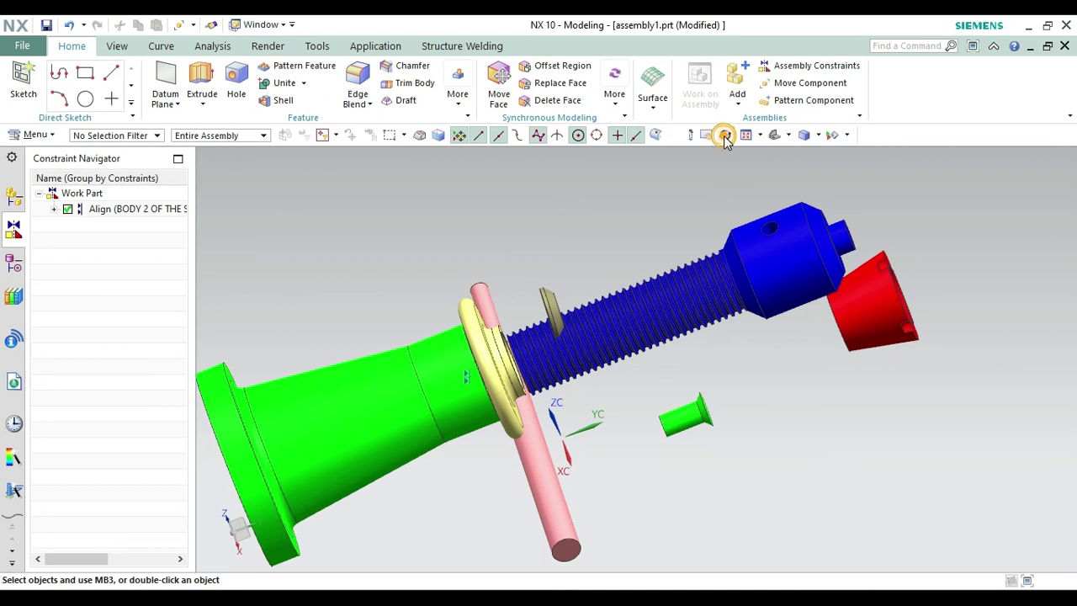
- Add a Touch Align assembly constraint between the centerlines of SCREW SPINDLE and NUT 2 OF THE SJ
{"action": "left_click", "coordinate": [726, 135]}
{"action": "left_click_drag", "start_coordinate": [665, 242], "coordinate": [690, 202]}
{"action": "key", "text": "Escape"}
{"action": "left_click", "coordinate": [745, 134]}
{"action": "key", "text": "Escape"}
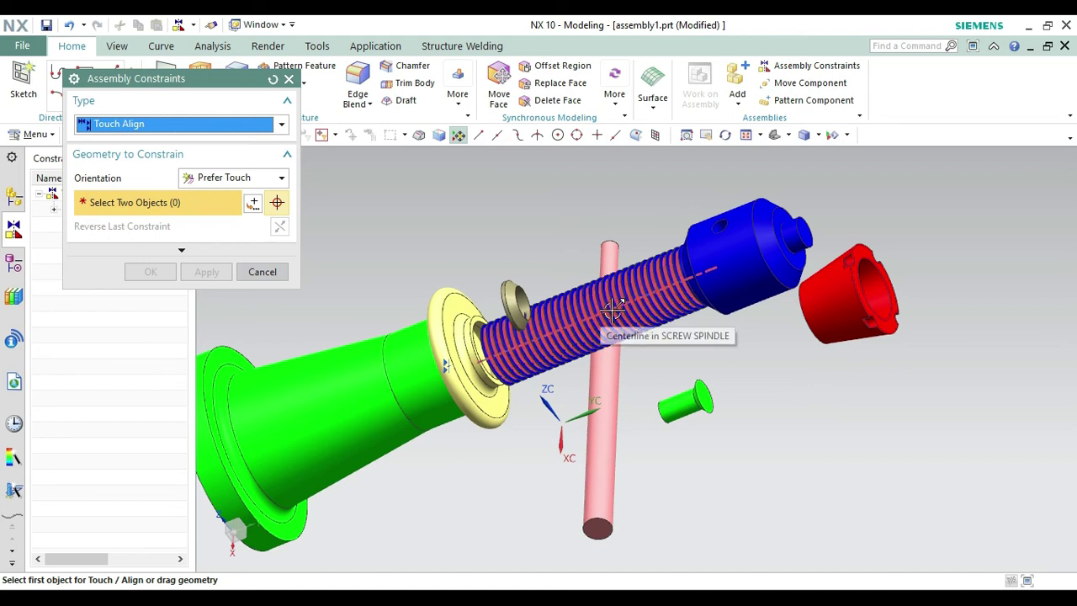
{"action": "left_click", "coordinate": [613, 310]}
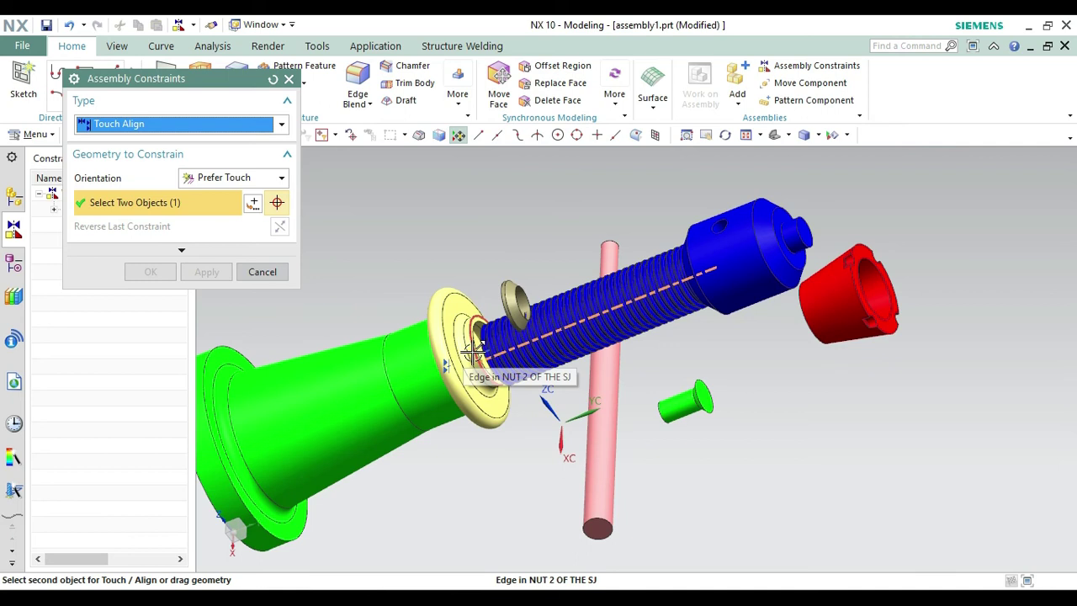
{"action": "right_click", "coordinate": [539, 436]}
{"action": "key", "text": "F7"}
{"action": "mouse_move", "coordinate": [471, 255]}
{"action": "left_mouse_down"}
{"action": "mouse_move", "coordinate": [457, 260]}
{"action": "mouse_move", "coordinate": [472, 269]}
{"action": "left_mouse_up"}
{"action": "key", "text": "Escape"}
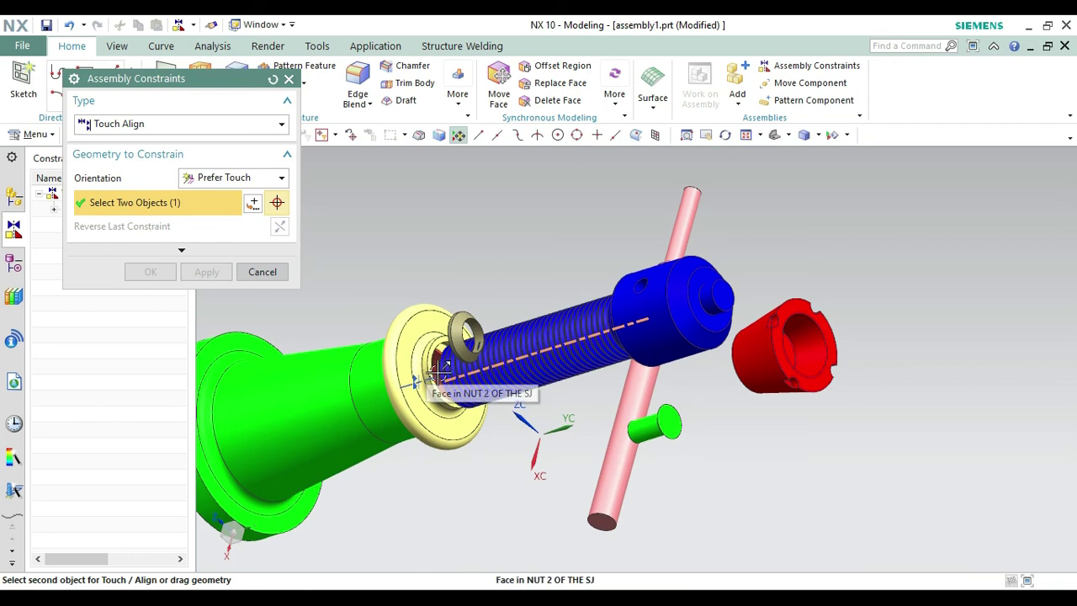
{"action": "left_click", "coordinate": [433, 376]}
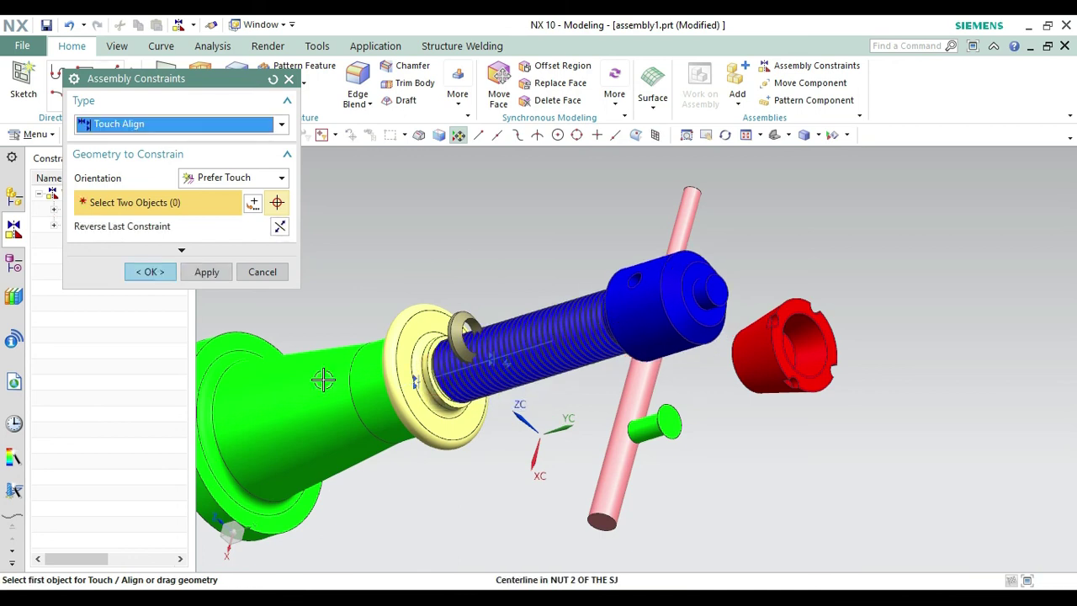
{"action": "left_click", "coordinate": [148, 273]}
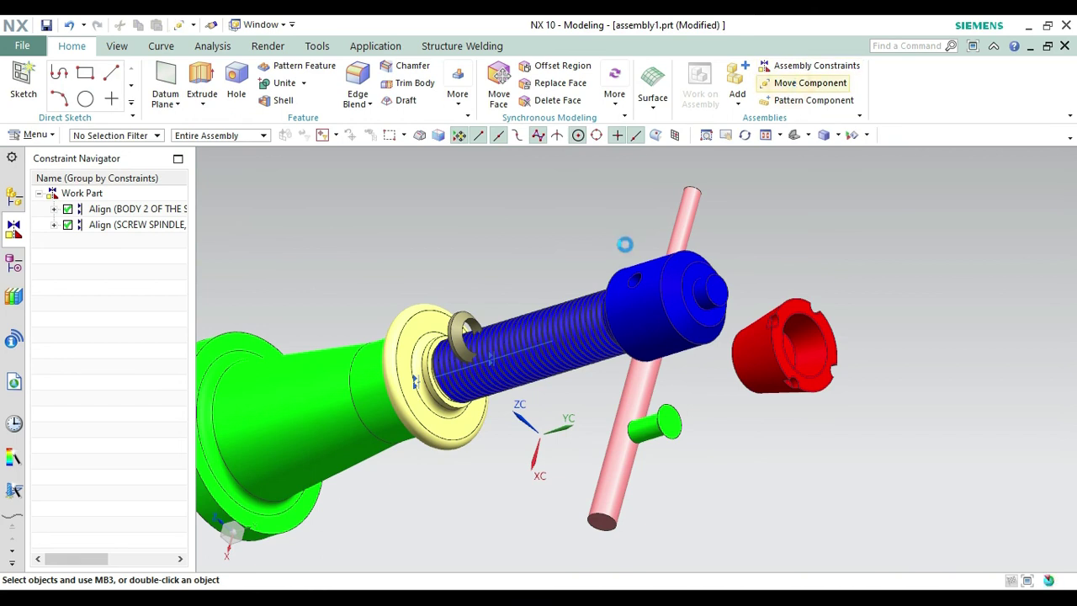
- Move WASHER OF SJ away from the spindle thread, to about X -60.8, Y 269.7, Z 89.3
{"action": "left_click", "coordinate": [810, 83]}
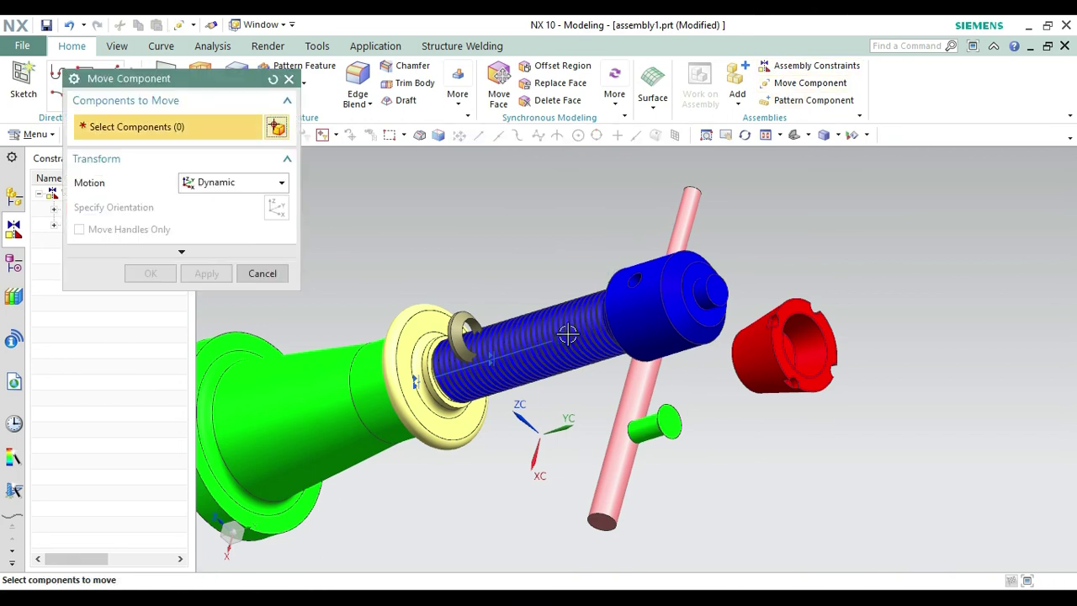
{"action": "left_click", "coordinate": [463, 322]}
{"action": "left_click", "coordinate": [144, 207]}
{"action": "left_click_drag", "start_coordinate": [467, 330], "coordinate": [770, 198]}
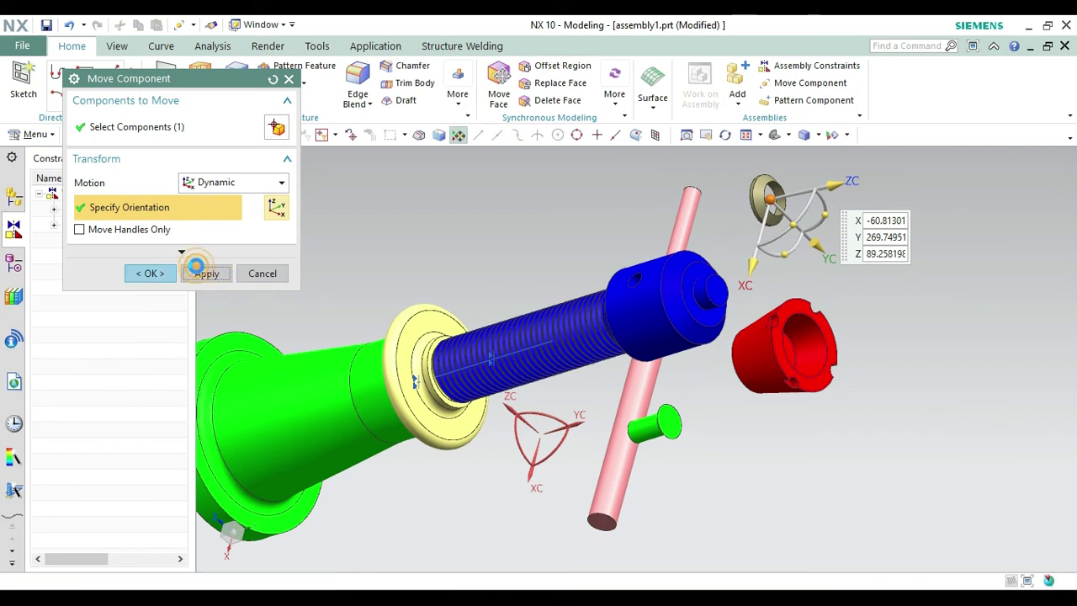
{"action": "left_click", "coordinate": [207, 273]}
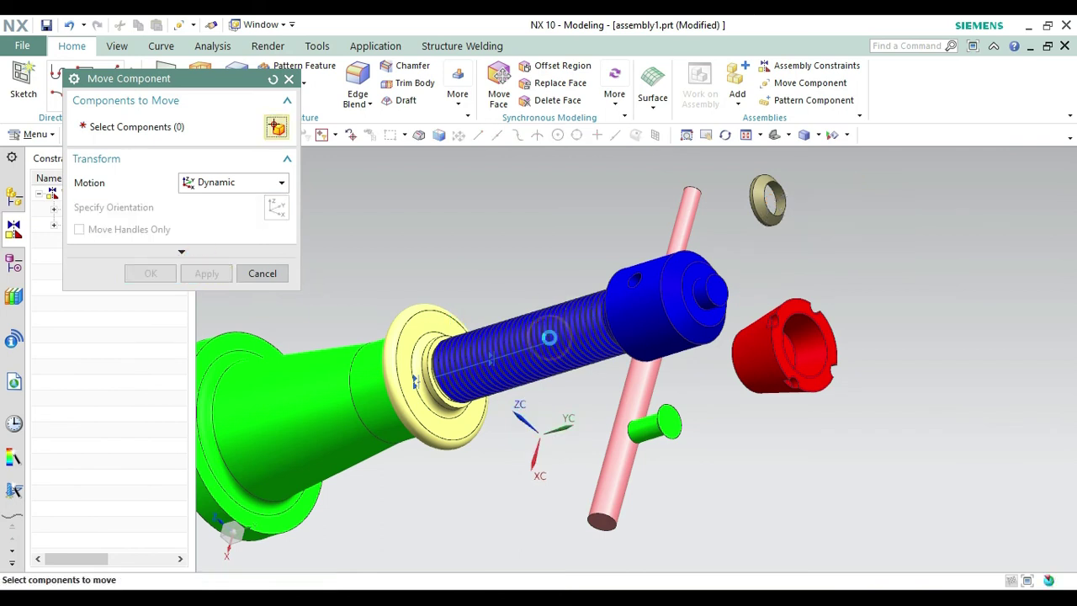
- Move SCREW SPINDLE along the Y axis into the nut, to about Y 8.6
{"action": "left_click", "coordinate": [549, 337]}
{"action": "left_click", "coordinate": [101, 209]}
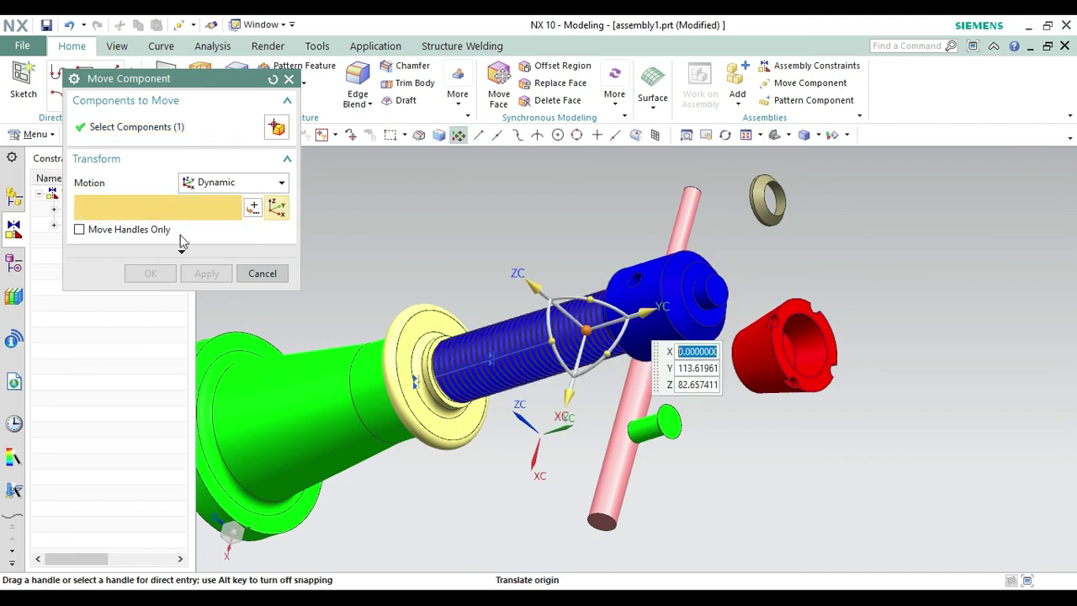
{"action": "left_click_drag", "start_coordinate": [633, 316], "coordinate": [528, 356]}
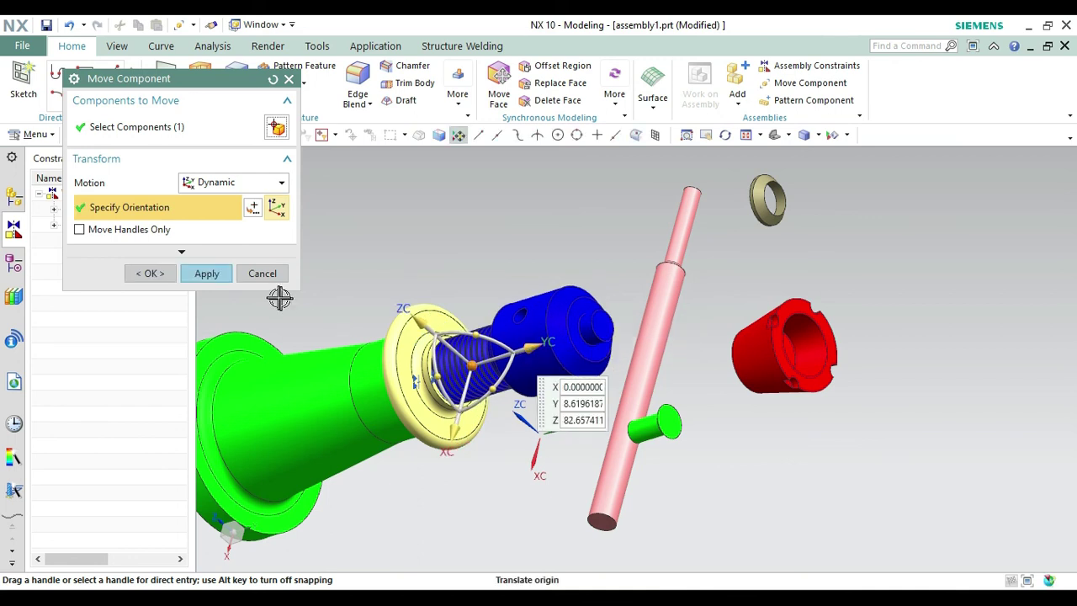
{"action": "left_click", "coordinate": [150, 273]}
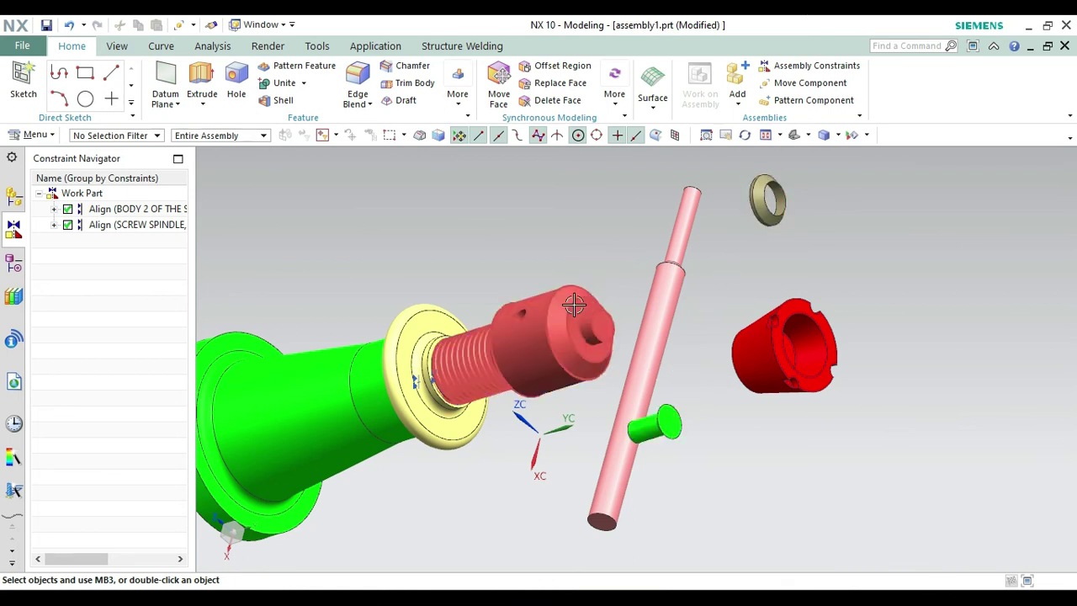
- Move WASHER OF SJ in front of the spindle's head, over the upper part of the tommy bar
{"action": "left_click", "coordinate": [774, 84]}
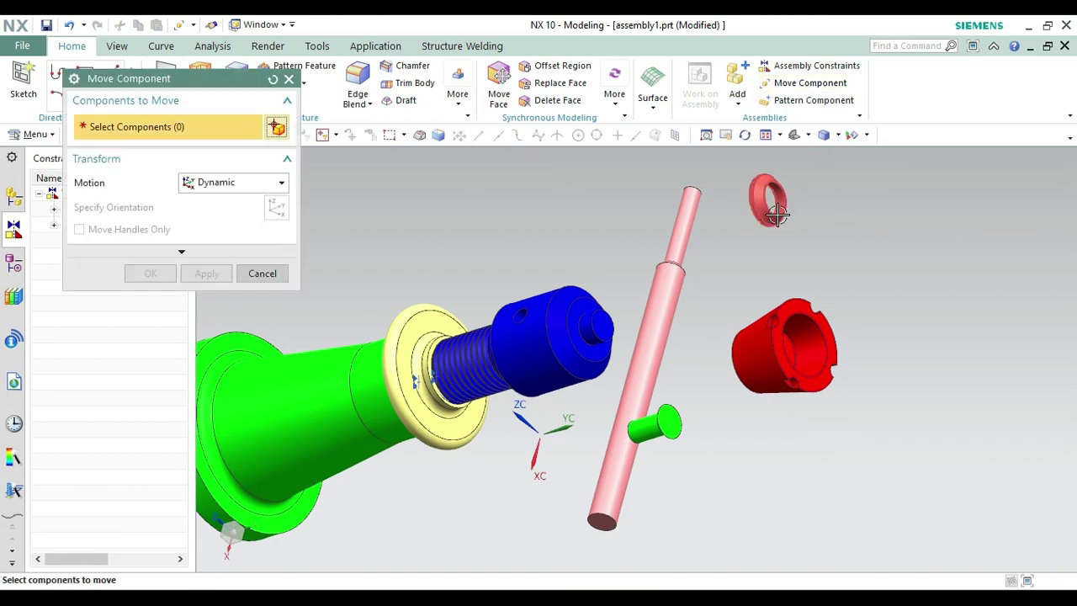
{"action": "left_click", "coordinate": [766, 201]}
{"action": "left_click", "coordinate": [194, 209]}
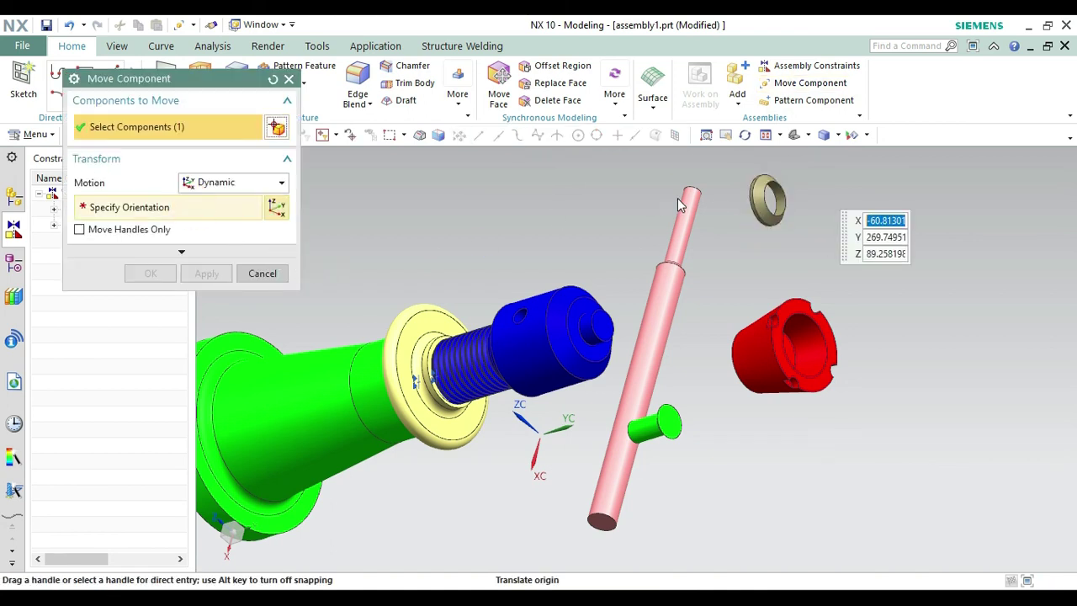
{"action": "left_click_drag", "start_coordinate": [637, 296], "coordinate": [661, 316]}
{"action": "left_click", "coordinate": [151, 273]}
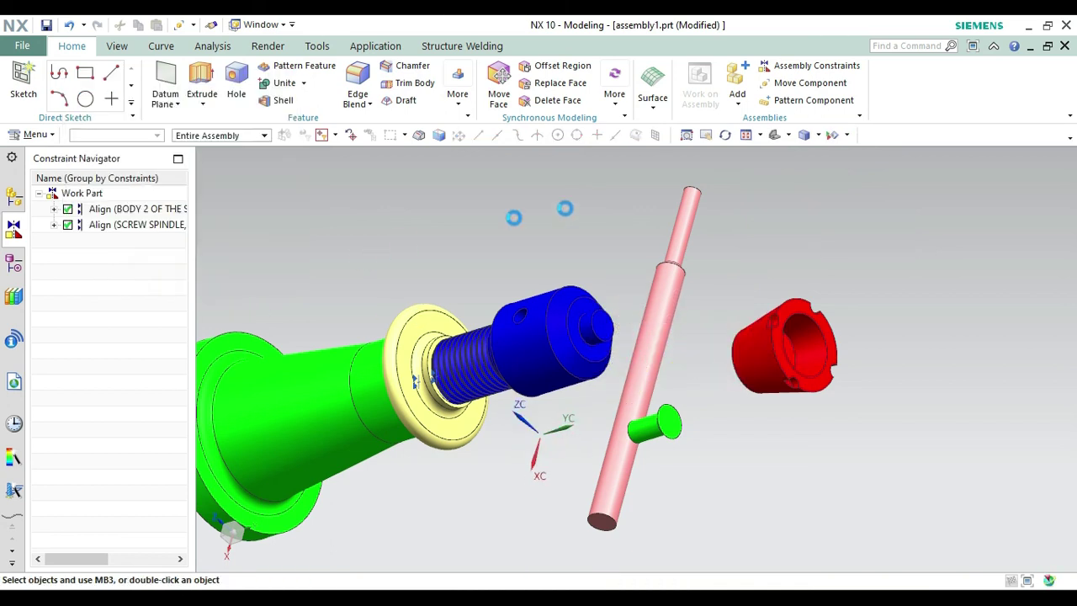
- Add a Touch Align assembly constraint between the centerlines of WASHER OF SJ and the spindle's end pin
{"action": "left_click", "coordinate": [779, 66]}
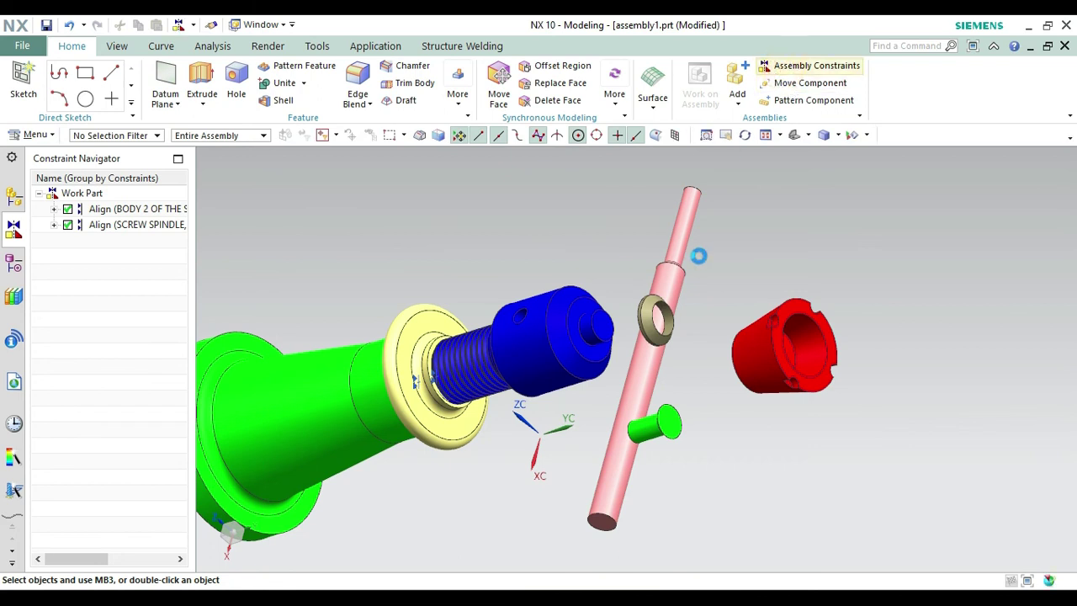
{"action": "left_click", "coordinate": [660, 314]}
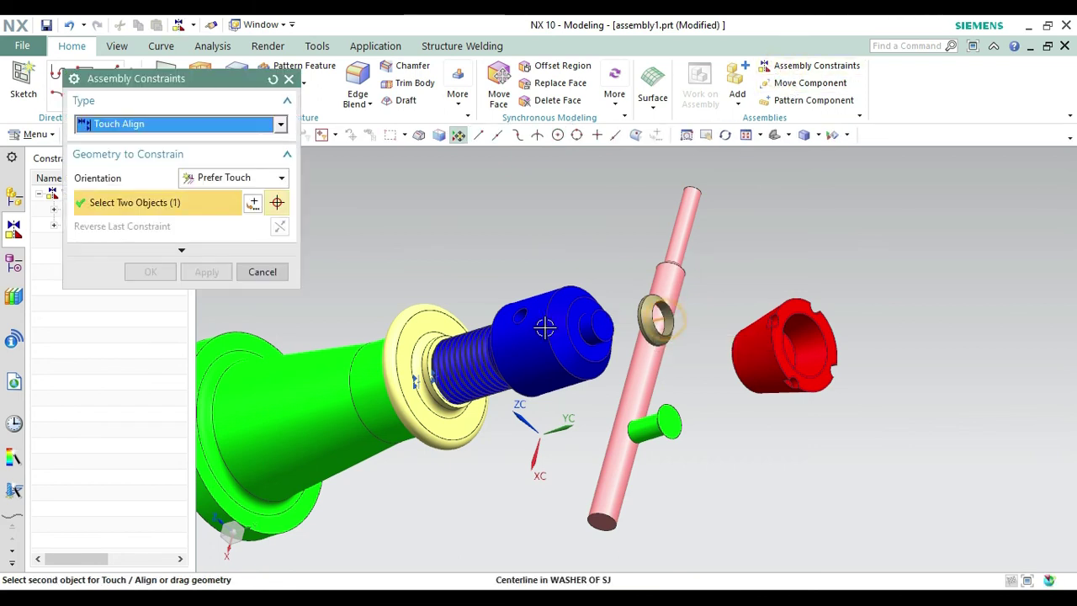
{"action": "left_click", "coordinate": [589, 332]}
{"action": "left_click", "coordinate": [724, 343]}
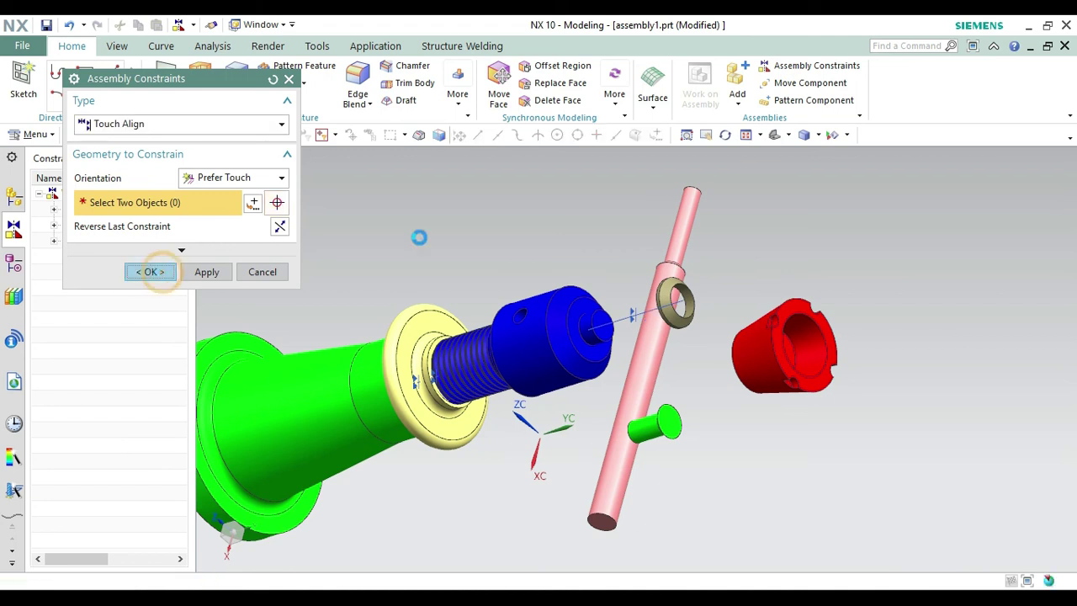
{"action": "left_click", "coordinate": [150, 272]}
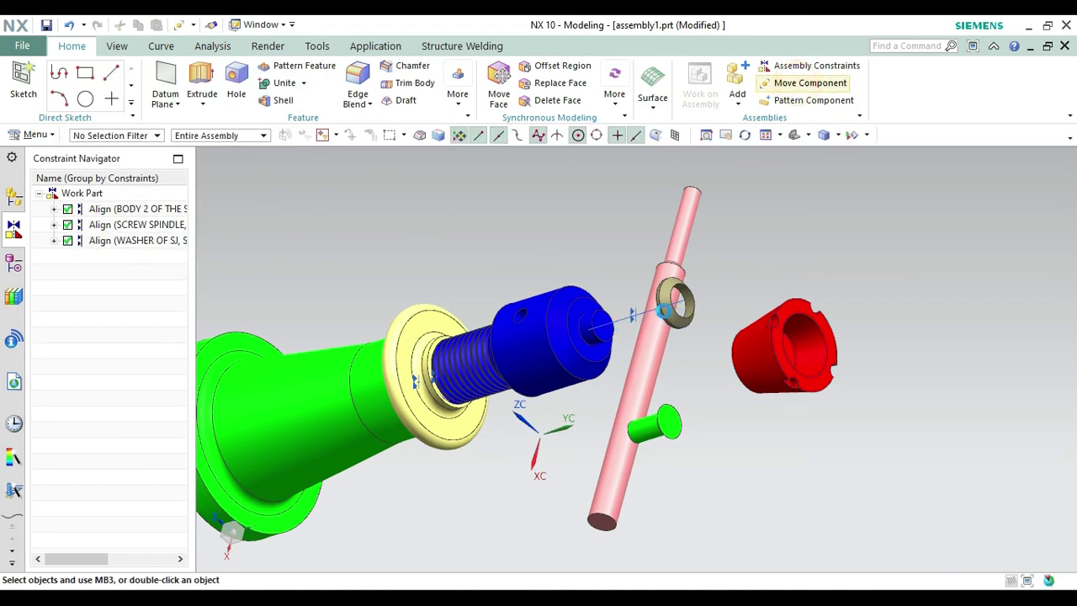
- Move WASHER OF SJ by -75 along its Z axis onto the spindle's end pin, to about Y 122.9
{"action": "left_click", "coordinate": [655, 315]}
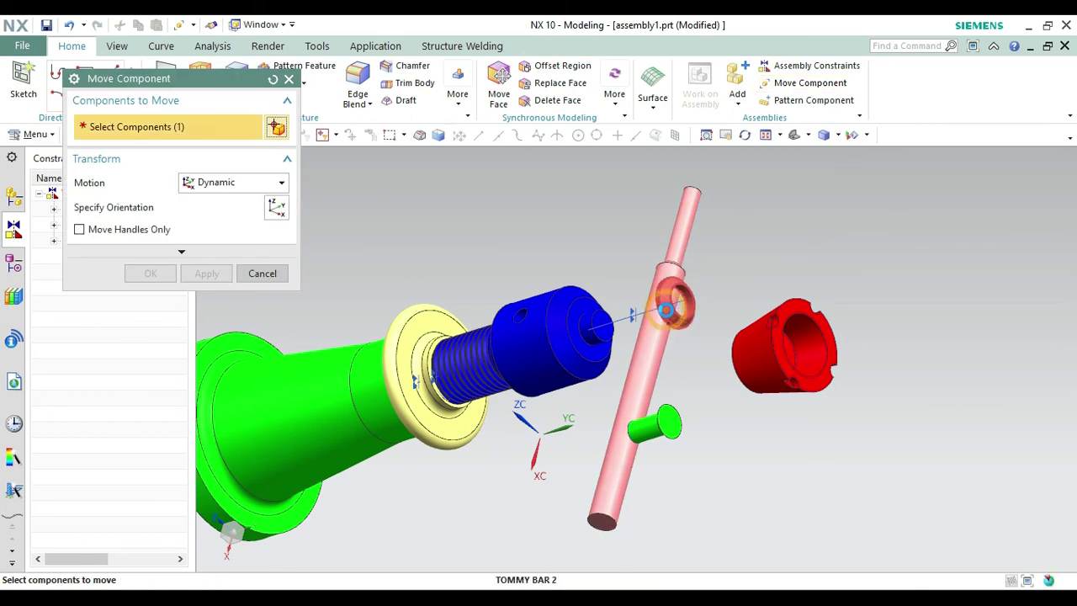
{"action": "left_click", "coordinate": [156, 217]}
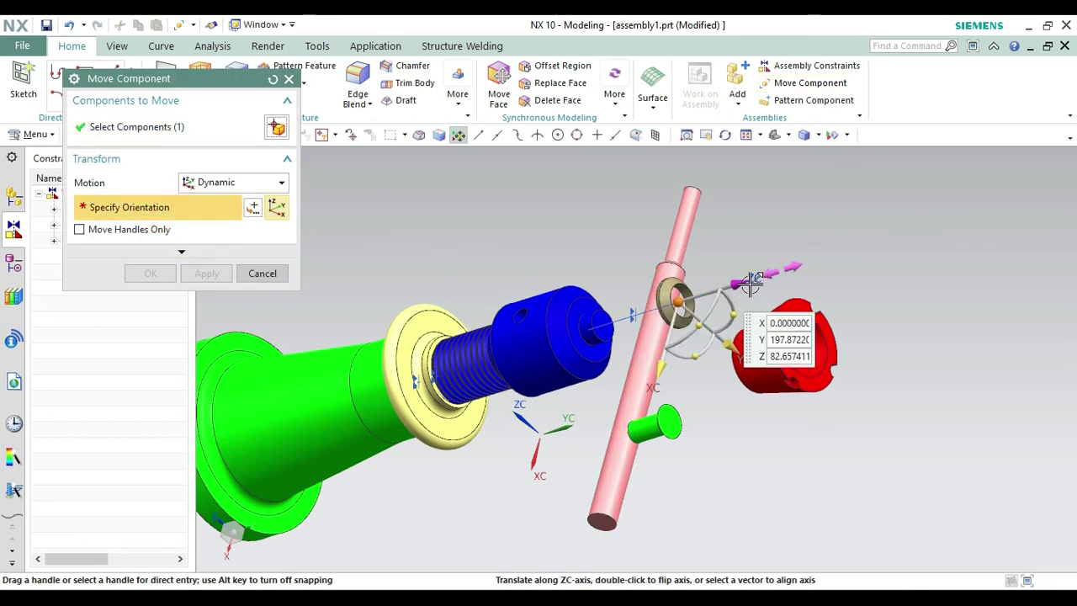
{"action": "left_click_drag", "start_coordinate": [741, 288], "coordinate": [655, 318]}
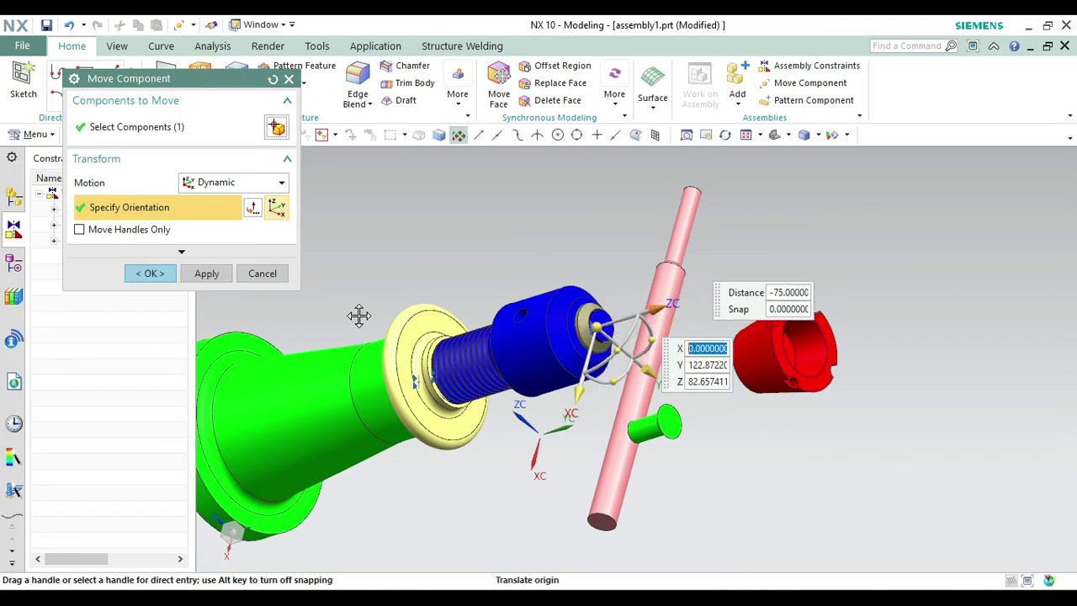
{"action": "left_click", "coordinate": [152, 274]}
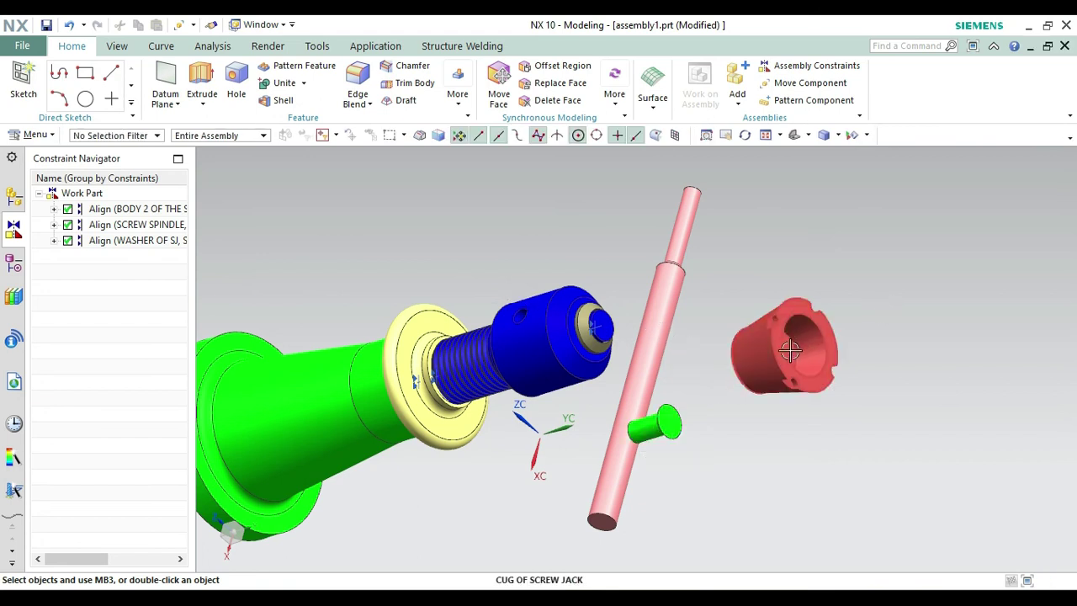
- Move SCREW OF SJ close to the small end of CUG OF SCREW JACK
{"action": "right_click", "coordinate": [688, 354]}
{"action": "left_click", "coordinate": [698, 154]}
{"action": "left_click_drag", "start_coordinate": [685, 390], "coordinate": [734, 356]}
{"action": "key", "text": "Escape"}
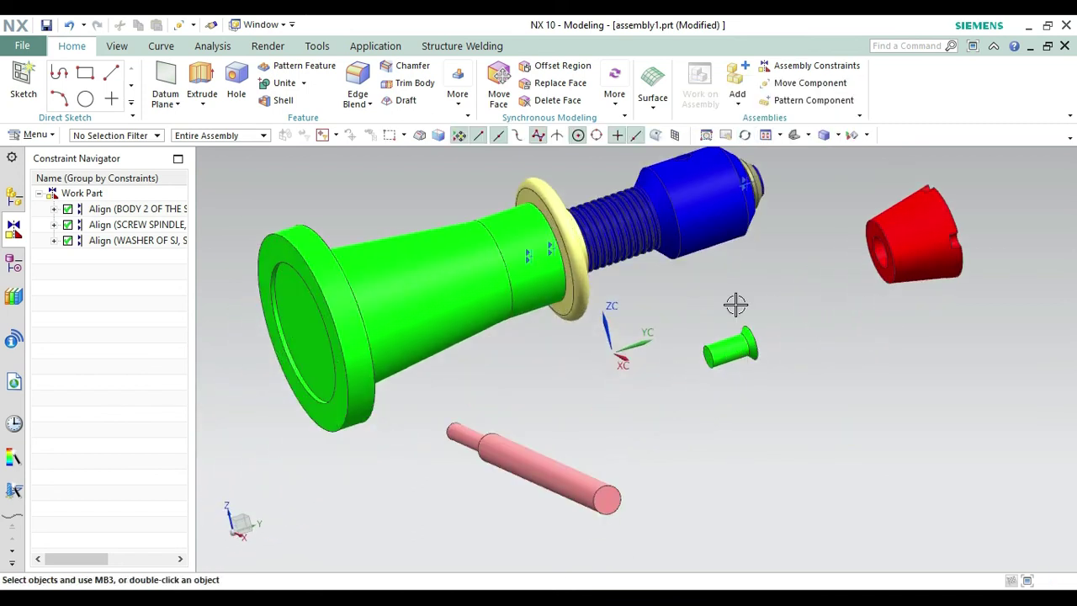
{"action": "left_click", "coordinate": [800, 83]}
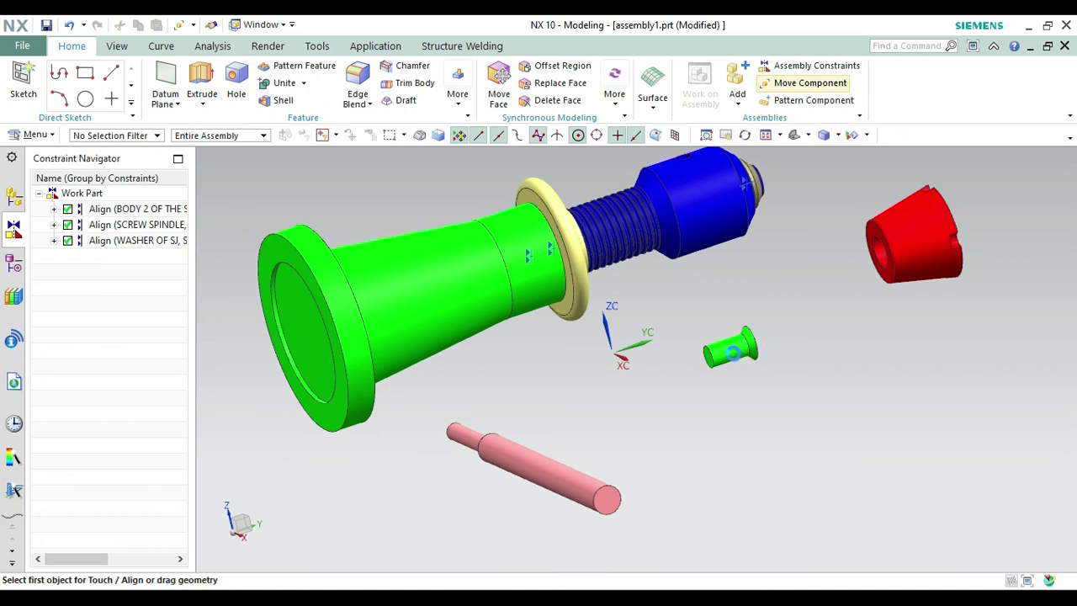
{"action": "left_click", "coordinate": [730, 349]}
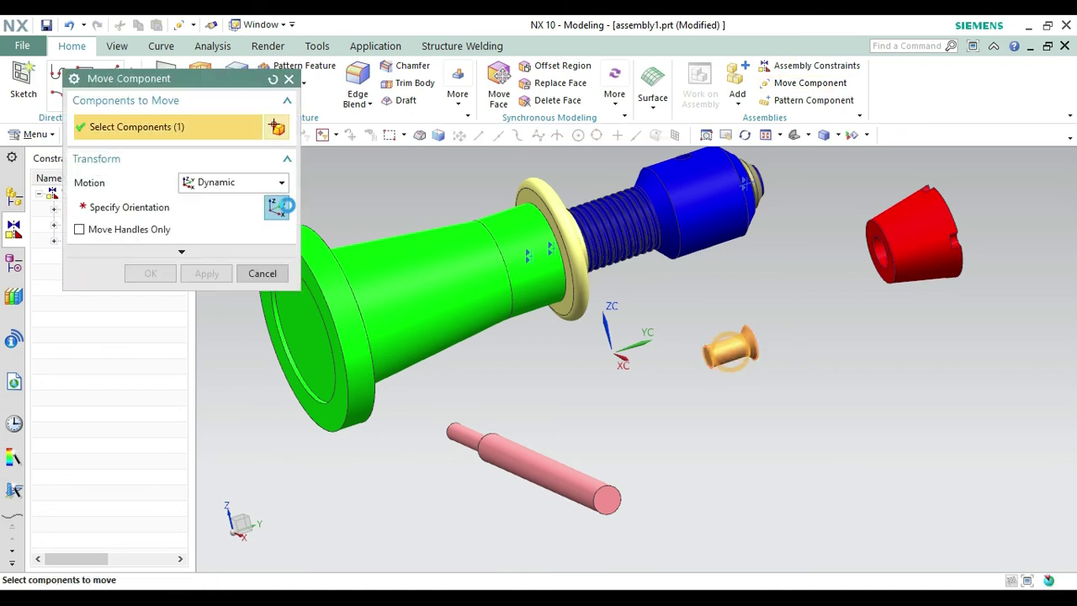
{"action": "left_click", "coordinate": [192, 210]}
{"action": "left_click_drag", "start_coordinate": [731, 349], "coordinate": [821, 278]}
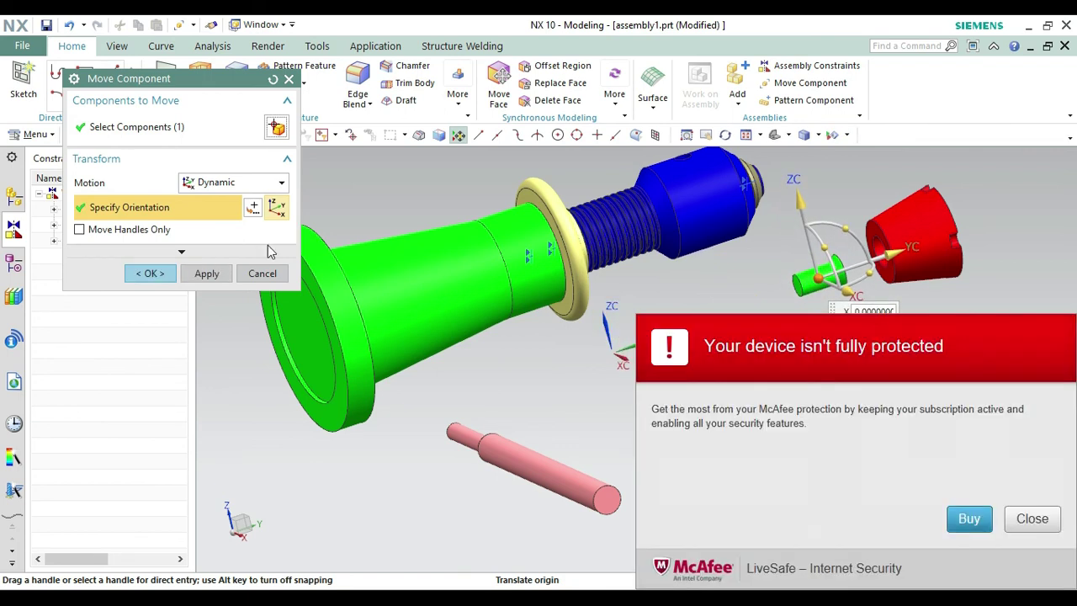
{"action": "left_click", "coordinate": [149, 274]}
{"action": "left_click", "coordinate": [1032, 522]}
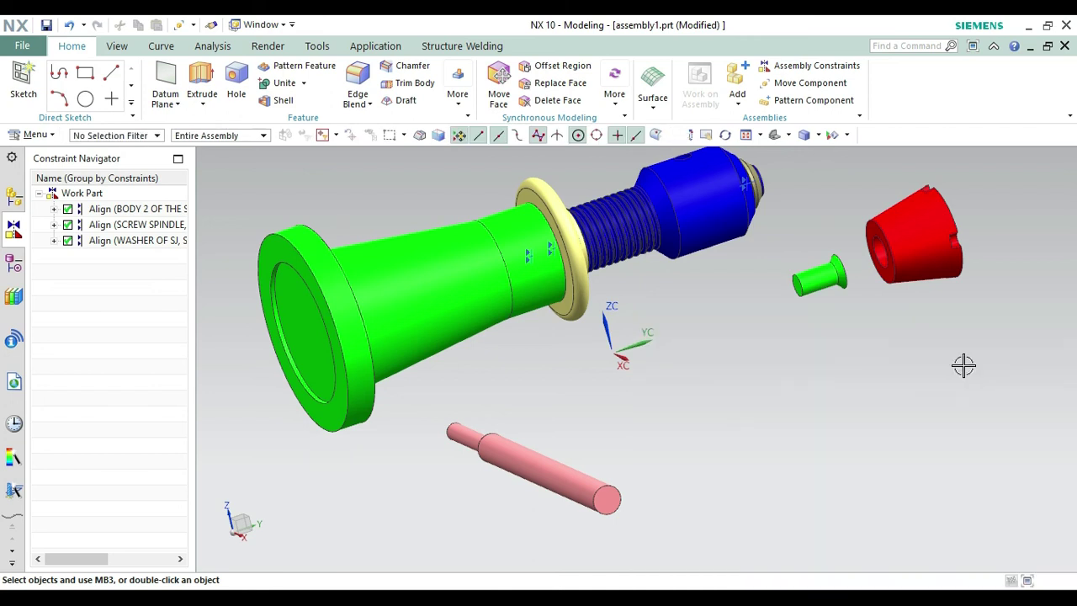
- Add a Touch Align assembly constraint with Prefer Touch orientation between the centerlines of SCREW OF SJ and CUG OF SCREW JACK
{"action": "left_click", "coordinate": [783, 69]}
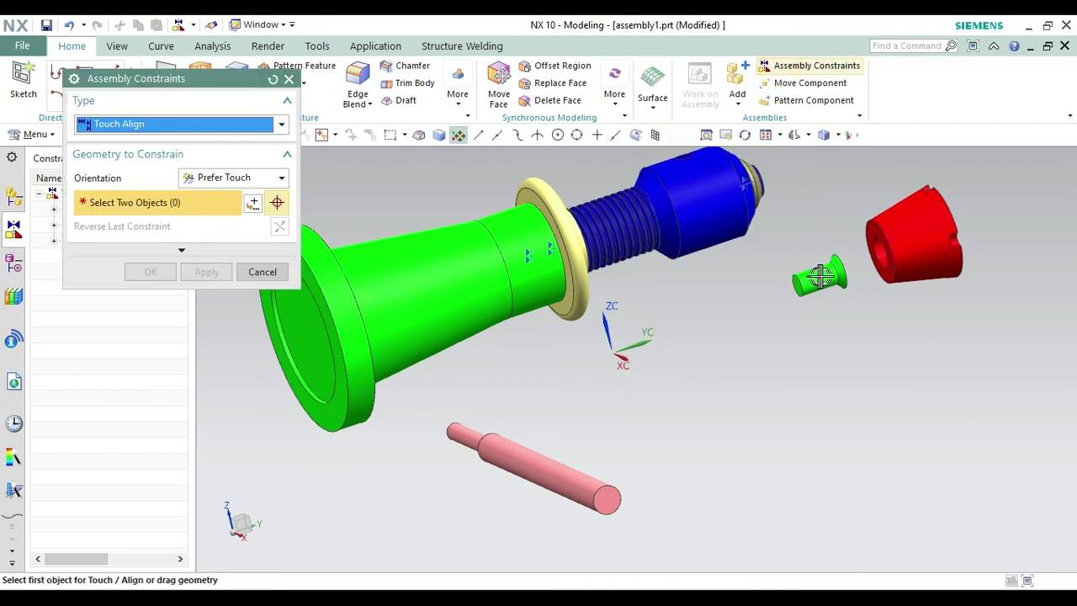
{"action": "left_click", "coordinate": [822, 278]}
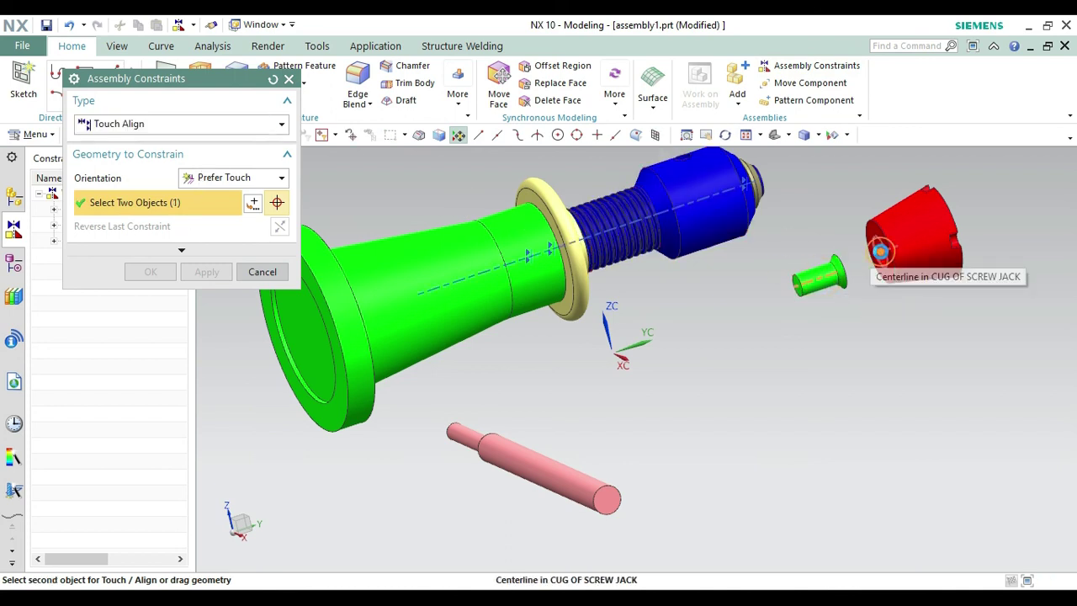
{"action": "left_click", "coordinate": [875, 249]}
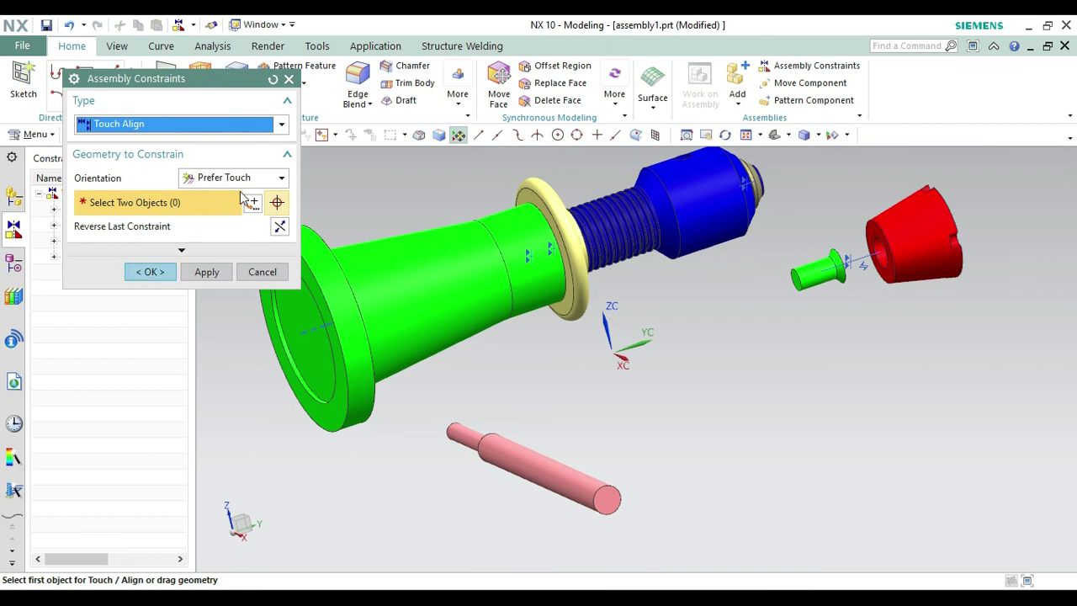
{"action": "left_click", "coordinate": [265, 178]}
{"action": "left_click", "coordinate": [248, 212]}
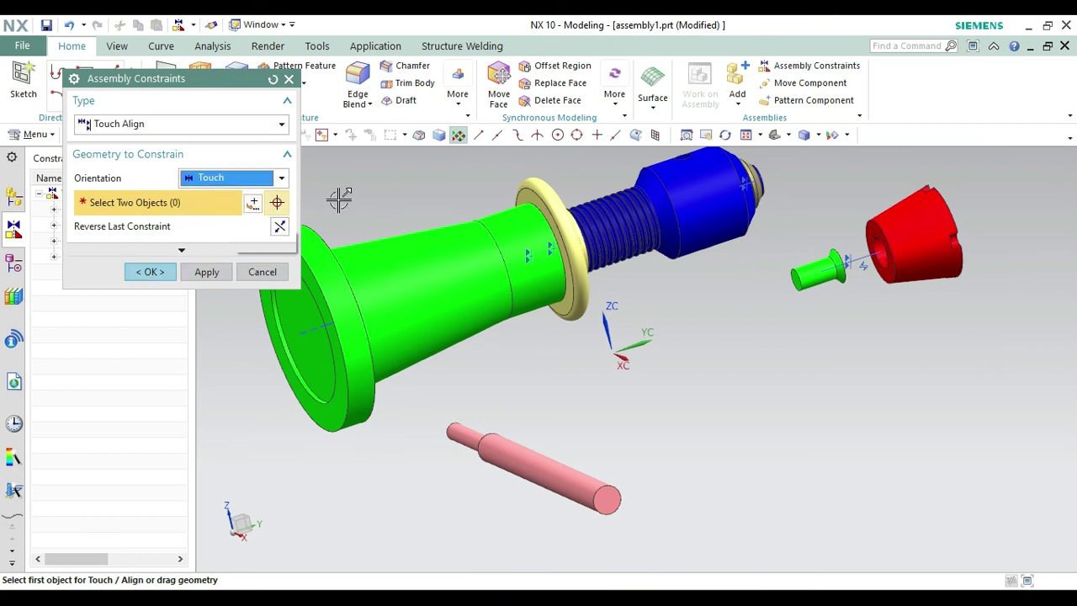
{"action": "left_click", "coordinate": [273, 182]}
{"action": "left_click", "coordinate": [258, 195]}
{"action": "left_click", "coordinate": [154, 270]}
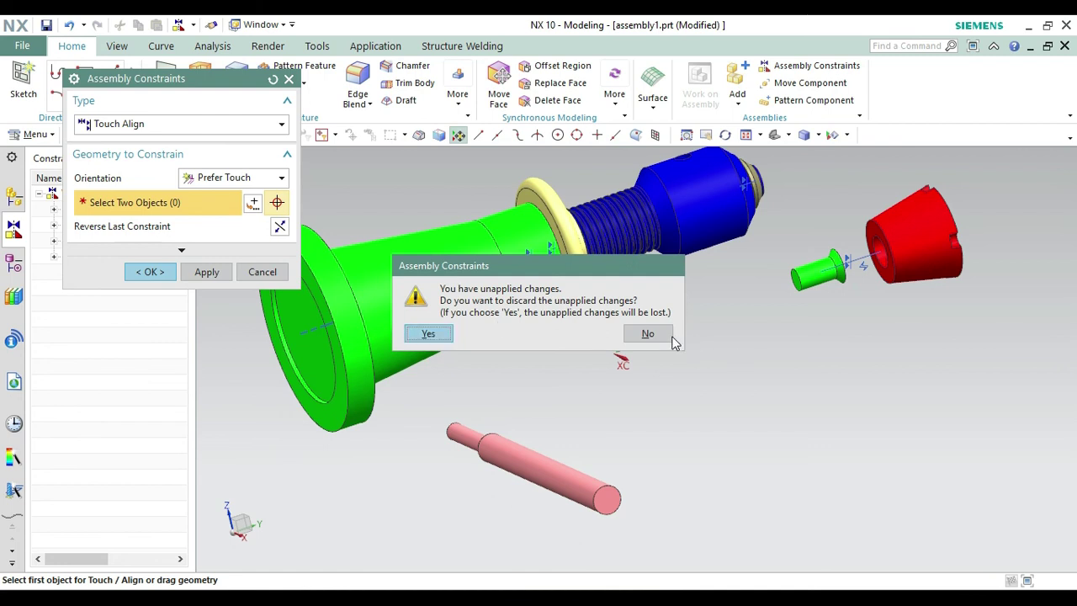
{"action": "left_click", "coordinate": [650, 334]}
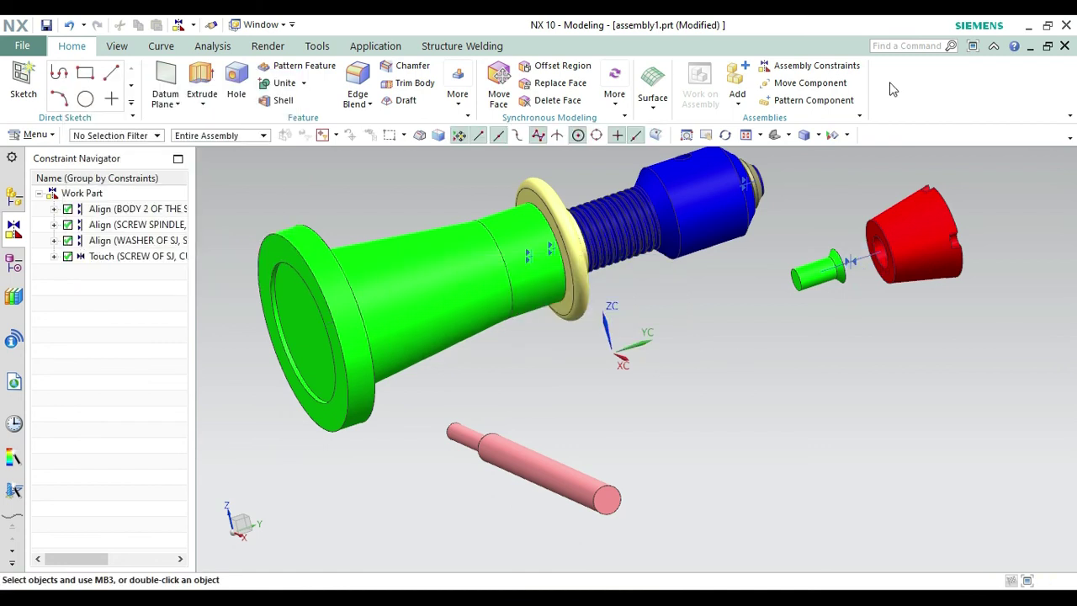
- Move SCREW OF SJ by 60 along the Y axis into the hole of CUG OF SCREW JACK
{"action": "left_click", "coordinate": [804, 83]}
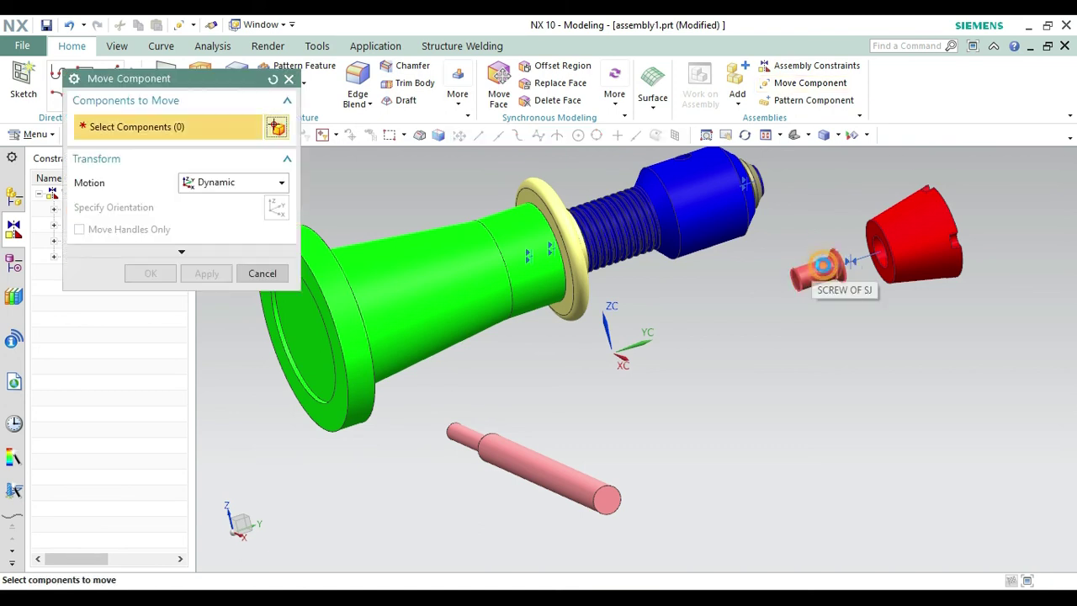
{"action": "left_click", "coordinate": [823, 266]}
{"action": "left_click", "coordinate": [163, 209]}
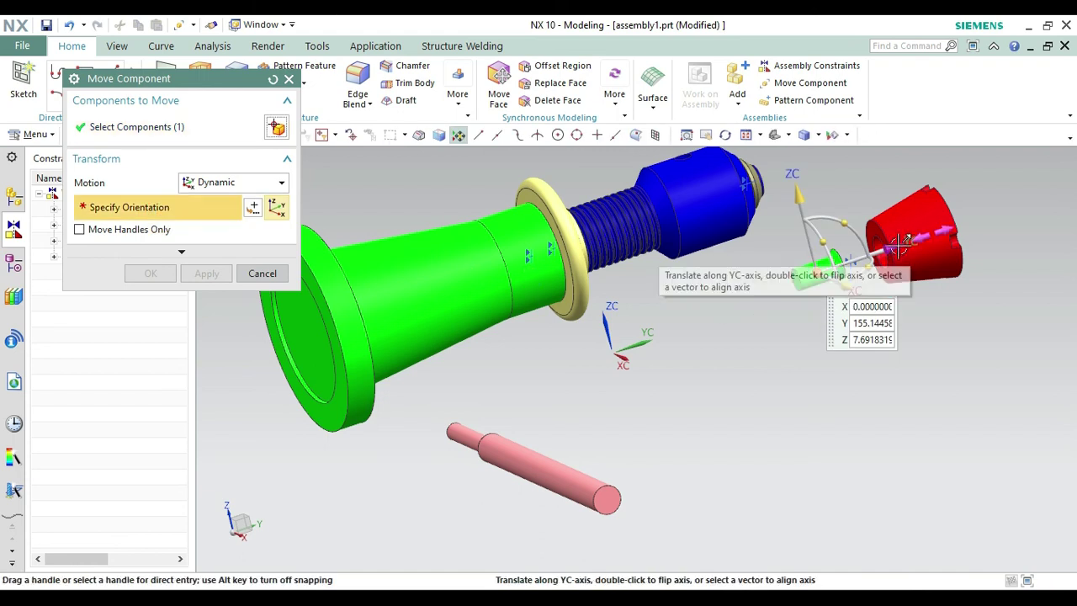
{"action": "left_click_drag", "start_coordinate": [913, 241], "coordinate": [967, 225]}
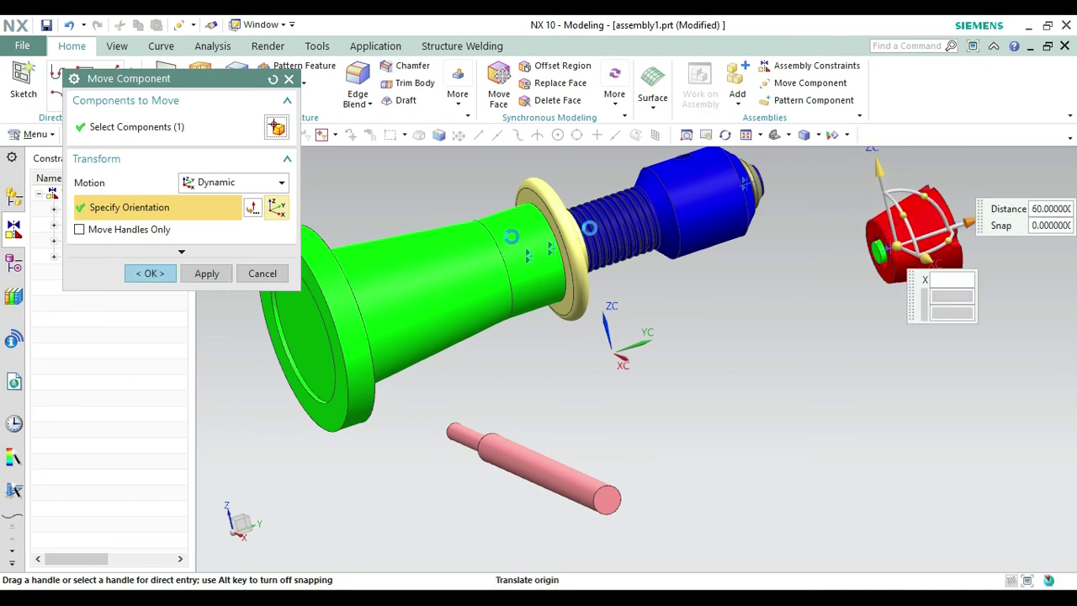
{"action": "left_click", "coordinate": [143, 273]}
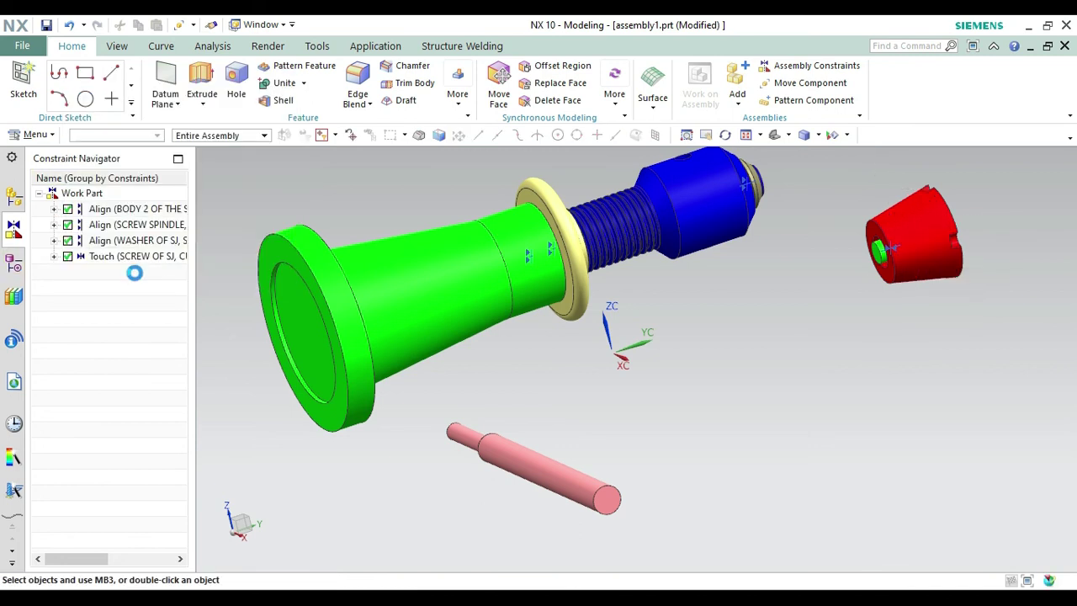
- Move CUG OF SCREW JACK and SCREW OF SJ together to just in front of the spindle's end pin
{"action": "right_click", "coordinate": [832, 242]}
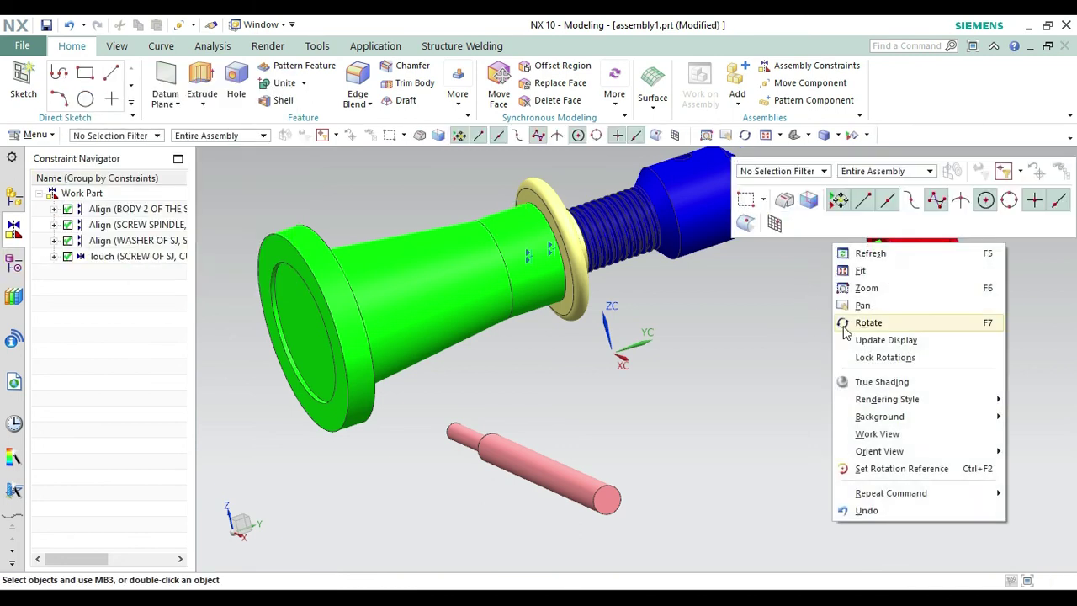
{"action": "left_click", "coordinate": [844, 324]}
{"action": "left_click_drag", "start_coordinate": [822, 298], "coordinate": [818, 325]}
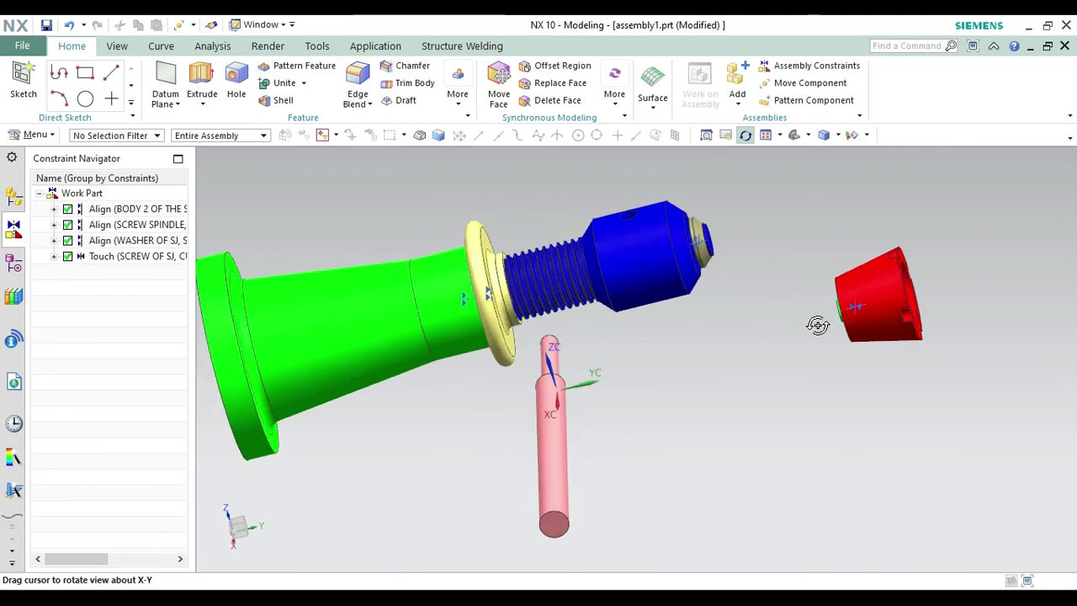
{"action": "key", "text": "Escape"}
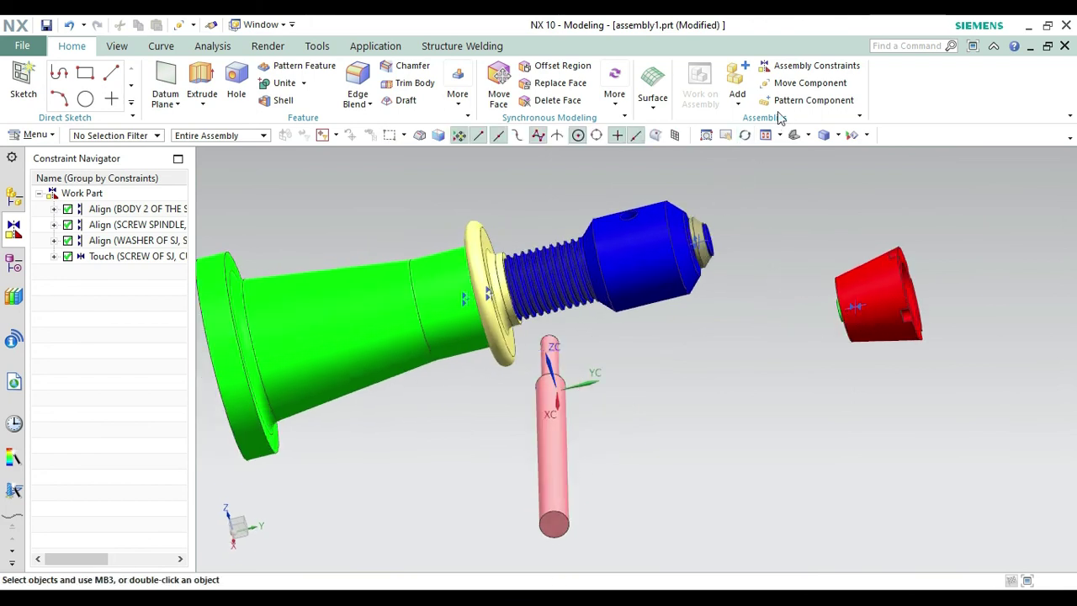
{"action": "left_click", "coordinate": [781, 83]}
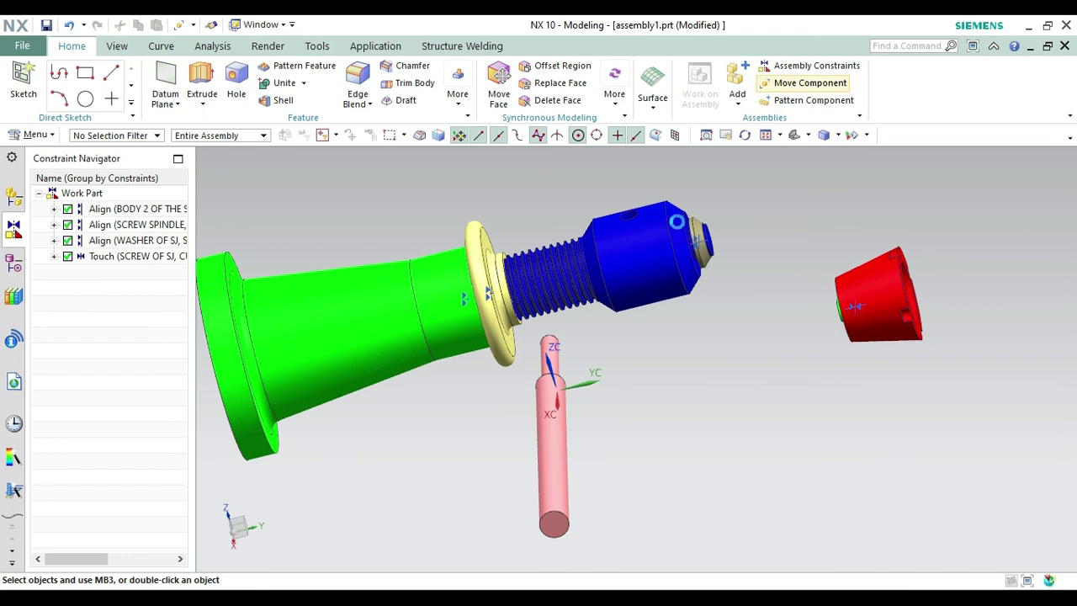
{"action": "left_click", "coordinate": [846, 299]}
{"action": "left_click", "coordinate": [531, 252]}
{"action": "left_click", "coordinate": [277, 212]}
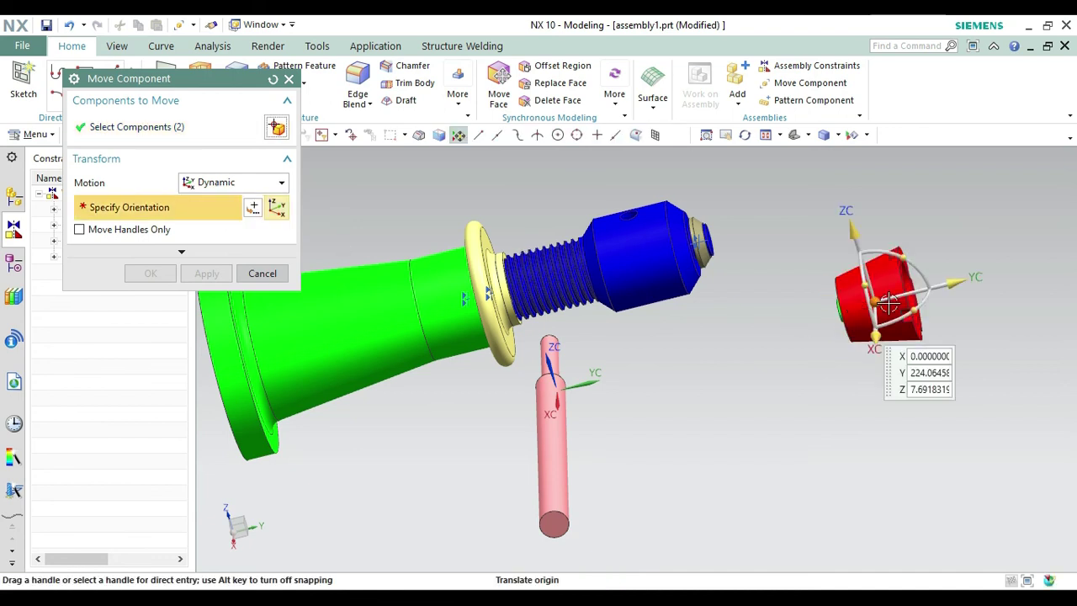
{"action": "left_click_drag", "start_coordinate": [858, 303], "coordinate": [766, 221]}
{"action": "left_click", "coordinate": [149, 273]}
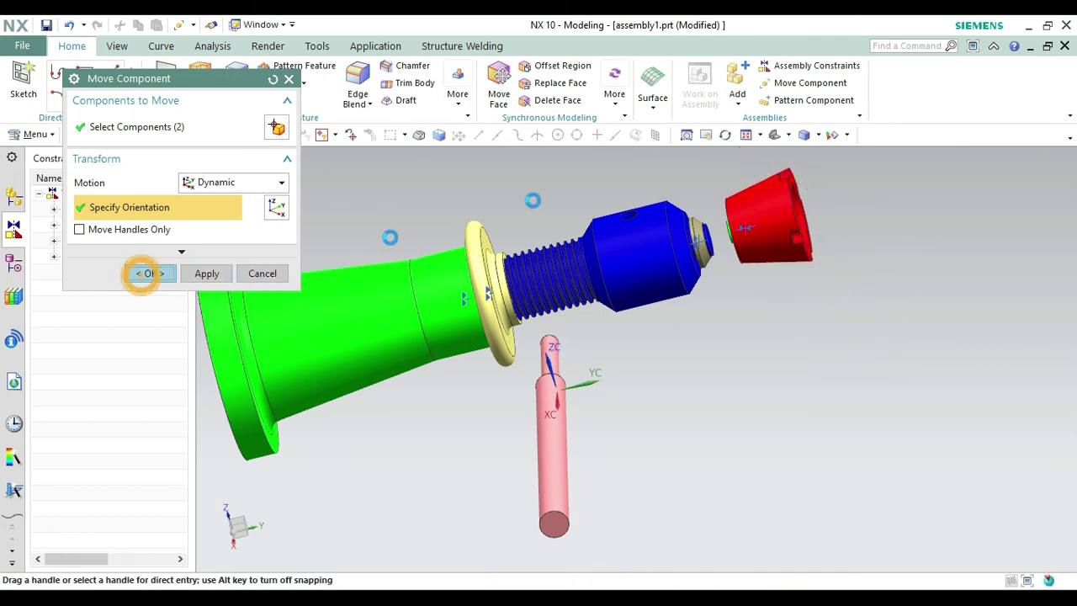
{"action": "left_click", "coordinate": [775, 71]}
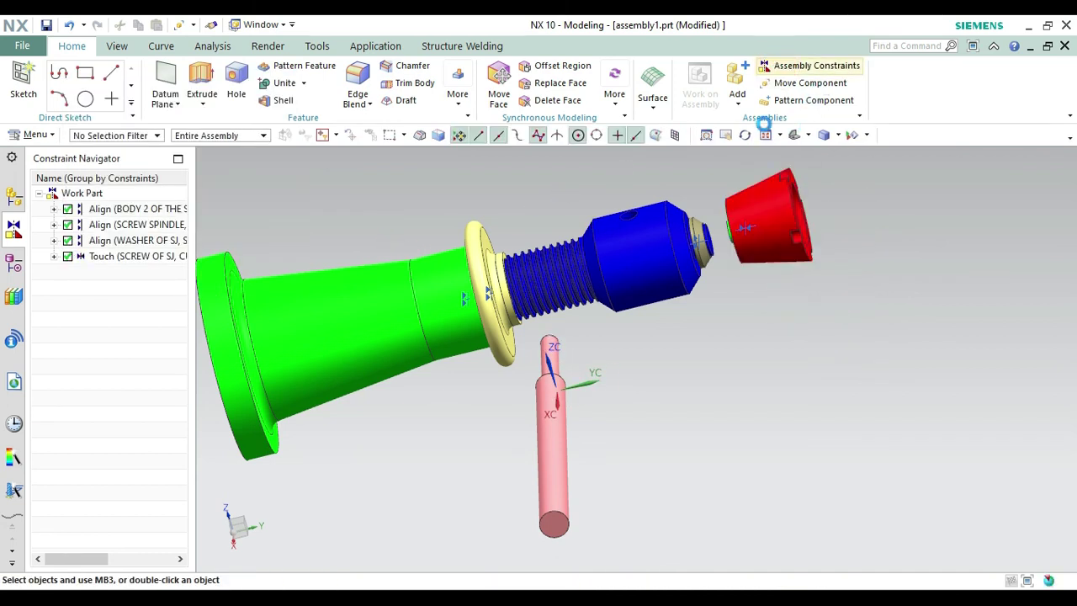
{"action": "left_click", "coordinate": [752, 224]}
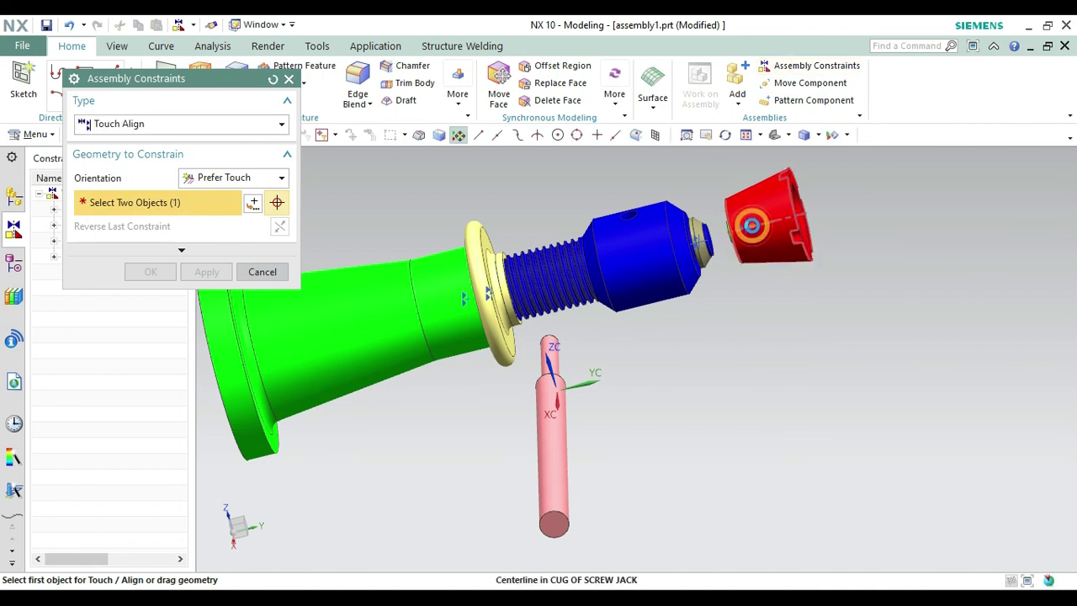
{"action": "left_click", "coordinate": [697, 244]}
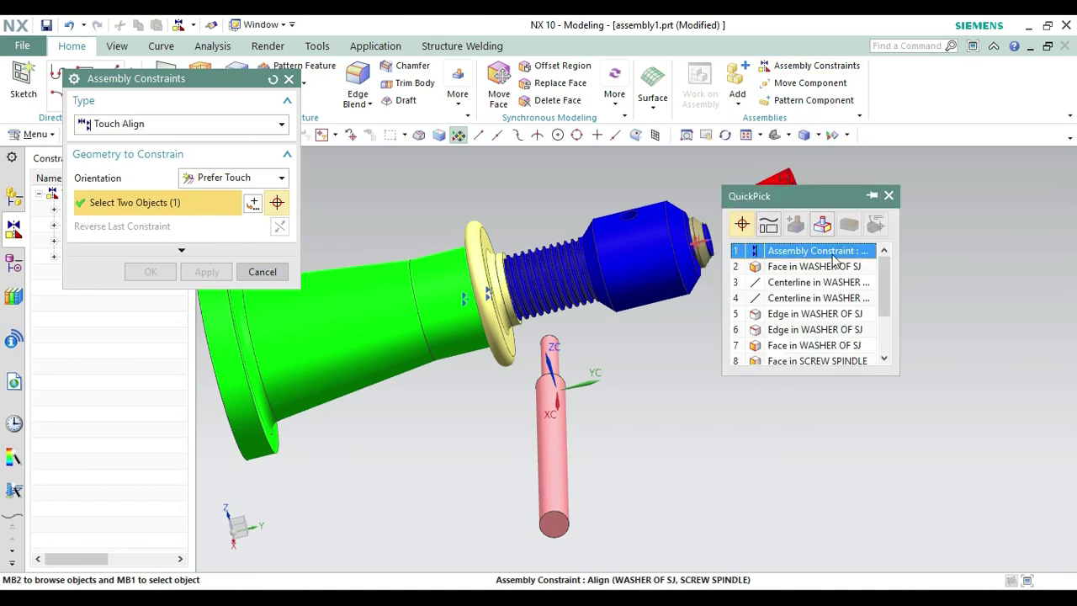
{"action": "left_click", "coordinate": [840, 253]}
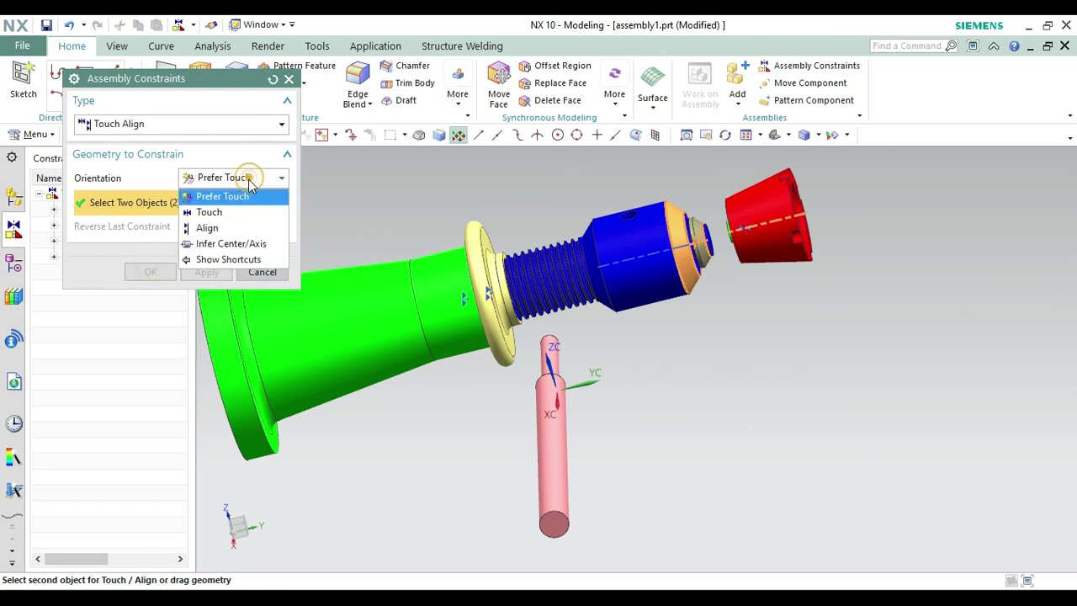
{"action": "left_click", "coordinate": [262, 271]}
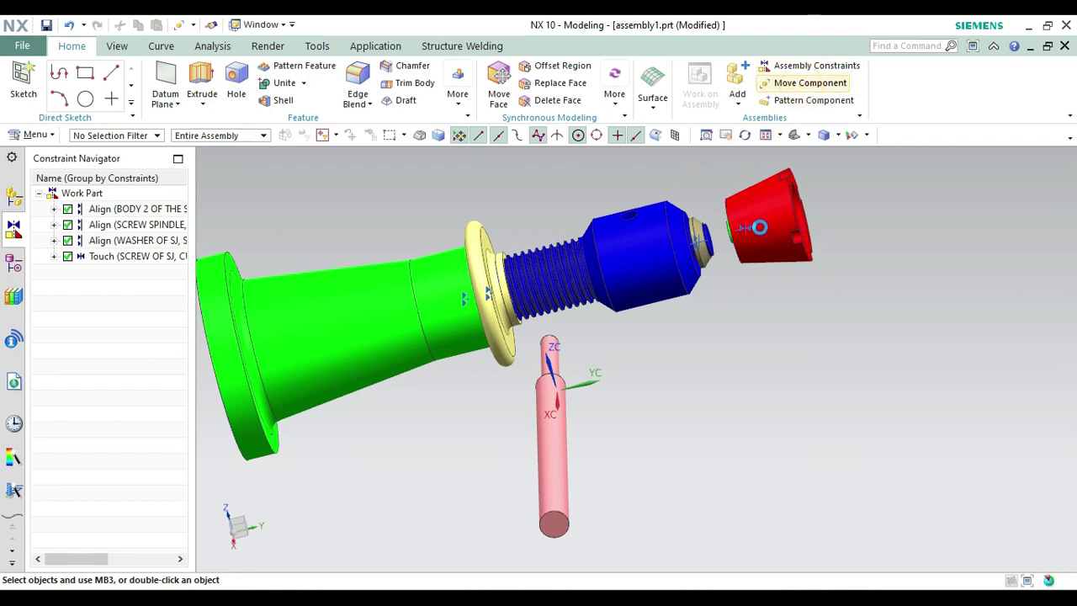
- Move CUG OF SCREW JACK and SCREW OF SJ together against the spindle's head, over its washer and end pin
{"action": "left_click", "coordinate": [755, 219]}
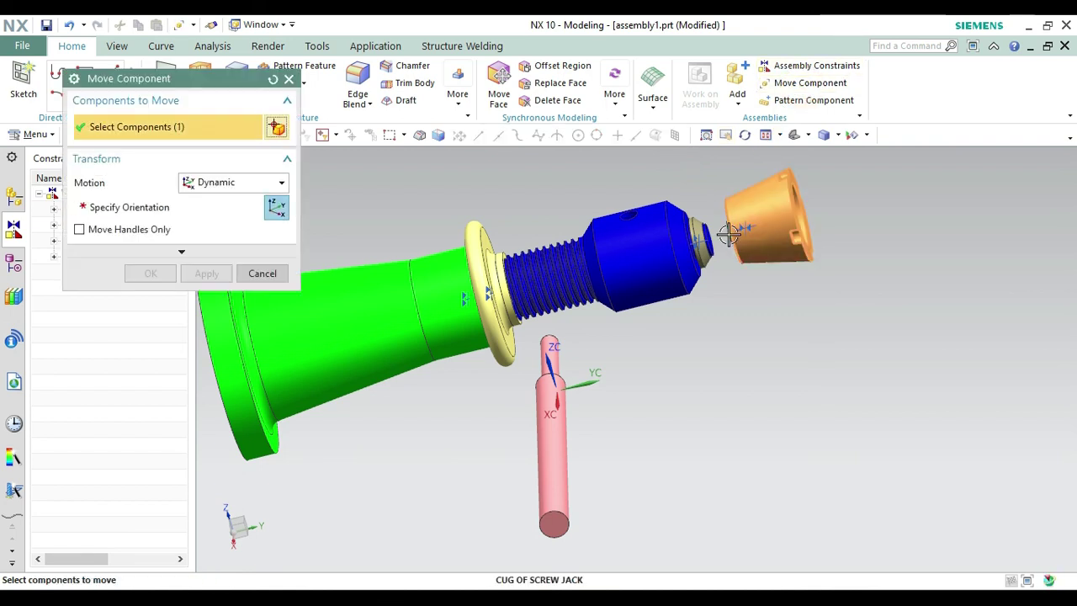
{"action": "left_click", "coordinate": [729, 231]}
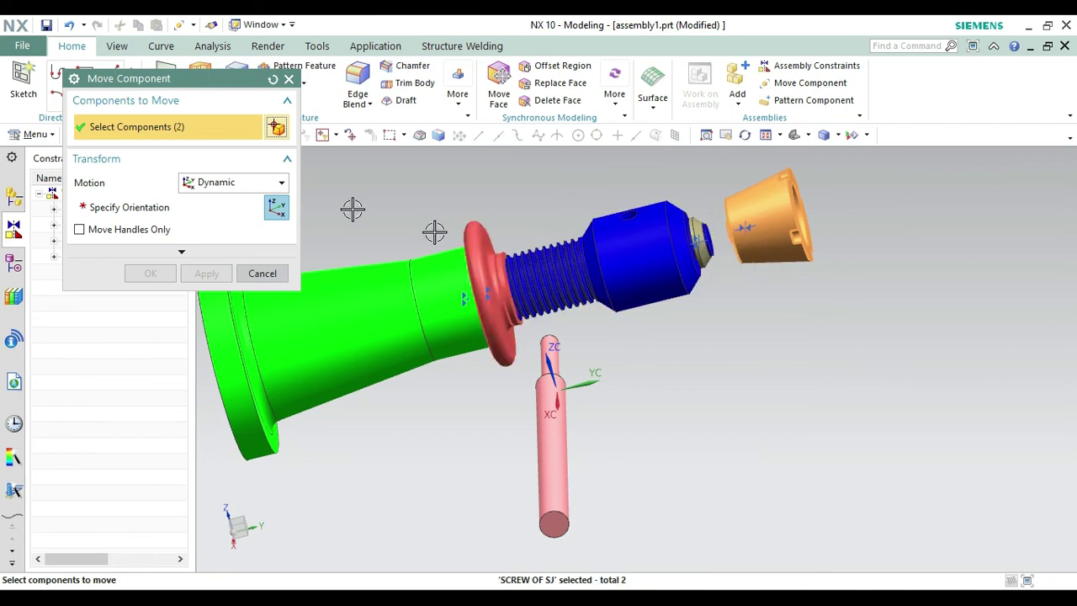
{"action": "left_click", "coordinate": [211, 209]}
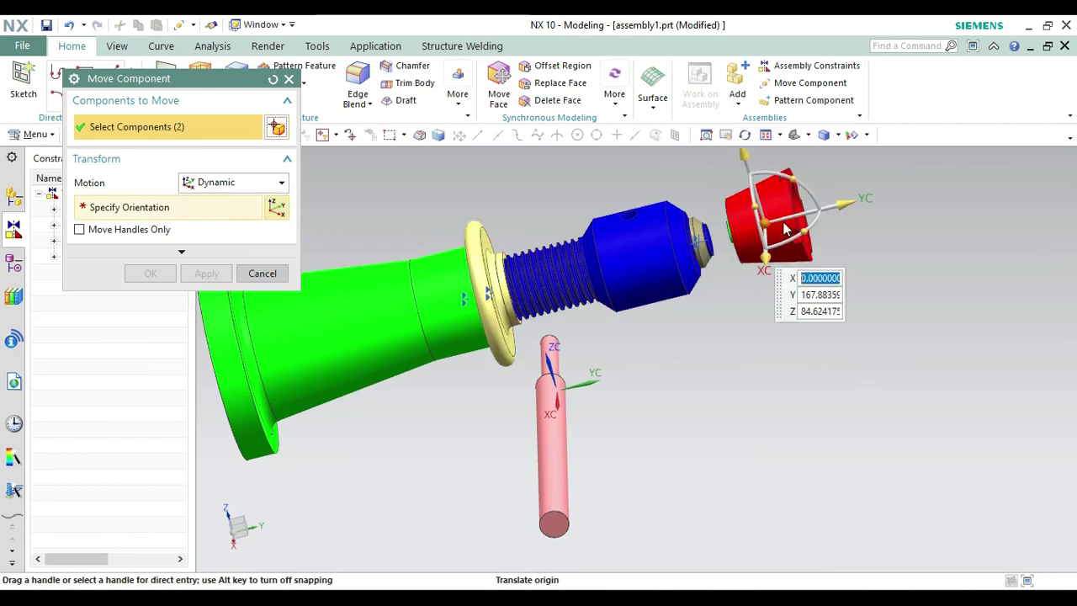
{"action": "left_click", "coordinate": [838, 208]}
{"action": "left_click_drag", "start_coordinate": [837, 208], "coordinate": [795, 222]}
{"action": "left_click", "coordinate": [153, 278]}
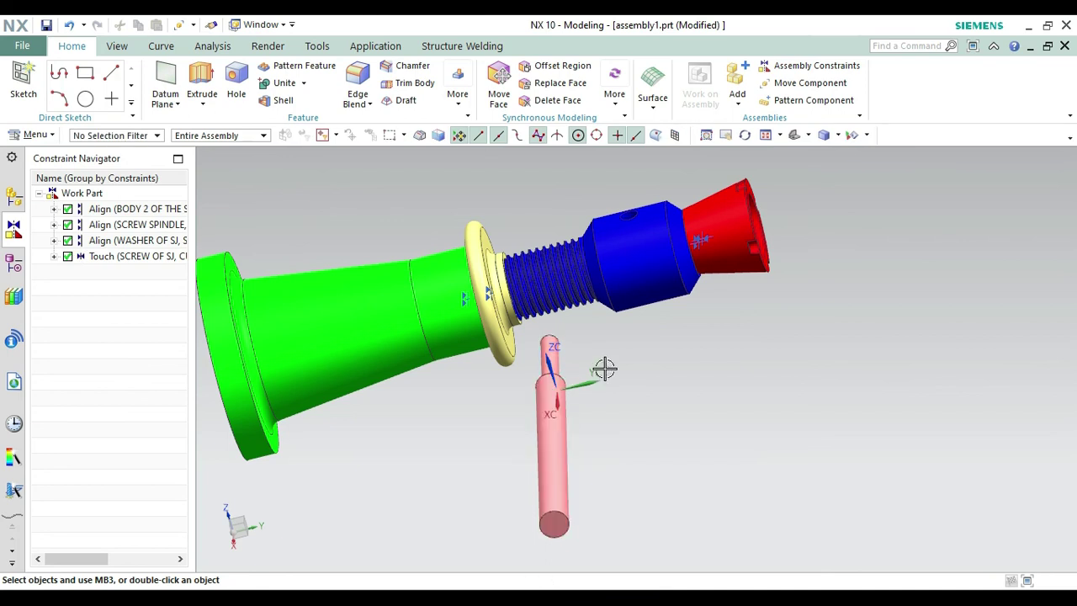
- Move TOMMY BAR 2 clear of the jack beside the spindle head and rotate it so its thin end points toward the spindle's cross hole
{"action": "right_click", "coordinate": [807, 330]}
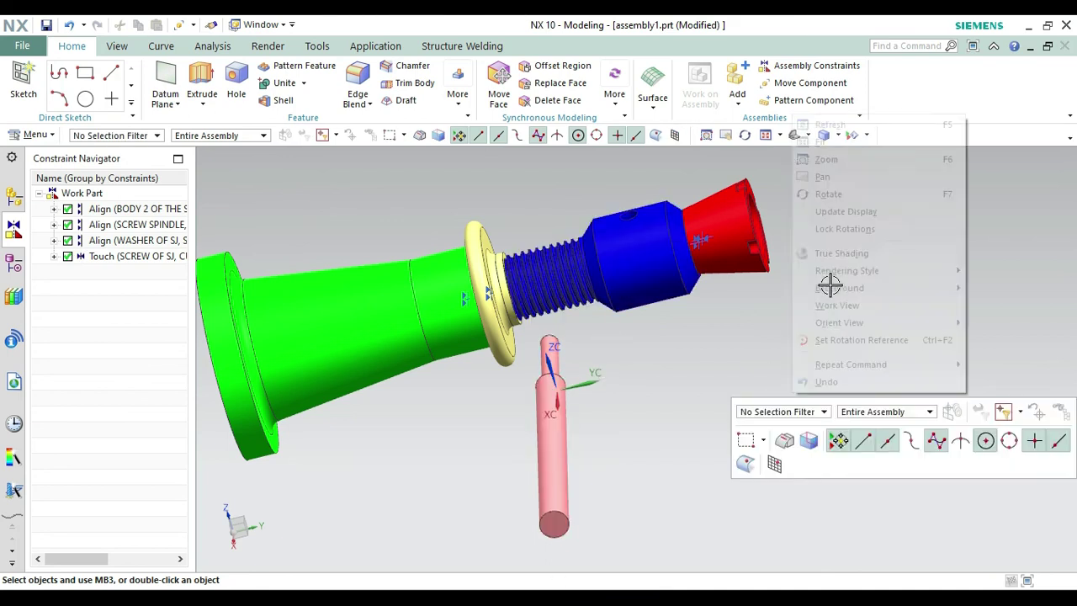
{"action": "left_click", "coordinate": [859, 193]}
{"action": "left_click_drag", "start_coordinate": [825, 311], "coordinate": [806, 340]}
{"action": "key", "text": "Escape"}
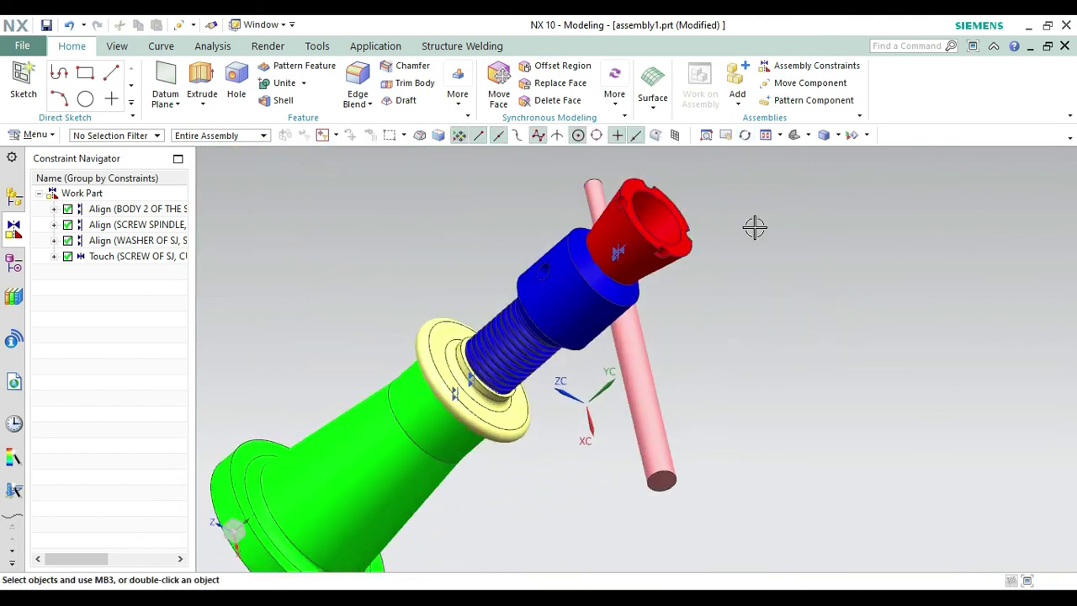
{"action": "left_click", "coordinate": [783, 82]}
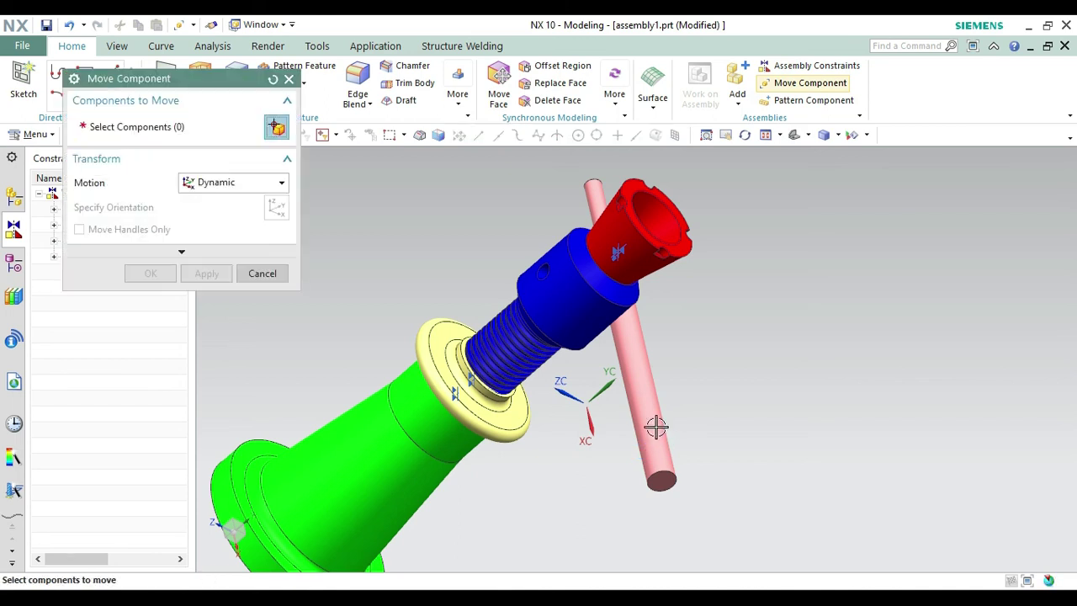
{"action": "left_click", "coordinate": [656, 427]}
{"action": "left_click", "coordinate": [149, 207]}
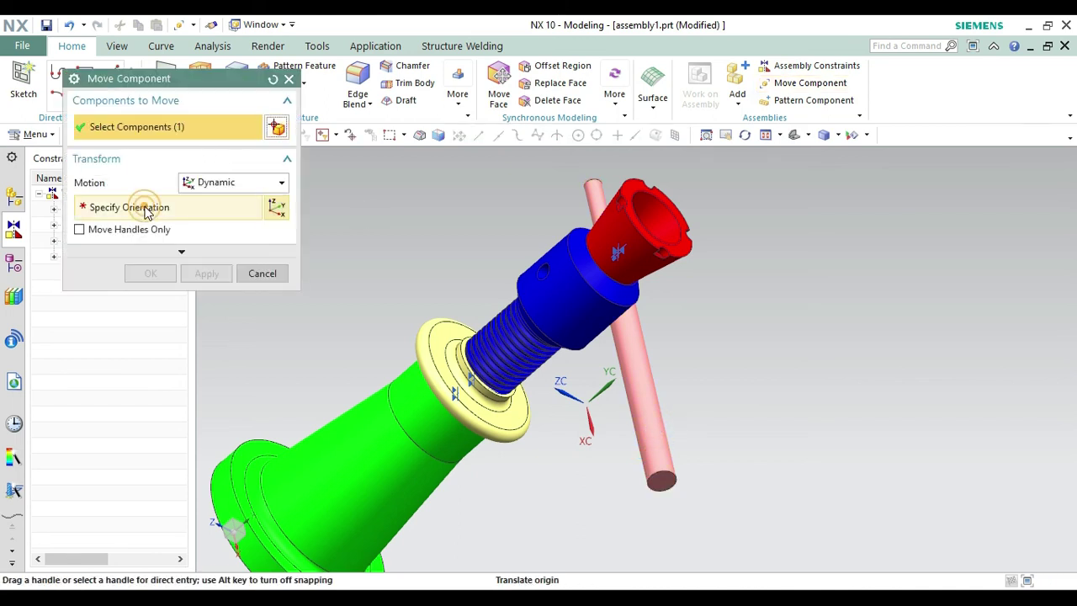
{"action": "left_click_drag", "start_coordinate": [626, 334], "coordinate": [923, 356]}
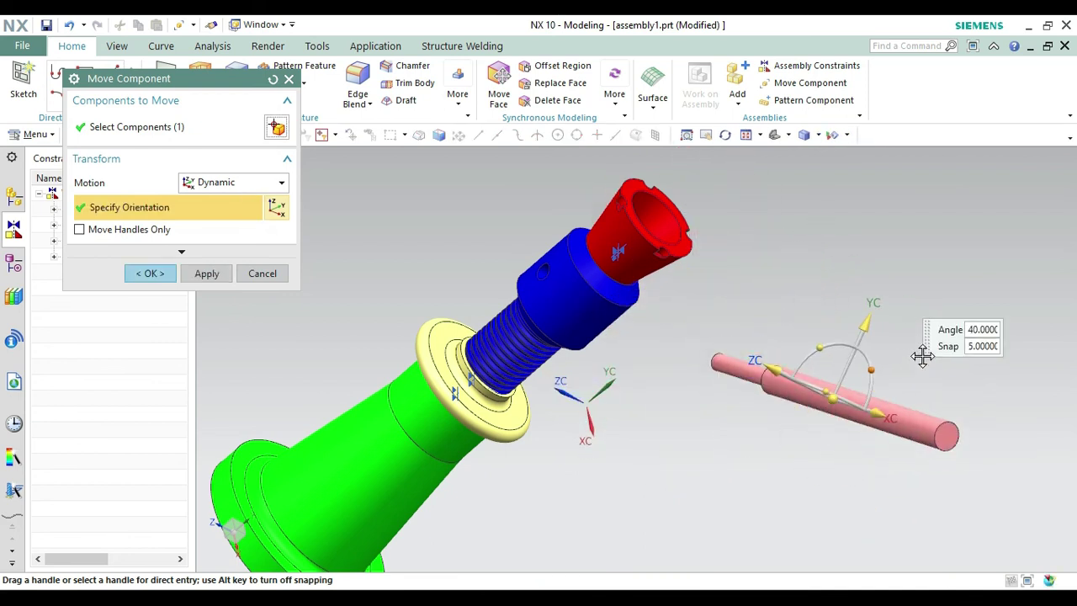
{"action": "left_click_drag", "start_coordinate": [938, 317], "coordinate": [950, 374]}
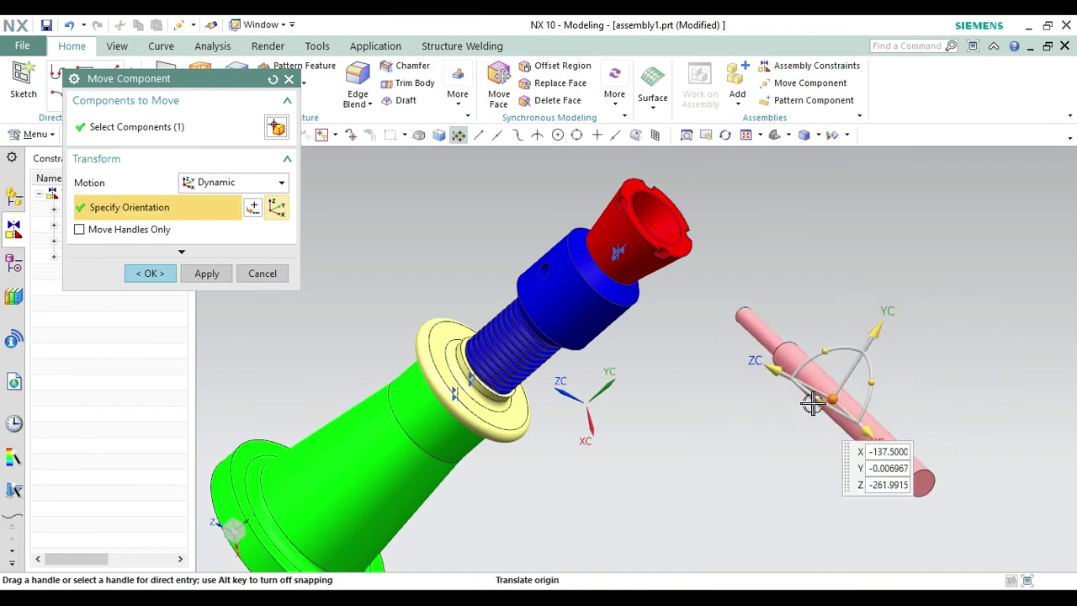
{"action": "left_click_drag", "start_coordinate": [827, 408], "coordinate": [835, 418]}
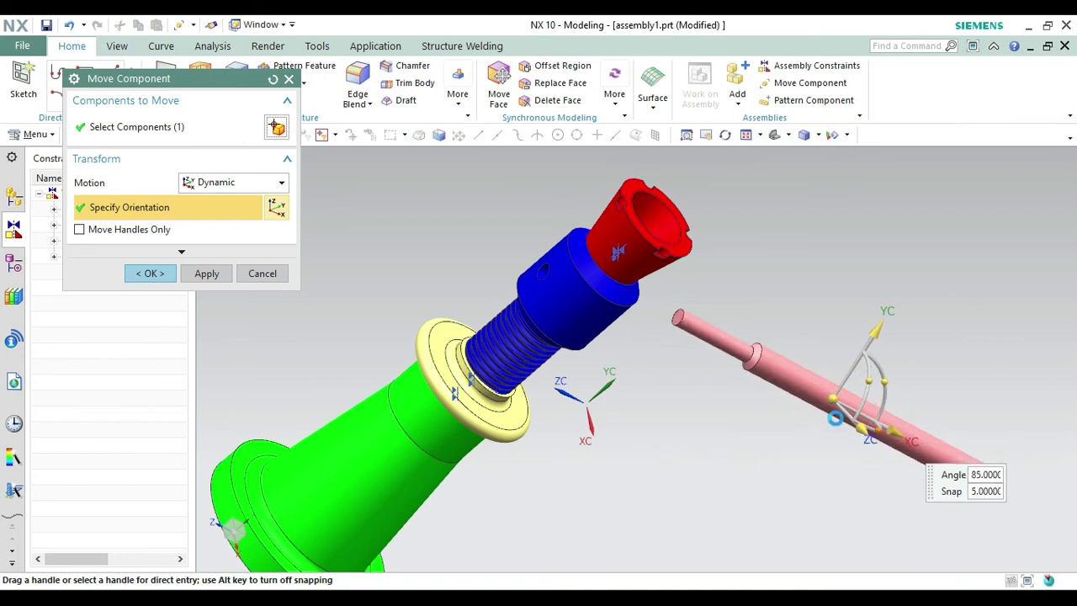
{"action": "left_click", "coordinate": [150, 273]}
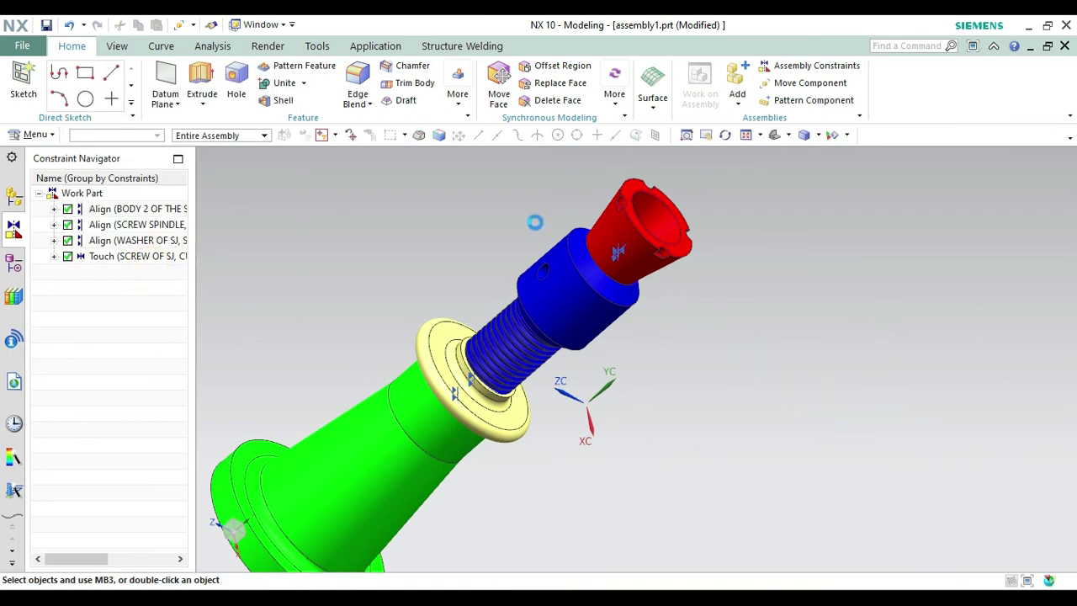
- Add a Touch Align assembly constraint with Prefer Touch orientation between the centerlines of TOMMY BAR 2 and the cross hole of SCREW SPINDLE
{"action": "left_click", "coordinate": [789, 69]}
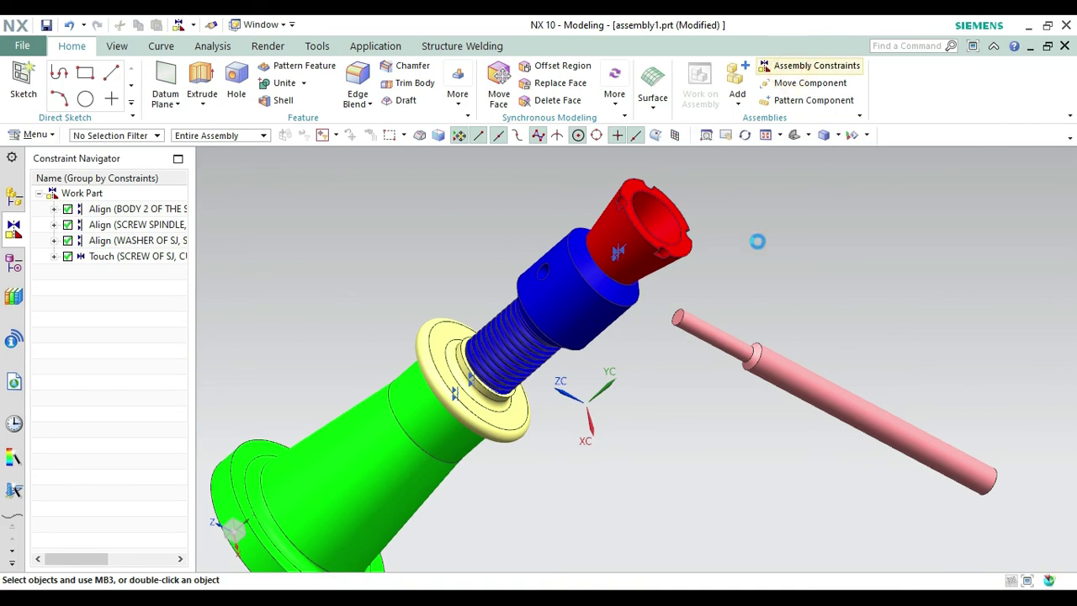
{"action": "left_click", "coordinate": [729, 344]}
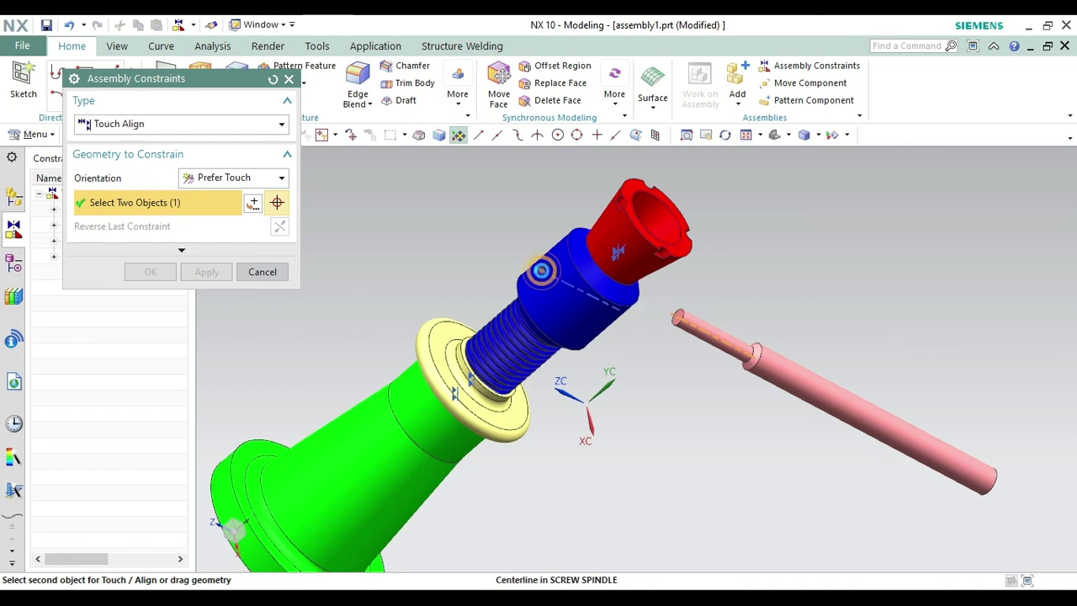
{"action": "left_click", "coordinate": [543, 267]}
{"action": "left_click", "coordinate": [150, 272]}
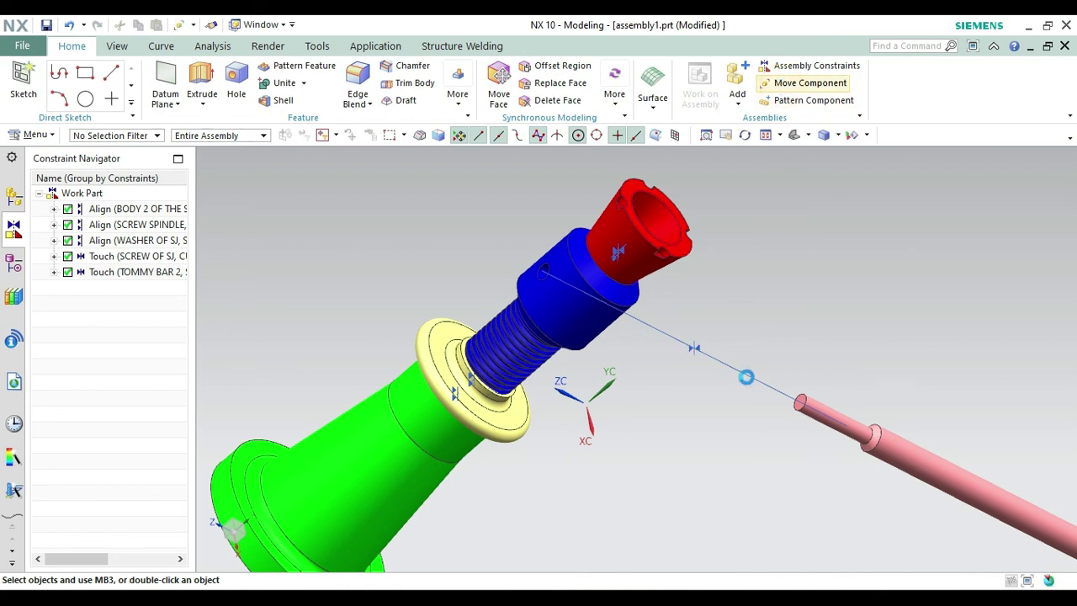
- Move TOMMY BAR 2 by -260 along its axis so that its thin end passes through the spindle's cross hole
{"action": "left_click", "coordinate": [871, 435]}
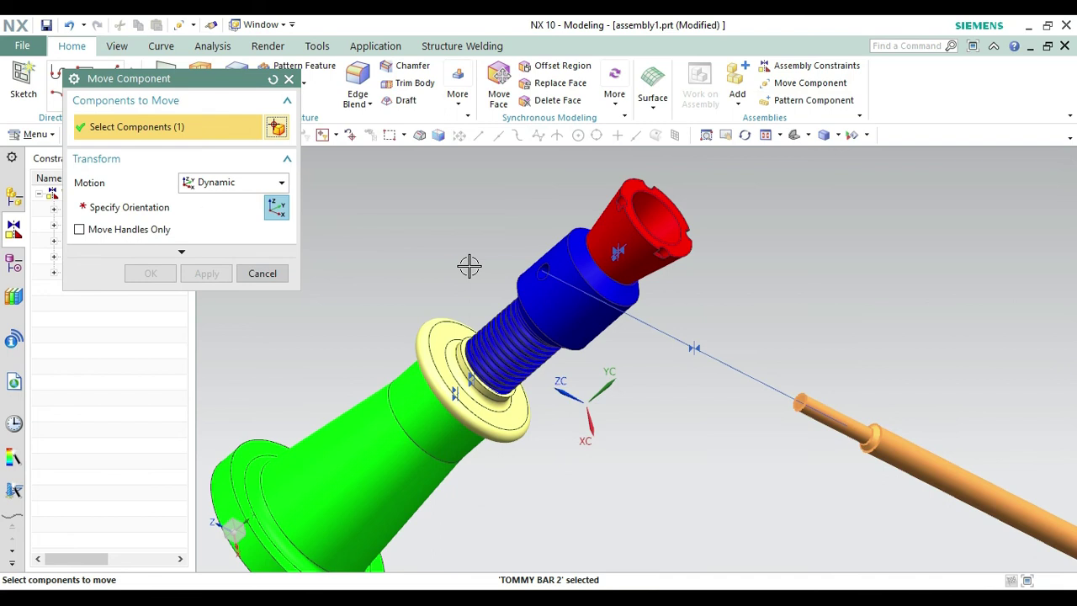
{"action": "left_click", "coordinate": [168, 208]}
{"action": "left_click_drag", "start_coordinate": [1009, 510], "coordinate": [695, 416]}
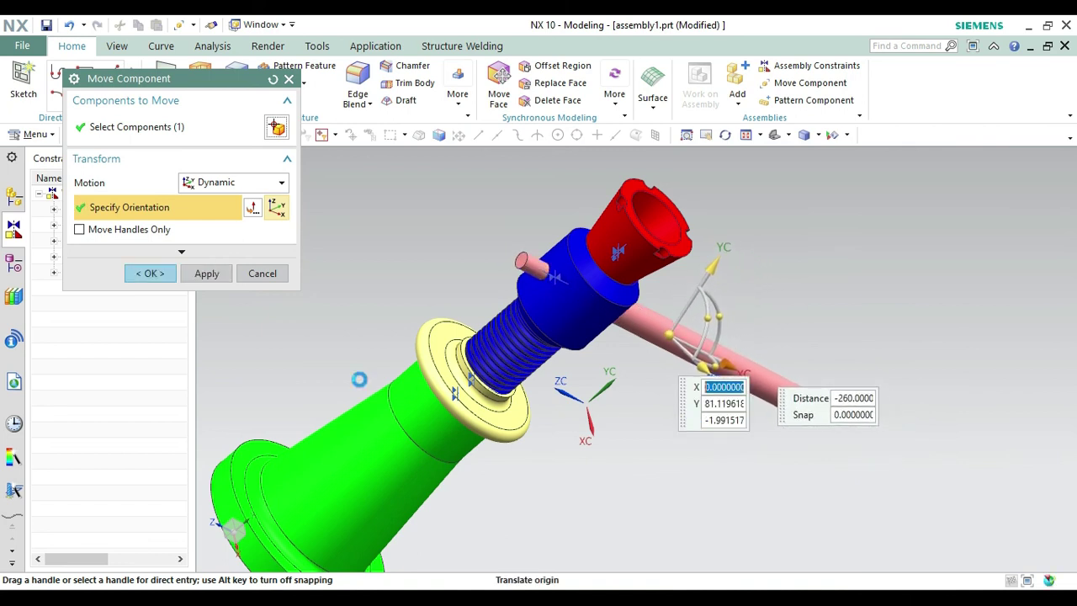
{"action": "left_click", "coordinate": [156, 278]}
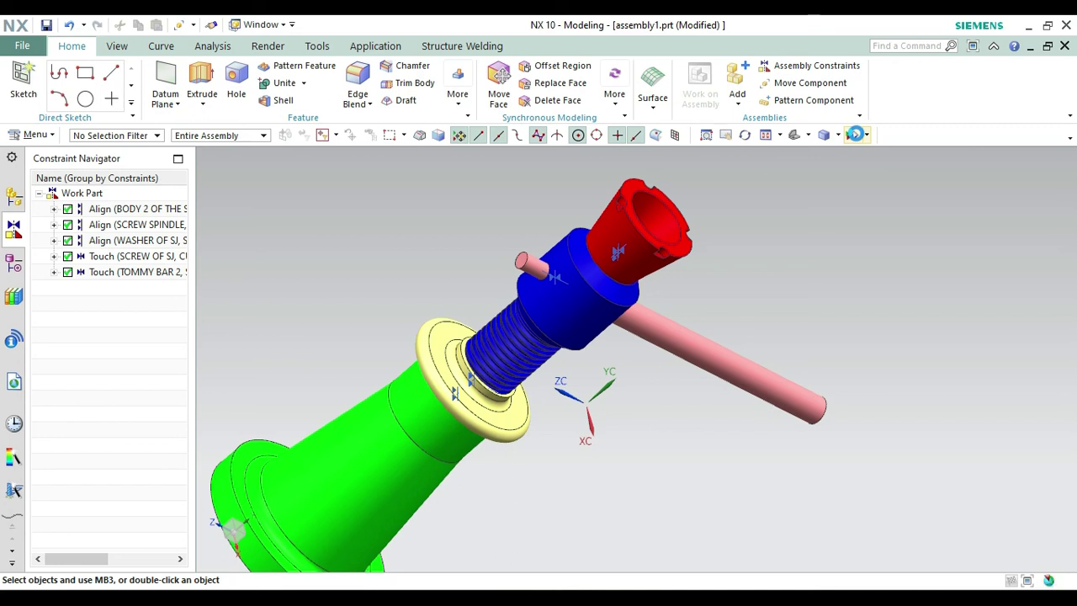
- Hide all assembly constraints in the graphics view with Show and Hide
{"action": "key", "text": "ctrl+w"}
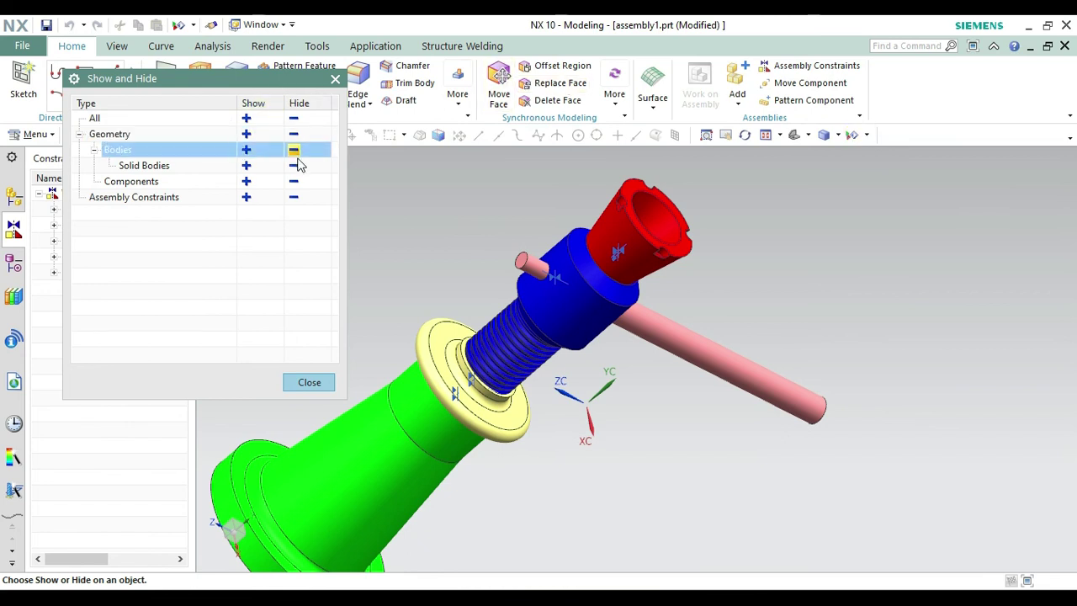
{"action": "left_click", "coordinate": [292, 197]}
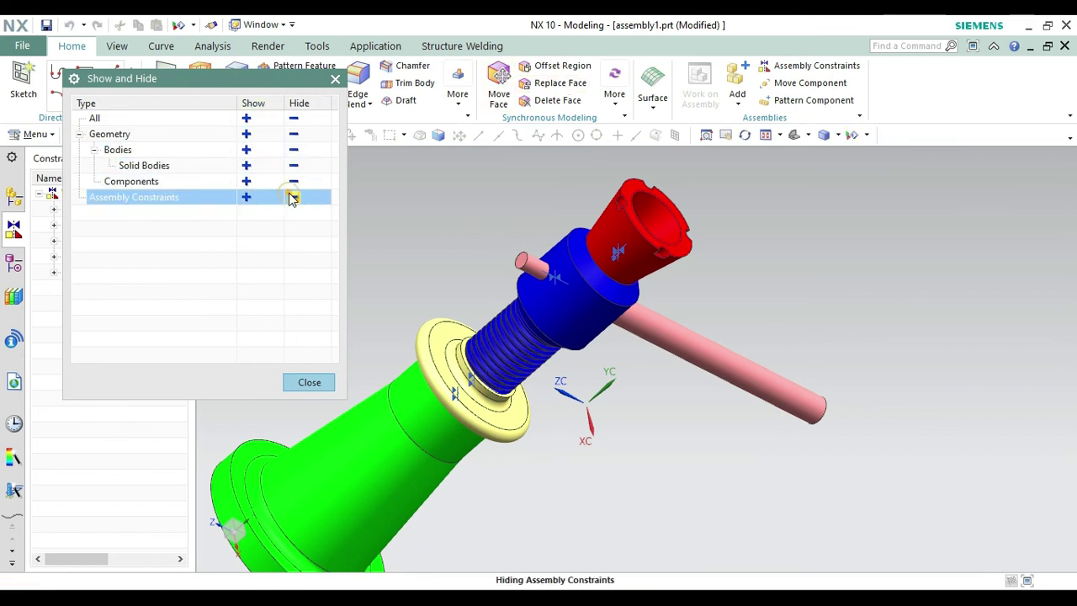
{"action": "left_click", "coordinate": [309, 383]}
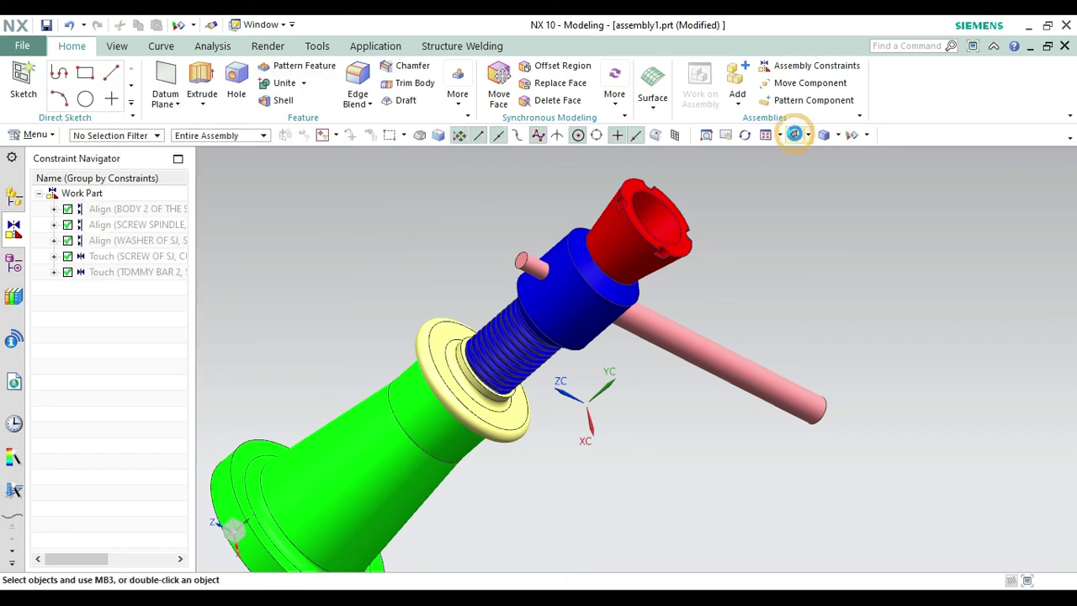
- Render the screw jack assembly with True Shading in a view that shows the underside of its base
{"action": "left_click", "coordinate": [794, 135]}
{"action": "middle_click_drag", "start_coordinate": [474, 221], "coordinate": [511, 320]}
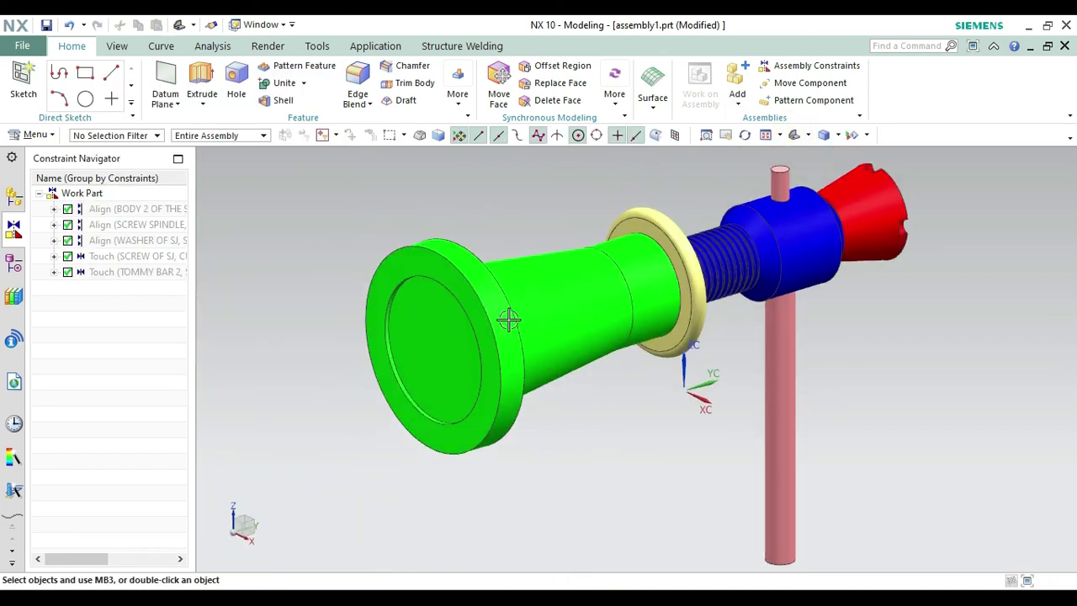
{"action": "left_click", "coordinate": [270, 47]}
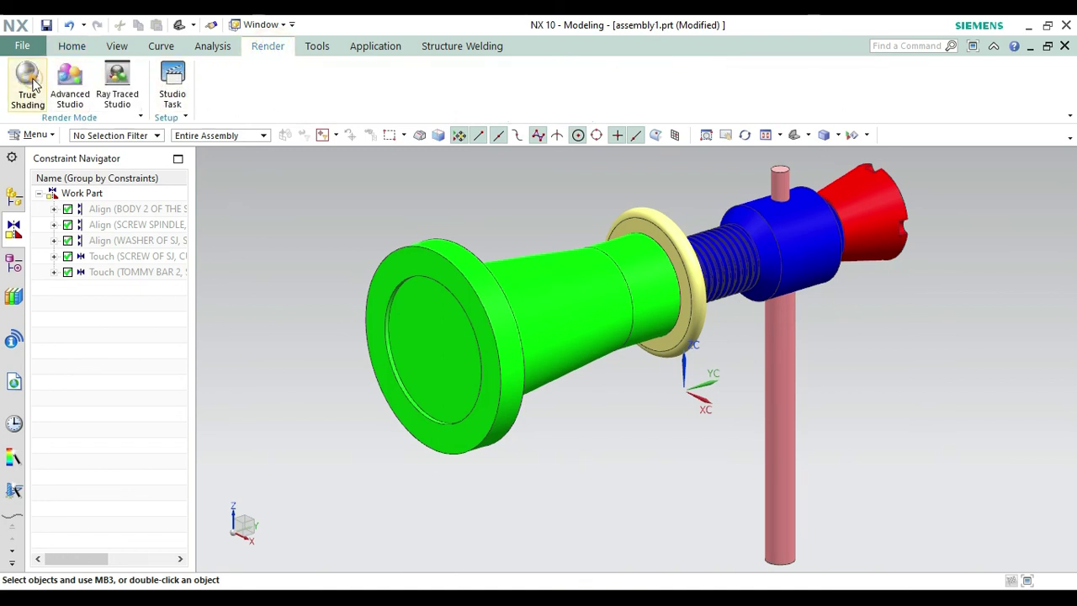
{"action": "left_click", "coordinate": [28, 77]}
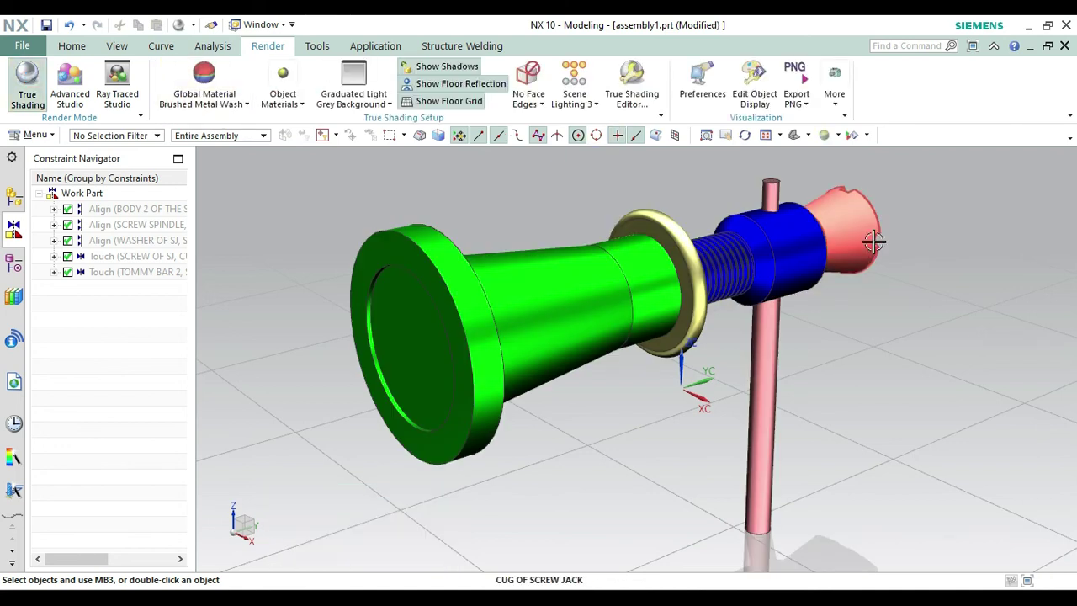
{"action": "right_click", "coordinate": [948, 262]}
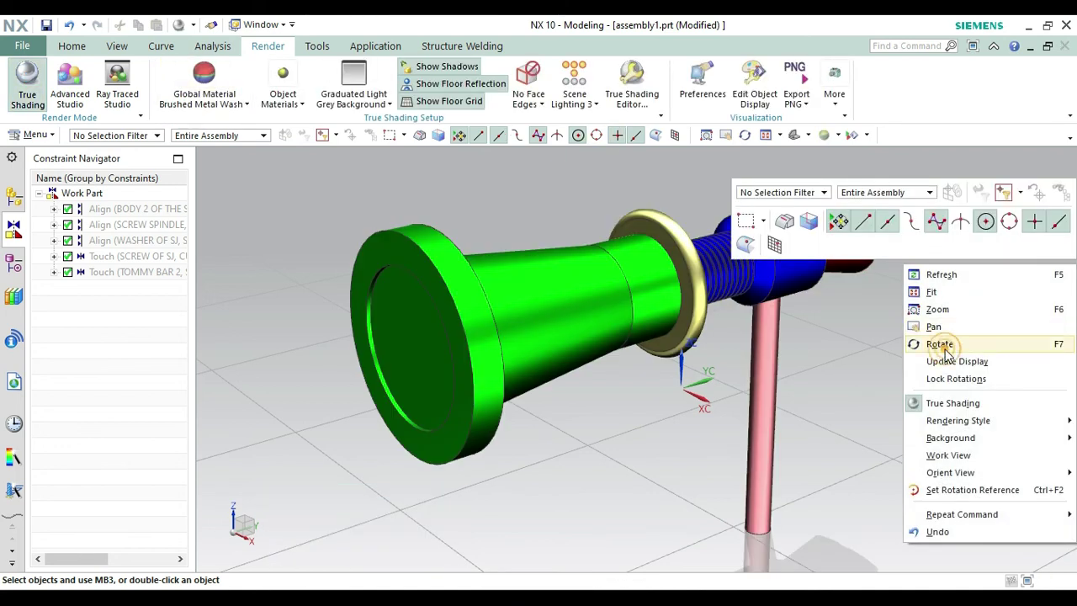
{"action": "left_click", "coordinate": [939, 344]}
{"action": "left_click_drag", "start_coordinate": [919, 311], "coordinate": [598, 240]}
{"action": "left_click", "coordinate": [627, 86]}
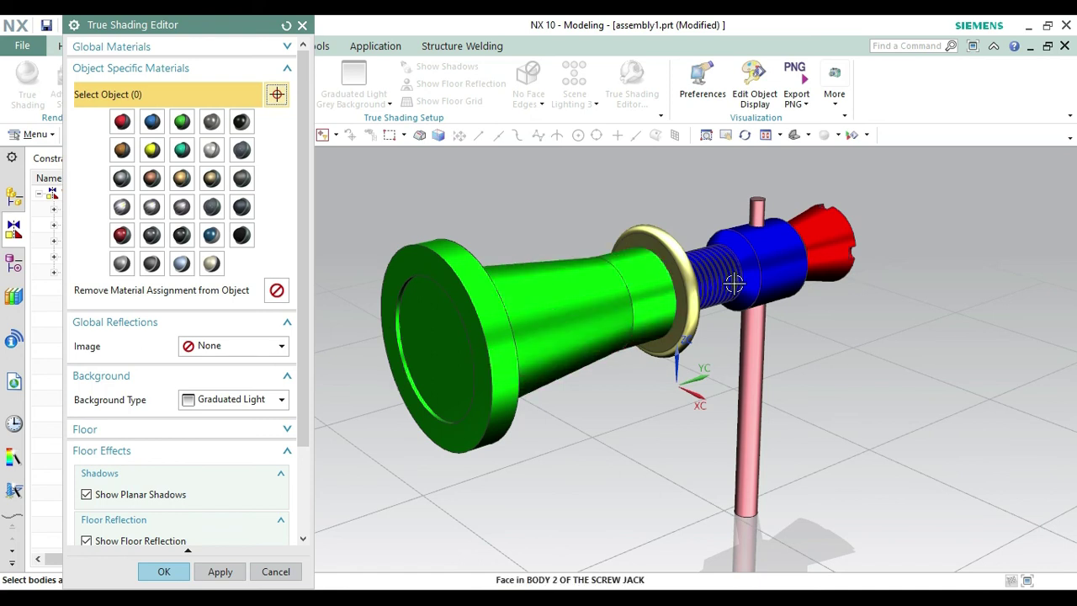
{"action": "left_click", "coordinate": [192, 345]}
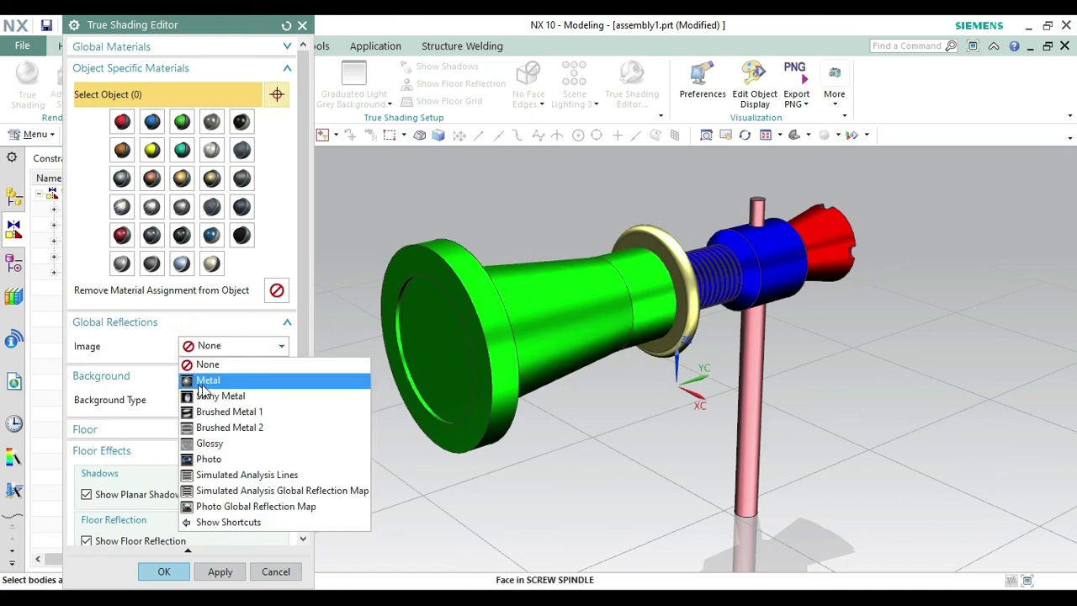
{"action": "left_click", "coordinate": [212, 396]}
{"action": "left_click", "coordinate": [261, 351]}
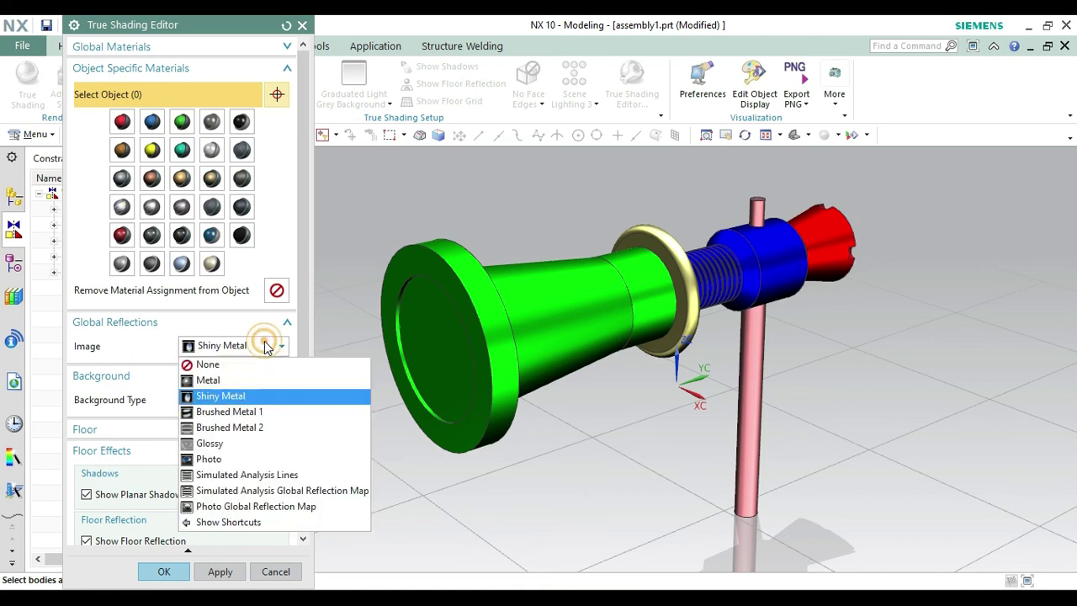
{"action": "left_click", "coordinate": [260, 413]}
{"action": "left_click", "coordinate": [281, 349]}
{"action": "left_click", "coordinate": [281, 346]}
{"action": "left_click", "coordinate": [577, 279]}
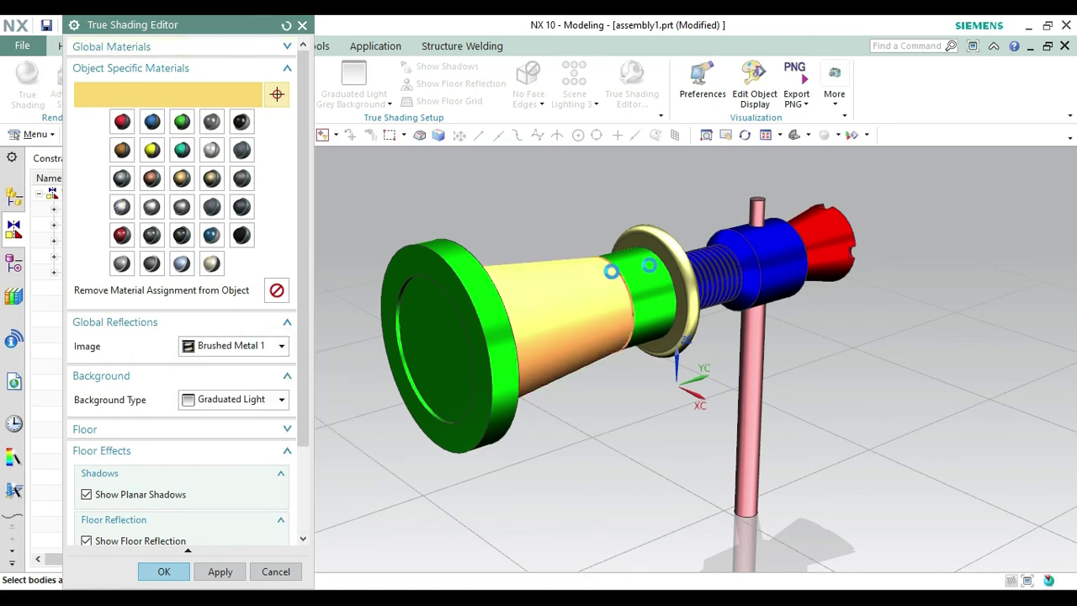
{"action": "left_click", "coordinate": [644, 264]}
{"action": "left_click", "coordinate": [455, 307]}
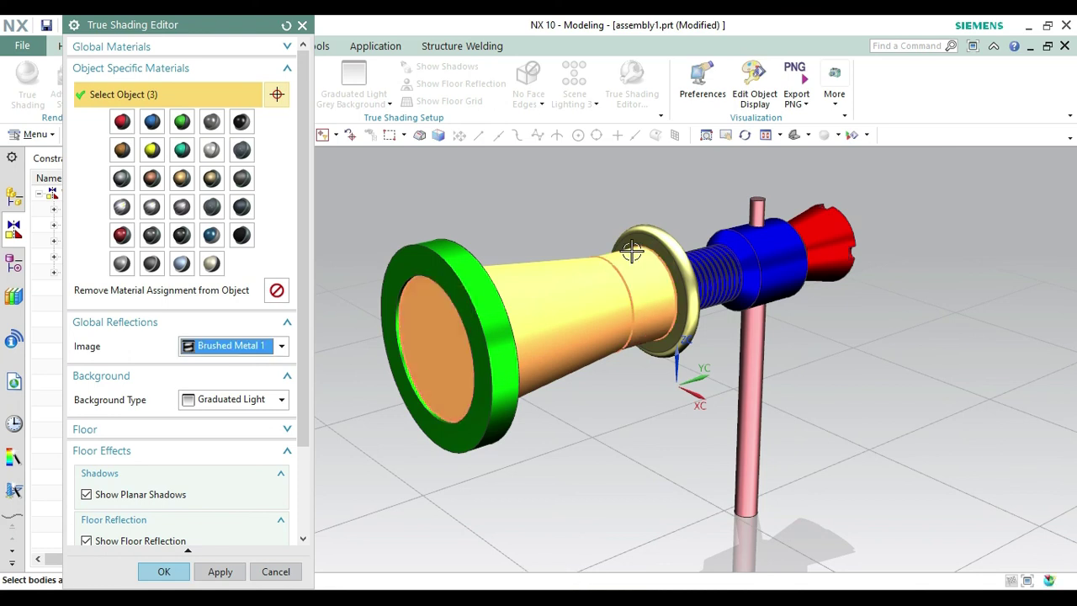
{"action": "key", "text": "Escape"}
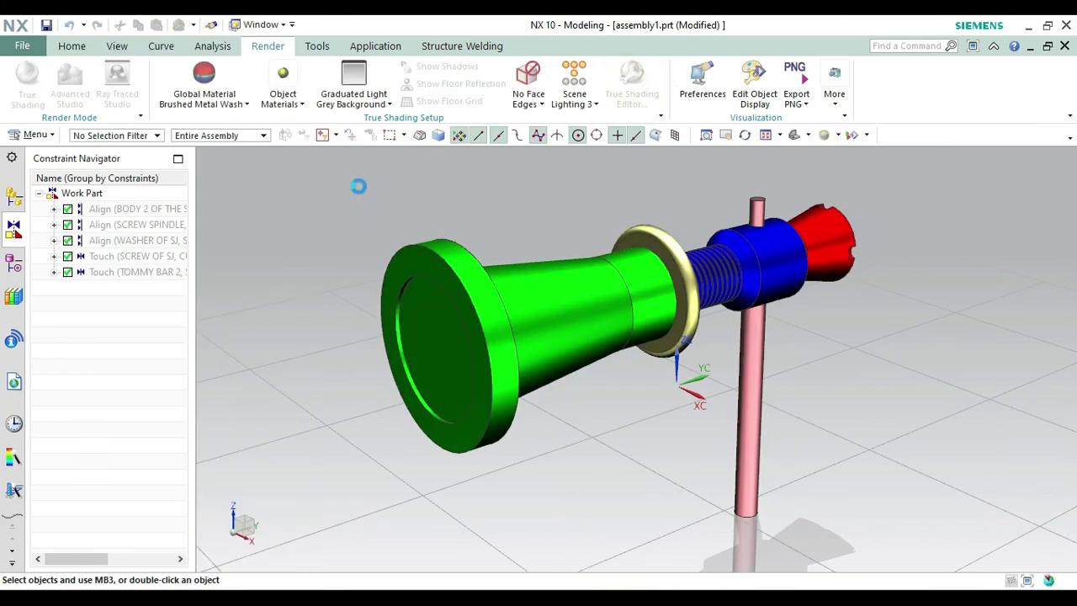
- Select all five solid bodies of the screw jack in the True Shading Editor, using the Solid Body selection filter
{"action": "left_click_drag", "start_coordinate": [150, 25], "coordinate": [304, 50]}
{"action": "left_click", "coordinate": [134, 137]}
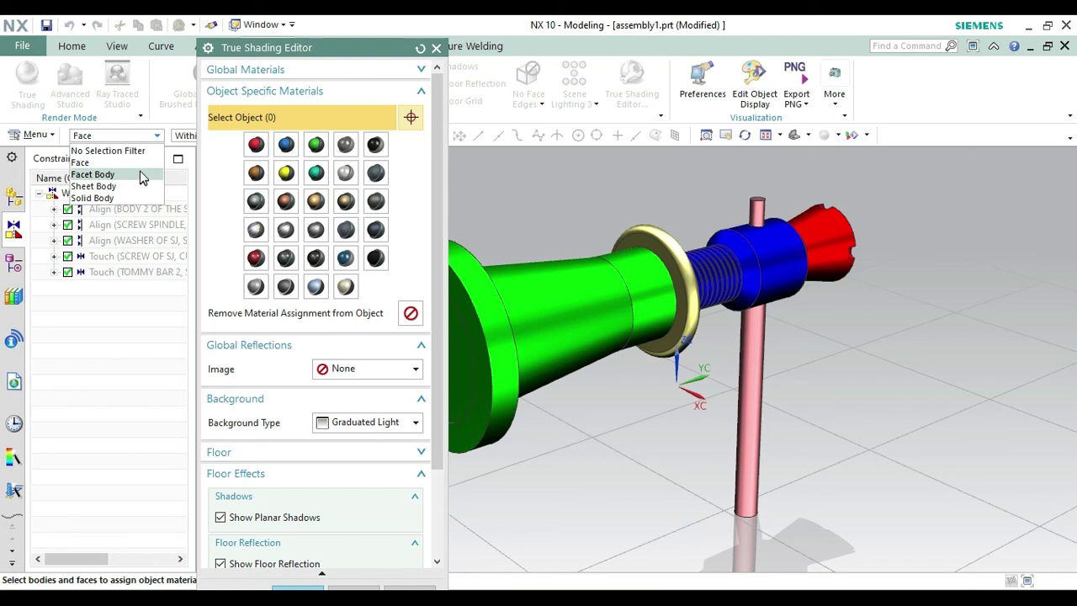
{"action": "left_click", "coordinate": [125, 198]}
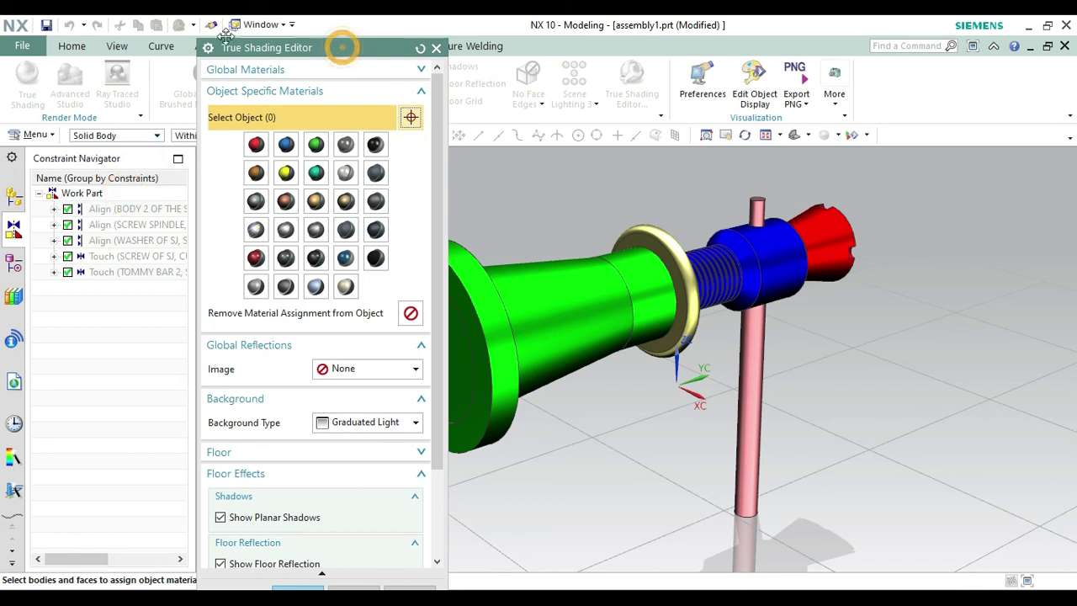
{"action": "left_click_drag", "start_coordinate": [226, 37], "coordinate": [101, 25]}
{"action": "left_click", "coordinate": [564, 294]}
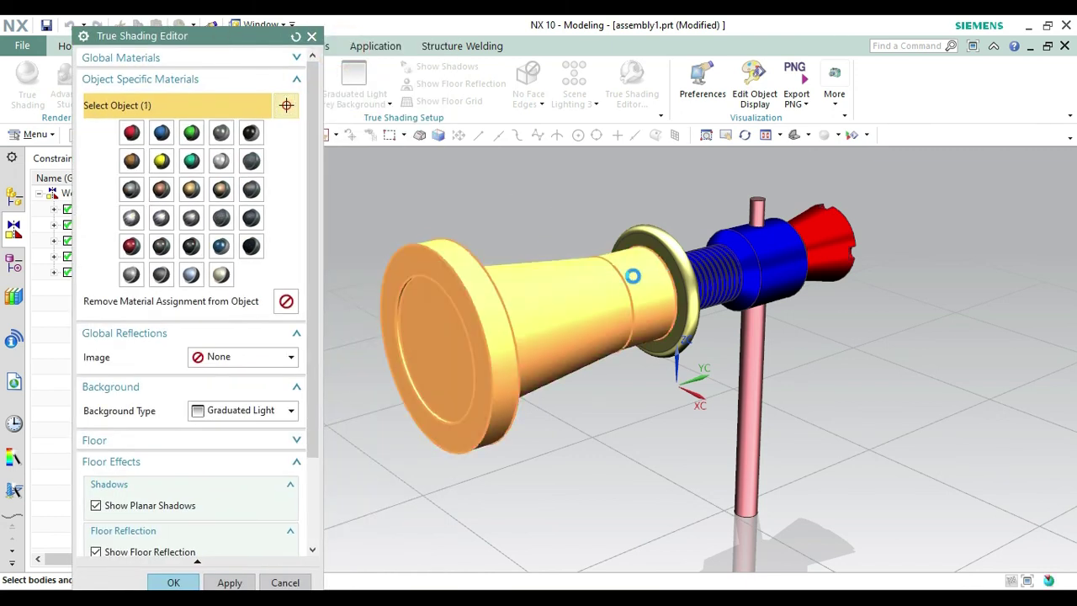
{"action": "left_click", "coordinate": [684, 259]}
{"action": "left_click", "coordinate": [715, 268]}
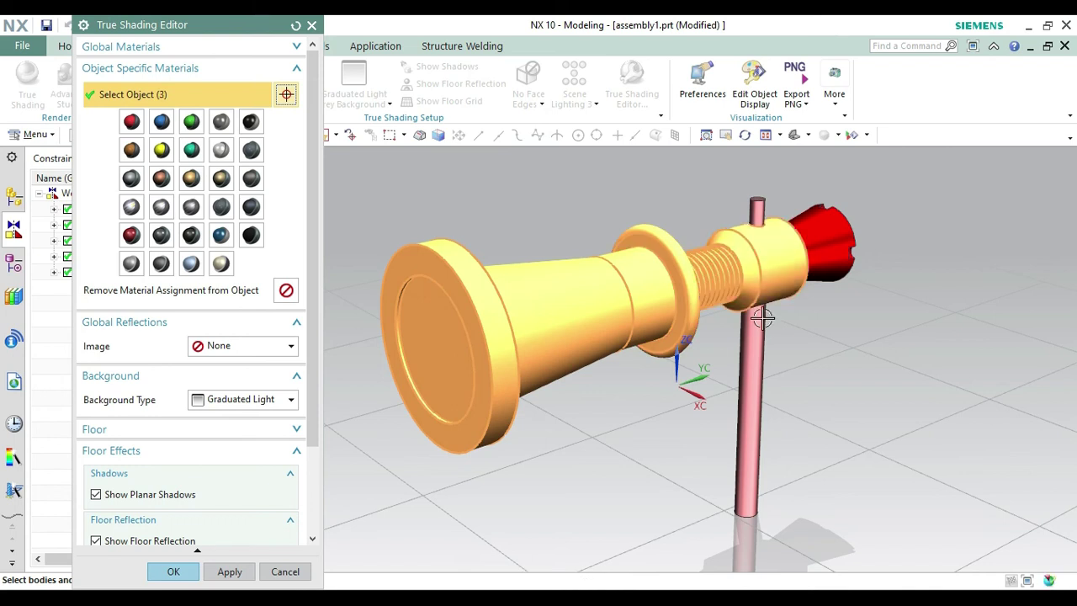
{"action": "left_click", "coordinate": [759, 210]}
{"action": "left_click", "coordinate": [802, 253]}
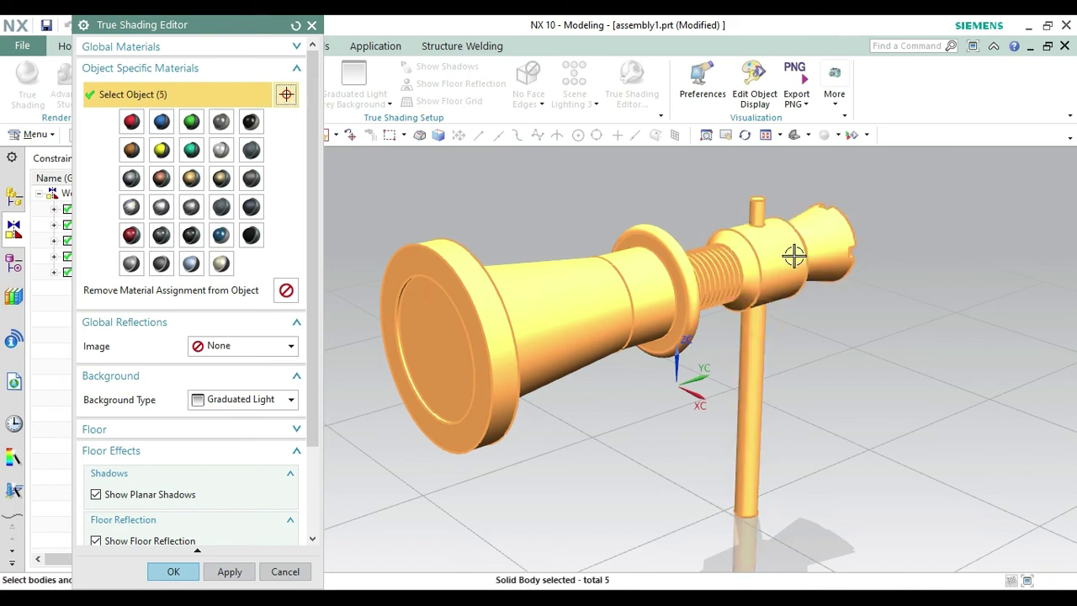
- Set the global reflection image to Shiny Metal and the background type to Dark, and accept the True Shading settings
{"action": "left_click", "coordinate": [257, 347]}
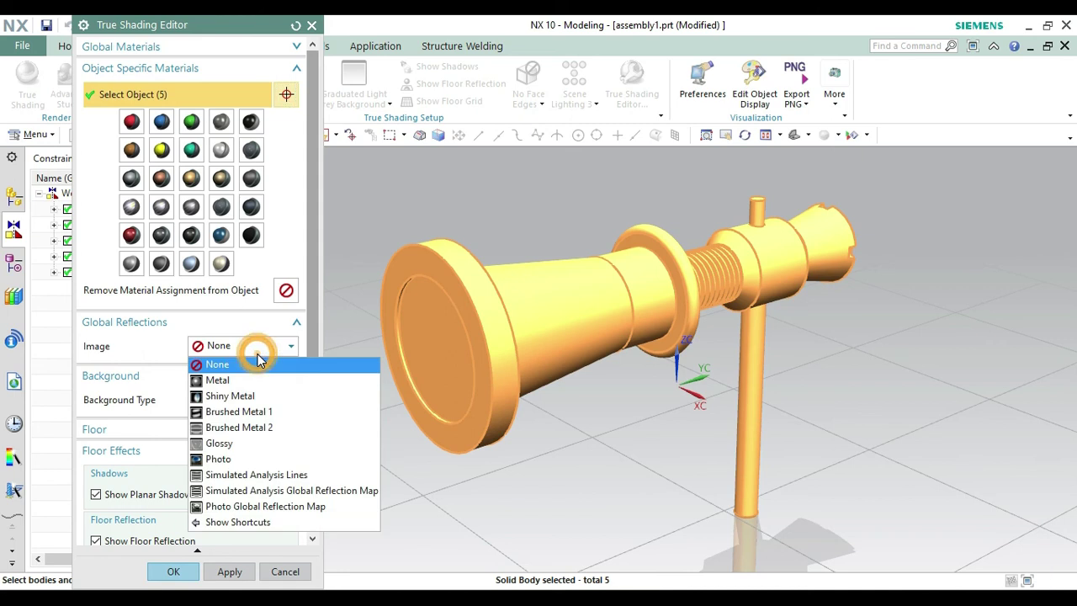
{"action": "left_click", "coordinate": [260, 396]}
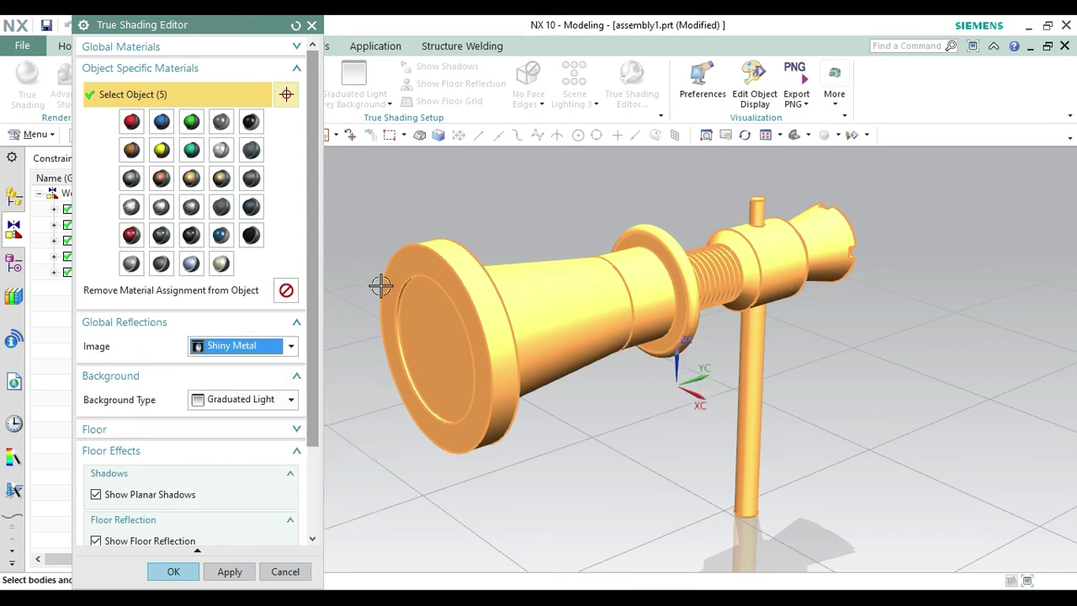
{"action": "left_click", "coordinate": [275, 407]}
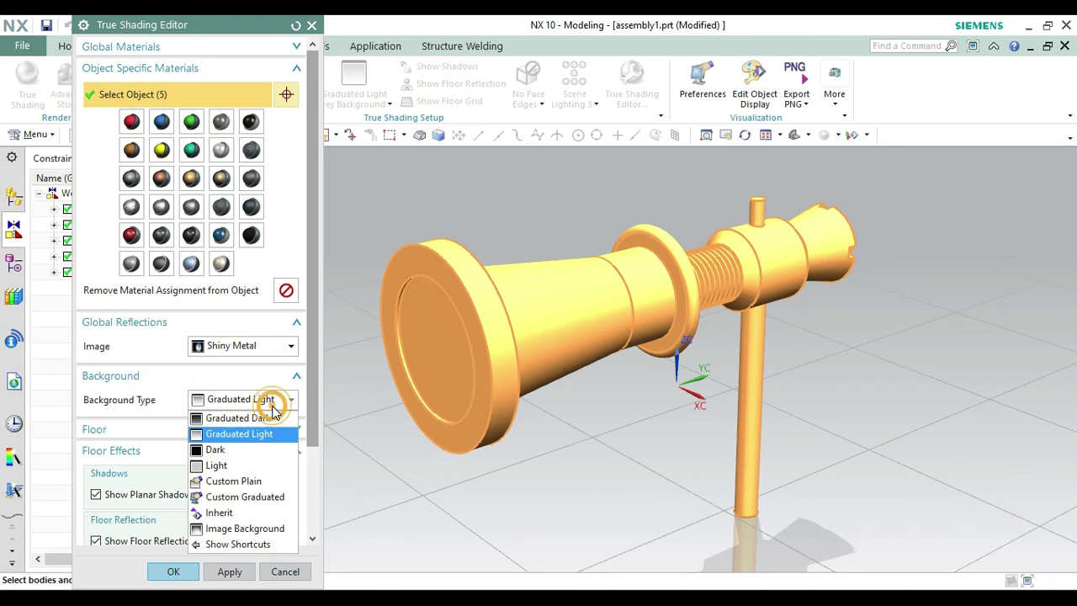
{"action": "left_click", "coordinate": [261, 452]}
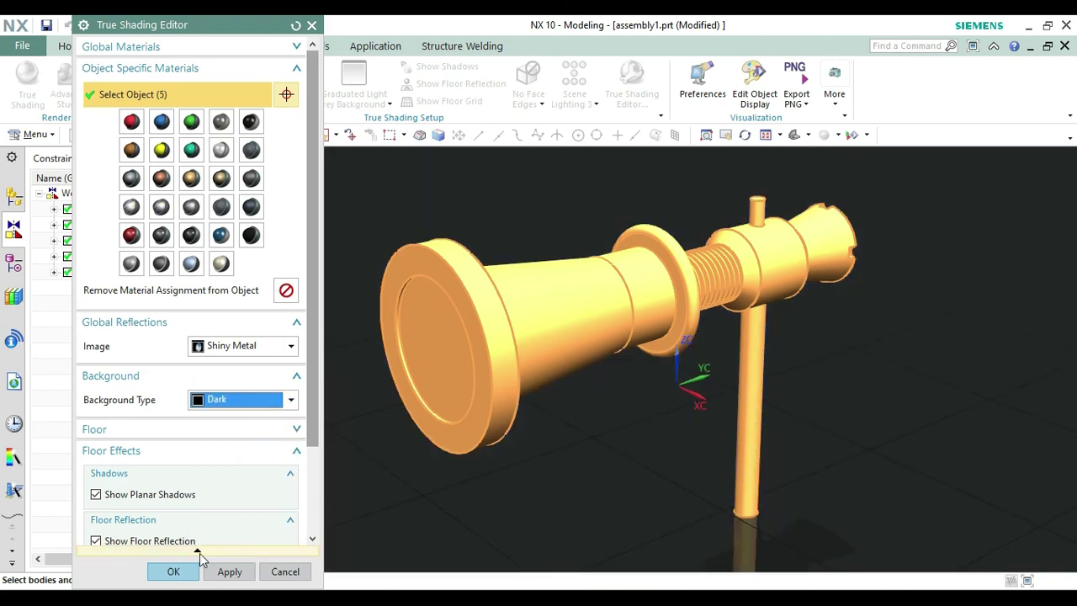
{"action": "left_click", "coordinate": [174, 572]}
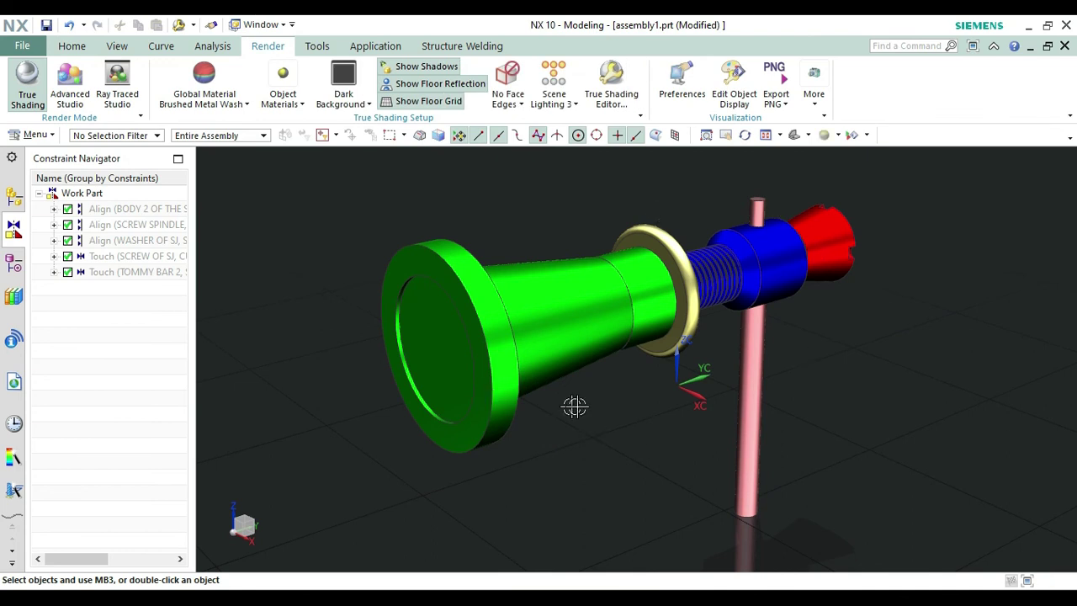
{"action": "right_click", "coordinate": [925, 269]}
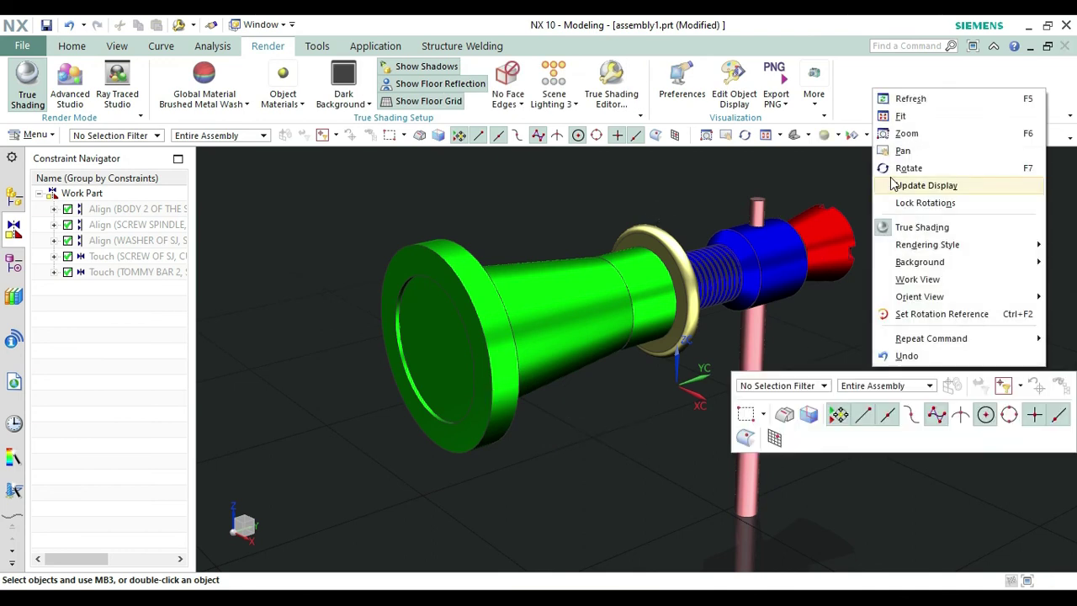
{"action": "key", "text": "F7"}
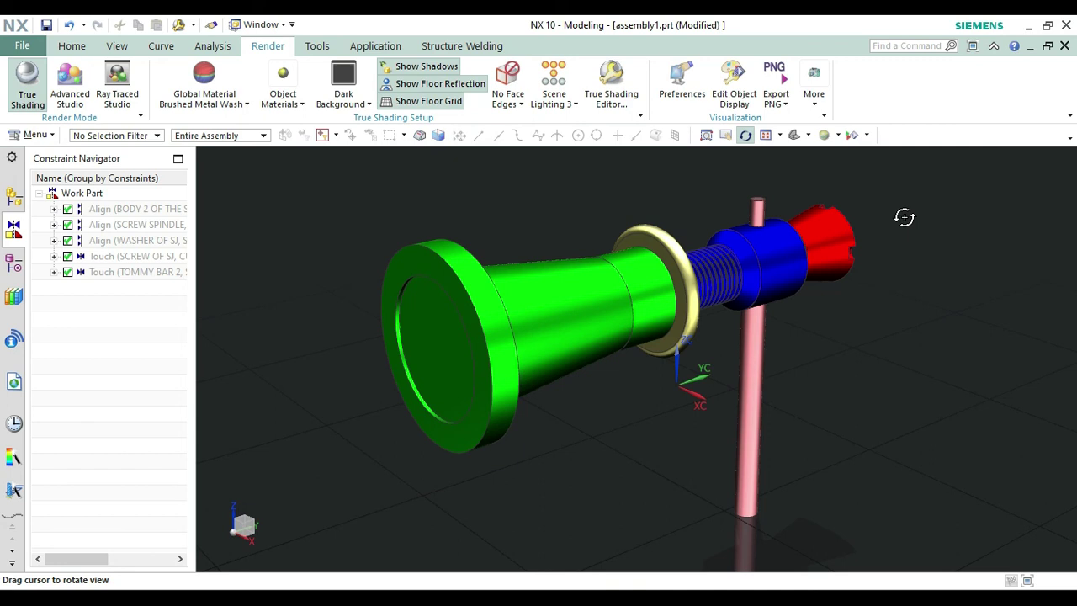
{"action": "key", "text": "Escape"}
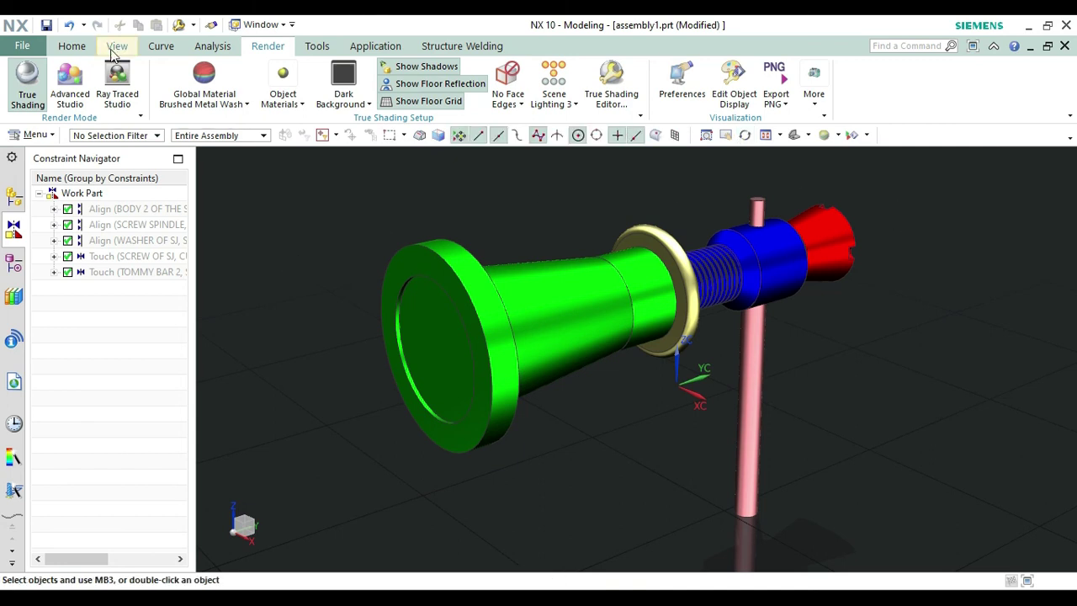
{"action": "left_click", "coordinate": [72, 45]}
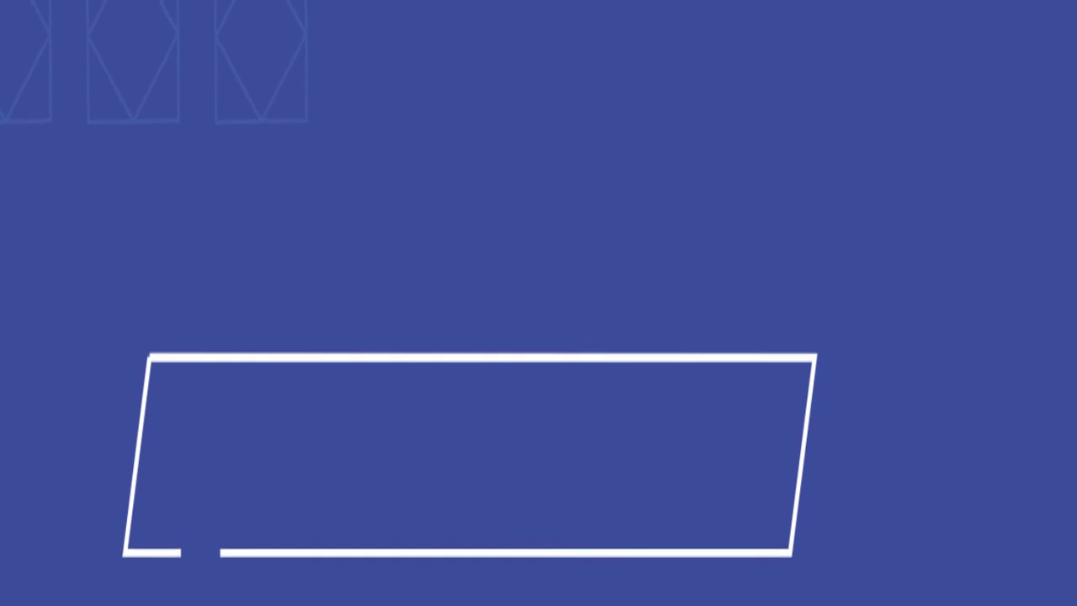